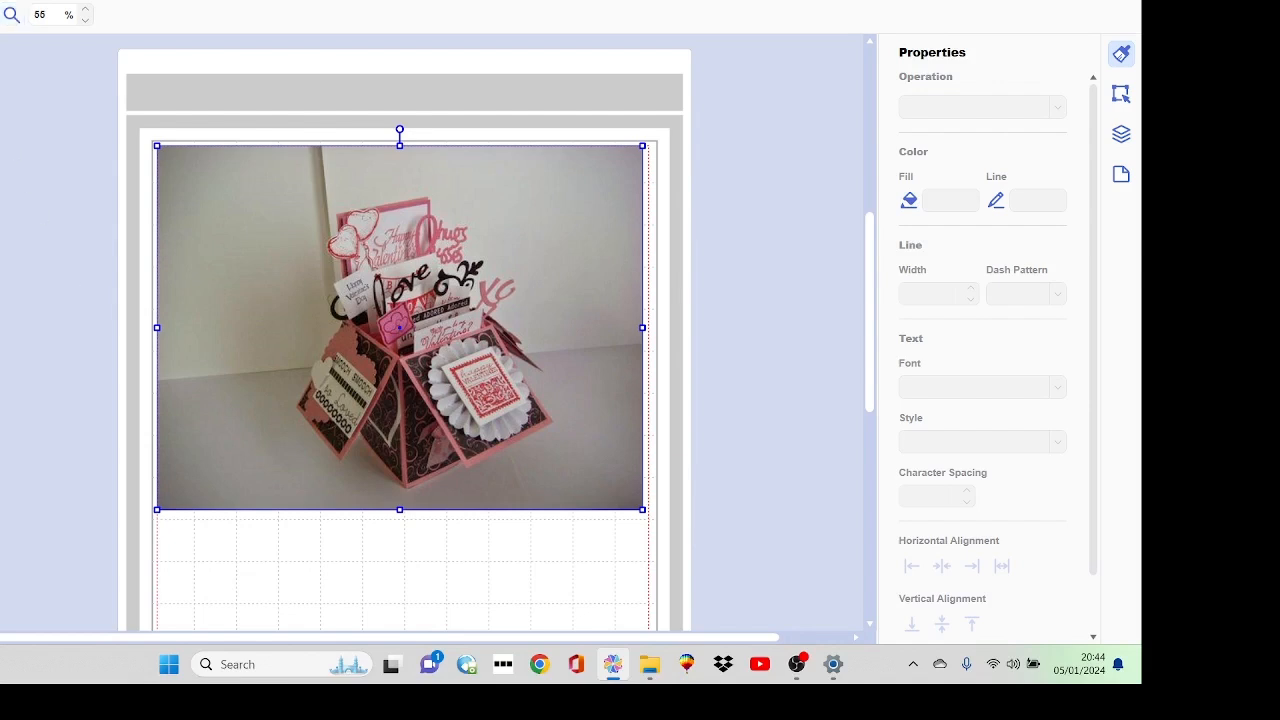
- Delete the card photo and place a plain square and a rounded-corner square side by side on the mat
{"action": "key", "text": "Delete"}
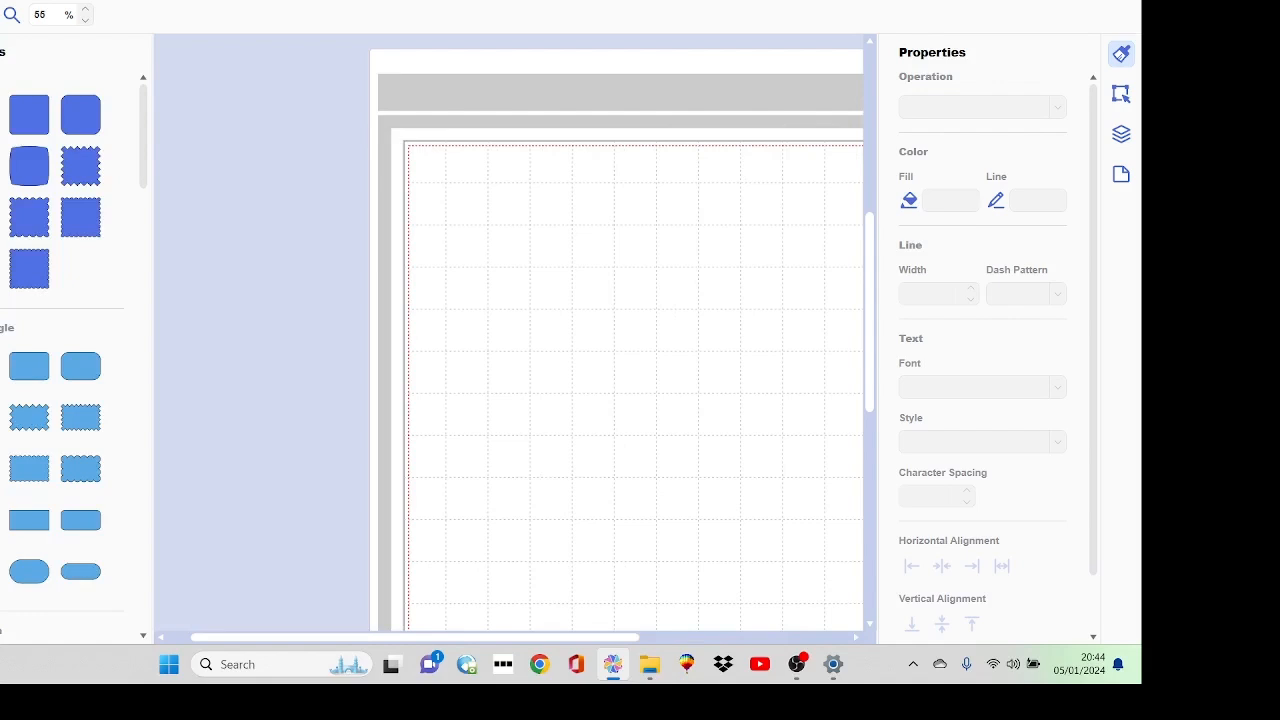
{"action": "left_click_drag", "start_coordinate": [1, 115], "coordinate": [512, 280]}
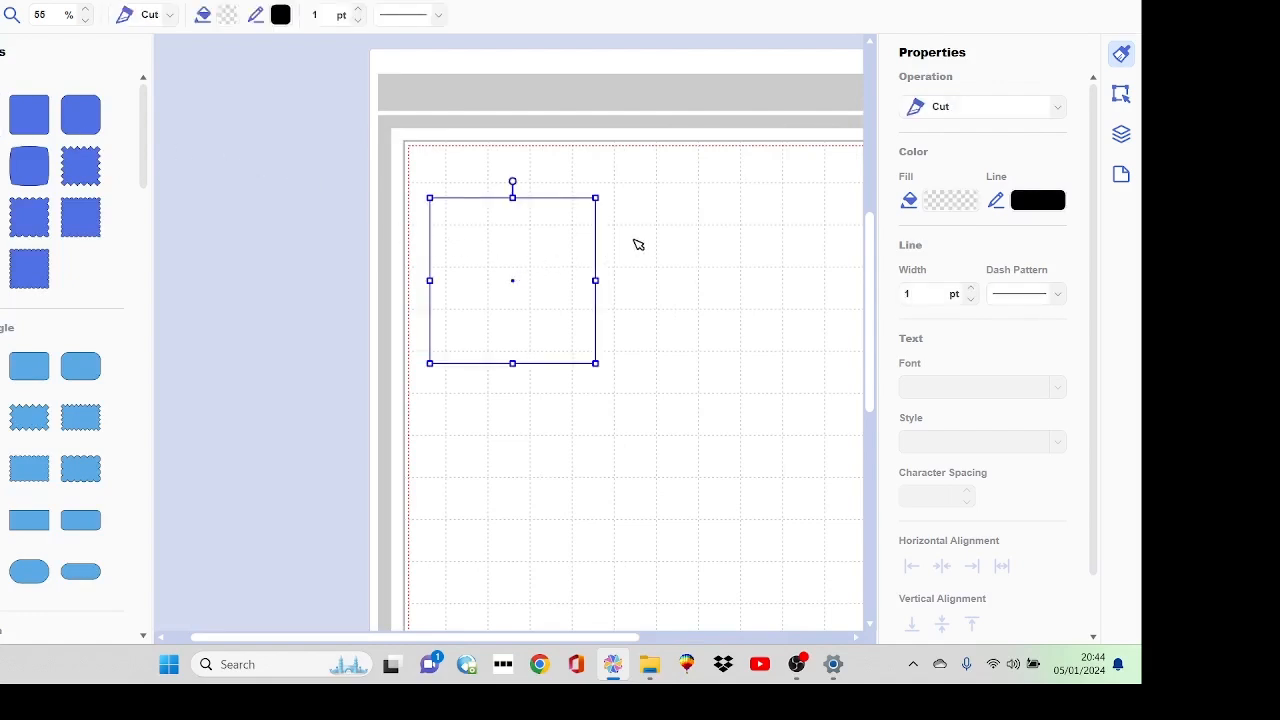
{"action": "left_click_drag", "start_coordinate": [31, 108], "coordinate": [701, 268]}
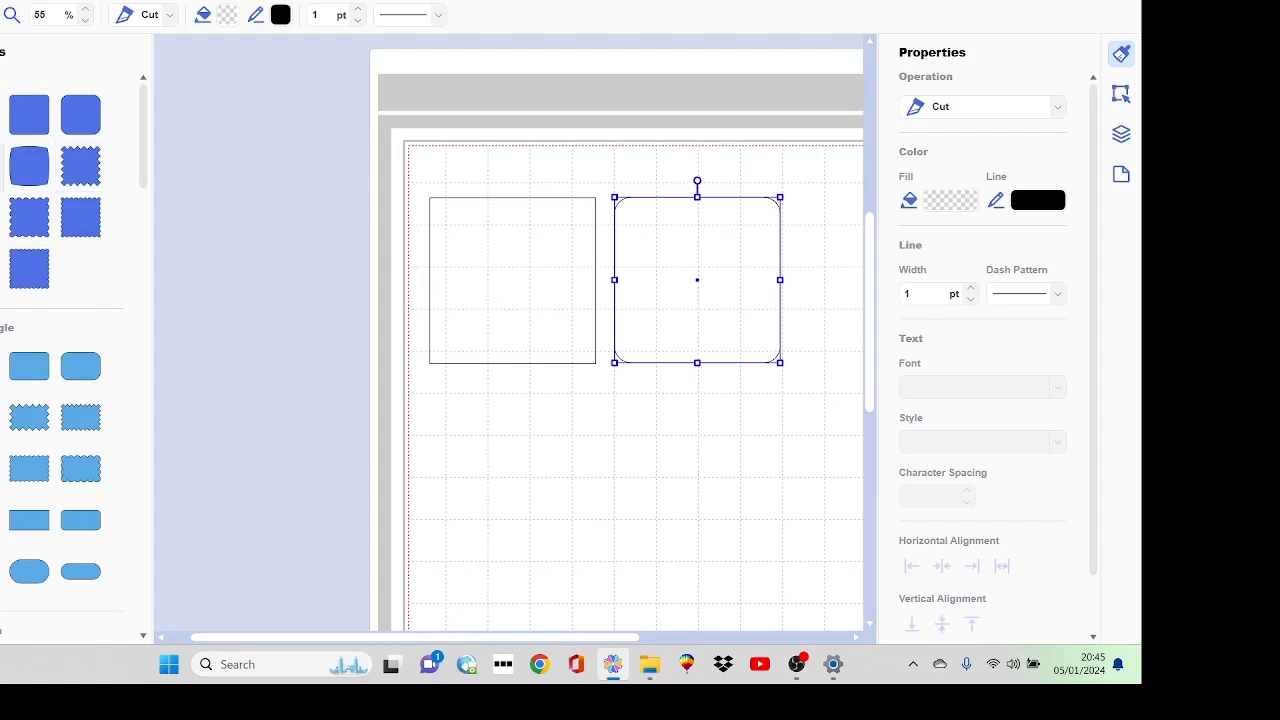
- Reshape the plain square into a wide, flat rectangle overlapping the rounded square's lower edge and extending past both its sides
{"action": "left_click", "coordinate": [0, 166]}
{"action": "left_click_drag", "start_coordinate": [278, 226], "coordinate": [445, 370]}
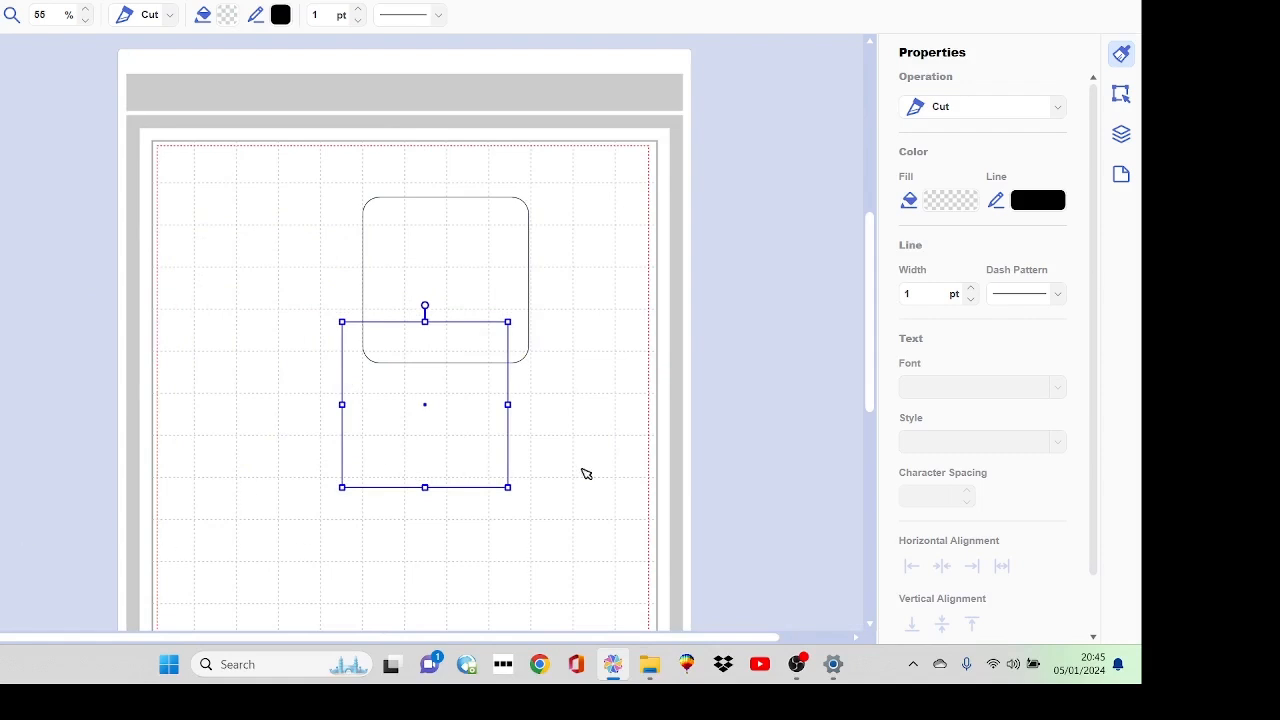
{"action": "left_click_drag", "start_coordinate": [510, 404], "coordinate": [558, 404]}
{"action": "left_click_drag", "start_coordinate": [450, 487], "coordinate": [451, 377]}
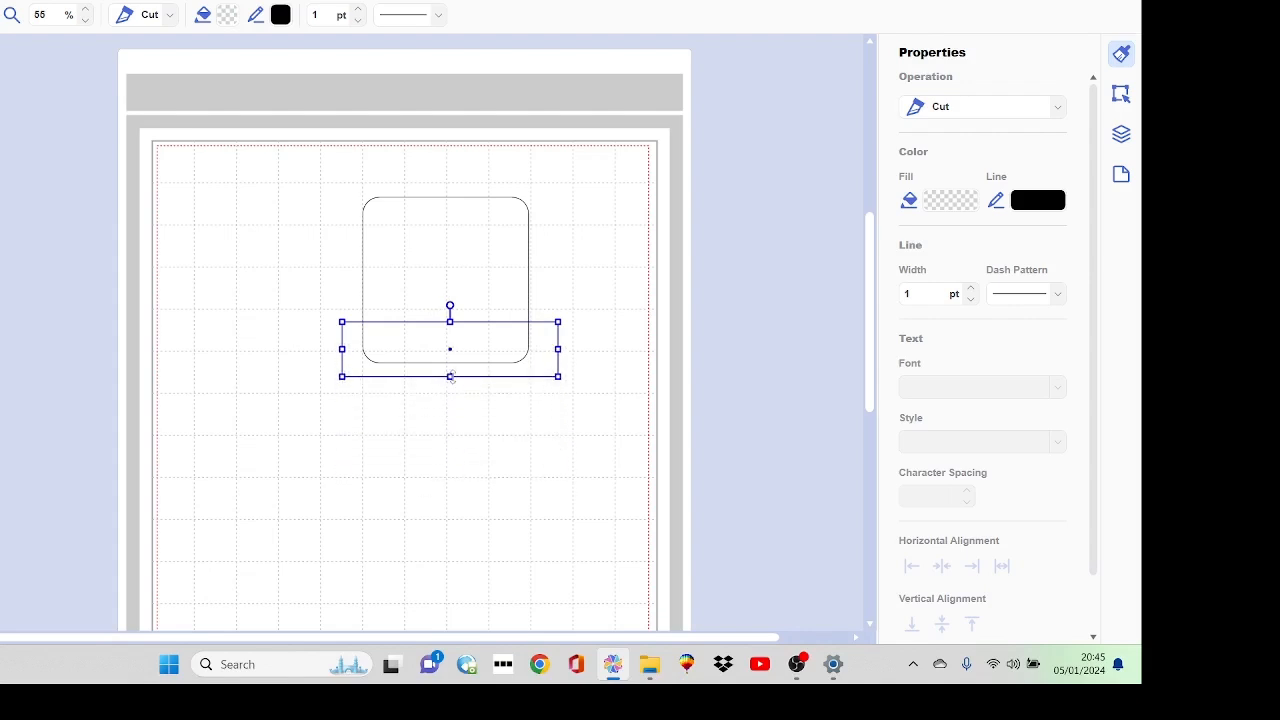
{"action": "mouse_move", "coordinate": [524, 344]}
{"action": "left_mouse_down"}
{"action": "mouse_move", "coordinate": [494, 349]}
{"action": "mouse_move", "coordinate": [526, 331]}
{"action": "left_mouse_up"}
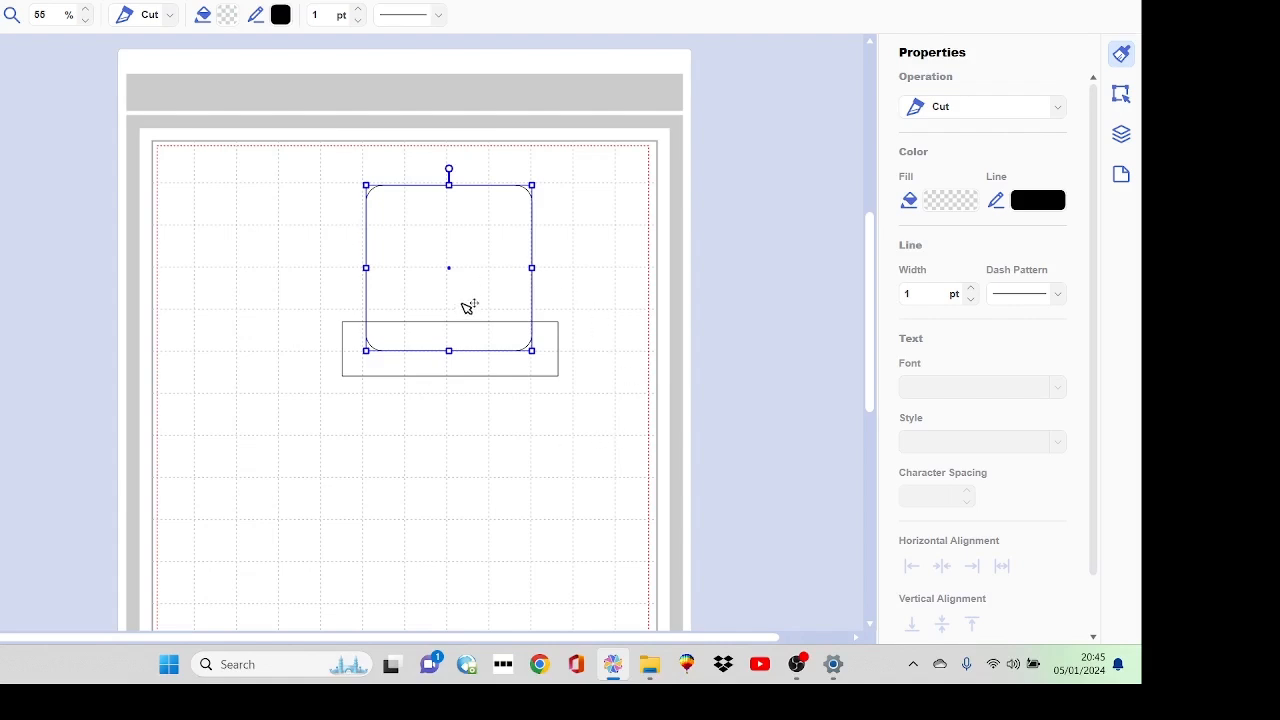
{"action": "left_click", "coordinate": [603, 354]}
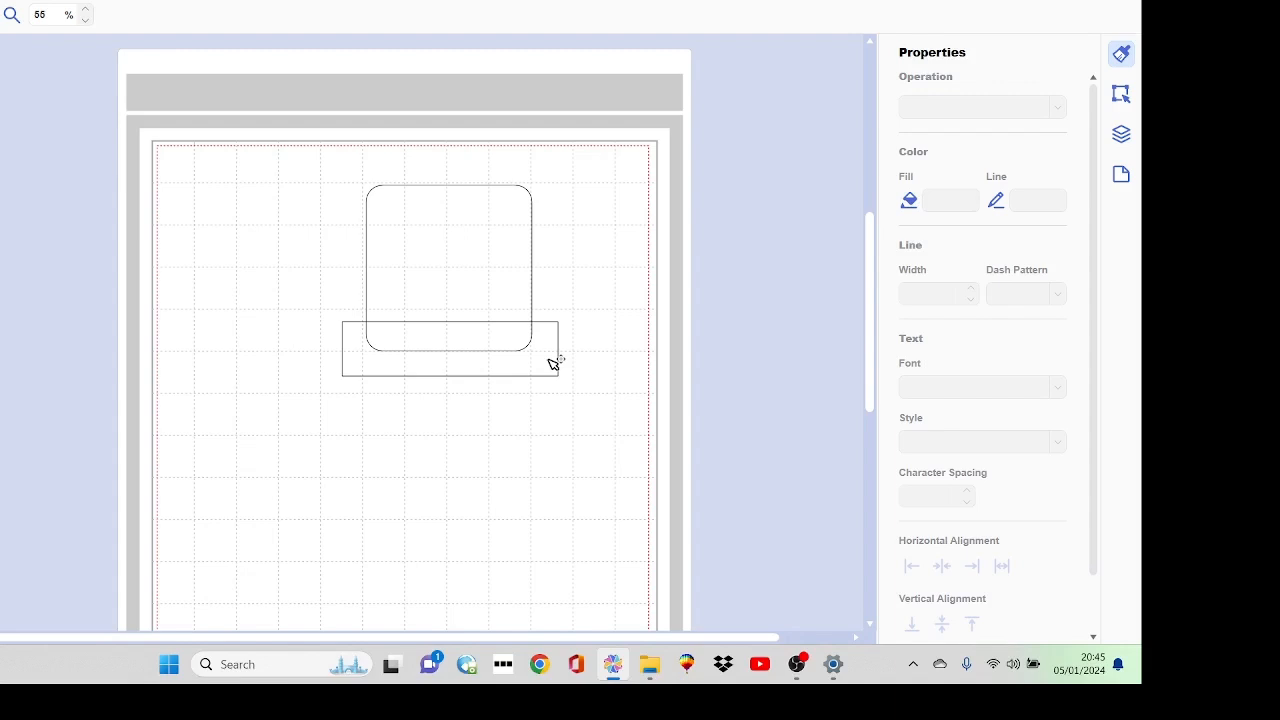
- Fill the wide rectangle with pink #EF66B2
{"action": "left_click", "coordinate": [553, 364]}
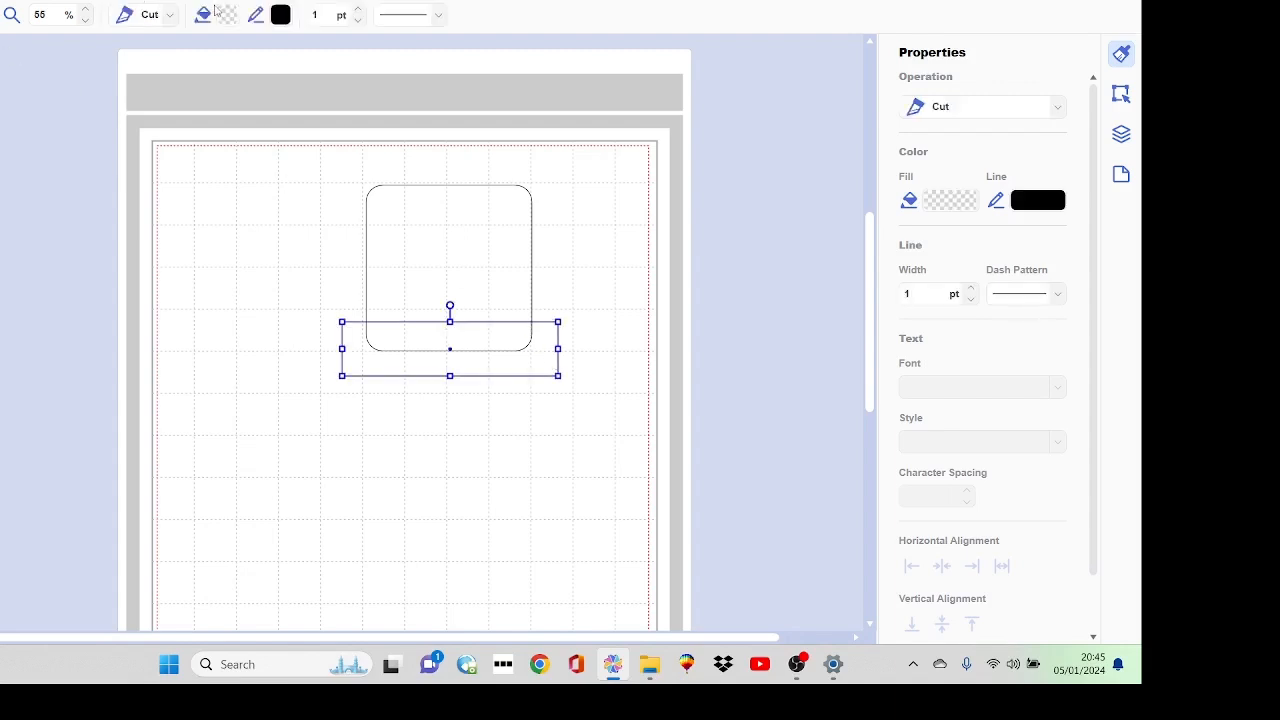
{"action": "left_click", "coordinate": [229, 17]}
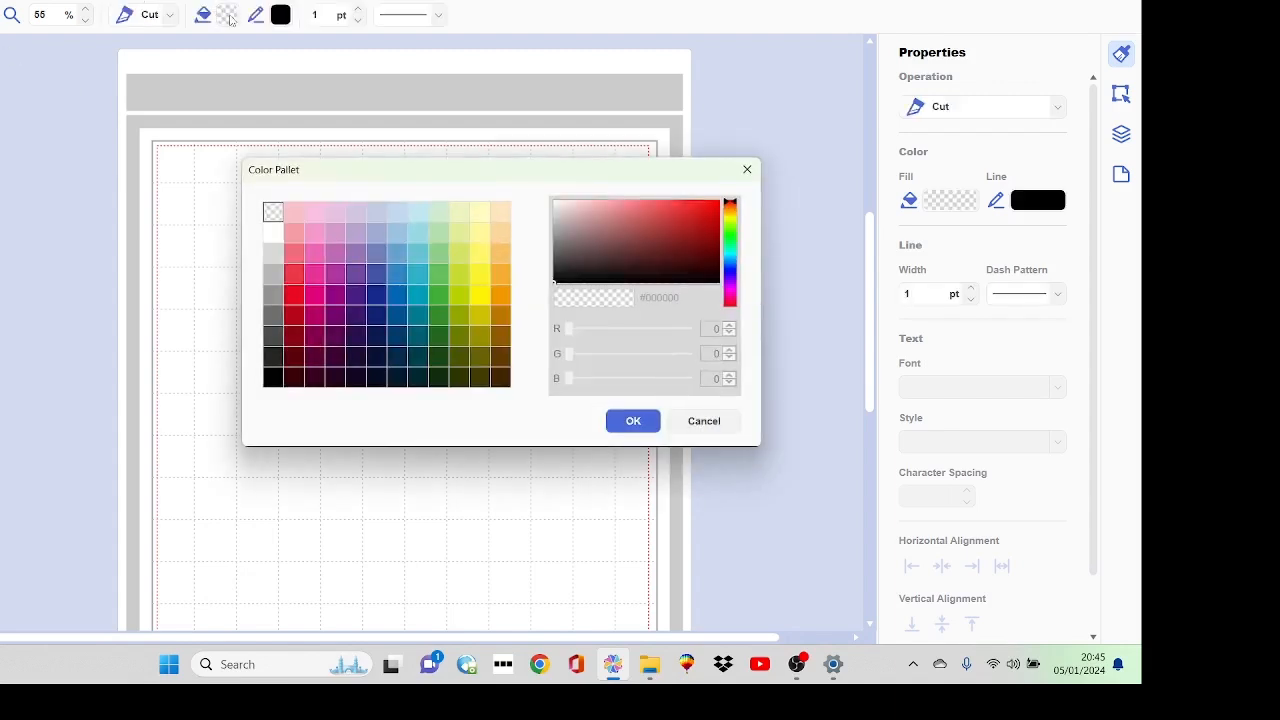
{"action": "left_click", "coordinate": [320, 259]}
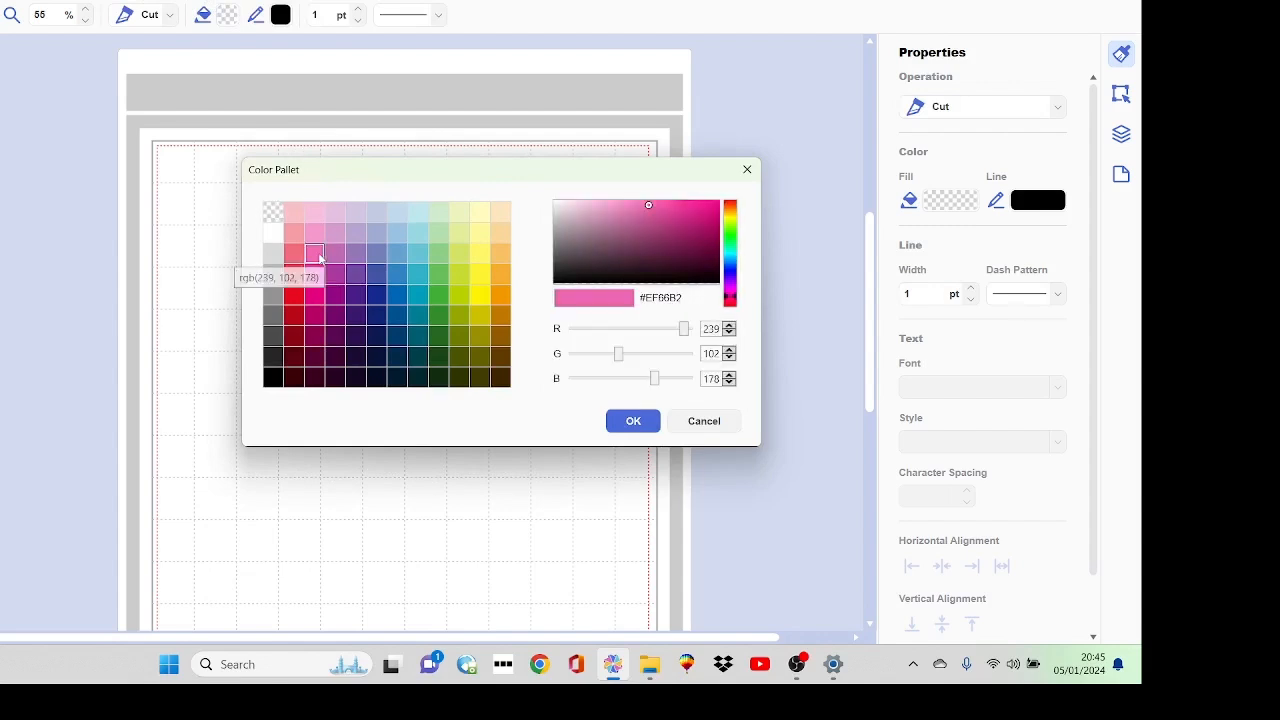
{"action": "left_click", "coordinate": [652, 430]}
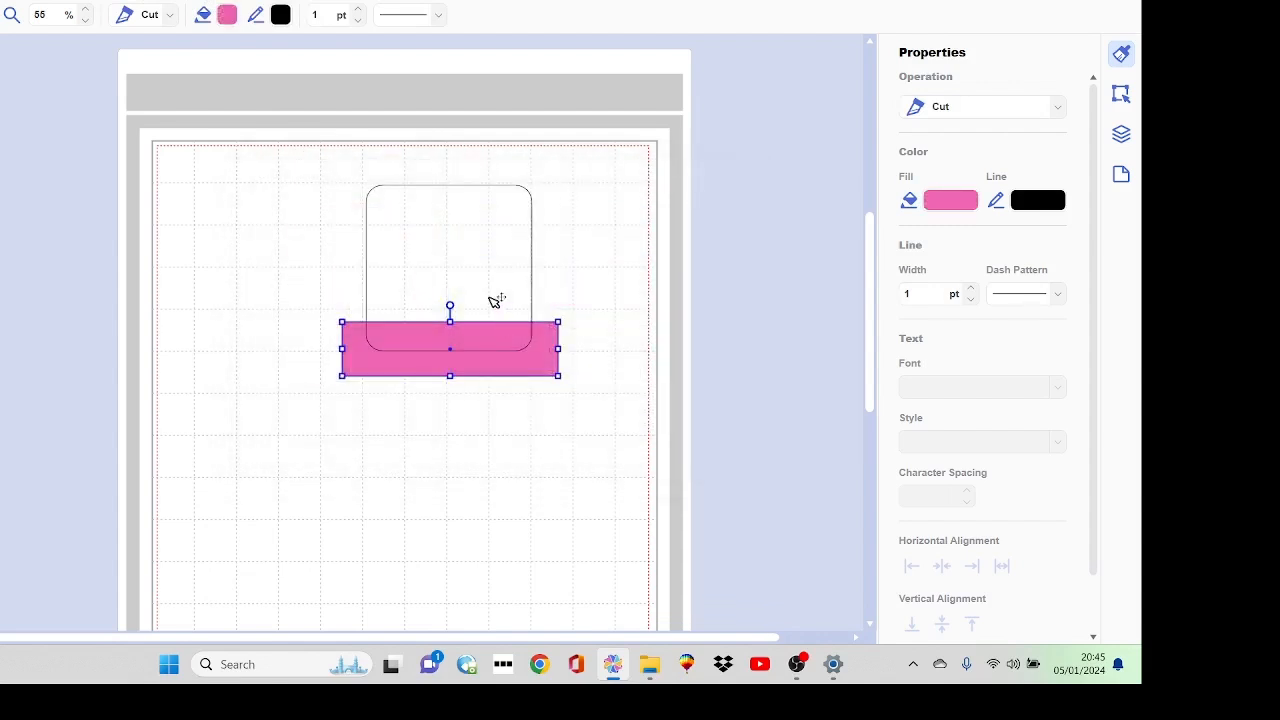
- Fill the rounded square with red #EB394C
{"action": "left_click", "coordinate": [477, 213]}
{"action": "left_click", "coordinate": [227, 17]}
{"action": "left_click", "coordinate": [298, 268]}
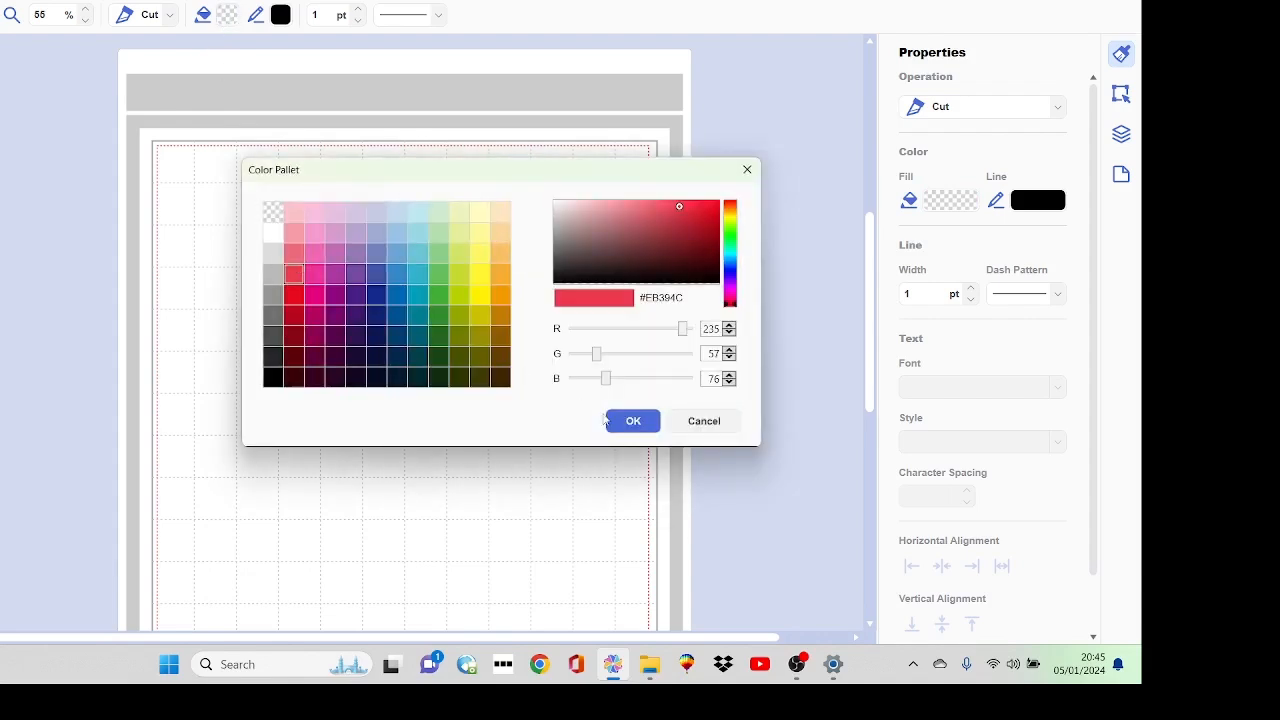
{"action": "left_click", "coordinate": [634, 423]}
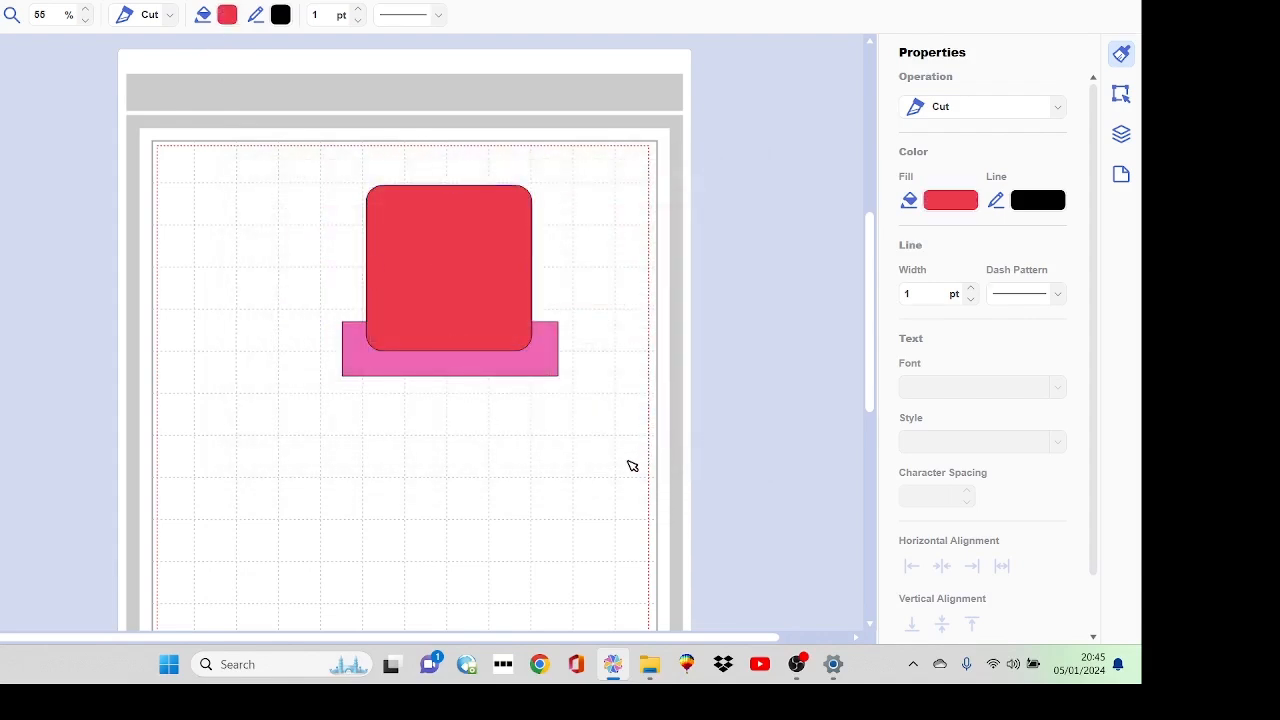
{"action": "left_click", "coordinate": [632, 464]}
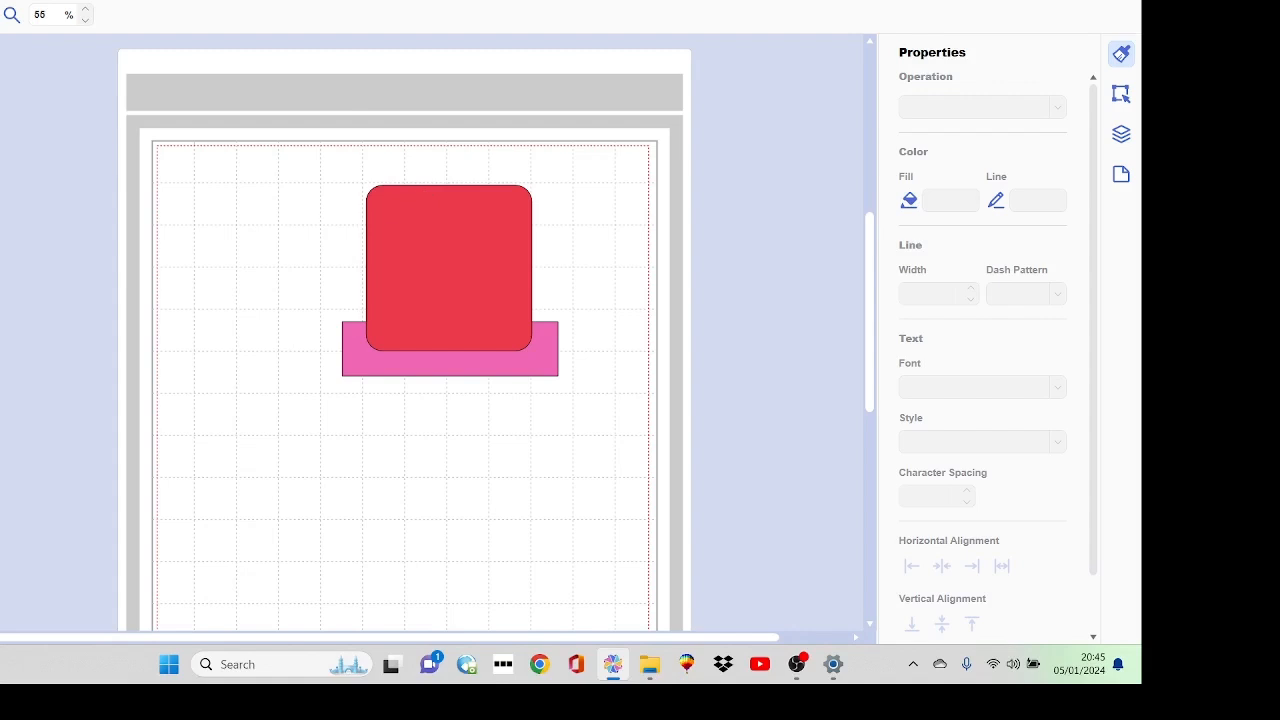
- Try a scalloped-edge square filled with light blue #99C2E1 over the two shapes, and delete it
{"action": "left_click", "coordinate": [0, 115]}
{"action": "left_click_drag", "start_coordinate": [66, 219], "coordinate": [677, 330]}
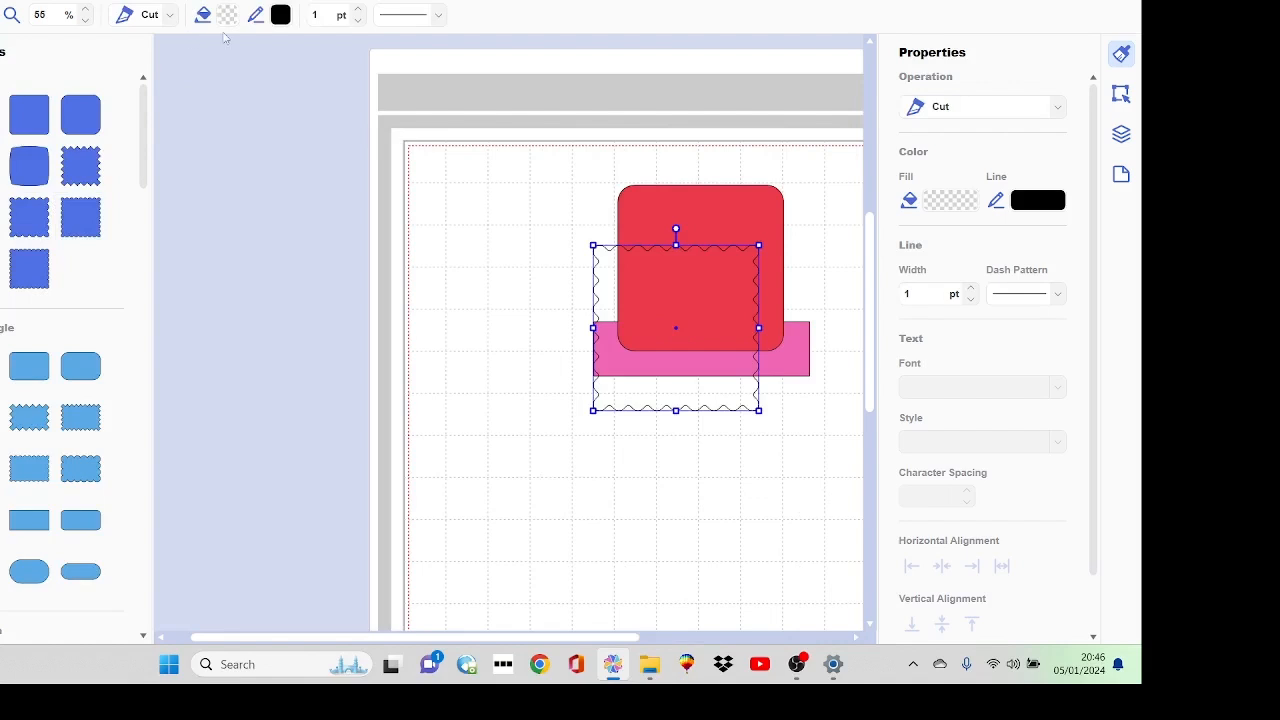
{"action": "left_click", "coordinate": [228, 16]}
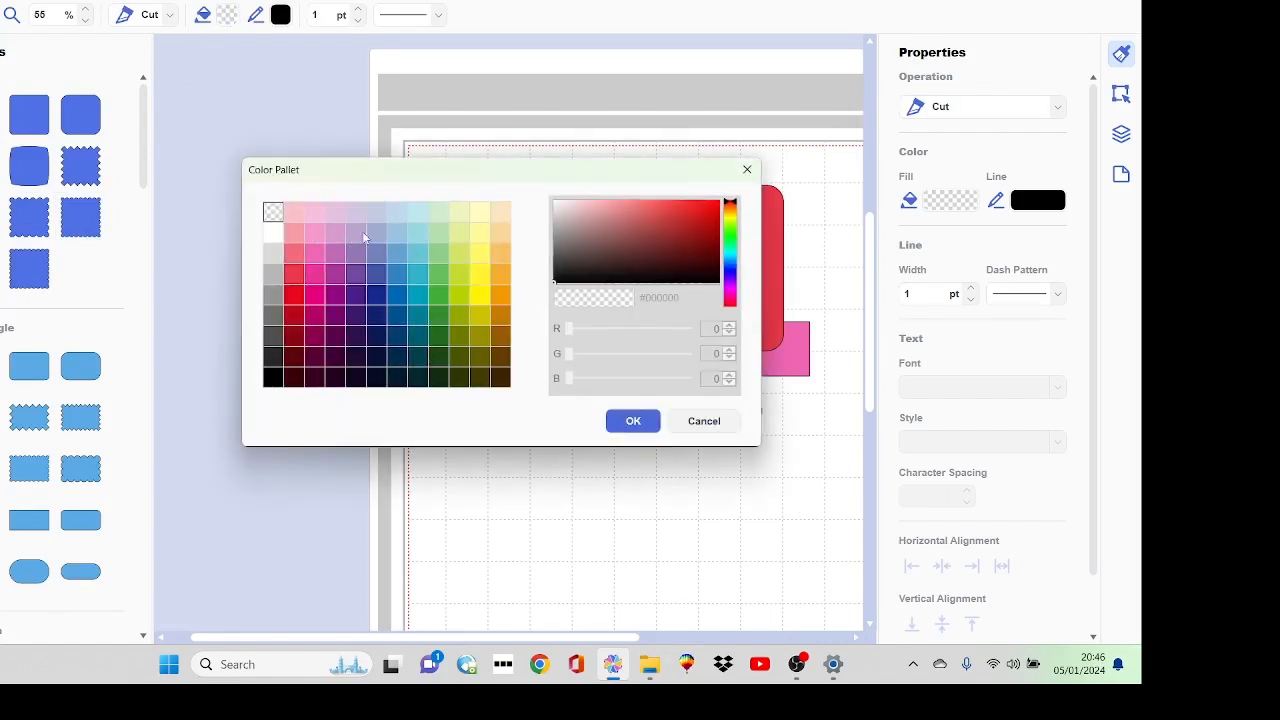
{"action": "left_click", "coordinate": [397, 232]}
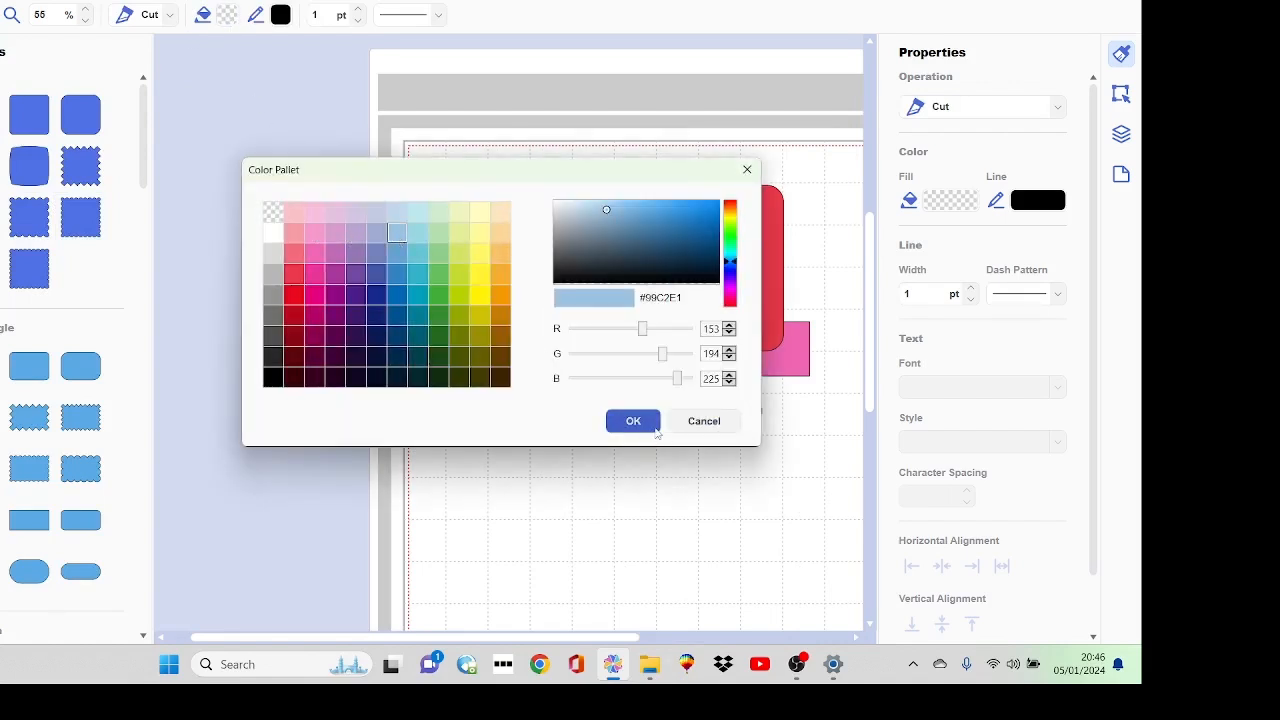
{"action": "left_click", "coordinate": [633, 421]}
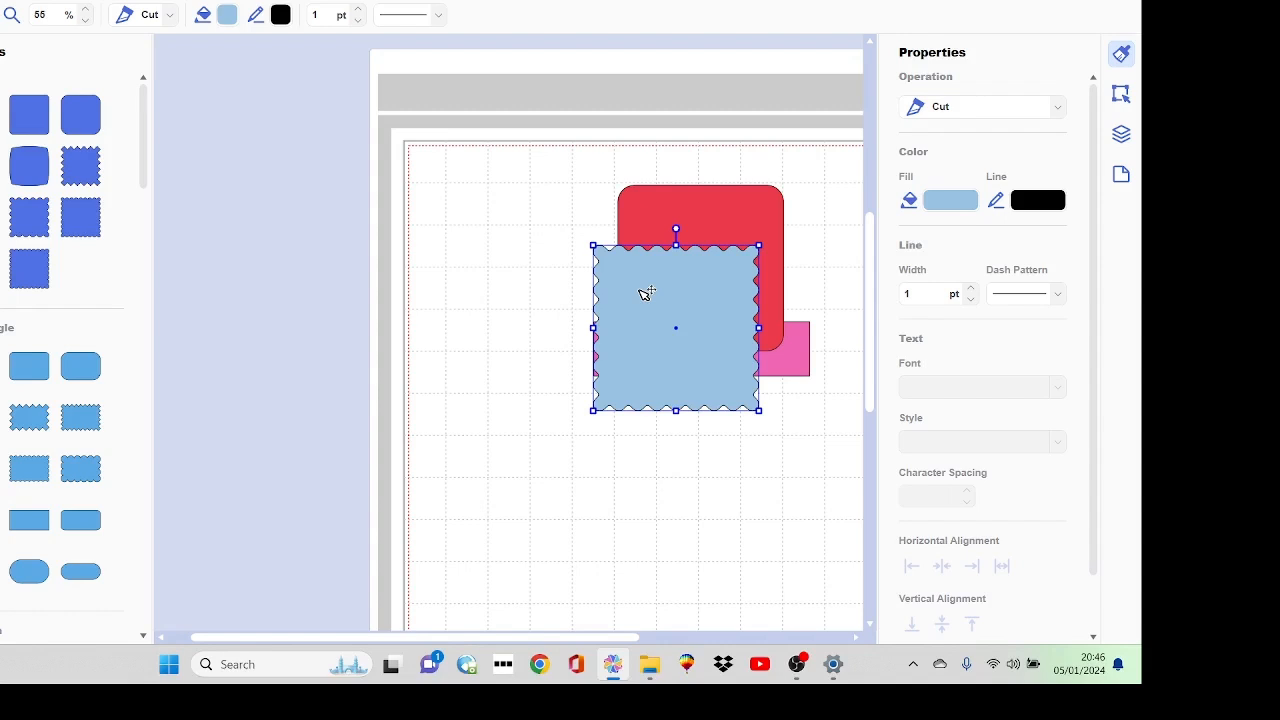
{"action": "key", "text": "Delete"}
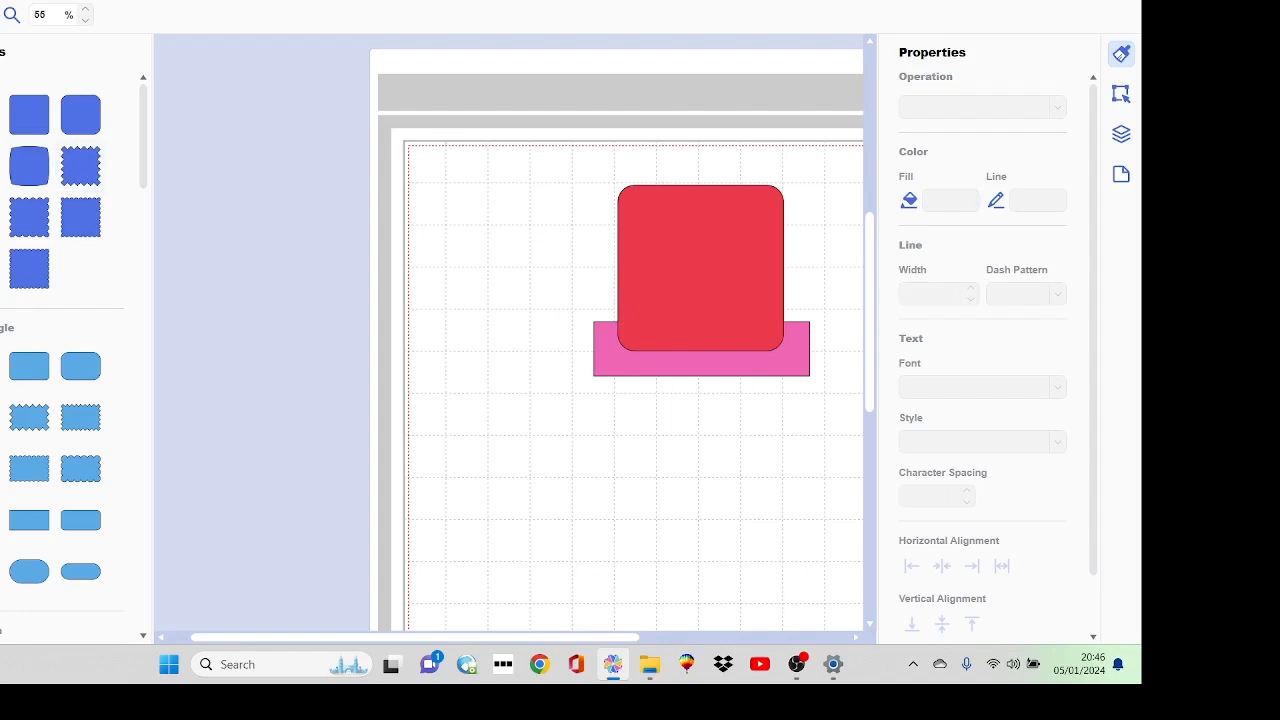
{"action": "left_click", "coordinate": [0, 54]}
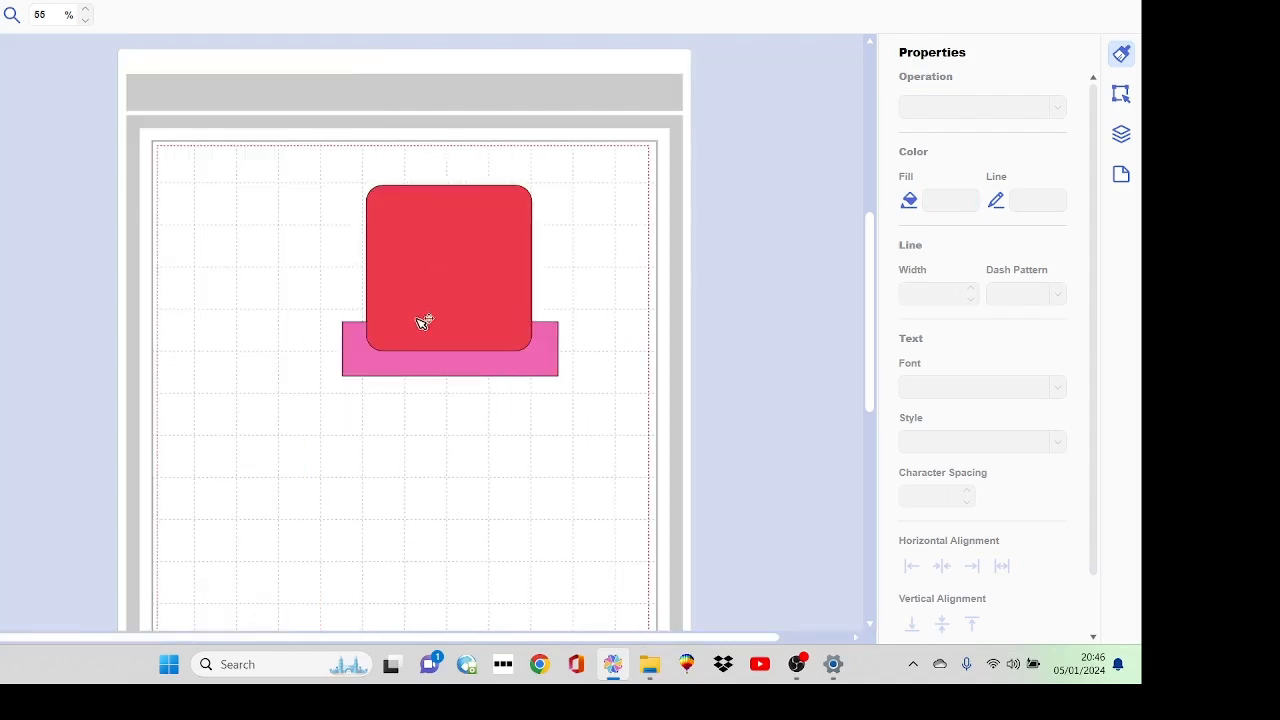
- Try subtracting the red rounded square from the pink rectangle by processing their overlap, and undo the subtraction
{"action": "left_click_drag", "start_coordinate": [320, 181], "coordinate": [606, 423]}
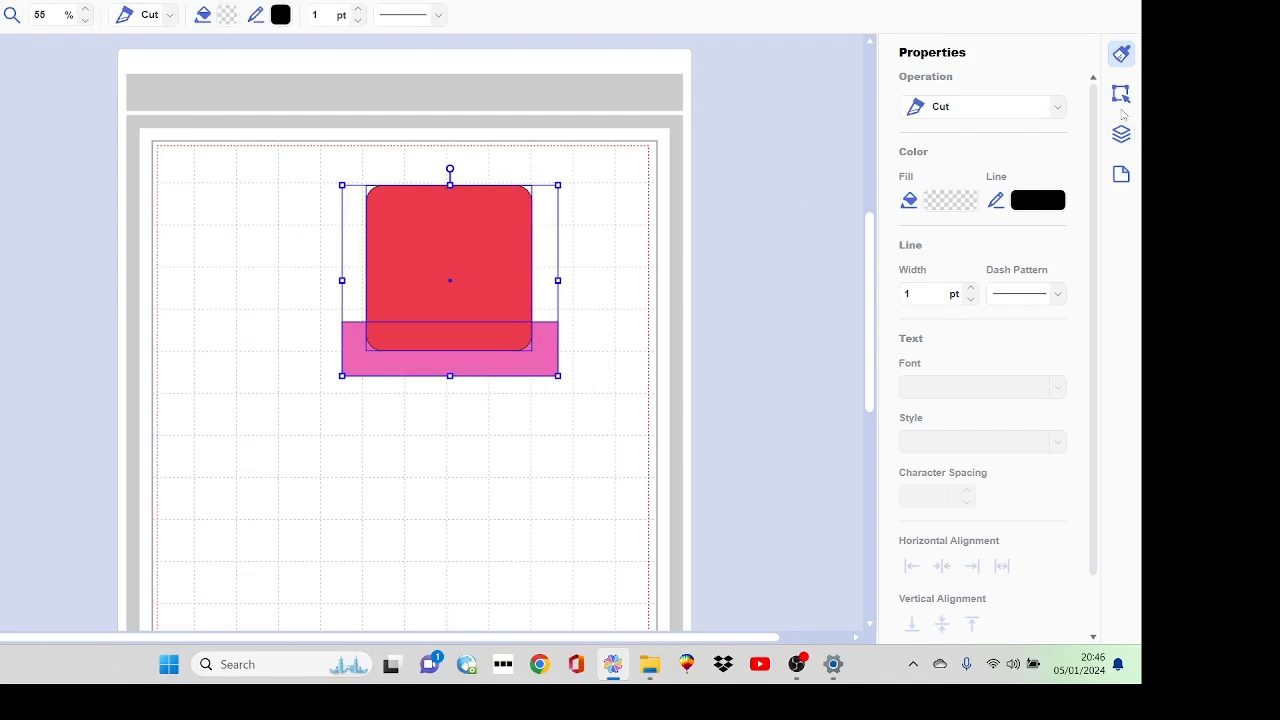
{"action": "left_click", "coordinate": [1121, 95]}
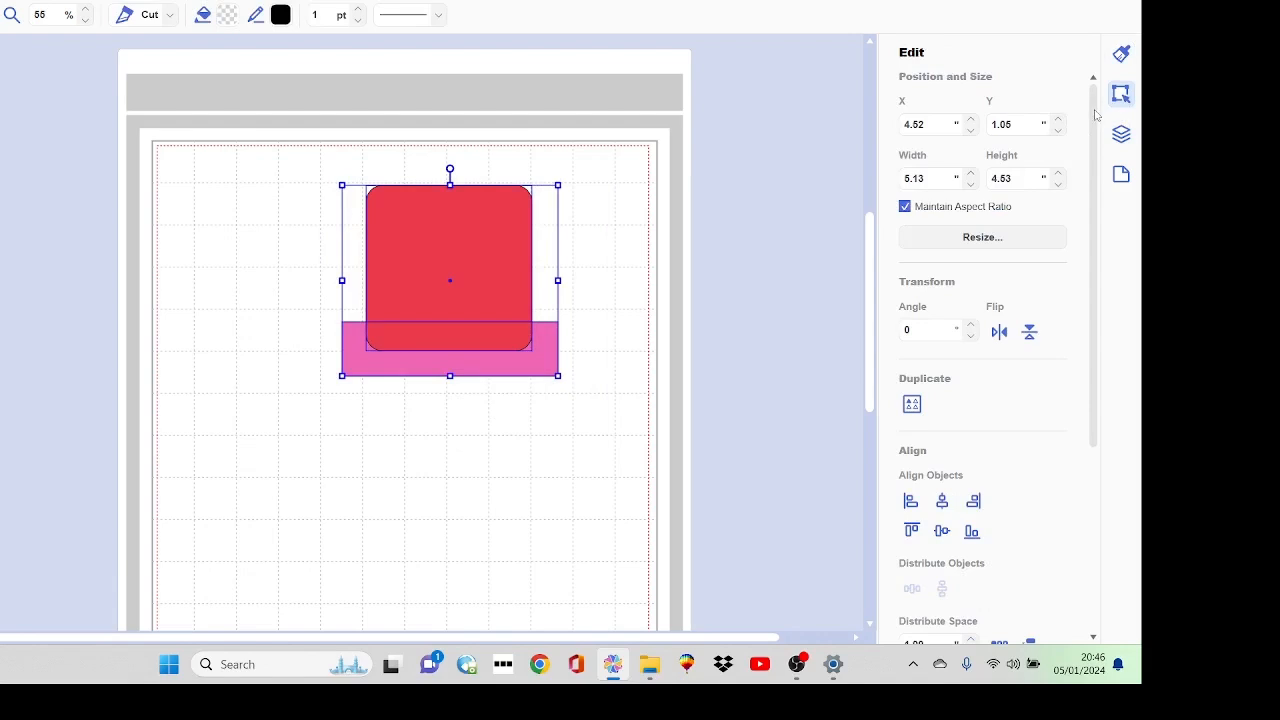
{"action": "left_click_drag", "start_coordinate": [1095, 116], "coordinate": [1111, 218]}
{"action": "scroll", "coordinate": [1135, 293], "scroll_direction": "down", "scroll_amount": 1}
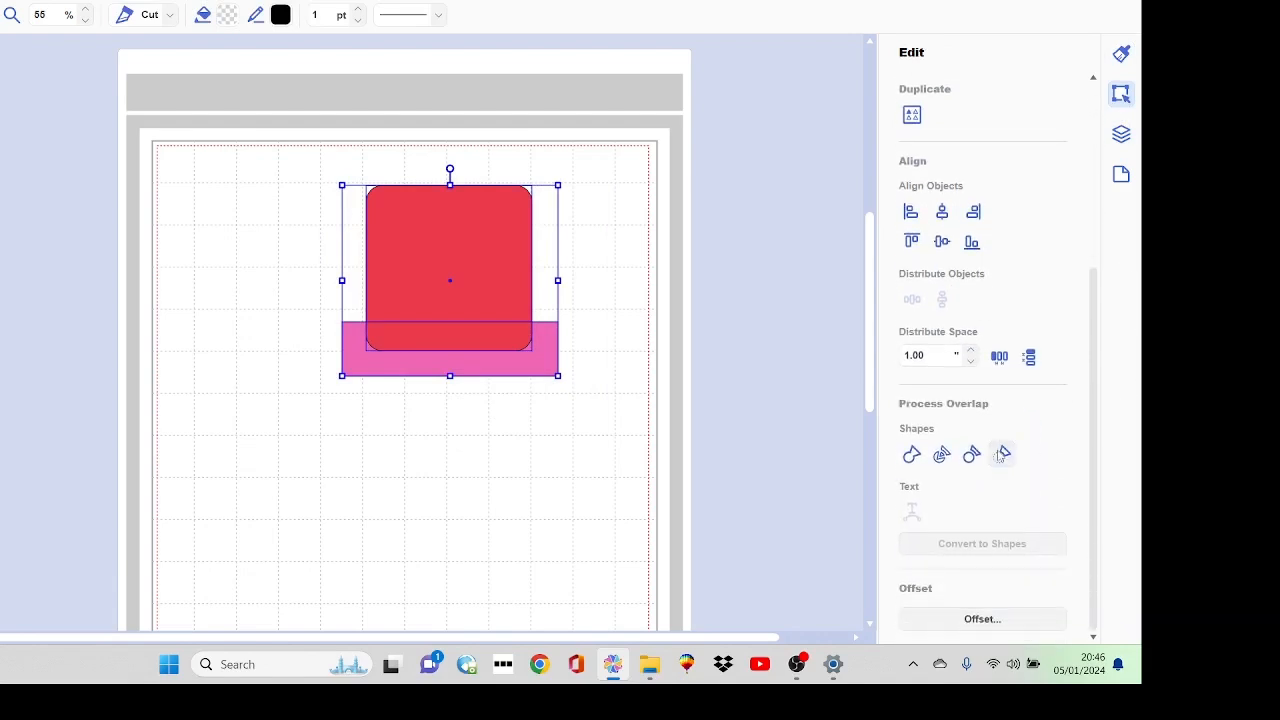
{"action": "left_click", "coordinate": [1000, 457]}
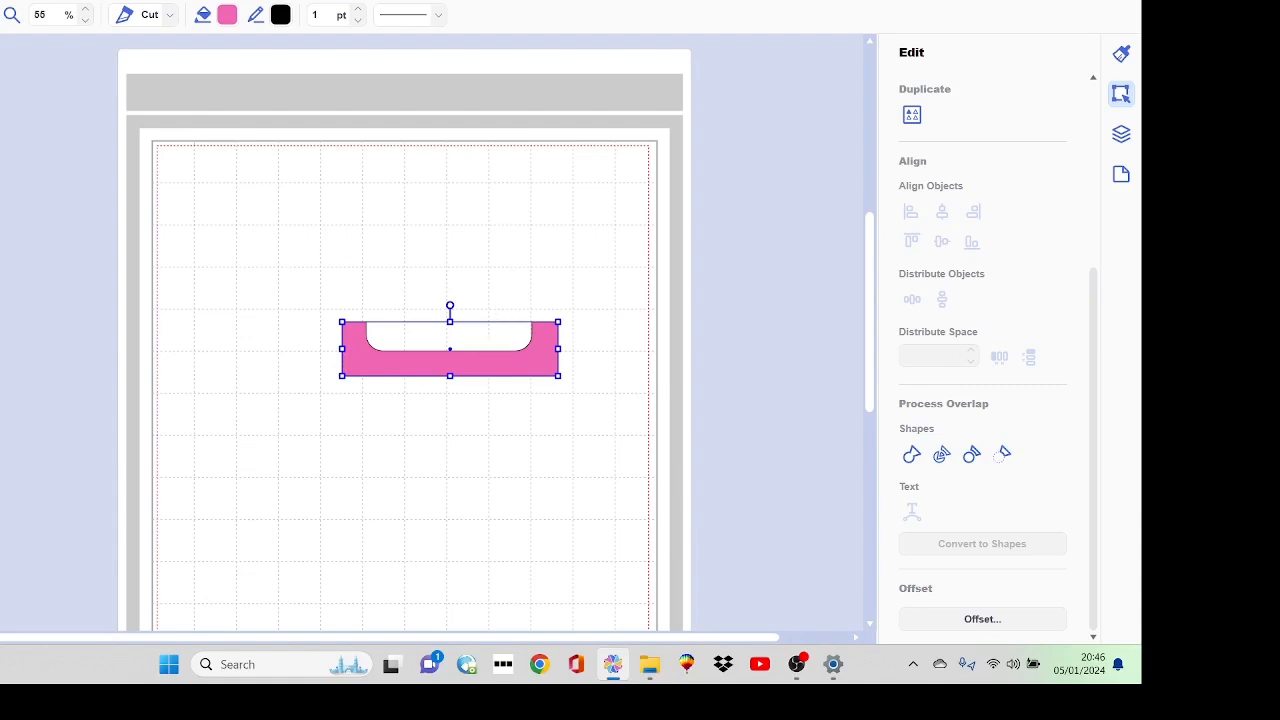
{"action": "key", "text": "ctrl+z"}
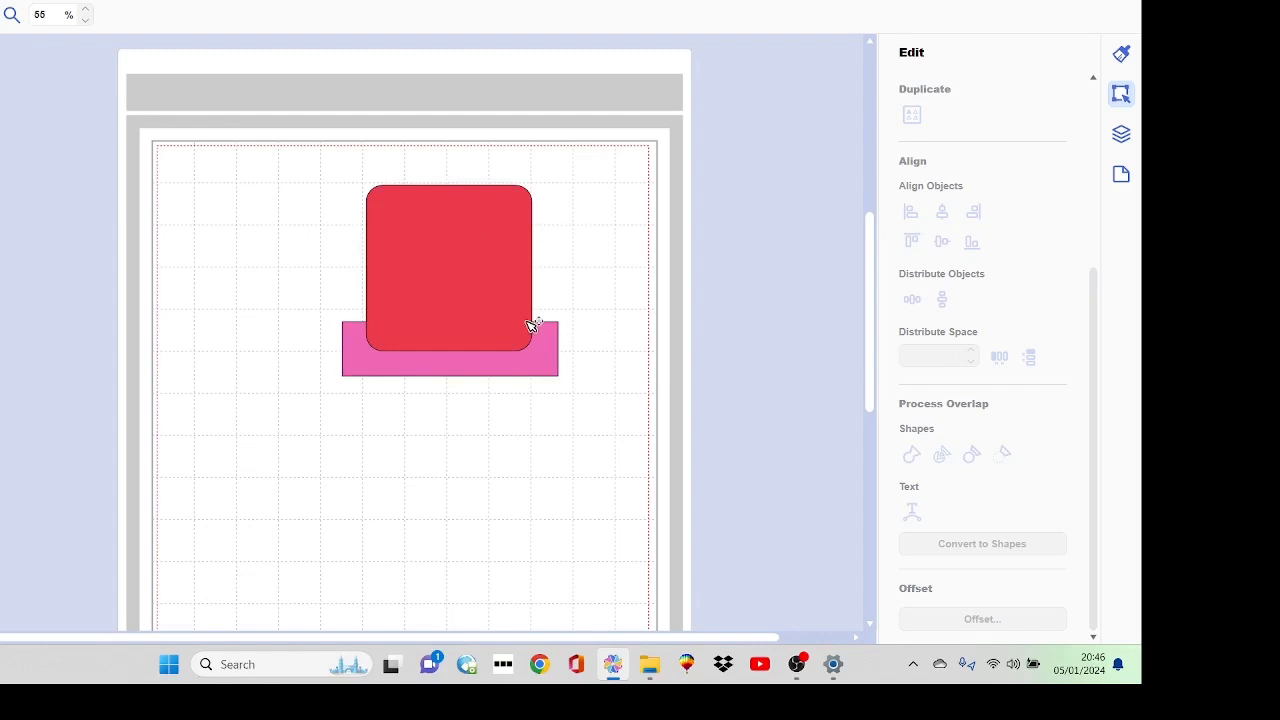
- Bring the pink rectangle to the front, over the red rounded square
{"action": "left_click", "coordinate": [546, 357]}
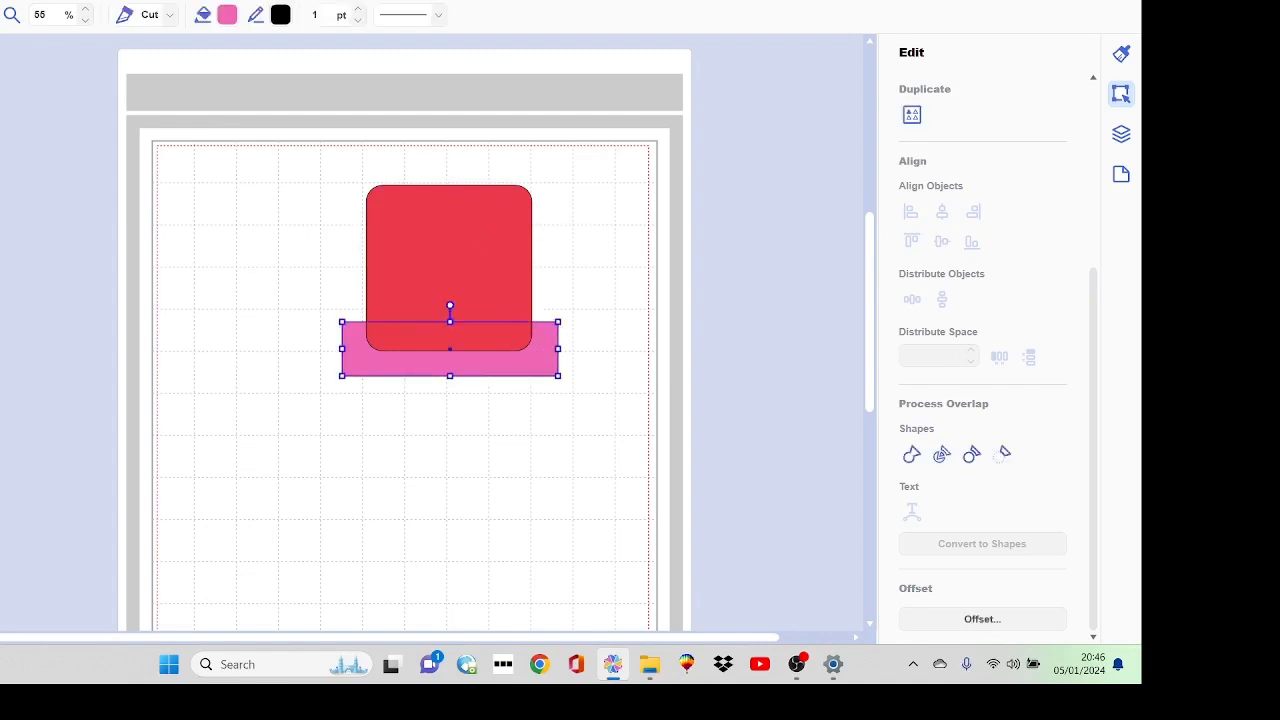
{"action": "left_click", "coordinate": [12, 4]}
{"action": "mouse_move", "coordinate": [20, 157]}
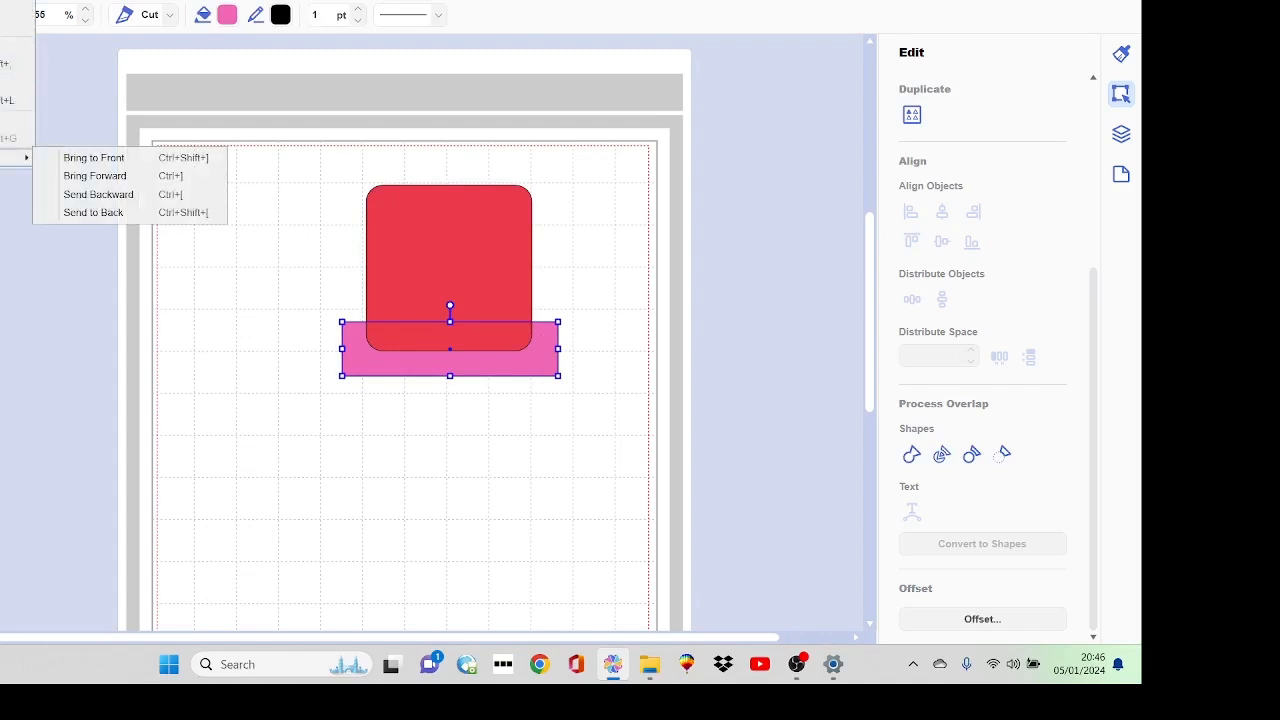
{"action": "left_click", "coordinate": [80, 158]}
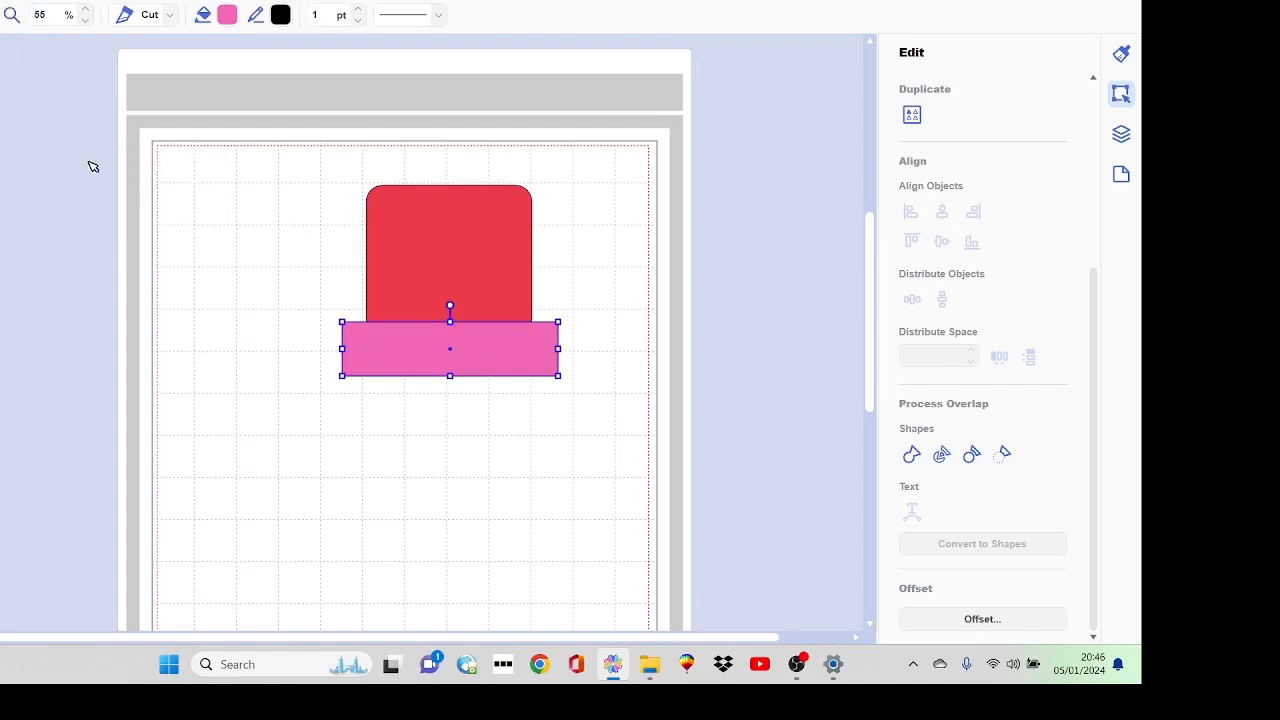
- Subtract the pink rectangle from the red rounded square and move the trimmed shape to the mat's upper-left area
{"action": "left_click_drag", "start_coordinate": [577, 167], "coordinate": [343, 392]}
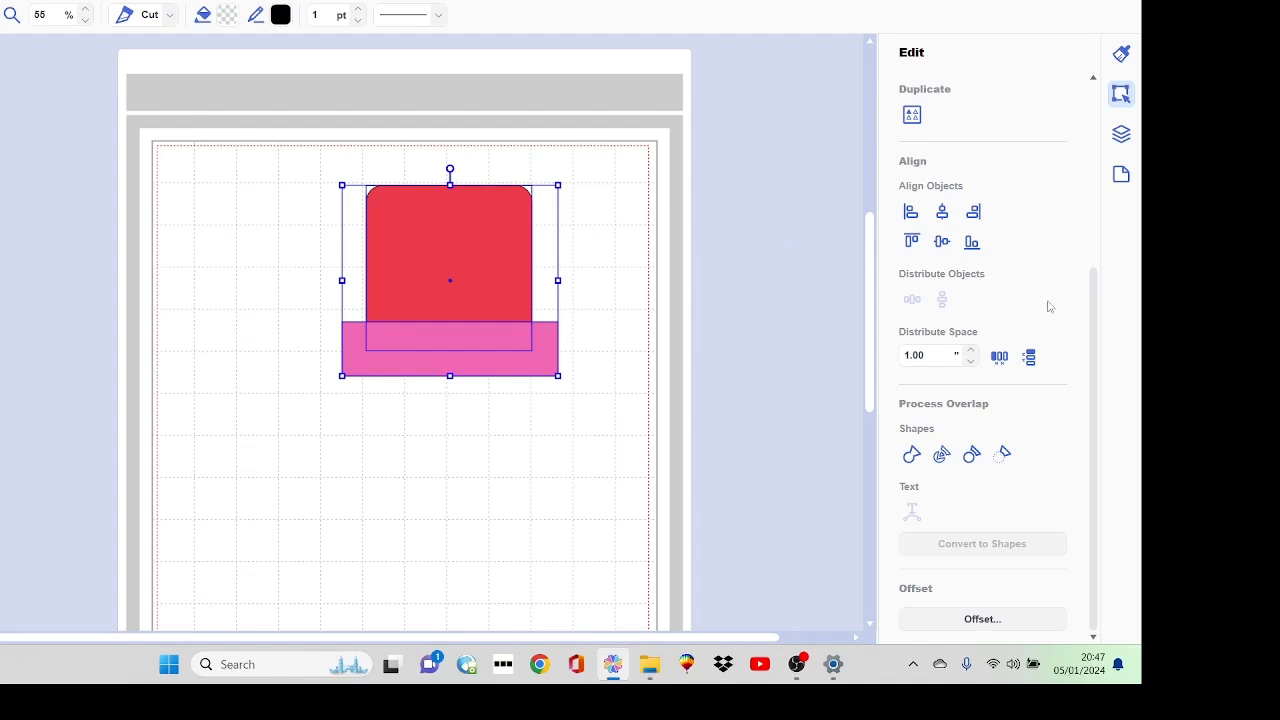
{"action": "left_click", "coordinate": [1005, 456]}
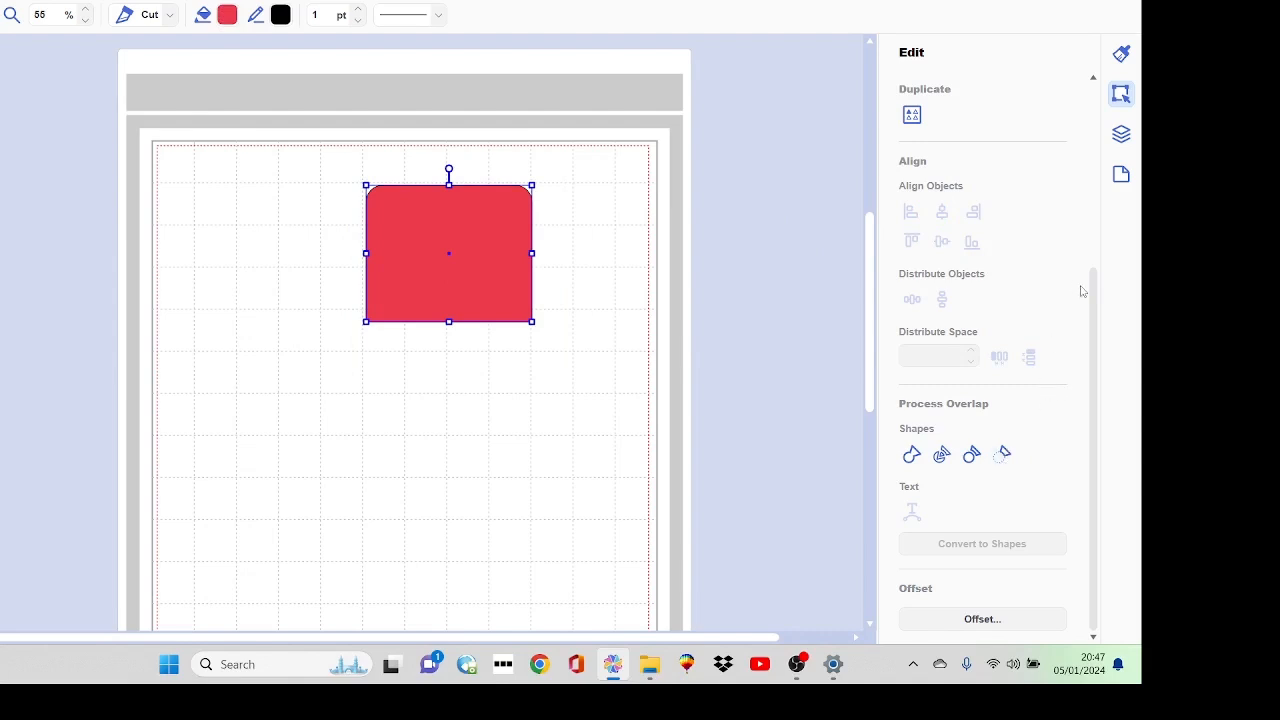
{"action": "left_click", "coordinate": [233, 256]}
{"action": "left_click_drag", "start_coordinate": [454, 220], "coordinate": [276, 211]}
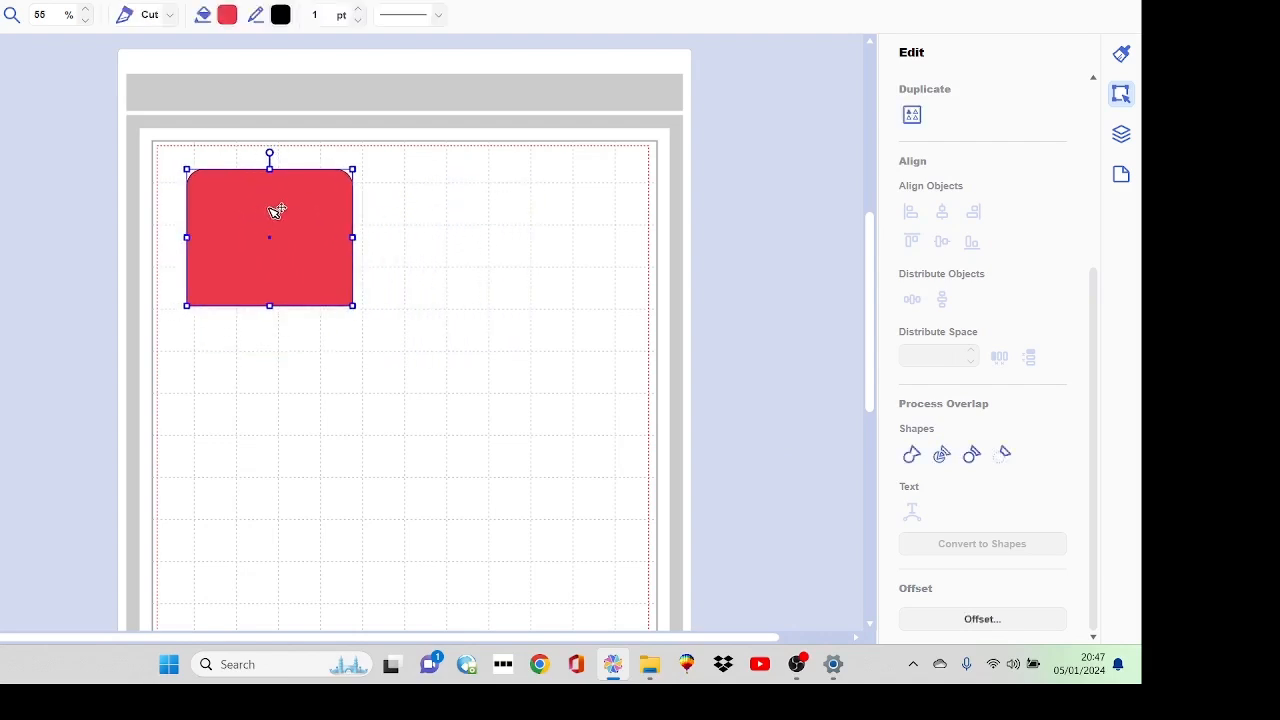
- Turn off the aspect ratio lock and resize the red shape to 2.75" wide by 5.5" high
{"action": "left_click", "coordinate": [1094, 95]}
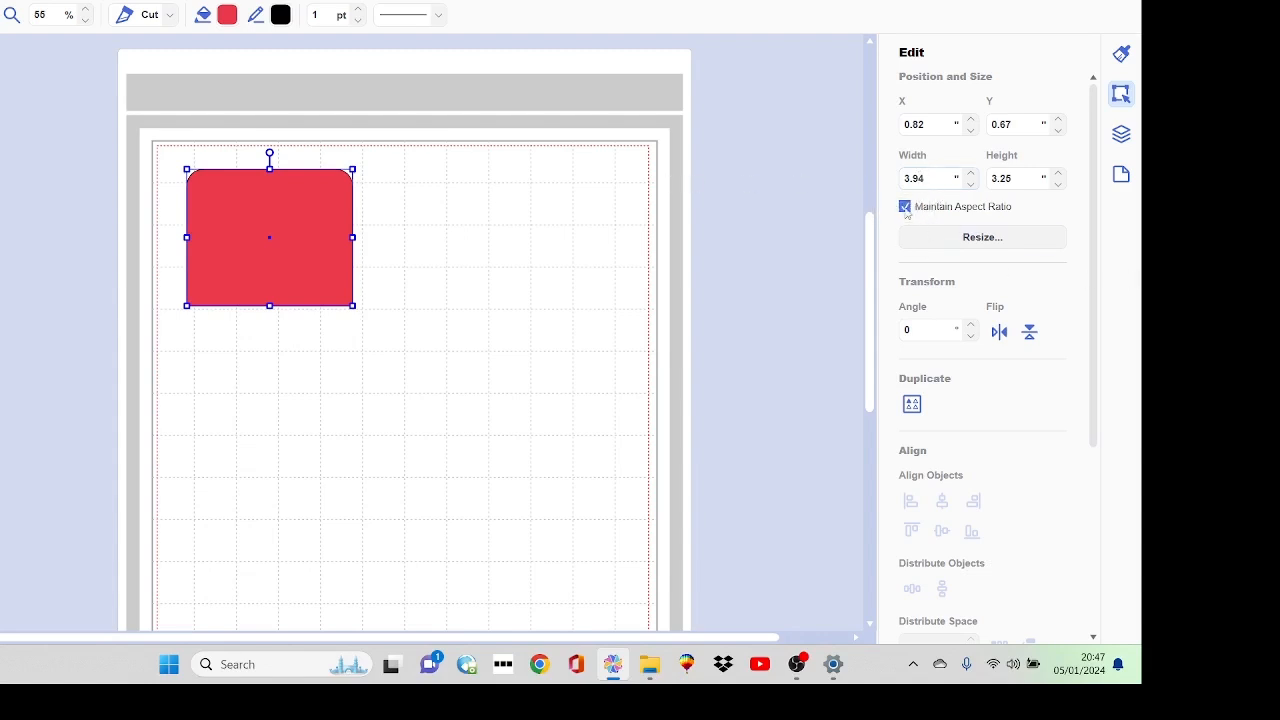
{"action": "left_click", "coordinate": [908, 210]}
{"action": "double_click", "coordinate": [928, 178]}
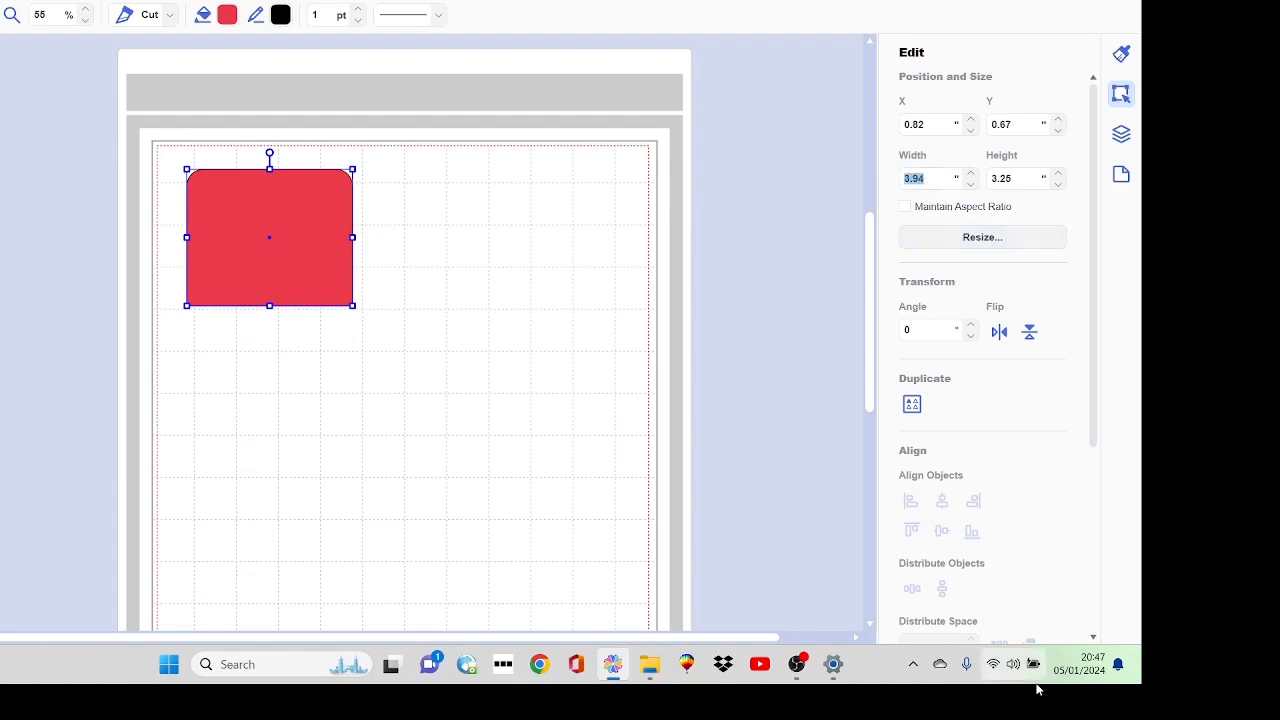
{"action": "type", "text": "2.75"}
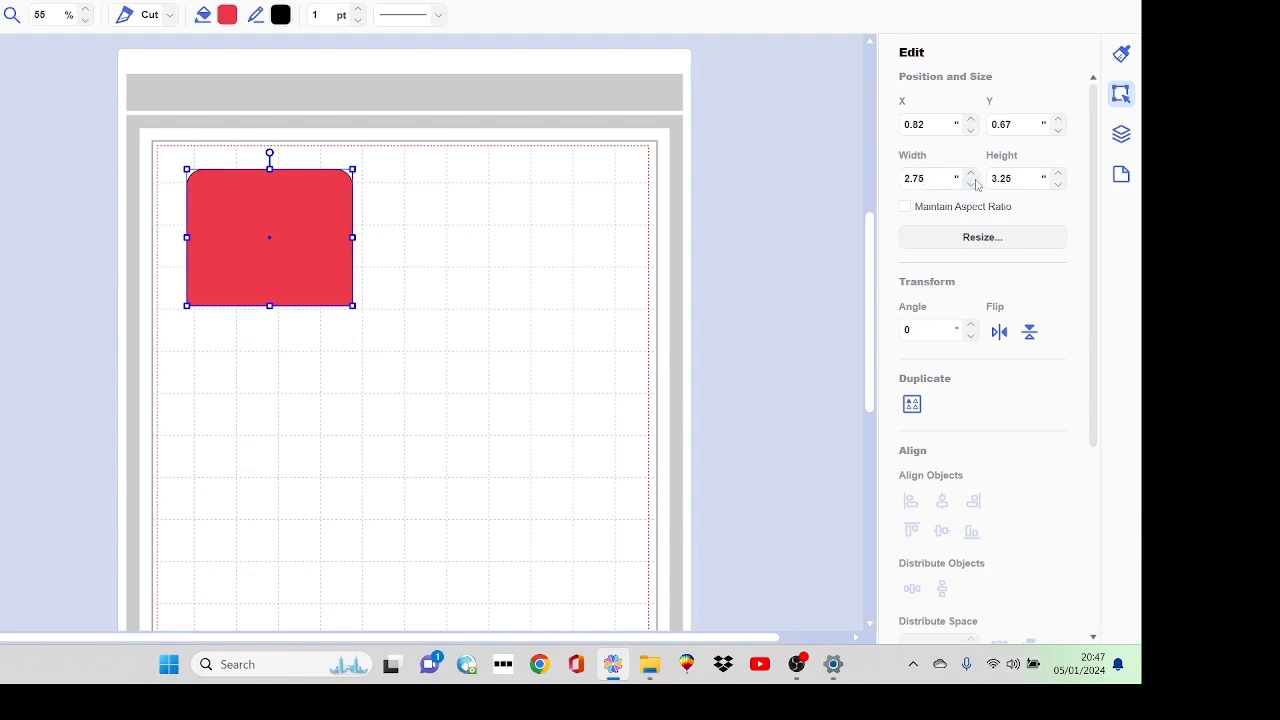
{"action": "left_click_drag", "start_coordinate": [1022, 179], "coordinate": [988, 186]}
{"action": "type", "text": "5.5"}
{"action": "key", "text": "Return"}
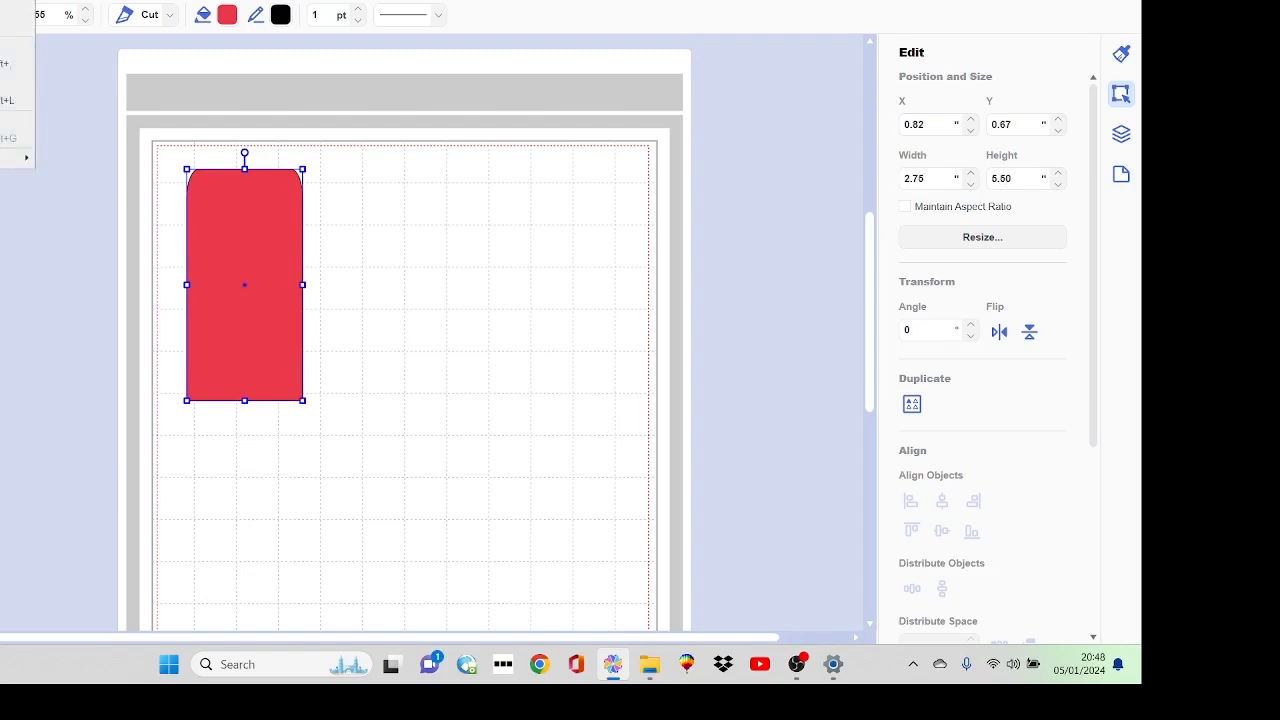
- Place a duplicate of the red panel beside the mat and recolour the original light pink (#F499CC)
{"action": "key", "text": "ctrl+d"}
{"action": "left_click_drag", "start_coordinate": [237, 219], "coordinate": [780, 223]}
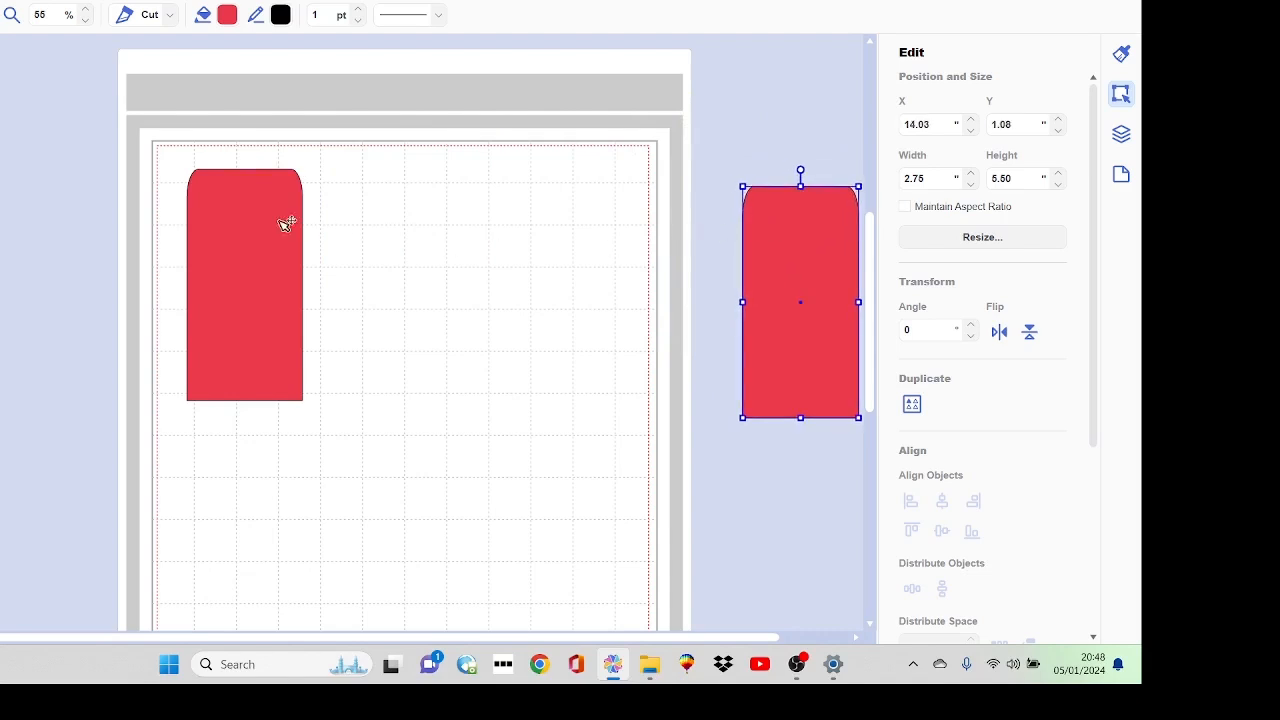
{"action": "left_click", "coordinate": [229, 231]}
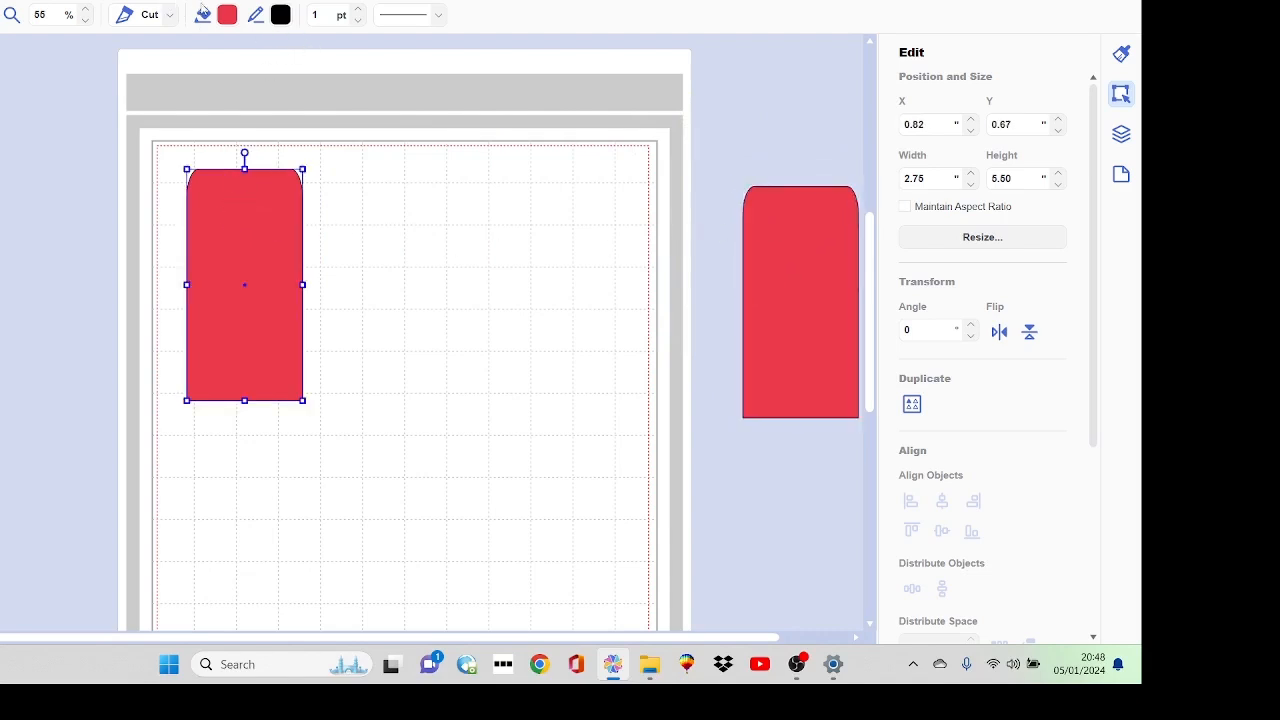
{"action": "left_click", "coordinate": [226, 16]}
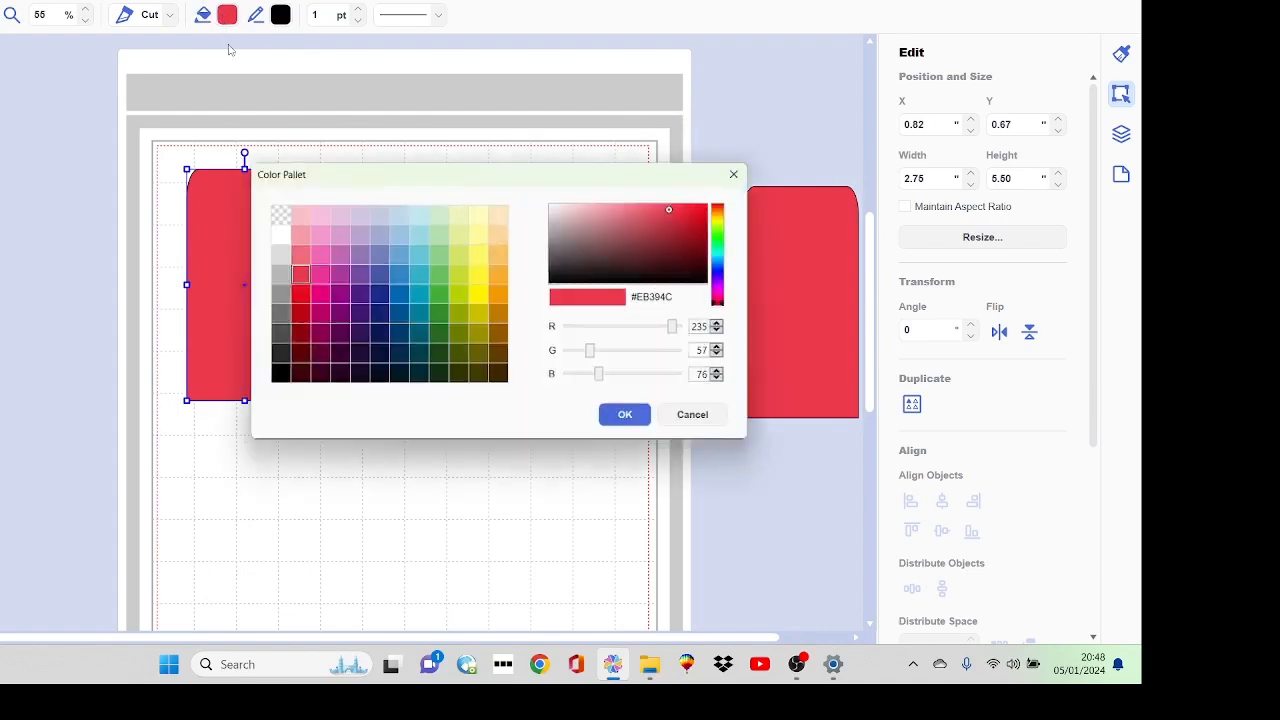
{"action": "left_click", "coordinate": [320, 240]}
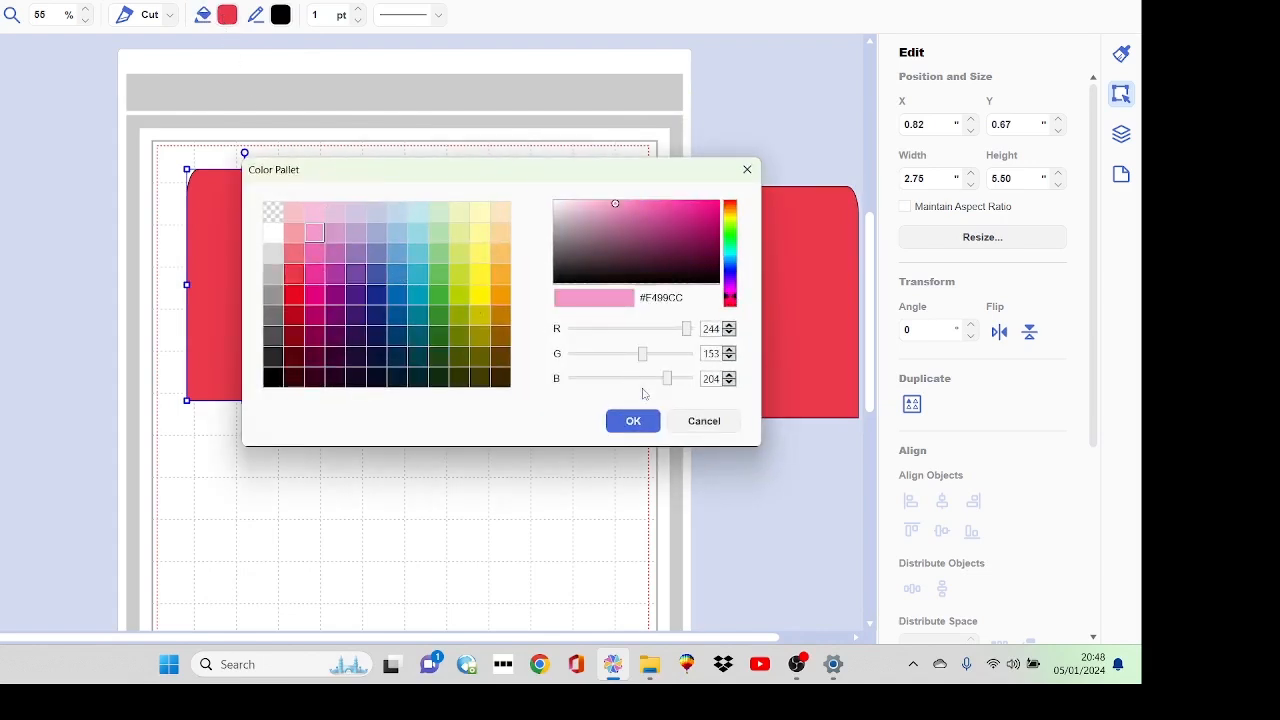
{"action": "left_click", "coordinate": [622, 422]}
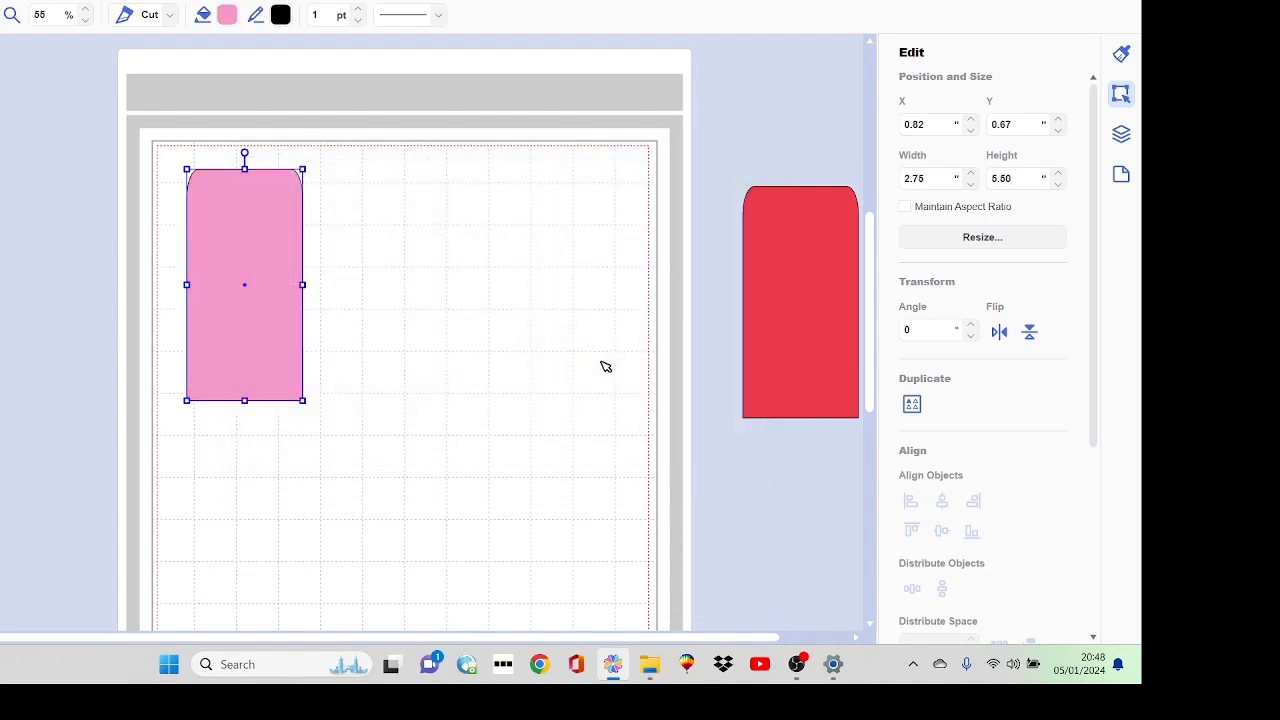
{"action": "left_click", "coordinate": [540, 300]}
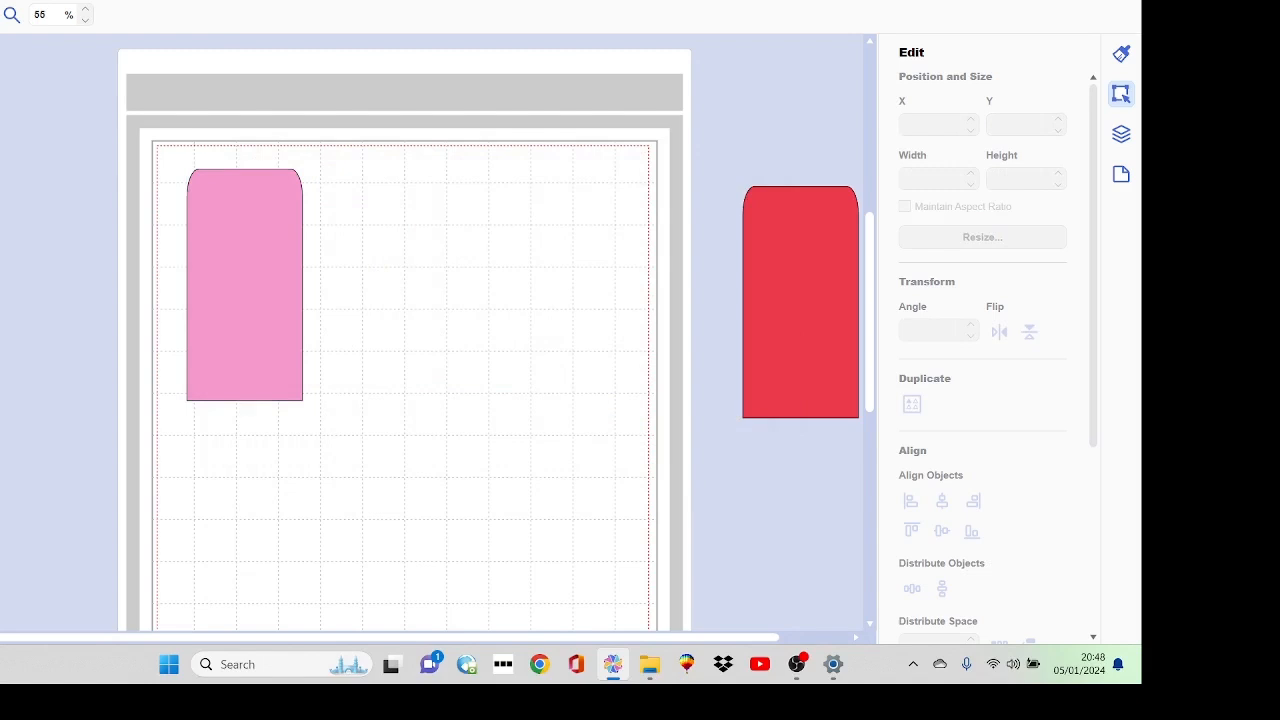
- Duplicate the pink panel, place the copy beside it and resize the copy to 2.50" wide by 5.25" high
{"action": "left_click", "coordinate": [9, 18]}
{"action": "left_click_drag", "start_coordinate": [145, 136], "coordinate": [391, 324]}
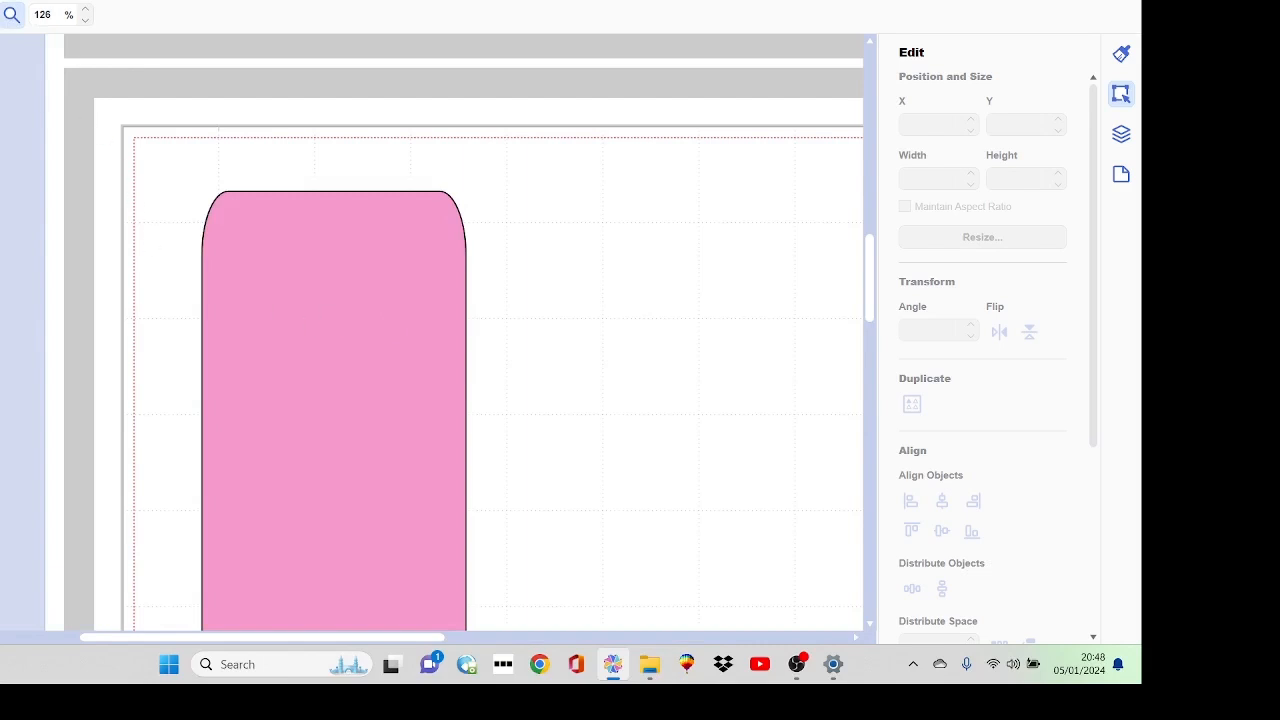
{"action": "left_click", "coordinate": [12, 15]}
{"action": "left_click", "coordinate": [328, 221]}
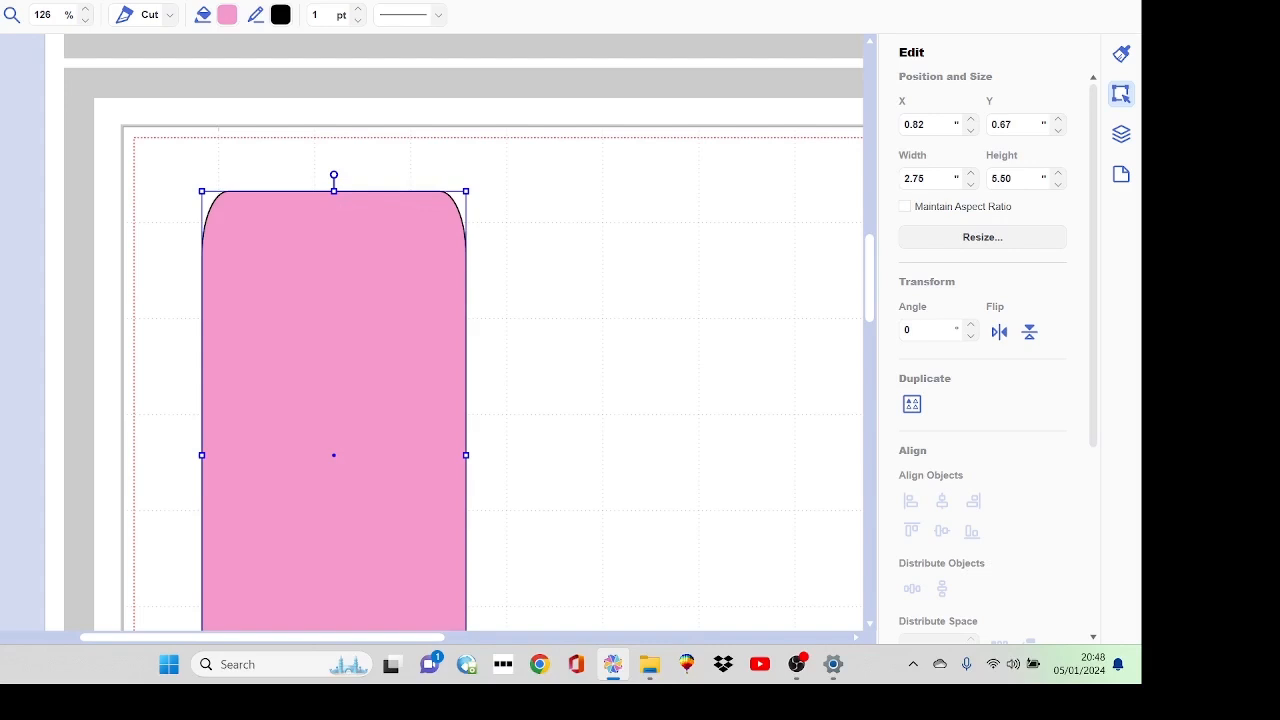
{"action": "key", "text": "ctrl+d"}
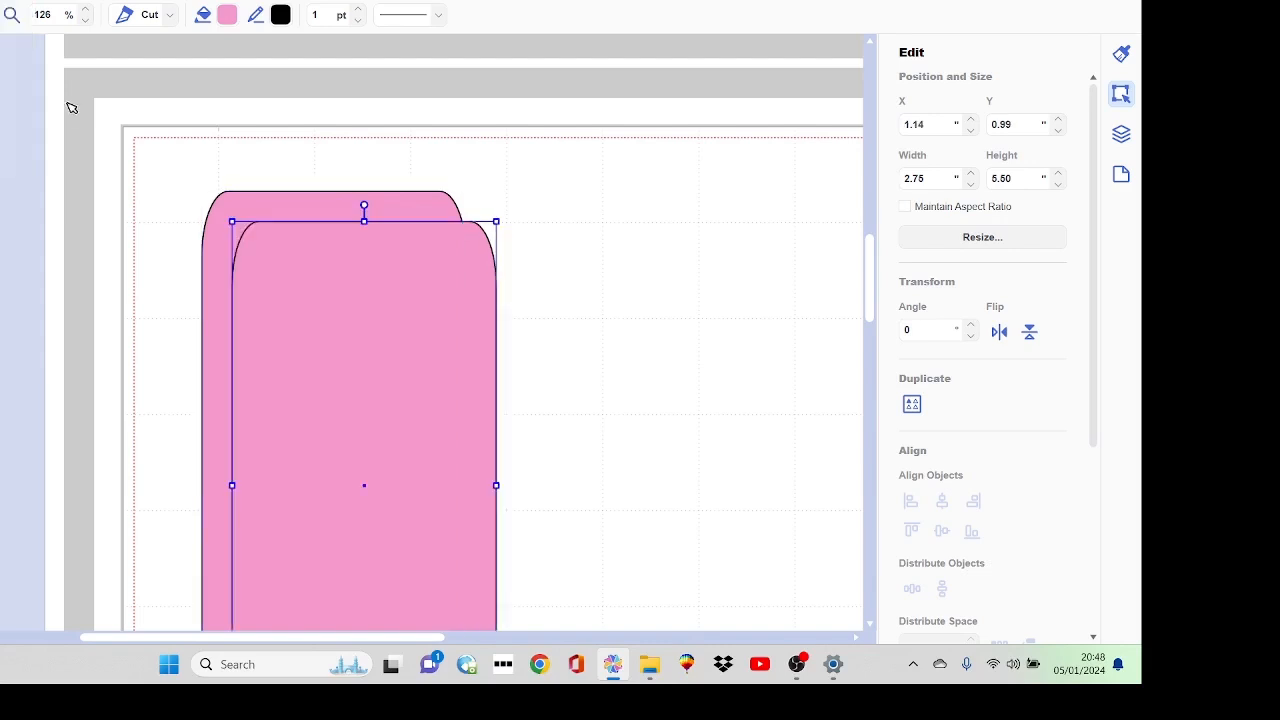
{"action": "left_click_drag", "start_coordinate": [290, 247], "coordinate": [566, 199]}
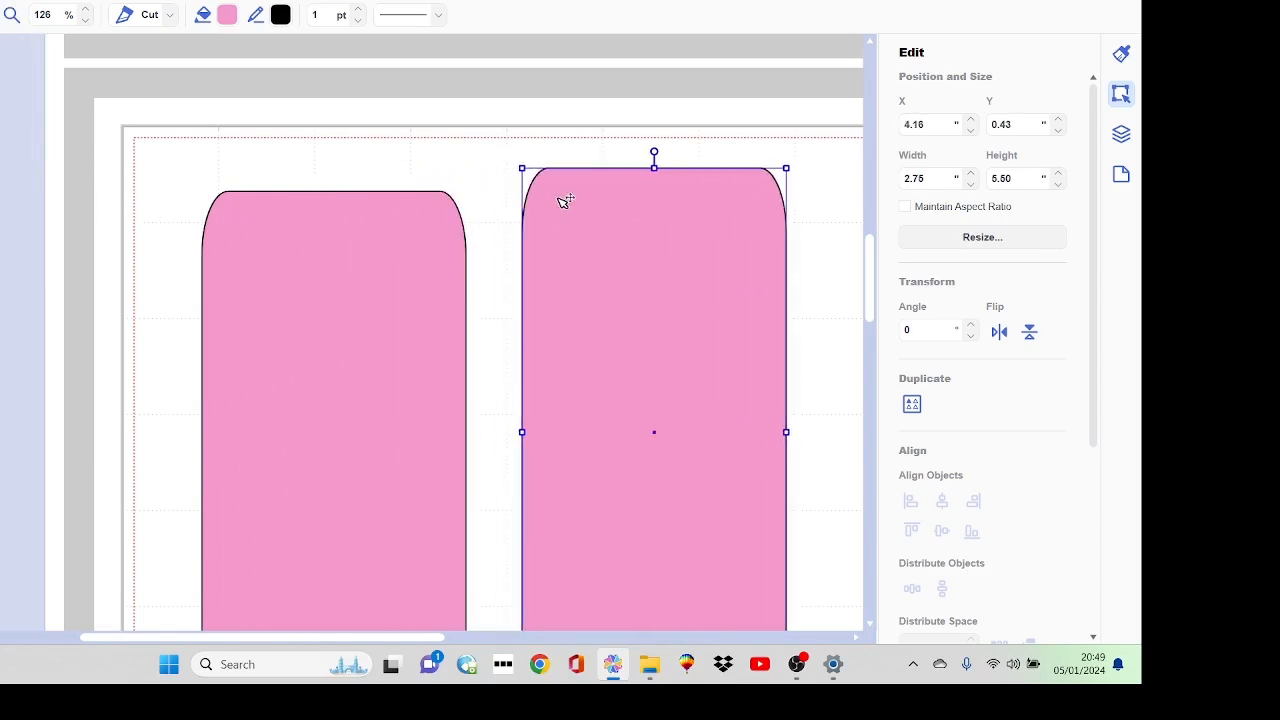
{"action": "left_click", "coordinate": [971, 186]}
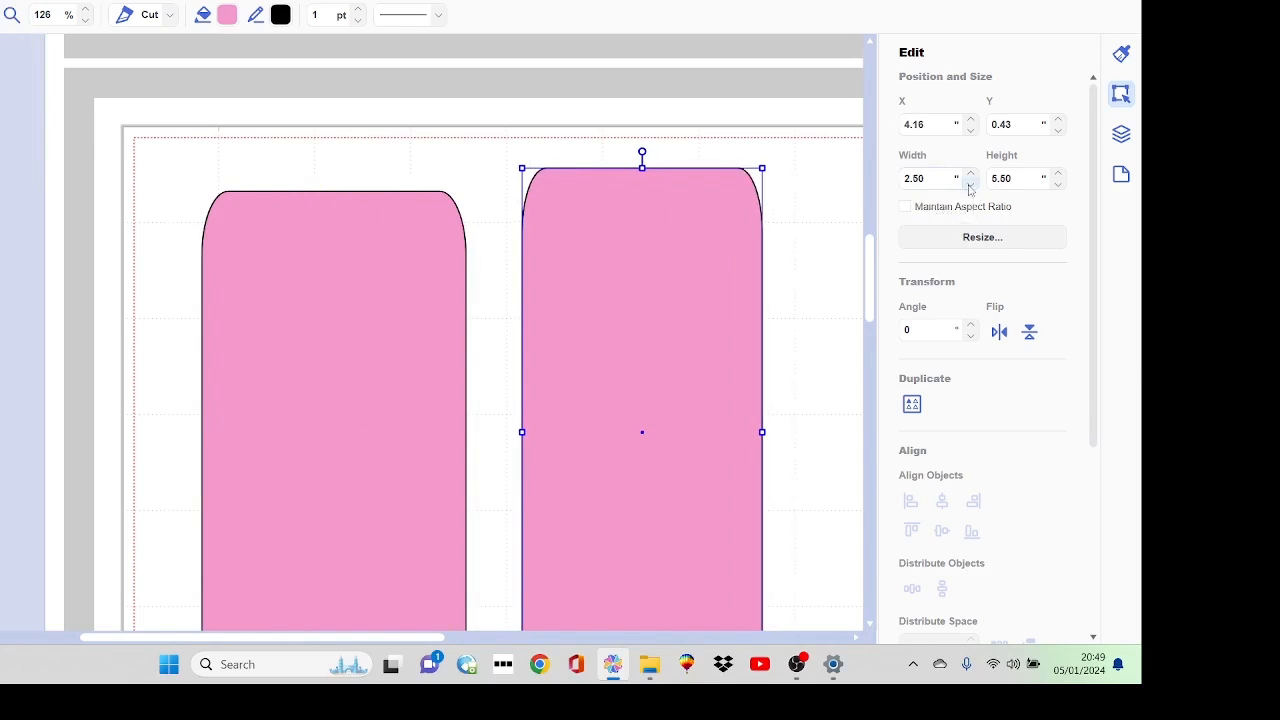
{"action": "left_click", "coordinate": [1058, 187]}
- Recolour the 2.50" by 5.25" copy red (#EB394C)
{"action": "left_click", "coordinate": [224, 20]}
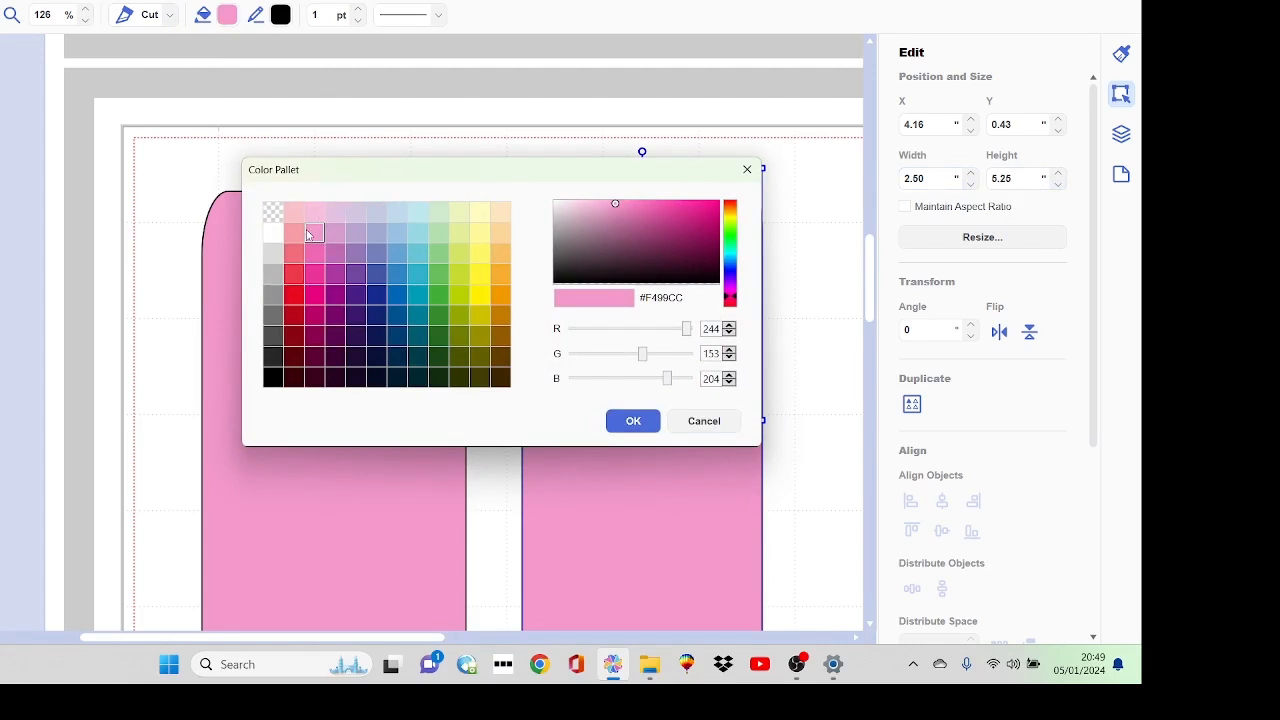
{"action": "left_click", "coordinate": [300, 272]}
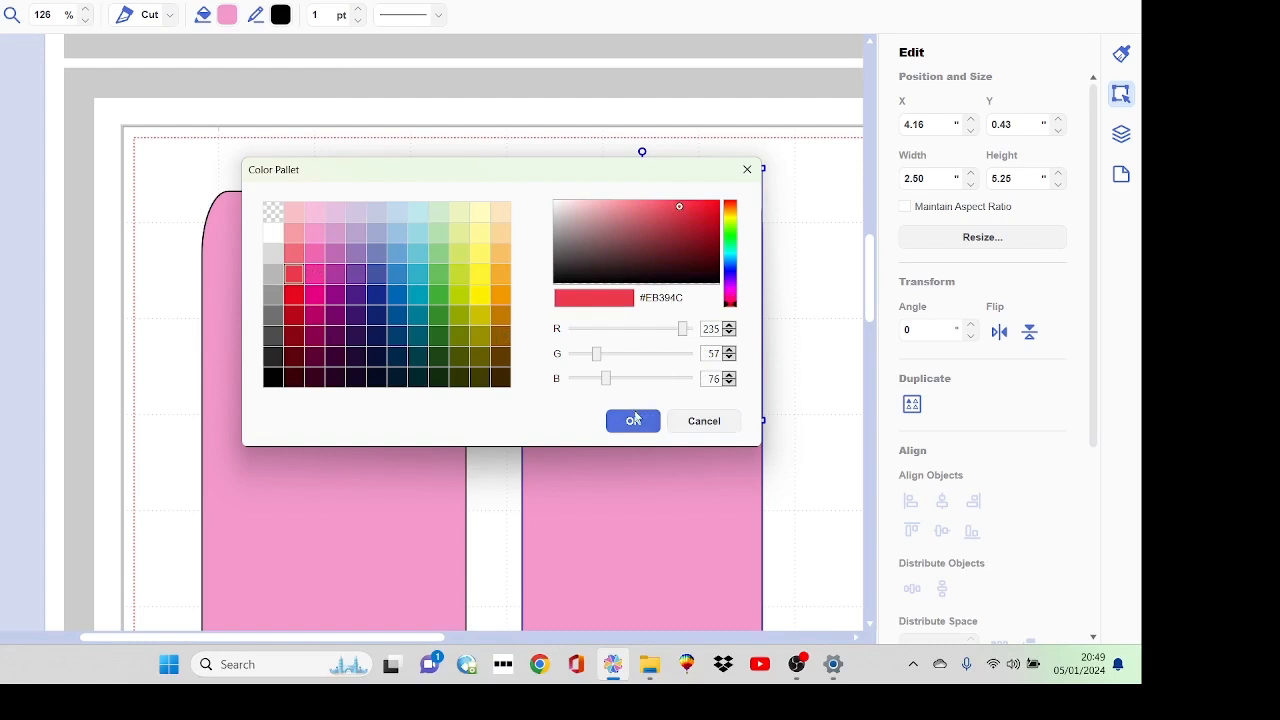
{"action": "left_click", "coordinate": [636, 422]}
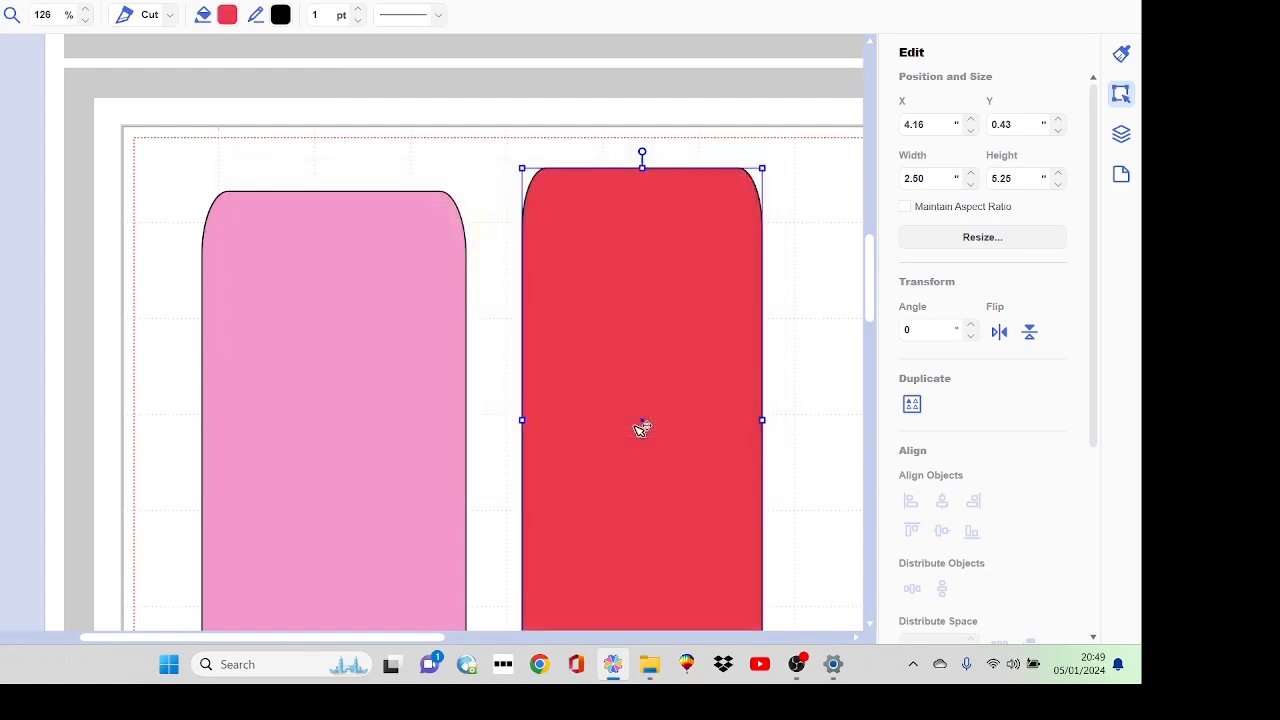
- Lay the smaller red panel centred over the pink panel to check its border
{"action": "double_click", "coordinate": [642, 428]}
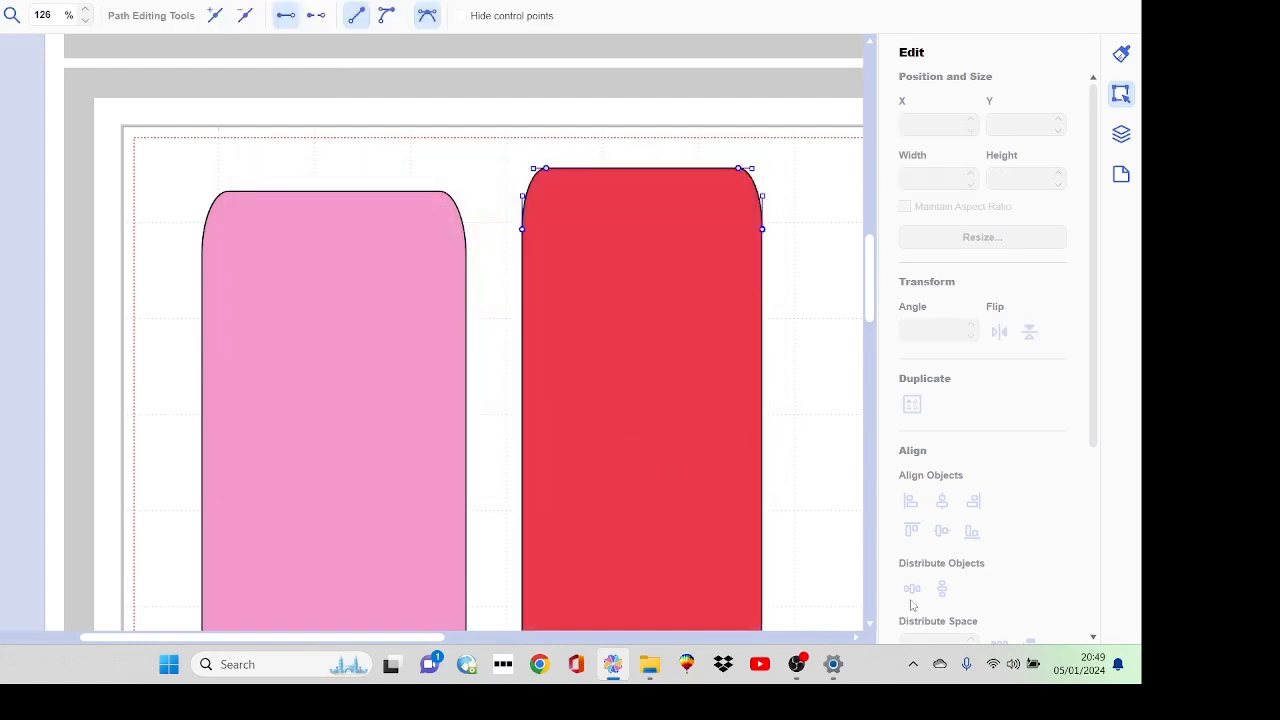
{"action": "left_click_drag", "start_coordinate": [580, 377], "coordinate": [286, 489]}
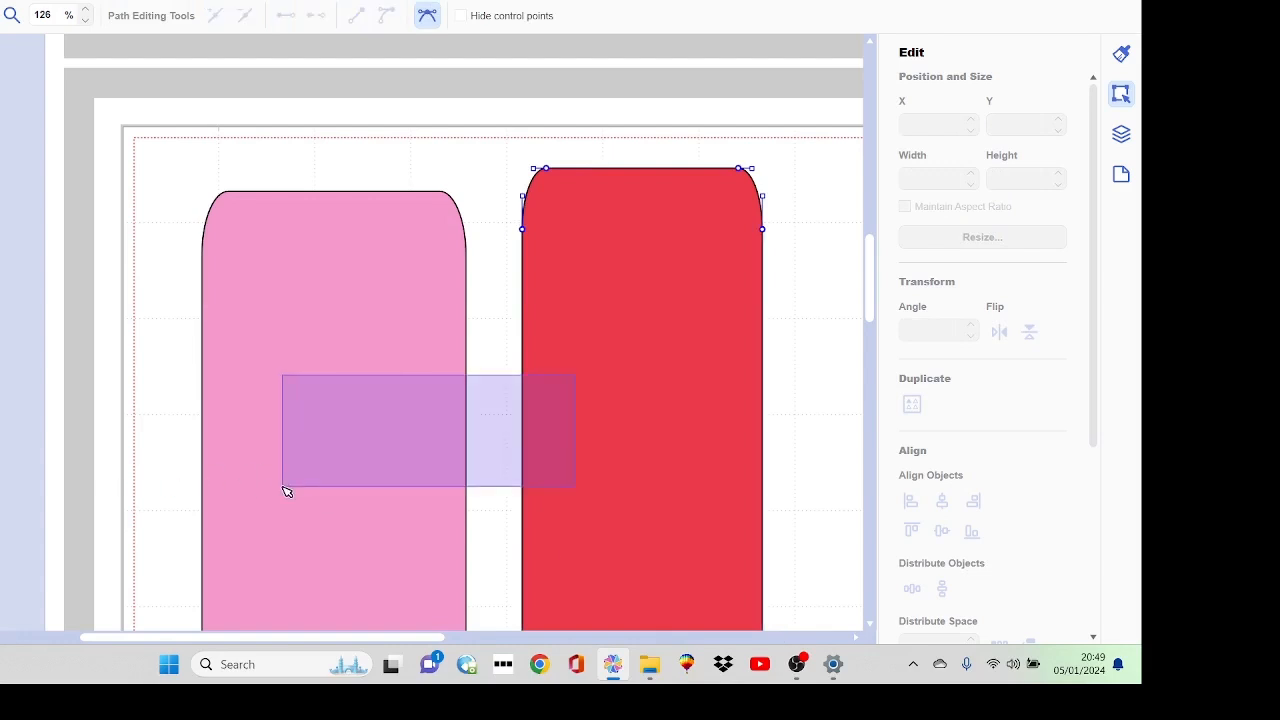
{"action": "left_click", "coordinate": [638, 290]}
{"action": "left_click_drag", "start_coordinate": [646, 277], "coordinate": [337, 315]}
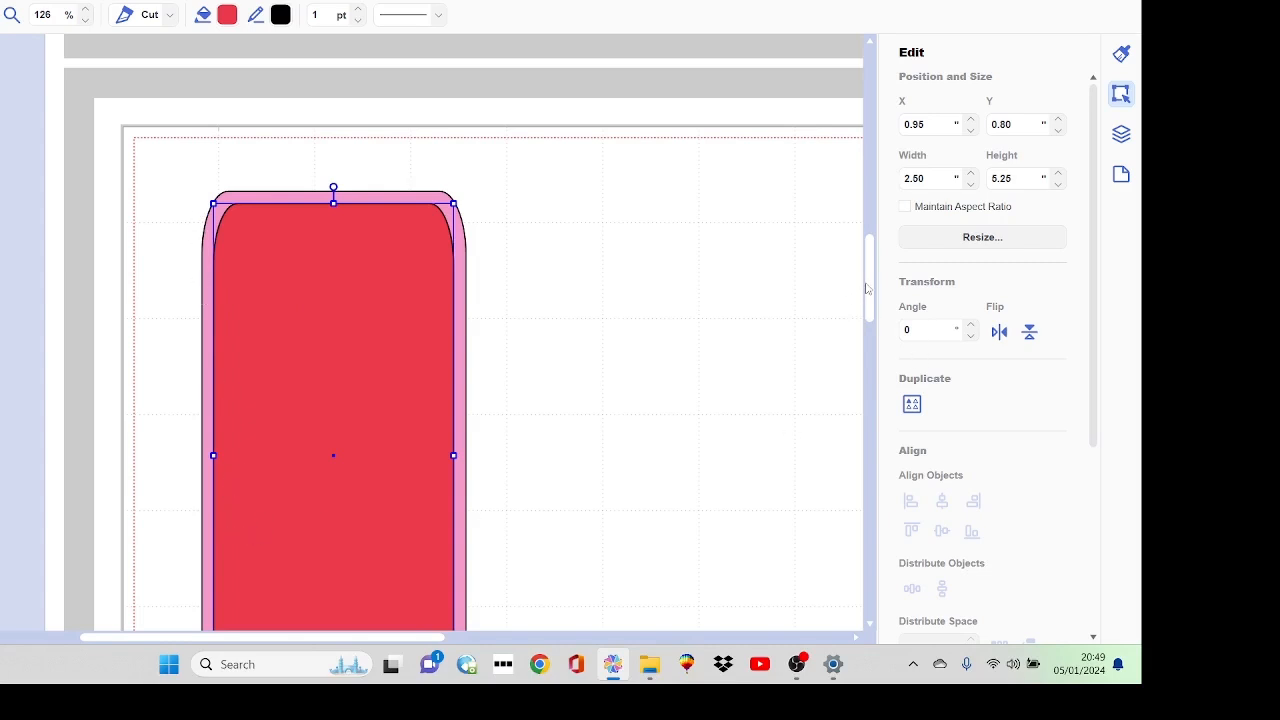
{"action": "scroll", "coordinate": [871, 287], "scroll_direction": "down", "scroll_amount": 4}
{"action": "scroll", "coordinate": [871, 287], "scroll_direction": "up", "scroll_amount": 3}
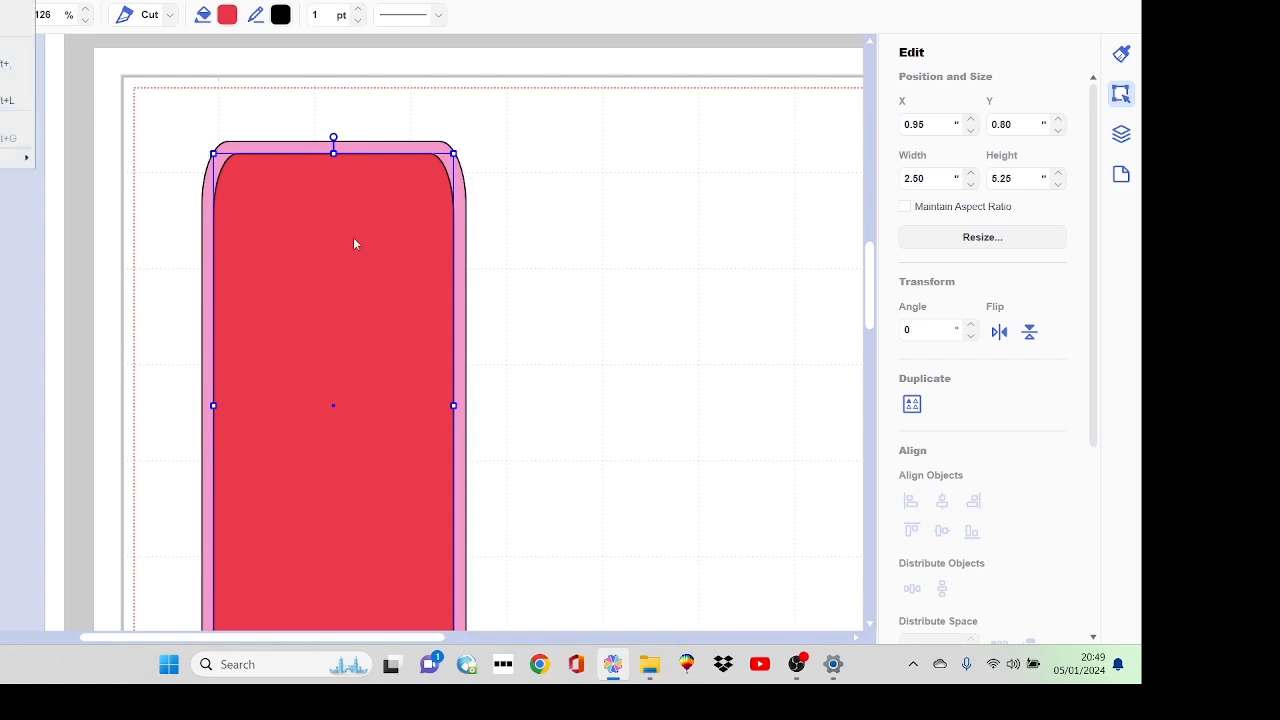
- Move the red panel off the pink one and place a 2.50" high duplicate of it on the pink panel's upper half
{"action": "left_click_drag", "start_coordinate": [360, 240], "coordinate": [694, 246]}
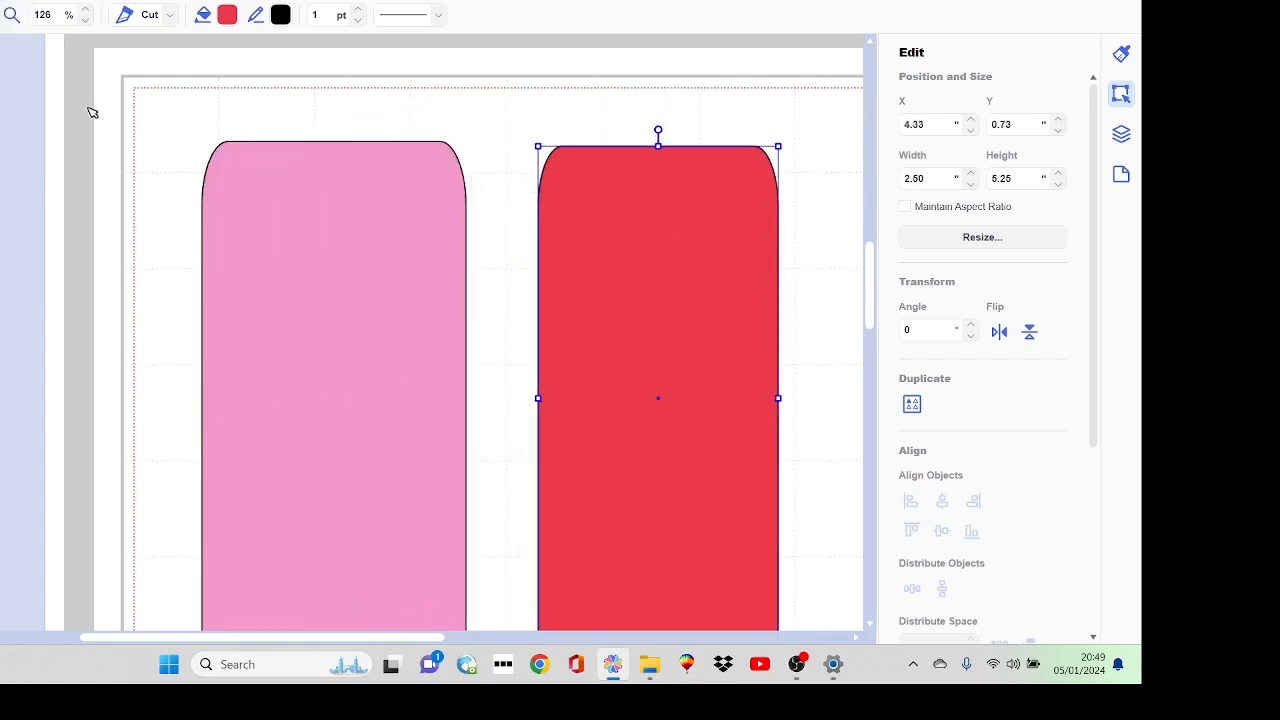
{"action": "left_click", "coordinate": [2, 2]}
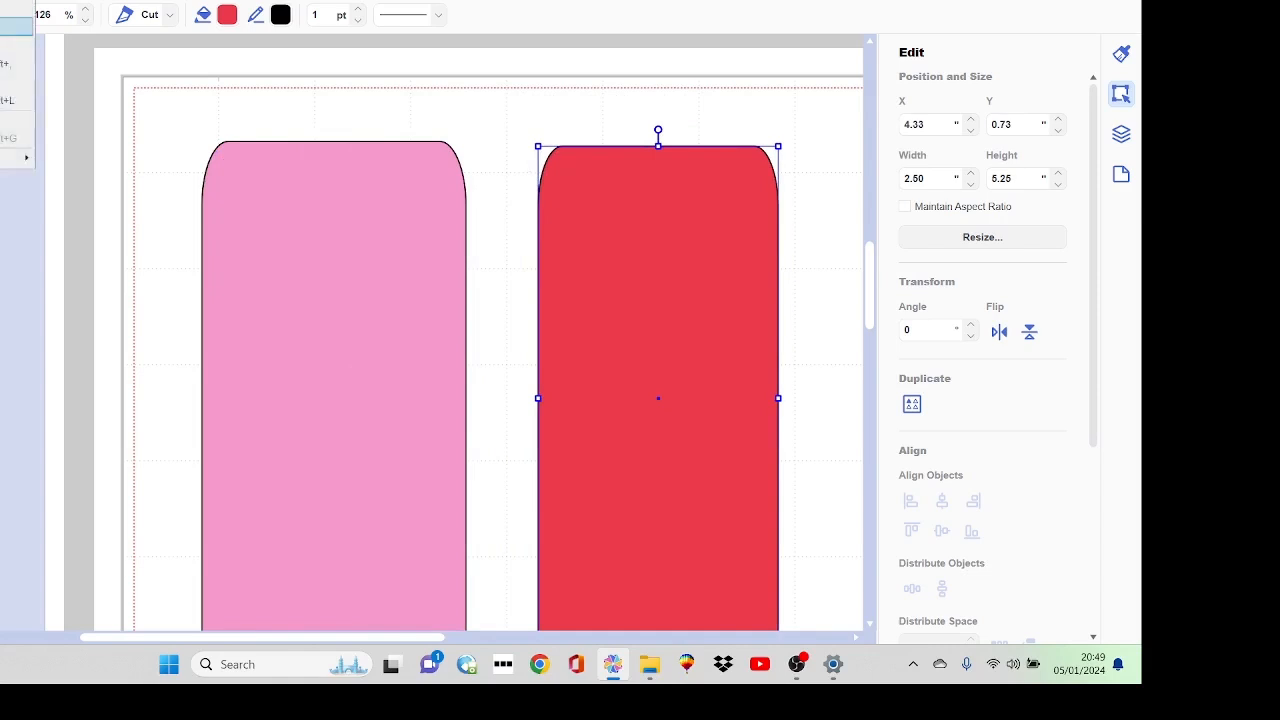
{"action": "key", "text": "ctrl+d"}
{"action": "left_click_drag", "start_coordinate": [703, 309], "coordinate": [668, 441]}
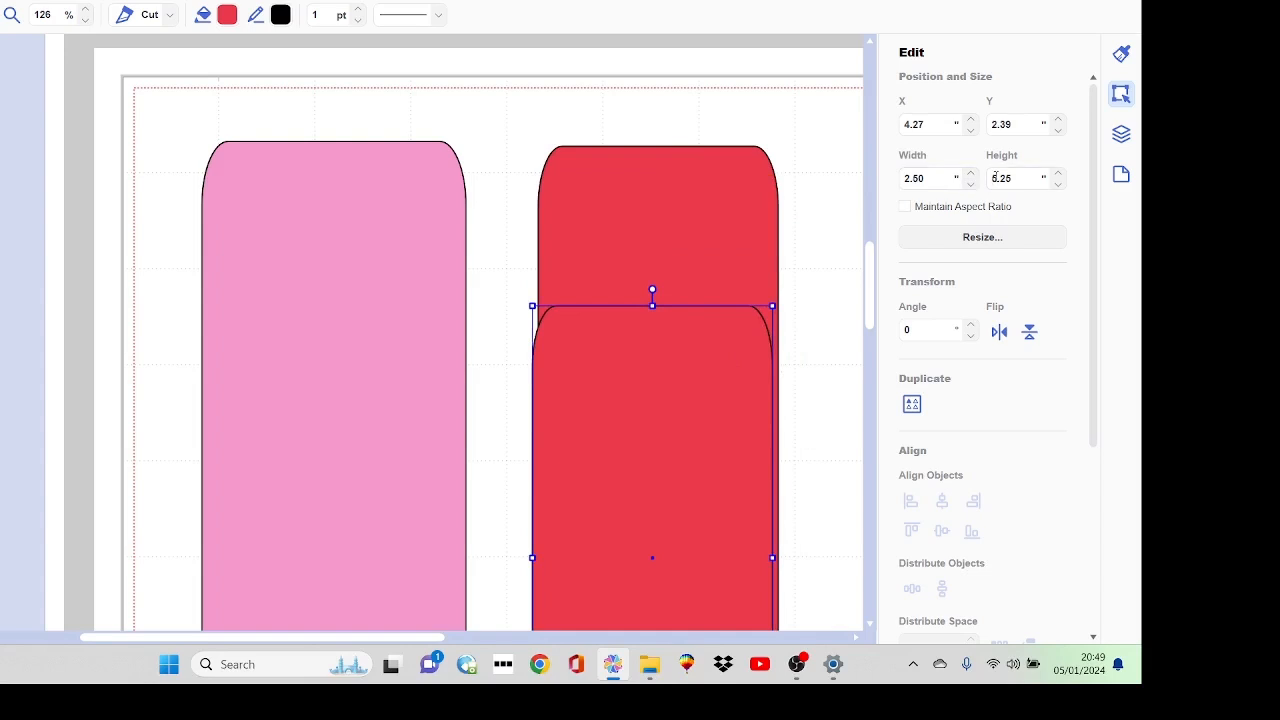
{"action": "left_click_drag", "start_coordinate": [1033, 186], "coordinate": [983, 188]}
{"action": "type", "text": "2"}
{"action": "key", "text": "Return"}
{"action": "left_click_drag", "start_coordinate": [640, 366], "coordinate": [318, 216]}
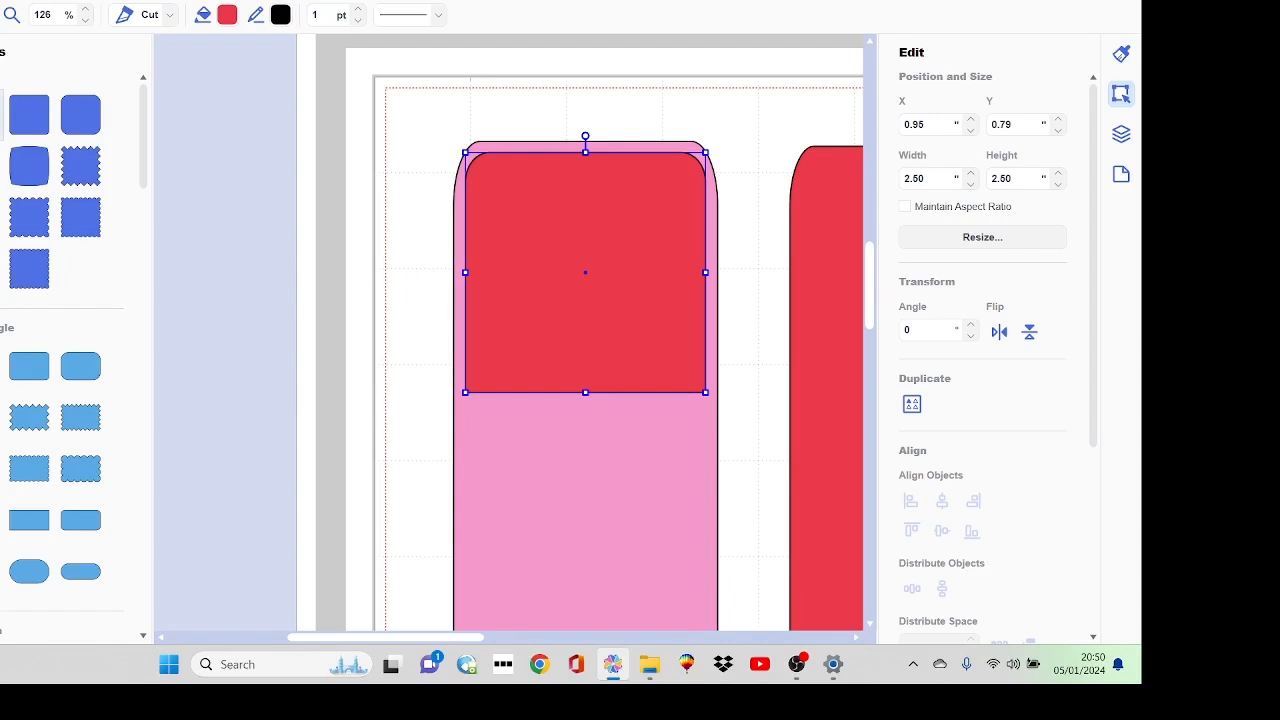
- Add a basic square, lock its aspect ratio and set its size to 2.50"
{"action": "left_click", "coordinate": [1, 115]}
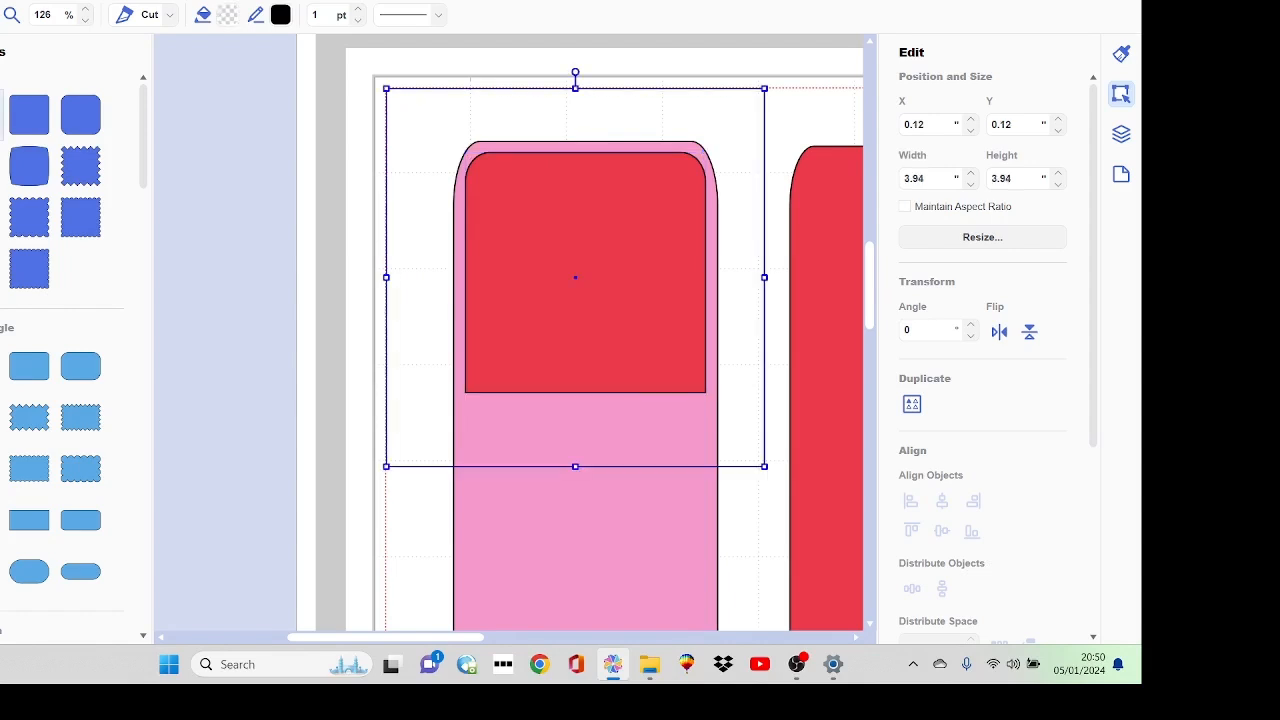
{"action": "left_click", "coordinate": [905, 206]}
{"action": "double_click", "coordinate": [941, 174]}
{"action": "type", "text": "2.5"}
{"action": "key", "text": "Return"}
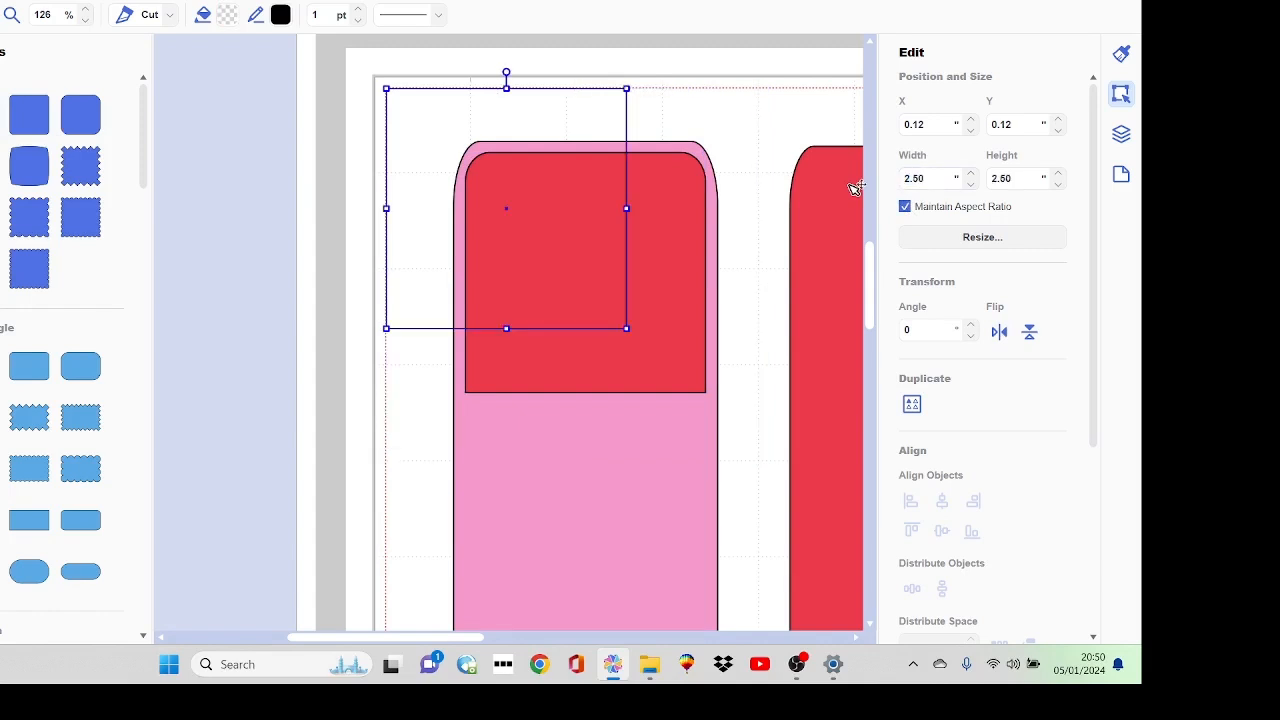
- Fill the square with red (#EB394C) and place it on the pink panel's lower half
{"action": "left_click", "coordinate": [232, 14]}
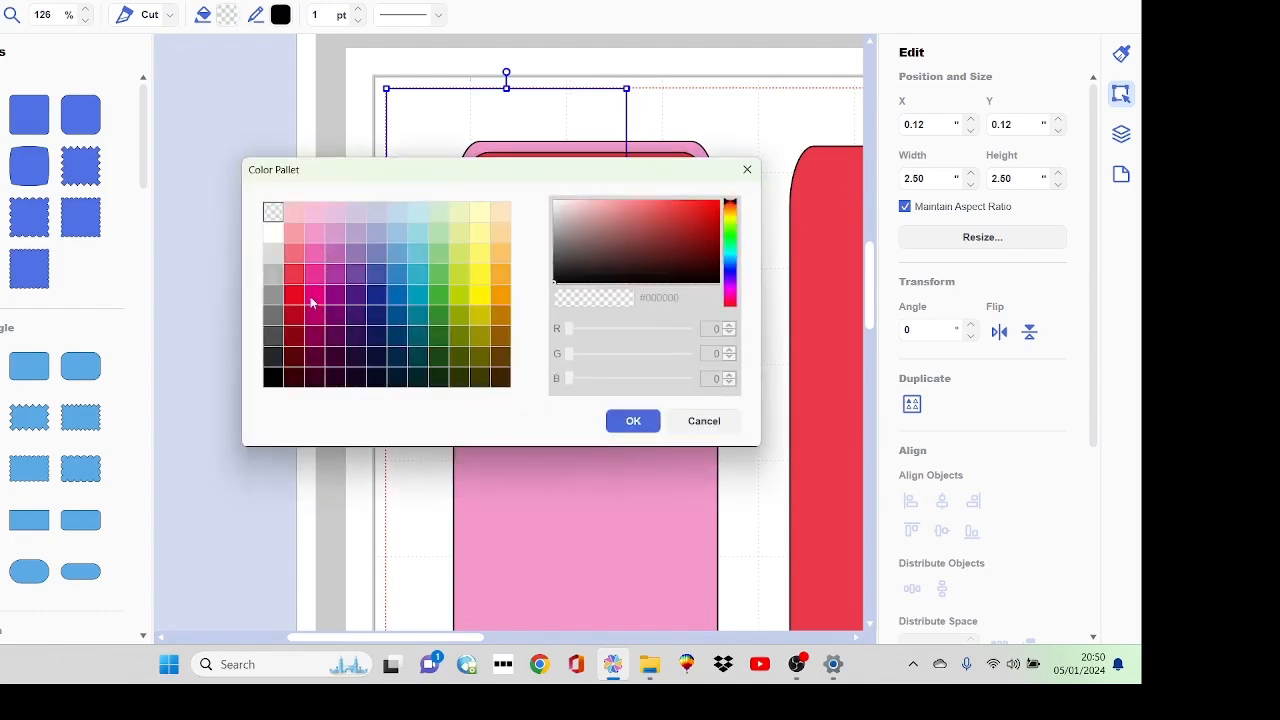
{"action": "left_click", "coordinate": [292, 276]}
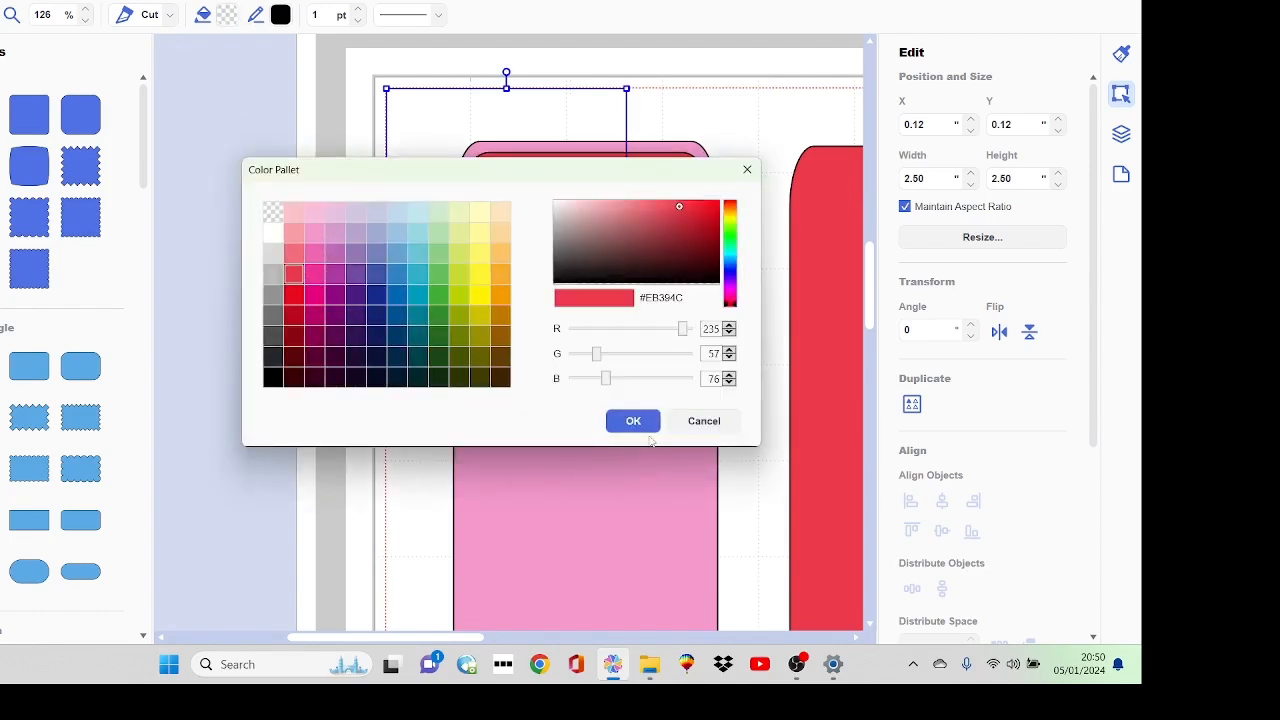
{"action": "left_click", "coordinate": [640, 423]}
{"action": "left_click_drag", "start_coordinate": [586, 163], "coordinate": [659, 562]}
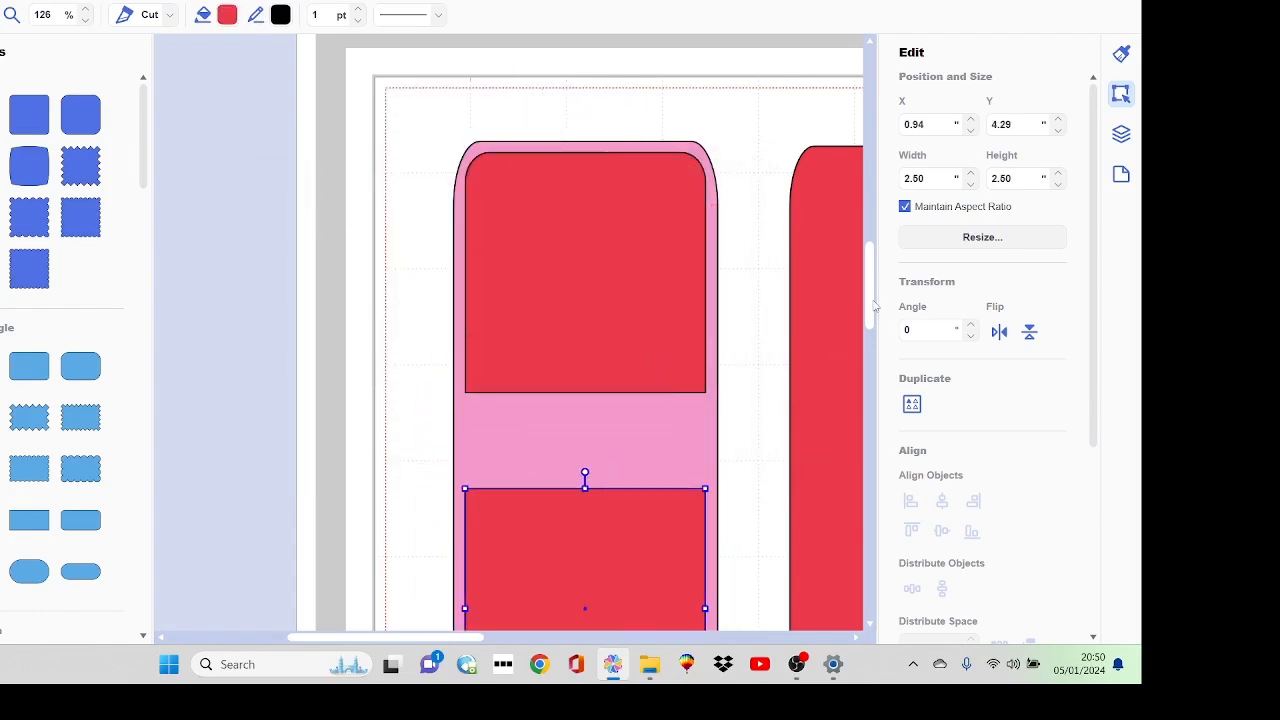
{"action": "left_click_drag", "start_coordinate": [875, 305], "coordinate": [883, 339]}
{"action": "left_click_drag", "start_coordinate": [614, 374], "coordinate": [614, 303]}
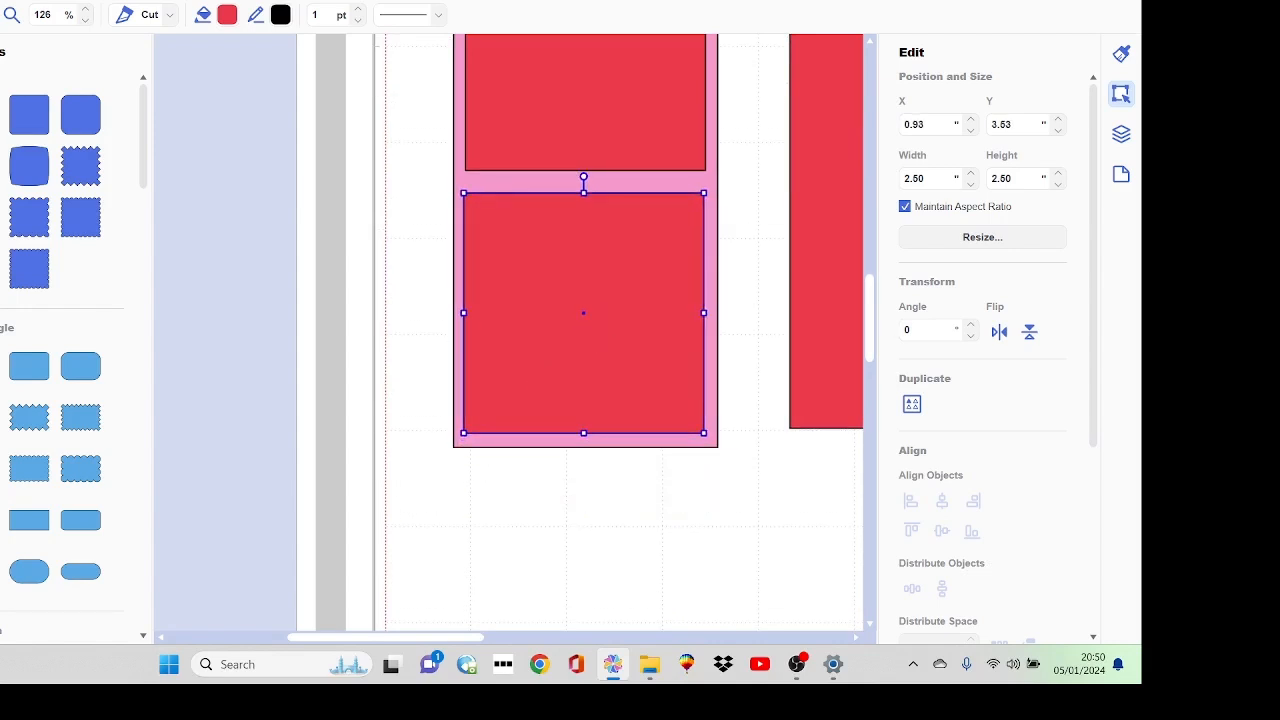
- Move the tall red panel, the short rounded red piece and the red square off the pink panel to the mat's right-hand side
{"action": "left_click", "coordinate": [84, 21]}
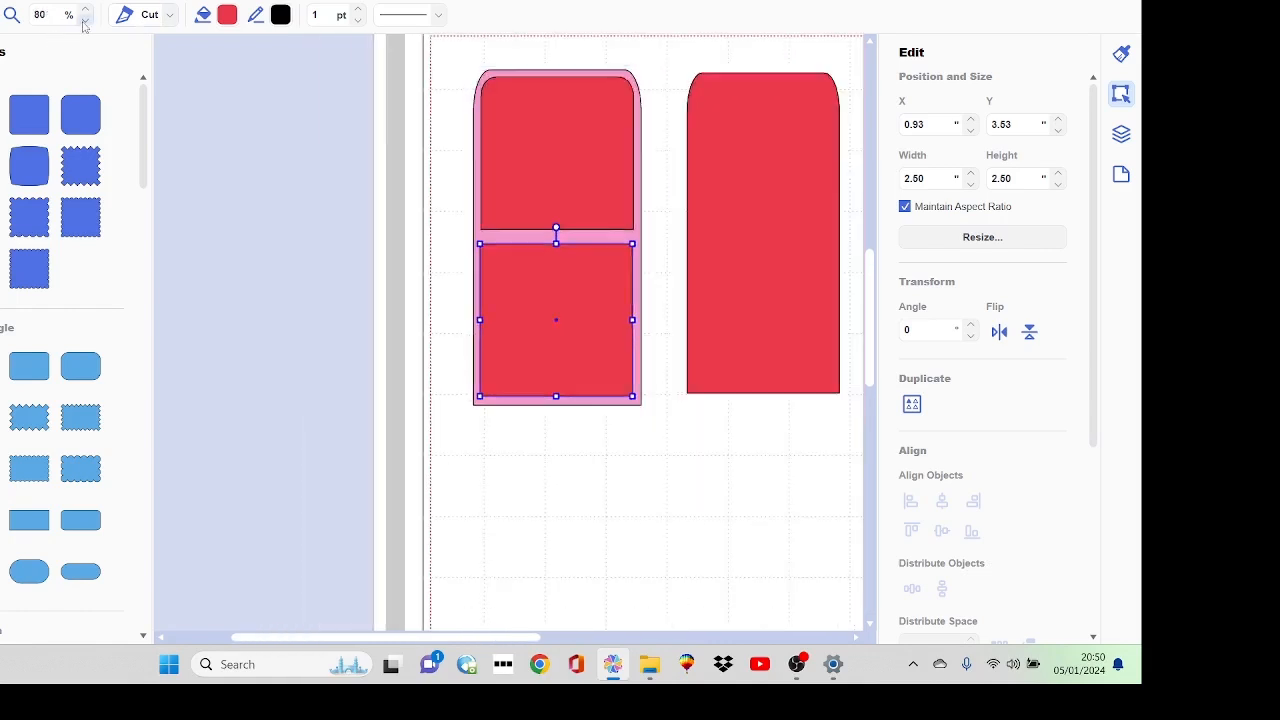
{"action": "left_click_drag", "start_coordinate": [620, 257], "coordinate": [903, 274]}
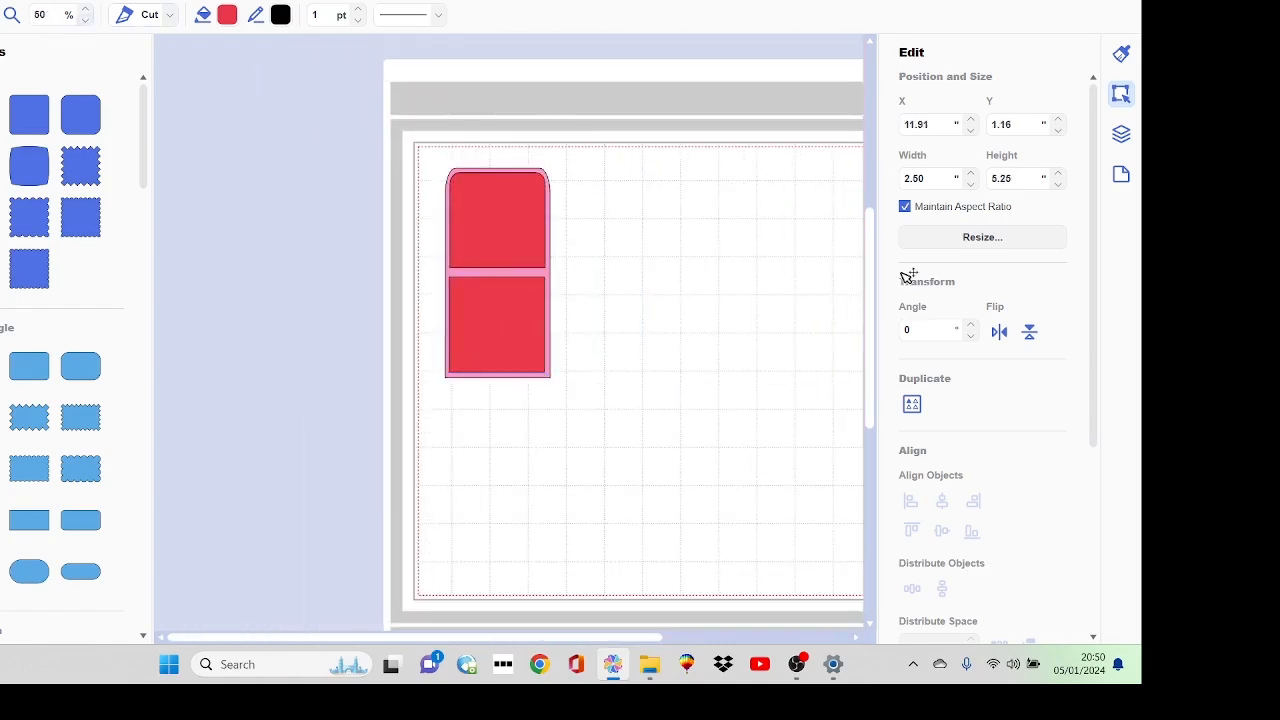
{"action": "left_click_drag", "start_coordinate": [503, 240], "coordinate": [923, 312]}
{"action": "left_click_drag", "start_coordinate": [482, 332], "coordinate": [843, 356]}
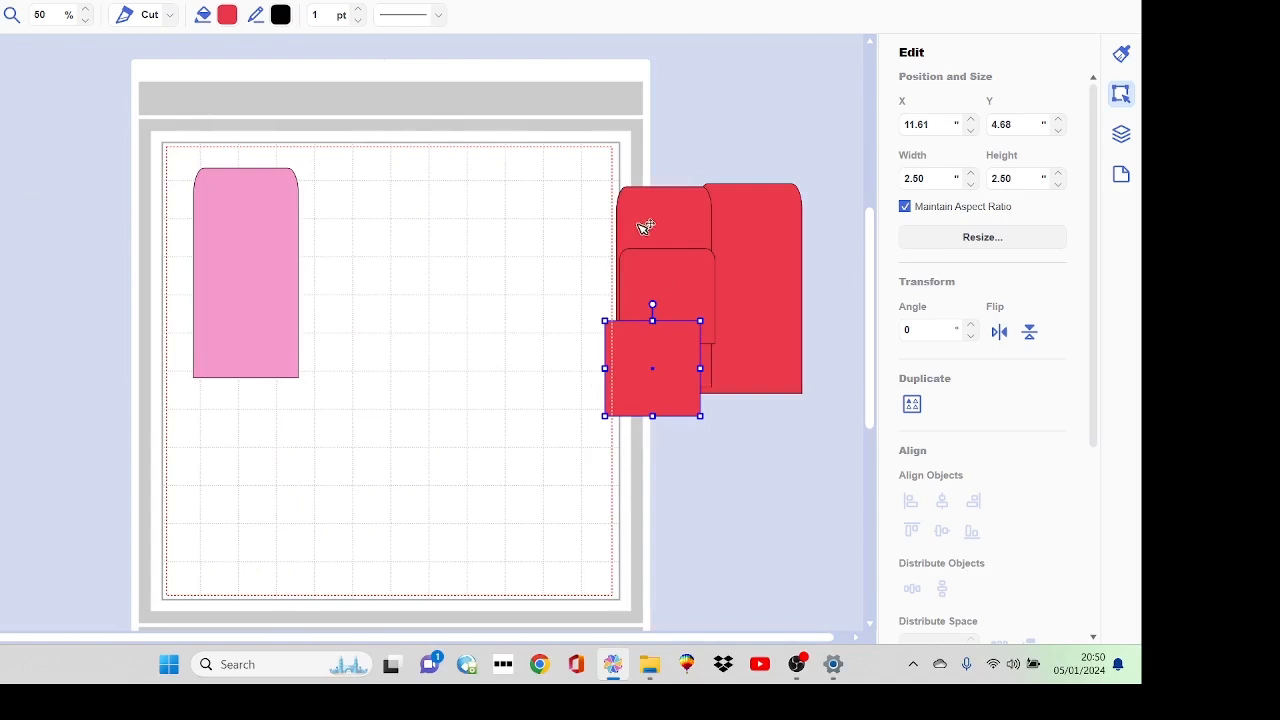
- Make three duplicates of the 2.75" by 5.50" pink panel
{"action": "left_click", "coordinate": [12, 14]}
{"action": "left_click_drag", "start_coordinate": [150, 154], "coordinate": [443, 411]}
{"action": "left_click", "coordinate": [2, 54]}
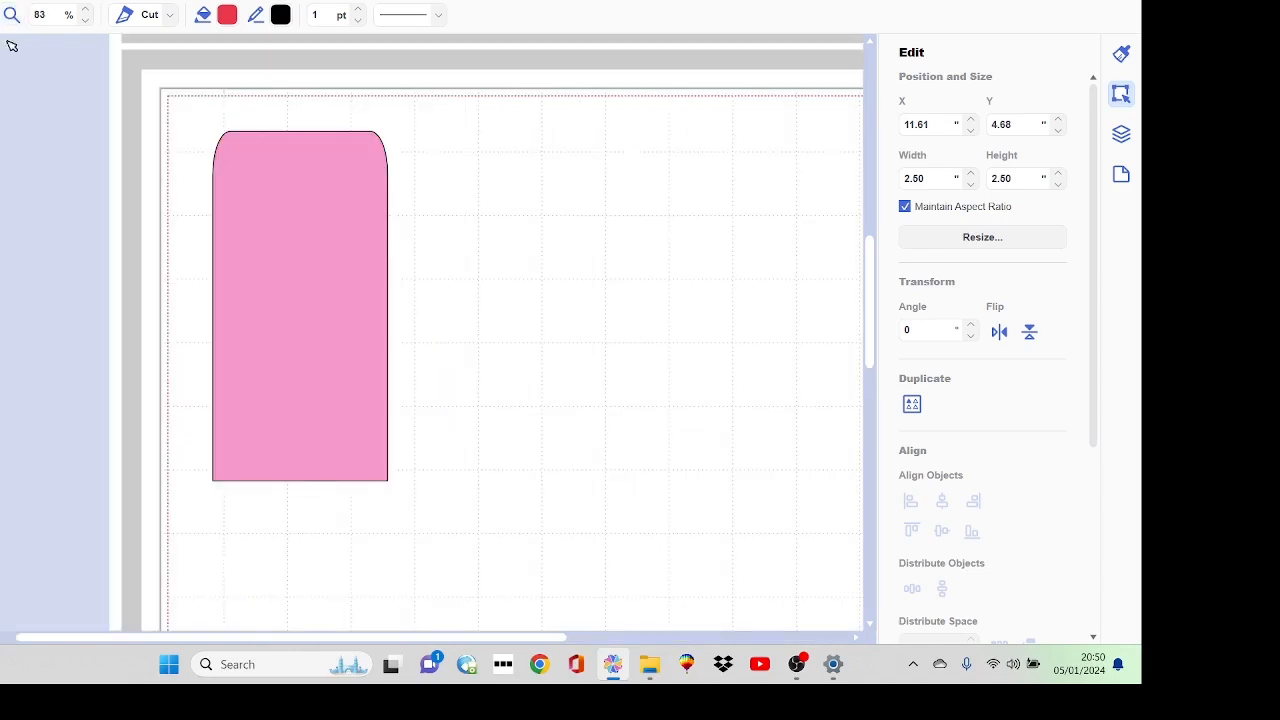
{"action": "left_click", "coordinate": [318, 192]}
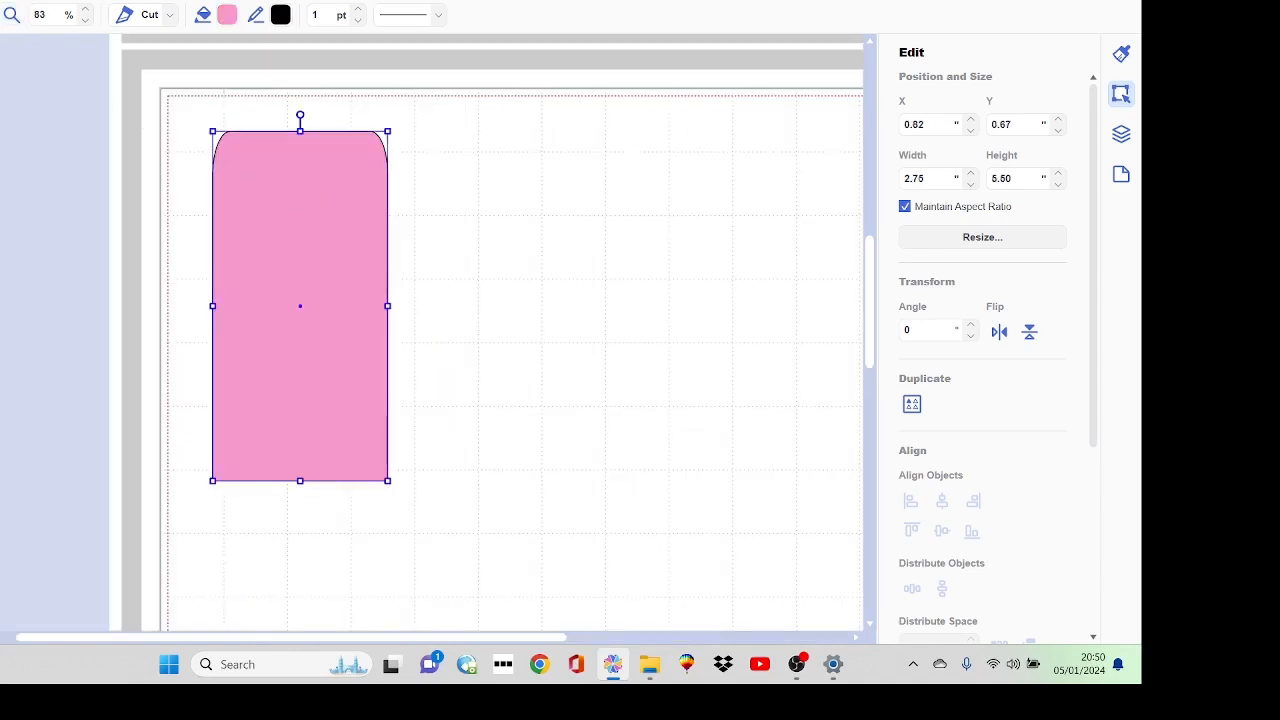
{"action": "left_click", "coordinate": [0, 0]}
{"action": "left_click", "coordinate": [4, 8]}
{"action": "left_click", "coordinate": [0, 0]}
{"action": "left_click", "coordinate": [4, 8]}
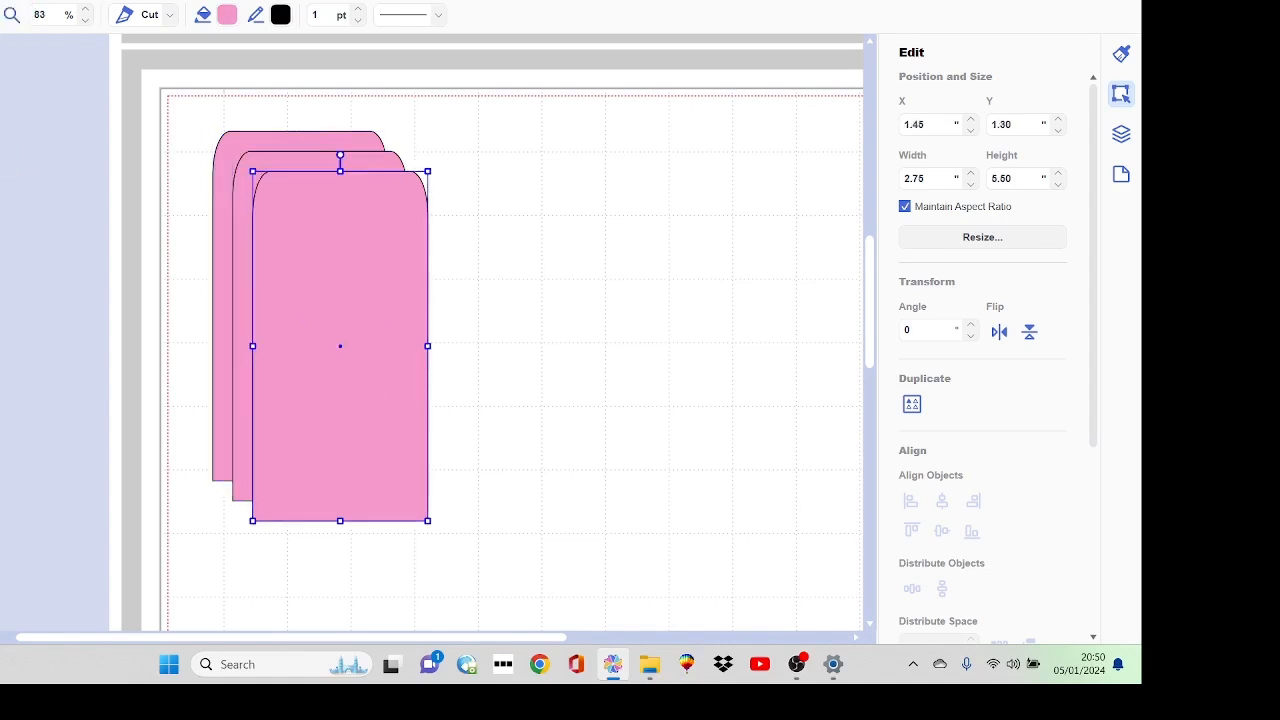
{"action": "left_click", "coordinate": [0, 0]}
{"action": "left_click", "coordinate": [4, 8]}
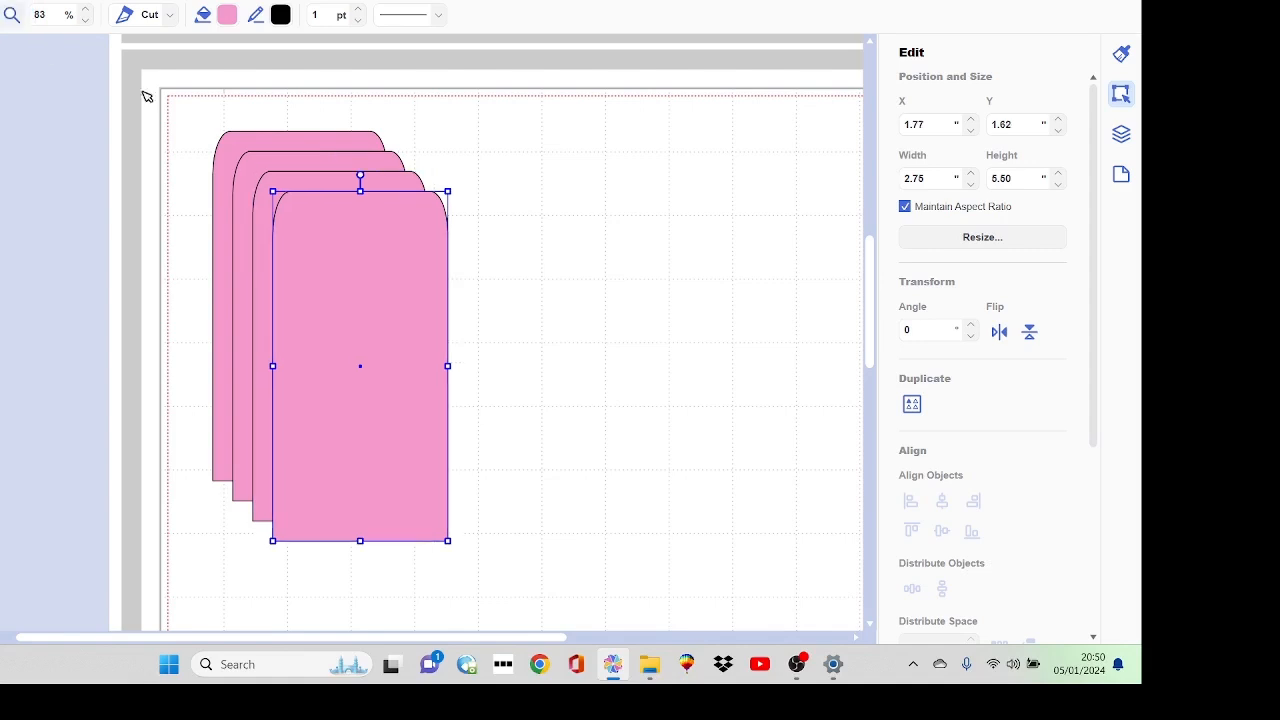
- Align the bottom edges of all four pink panels
{"action": "left_click_drag", "start_coordinate": [499, 125], "coordinate": [183, 575]}
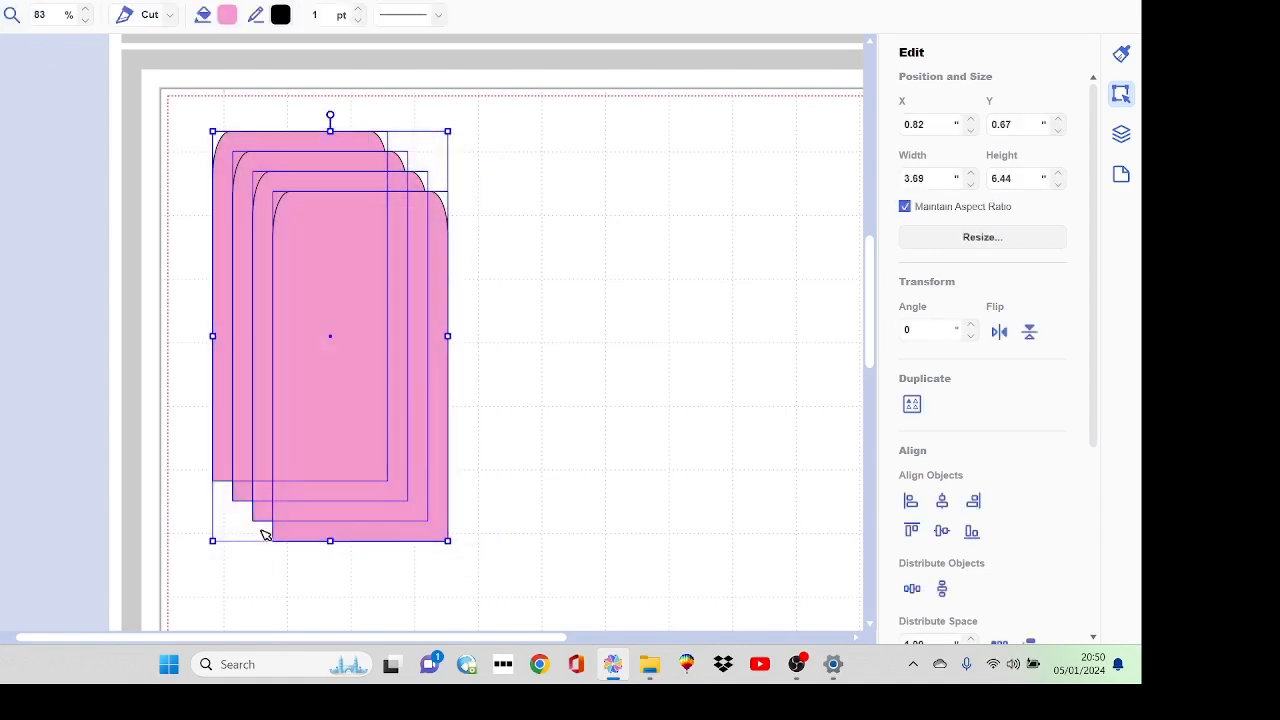
{"action": "left_click", "coordinate": [979, 542]}
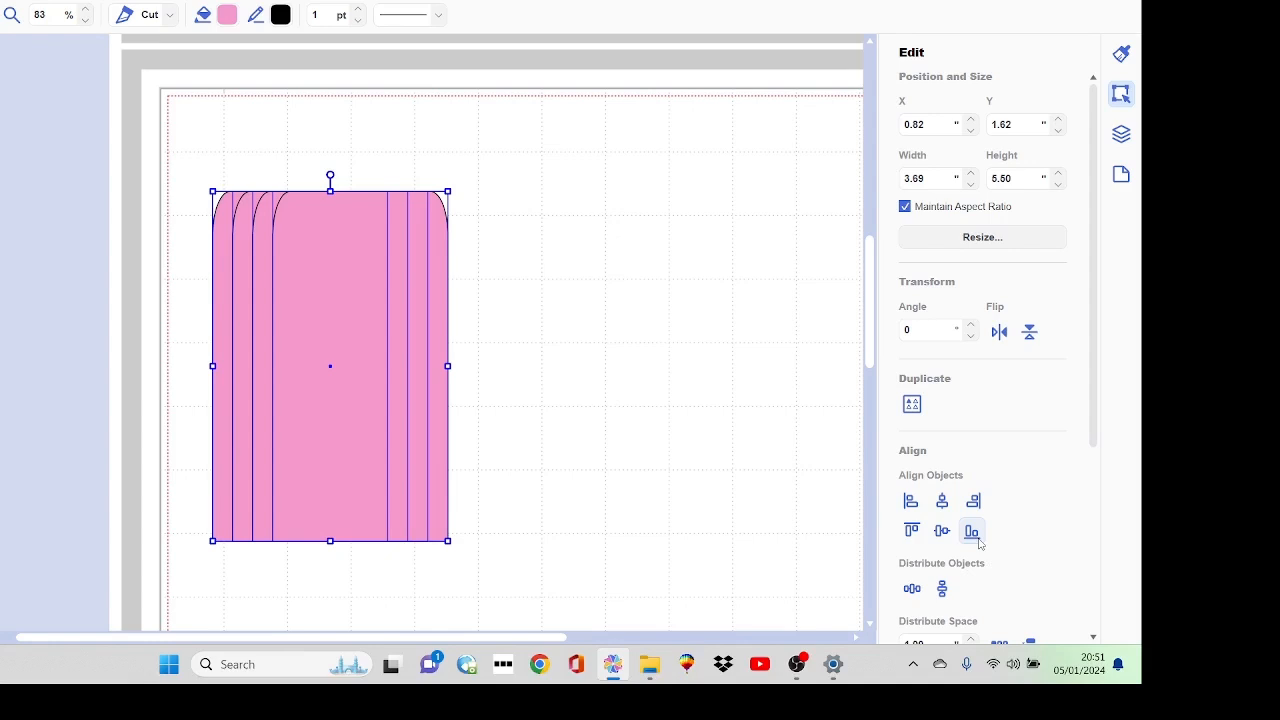
{"action": "left_click", "coordinate": [519, 290]}
{"action": "left_click_drag", "start_coordinate": [403, 321], "coordinate": [557, 321]}
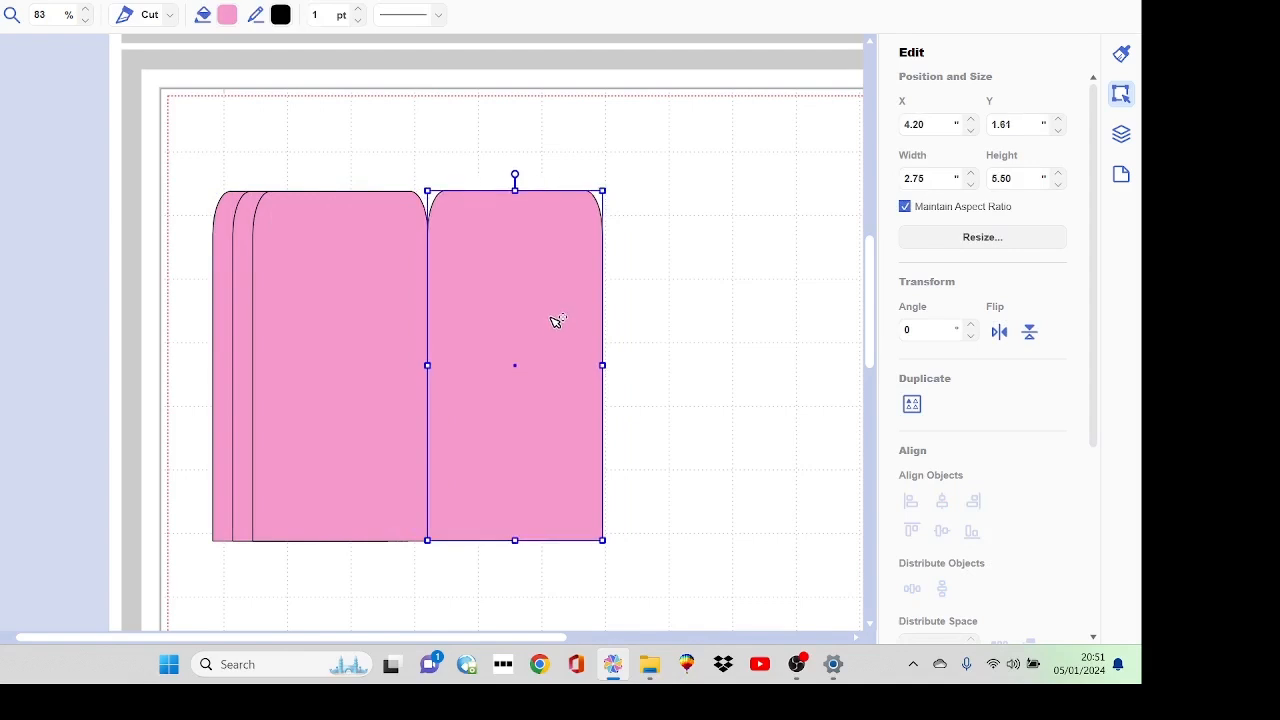
{"action": "left_click_drag", "start_coordinate": [251, 314], "coordinate": [57, 306]}
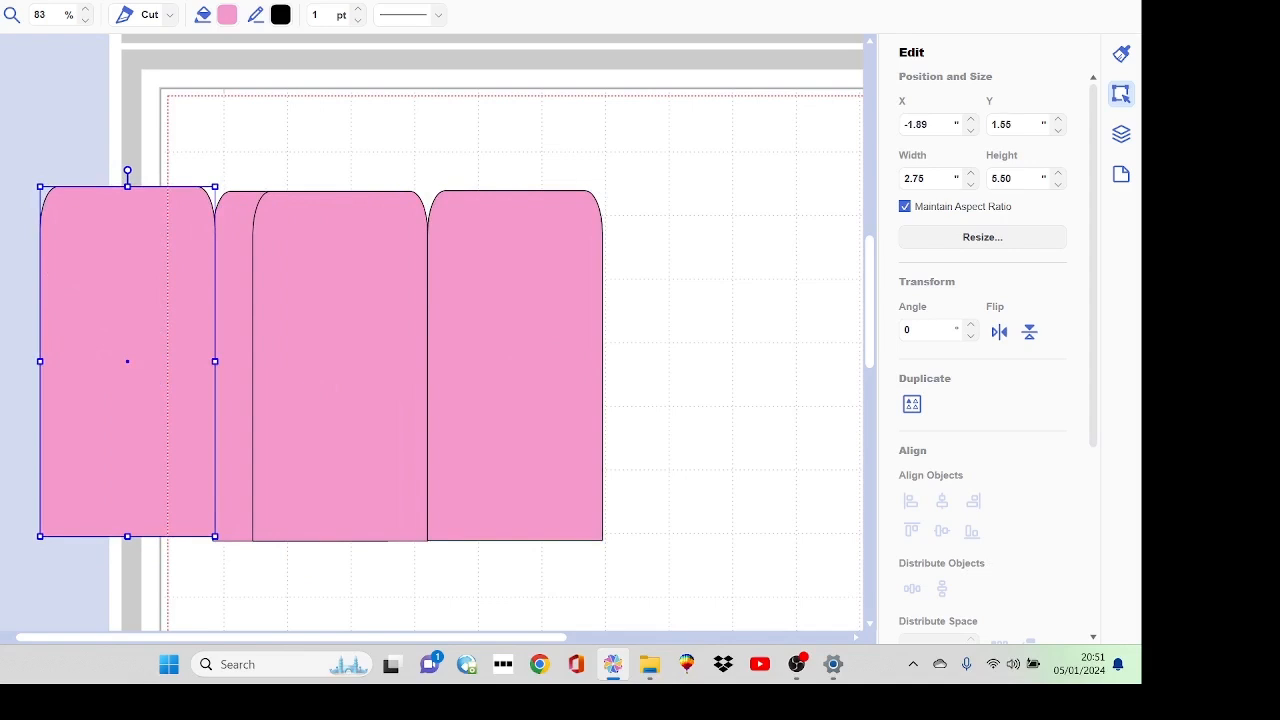
{"action": "key", "text": "ctrl+z"}
{"action": "key", "text": "ctrl+z"}
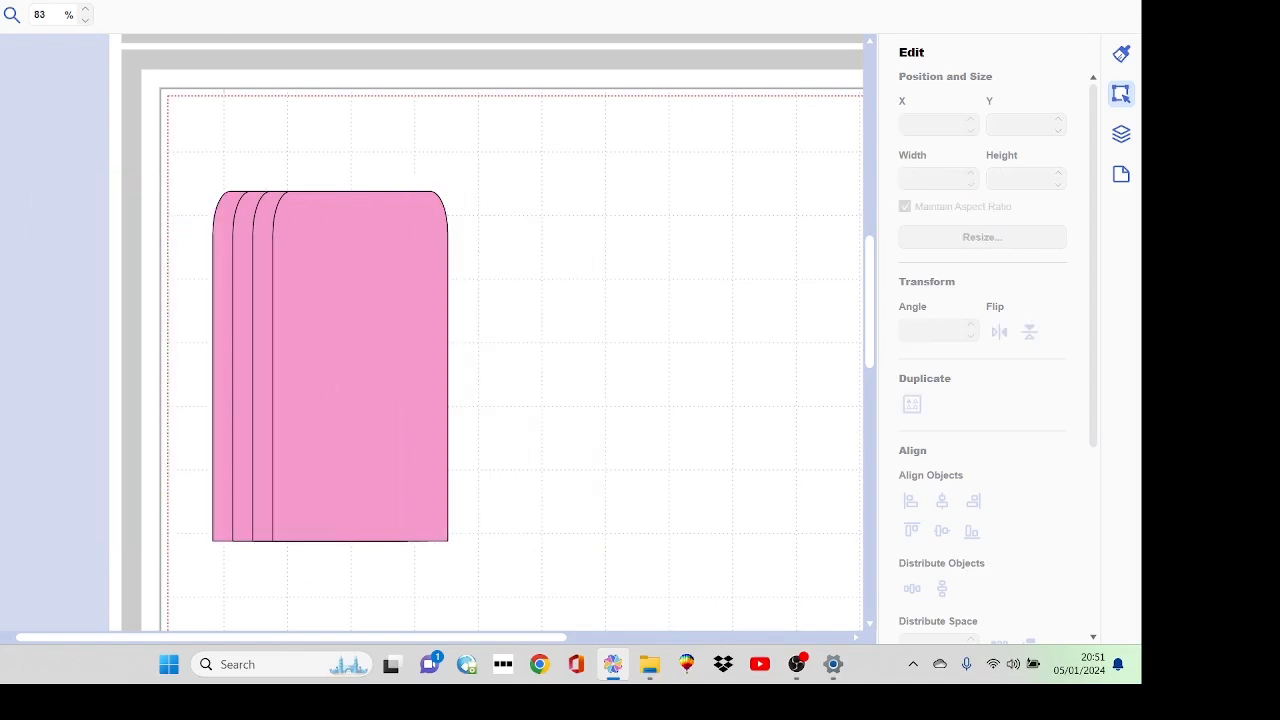
- Distribute the four pink panels horizontally with a spacing of 0.00" so they sit edge to edge
{"action": "left_click_drag", "start_coordinate": [537, 175], "coordinate": [222, 542]}
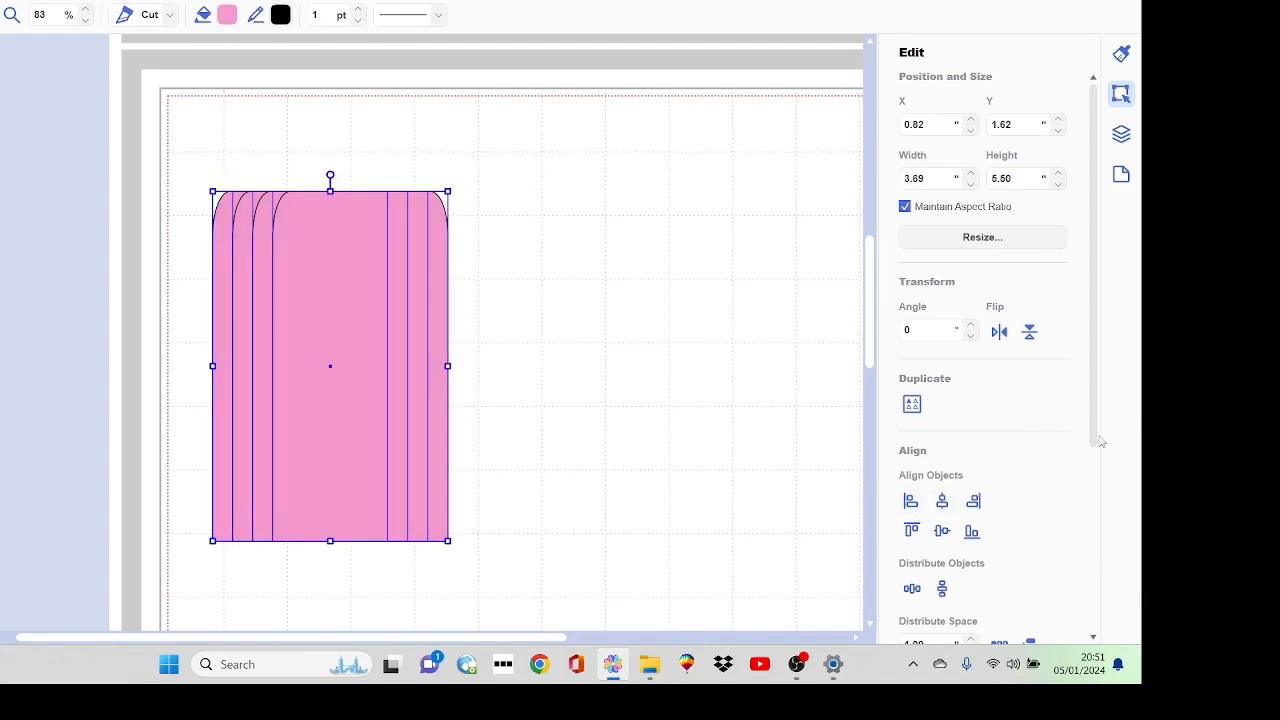
{"action": "scroll", "coordinate": [1105, 478], "scroll_direction": "down", "scroll_amount": 1}
{"action": "scroll", "coordinate": [1108, 481], "scroll_direction": "down", "scroll_amount": 4}
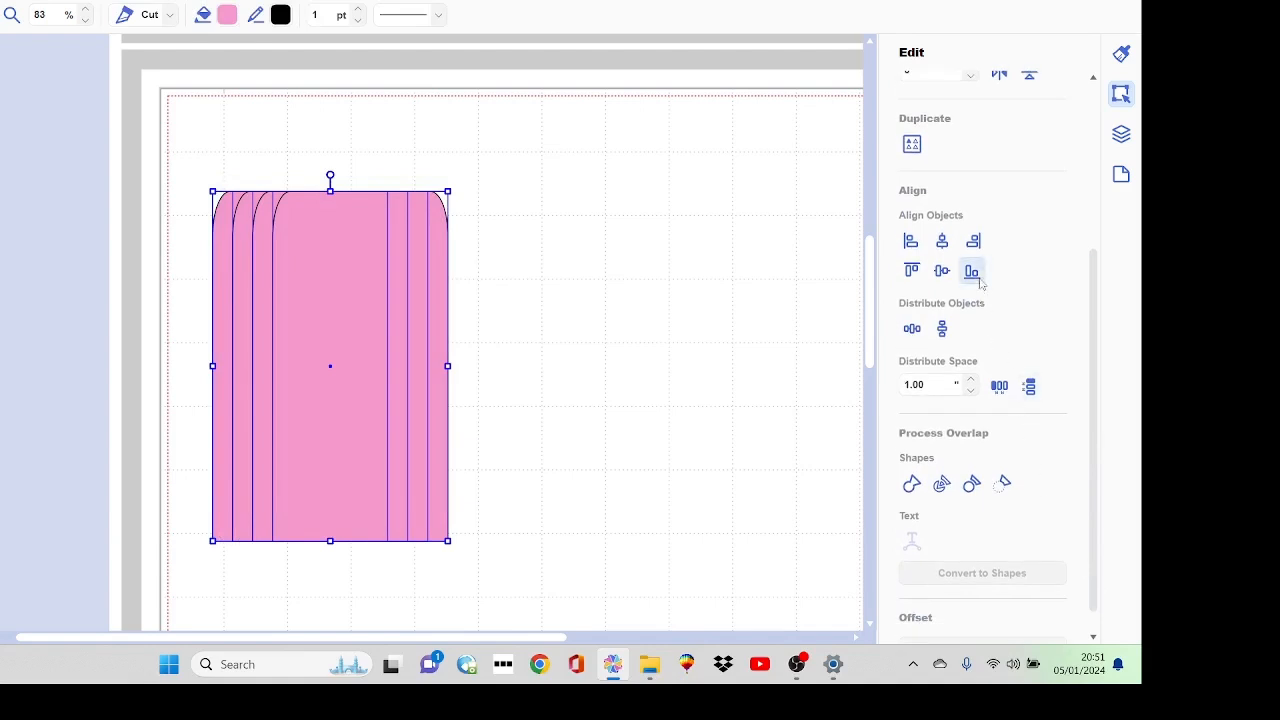
{"action": "left_click", "coordinate": [1000, 387]}
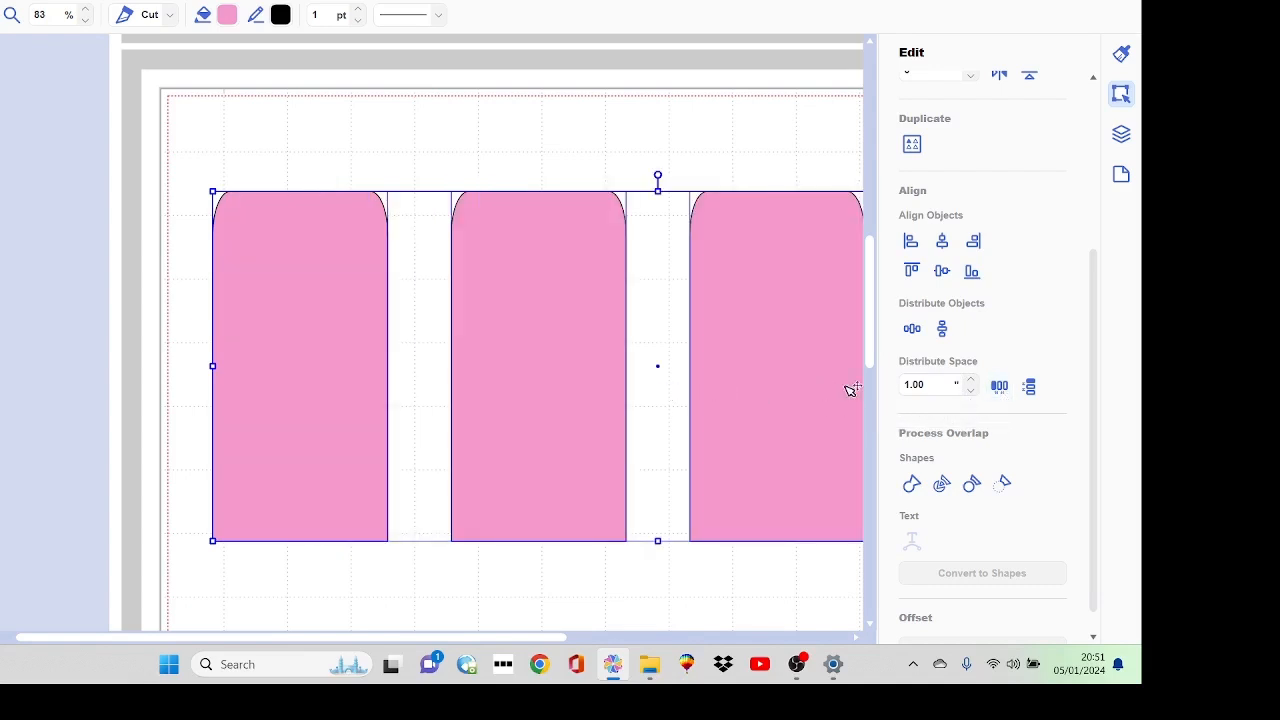
{"action": "left_click", "coordinate": [971, 391]}
{"action": "left_click", "coordinate": [1000, 387]}
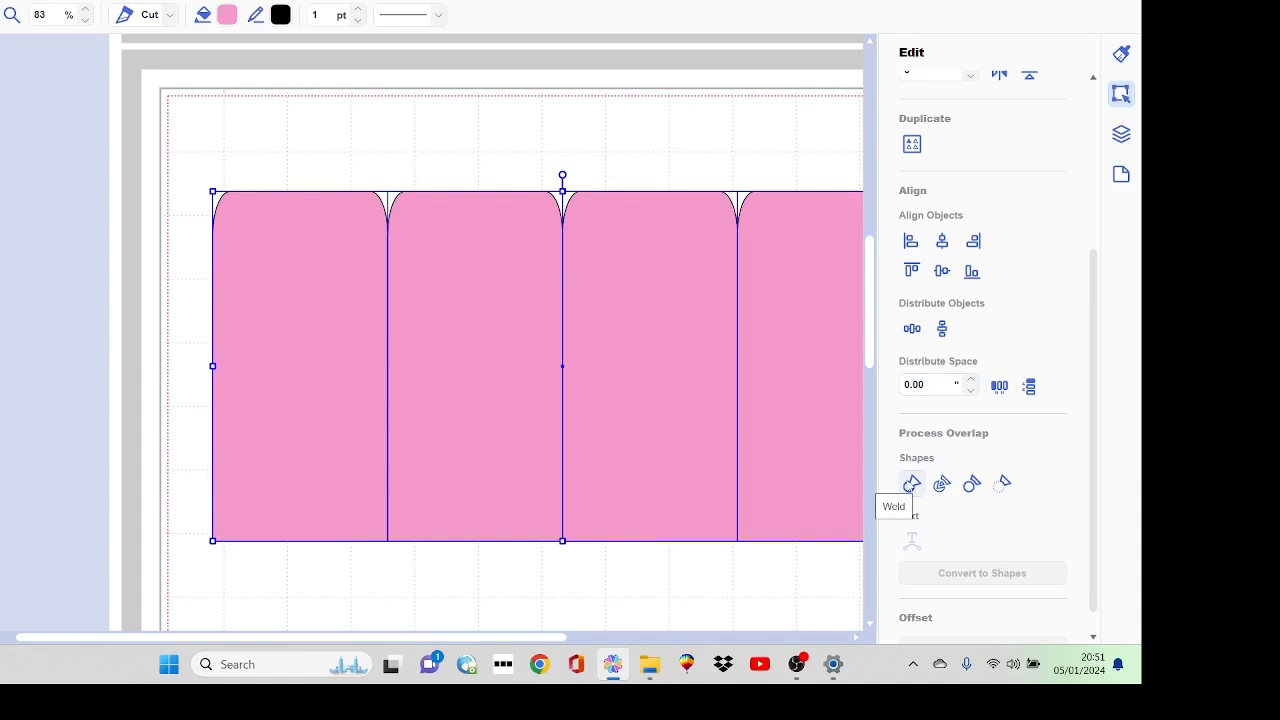
- Weld the four pink panels into one shape and move it up to the mat's upper-left corner
{"action": "left_click", "coordinate": [912, 484]}
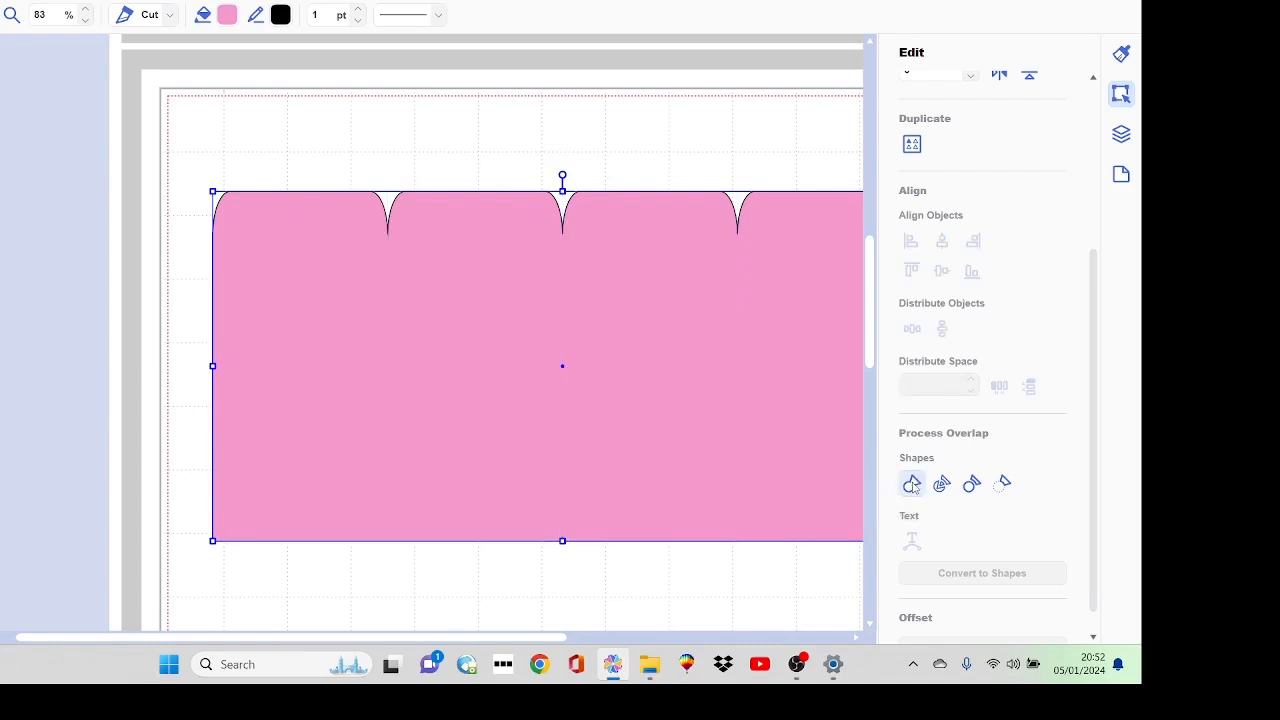
{"action": "left_click", "coordinate": [676, 612]}
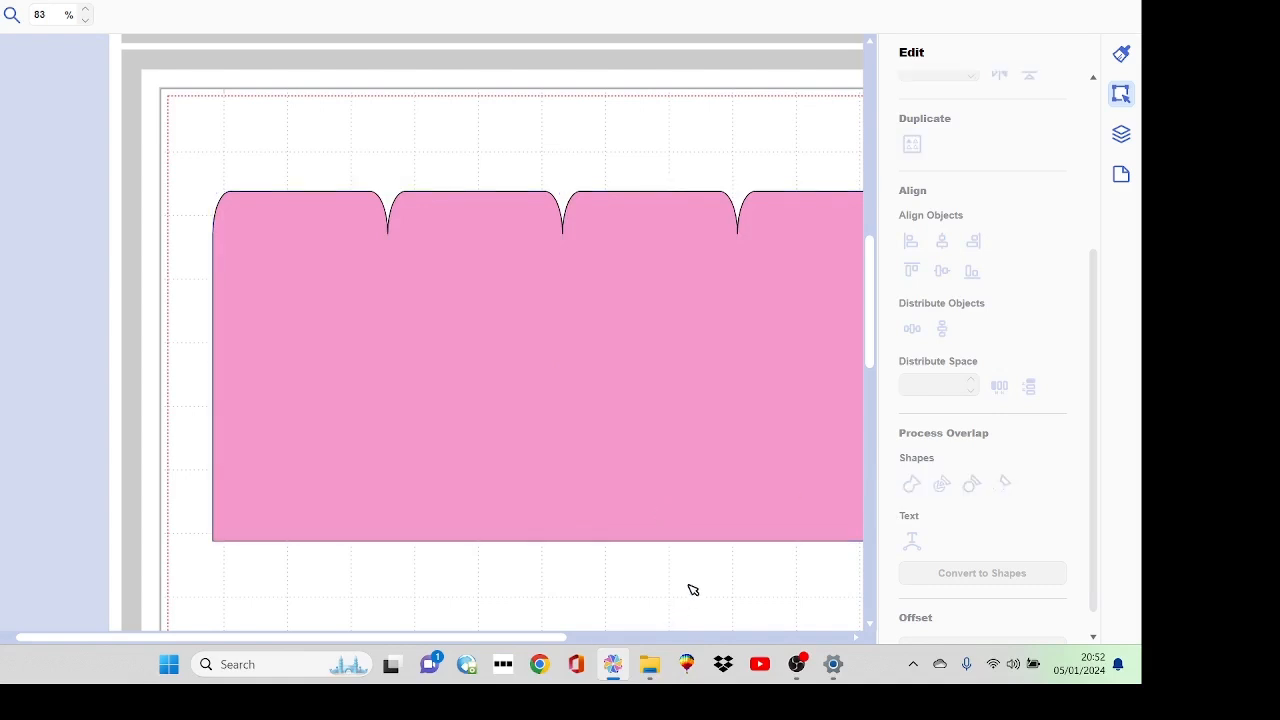
{"action": "left_click", "coordinate": [857, 637]}
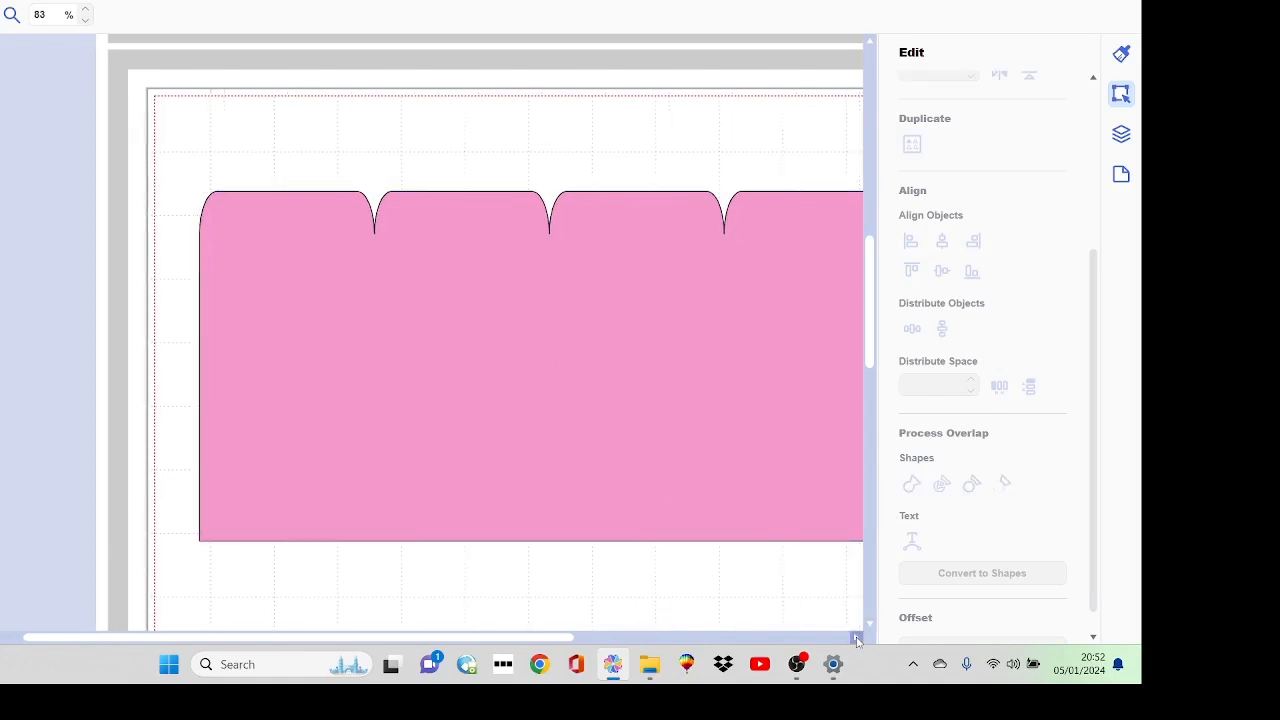
{"action": "left_click", "coordinate": [857, 638]}
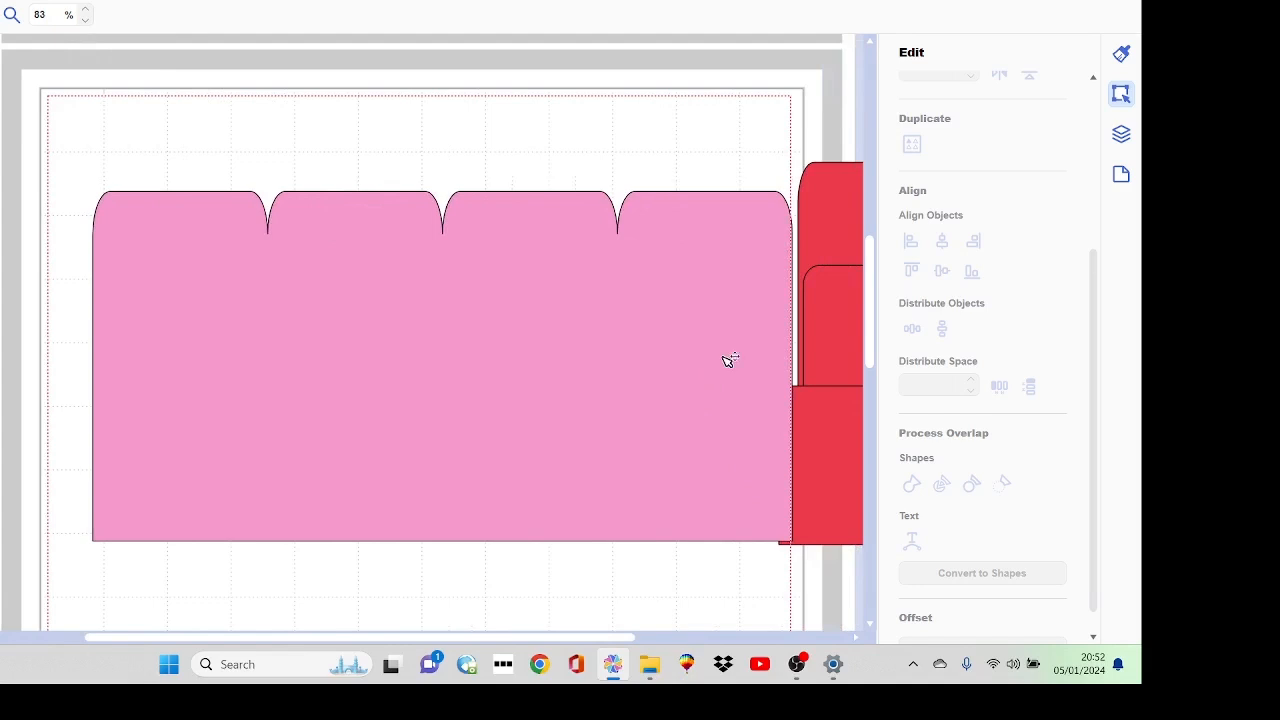
{"action": "left_click_drag", "start_coordinate": [600, 345], "coordinate": [551, 246]}
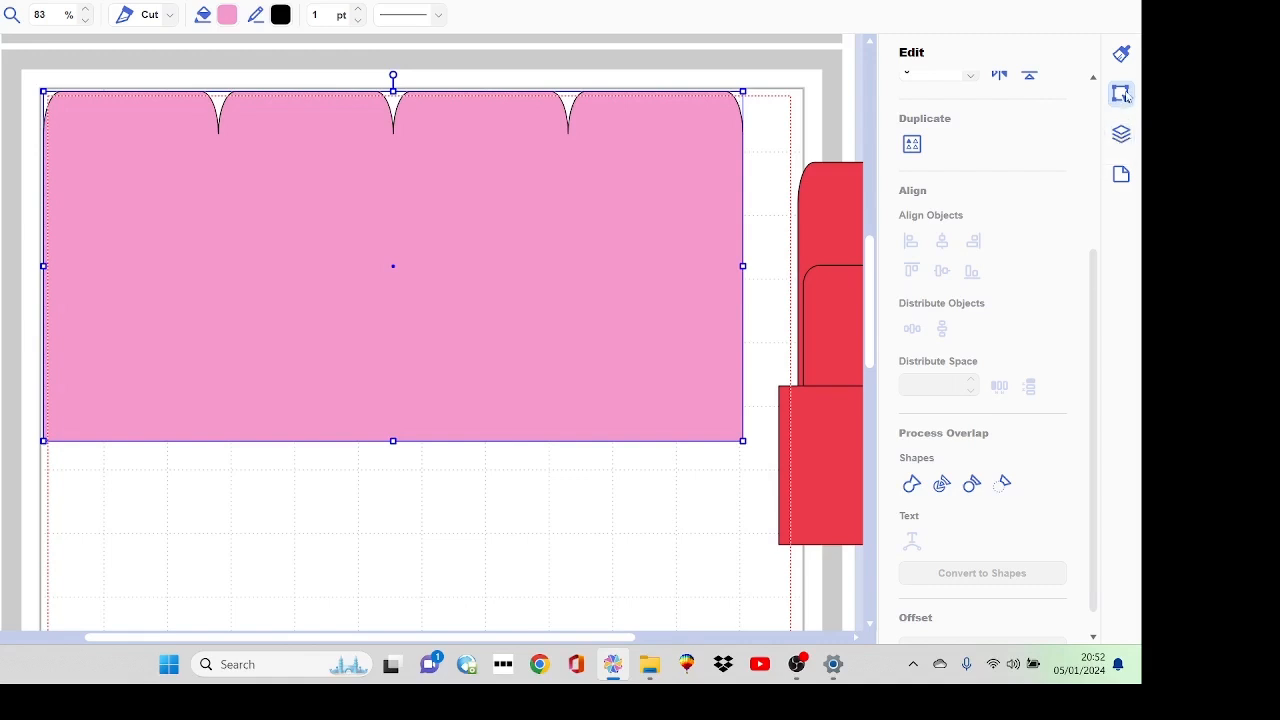
- Set the welded pink shape's X and Y position to 0
{"action": "scroll", "coordinate": [1098, 143], "scroll_direction": "up", "scroll_amount": 3}
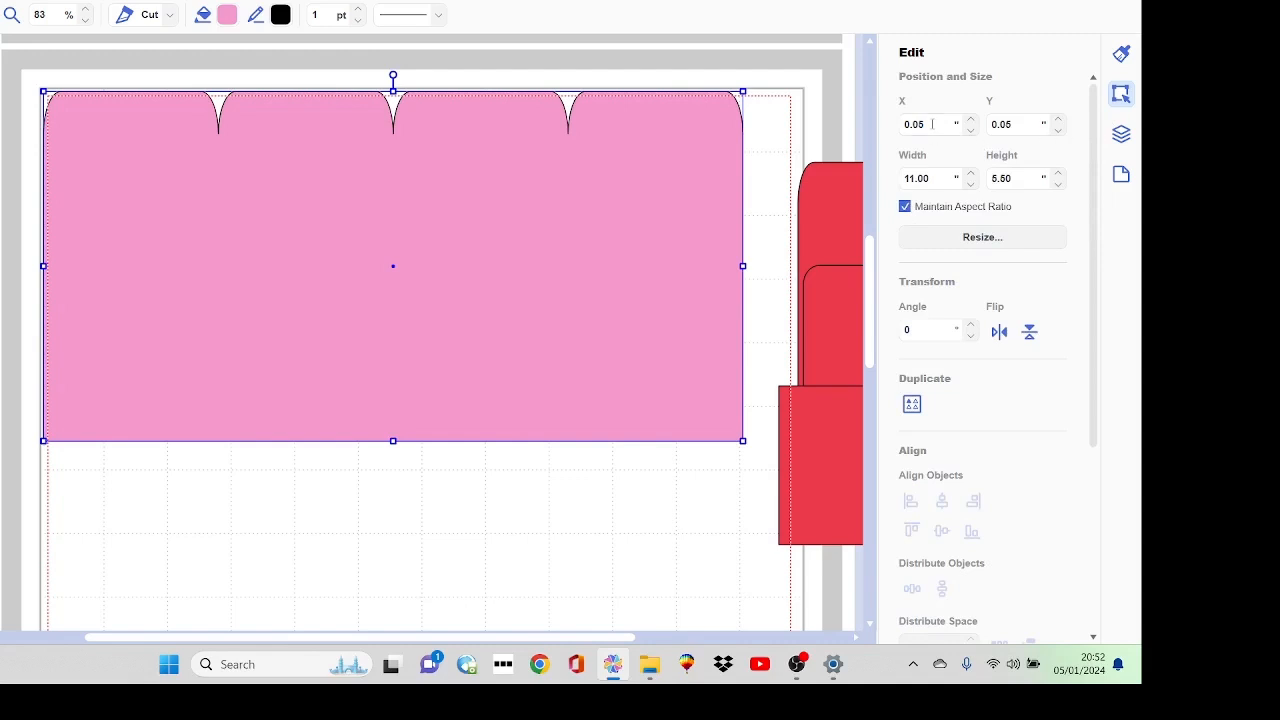
{"action": "left_click_drag", "start_coordinate": [933, 124], "coordinate": [884, 127]}
{"action": "type", "text": "0"}
{"action": "key", "text": "Tab"}
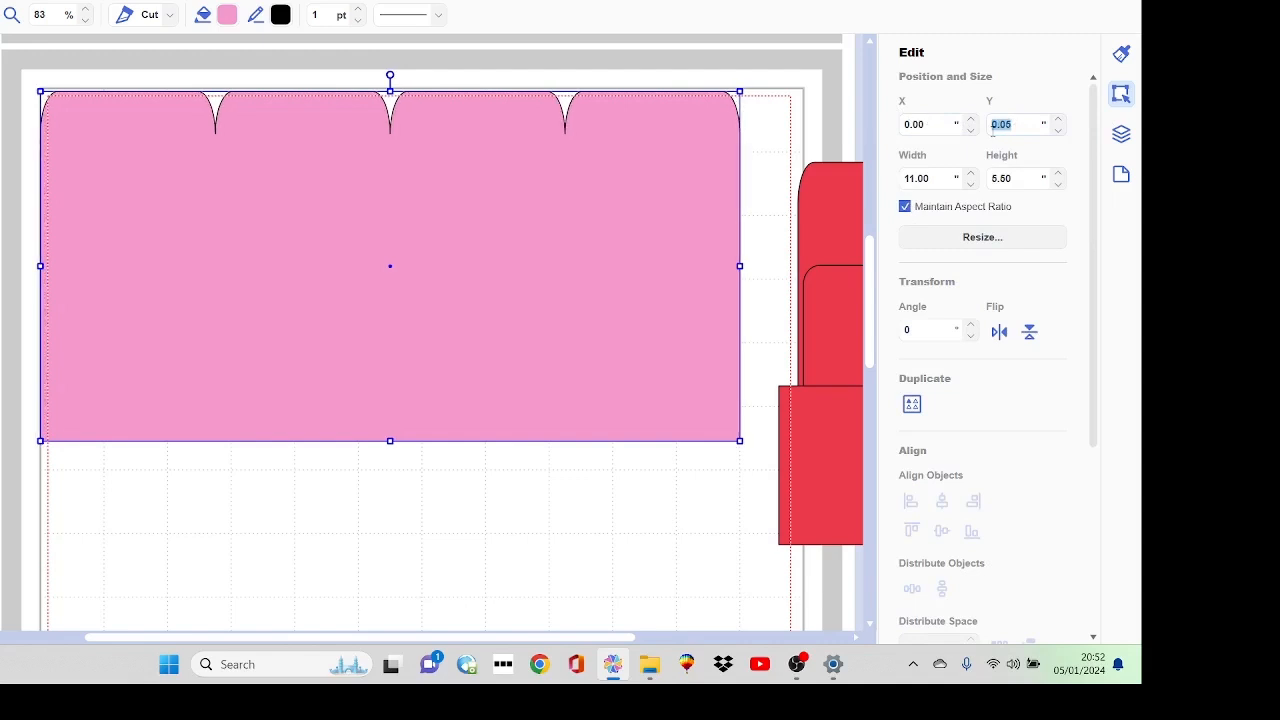
{"action": "type", "text": "0"}
{"action": "left_click", "coordinate": [434, 563]}
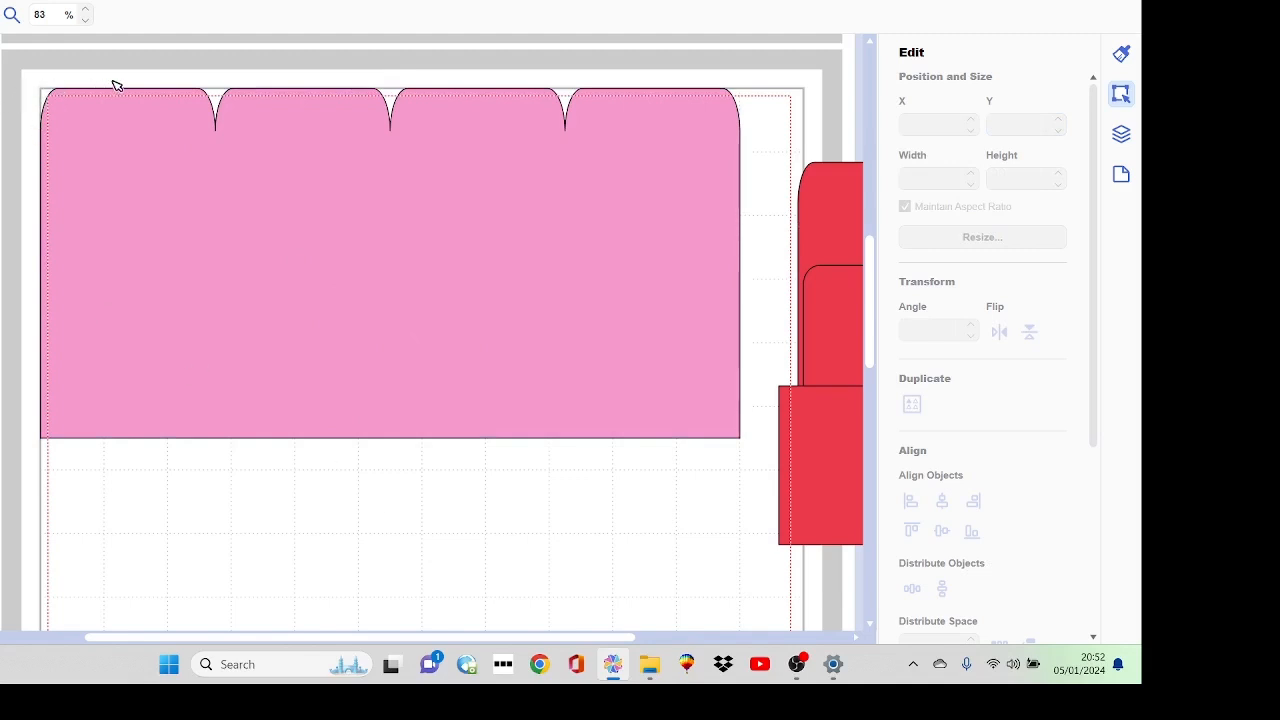
- Lock the layer of the welded pink shape
{"action": "left_click", "coordinate": [12, 14]}
{"action": "left_click_drag", "start_coordinate": [34, 96], "coordinate": [311, 165]}
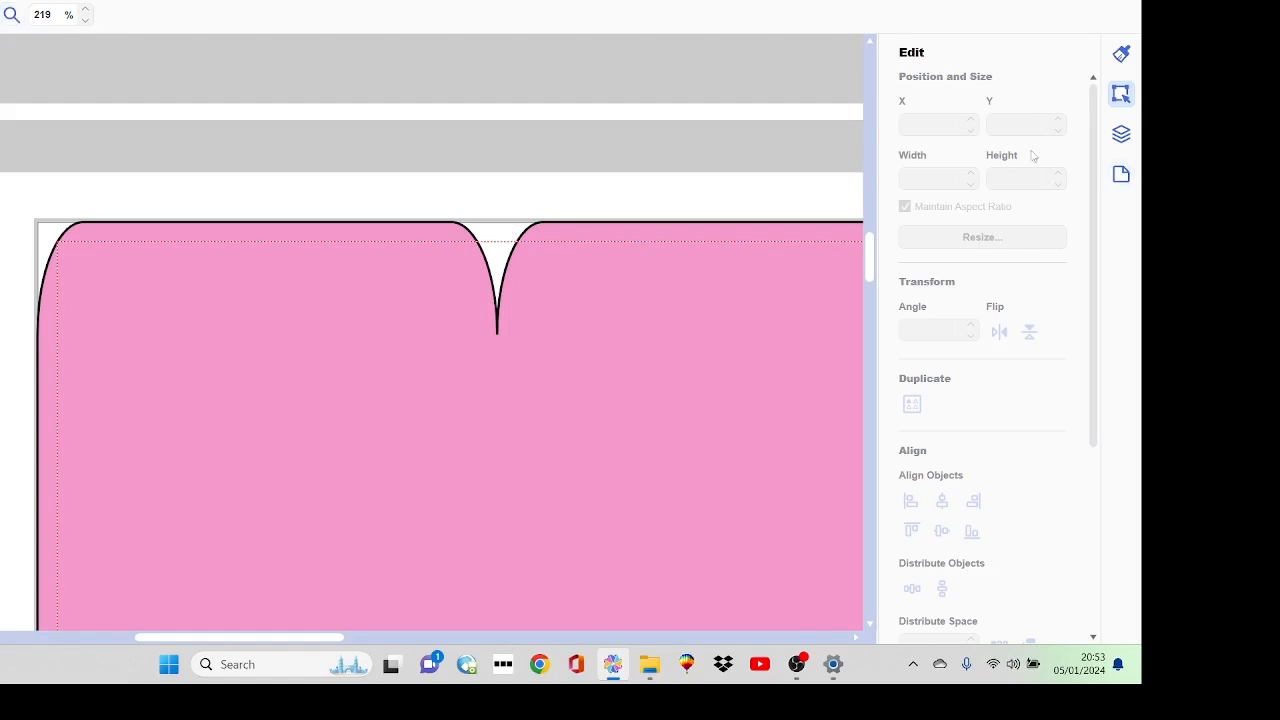
{"action": "left_click", "coordinate": [1121, 134]}
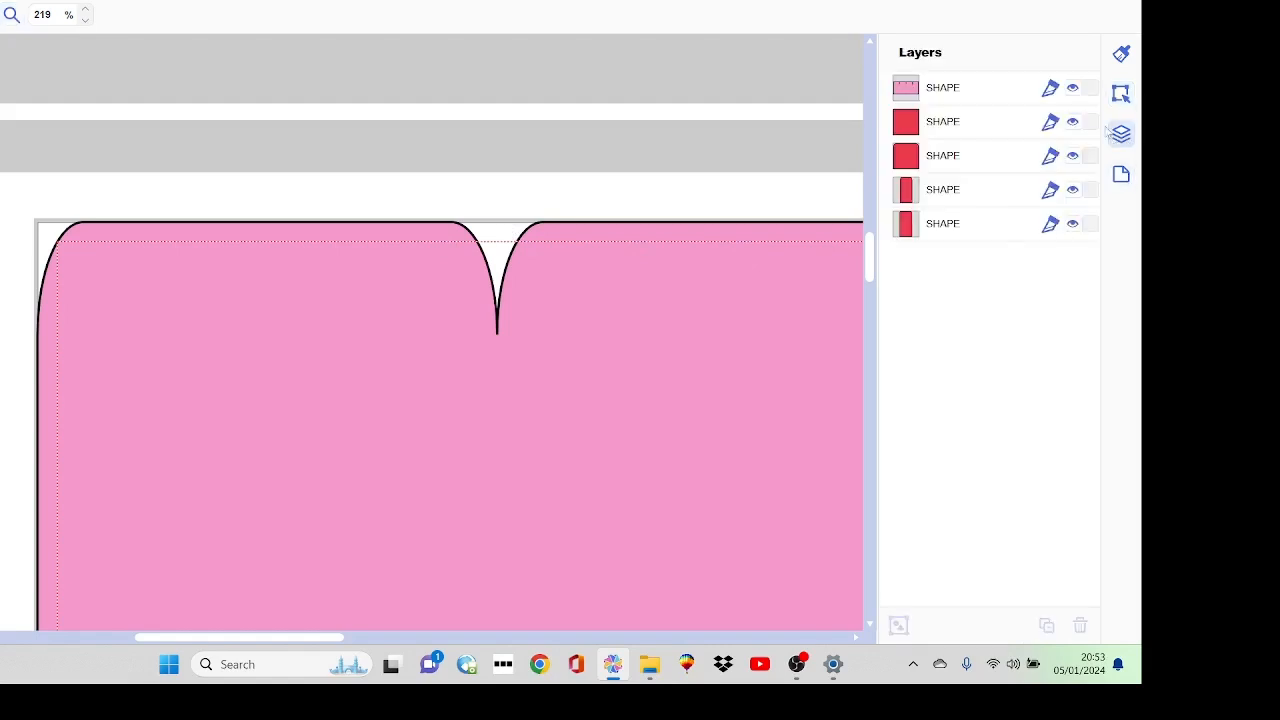
{"action": "left_click", "coordinate": [1010, 97]}
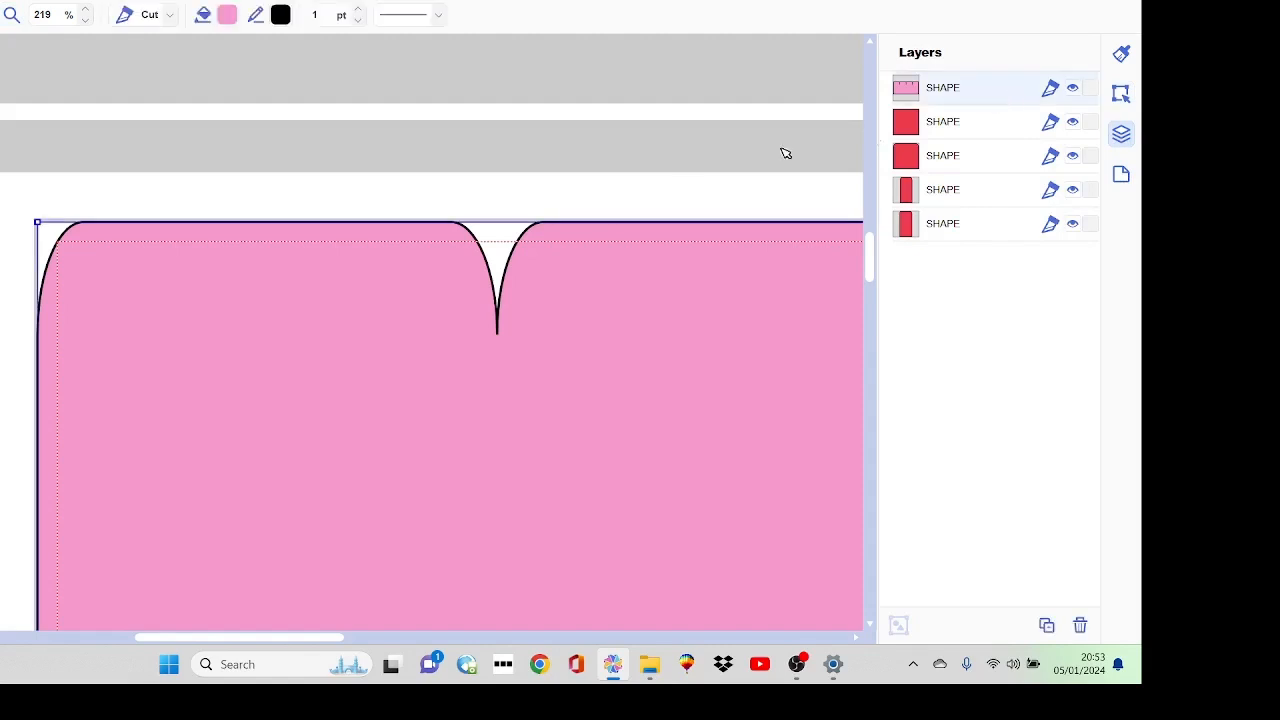
{"action": "left_click", "coordinate": [1090, 89]}
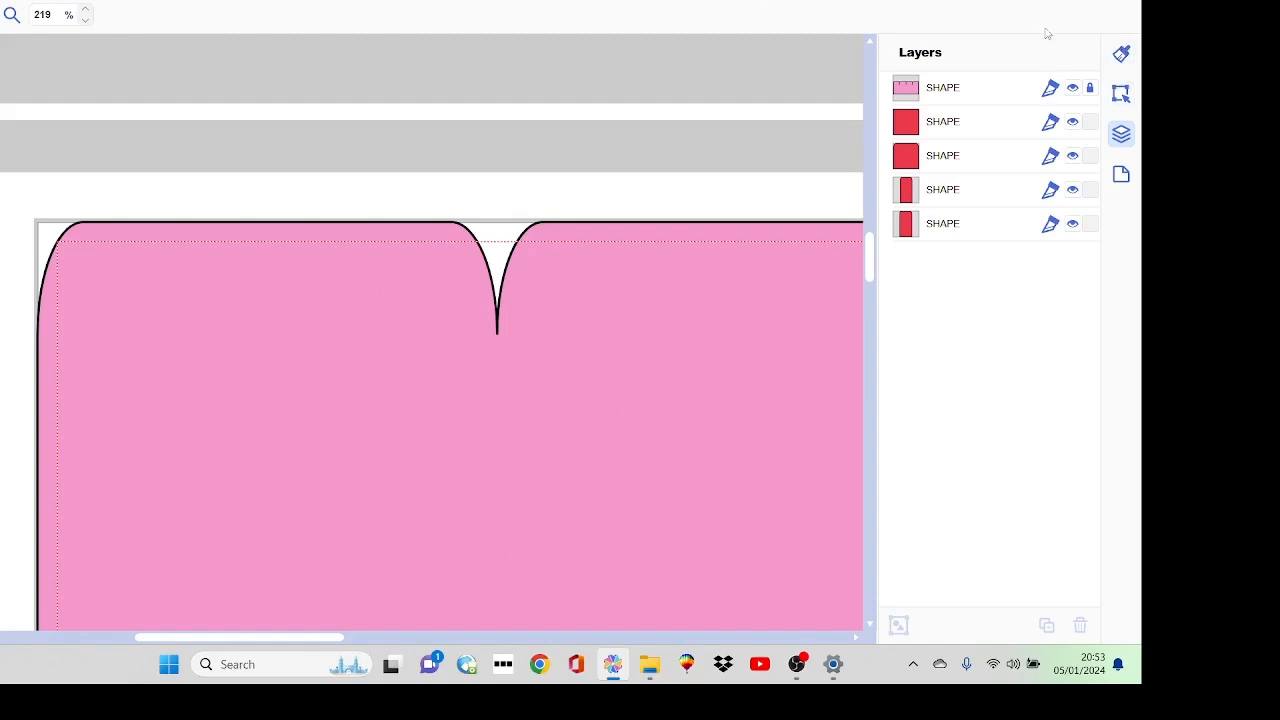
{"action": "left_click", "coordinate": [1121, 94]}
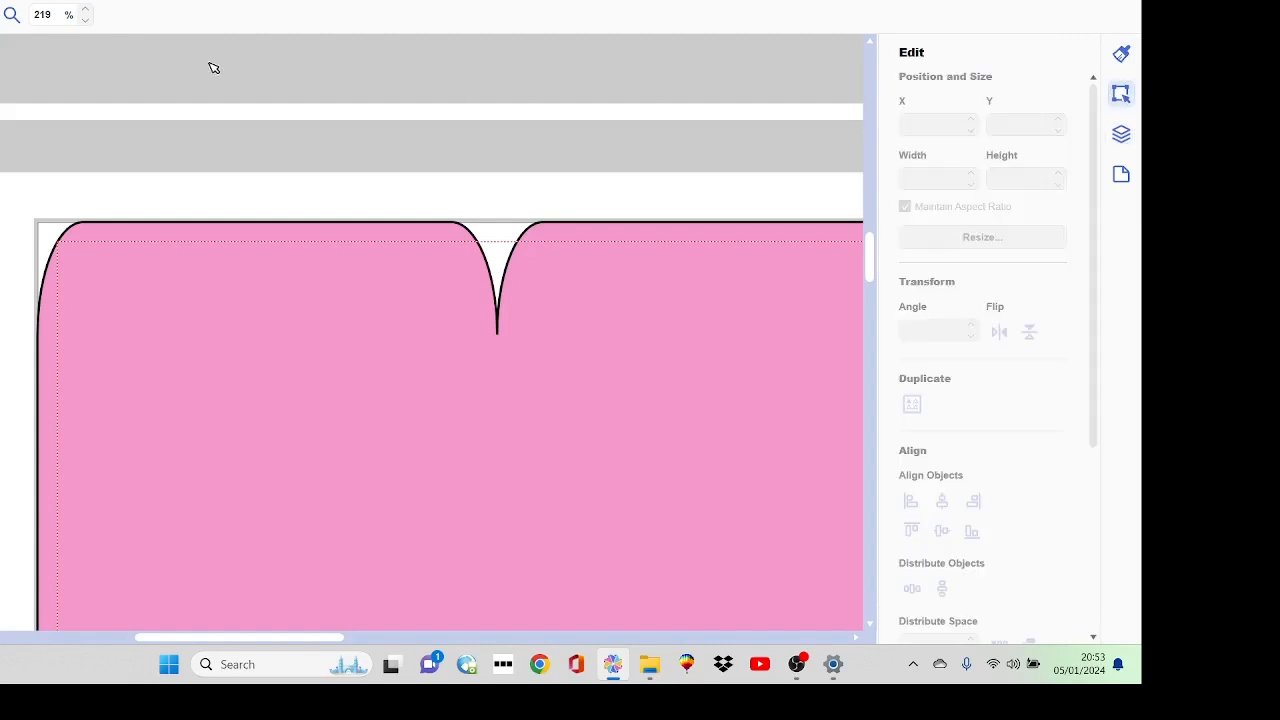
- Draw a nearly vertical line about 3.09" long on the rightmost pink panel, ending just above its bottom edge
{"action": "left_click", "coordinate": [85, 22]}
{"action": "left_click", "coordinate": [85, 22]}
{"action": "left_click", "coordinate": [85, 22]}
{"action": "left_click", "coordinate": [85, 22]}
{"action": "left_click", "coordinate": [86, 21]}
{"action": "left_click", "coordinate": [86, 21]}
{"action": "left_click_drag", "start_coordinate": [874, 252], "coordinate": [887, 290]}
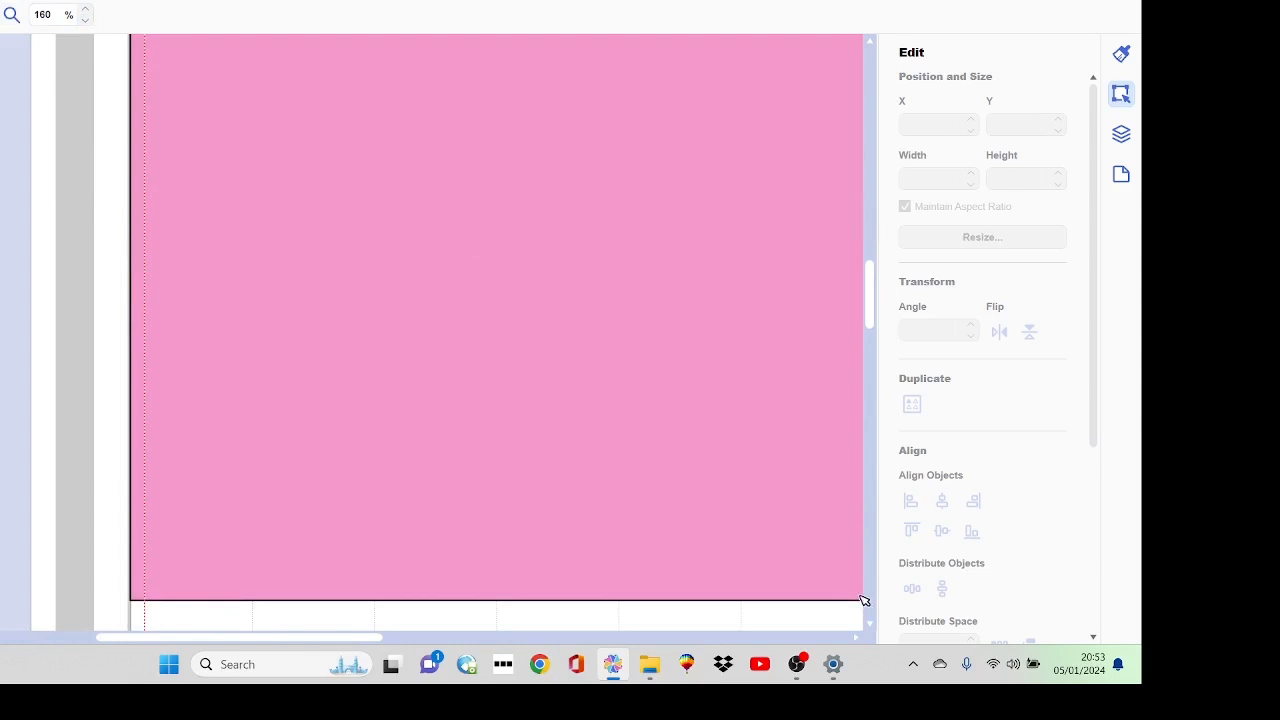
{"action": "left_click", "coordinate": [857, 637]}
{"action": "left_click", "coordinate": [857, 637]}
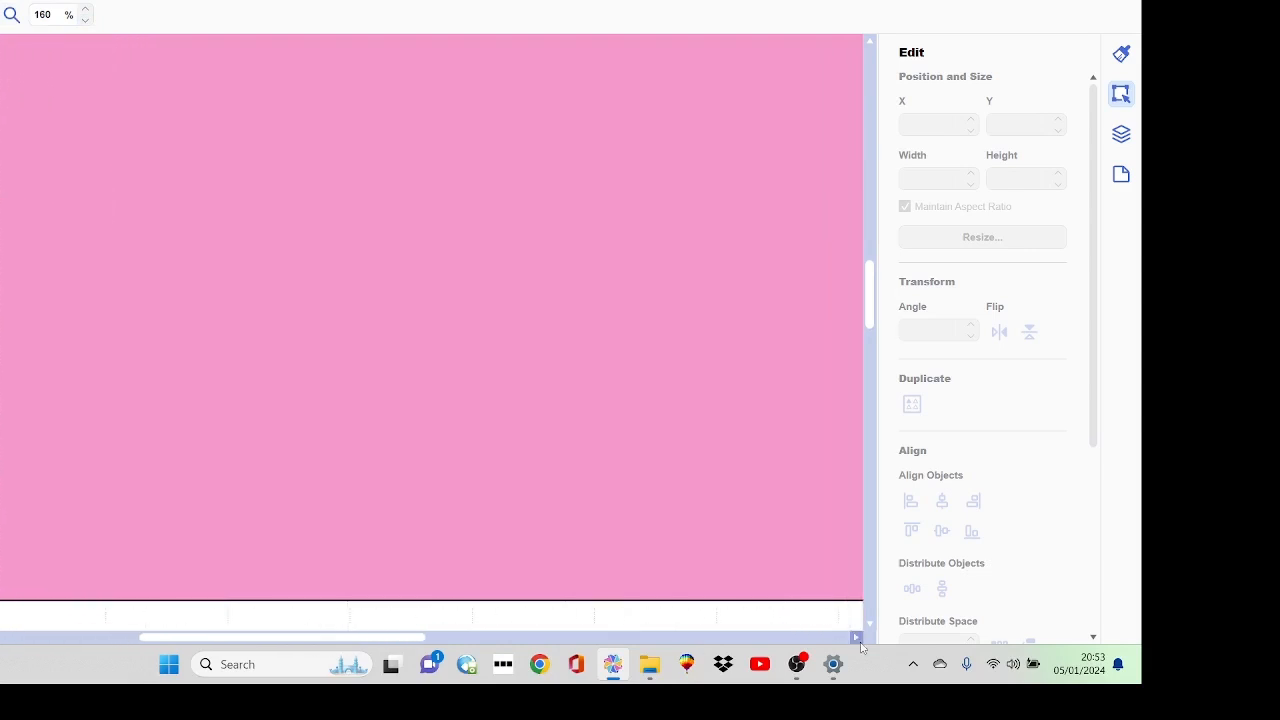
{"action": "left_click", "coordinate": [857, 637]}
{"action": "left_click", "coordinate": [857, 637]}
{"action": "left_click", "coordinate": [857, 637]}
{"action": "left_click", "coordinate": [857, 637]}
{"action": "left_click", "coordinate": [858, 638]}
{"action": "left_click", "coordinate": [858, 638]}
{"action": "left_click", "coordinate": [858, 638]}
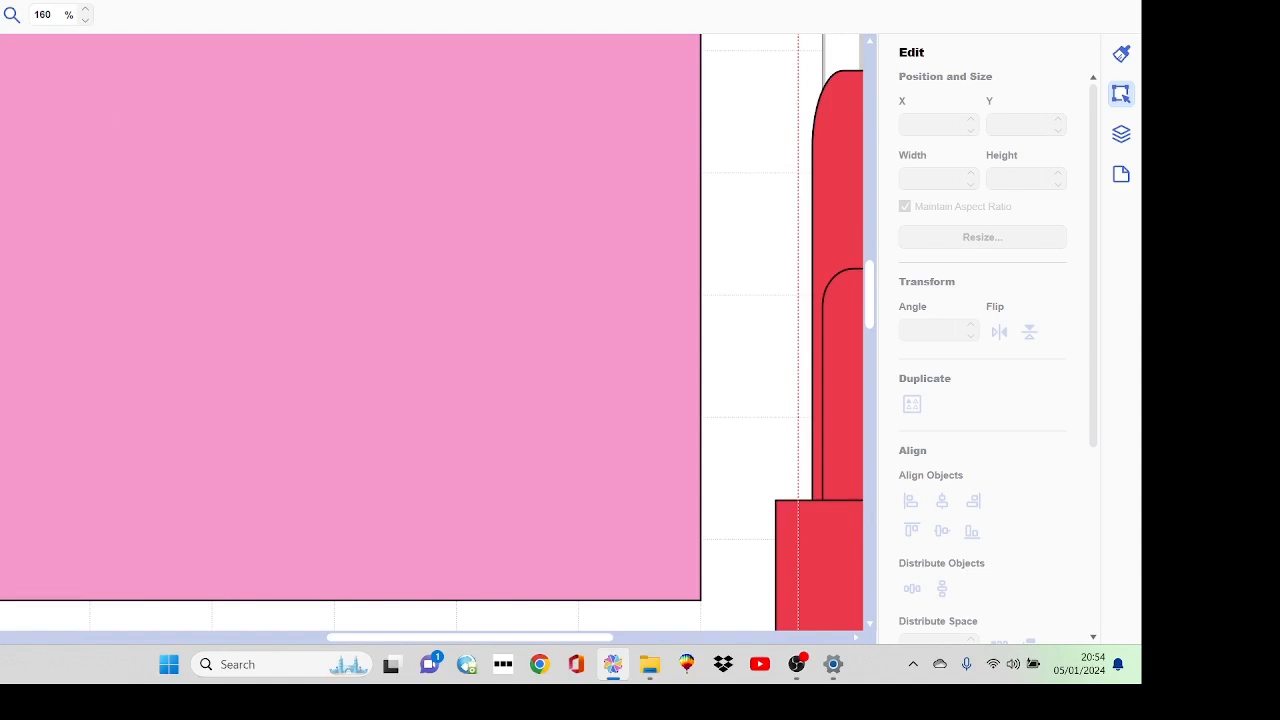
{"action": "left_click_drag", "start_coordinate": [423, 211], "coordinate": [421, 588]}
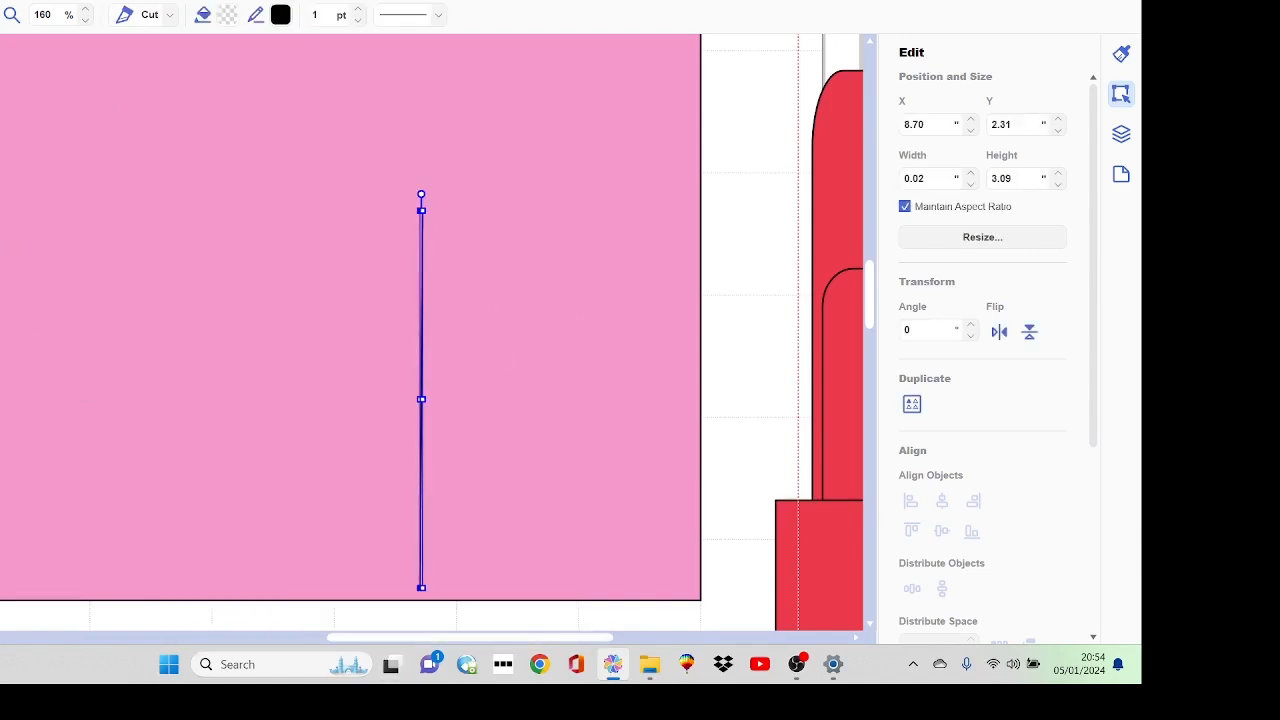
- Add a basic square and narrow it to a rectangle about 0.27" by 1.77" near the pink shape's lower-right edge
{"action": "left_click", "coordinate": [0, 175]}
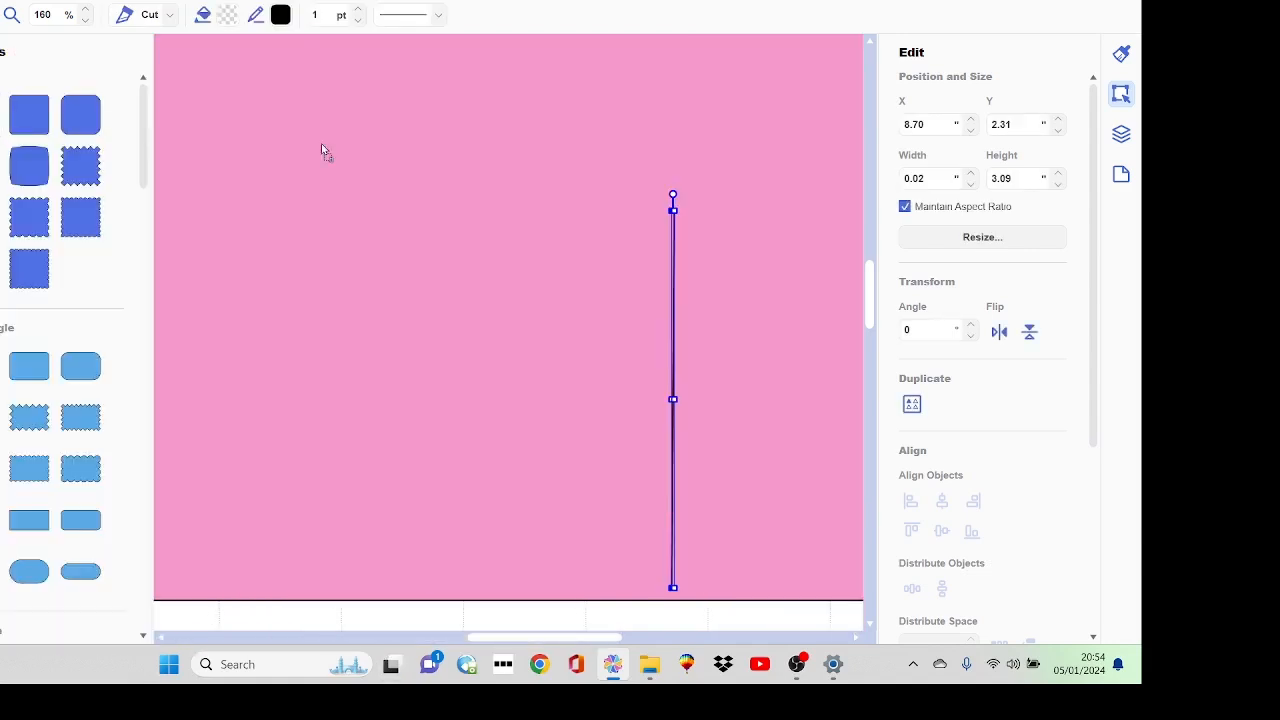
{"action": "left_click", "coordinate": [672, 338]}
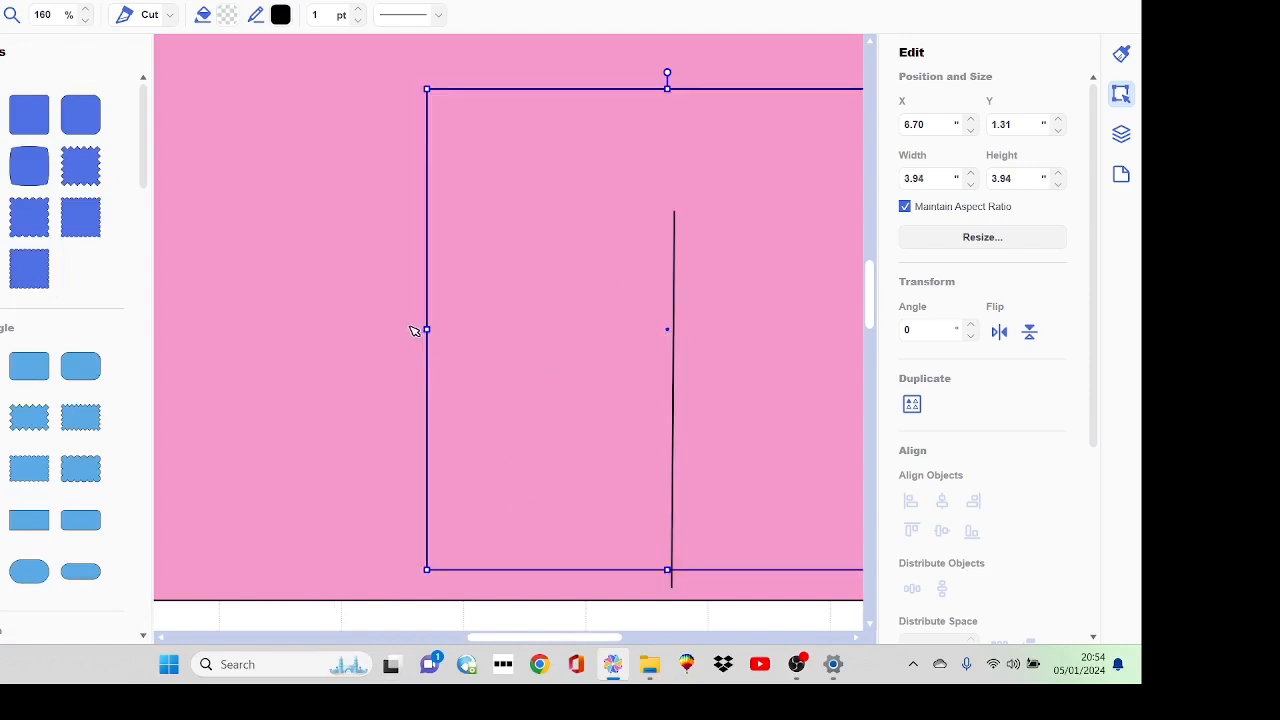
{"action": "left_click_drag", "start_coordinate": [446, 330], "coordinate": [845, 551]}
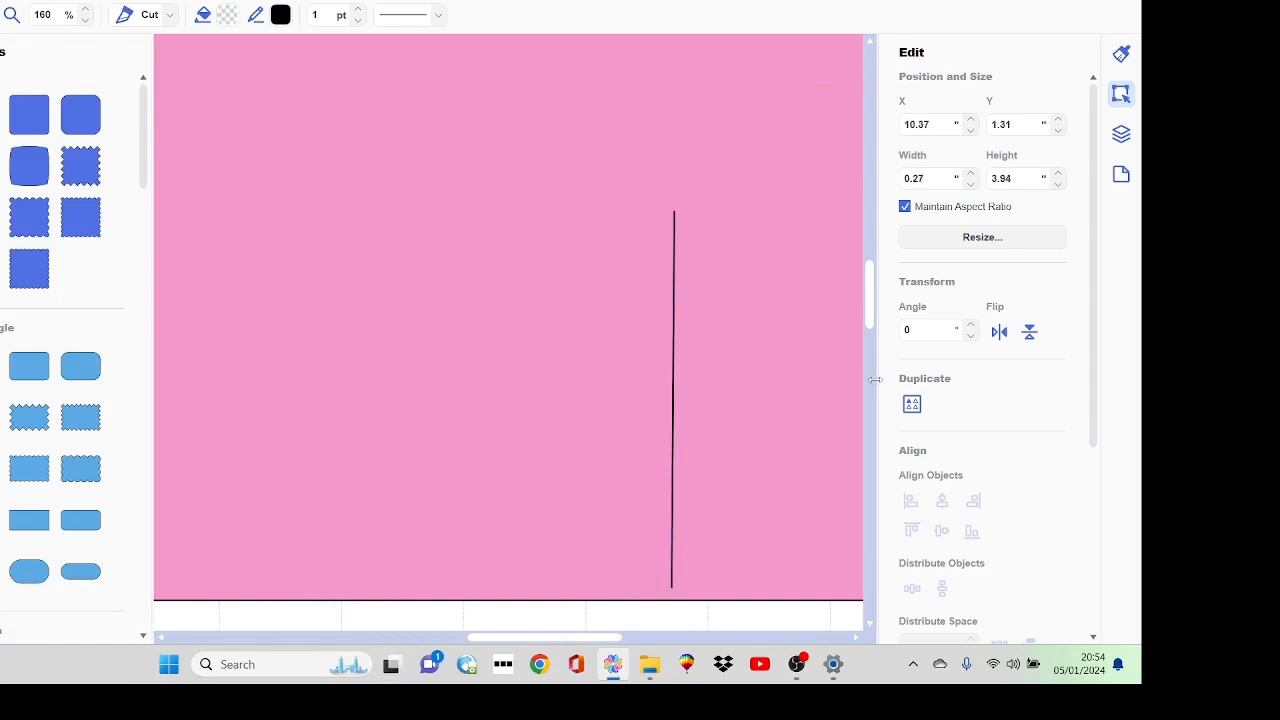
{"action": "left_click", "coordinate": [857, 638]}
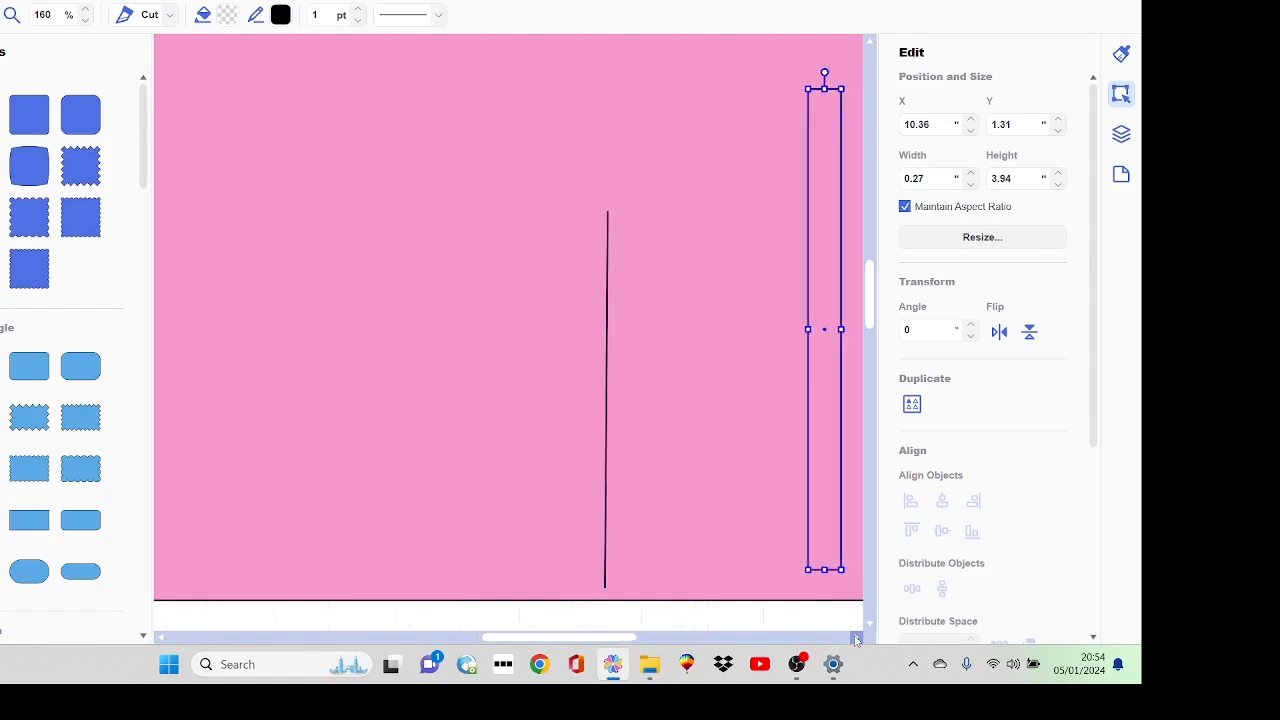
{"action": "left_click", "coordinate": [857, 638]}
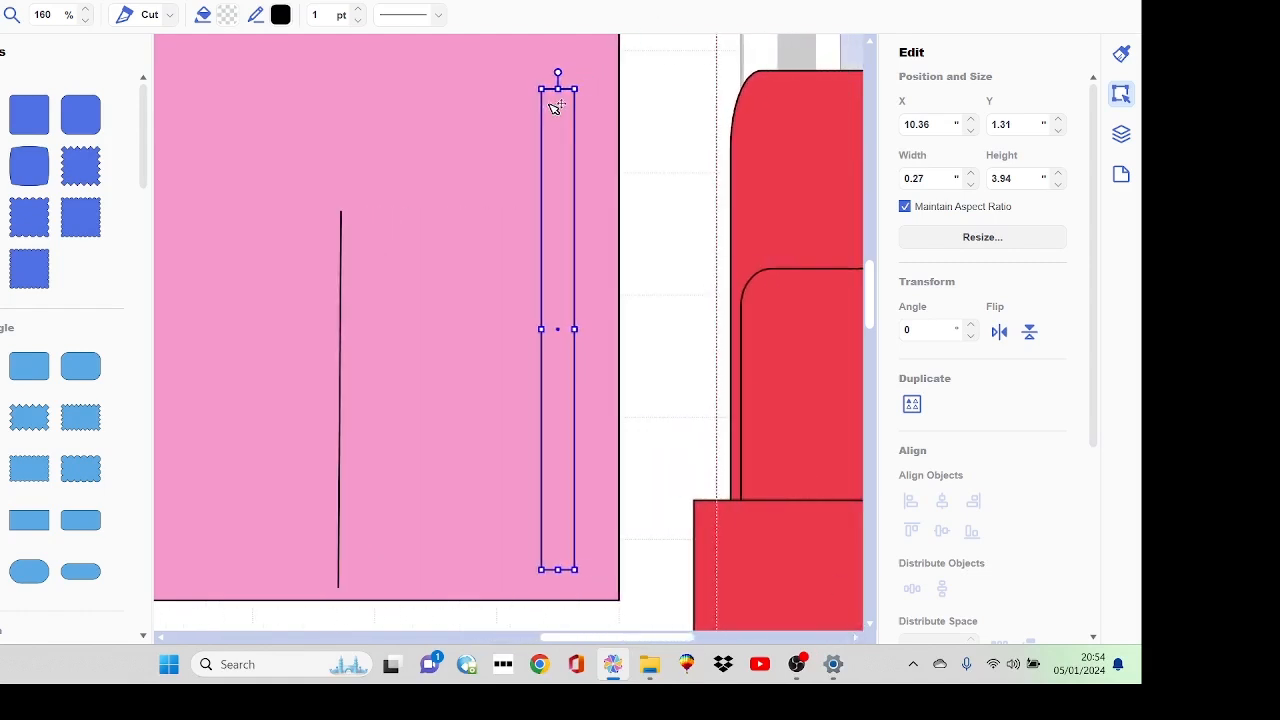
{"action": "left_click_drag", "start_coordinate": [558, 89], "coordinate": [558, 357]}
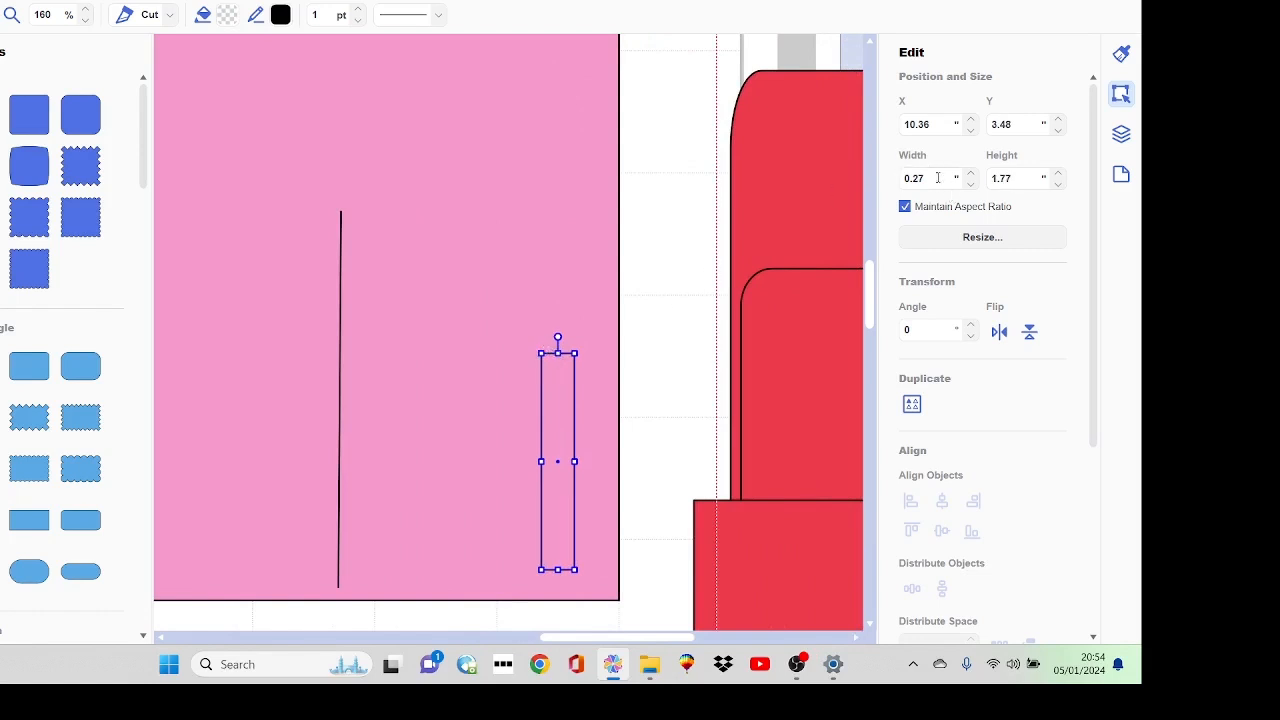
{"action": "left_click_drag", "start_coordinate": [929, 177], "coordinate": [911, 178]}
{"action": "type", "text": "5"}
{"action": "left_click", "coordinate": [660, 364]}
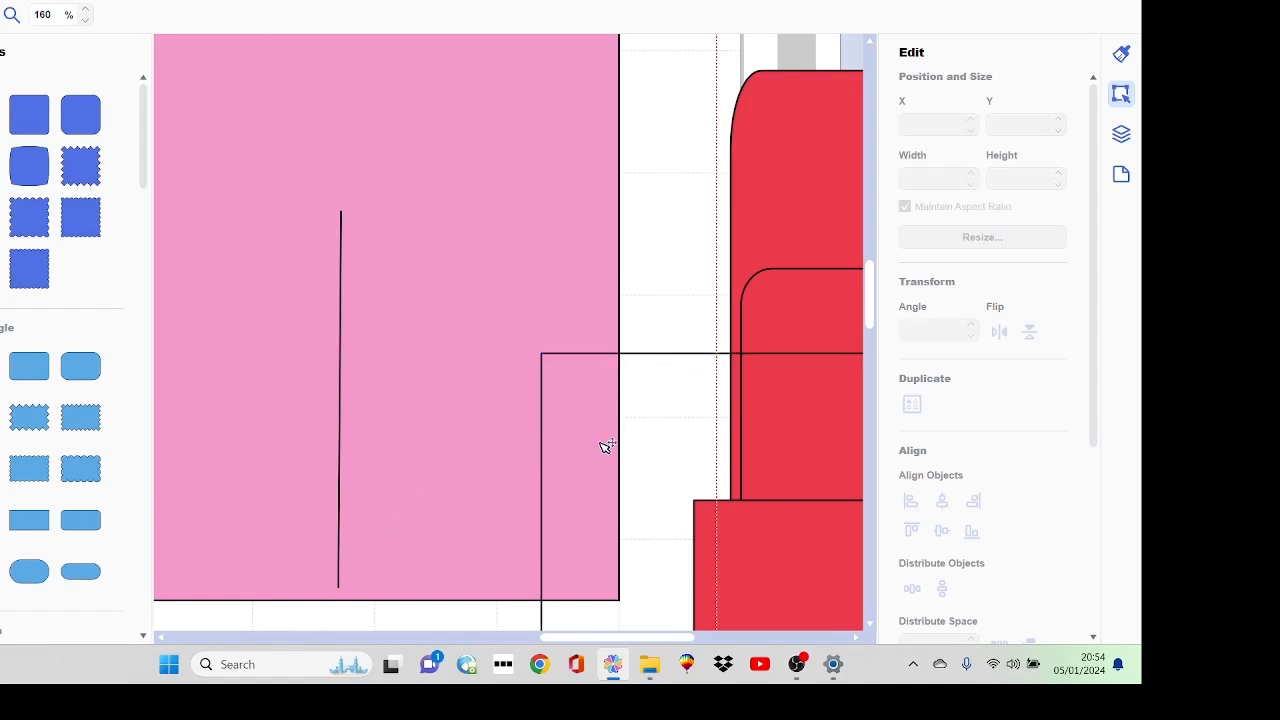
- Move the rectangle to the left of the vertical line, unlock its aspect ratio and set its width to 0.50"
{"action": "left_click_drag", "start_coordinate": [648, 423], "coordinate": [310, 280]}
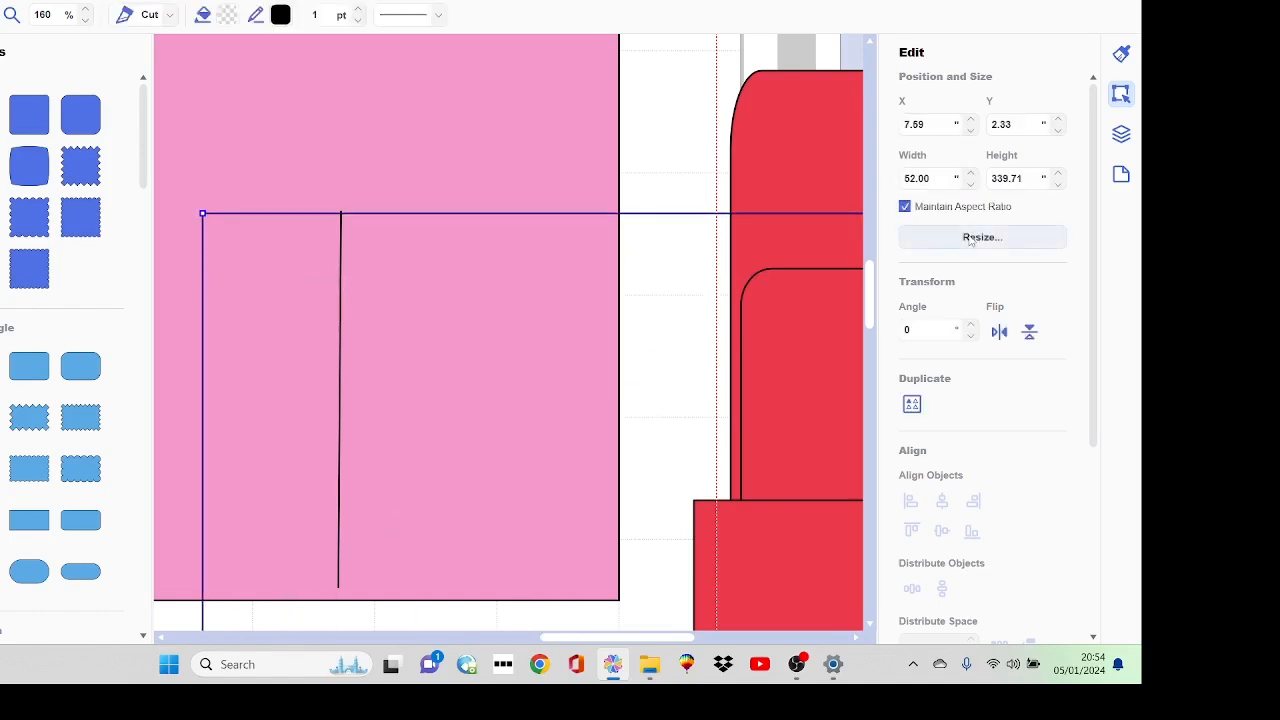
{"action": "left_click", "coordinate": [905, 206]}
{"action": "left_click_drag", "start_coordinate": [927, 175], "coordinate": [901, 185]}
{"action": "key", "text": "BackSpace"}
{"action": "type", "text": ".50"}
{"action": "key", "text": "Tab"}
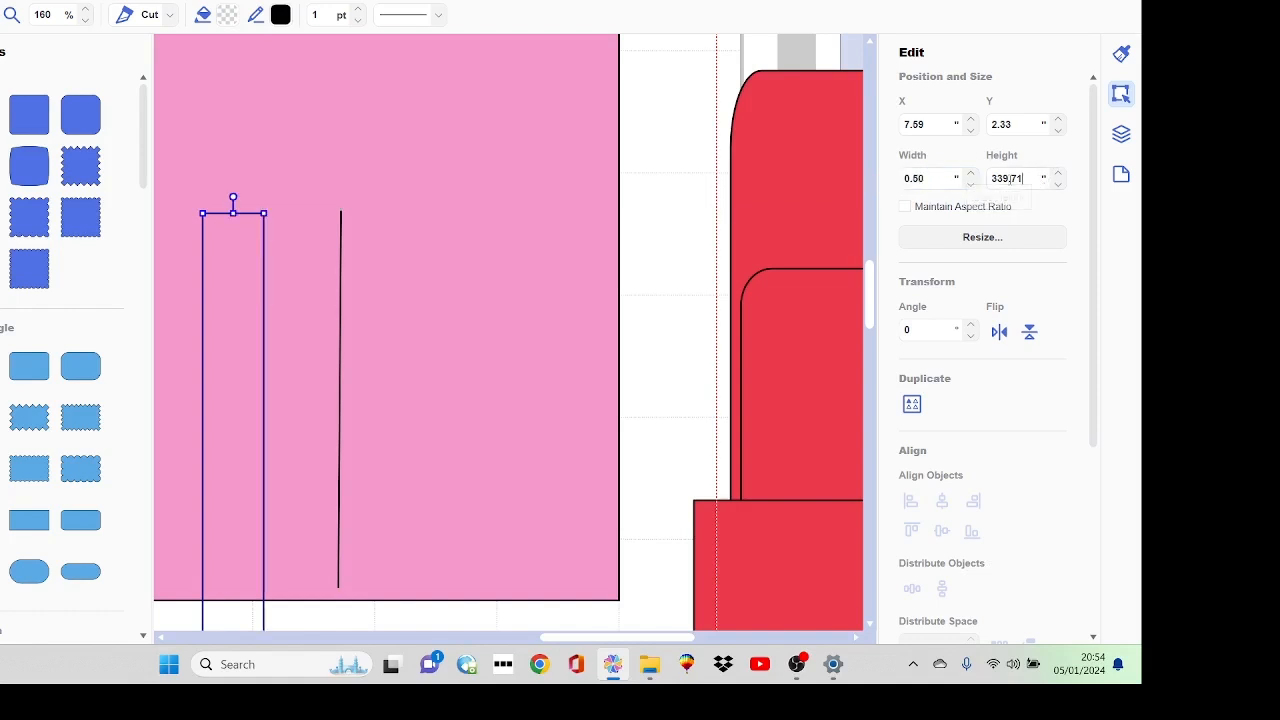
- Set the rectangle's height to 2.00" and move it against the pink shape's right edge at the bottom corner
{"action": "type", "text": "2"}
{"action": "key", "text": "Return"}
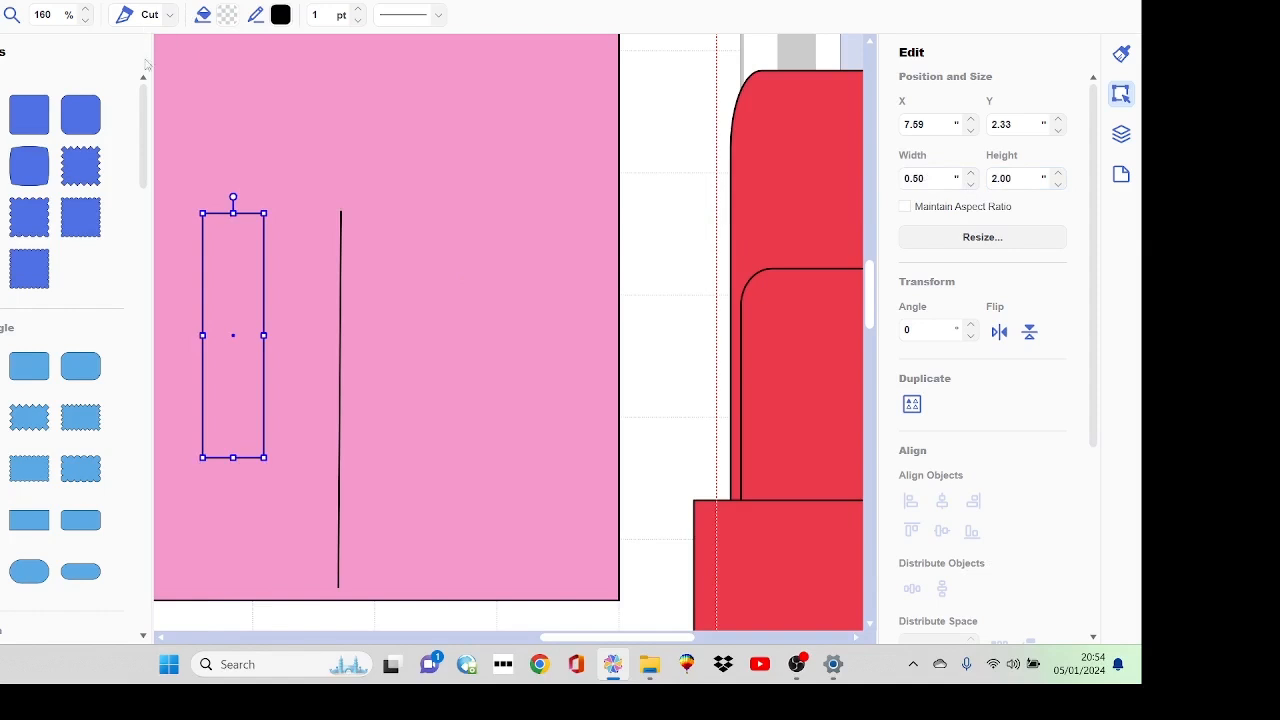
{"action": "left_click_drag", "start_coordinate": [229, 263], "coordinate": [645, 404]}
{"action": "left_click_drag", "start_coordinate": [569, 618], "coordinate": [640, 576]}
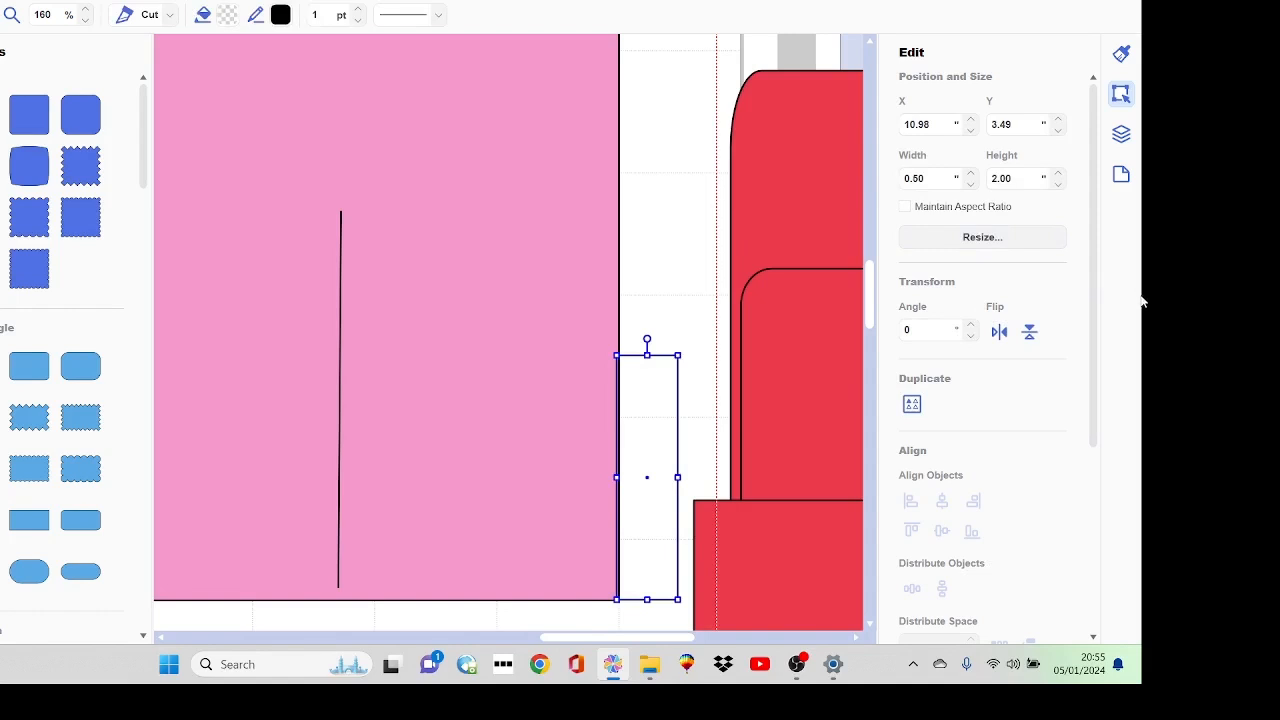
- Select the pink shape together with the rectangle and align their bottom edges
{"action": "scroll", "coordinate": [1095, 373], "scroll_direction": "down", "scroll_amount": 3}
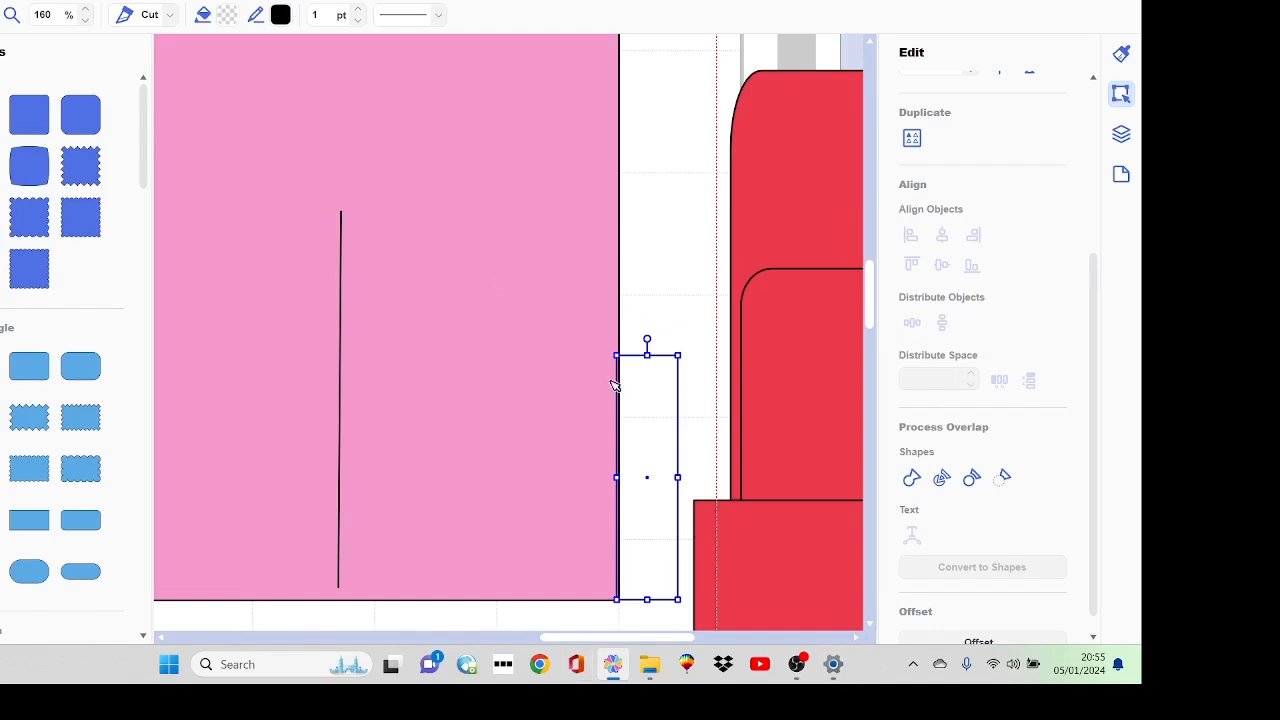
{"action": "left_click", "coordinate": [538, 380]}
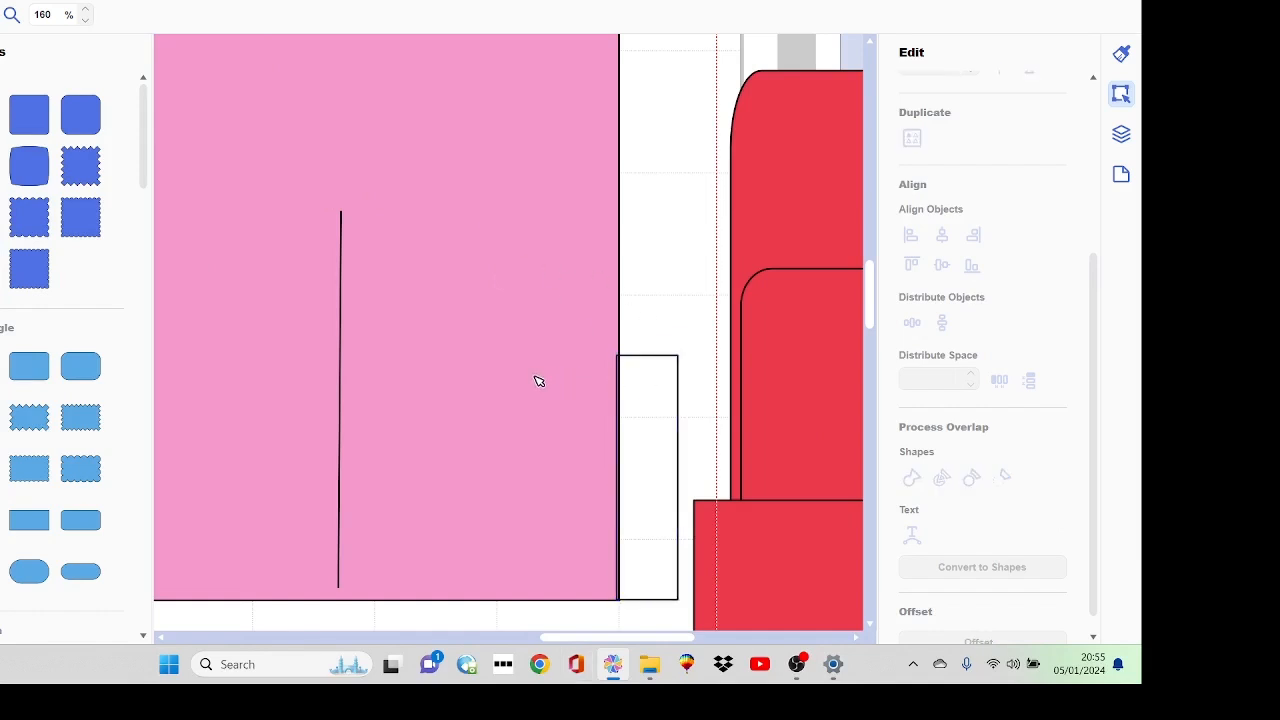
{"action": "left_click", "coordinate": [664, 412]}
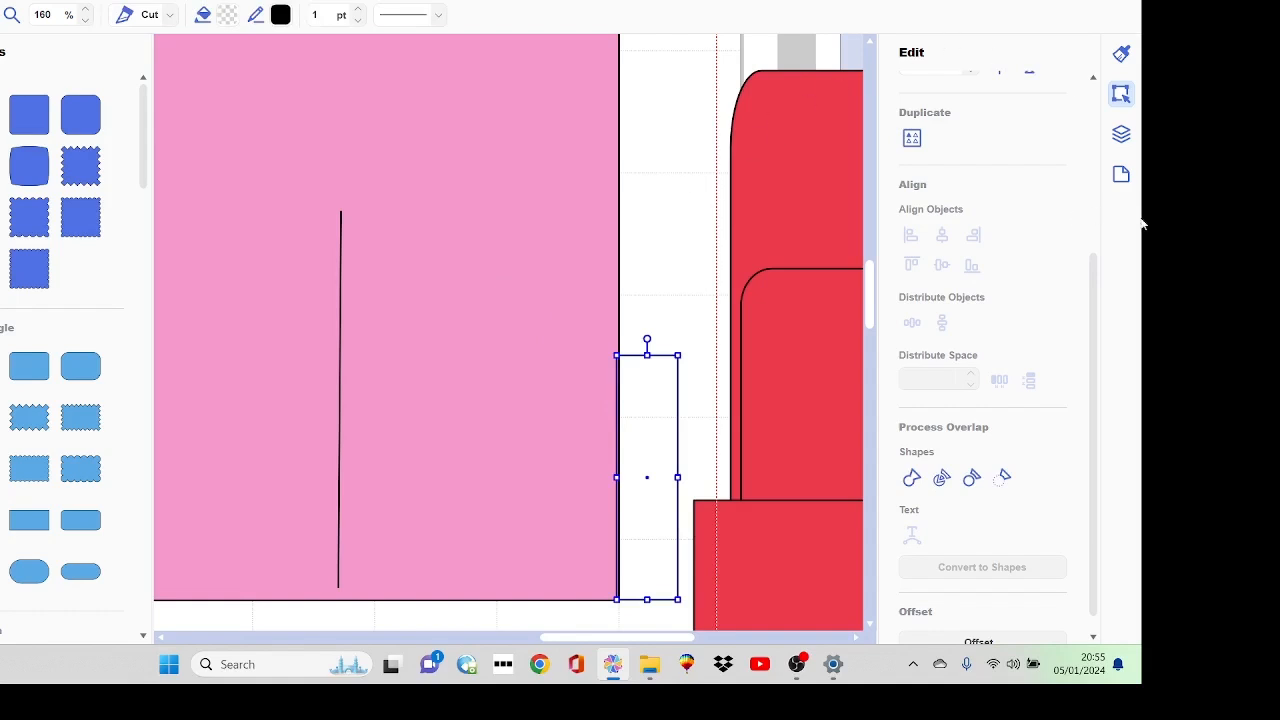
{"action": "left_click", "coordinate": [1121, 133]}
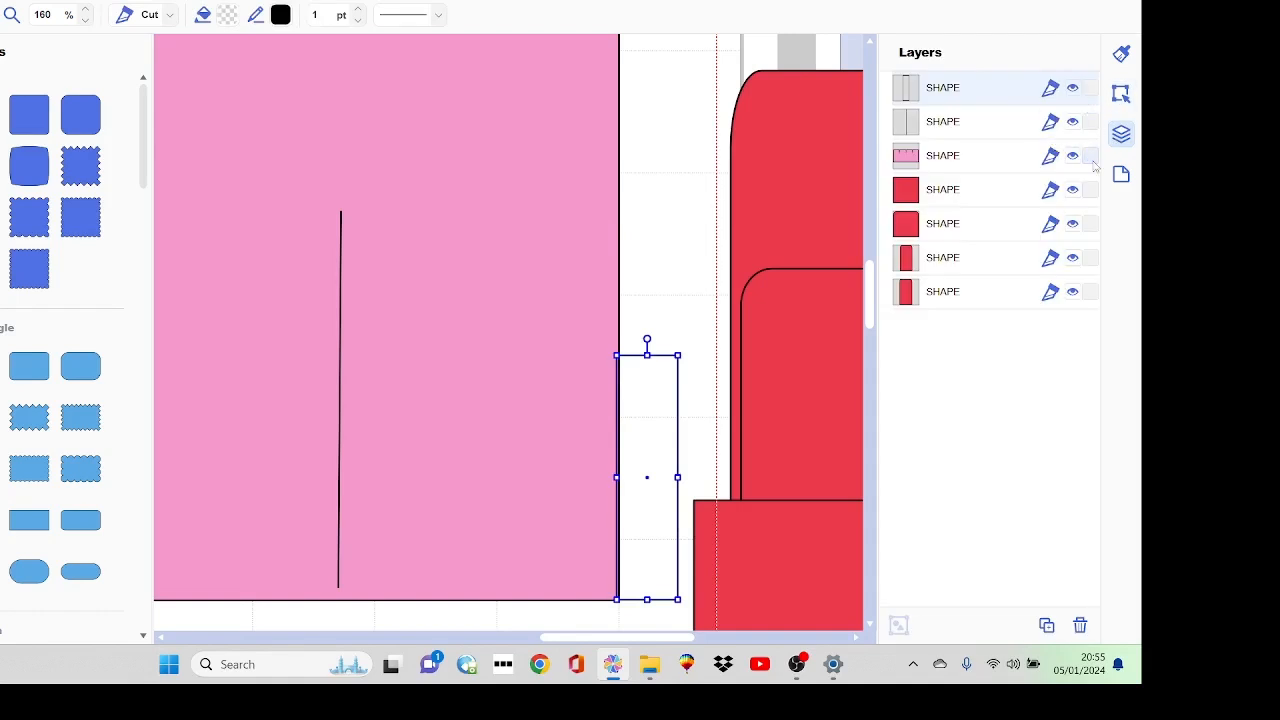
{"action": "left_click", "coordinate": [970, 159]}
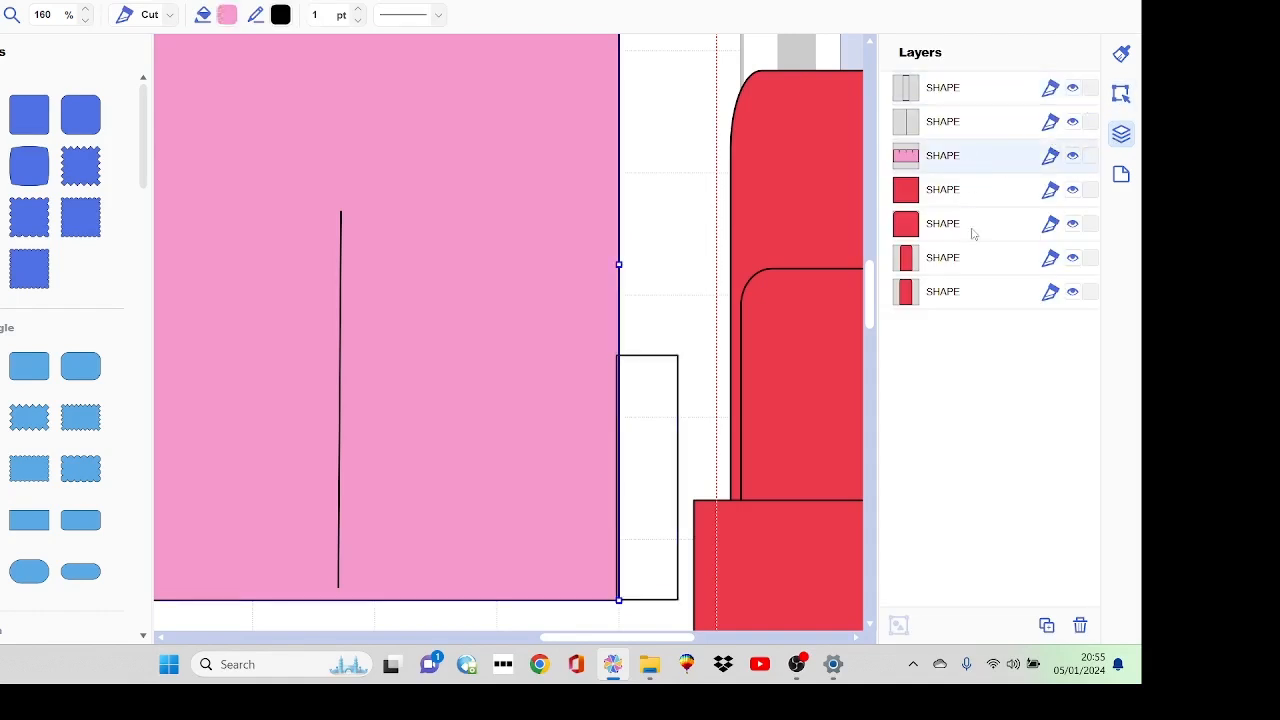
{"action": "left_click", "coordinate": [967, 94], "text": "shift"}
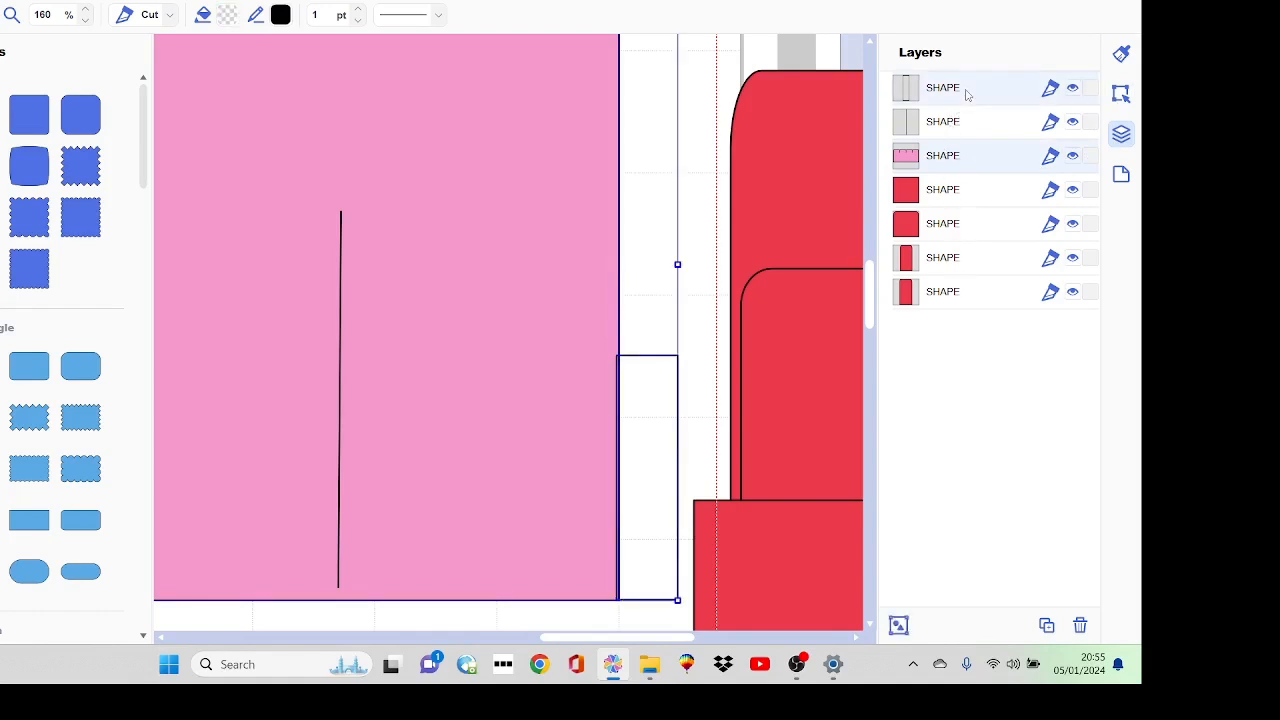
{"action": "left_click", "coordinate": [1120, 93]}
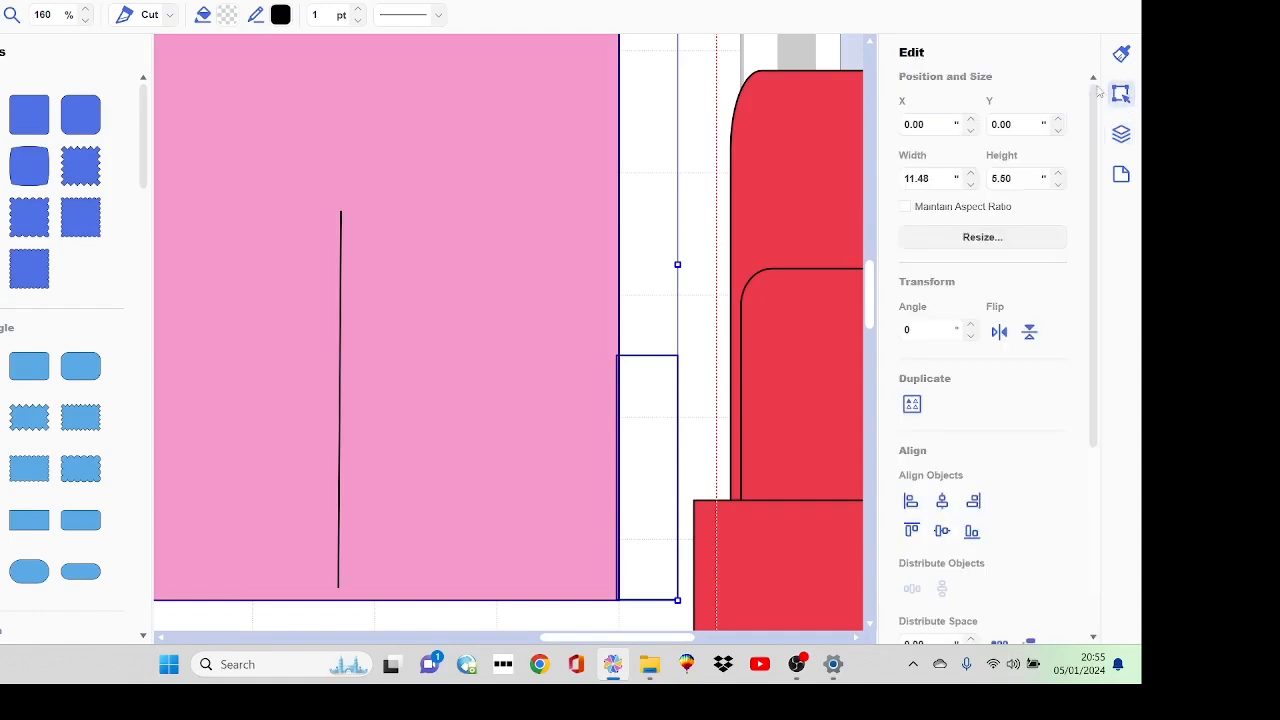
{"action": "left_click", "coordinate": [972, 533]}
- Try to weld the pink shape, the rectangle and the vertical line together
{"action": "left_click", "coordinate": [703, 120]}
{"action": "left_click_drag", "start_coordinate": [684, 208], "coordinate": [229, 629]}
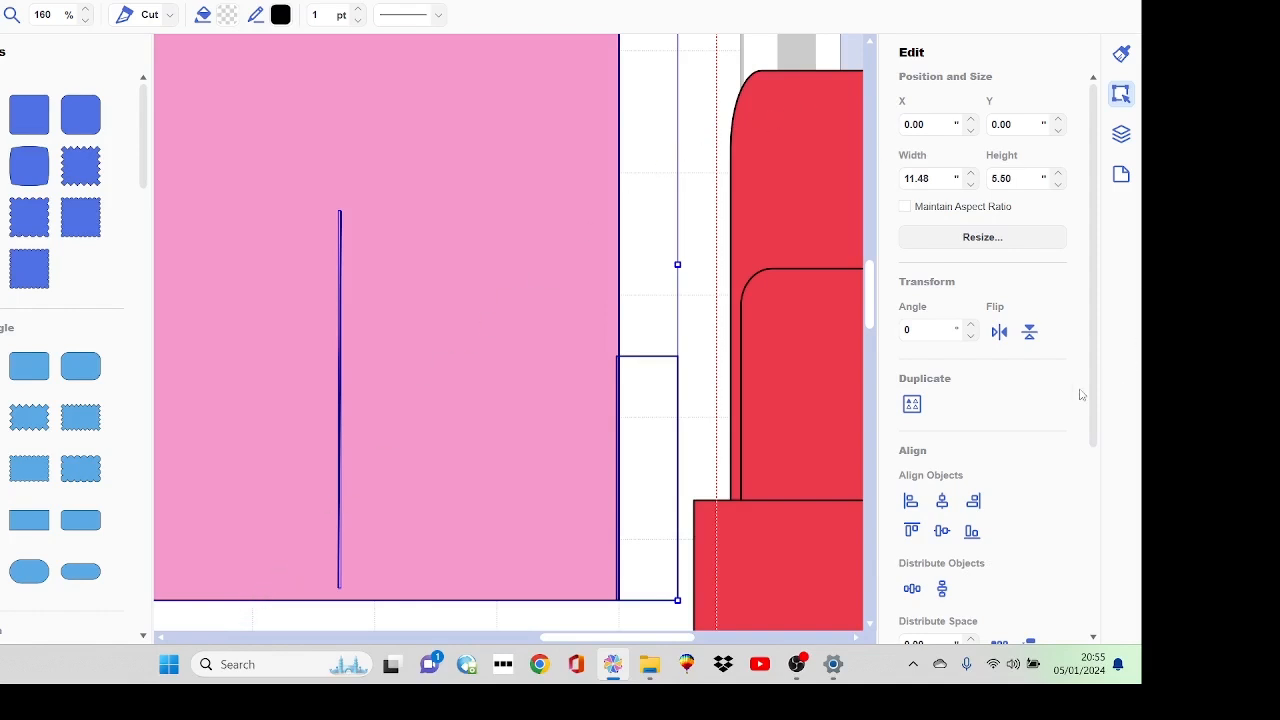
{"action": "left_click_drag", "start_coordinate": [1094, 382], "coordinate": [1086, 607]}
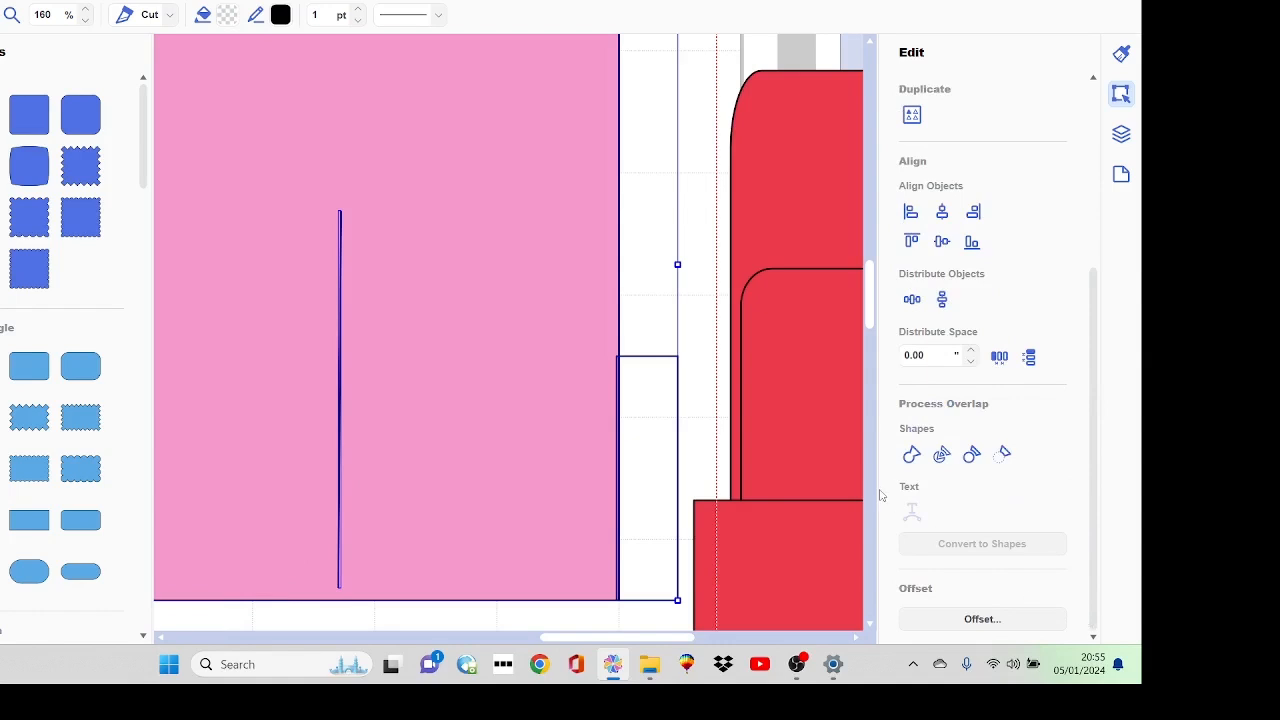
{"action": "left_click", "coordinate": [911, 455]}
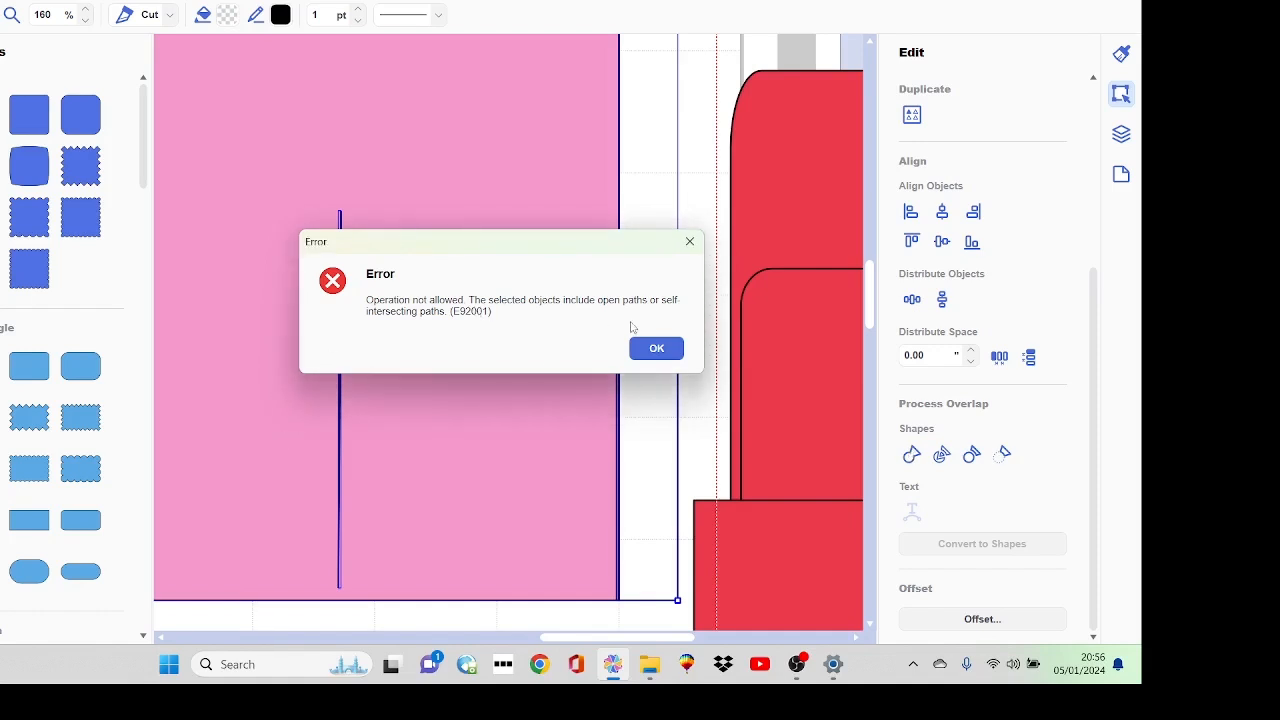
{"action": "left_click", "coordinate": [657, 347]}
{"action": "left_click", "coordinate": [290, 613]}
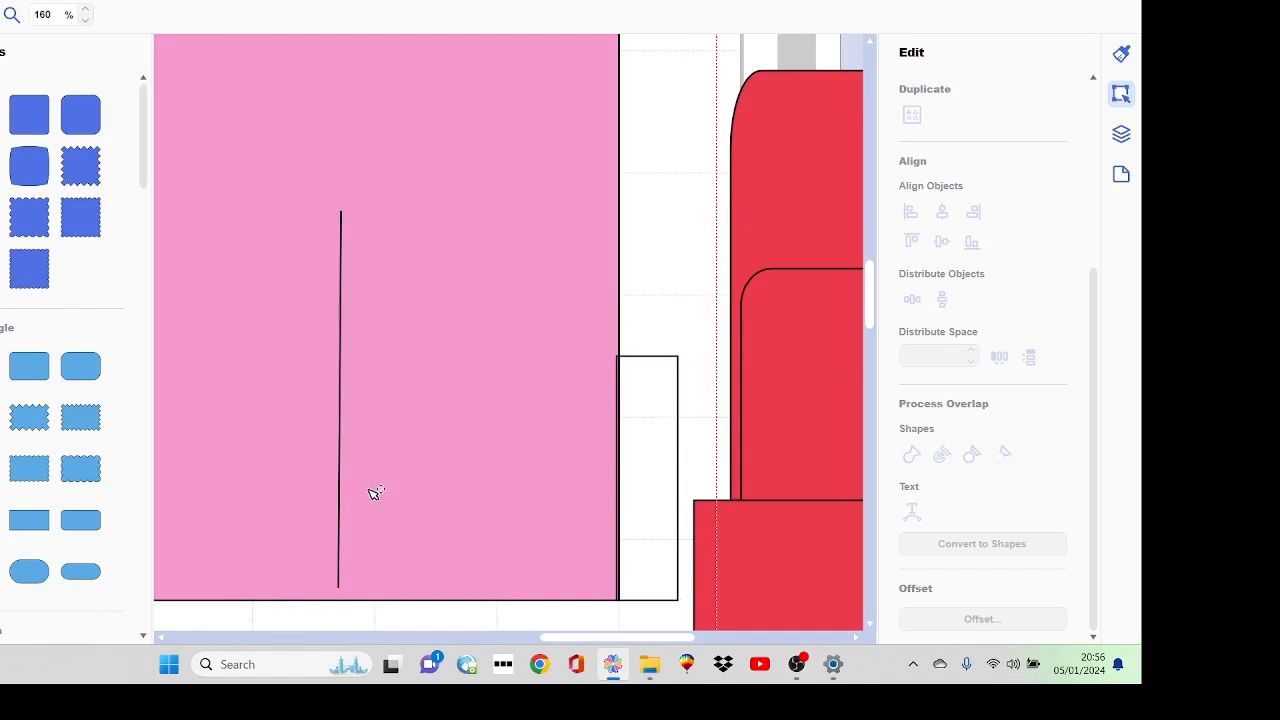
- Move the pink shape left, clear of the vertical line, and close the line's open path
{"action": "left_click", "coordinate": [344, 495]}
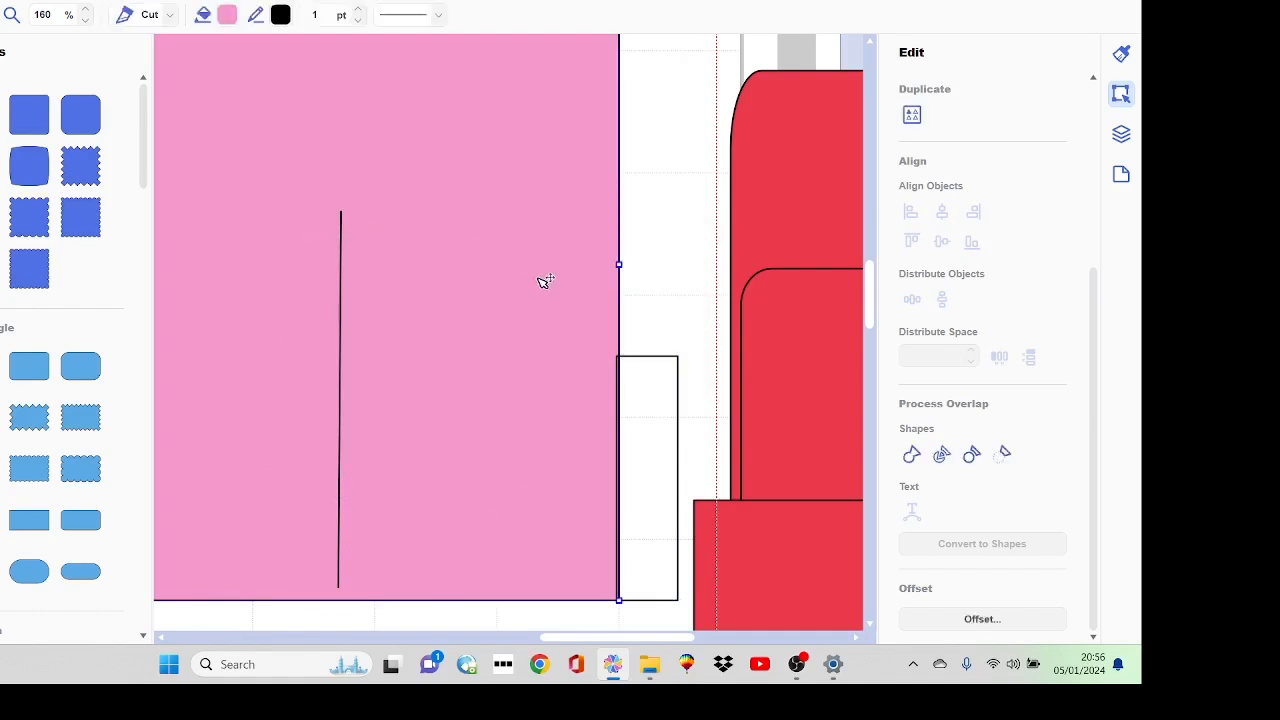
{"action": "left_click_drag", "start_coordinate": [341, 219], "coordinate": [50, 168]}
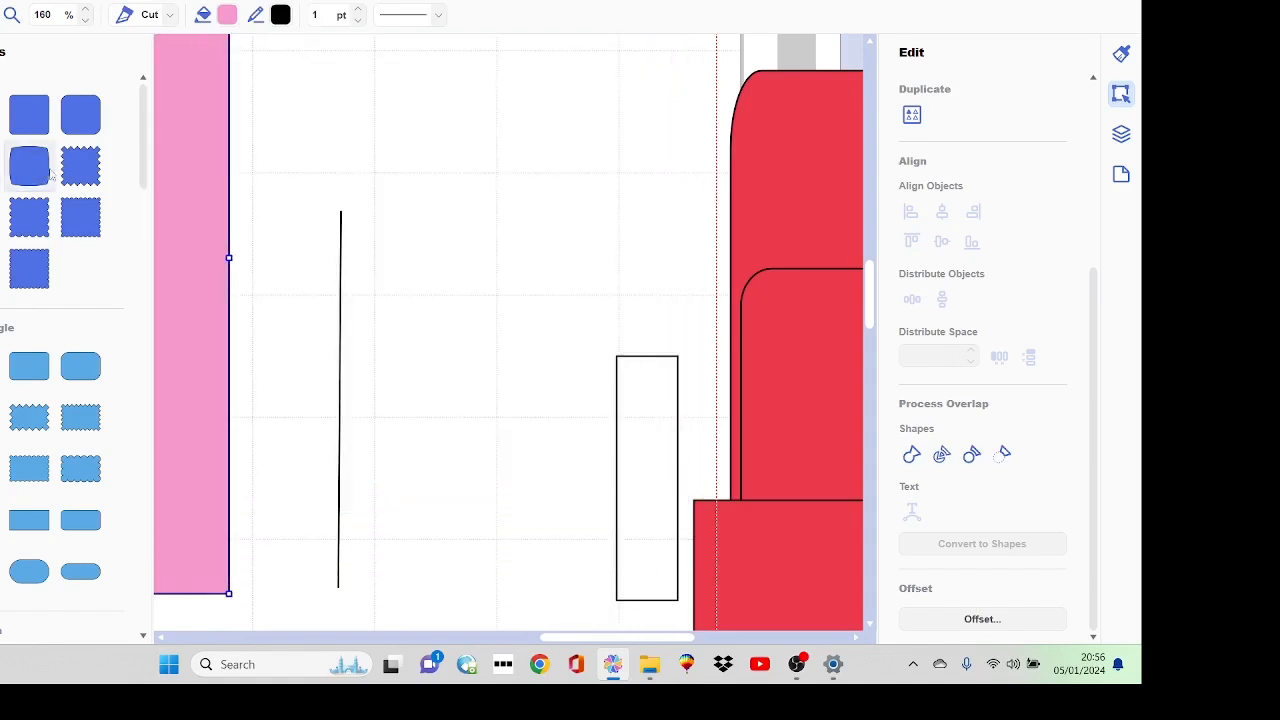
{"action": "left_click", "coordinate": [346, 287]}
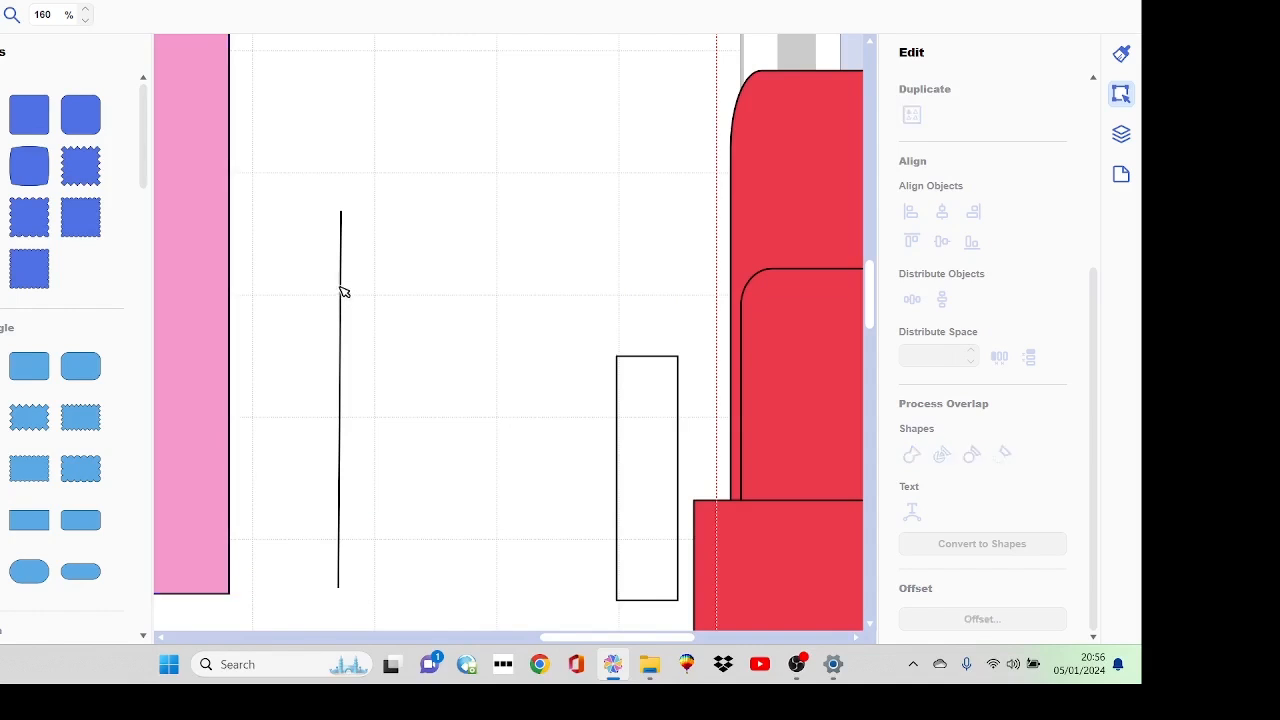
{"action": "left_click", "coordinate": [341, 256]}
{"action": "double_click", "coordinate": [342, 258]}
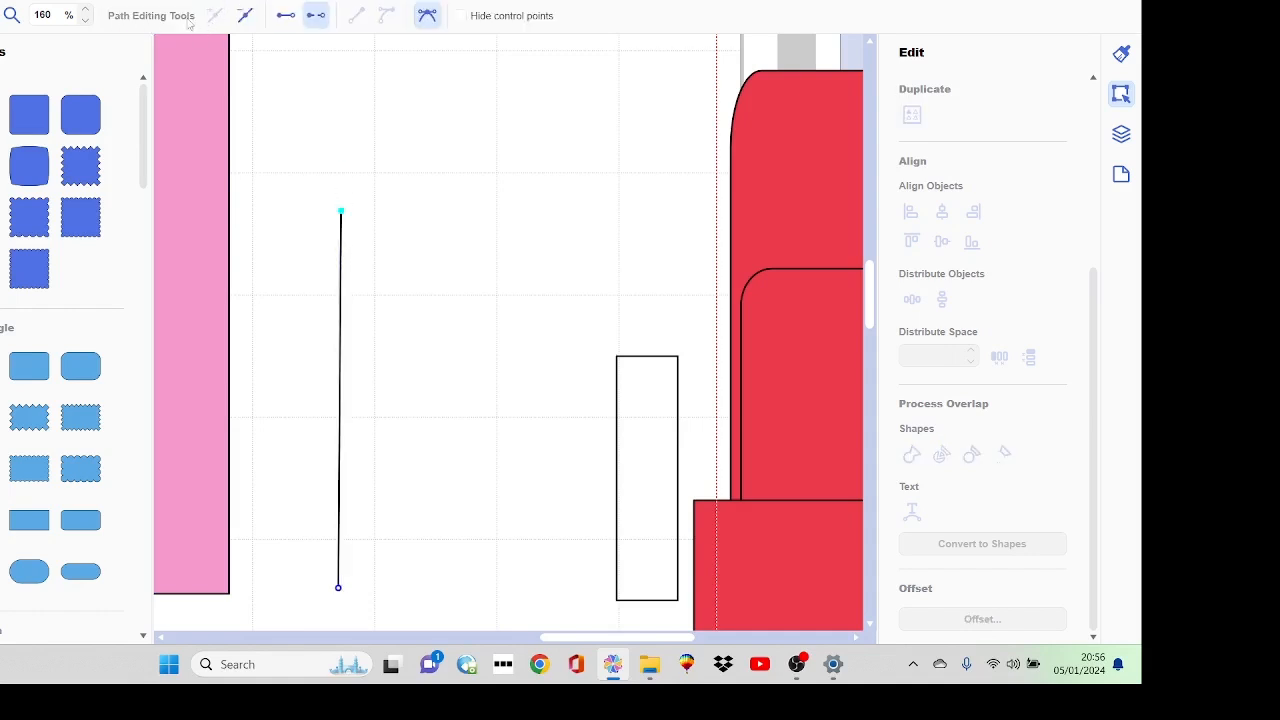
{"action": "left_click", "coordinate": [286, 16]}
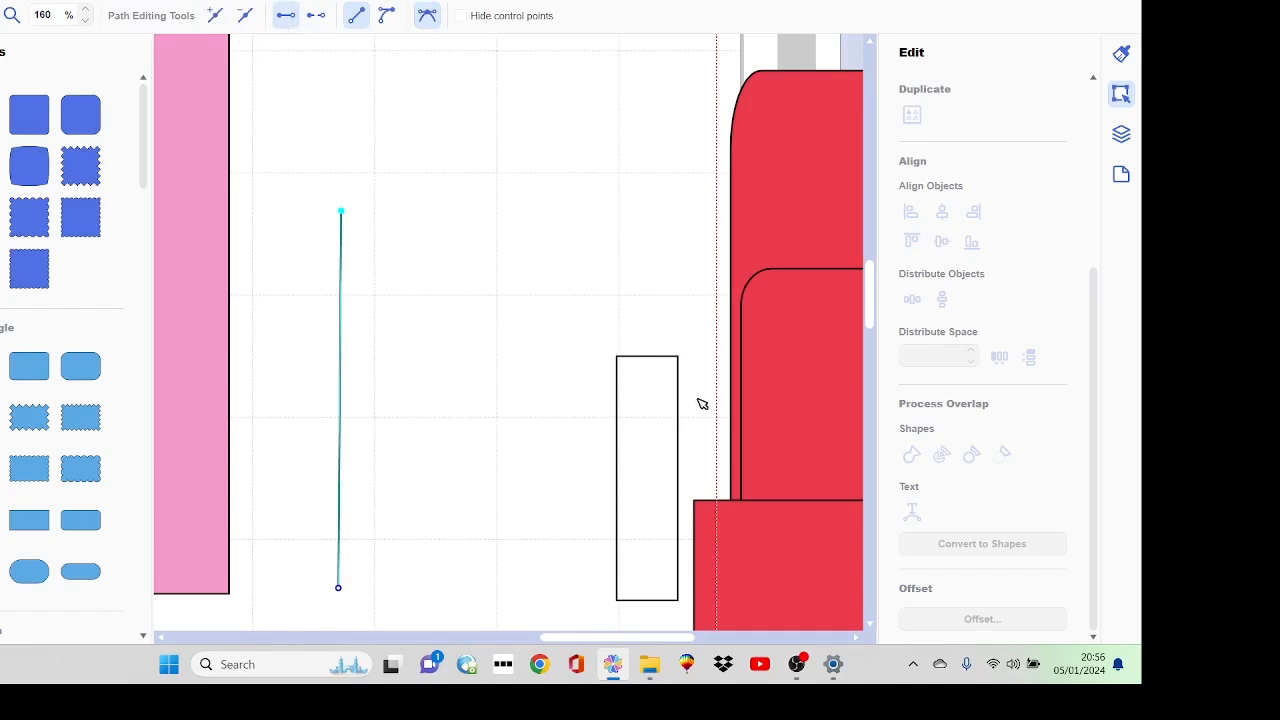
{"action": "left_click", "coordinate": [668, 418]}
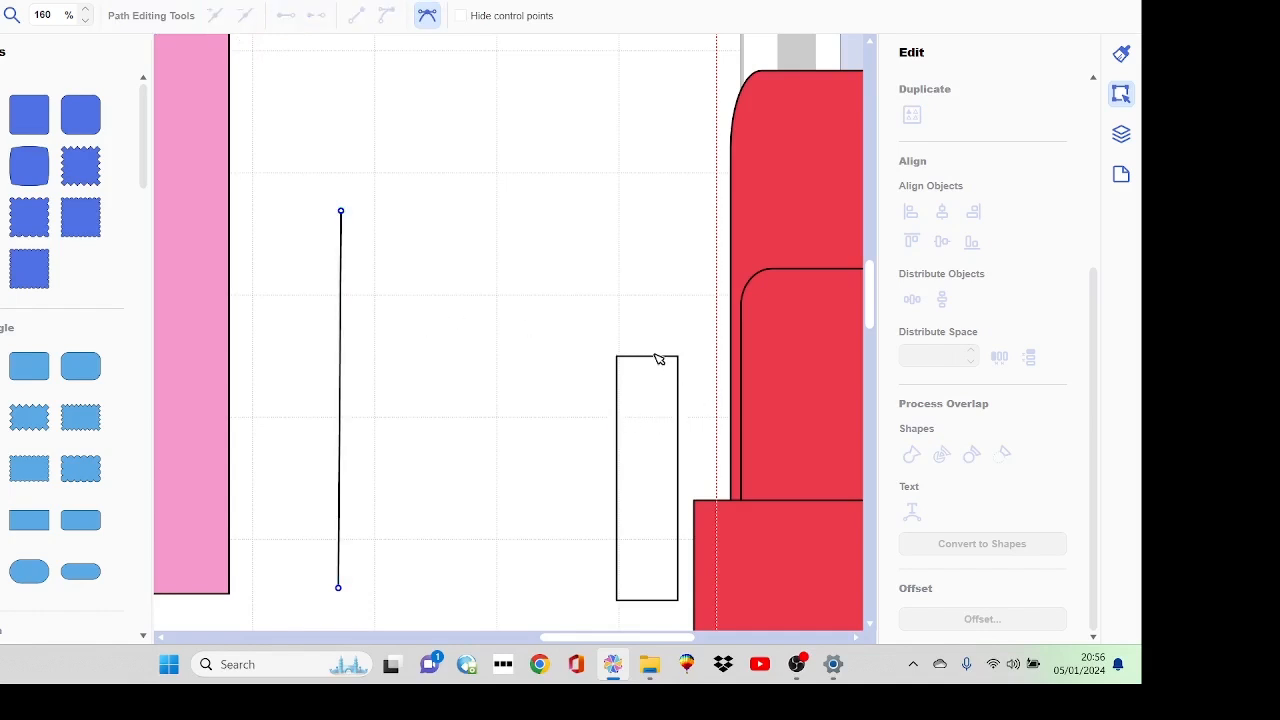
- Try to weld the rectangle with the vertical line by moving it over the line, and undo the attempt
{"action": "left_click_drag", "start_coordinate": [299, 339], "coordinate": [682, 490]}
{"action": "left_click", "coordinate": [660, 426]}
{"action": "left_click_drag", "start_coordinate": [660, 426], "coordinate": [383, 371]}
{"action": "left_click_drag", "start_coordinate": [423, 263], "coordinate": [300, 500]}
{"action": "left_click", "coordinate": [911, 454]}
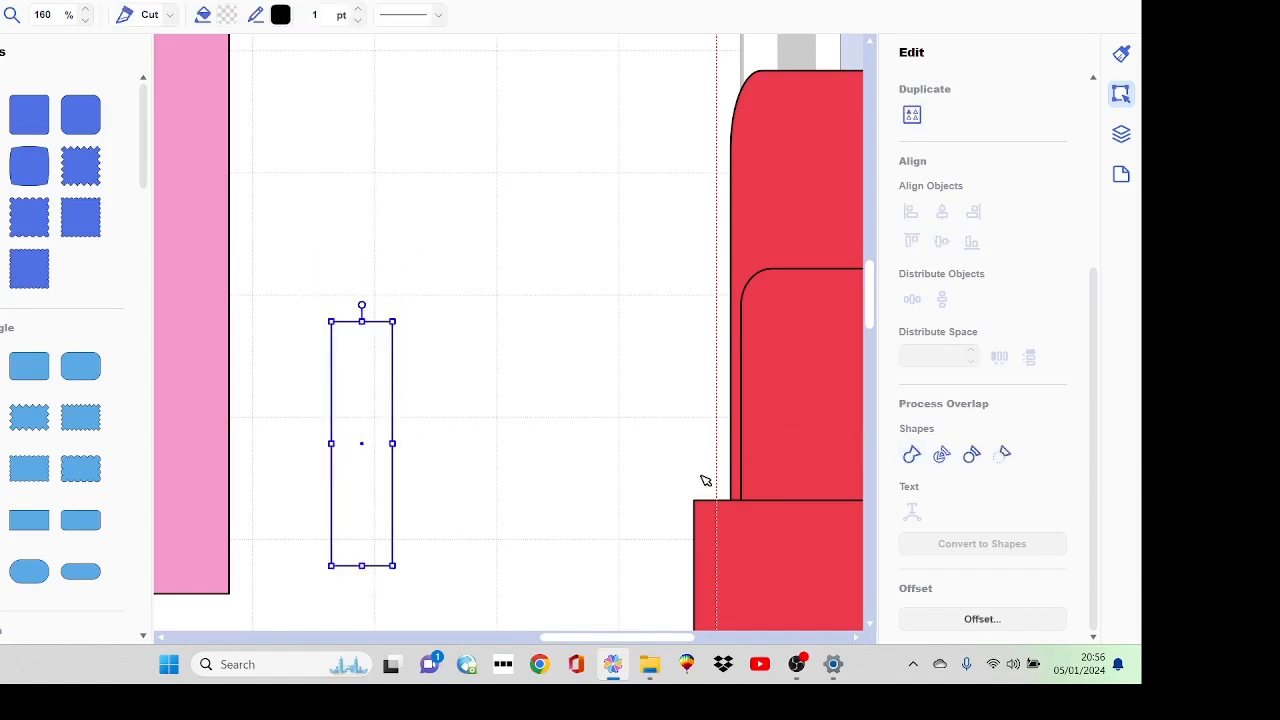
{"action": "left_click", "coordinate": [579, 443]}
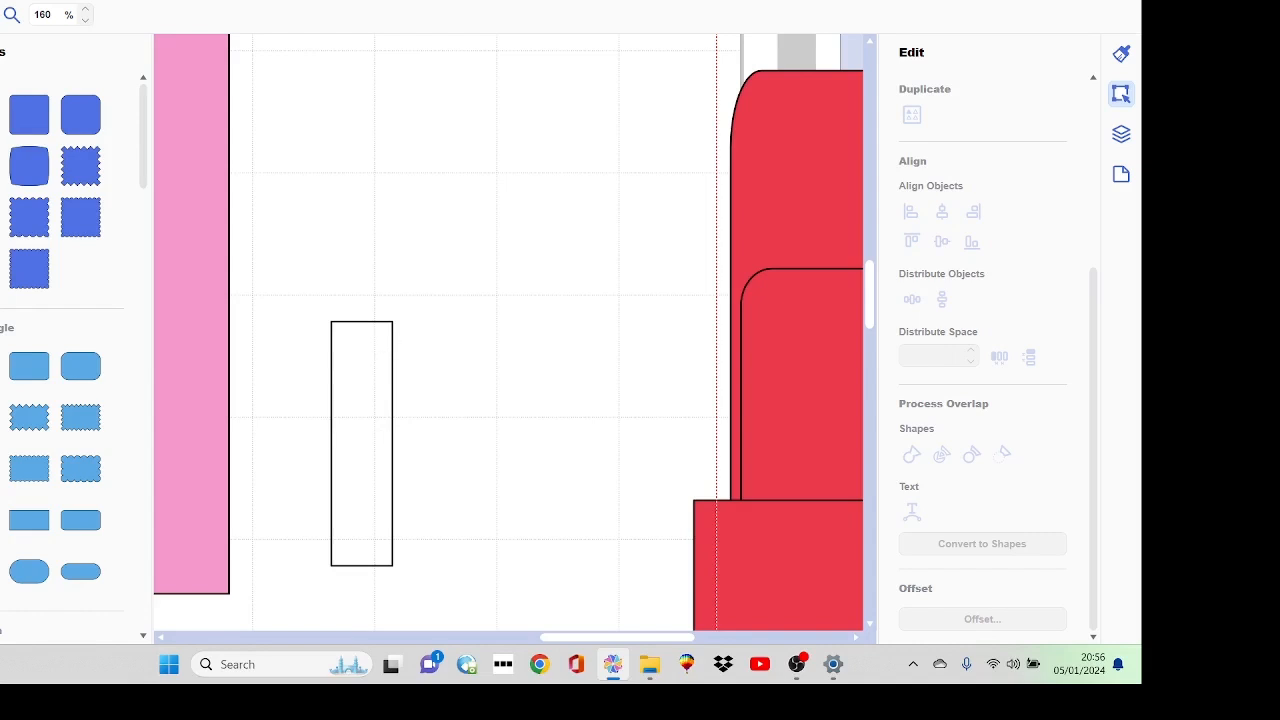
{"action": "left_click", "coordinate": [338, 588]}
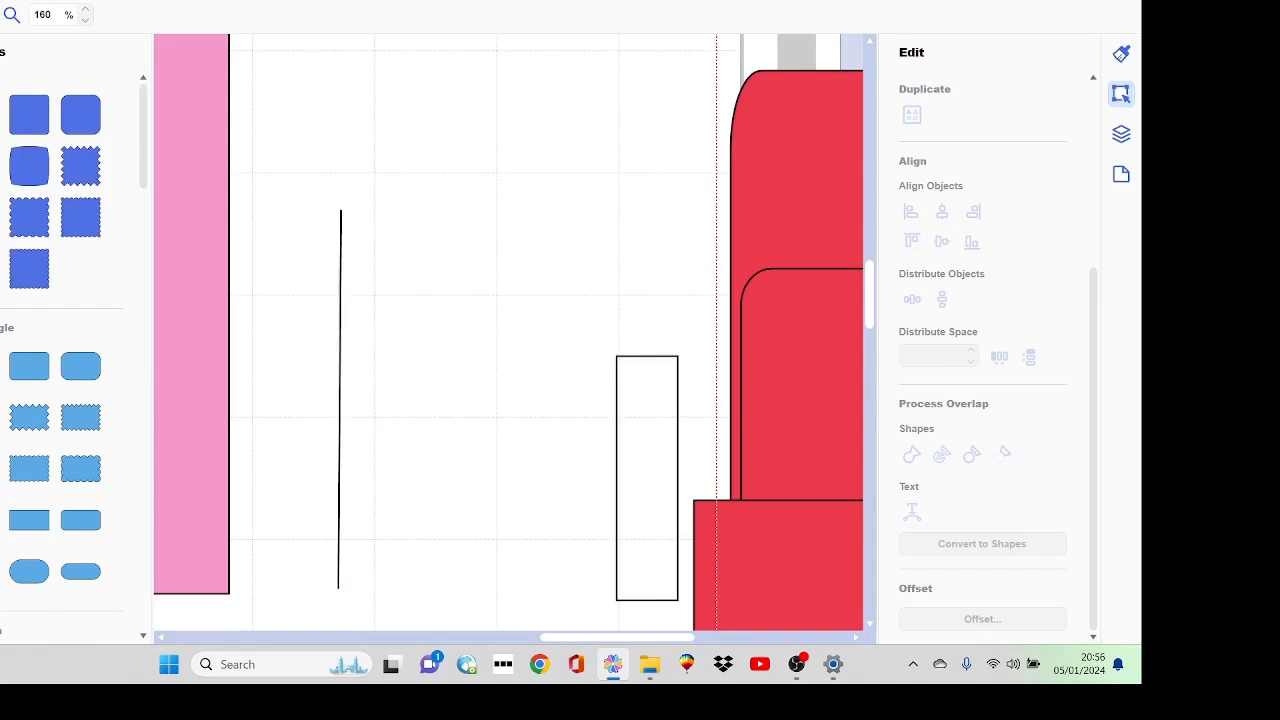
- Open the rectangle's path along its right edge, close it again and leave path editing
{"action": "left_click", "coordinate": [340, 369]}
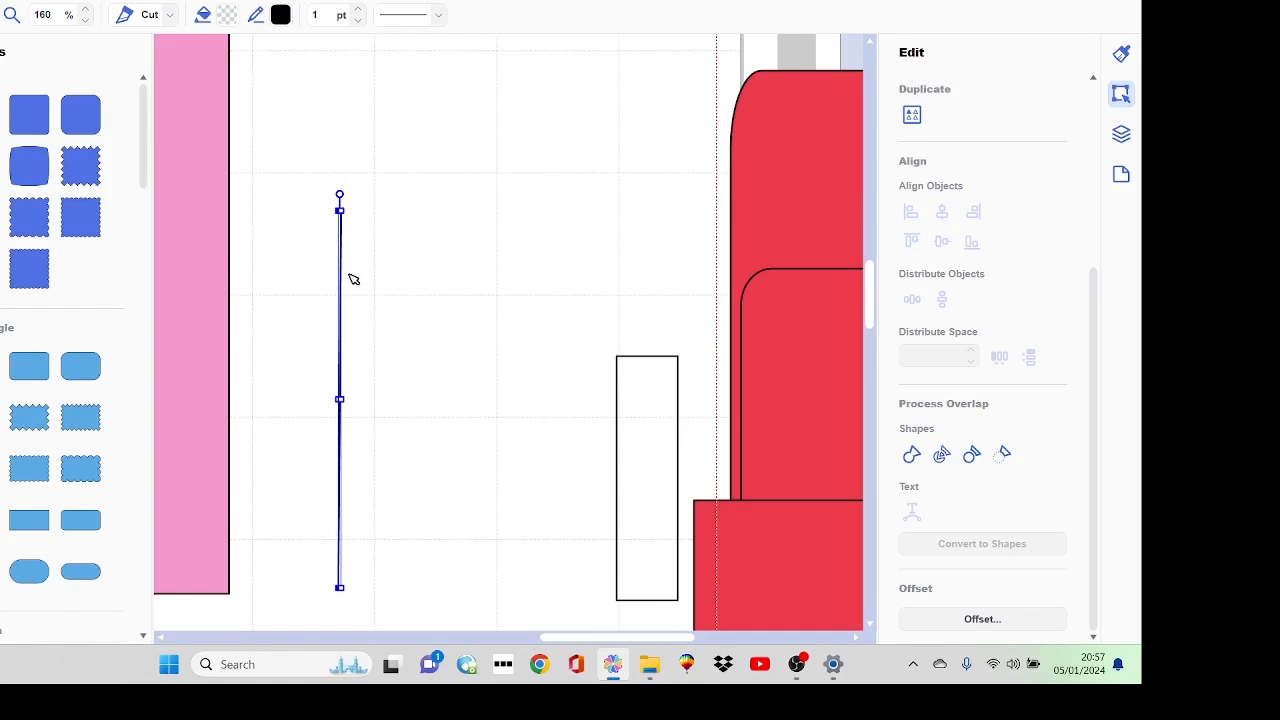
{"action": "left_click", "coordinate": [658, 385]}
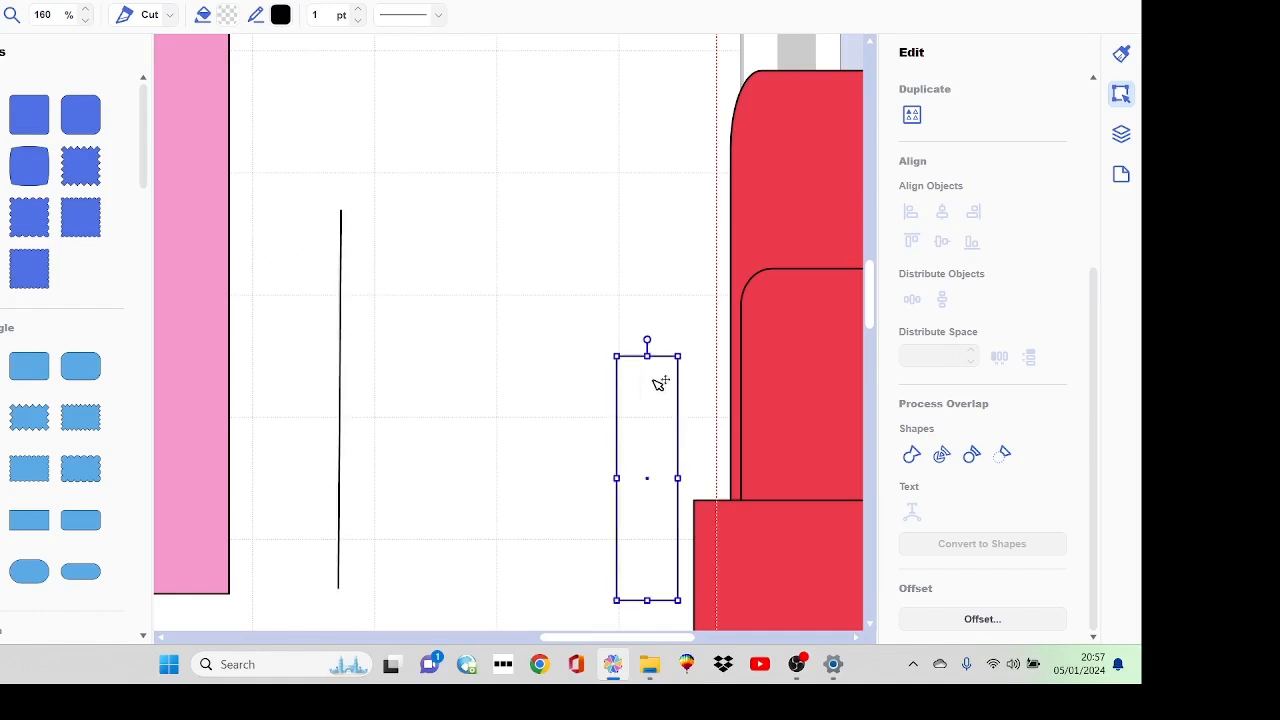
{"action": "double_click", "coordinate": [657, 385]}
{"action": "left_click", "coordinate": [657, 385]}
{"action": "double_click", "coordinate": [658, 385]}
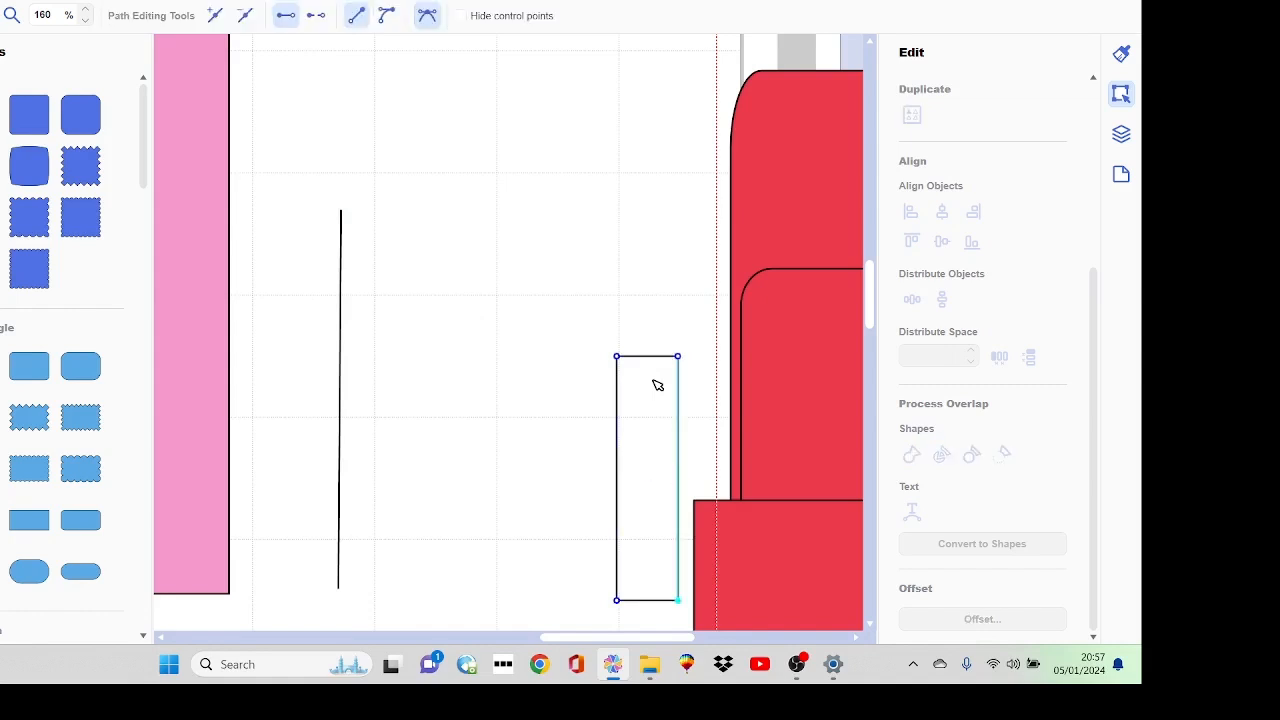
{"action": "left_click", "coordinate": [316, 15]}
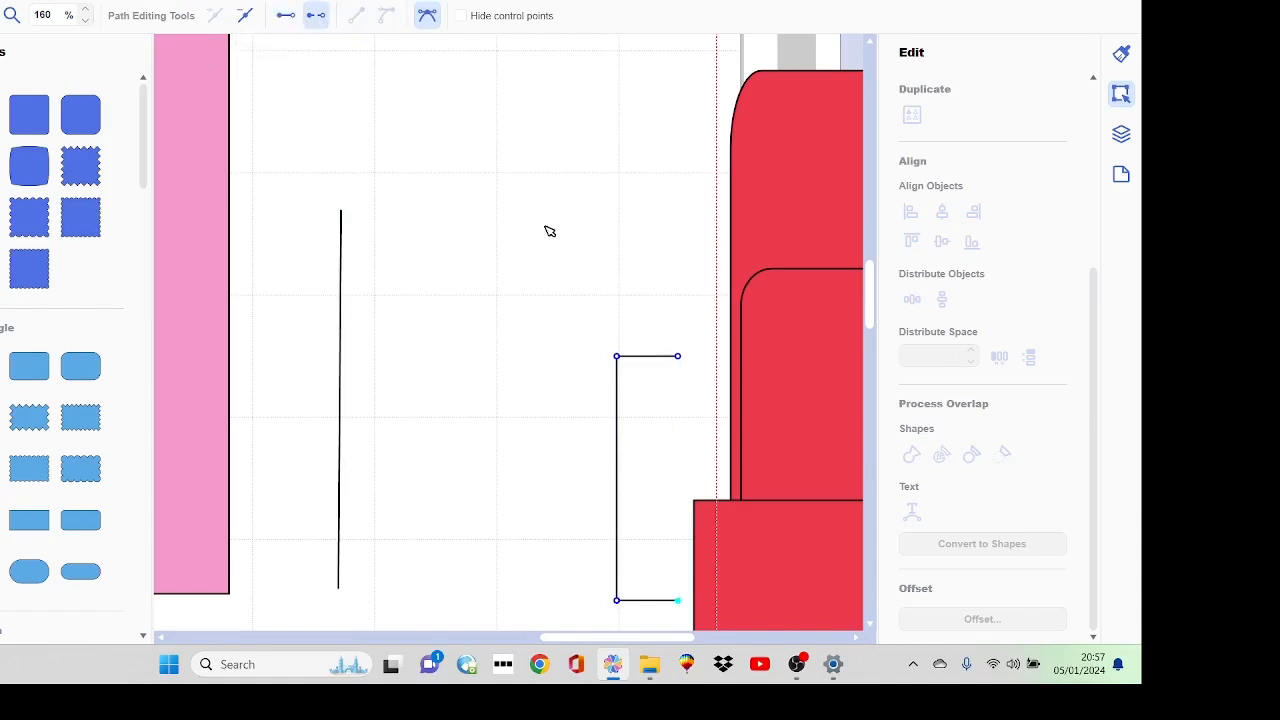
{"action": "left_click", "coordinate": [682, 357]}
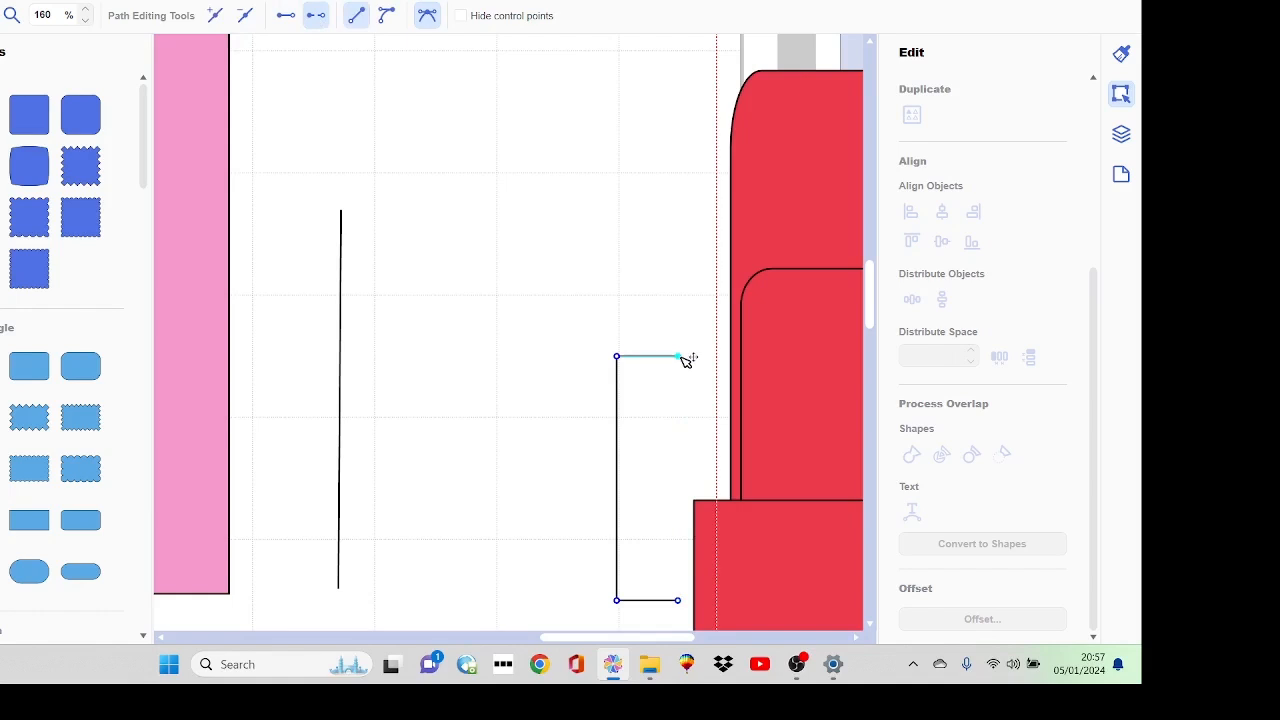
{"action": "left_click", "coordinate": [286, 15]}
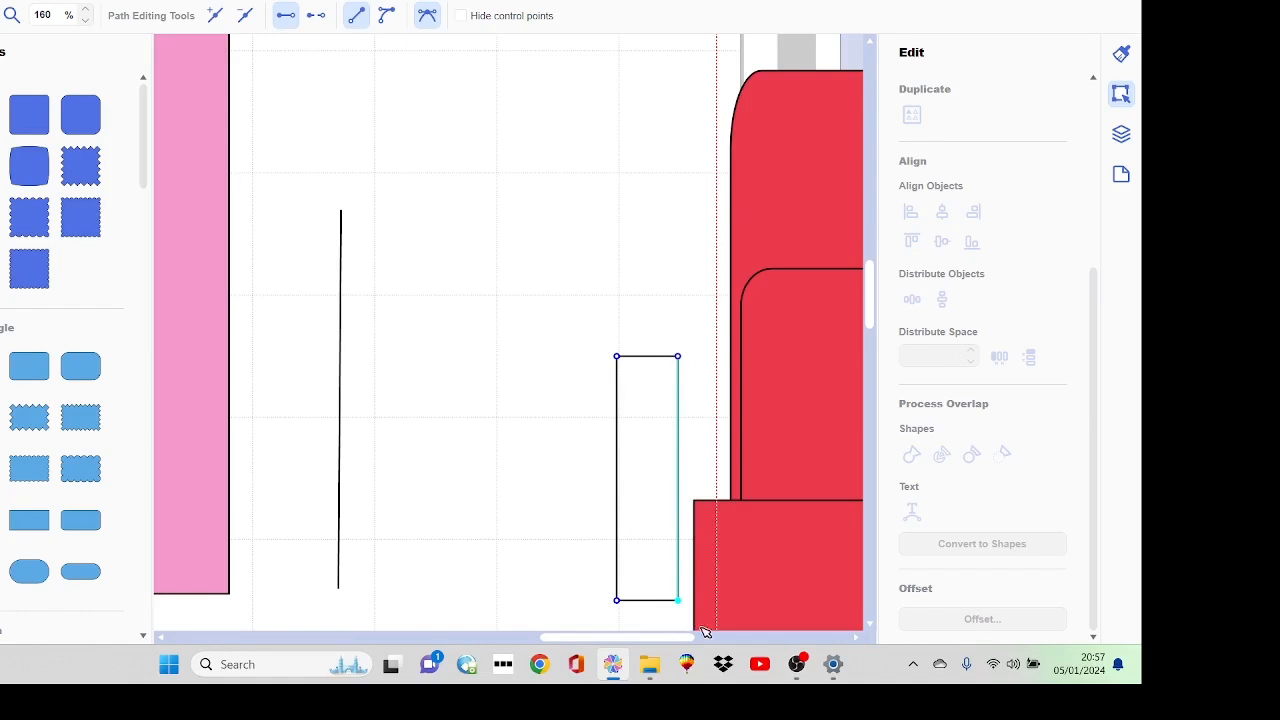
{"action": "left_click_drag", "start_coordinate": [320, 412], "coordinate": [397, 473]}
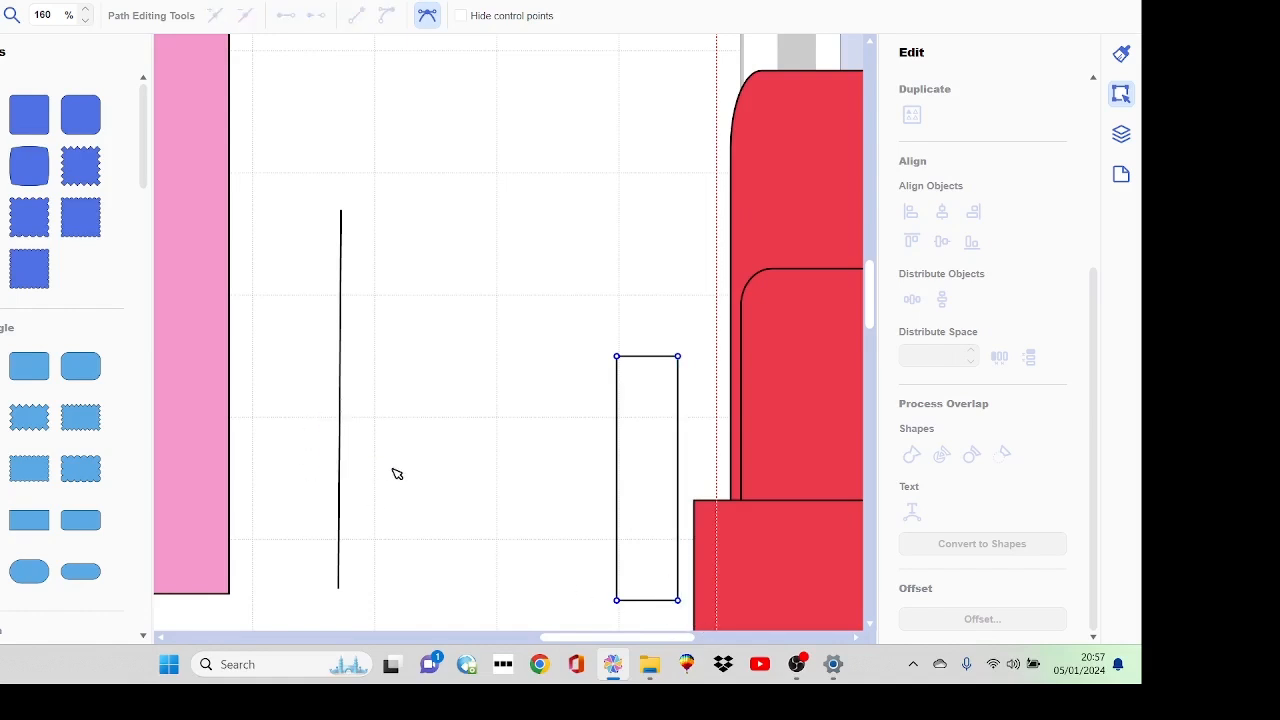
{"action": "left_click_drag", "start_coordinate": [366, 212], "coordinate": [283, 420]}
{"action": "left_click_drag", "start_coordinate": [318, 172], "coordinate": [506, 632]}
{"action": "left_click", "coordinate": [397, 621]}
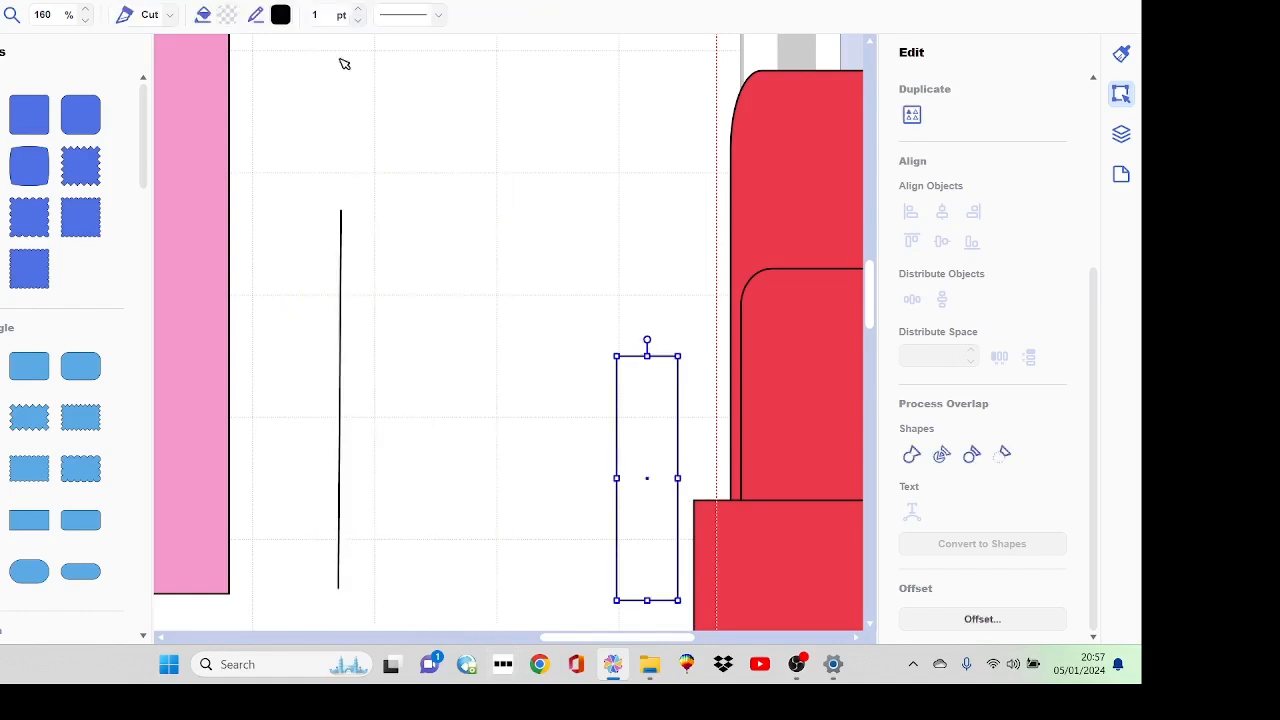
- Delete the vertical line between the pink shape and the rectangle
{"action": "left_click", "coordinate": [85, 21]}
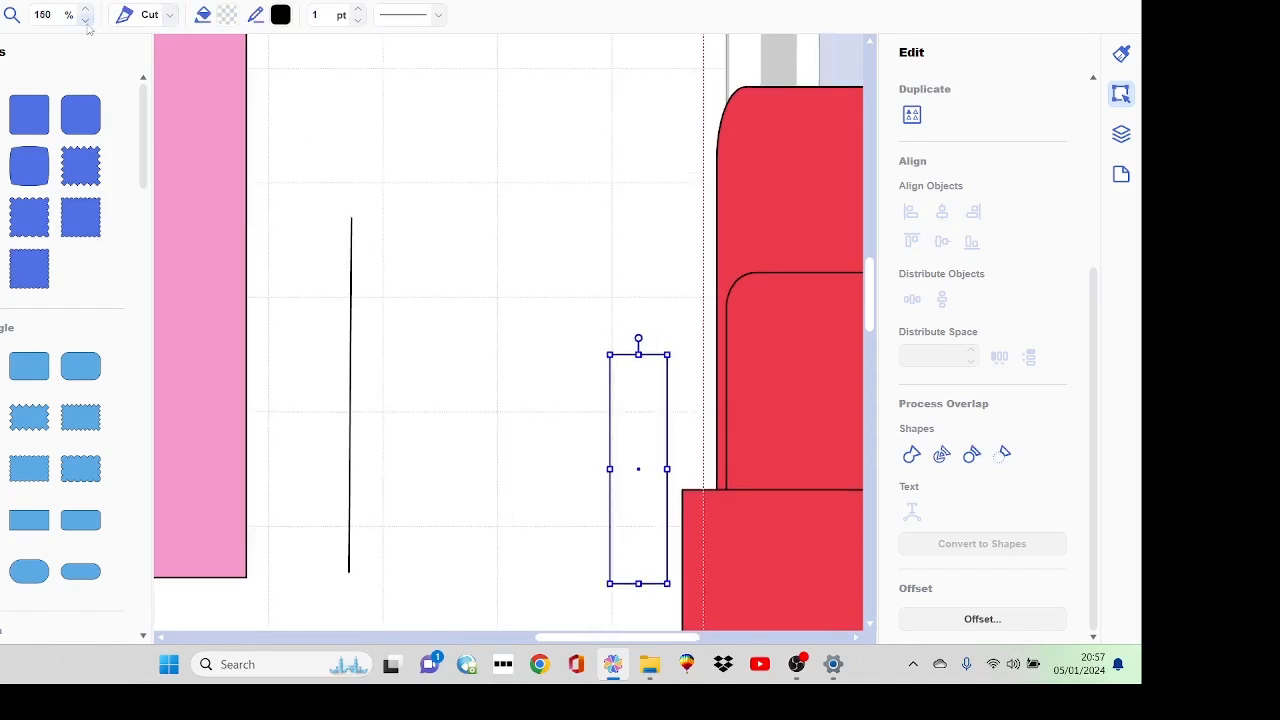
{"action": "left_click", "coordinate": [85, 21]}
{"action": "left_click", "coordinate": [85, 21]}
{"action": "left_click", "coordinate": [85, 21]}
{"action": "left_click", "coordinate": [450, 472]}
{"action": "left_click_drag", "start_coordinate": [344, 571], "coordinate": [463, 358]}
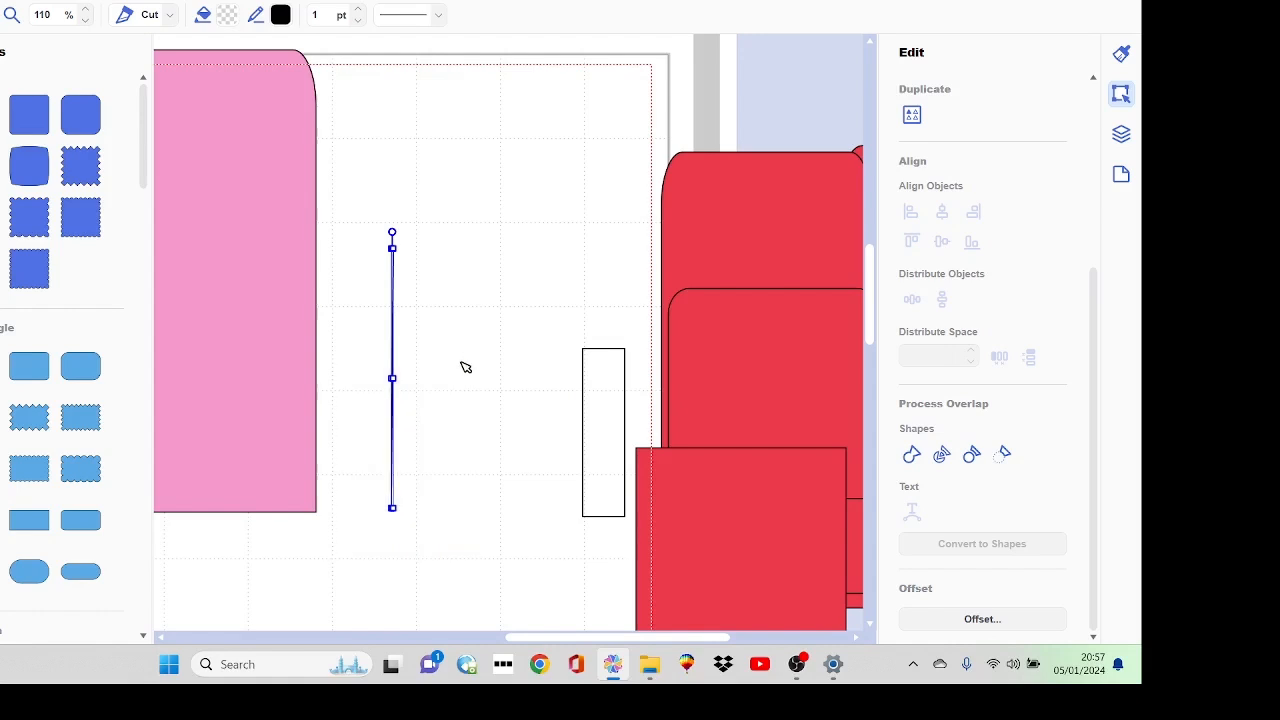
{"action": "key", "text": "Delete"}
- Move the pink shape back against the rectangle's left edge and align both along their bottom edges
{"action": "left_click", "coordinate": [266, 277]}
{"action": "left_click_drag", "start_coordinate": [266, 277], "coordinate": [528, 272]}
{"action": "left_click", "coordinate": [505, 546]}
{"action": "left_click_drag", "start_coordinate": [503, 543], "coordinate": [619, 494]}
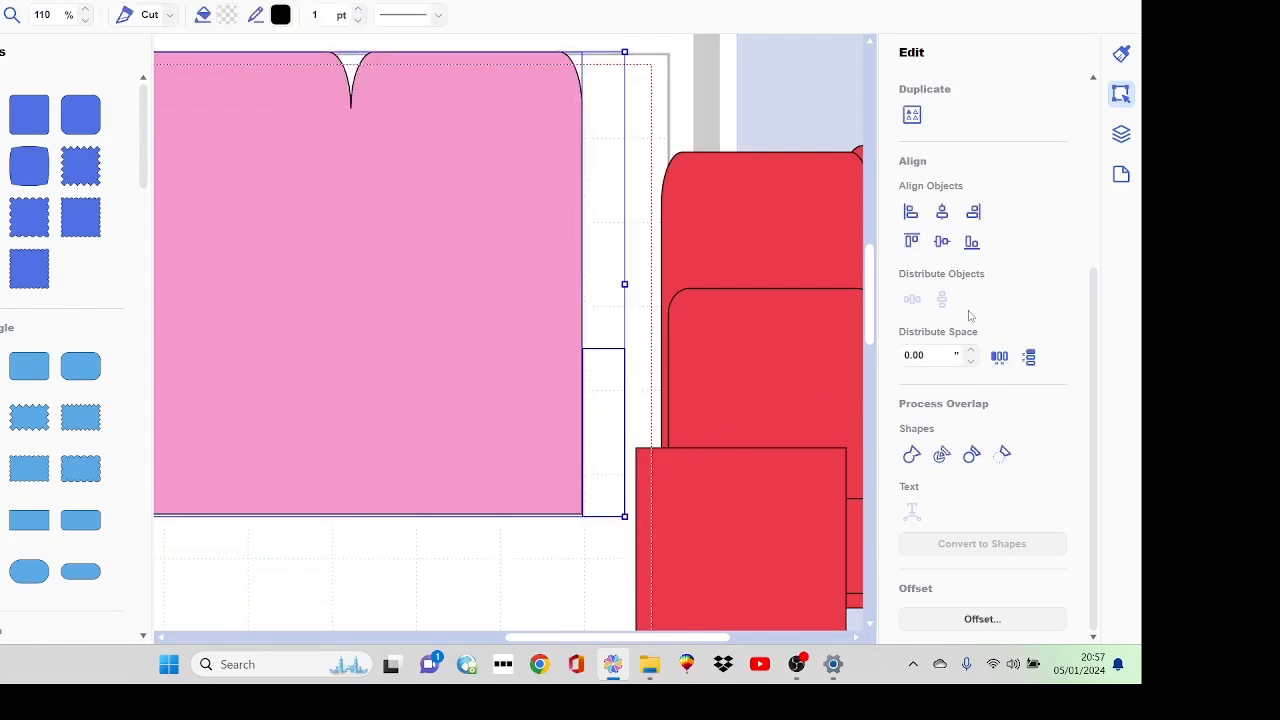
{"action": "left_click", "coordinate": [972, 243]}
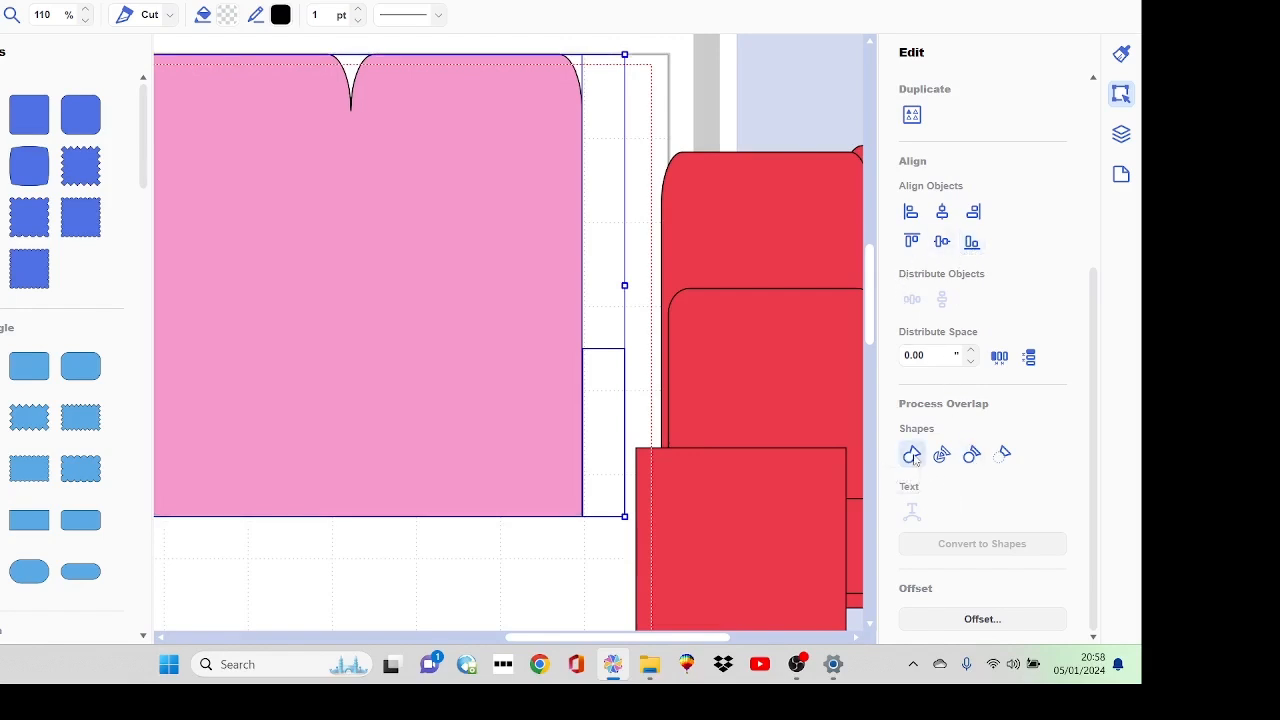
{"action": "left_click", "coordinate": [540, 565]}
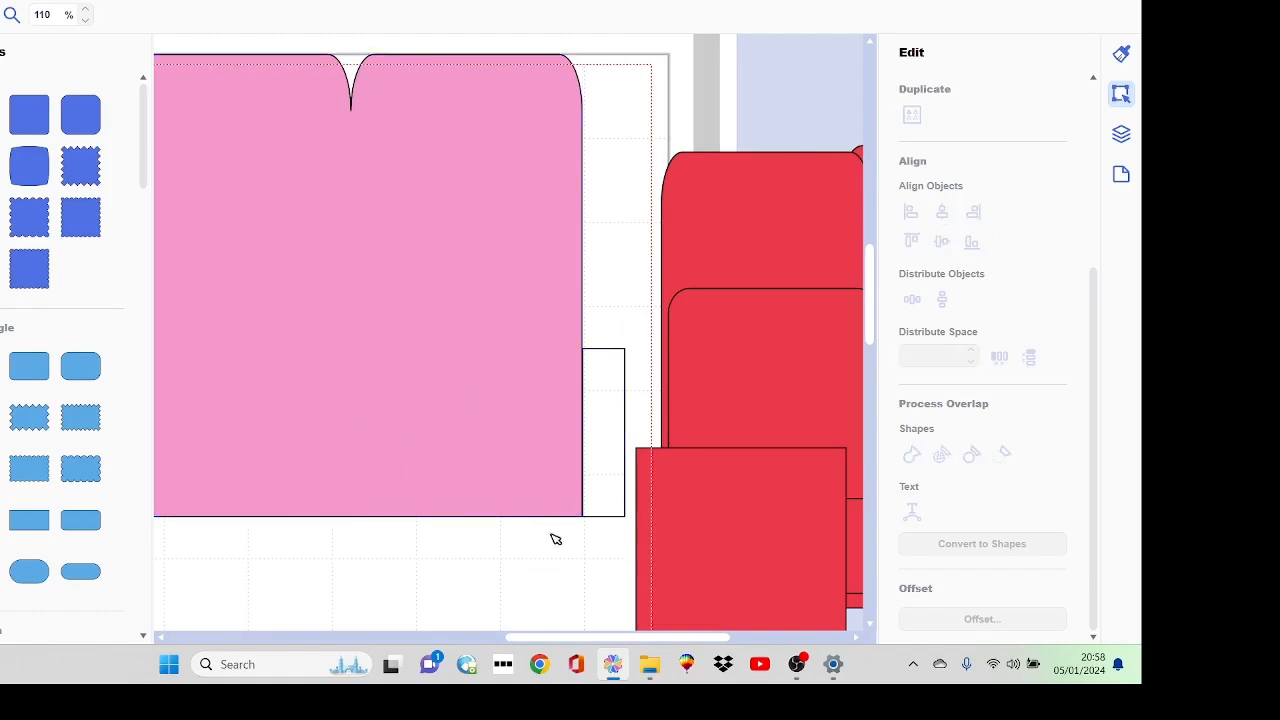
- Nudge the tab rectangle slightly left to overlap the pink shape and weld the two together
{"action": "left_click", "coordinate": [614, 450]}
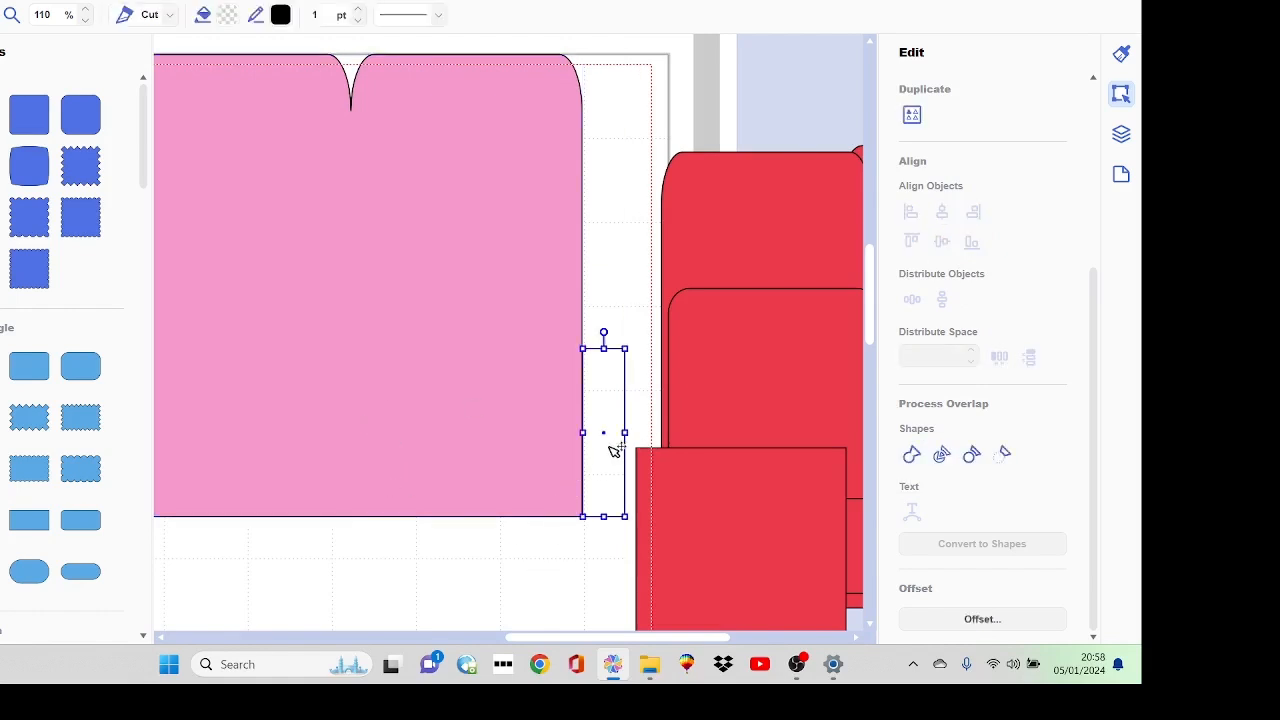
{"action": "key", "text": "Left"}
{"action": "key", "text": "Left"}
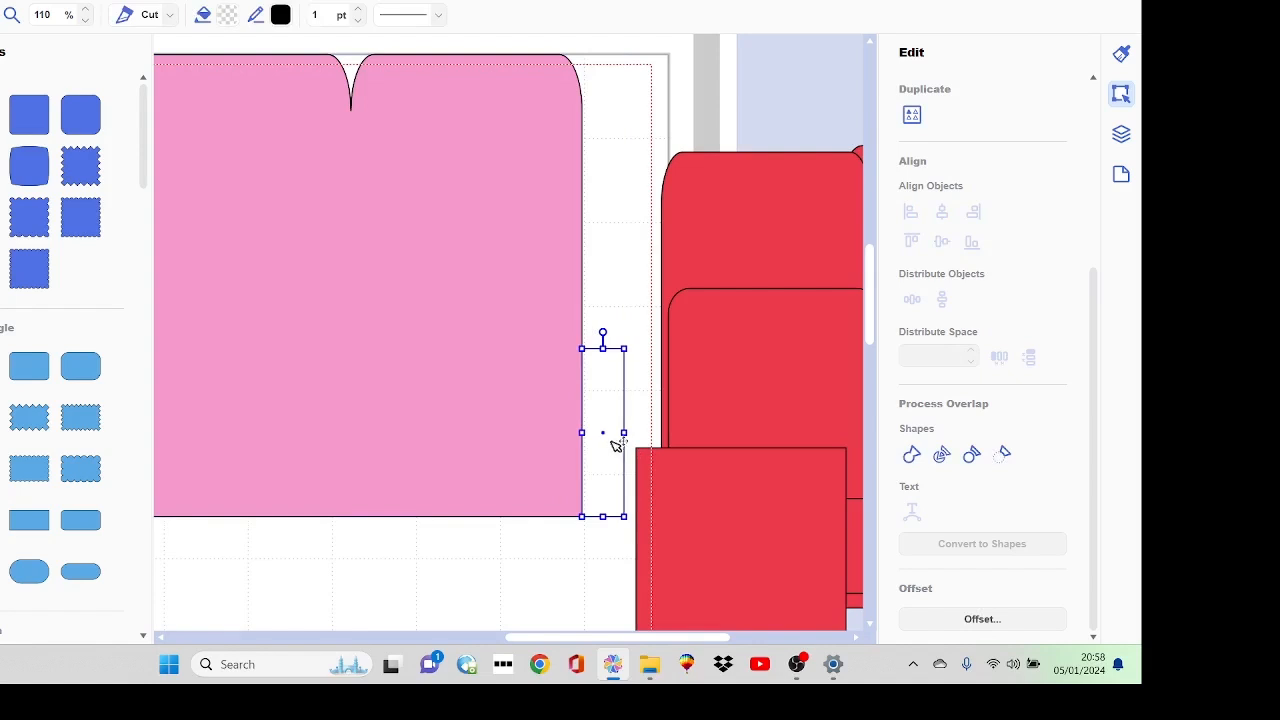
{"action": "left_click_drag", "start_coordinate": [563, 545], "coordinate": [610, 495]}
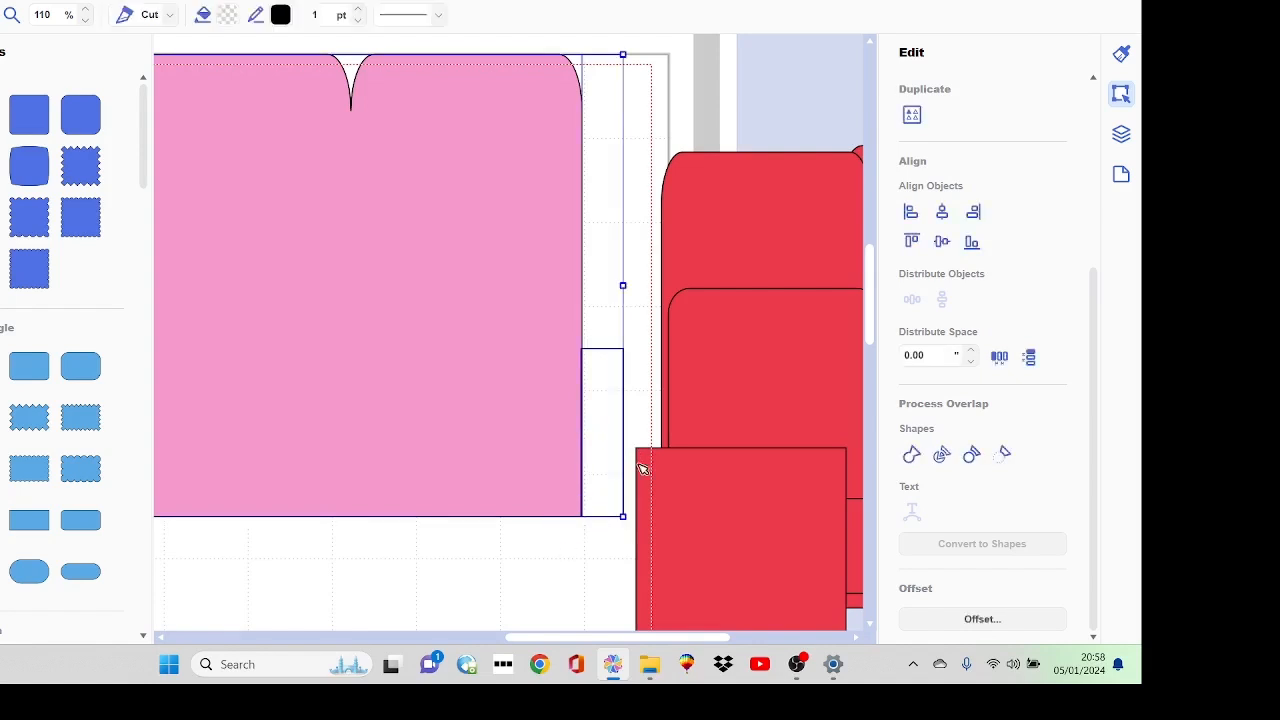
{"action": "left_click", "coordinate": [912, 455]}
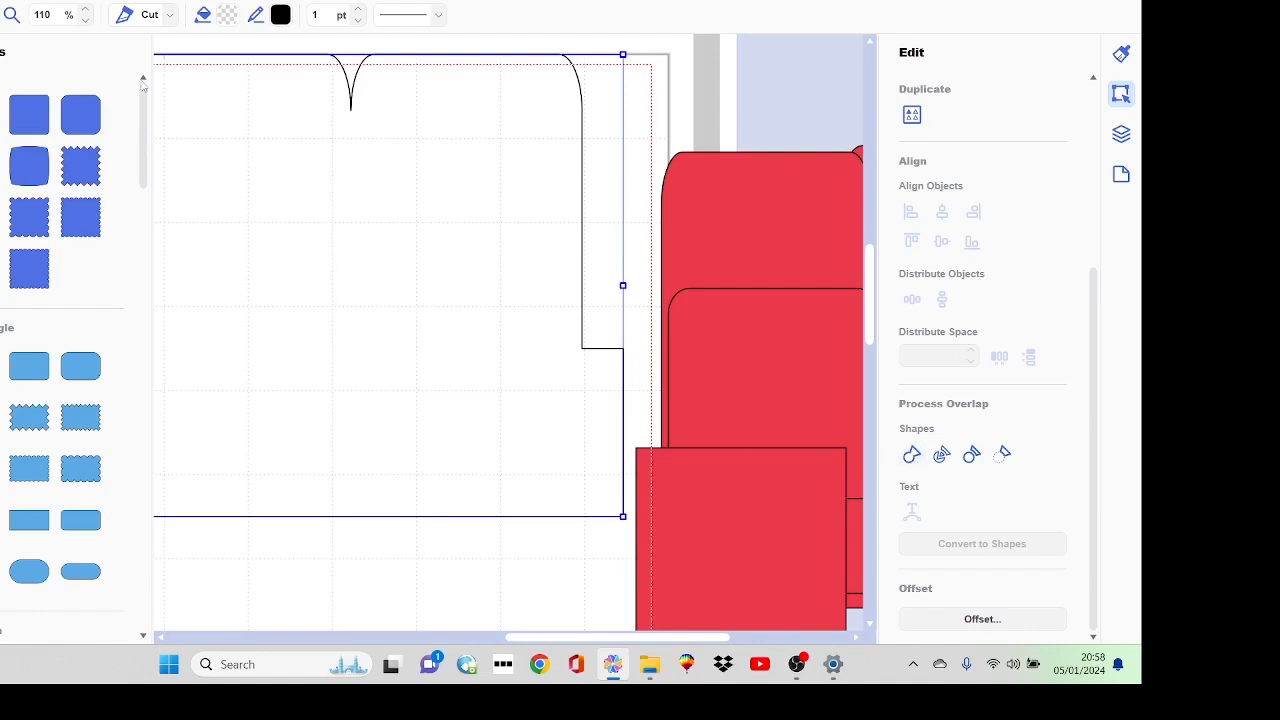
- Fill the welded box shape with light pink
{"action": "left_click", "coordinate": [226, 17]}
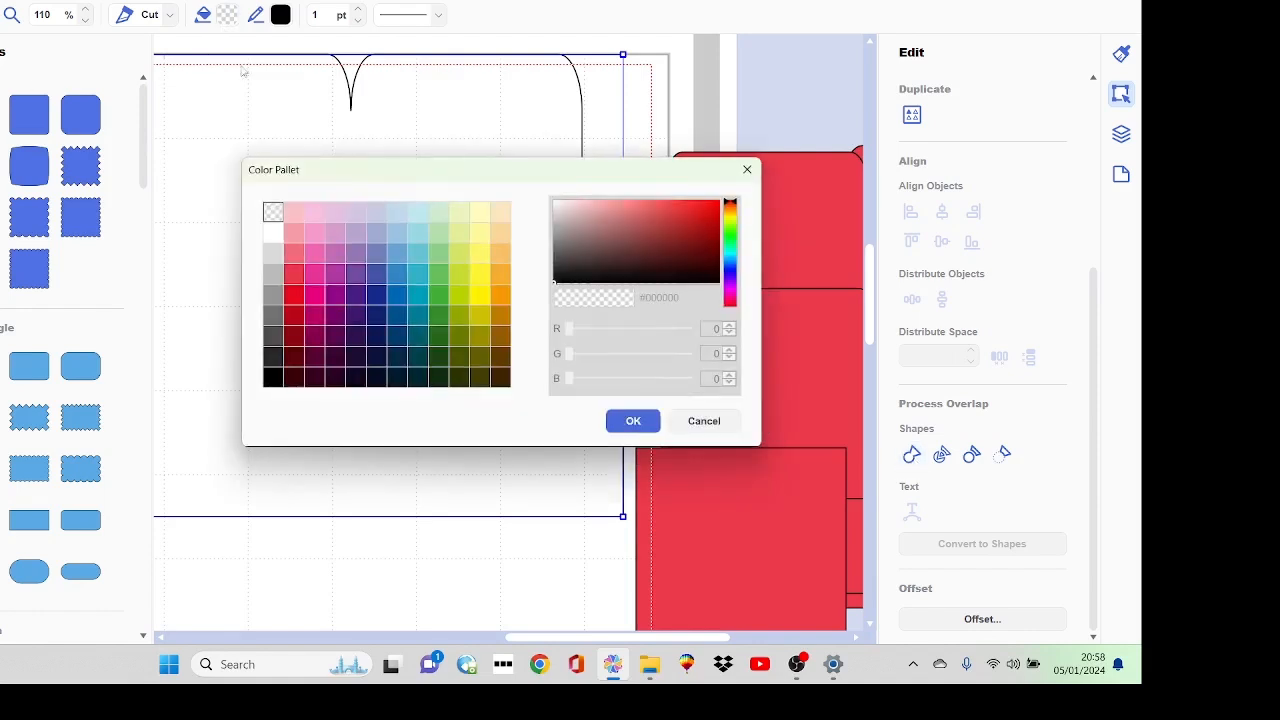
{"action": "left_click", "coordinate": [321, 233]}
{"action": "left_click", "coordinate": [633, 421]}
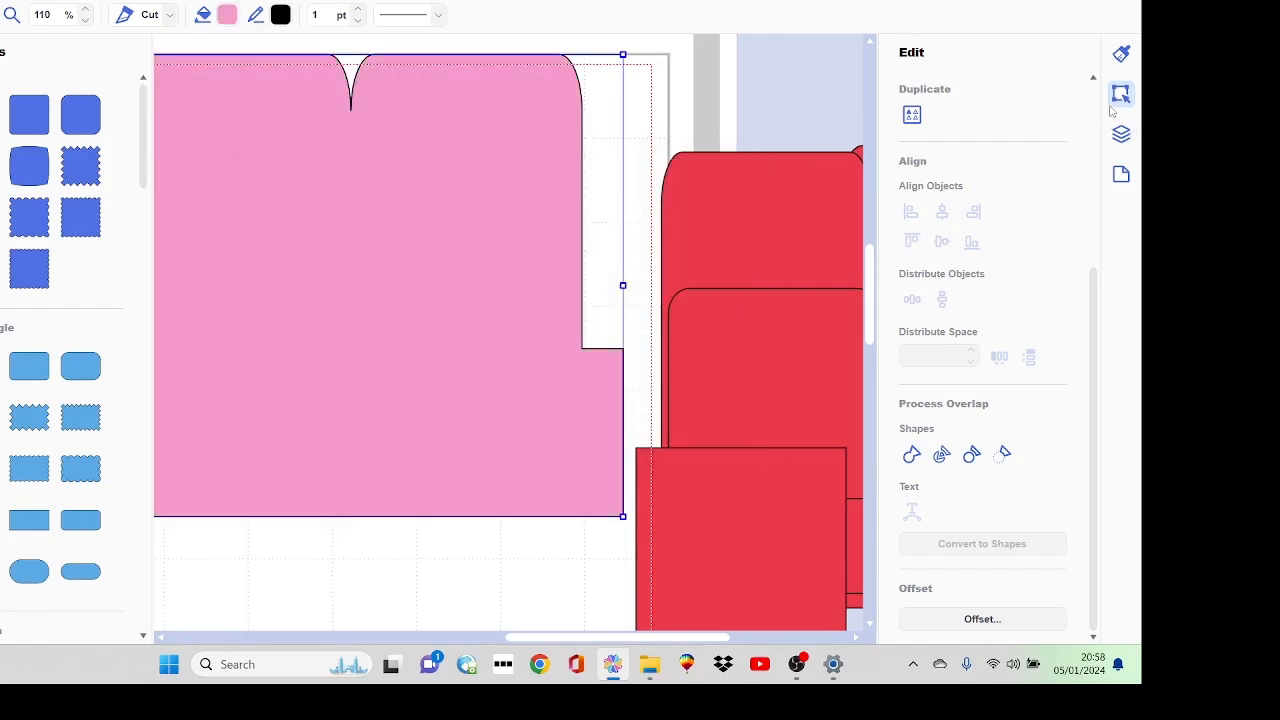
- Set the pink shape's X position to 0 inches and lock its layer
{"action": "scroll", "coordinate": [1100, 106], "scroll_direction": "up", "scroll_amount": 3}
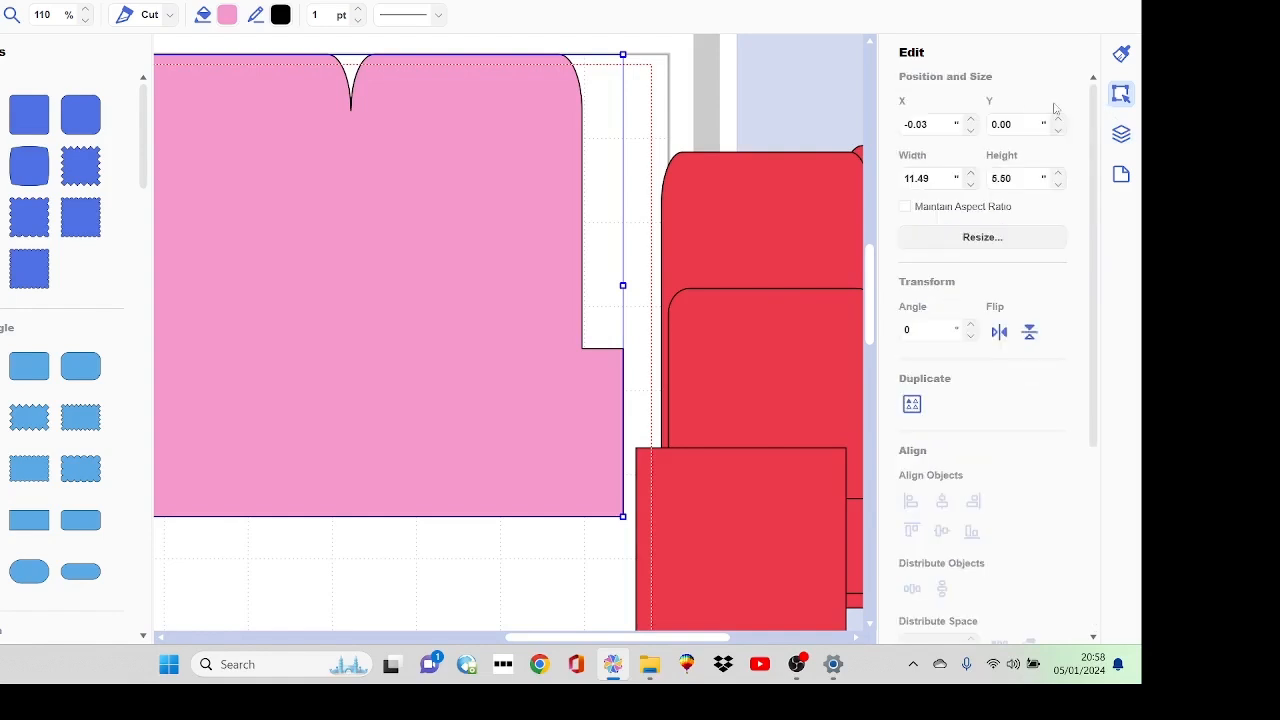
{"action": "left_click", "coordinate": [915, 127]}
{"action": "type", "text": "0"}
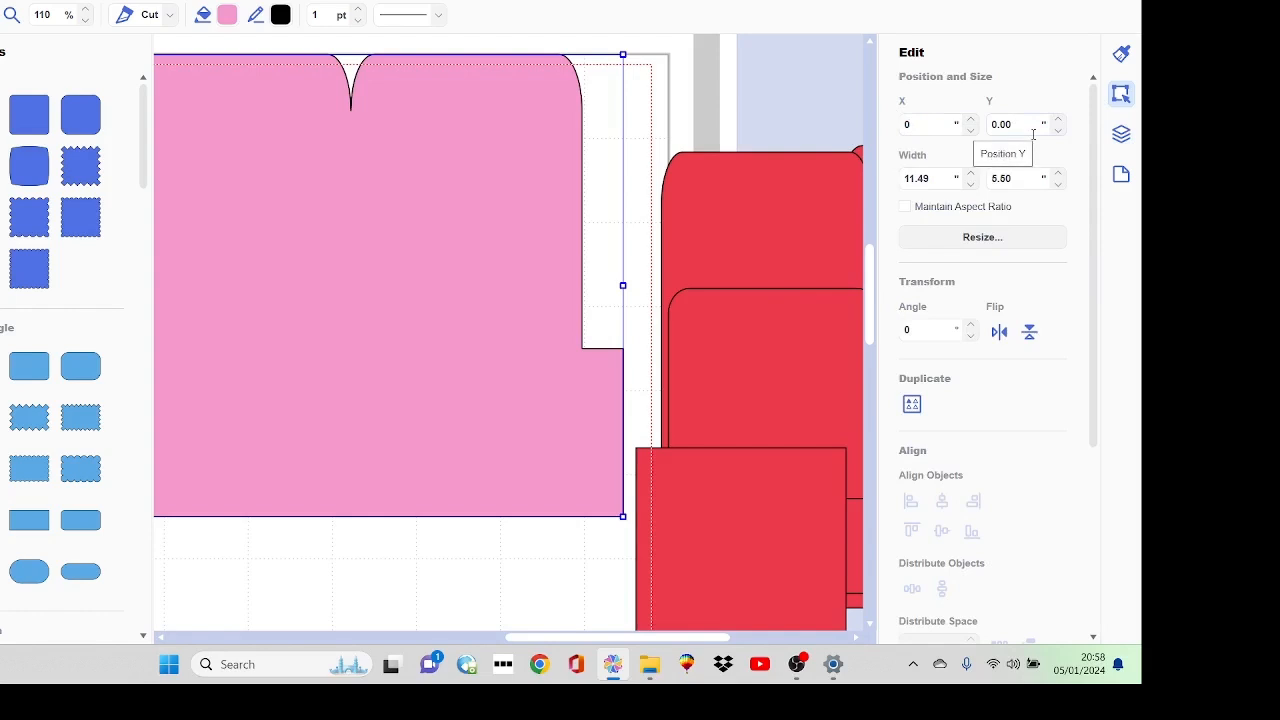
{"action": "key", "text": "Return"}
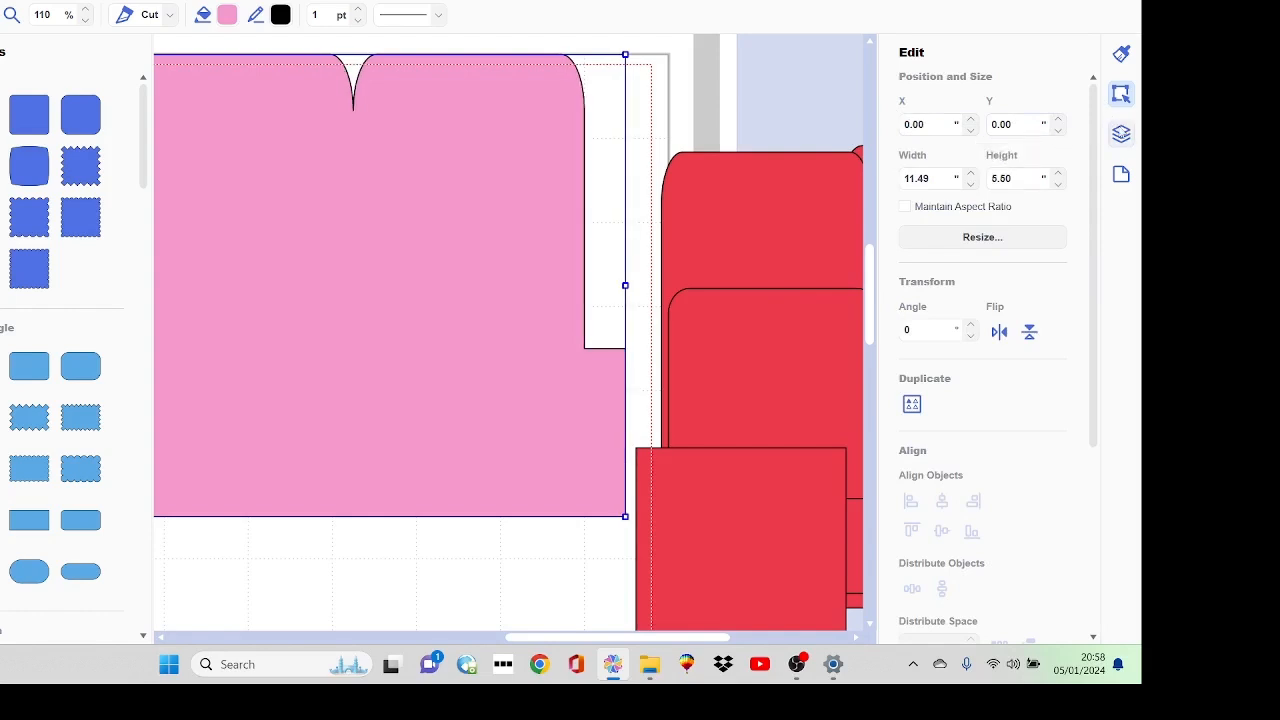
{"action": "left_click", "coordinate": [1121, 134]}
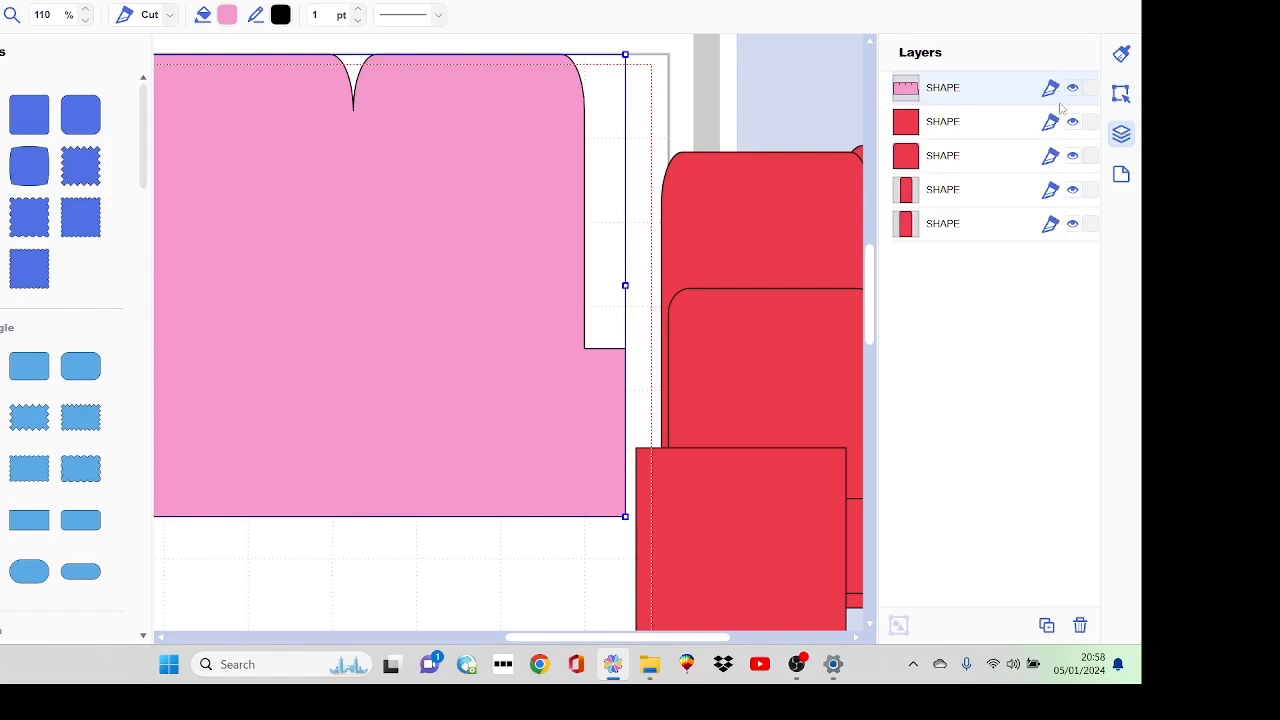
{"action": "left_click", "coordinate": [1089, 89]}
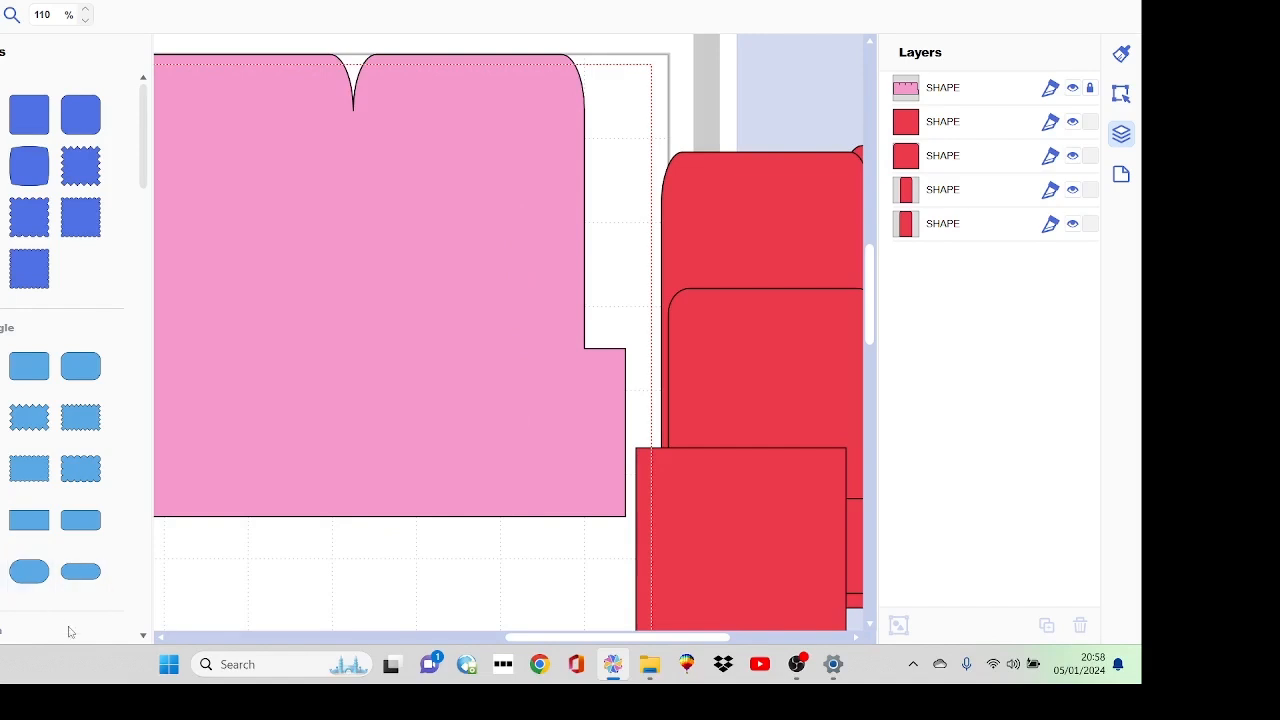
- Draw a horizontal line about 10.25" long across the middle of the pink panels
{"action": "left_click", "coordinate": [169, 641]}
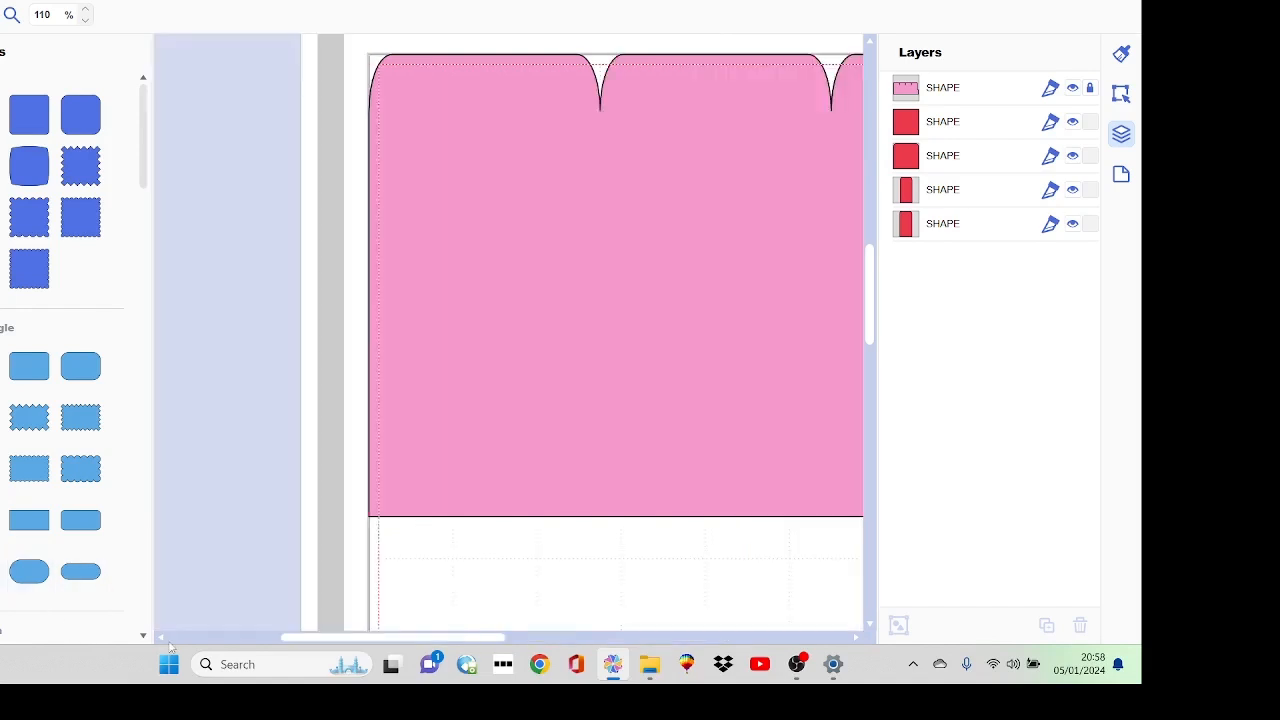
{"action": "left_click", "coordinate": [856, 638]}
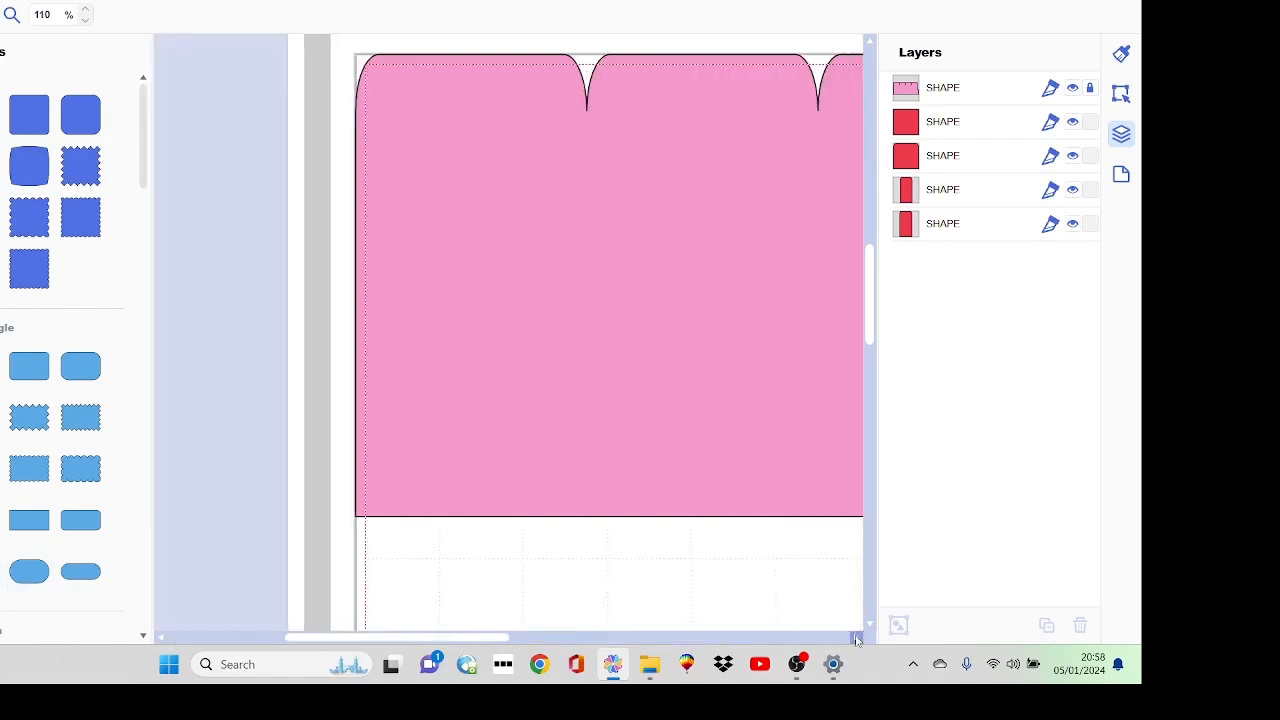
{"action": "left_click", "coordinate": [856, 639]}
{"action": "left_click", "coordinate": [856, 639]}
{"action": "left_click", "coordinate": [856, 639]}
{"action": "left_click", "coordinate": [856, 639]}
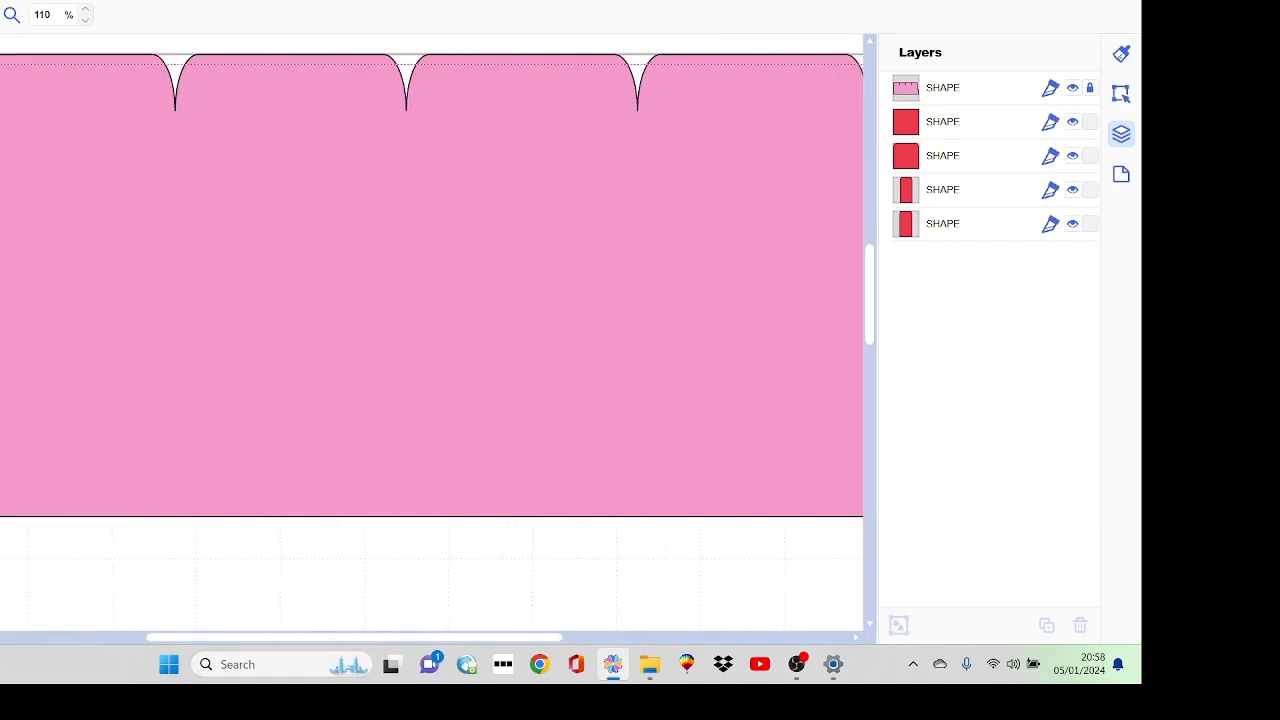
{"action": "left_click_drag", "start_coordinate": [612, 213], "coordinate": [548, 258]}
{"action": "left_click", "coordinate": [856, 637]}
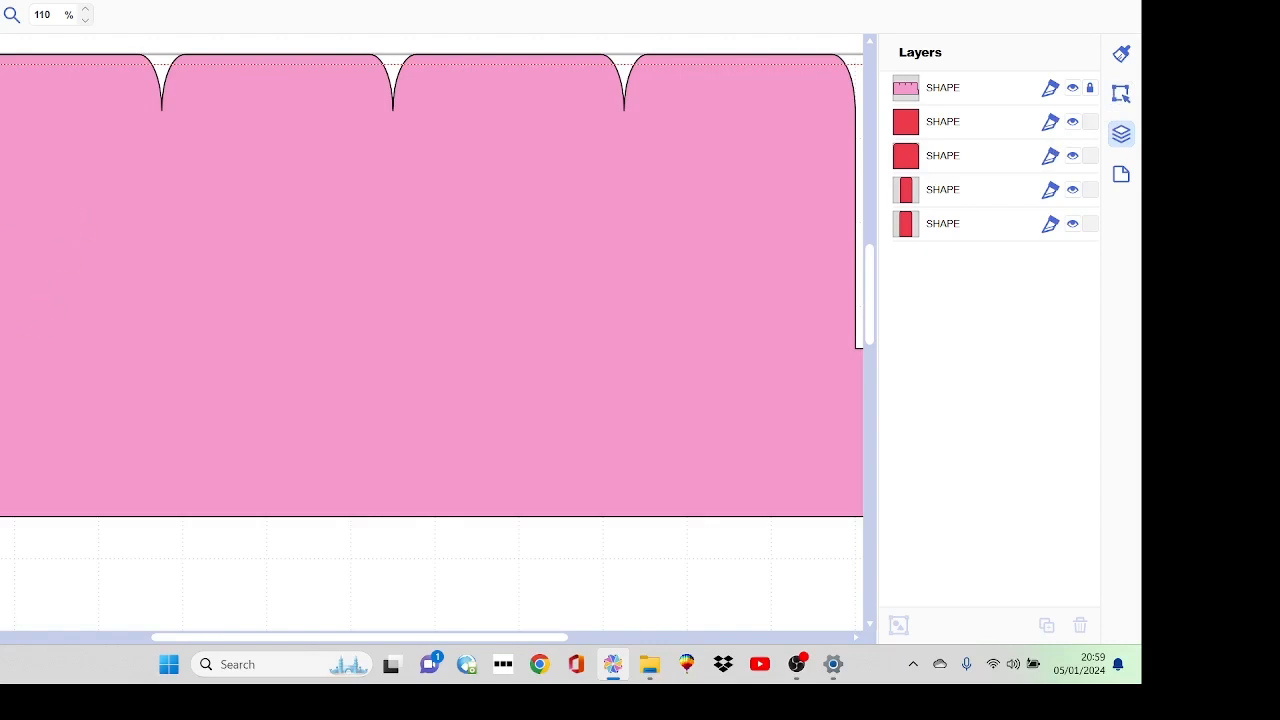
{"action": "mouse_move", "coordinate": [125, 345]}
{"action": "left_mouse_down"}
{"action": "mouse_move", "coordinate": [457, 307]}
{"action": "mouse_move", "coordinate": [814, 347]}
{"action": "left_mouse_up"}
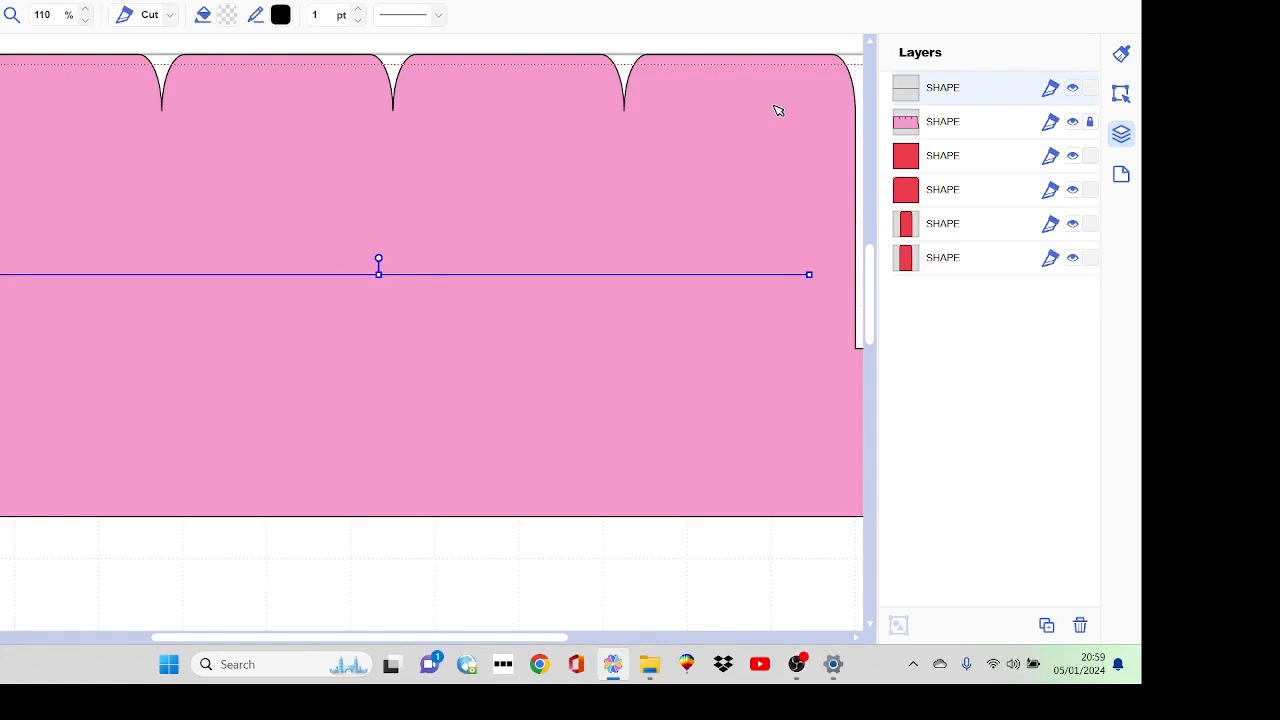
- Change the horizontal line's dash pattern to widely spaced short dashes
{"action": "left_click", "coordinate": [1122, 55]}
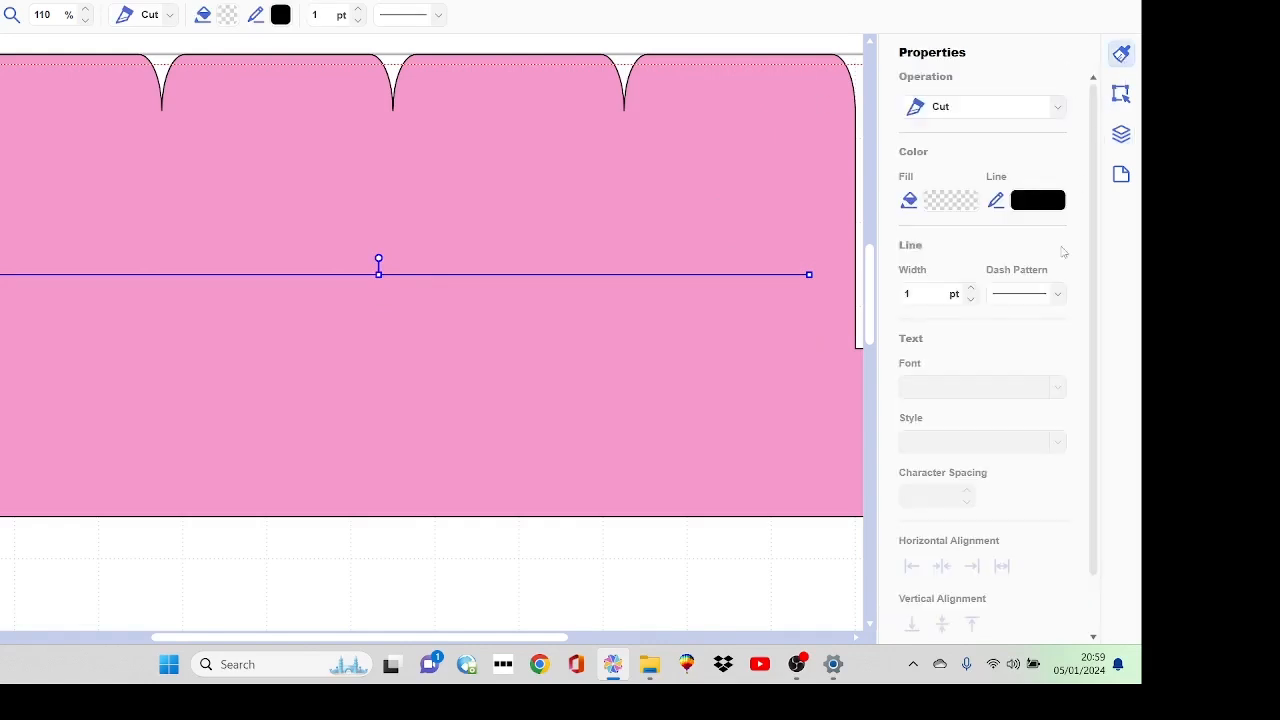
{"action": "left_click", "coordinate": [1057, 295]}
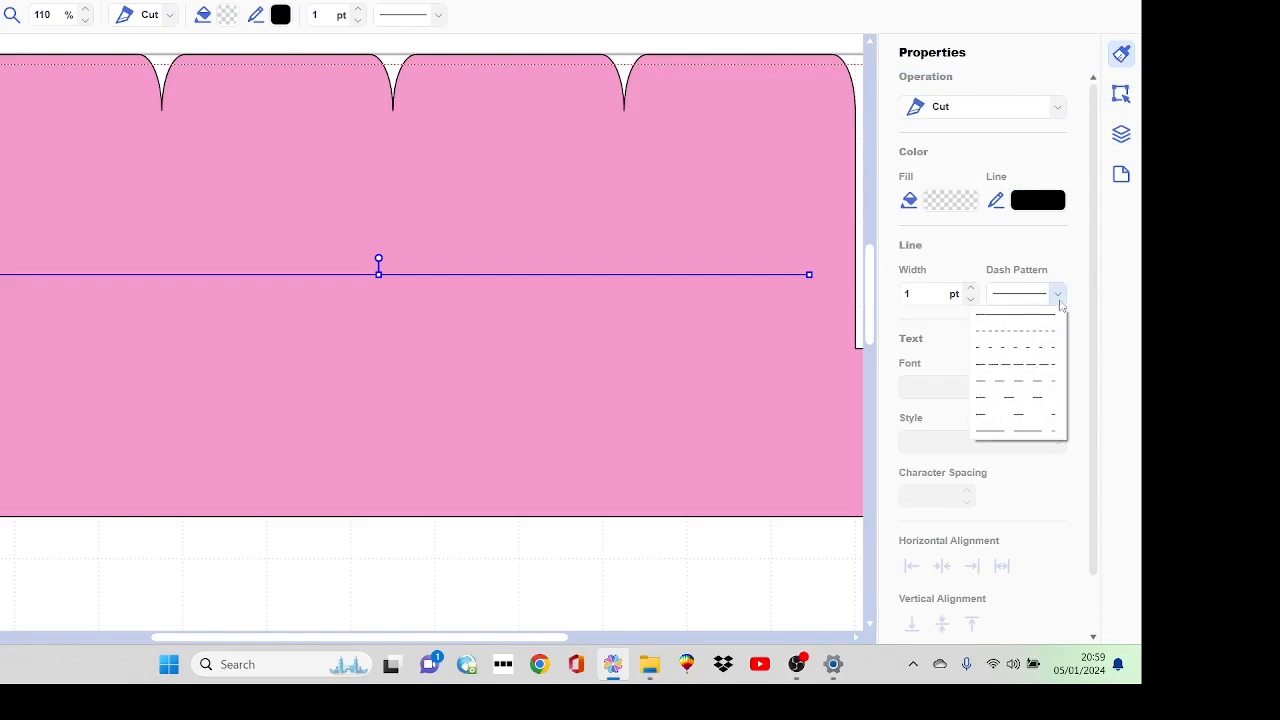
{"action": "left_click", "coordinate": [1039, 347]}
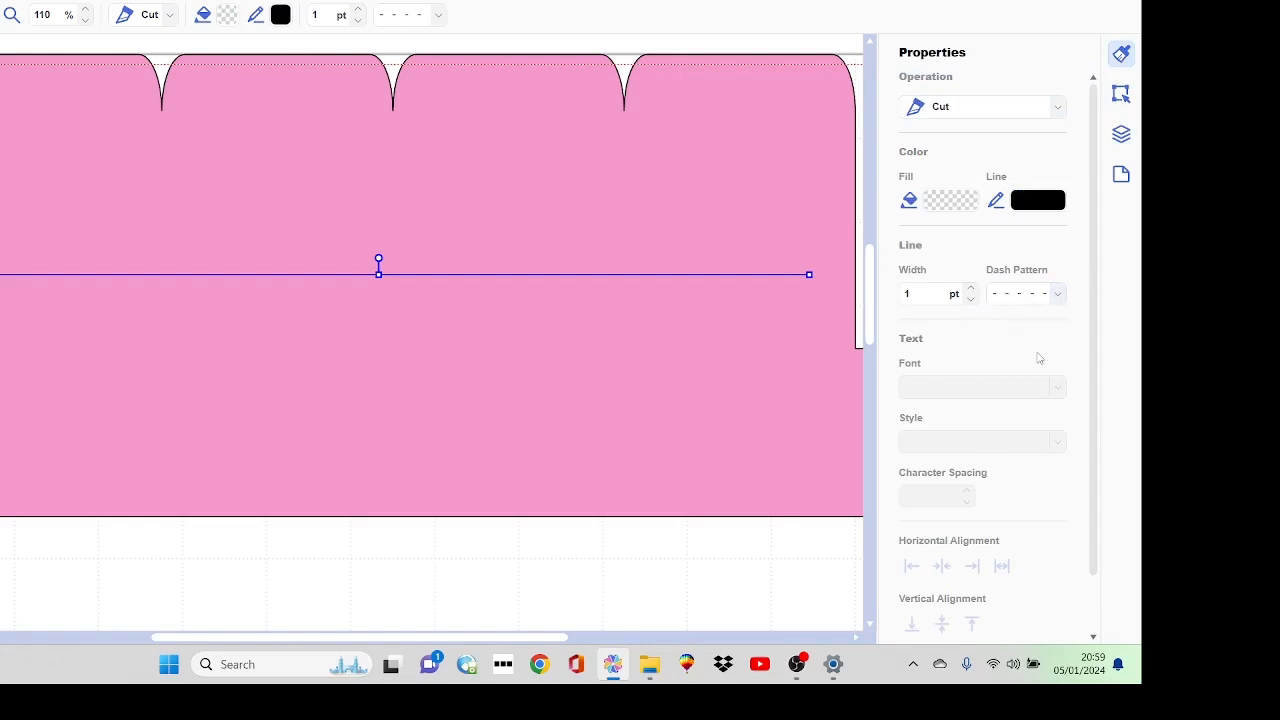
{"action": "left_click", "coordinate": [686, 316]}
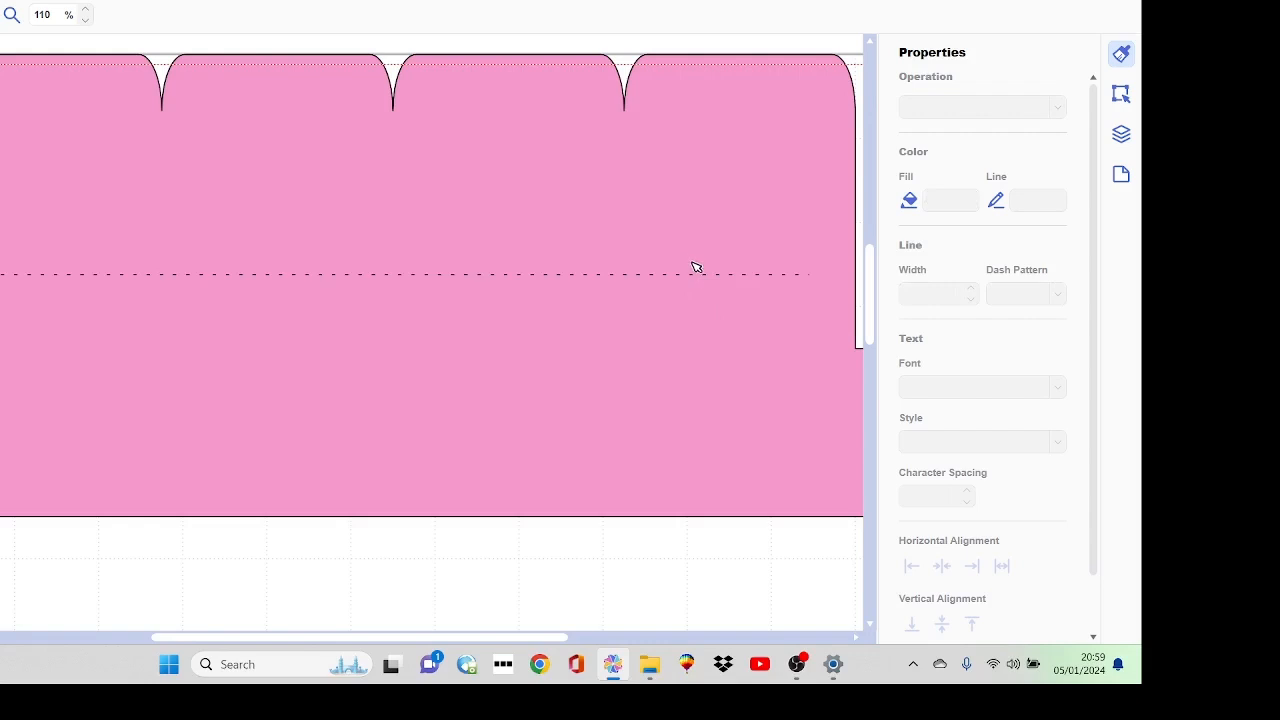
- Set the dashed line's width to 8.25" and position it at X 0 and Y 2.75"
{"action": "left_click", "coordinate": [697, 274]}
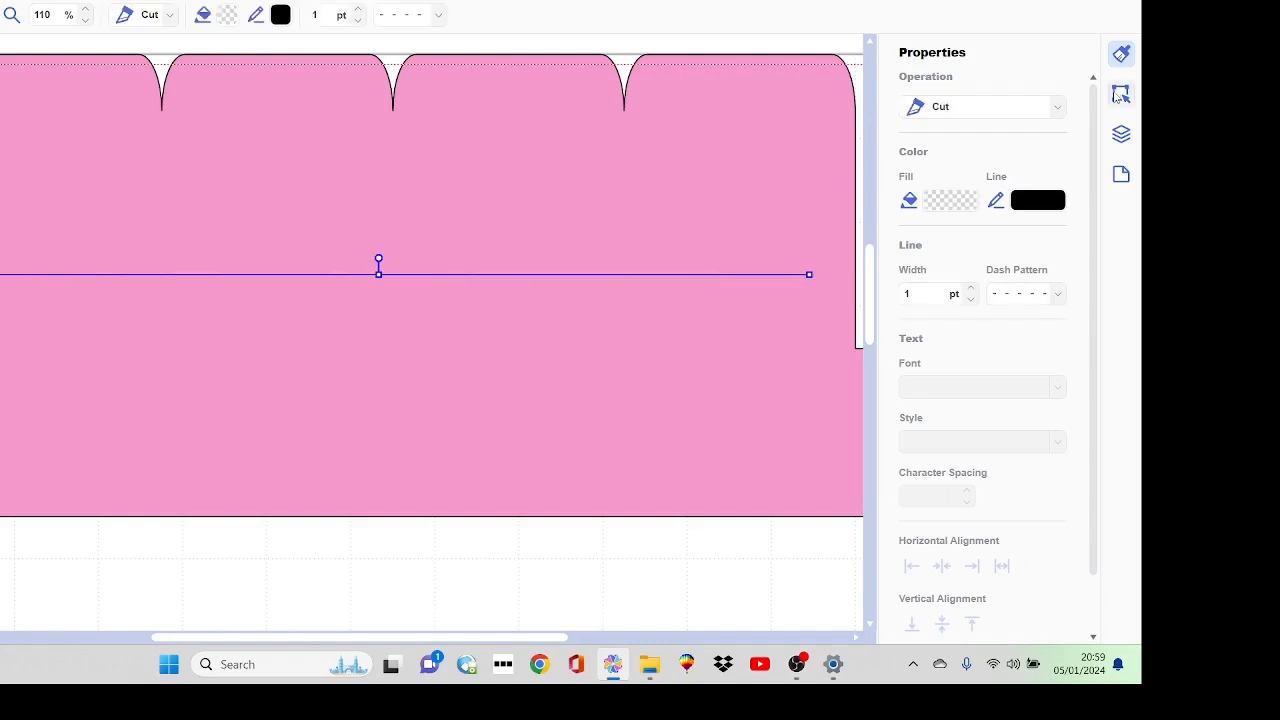
{"action": "left_click", "coordinate": [1119, 94]}
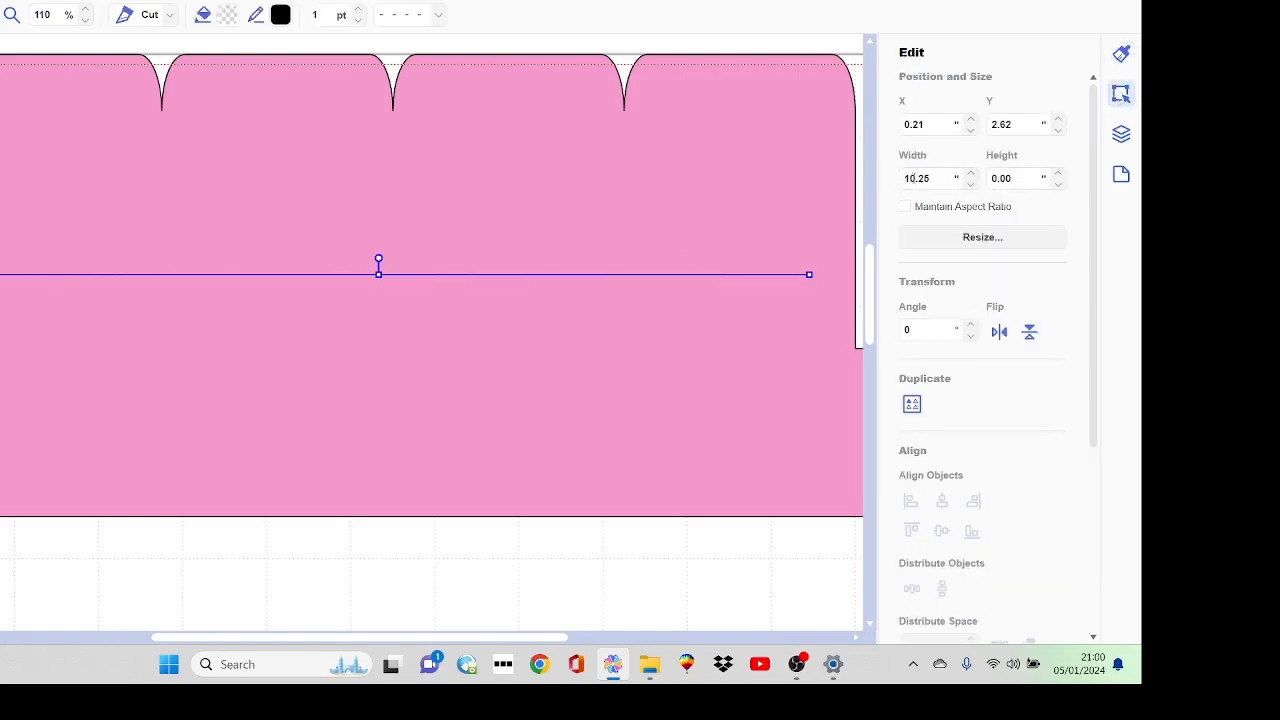
{"action": "left_click_drag", "start_coordinate": [943, 178], "coordinate": [903, 179]}
{"action": "type", "text": "8.25"}
{"action": "left_click", "coordinate": [930, 127]}
{"action": "left_click_drag", "start_coordinate": [930, 127], "coordinate": [876, 139]}
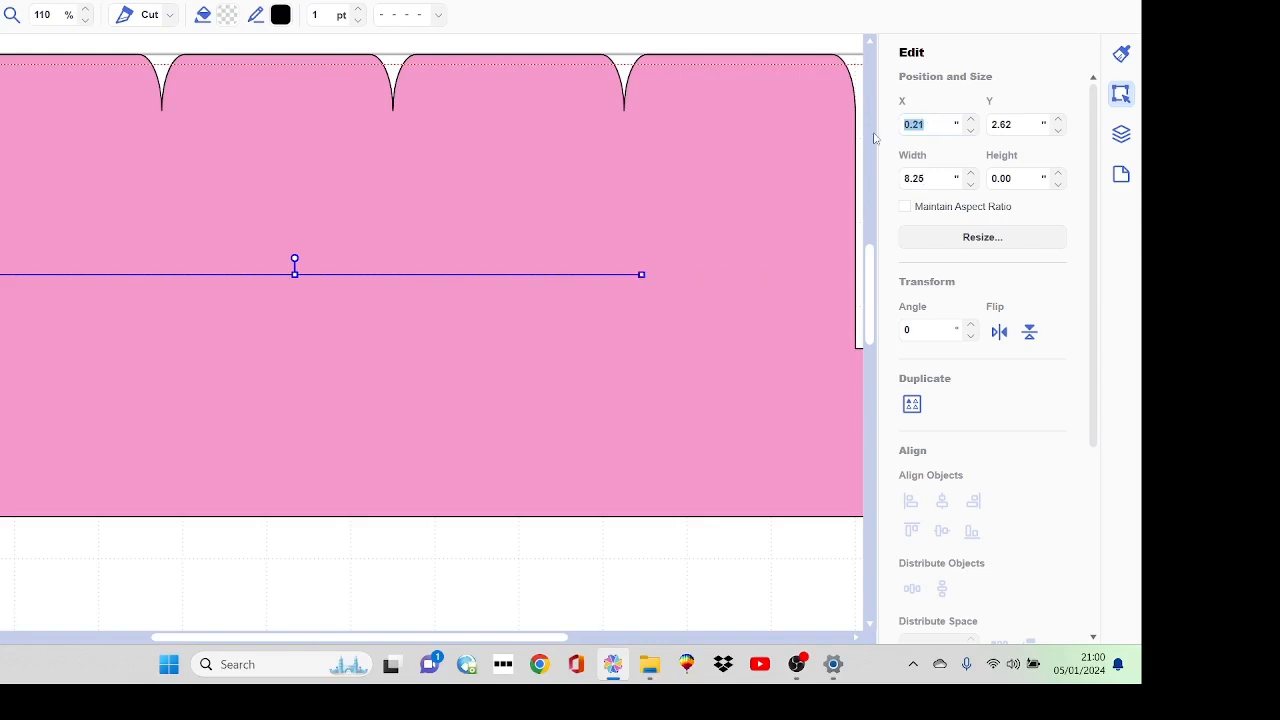
{"action": "type", "text": "0"}
{"action": "left_click", "coordinate": [1016, 124]}
{"action": "left_click_drag", "start_coordinate": [1019, 122], "coordinate": [992, 130]}
{"action": "type", "text": "2"}
{"action": "key", "text": "Return"}
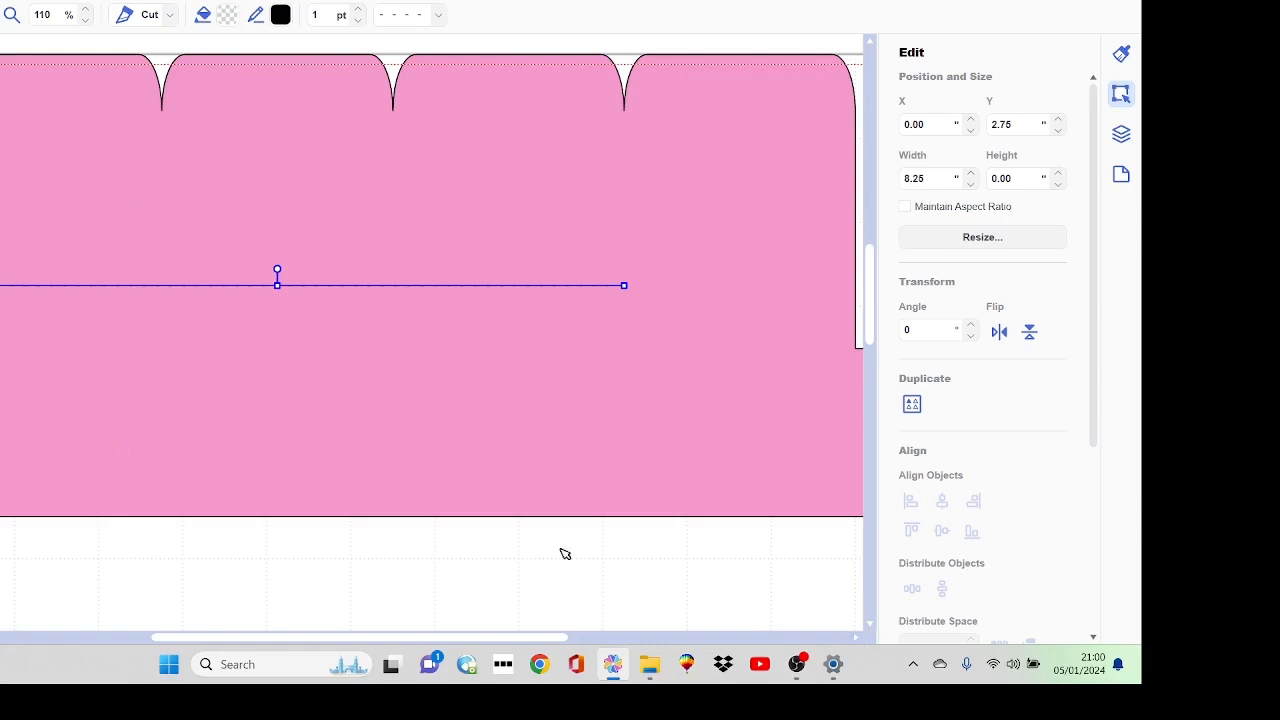
{"action": "left_click", "coordinate": [336, 313]}
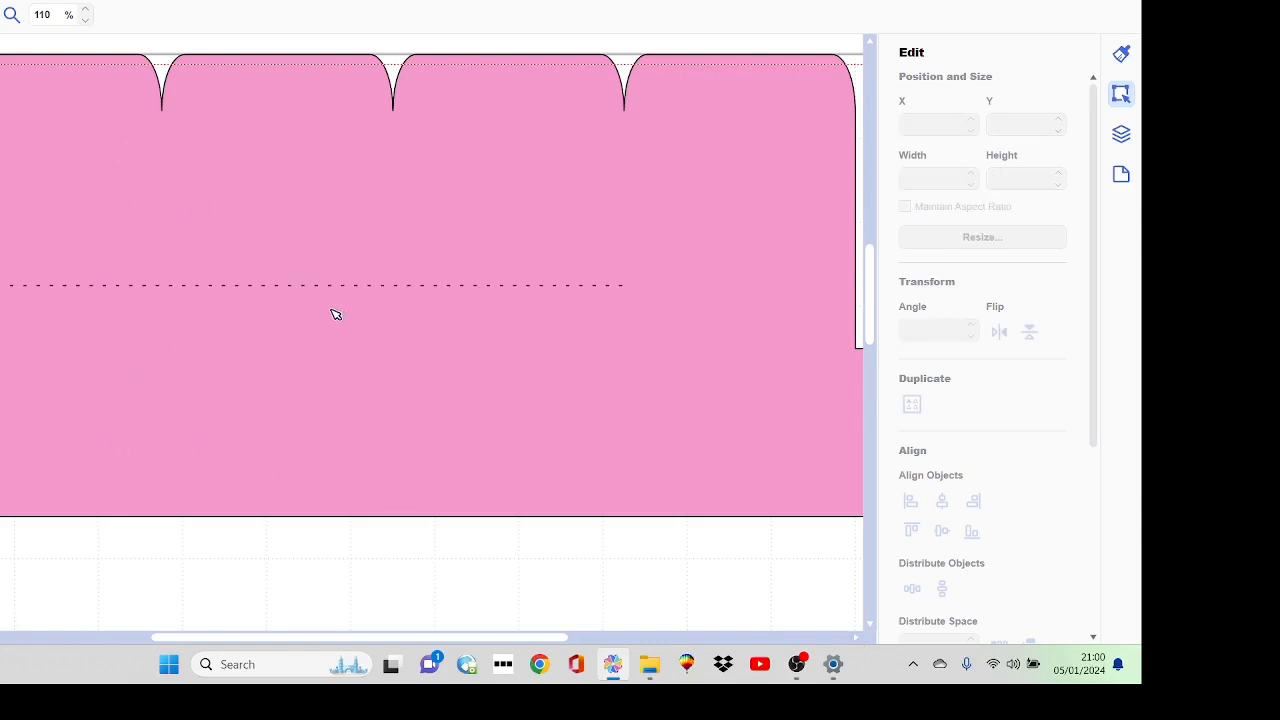
{"action": "left_click", "coordinate": [91, 285]}
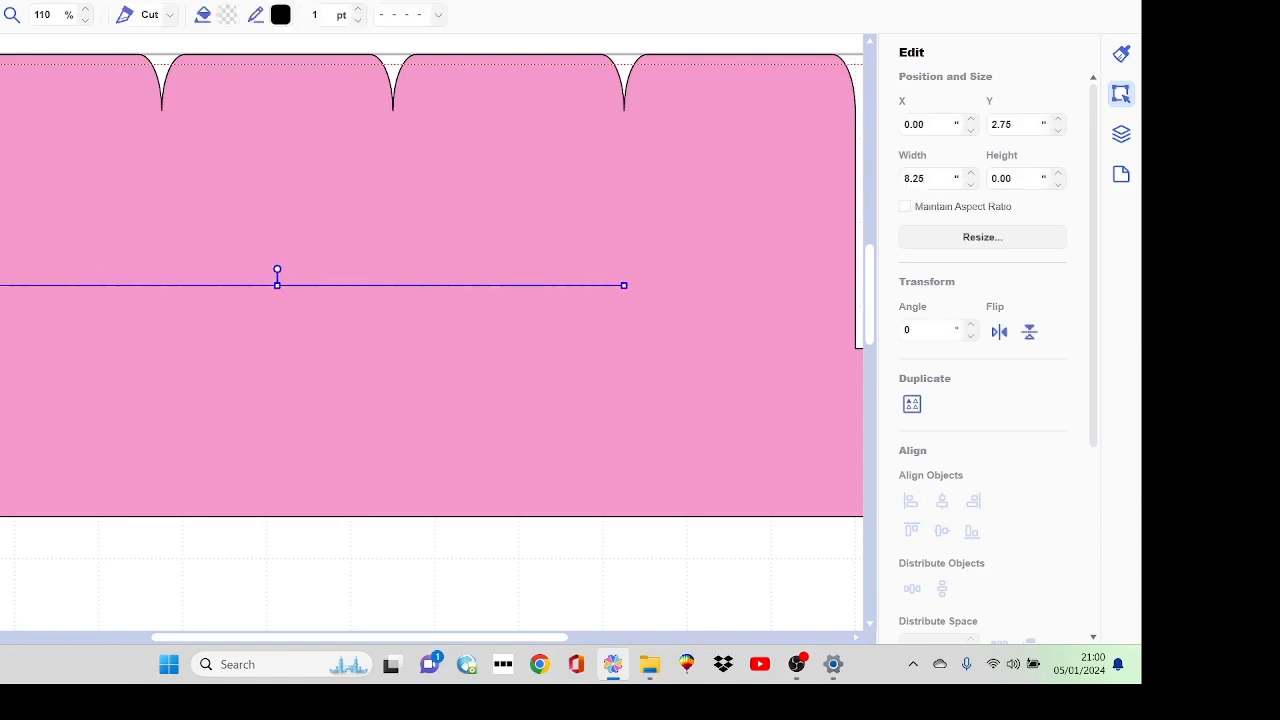
{"action": "left_click_drag", "start_coordinate": [0, 285], "coordinate": [10, 285]}
{"action": "left_click_drag", "start_coordinate": [624, 285], "coordinate": [616, 285]}
{"action": "key", "text": "Escape"}
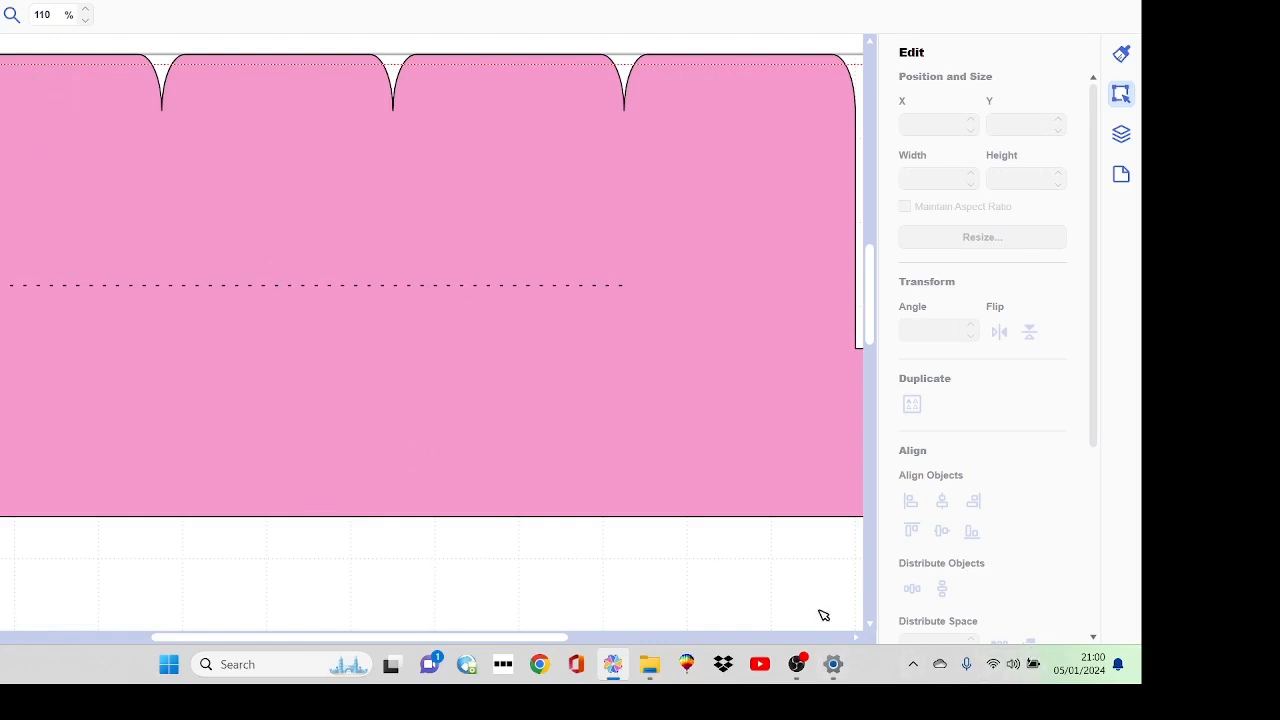
- Move the red square farther away from the pink shape's tab, to about X 12.72" and Y 4.37"
{"action": "left_click", "coordinate": [857, 637]}
{"action": "left_click", "coordinate": [857, 637]}
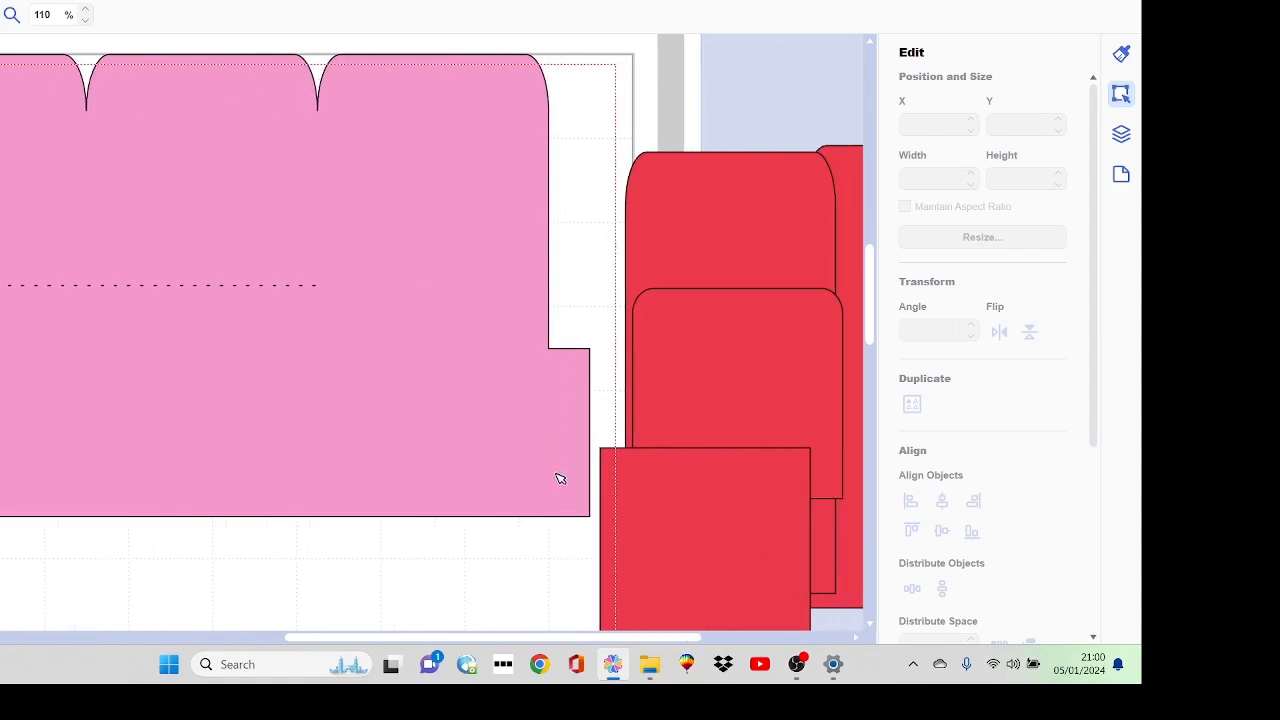
{"action": "left_click_drag", "start_coordinate": [656, 479], "coordinate": [748, 453]}
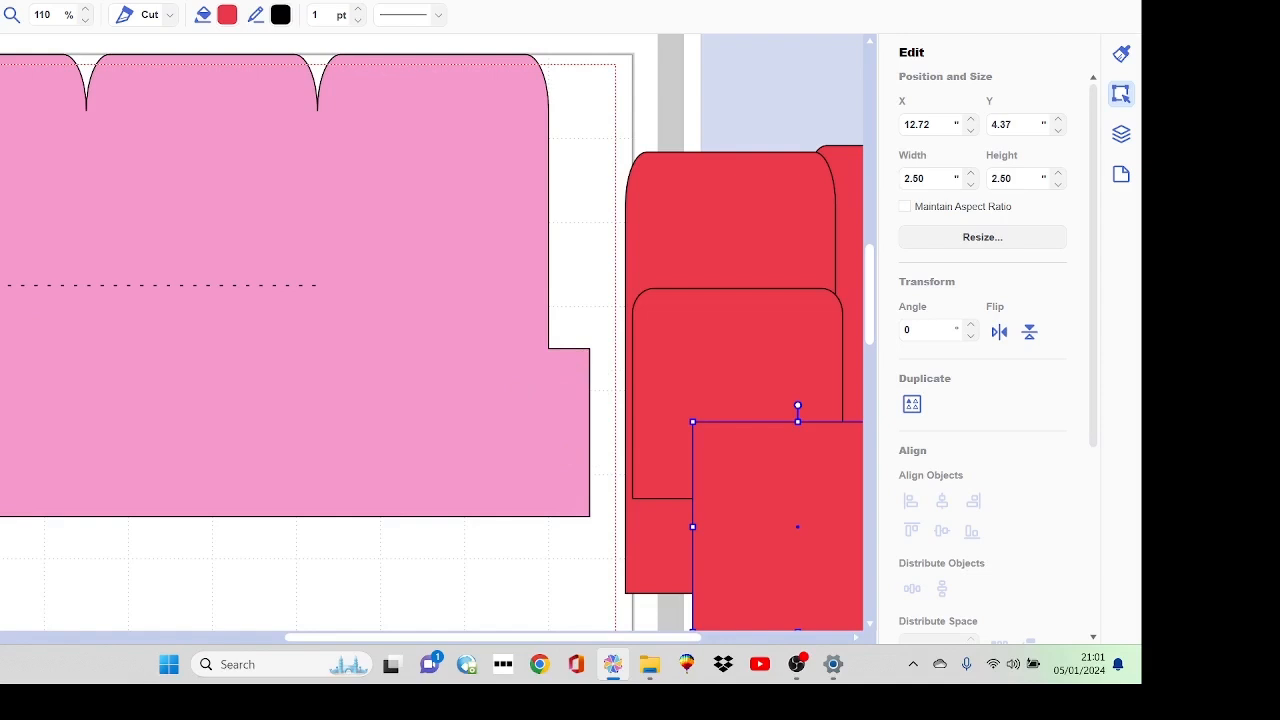
{"action": "left_click", "coordinate": [2, 228]}
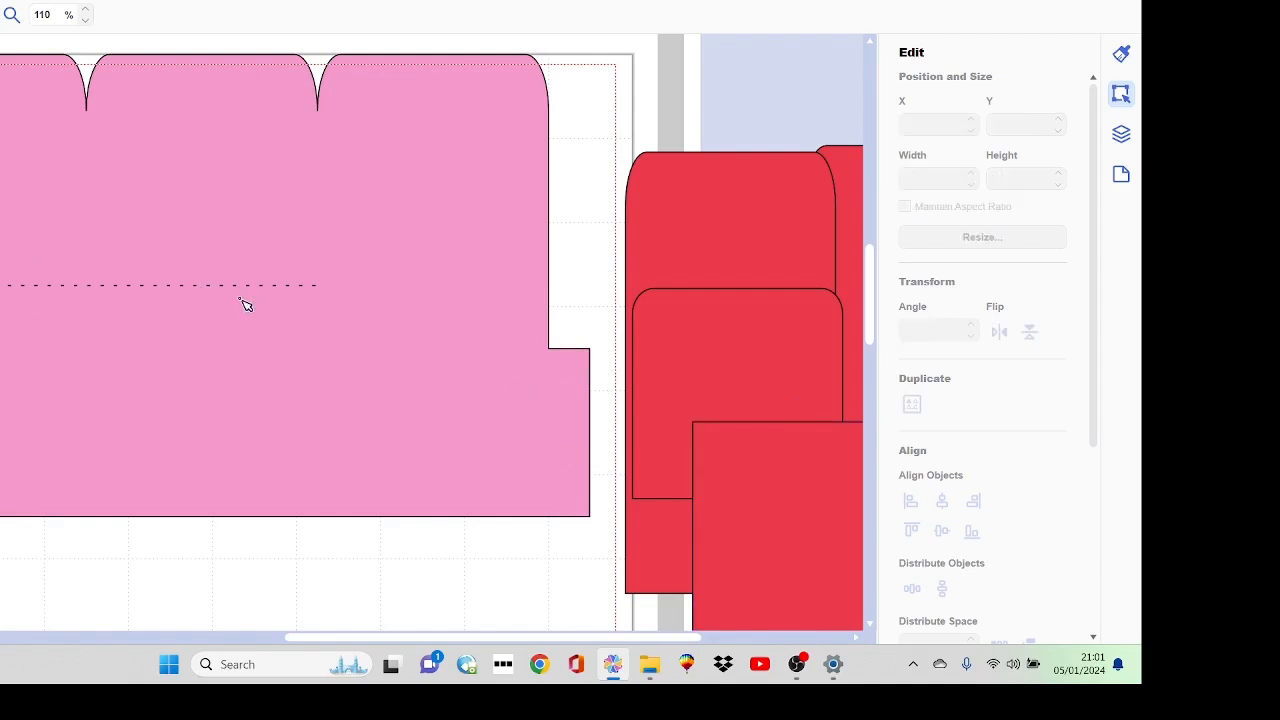
- Draw a closed triangle about 0.71" by 0.72" over the upper outer corner of the pink tab
{"action": "left_click", "coordinate": [550, 342]}
{"action": "left_click", "coordinate": [611, 385]}
{"action": "left_click", "coordinate": [599, 325]}
{"action": "left_click", "coordinate": [552, 342]}
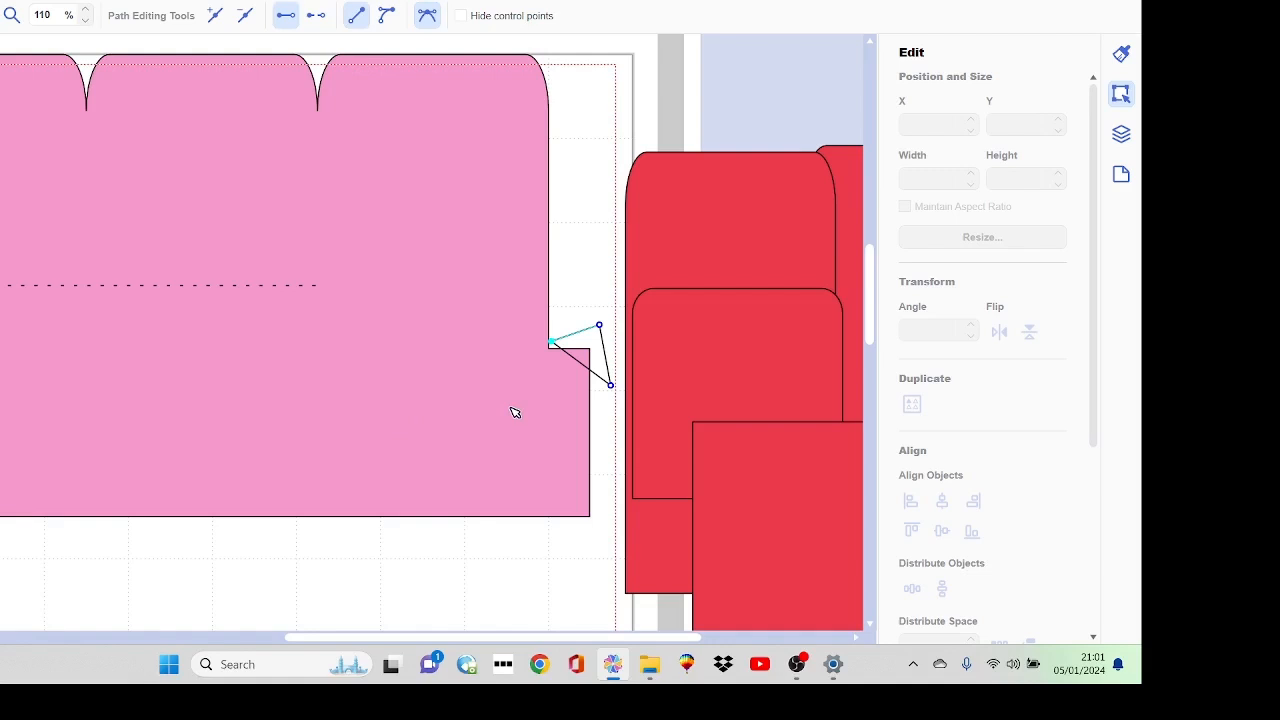
{"action": "left_click", "coordinate": [512, 127]}
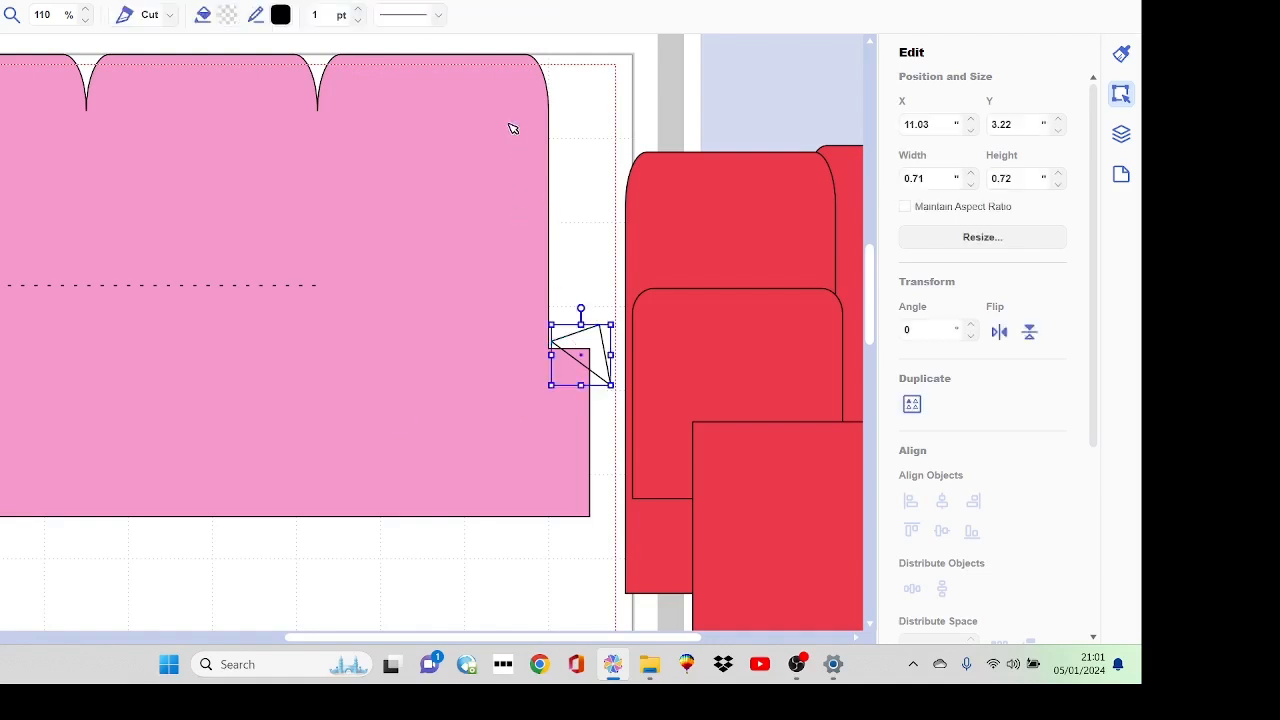
- Subtract the triangle from the pink shape to cut the tab's upper outer corner at an angle
{"action": "left_click", "coordinate": [592, 340]}
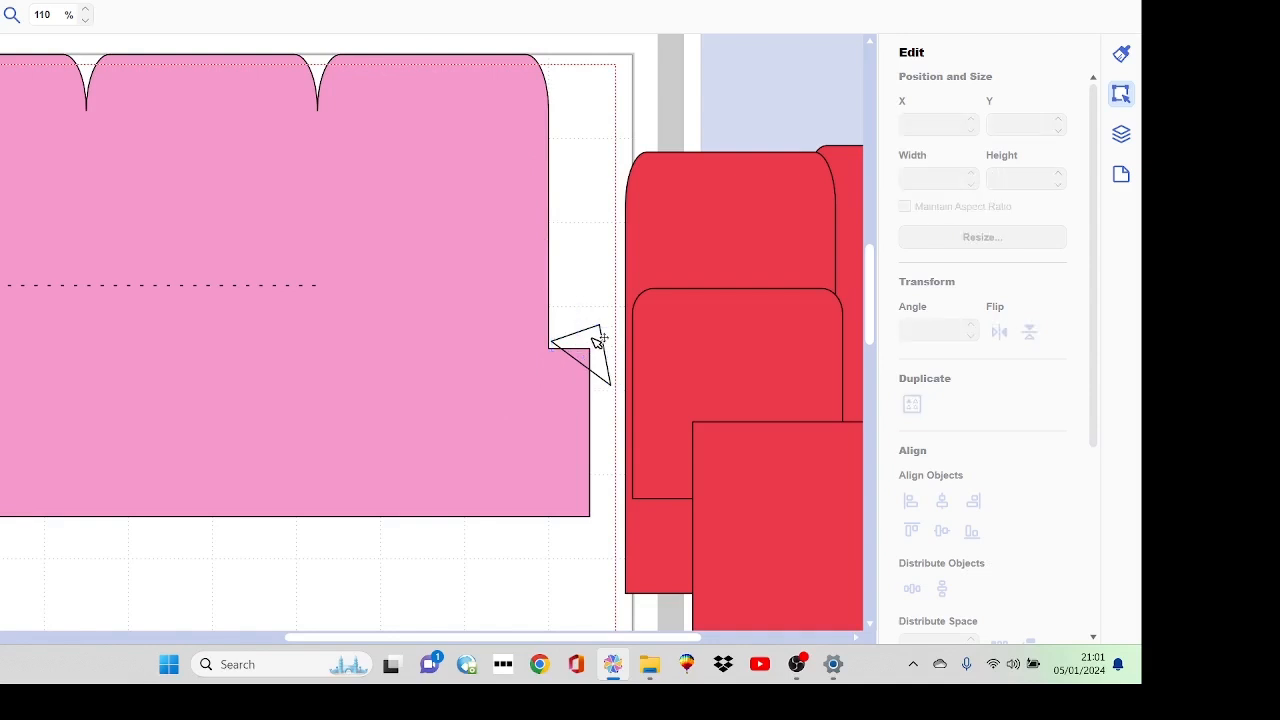
{"action": "left_click", "coordinate": [1121, 135]}
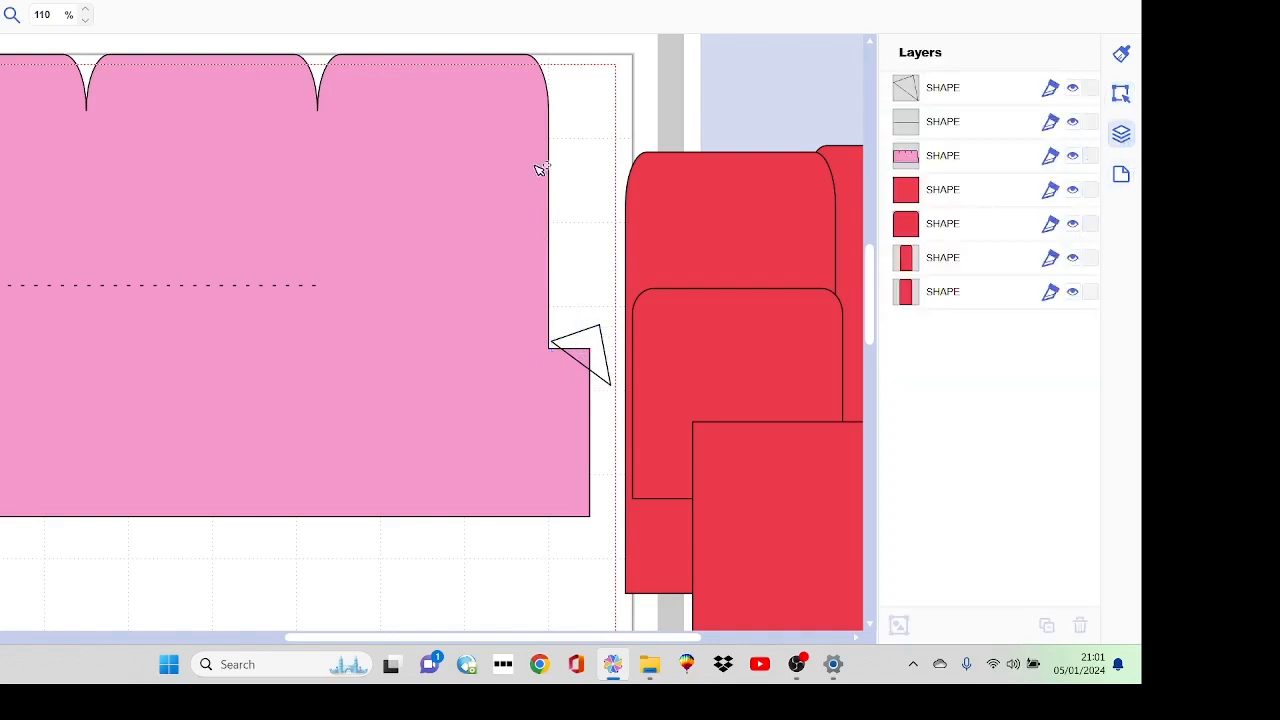
{"action": "left_click", "coordinate": [594, 339]}
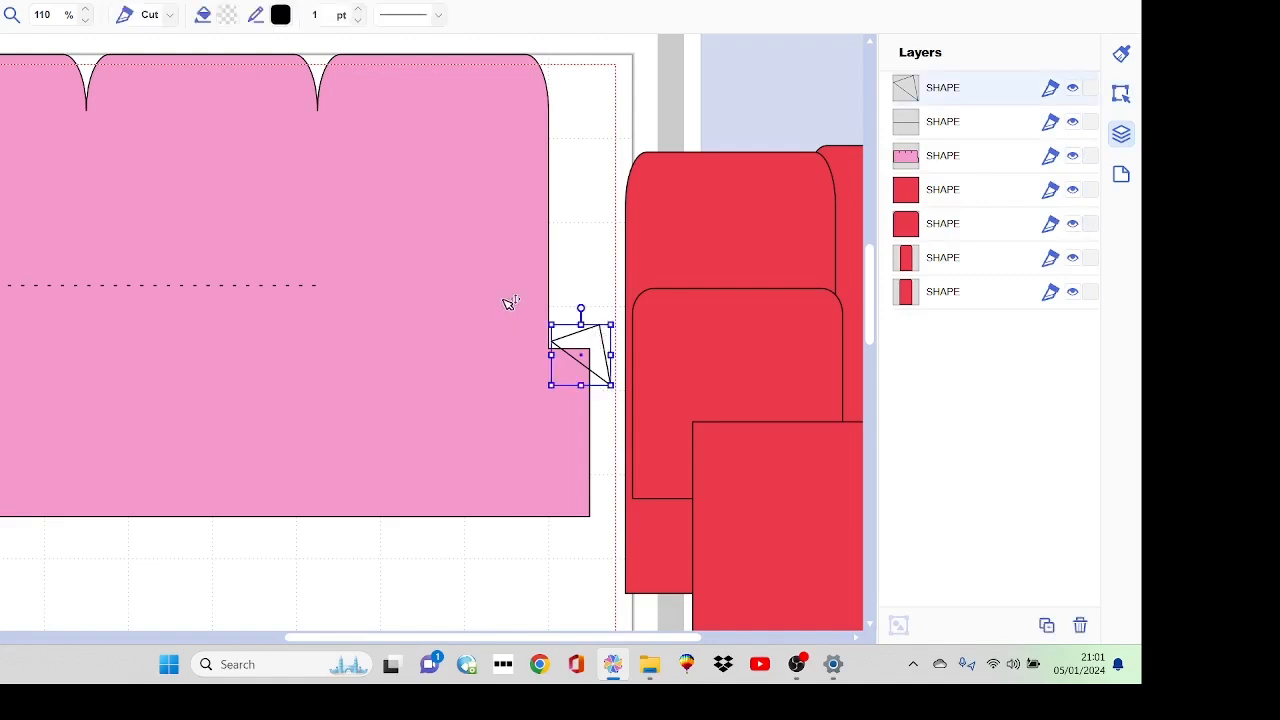
{"action": "left_click", "coordinate": [519, 279]}
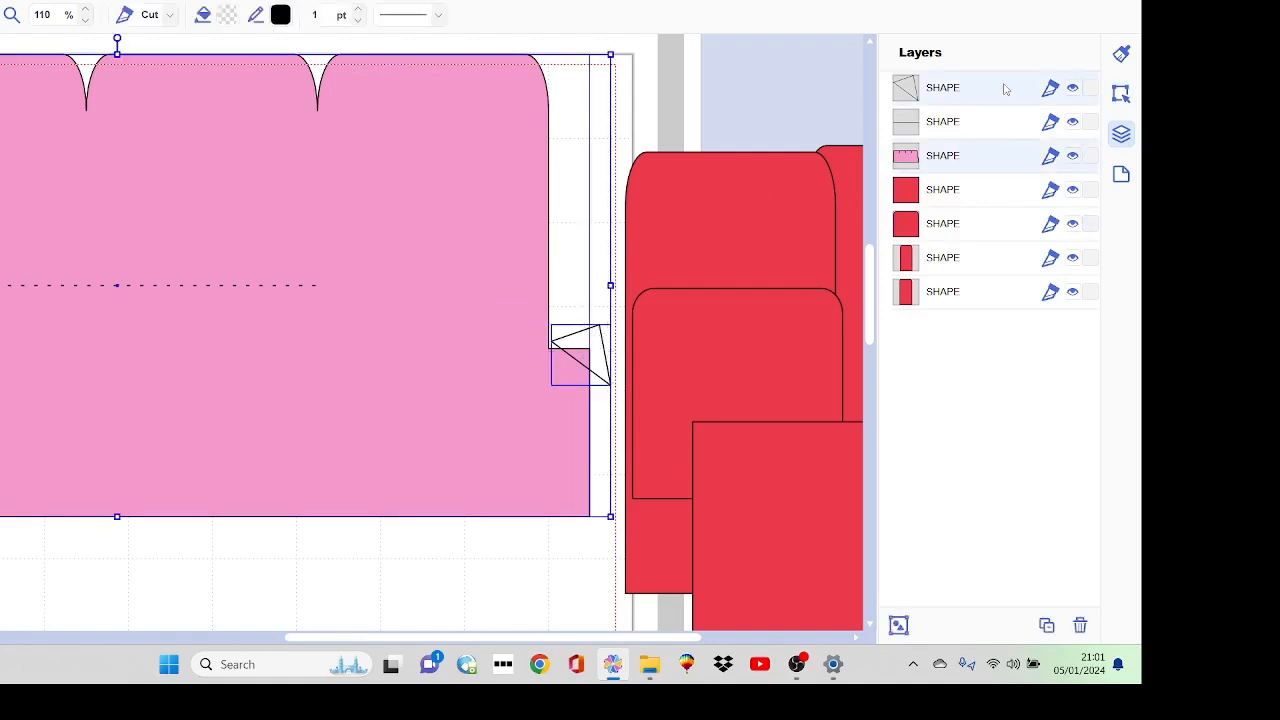
{"action": "left_click", "coordinate": [1123, 95]}
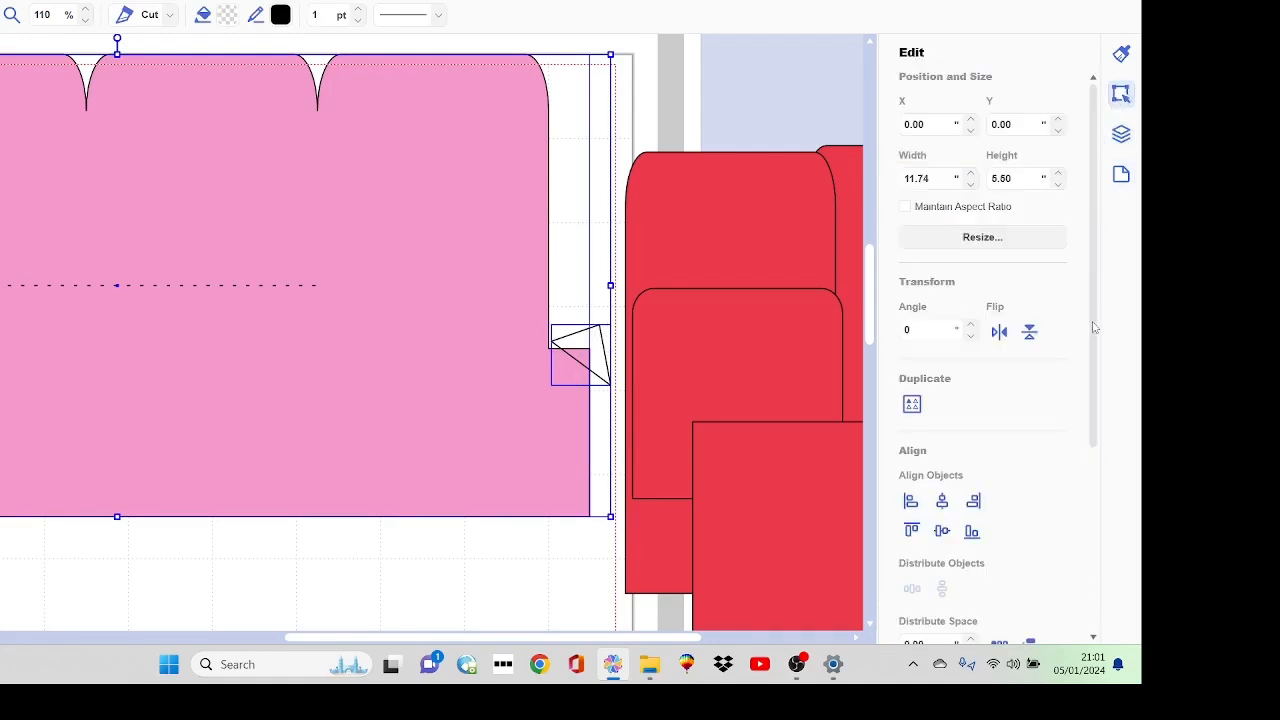
{"action": "left_click_drag", "start_coordinate": [1094, 328], "coordinate": [1140, 552]}
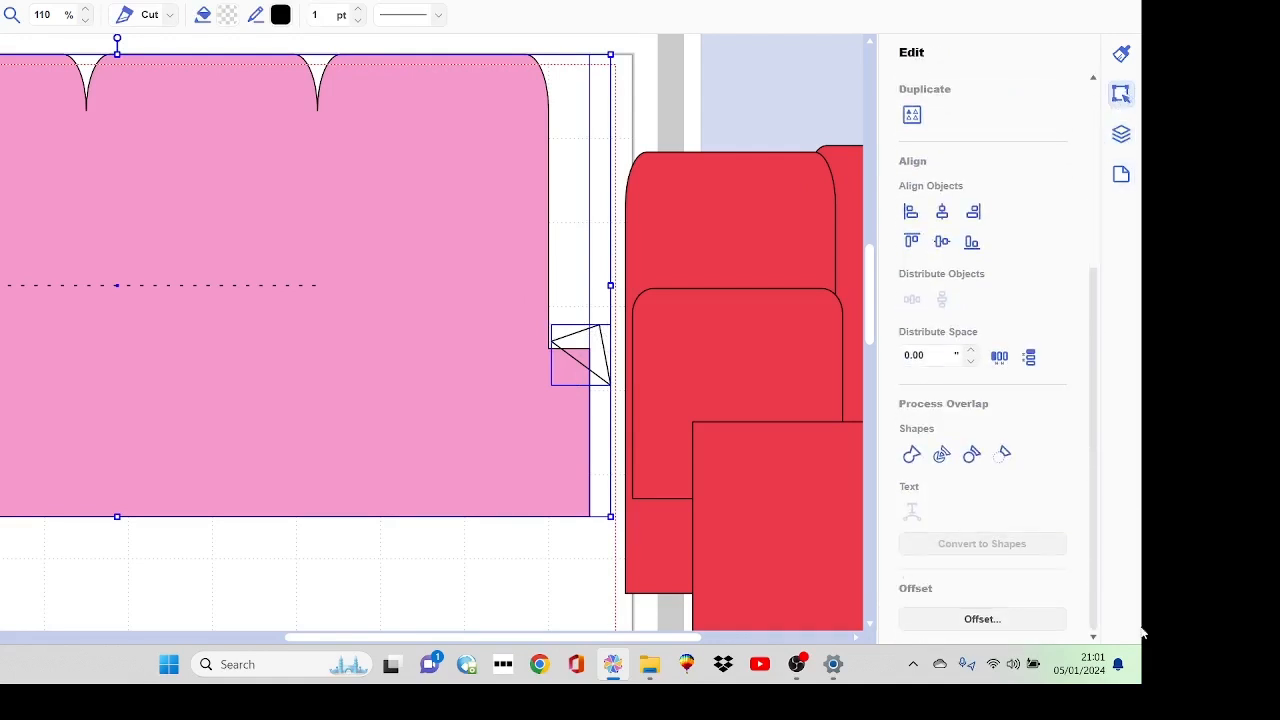
{"action": "left_click", "coordinate": [1006, 453]}
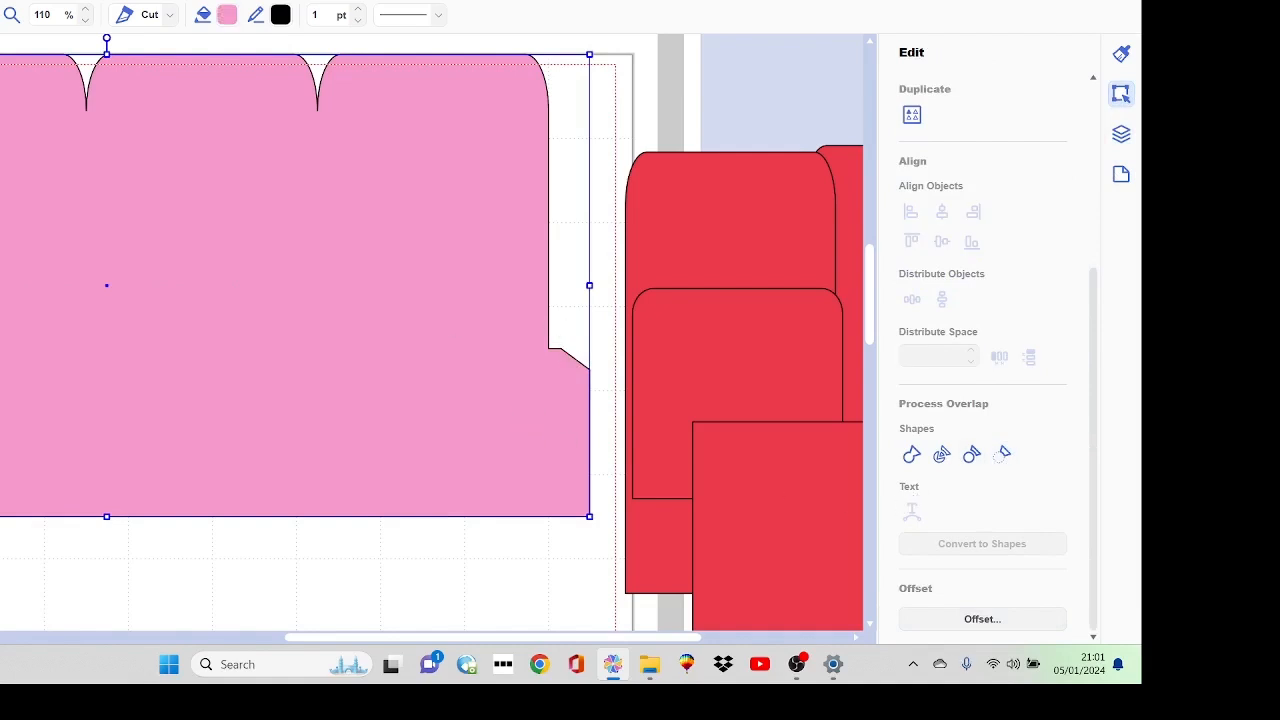
- Undo the subtraction and delete the triangle from the tab's corner
{"action": "key", "text": "ctrl+z"}
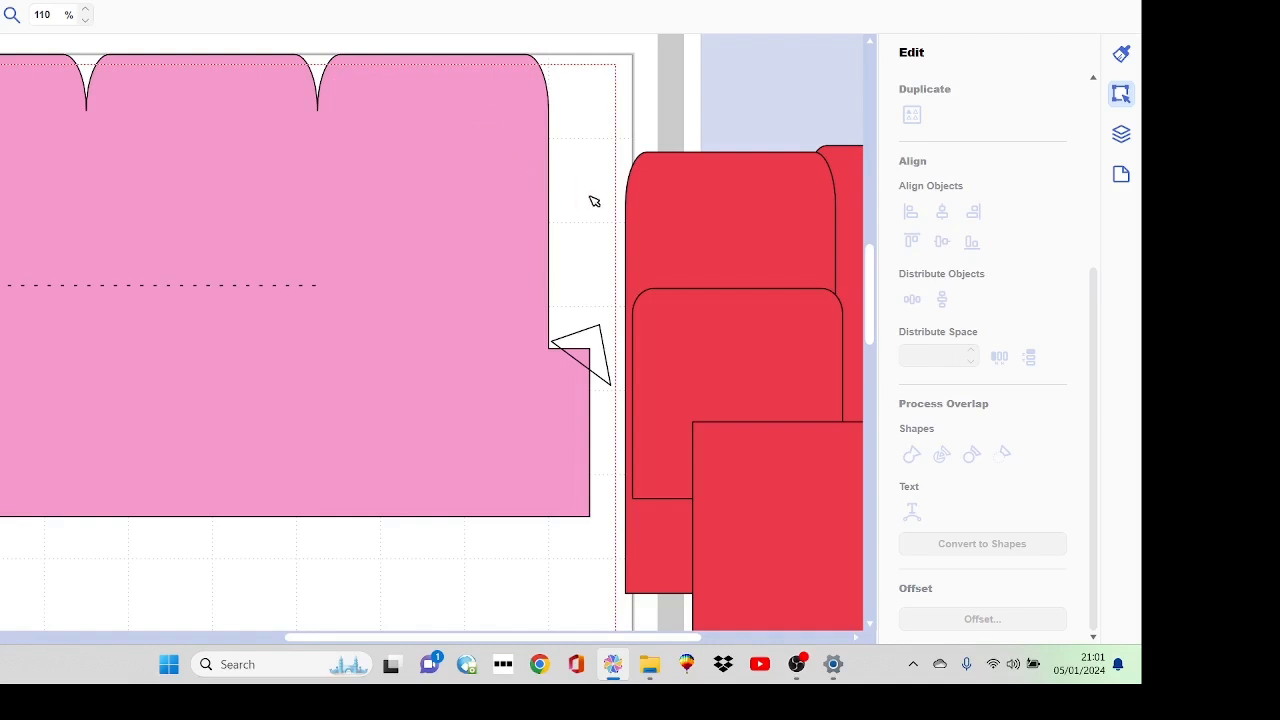
{"action": "left_click", "coordinate": [605, 350]}
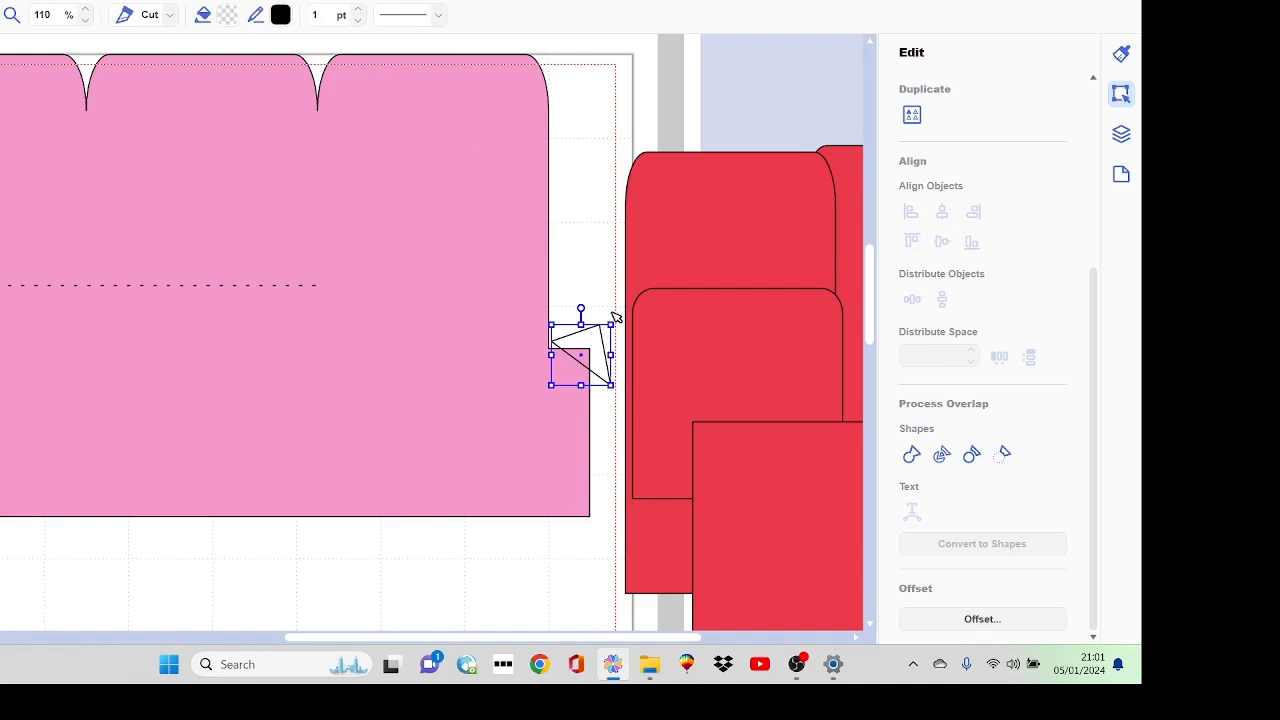
{"action": "key", "text": "Delete"}
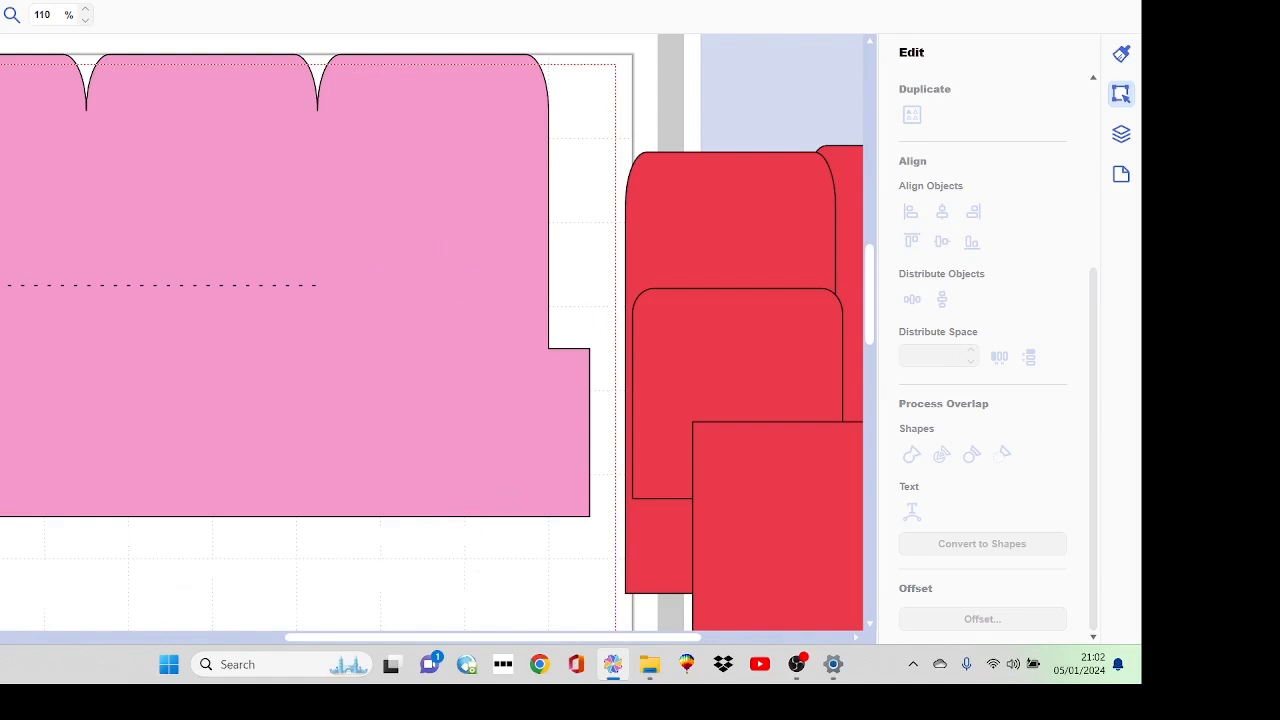
- Lock the layer of the pink panel shape against changes
{"action": "scroll", "coordinate": [430, 330], "scroll_direction": "left", "scroll_amount": 5}
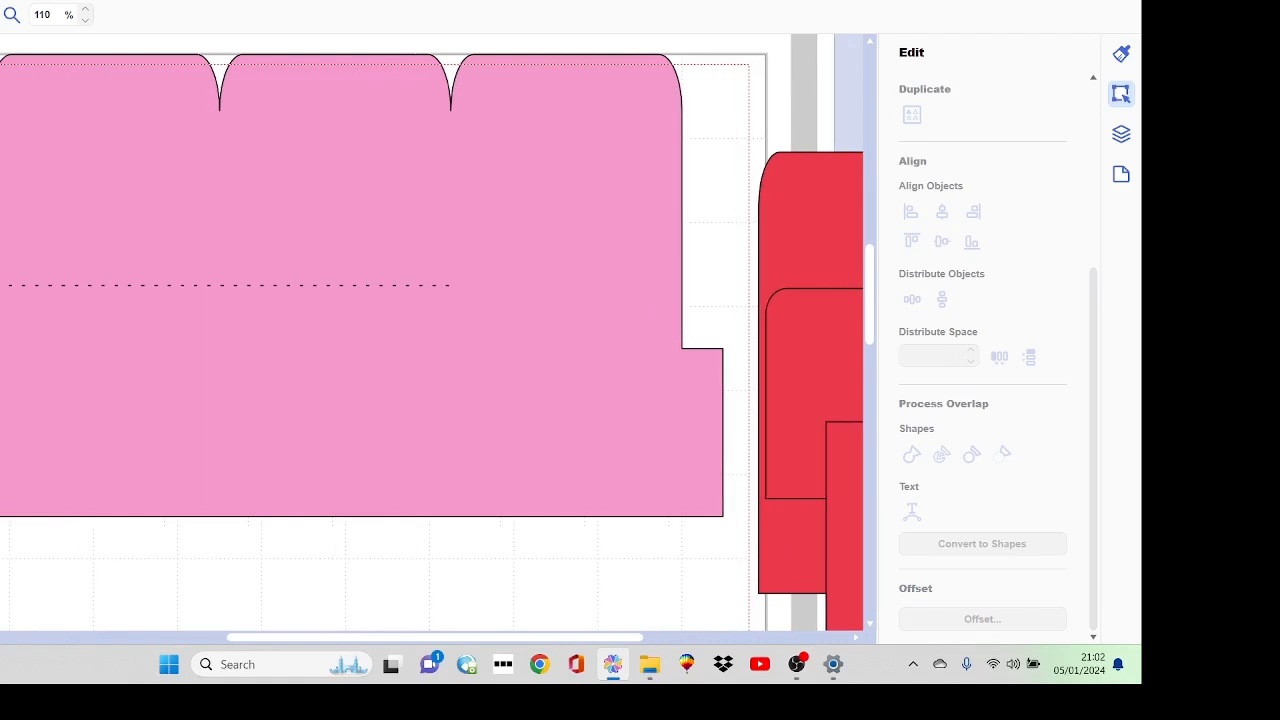
{"action": "scroll", "coordinate": [430, 330], "scroll_direction": "left", "scroll_amount": 4}
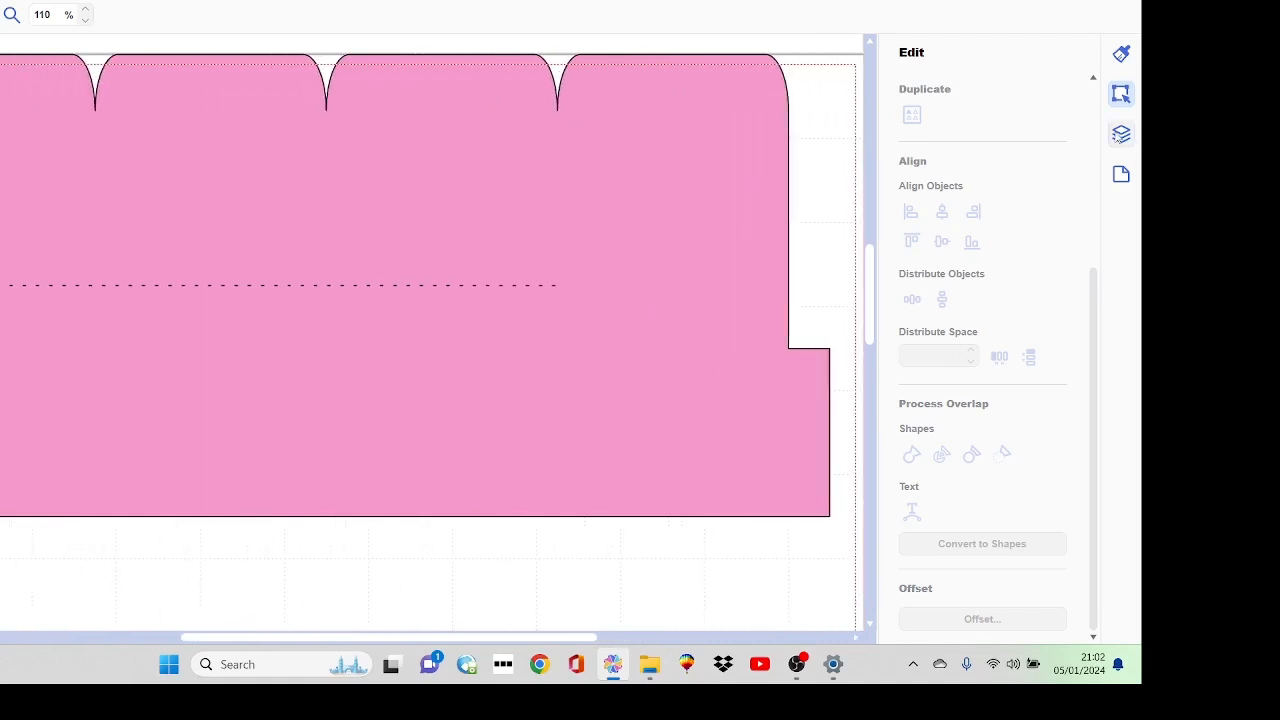
{"action": "left_click", "coordinate": [1120, 135]}
{"action": "left_click", "coordinate": [1090, 121]}
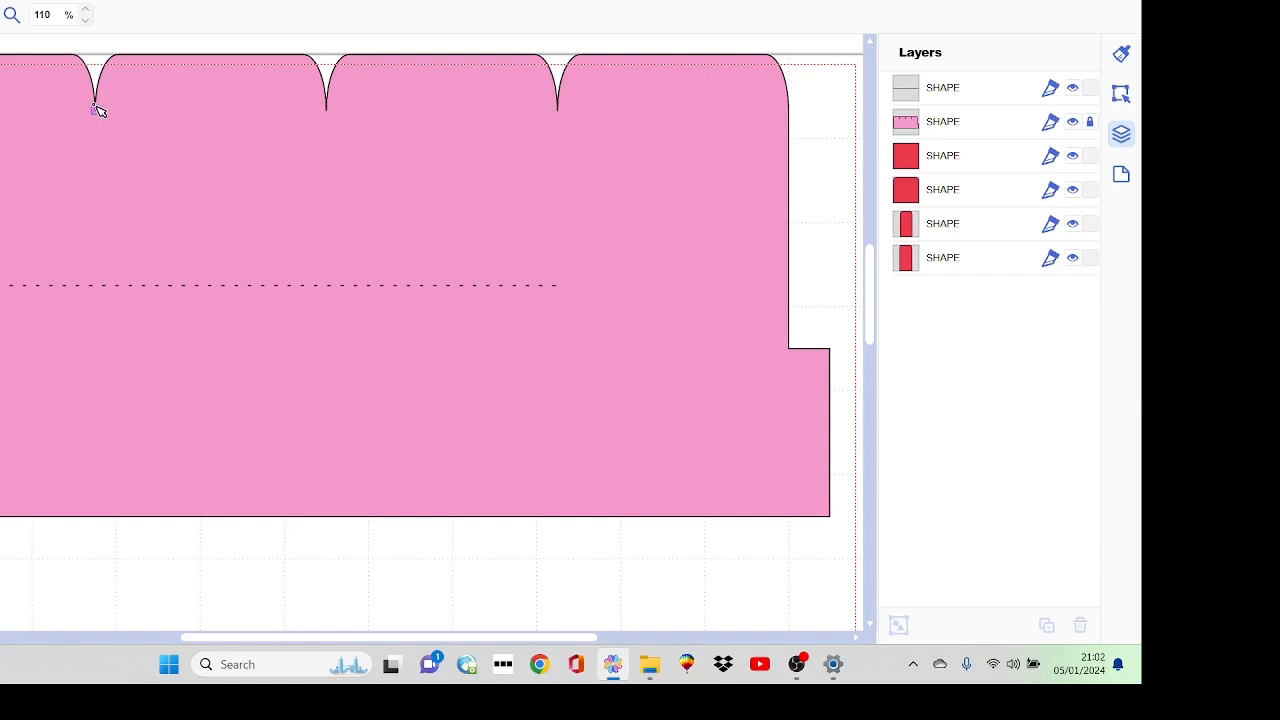
- Try to draw a line about 2.06" tall from the first notch's point down to the dashed line, and delete it
{"action": "left_click", "coordinate": [10, 14]}
{"action": "left_click_drag", "start_coordinate": [50, 74], "coordinate": [188, 324]}
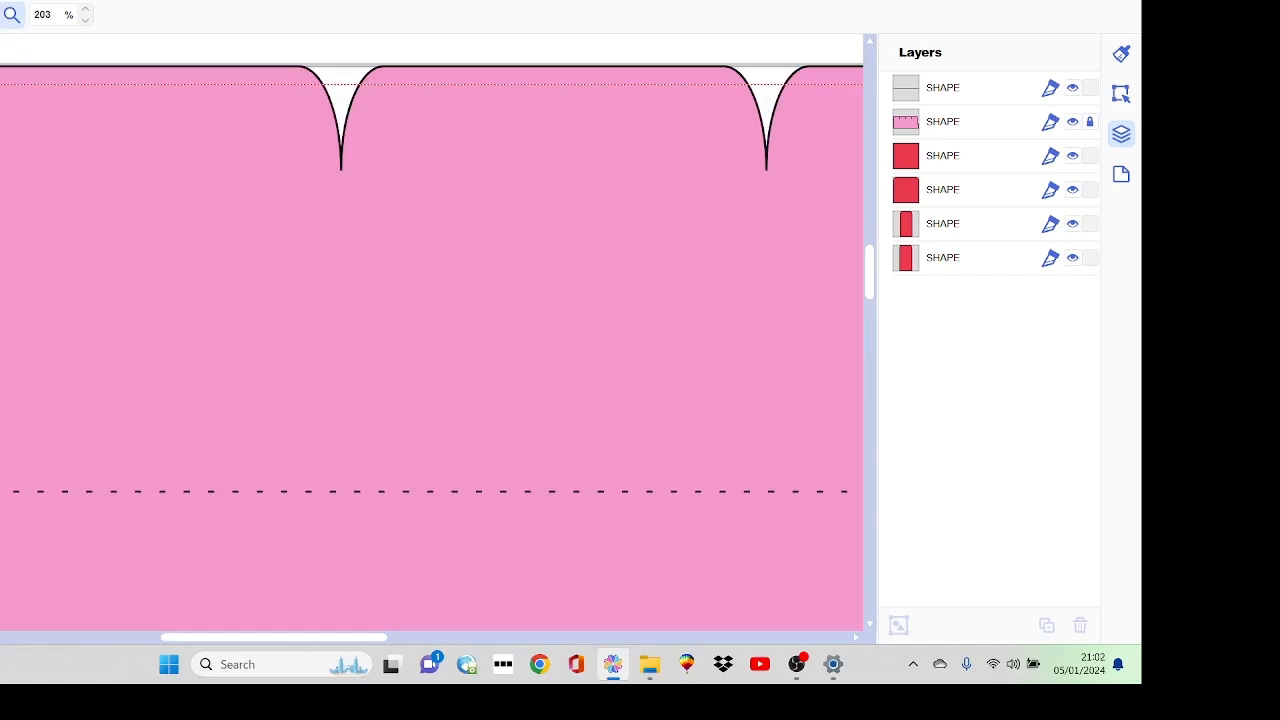
{"action": "left_click", "coordinate": [342, 169]}
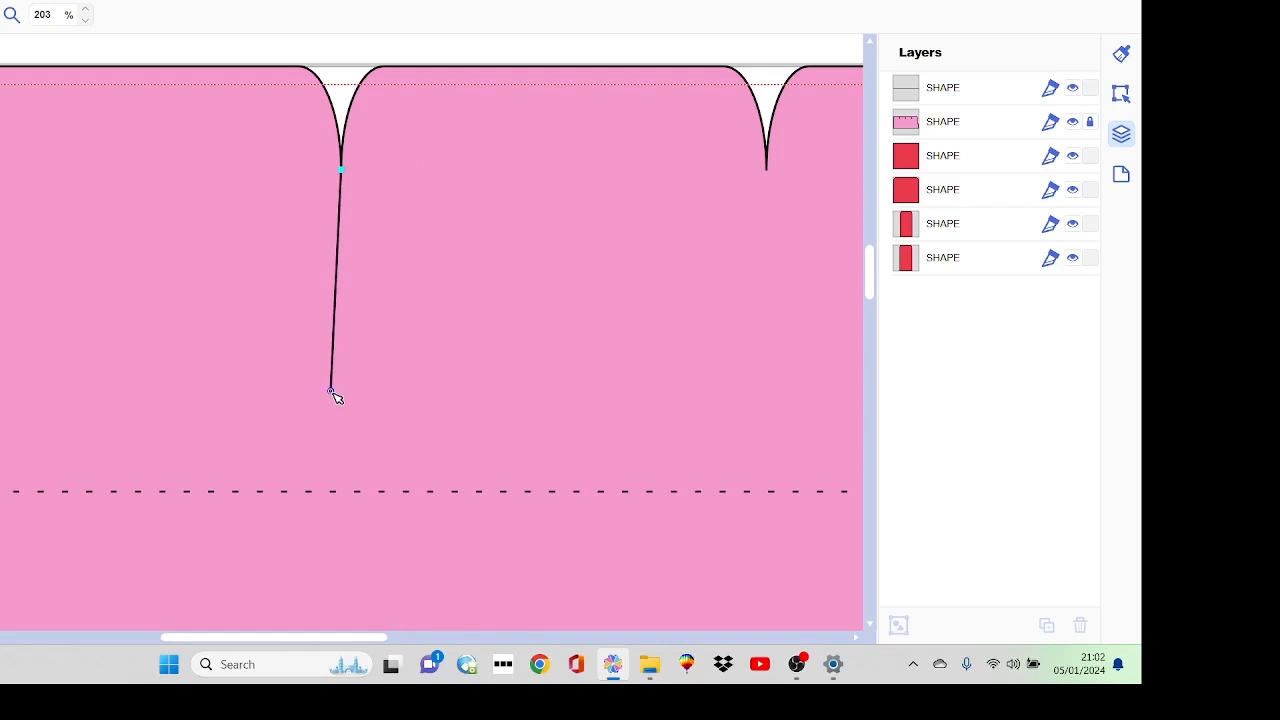
{"action": "left_click", "coordinate": [346, 490]}
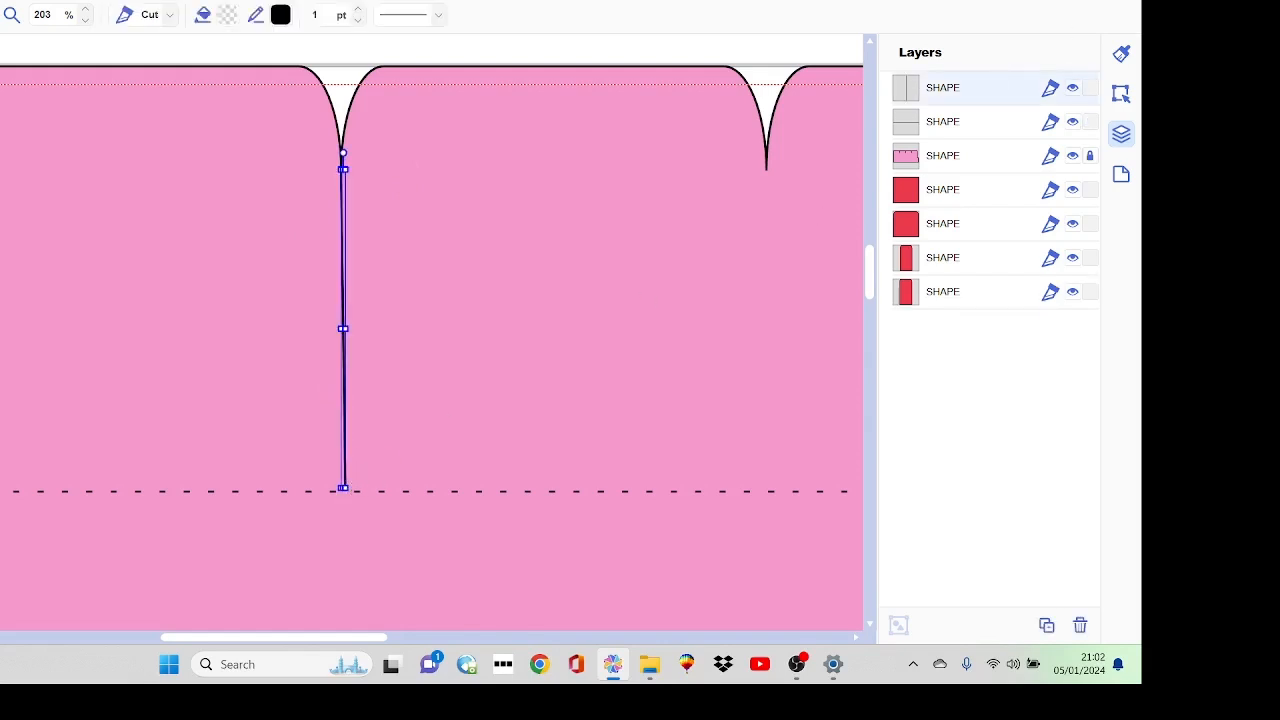
{"action": "left_click", "coordinate": [1121, 93]}
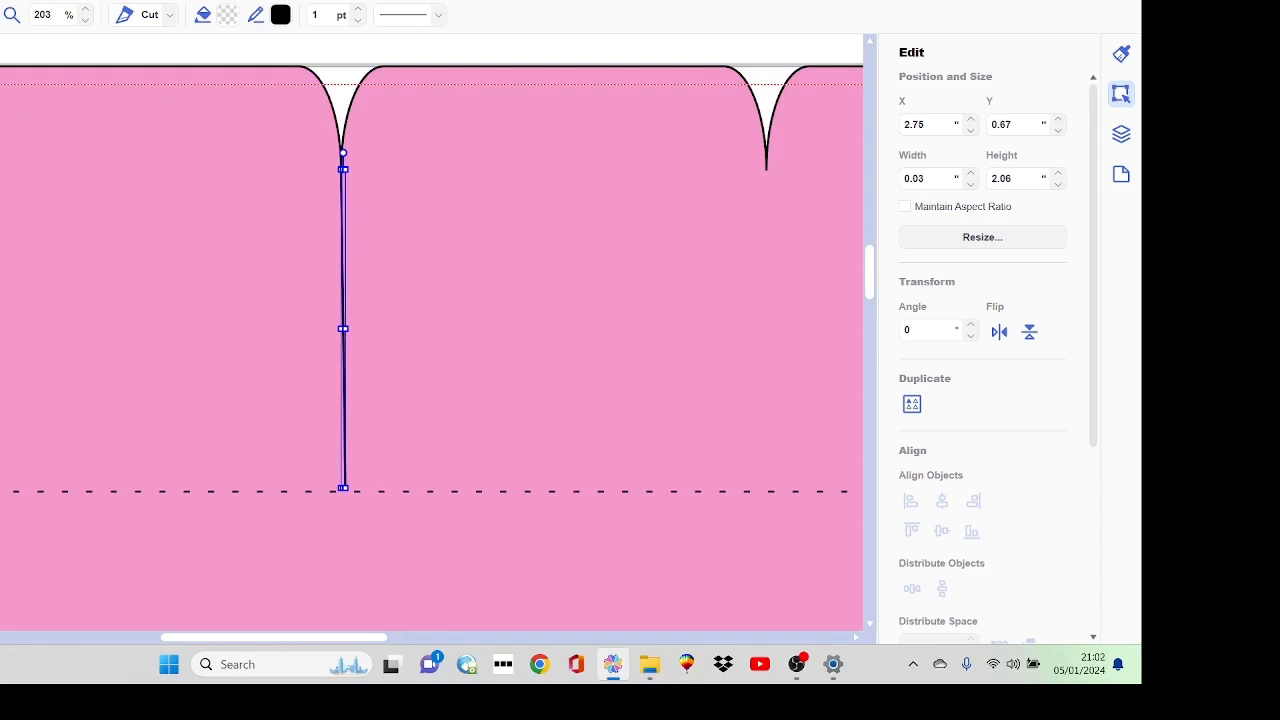
{"action": "key", "text": "Delete"}
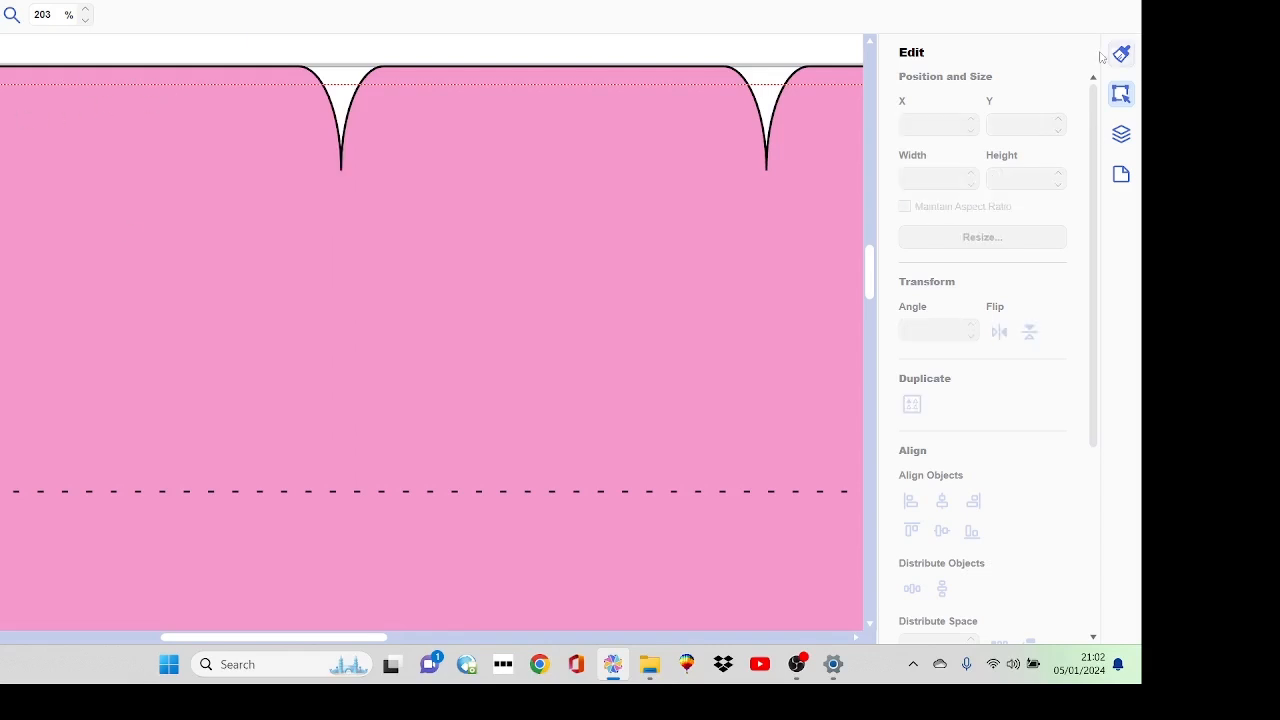
- Turn on Snap to Grid and draw a vertical line 2" tall at X 2" and Y 0" on the pink shape
{"action": "left_click", "coordinate": [1122, 177]}
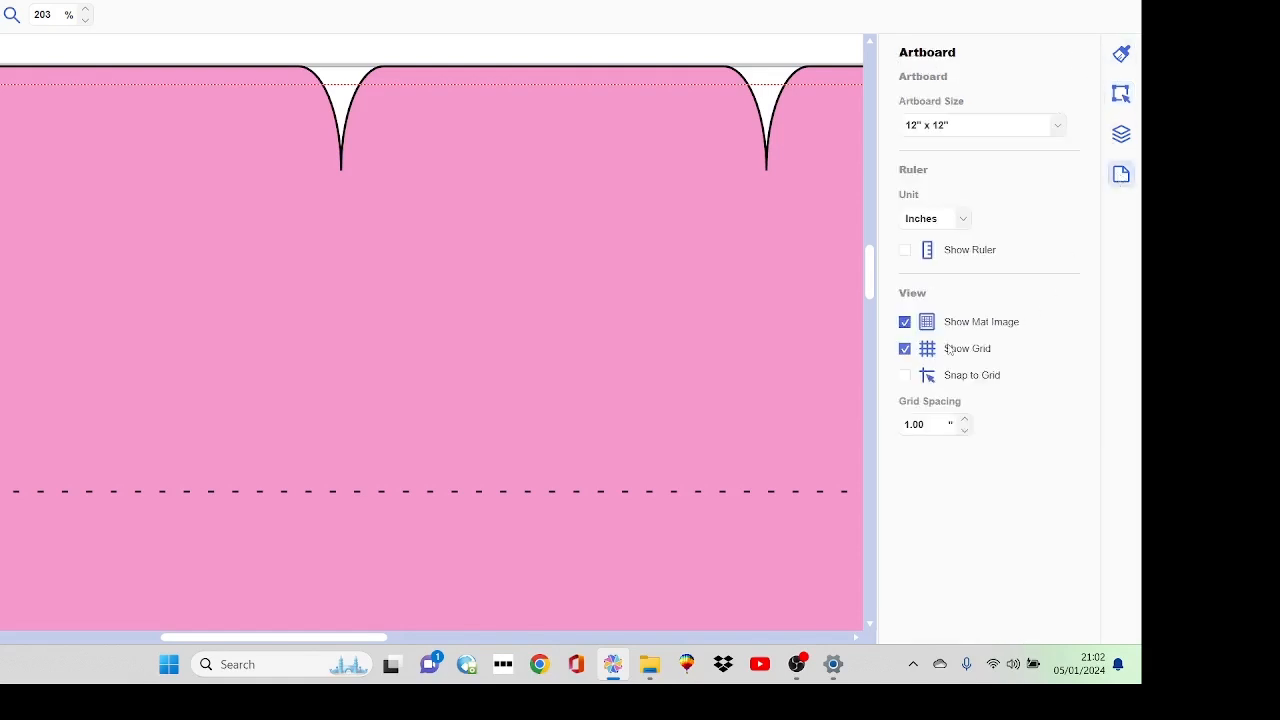
{"action": "left_click", "coordinate": [906, 377]}
{"action": "left_click_drag", "start_coordinate": [211, 125], "coordinate": [227, 374]}
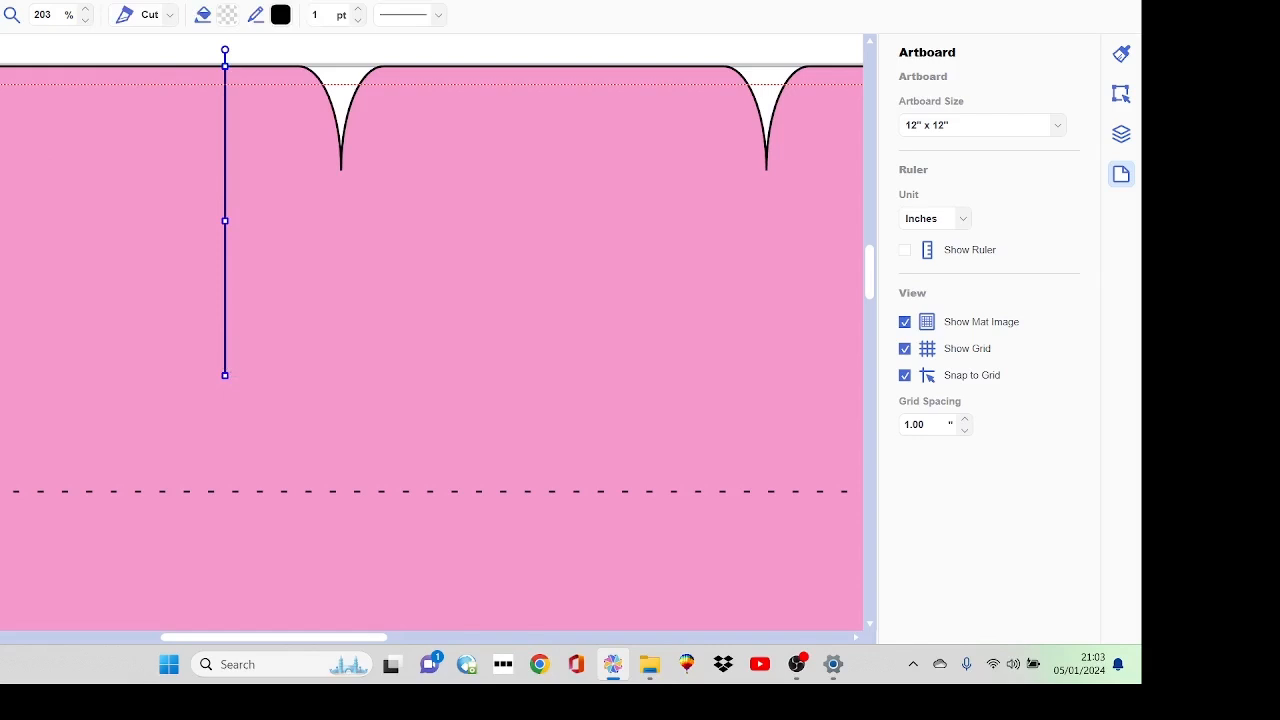
{"action": "left_click", "coordinate": [1121, 94]}
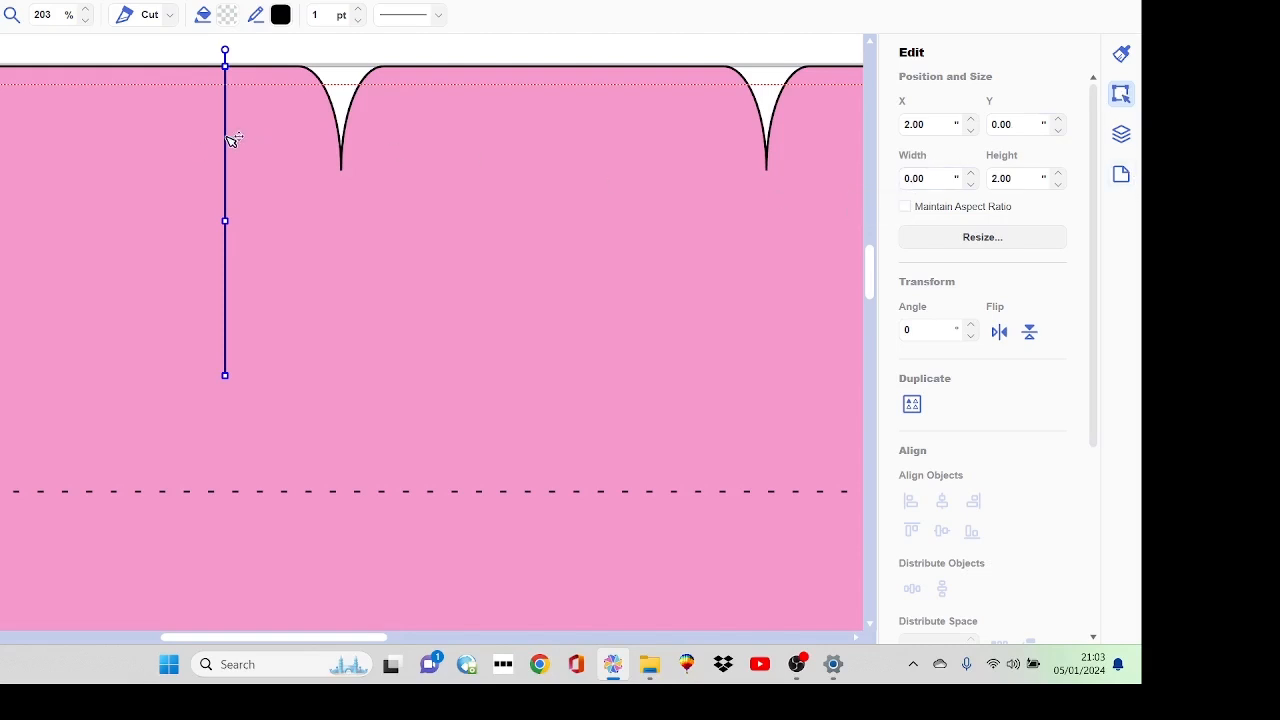
- Turn off Snap to Grid and move the vertical line beneath the first notch, setting its X to 2.75"
{"action": "left_click_drag", "start_coordinate": [228, 136], "coordinate": [541, 262]}
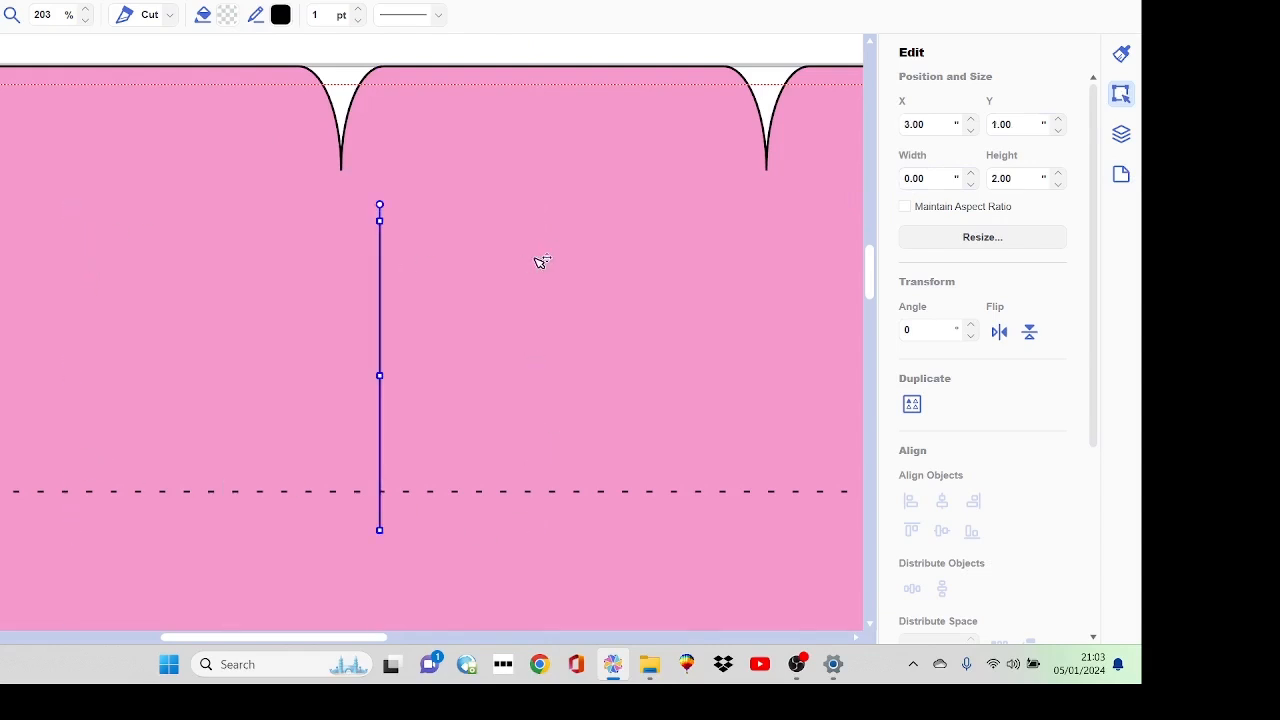
{"action": "left_click", "coordinate": [1121, 175]}
{"action": "left_click", "coordinate": [905, 376]}
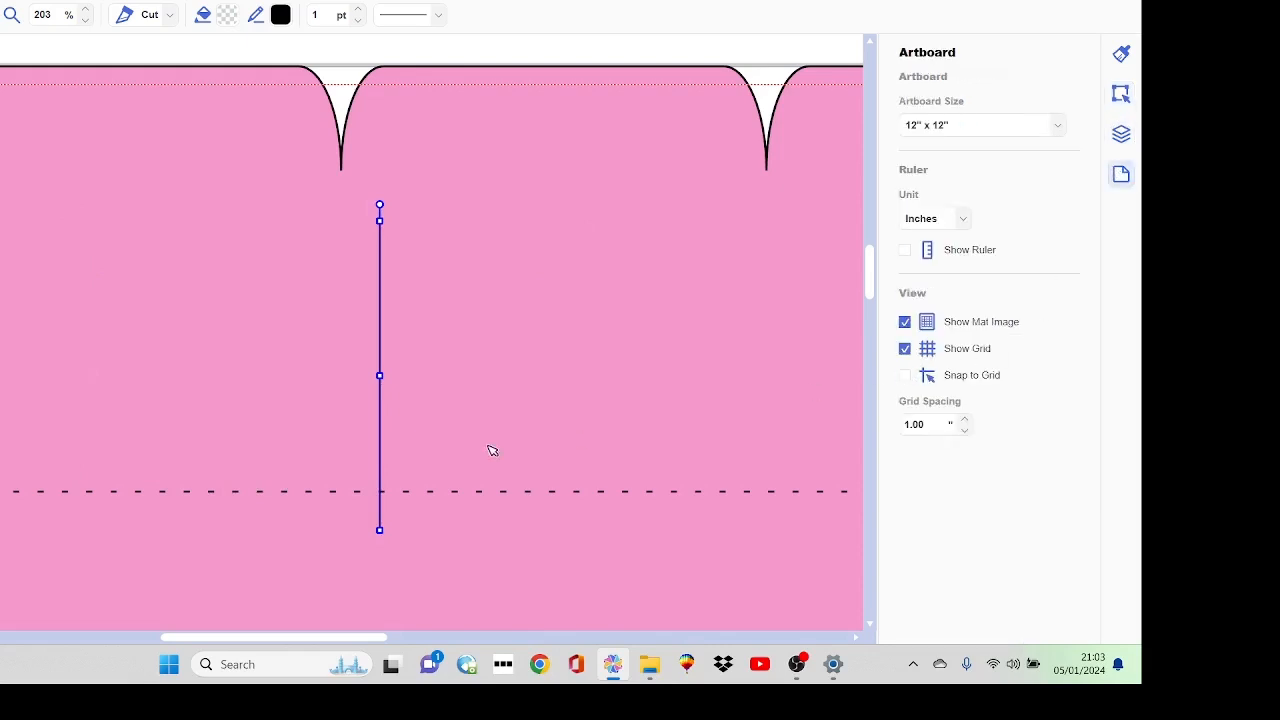
{"action": "left_click_drag", "start_coordinate": [388, 269], "coordinate": [350, 232]}
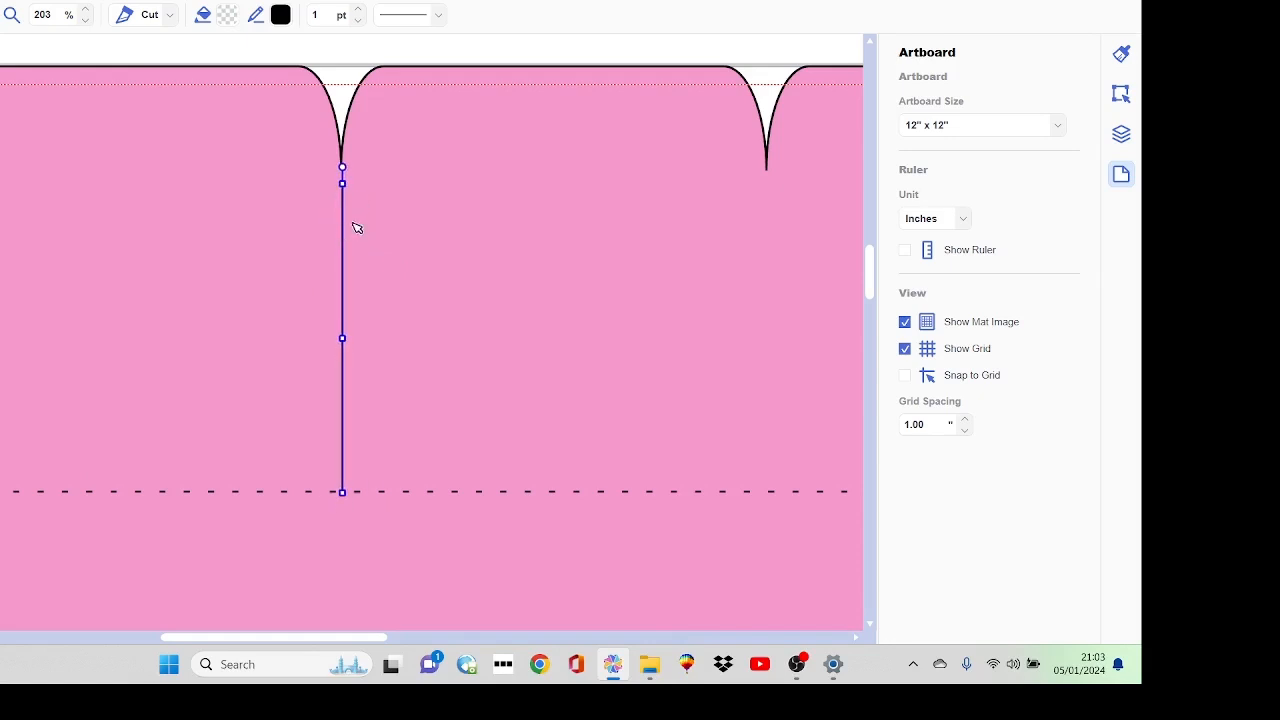
{"action": "left_click", "coordinate": [1129, 100]}
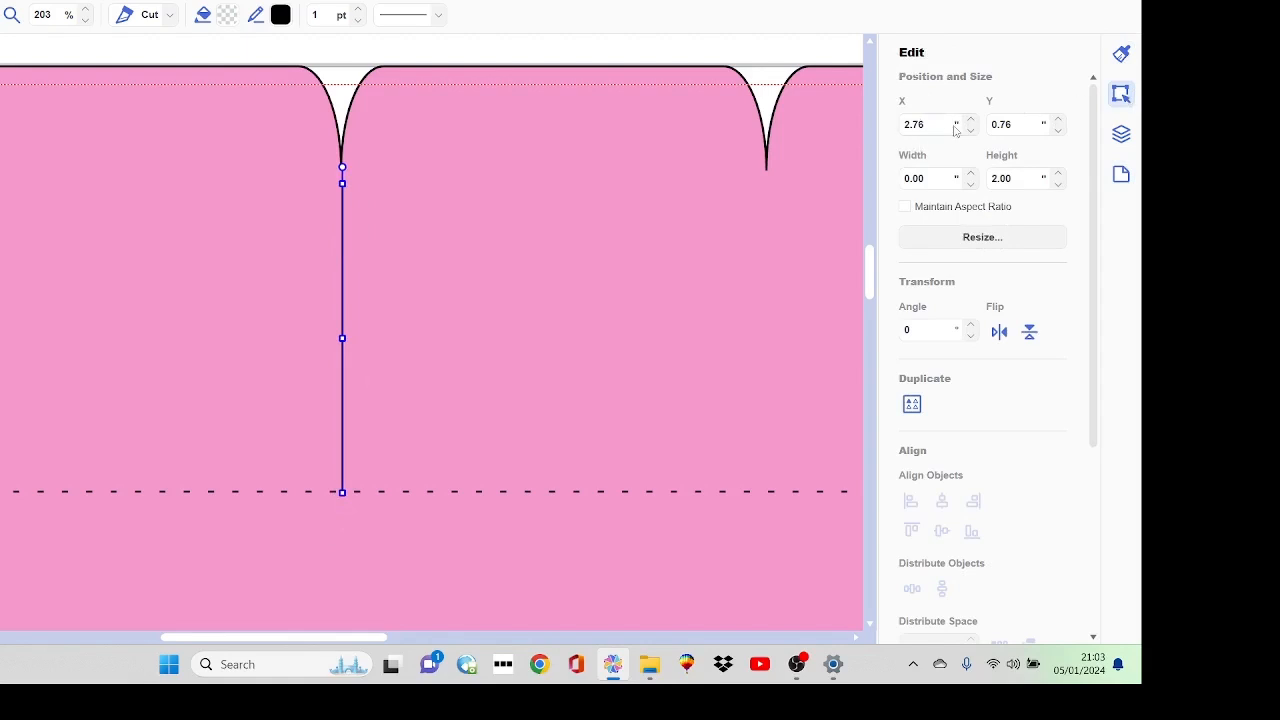
{"action": "type", "text": "5"}
{"action": "left_click", "coordinate": [488, 440]}
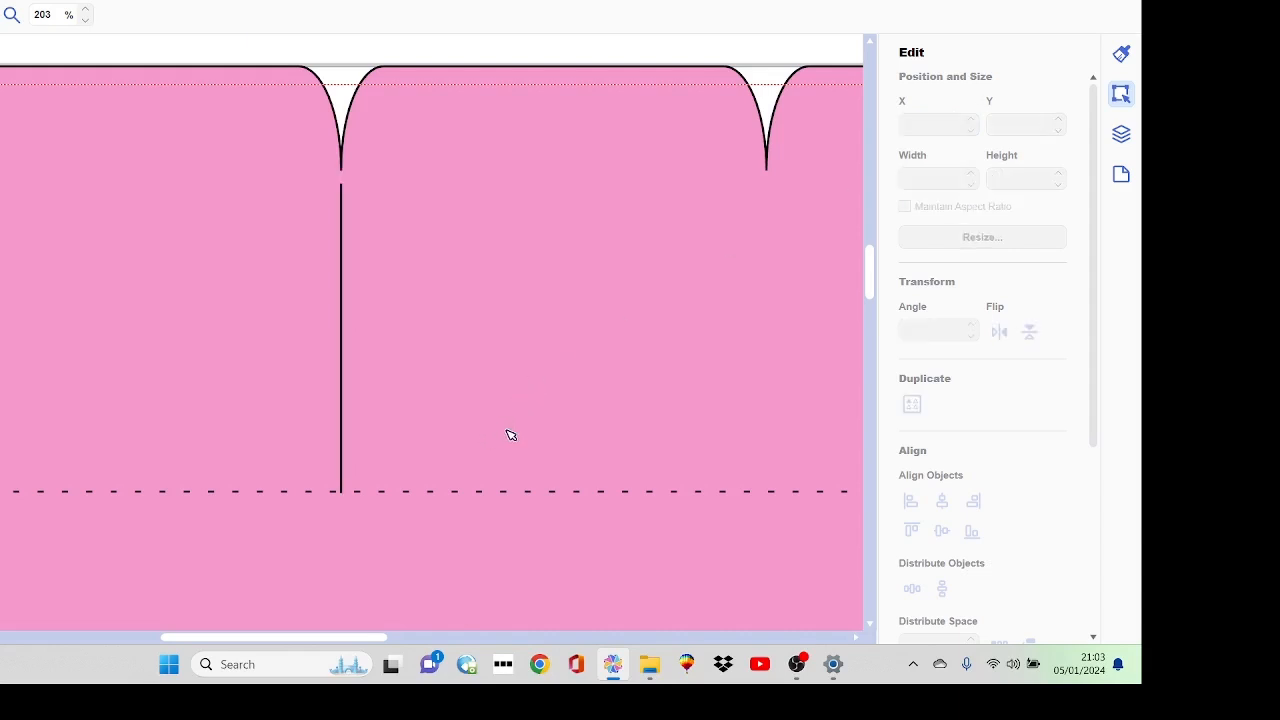
- Move the vertical line up to Y 0.66" so its upper end meets the first notch's point
{"action": "left_click", "coordinate": [342, 201]}
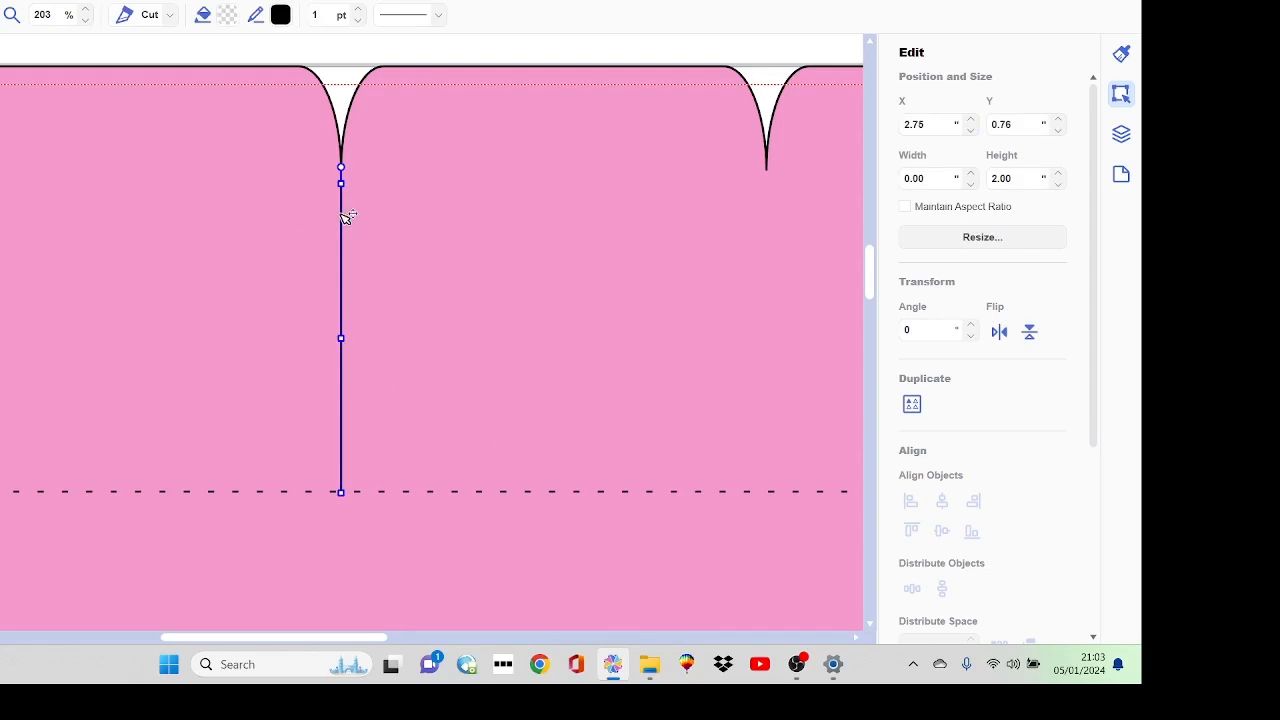
{"action": "left_click_drag", "start_coordinate": [346, 216], "coordinate": [343, 211]}
{"action": "left_click", "coordinate": [405, 204]}
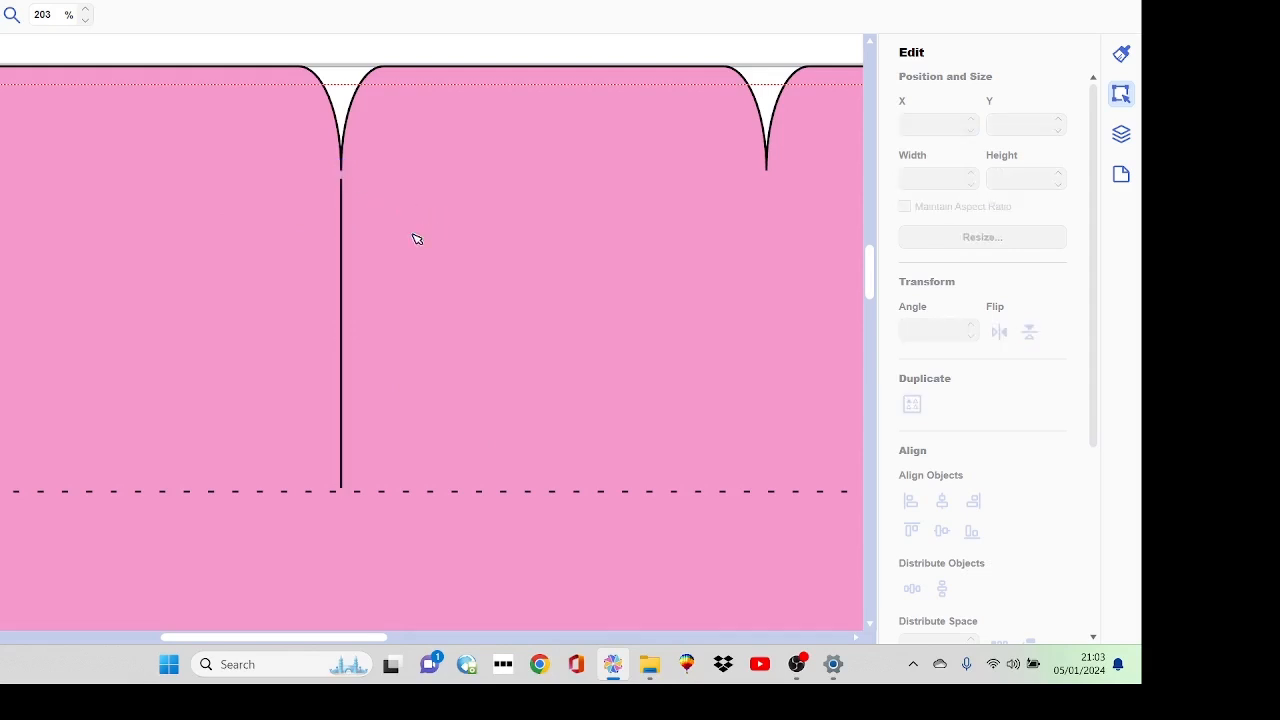
{"action": "left_click", "coordinate": [341, 229]}
{"action": "key", "text": "Up"}
{"action": "key", "text": "Up"}
{"action": "key", "text": "Up"}
{"action": "key", "text": "Up"}
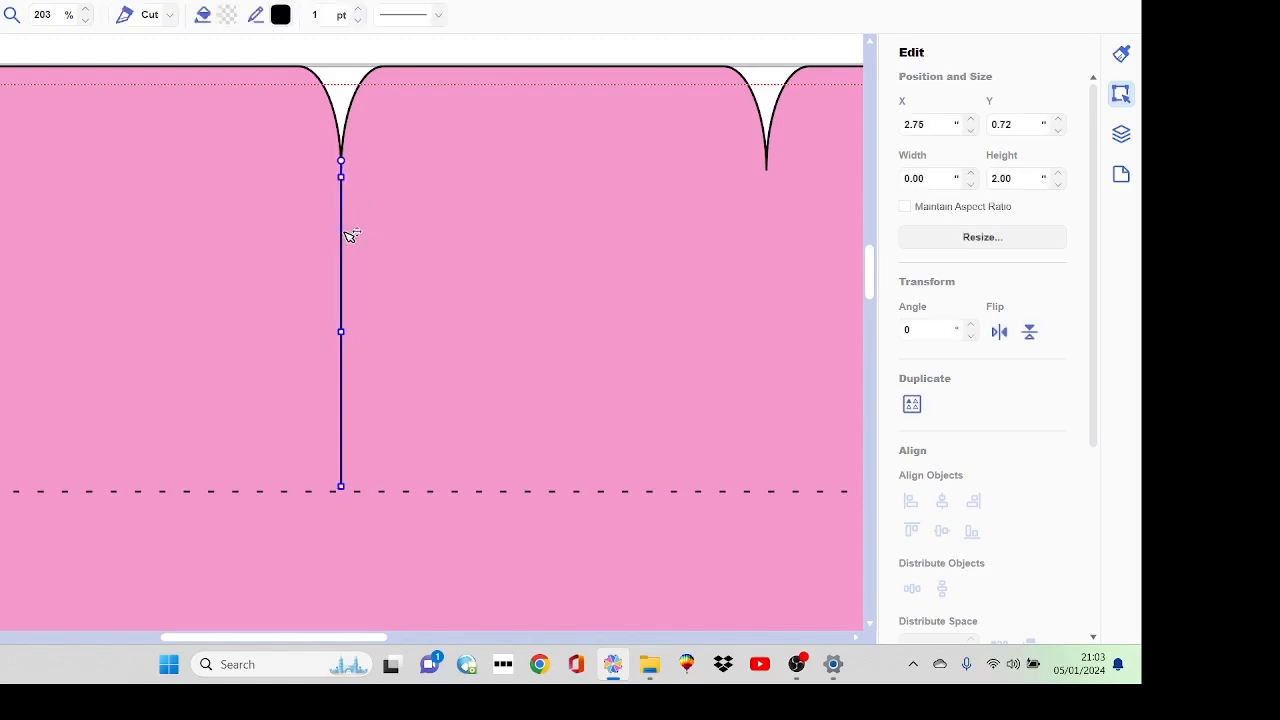
{"action": "left_click", "coordinate": [421, 206]}
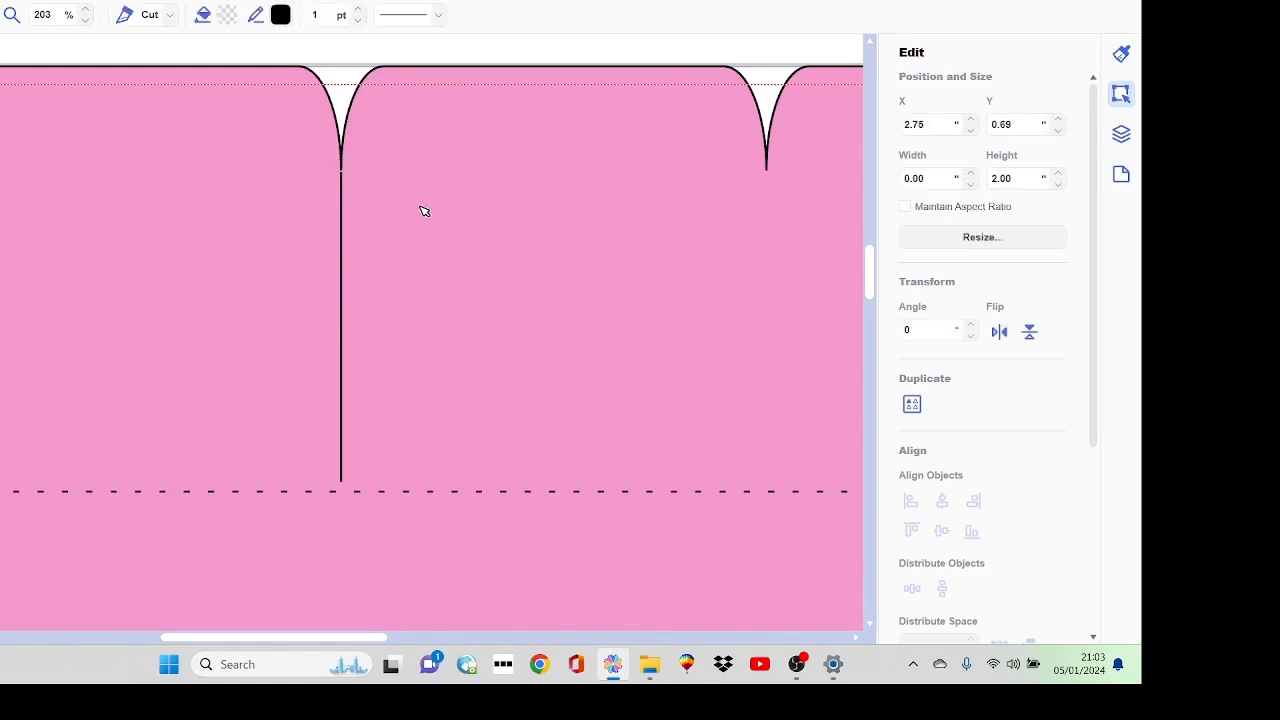
{"action": "left_click", "coordinate": [342, 214]}
{"action": "key", "text": "Up"}
{"action": "key", "text": "Up"}
{"action": "key", "text": "Up"}
{"action": "left_click", "coordinate": [287, 226]}
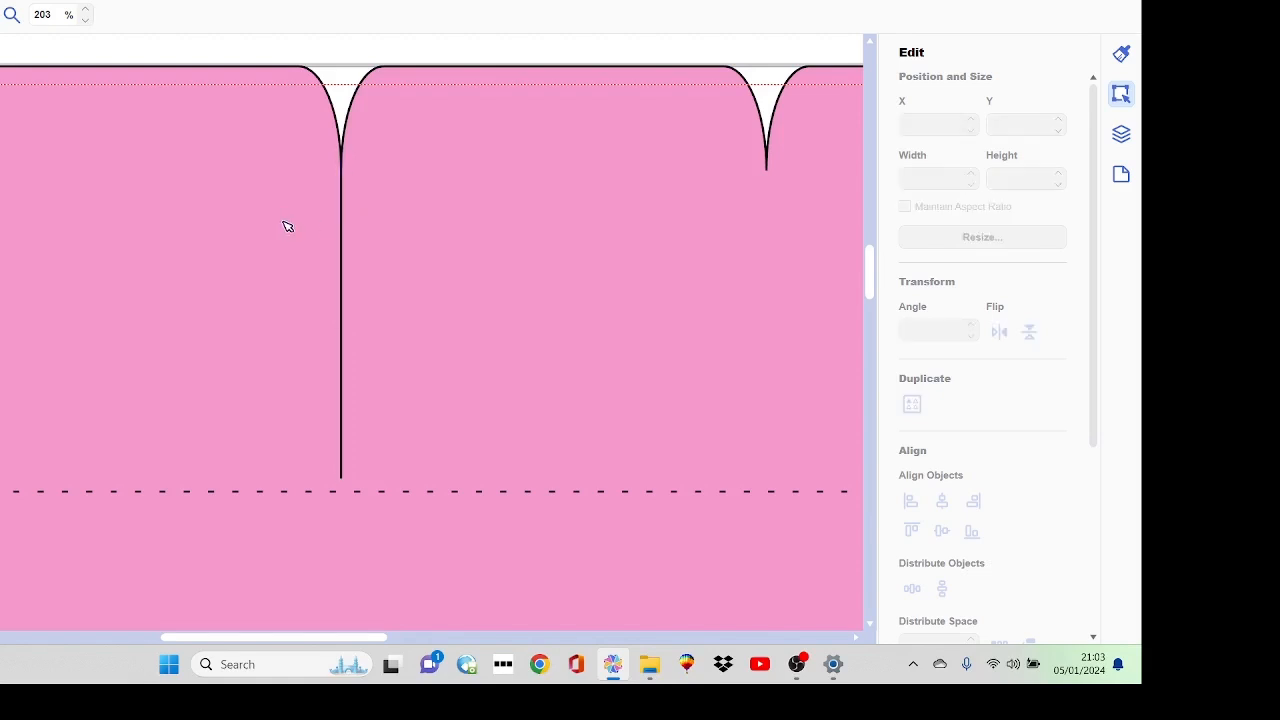
- Stretch the vertical line's lower end down to the dashed line, to a height of about 2.1"
{"action": "left_click", "coordinate": [340, 359]}
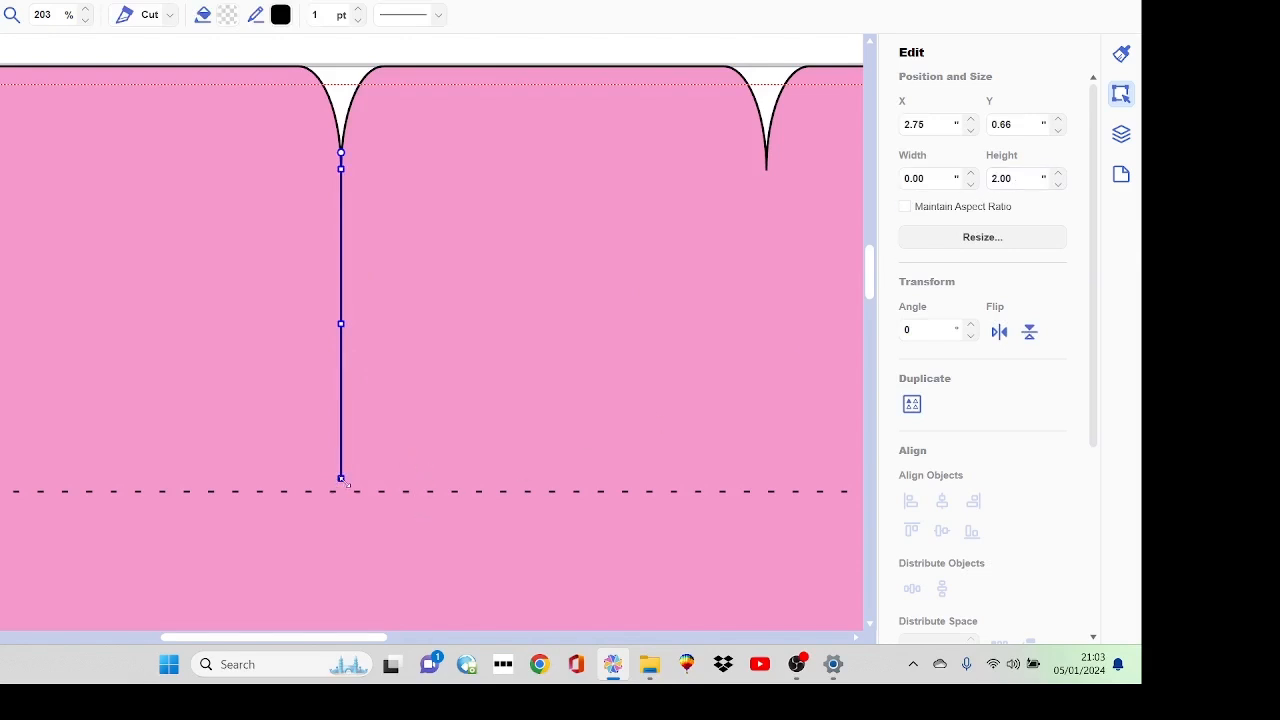
{"action": "left_click_drag", "start_coordinate": [342, 479], "coordinate": [342, 490]}
{"action": "left_click", "coordinate": [567, 580]}
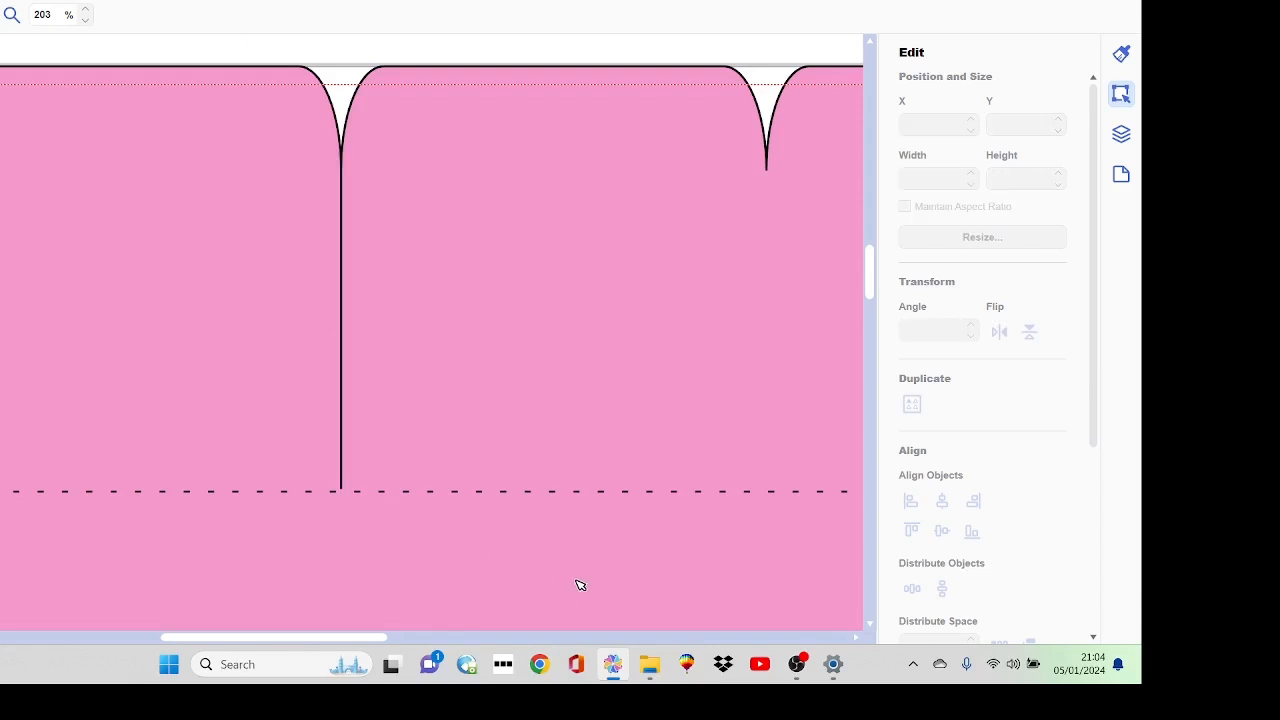
{"action": "left_click", "coordinate": [345, 425]}
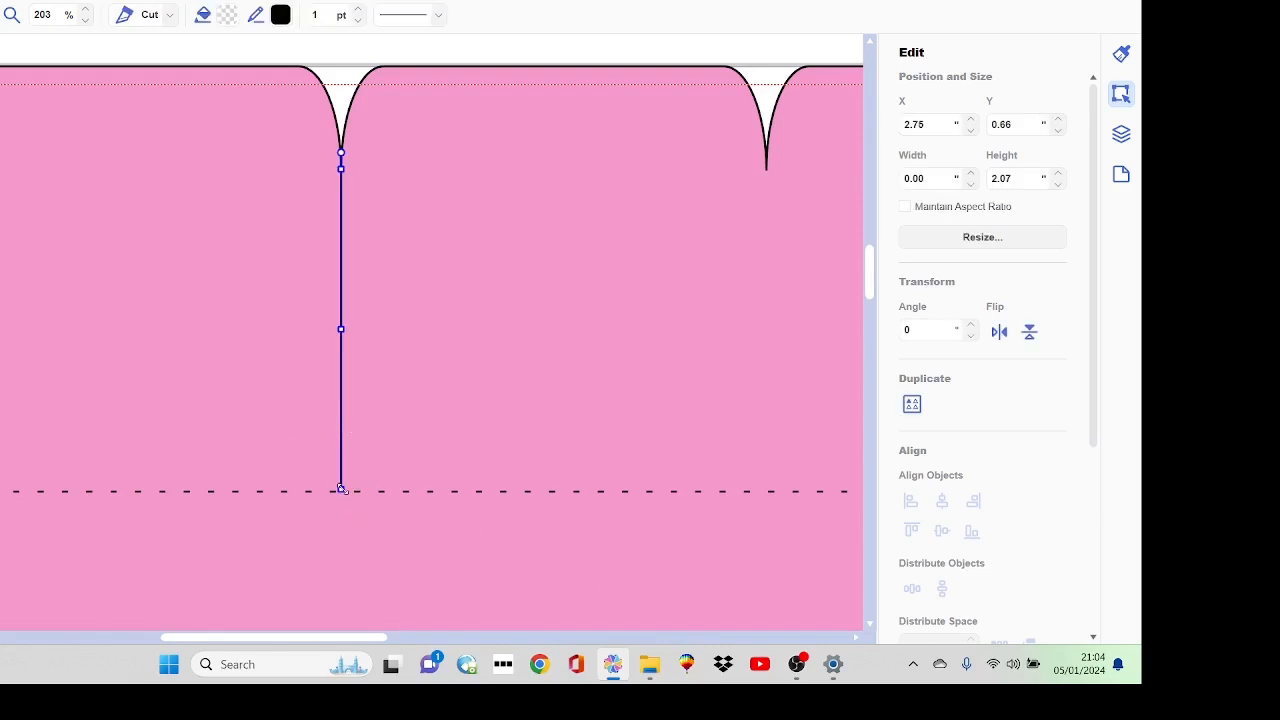
{"action": "left_click_drag", "start_coordinate": [343, 490], "coordinate": [343, 493]}
{"action": "left_click", "coordinate": [420, 550]}
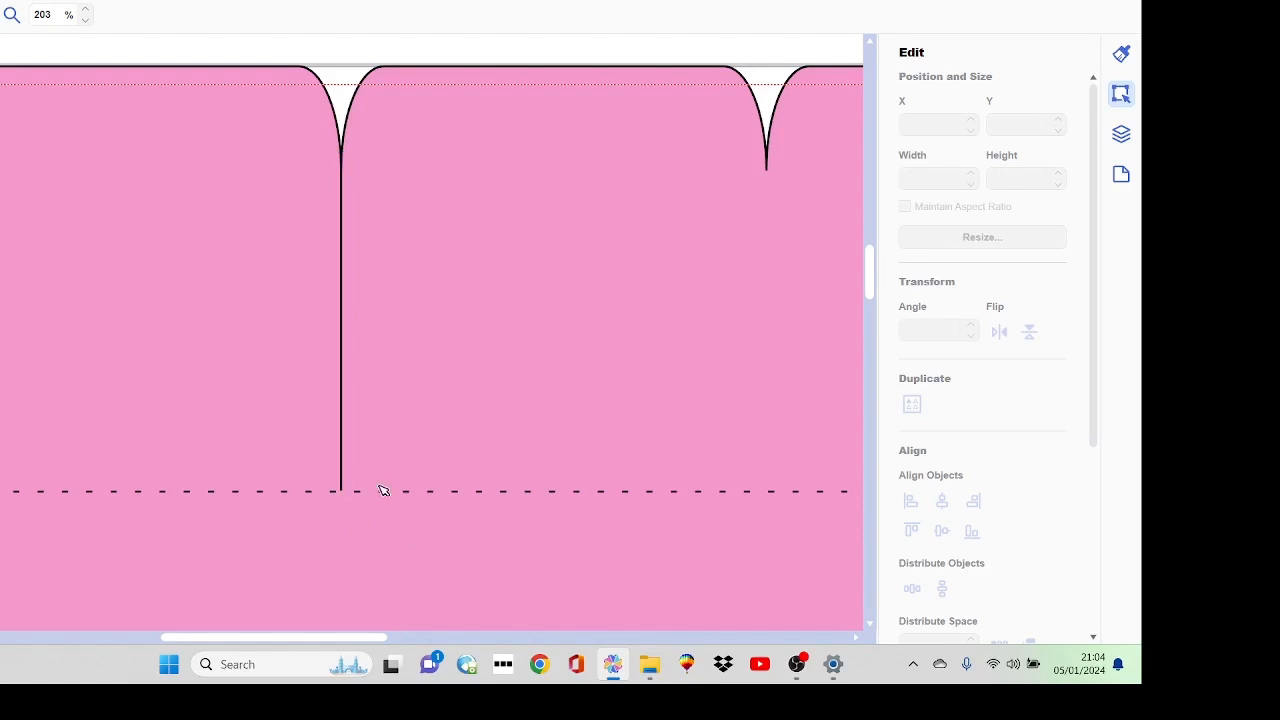
- Duplicate the vertical line beneath the first notch and move the copy beneath the second notch, at X 5.50"
{"action": "left_click_drag", "start_coordinate": [315, 408], "coordinate": [333, 489]}
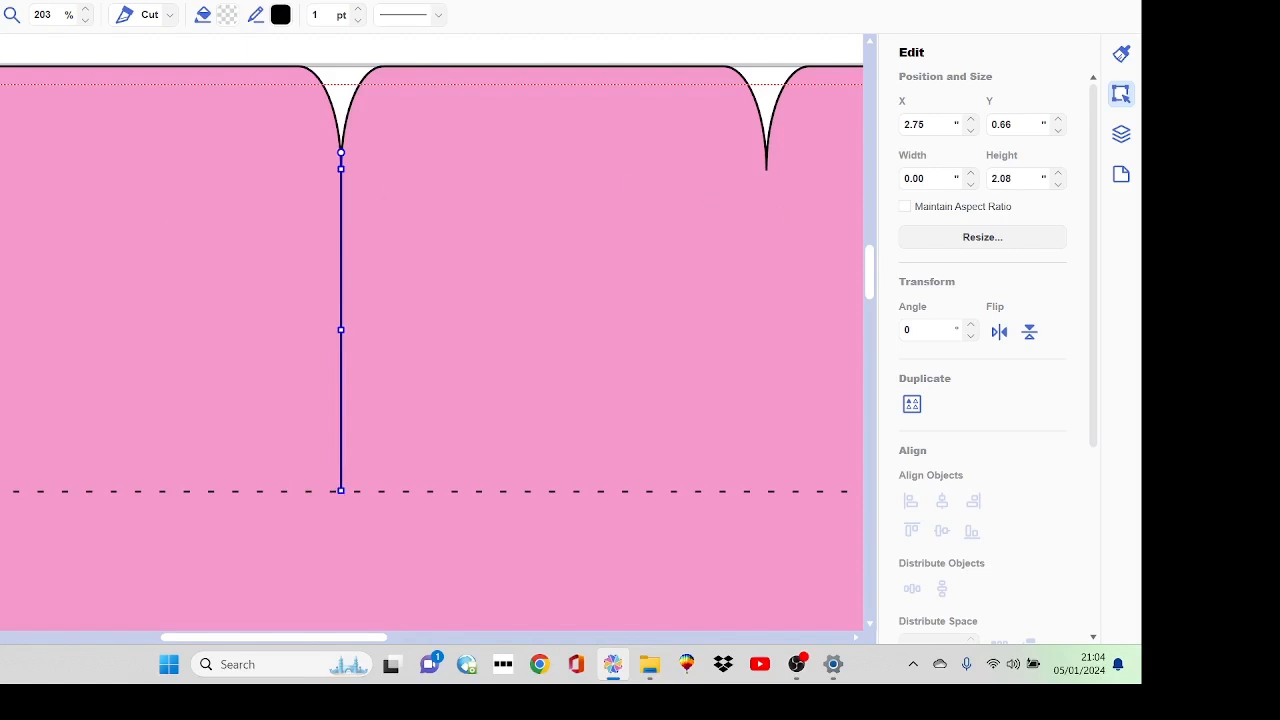
{"action": "left_click", "coordinate": [0, 0]}
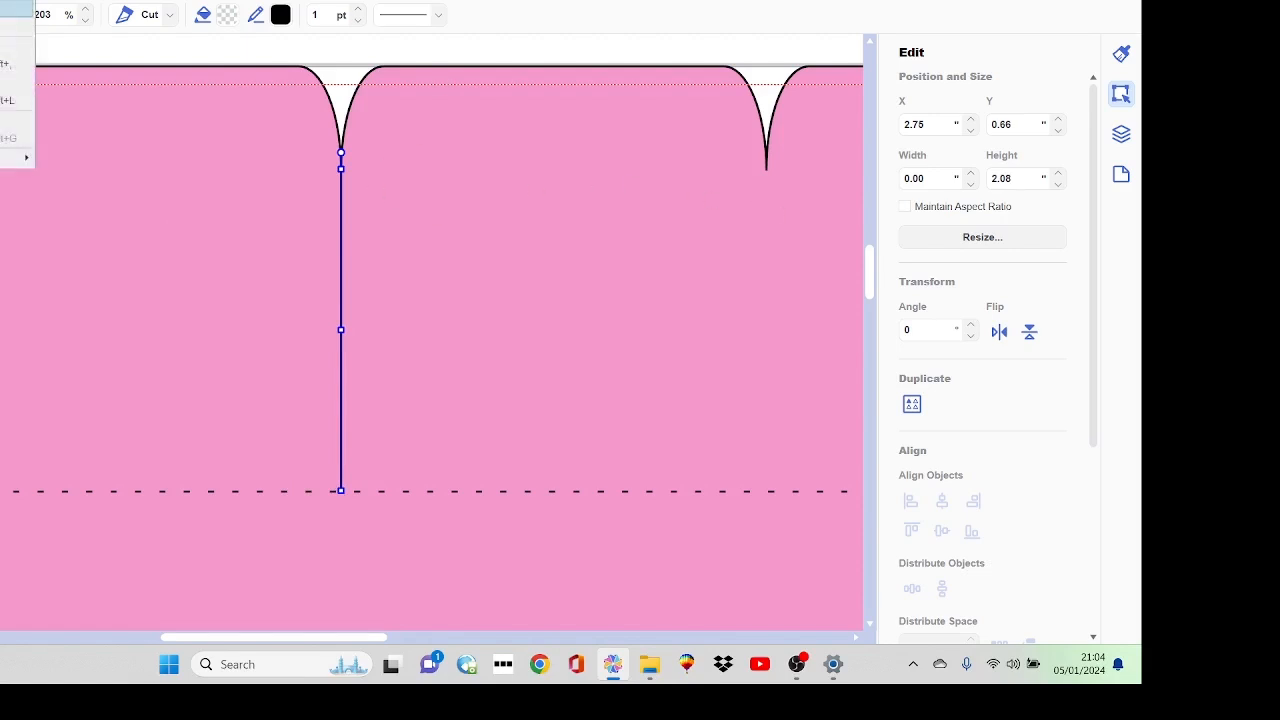
{"action": "left_click", "coordinate": [15, 8]}
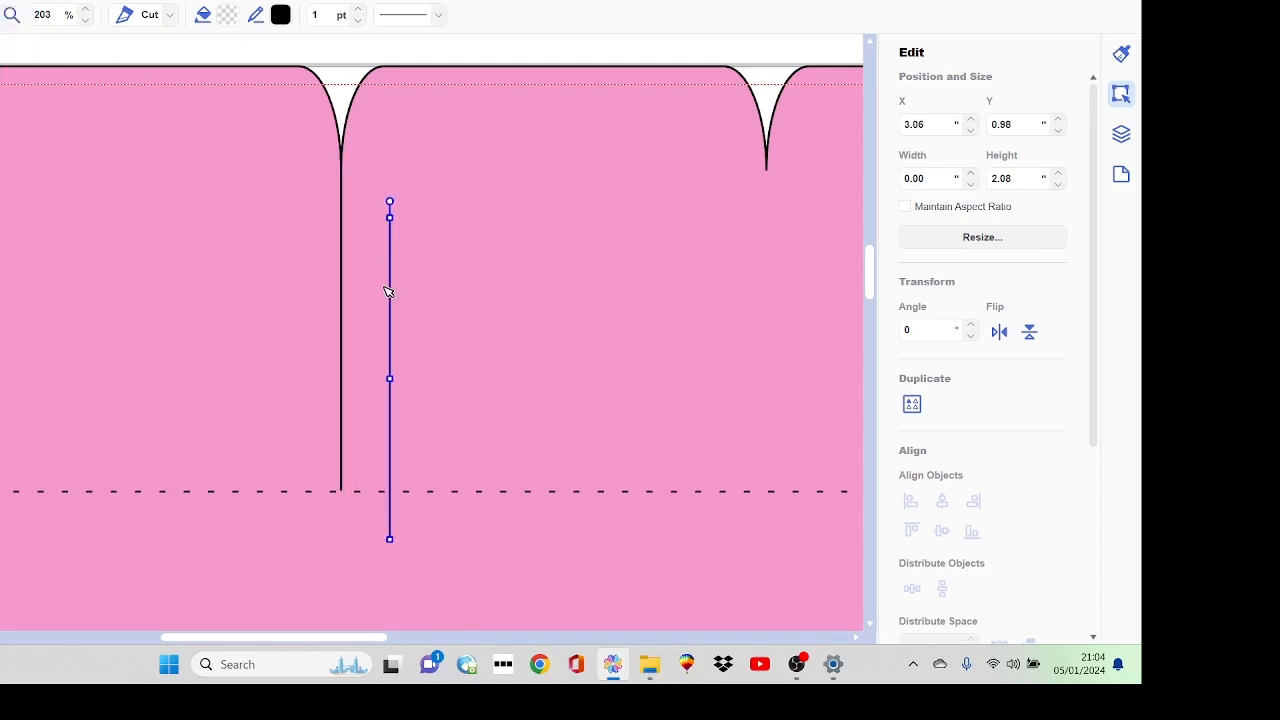
{"action": "left_click_drag", "start_coordinate": [396, 281], "coordinate": [768, 220]}
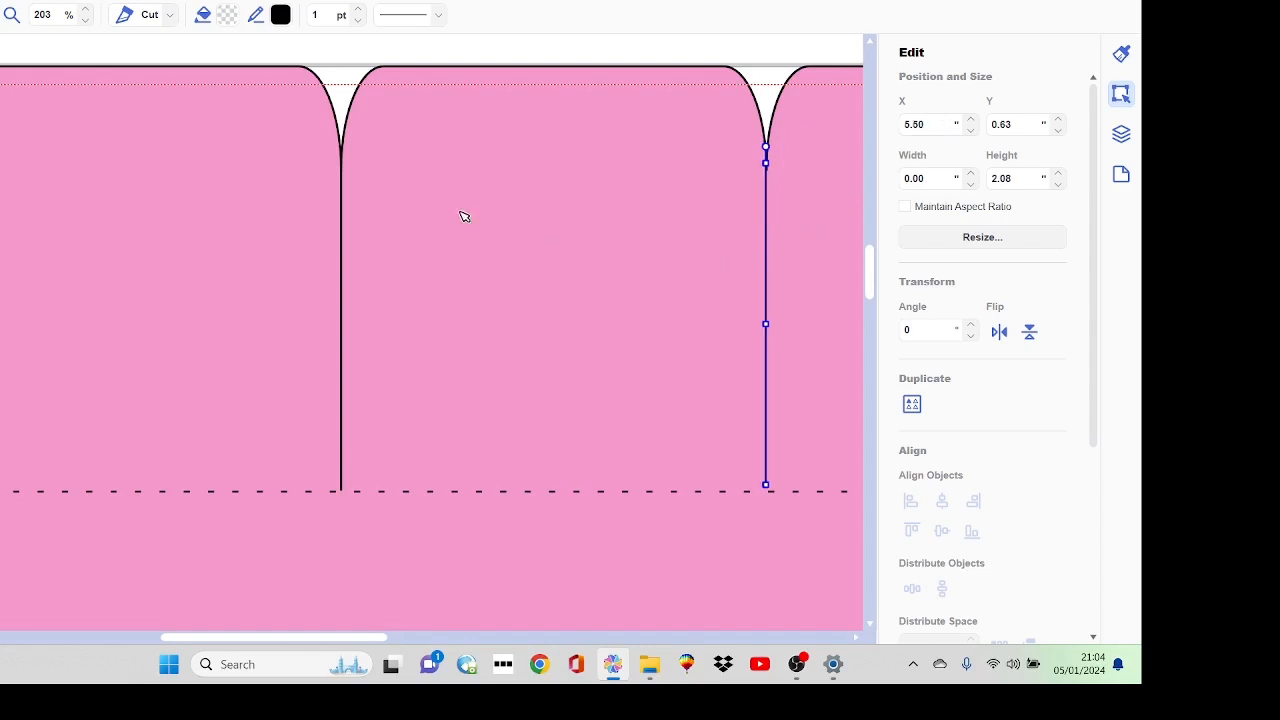
- Match the second vertical line's height position to the first one by setting its Y to 0.66"
{"action": "left_click_drag", "start_coordinate": [290, 199], "coordinate": [374, 240]}
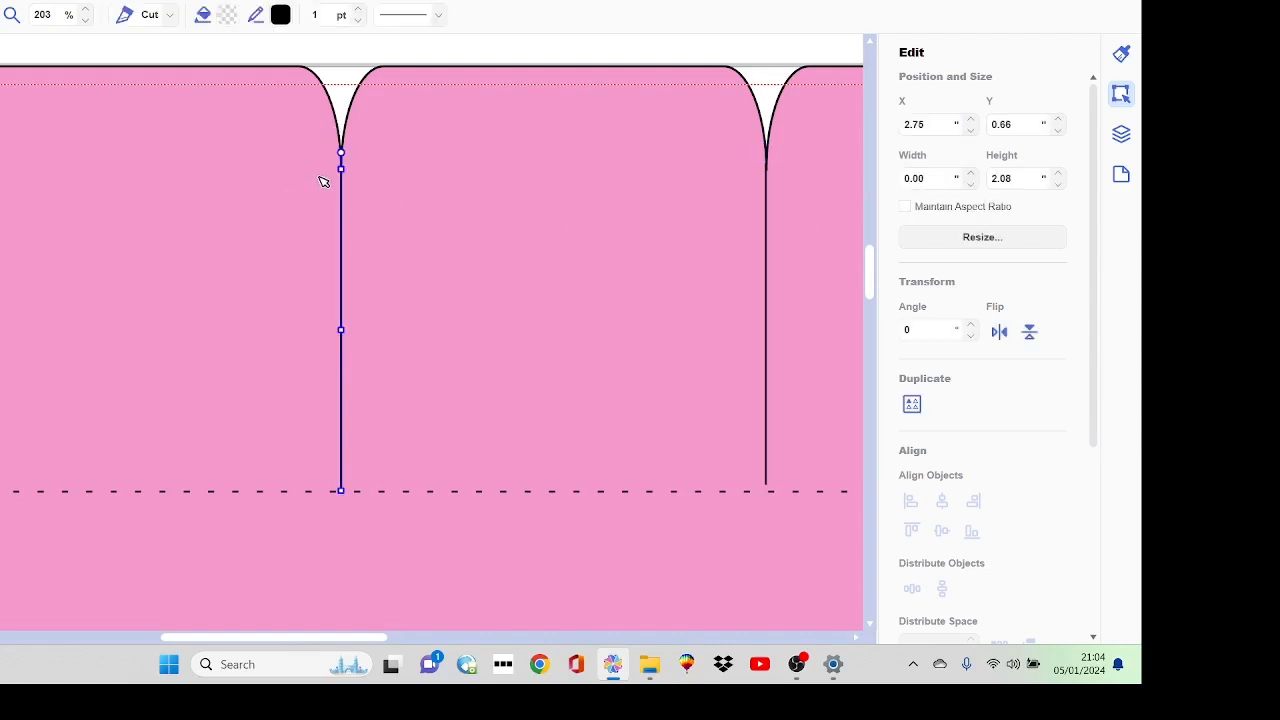
{"action": "left_click_drag", "start_coordinate": [745, 198], "coordinate": [782, 256]}
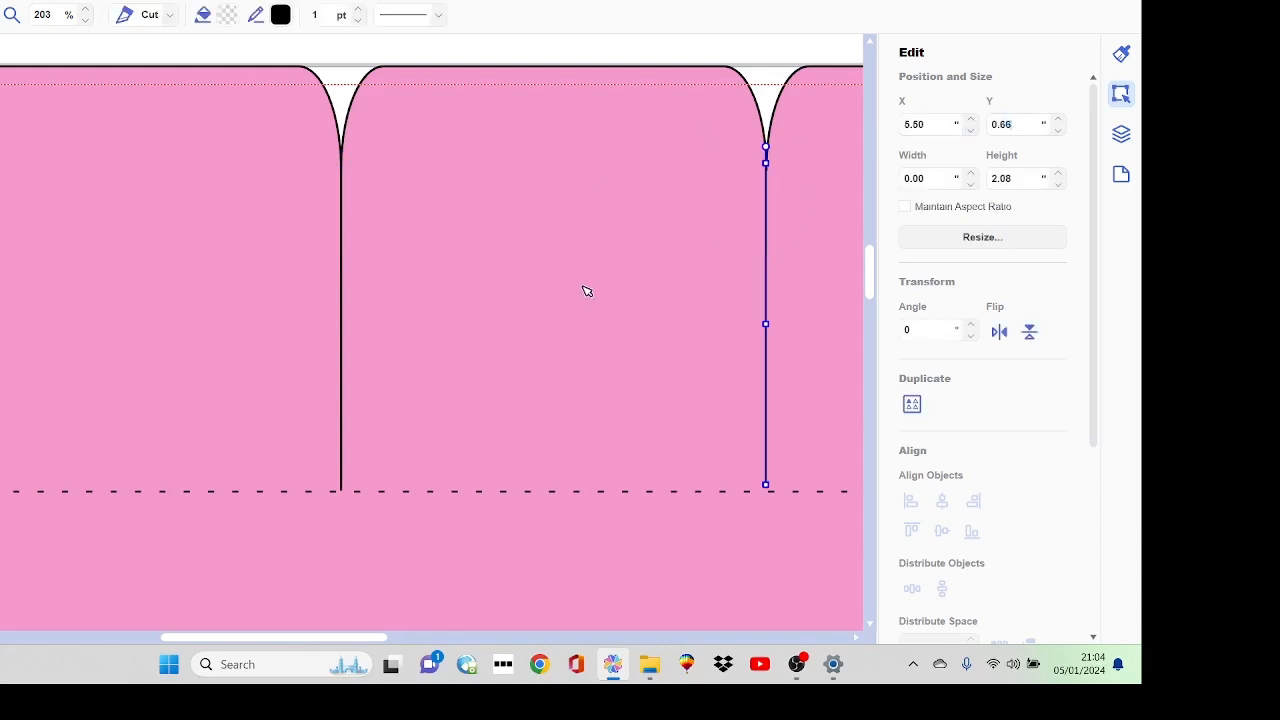
{"action": "left_click", "coordinate": [540, 218]}
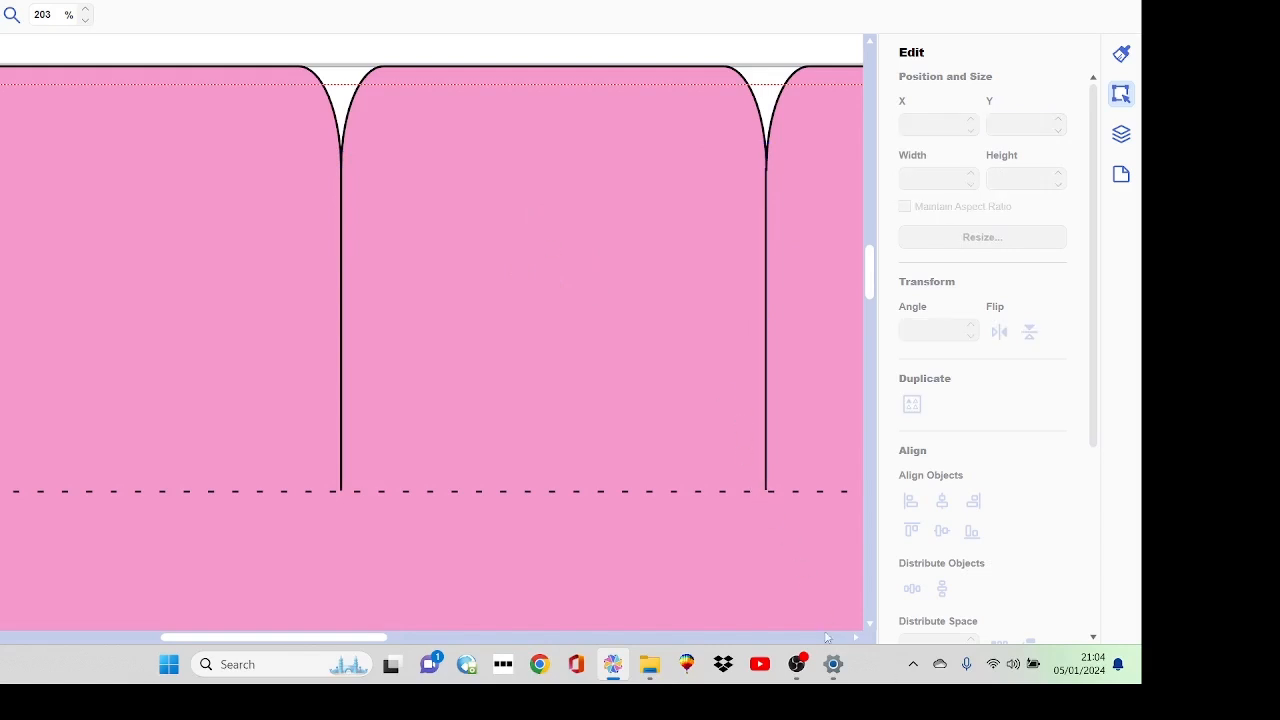
- Duplicate the second vertical line and place the copy beneath the third notch, at X 8.25" and Y 0.66"
{"action": "left_click_drag", "start_coordinate": [857, 639], "coordinate": [857, 639]}
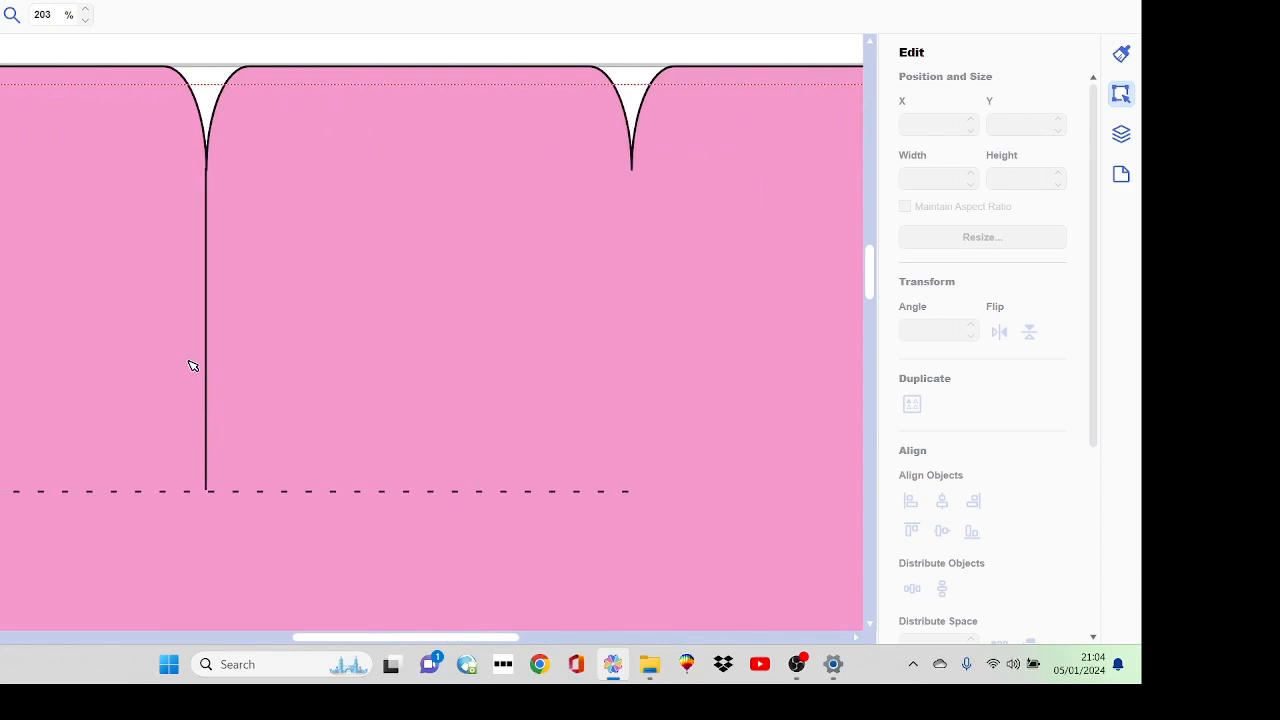
{"action": "left_click_drag", "start_coordinate": [191, 363], "coordinate": [226, 392]}
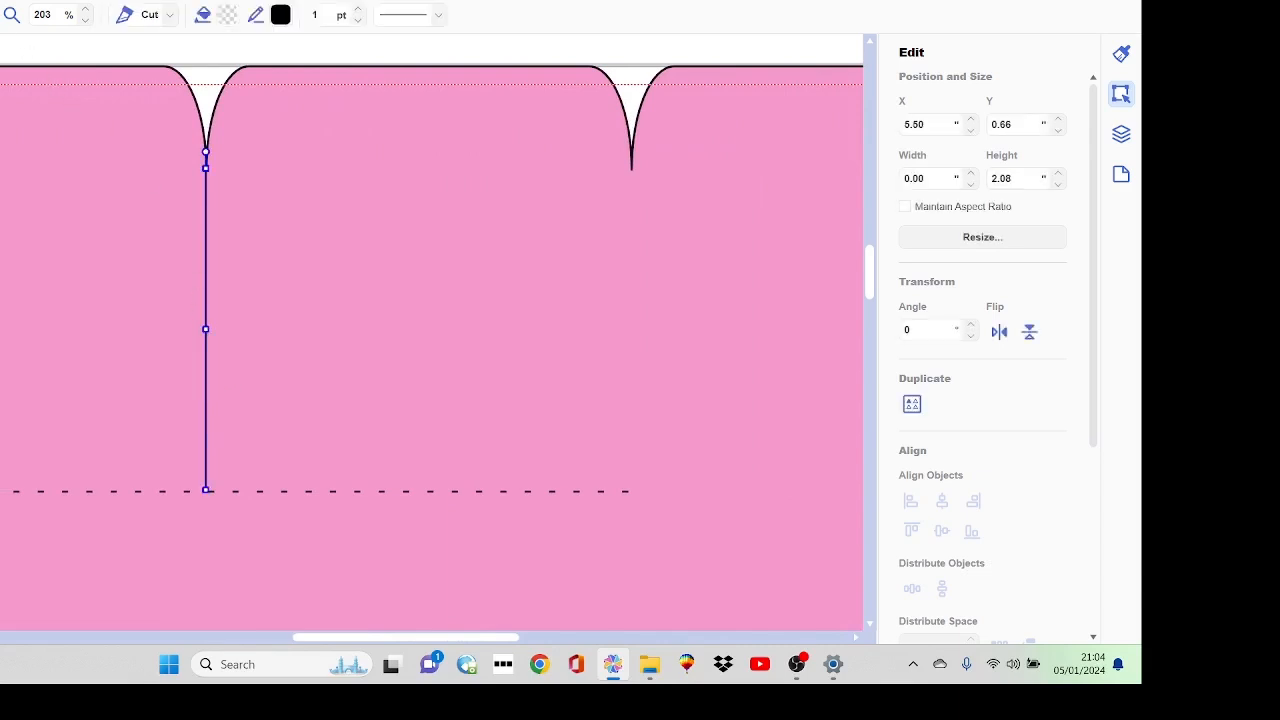
{"action": "left_click", "coordinate": [0, 0]}
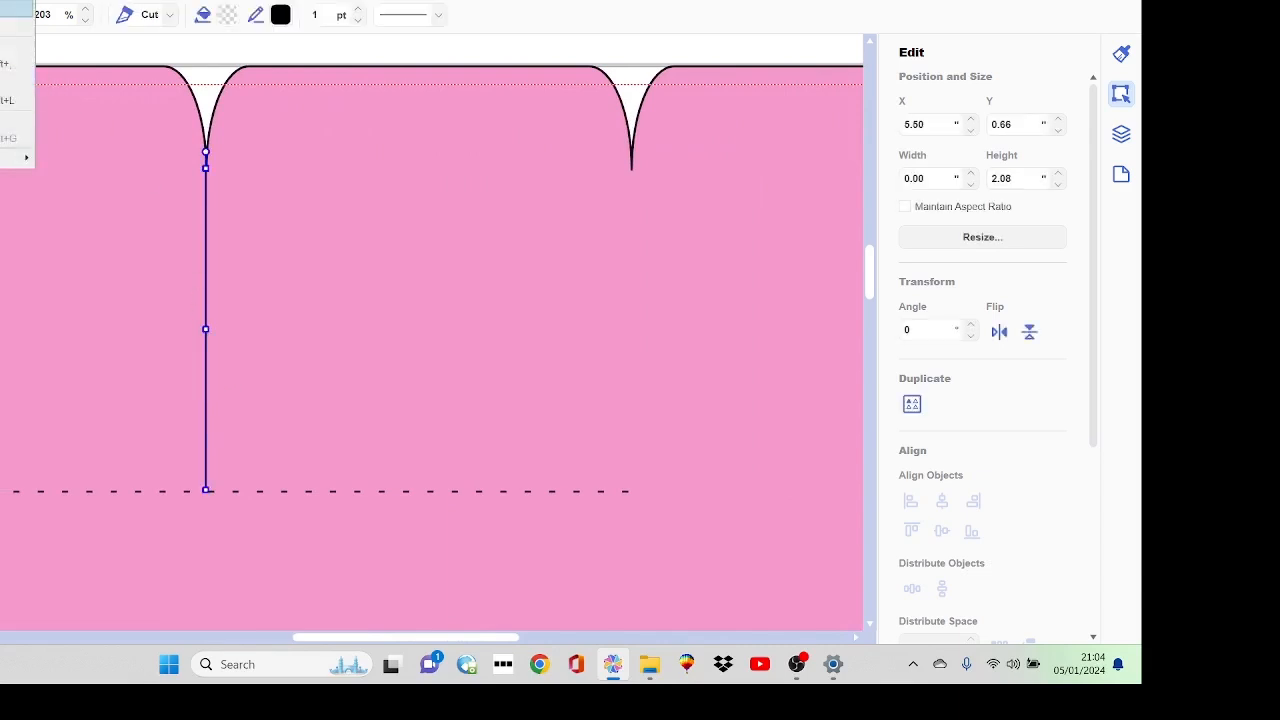
{"action": "left_click", "coordinate": [2, 8]}
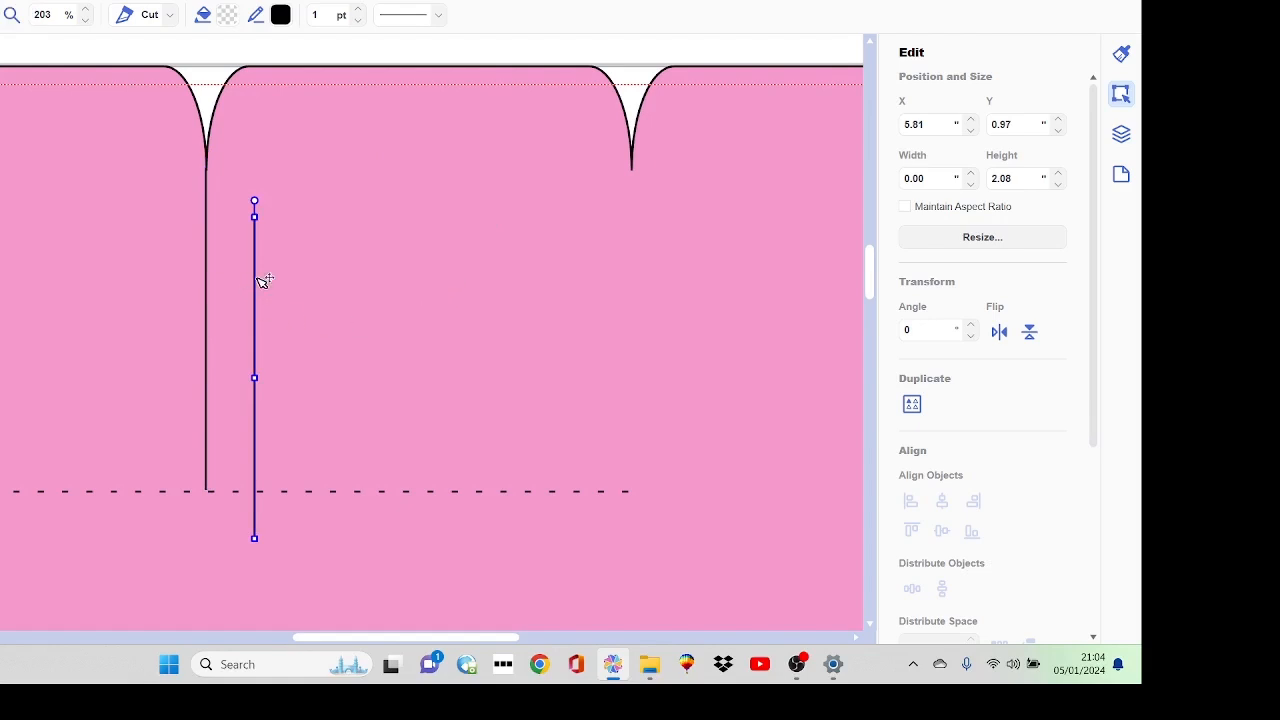
{"action": "left_click_drag", "start_coordinate": [264, 282], "coordinate": [641, 233]}
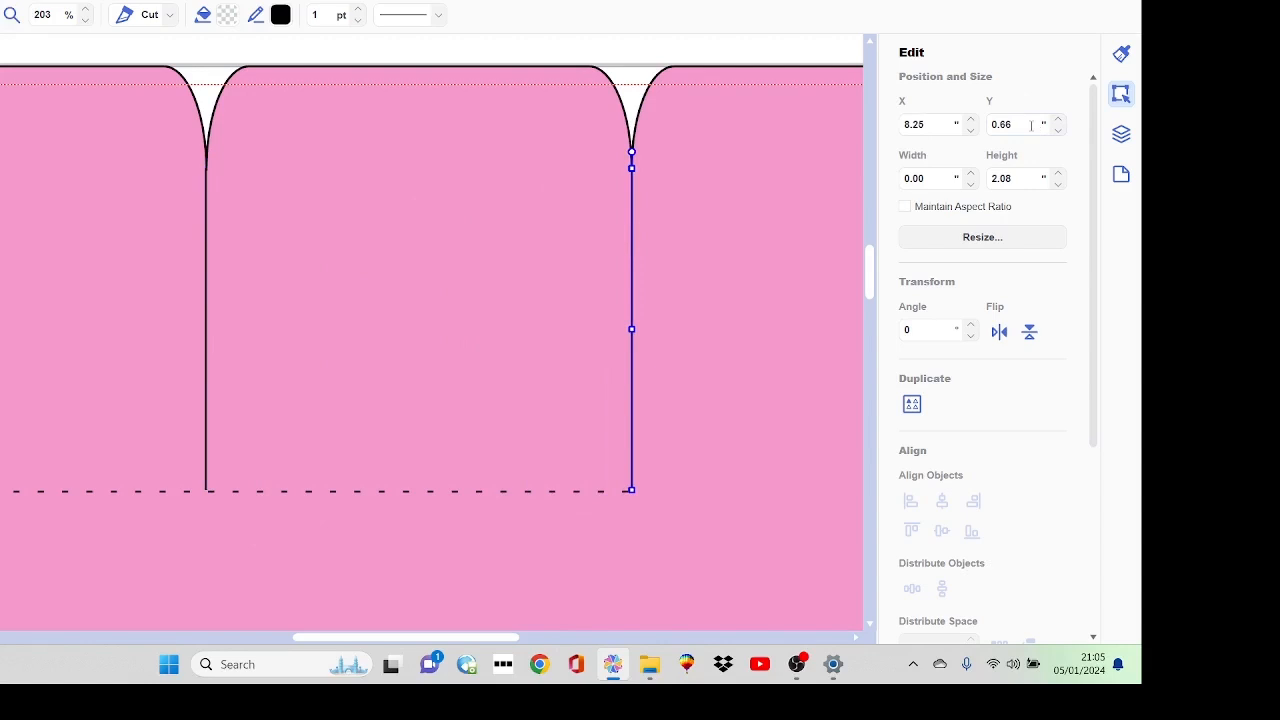
{"action": "left_click", "coordinate": [717, 320]}
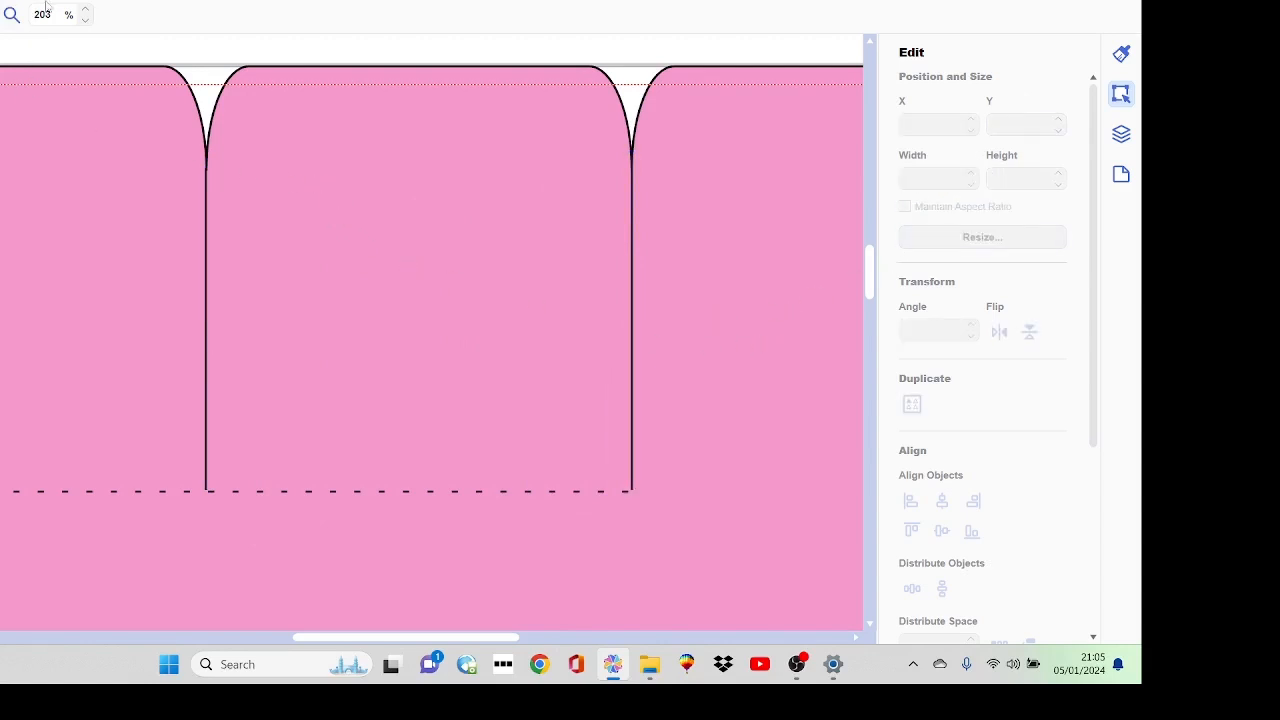
- Draw a vertical line about 1.97" tall where the tab meets the last panel, from the inner corner down to the bottom edge
{"action": "left_click", "coordinate": [88, 20]}
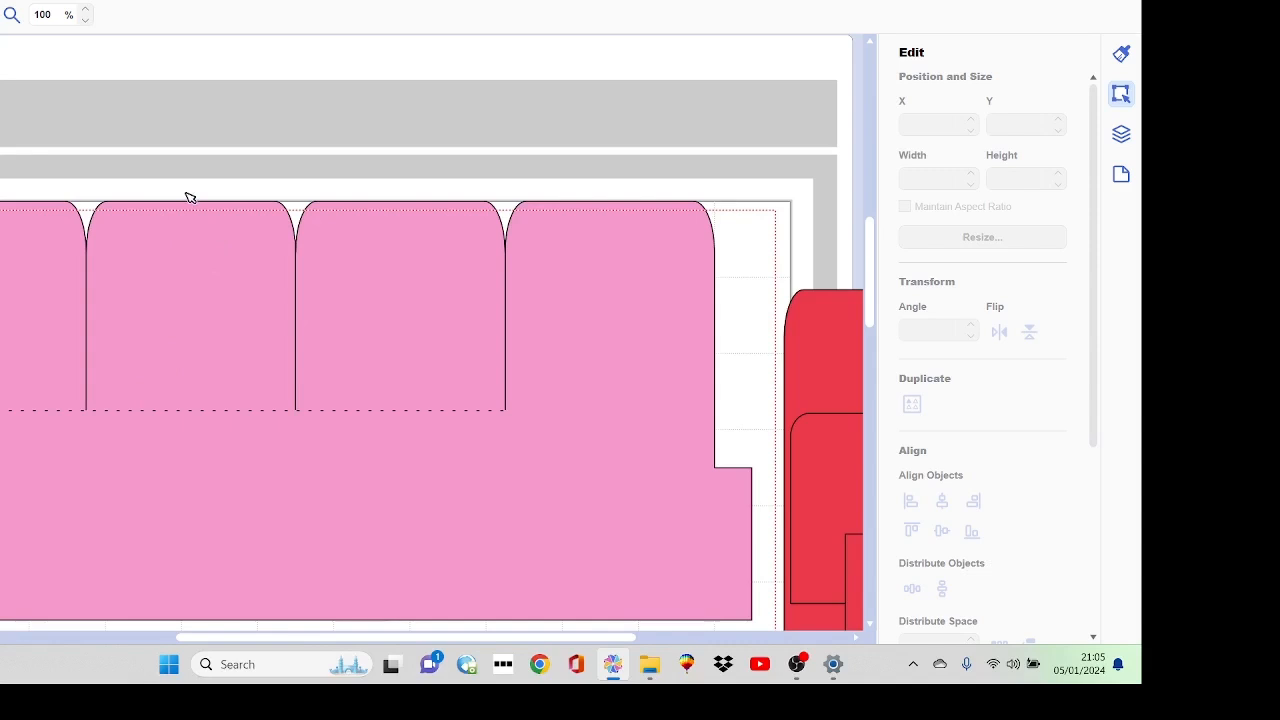
{"action": "left_click", "coordinate": [85, 21]}
{"action": "left_click", "coordinate": [85, 21]}
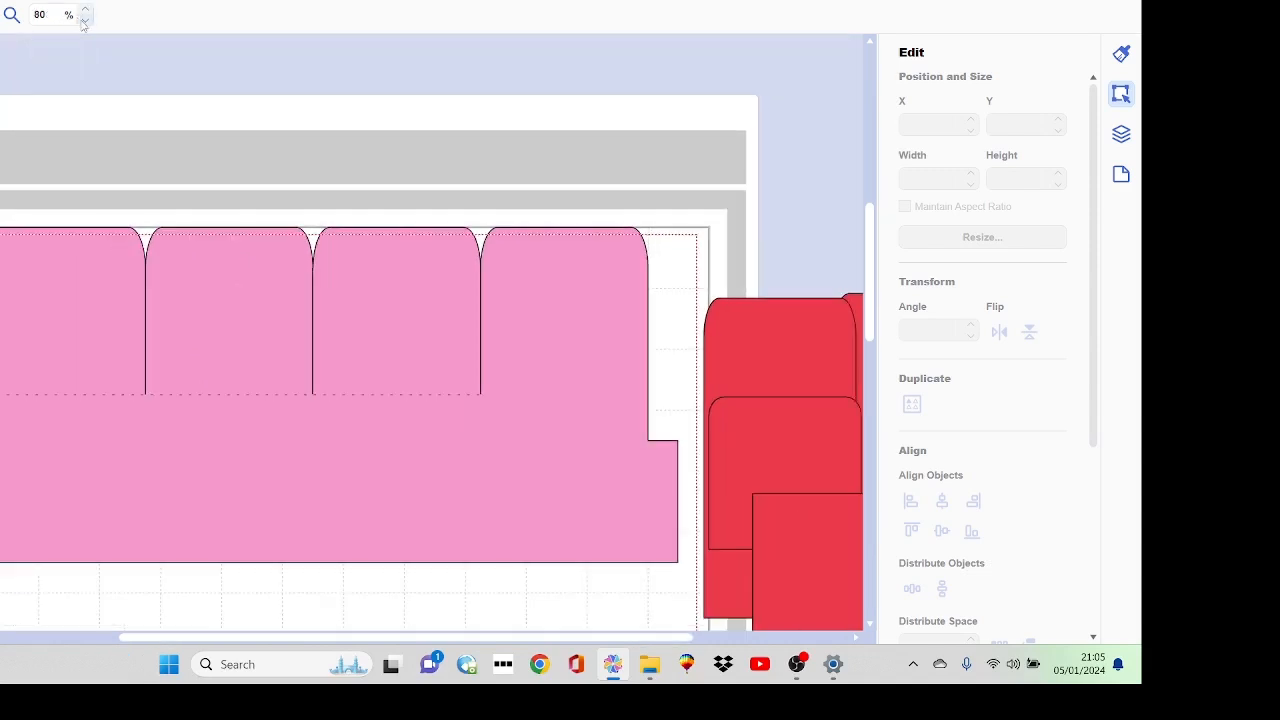
{"action": "left_click", "coordinate": [85, 21]}
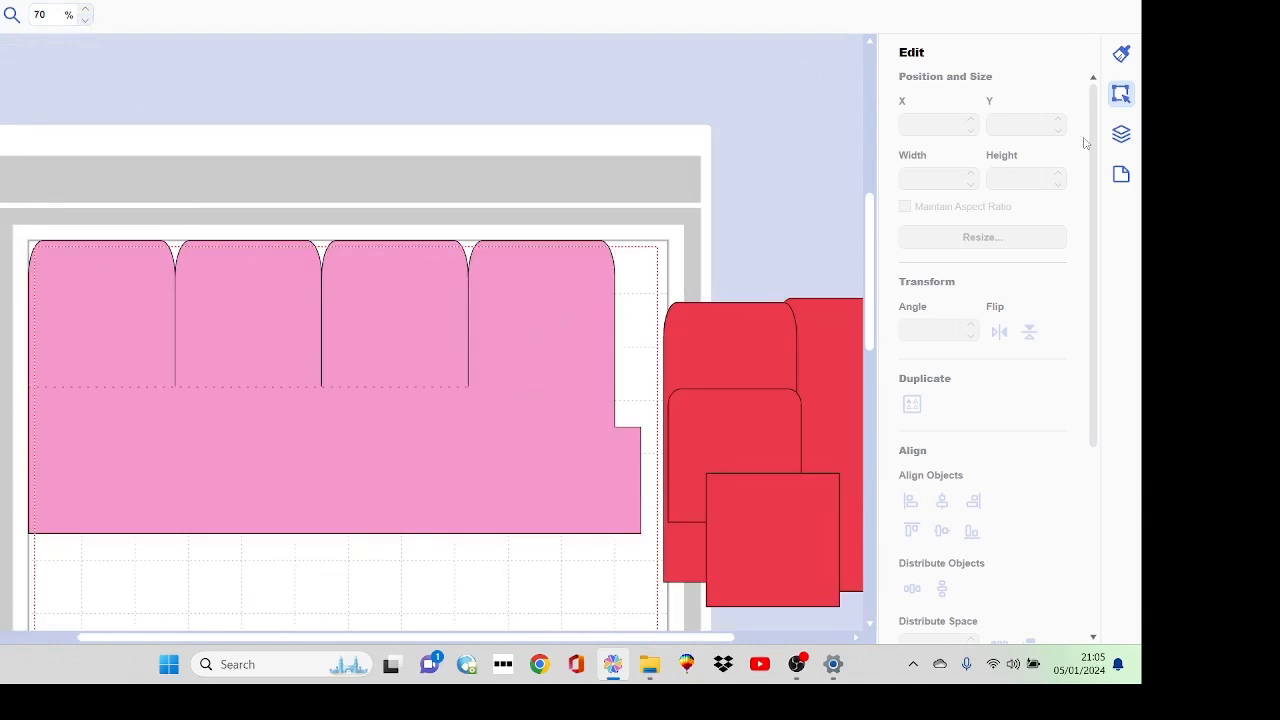
{"action": "left_click", "coordinate": [1124, 135]}
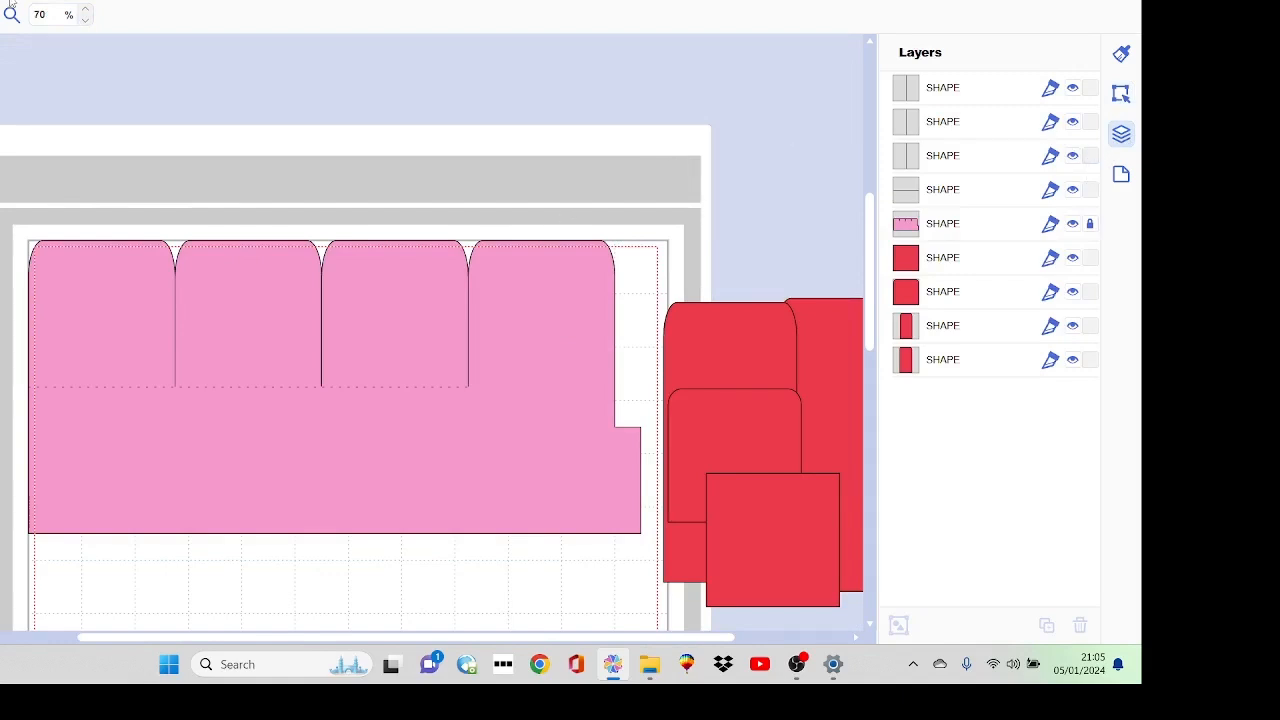
{"action": "left_click_drag", "start_coordinate": [537, 383], "coordinate": [733, 598]}
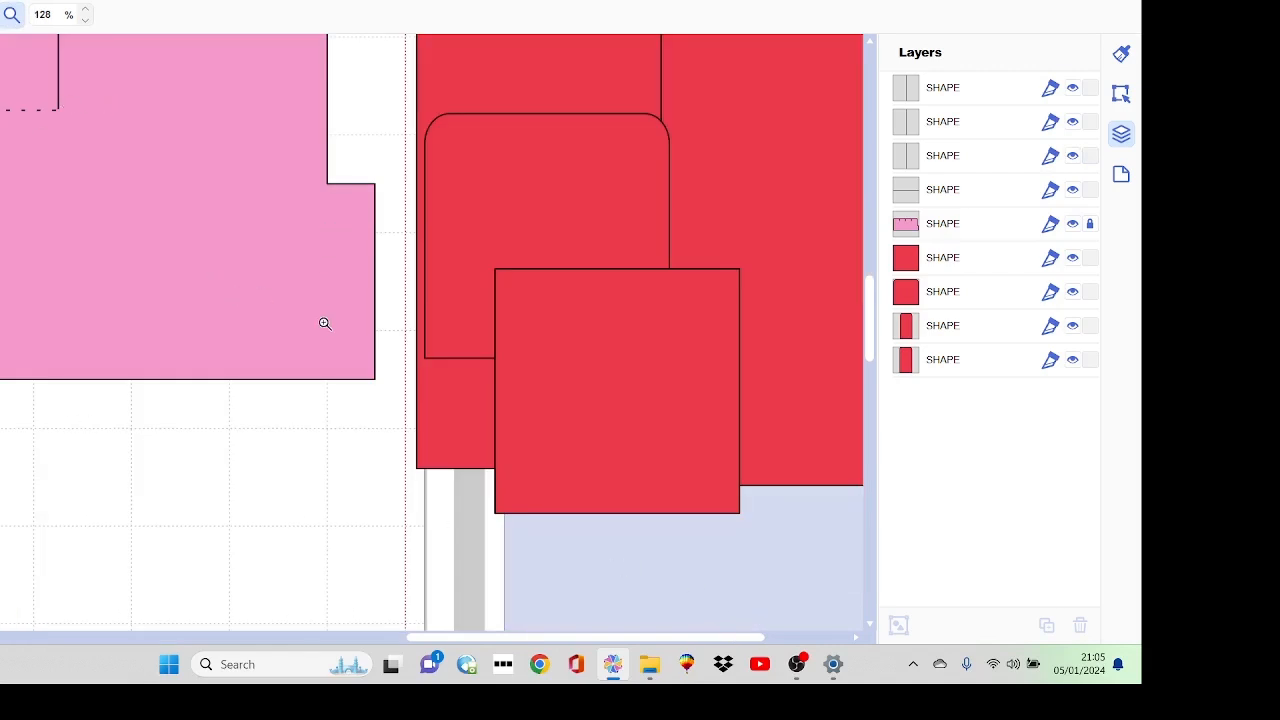
{"action": "key", "text": "Escape"}
{"action": "left_click", "coordinate": [328, 185]}
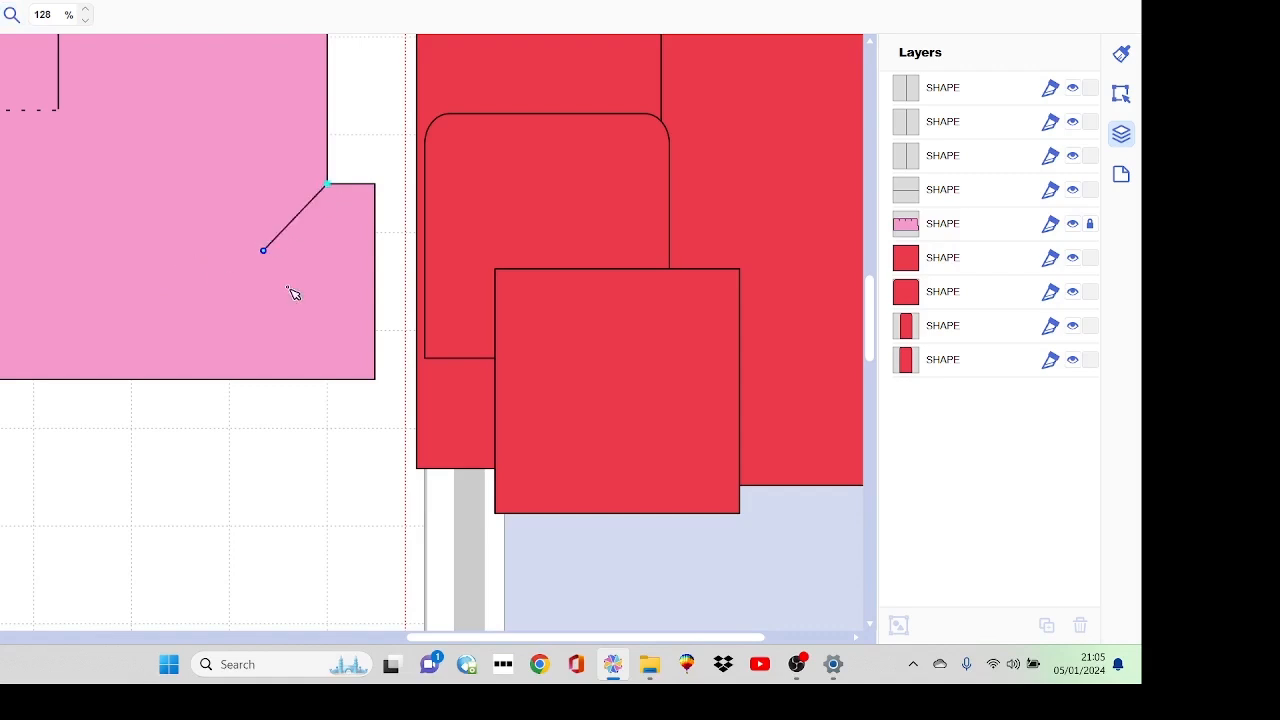
{"action": "left_click", "coordinate": [302, 379]}
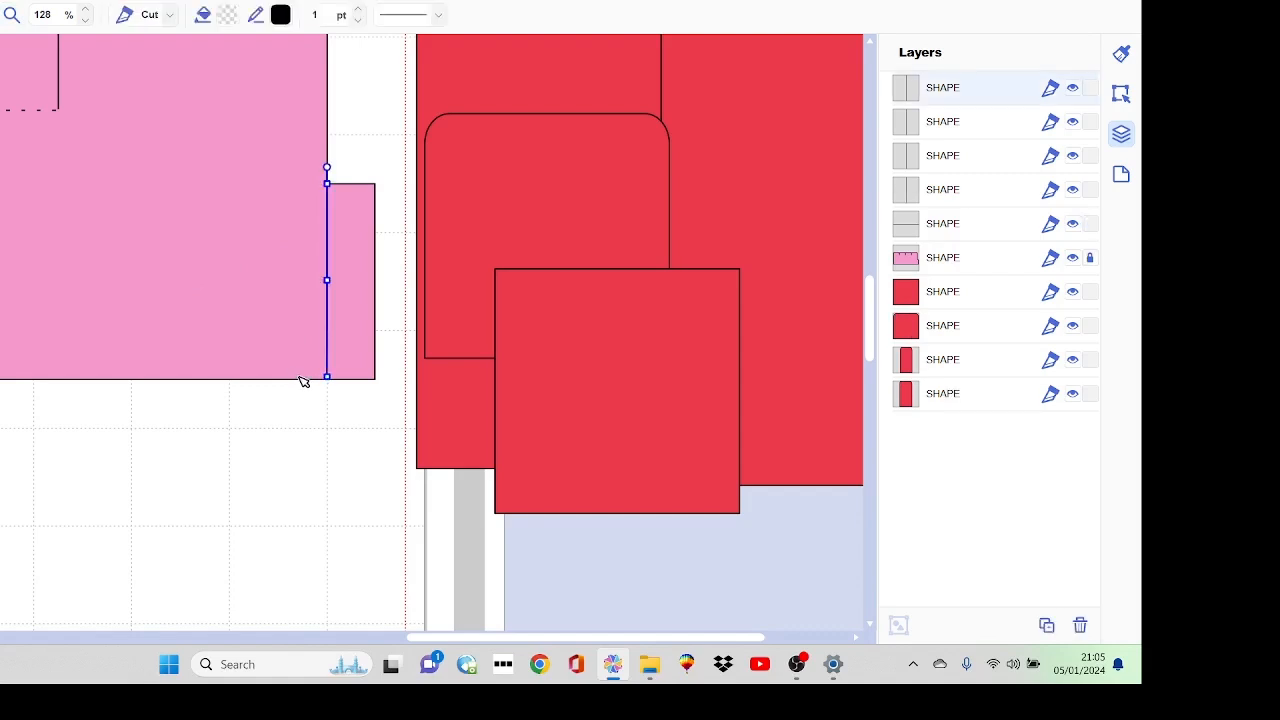
- Give the tab's vertical line the short, widely spaced dash pattern
{"action": "left_click", "coordinate": [1127, 58]}
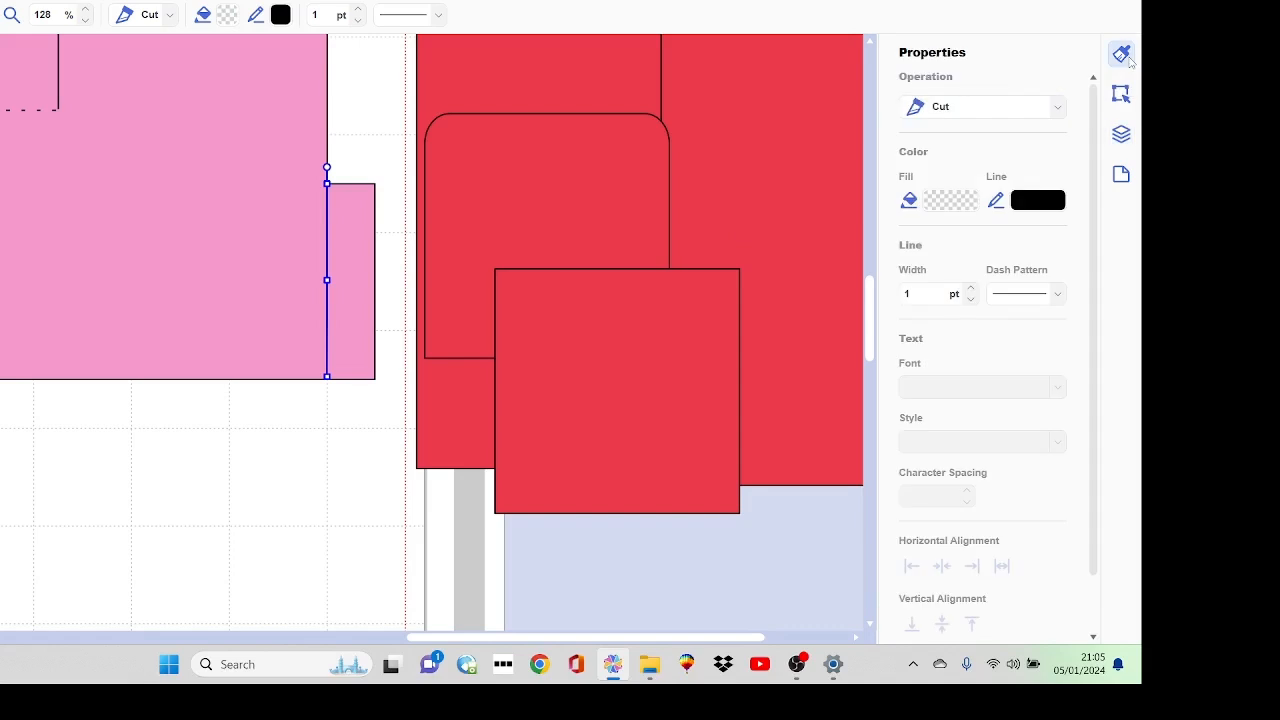
{"action": "left_click", "coordinate": [1018, 293]}
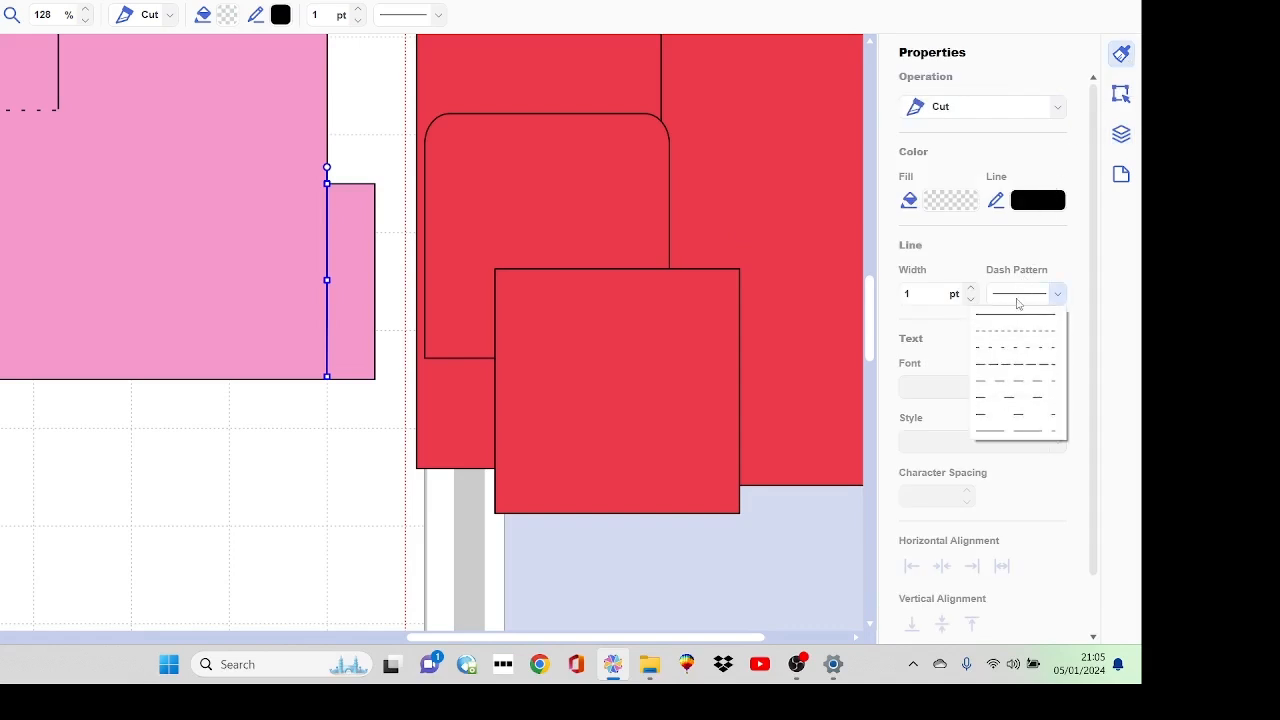
{"action": "left_click", "coordinate": [1005, 358]}
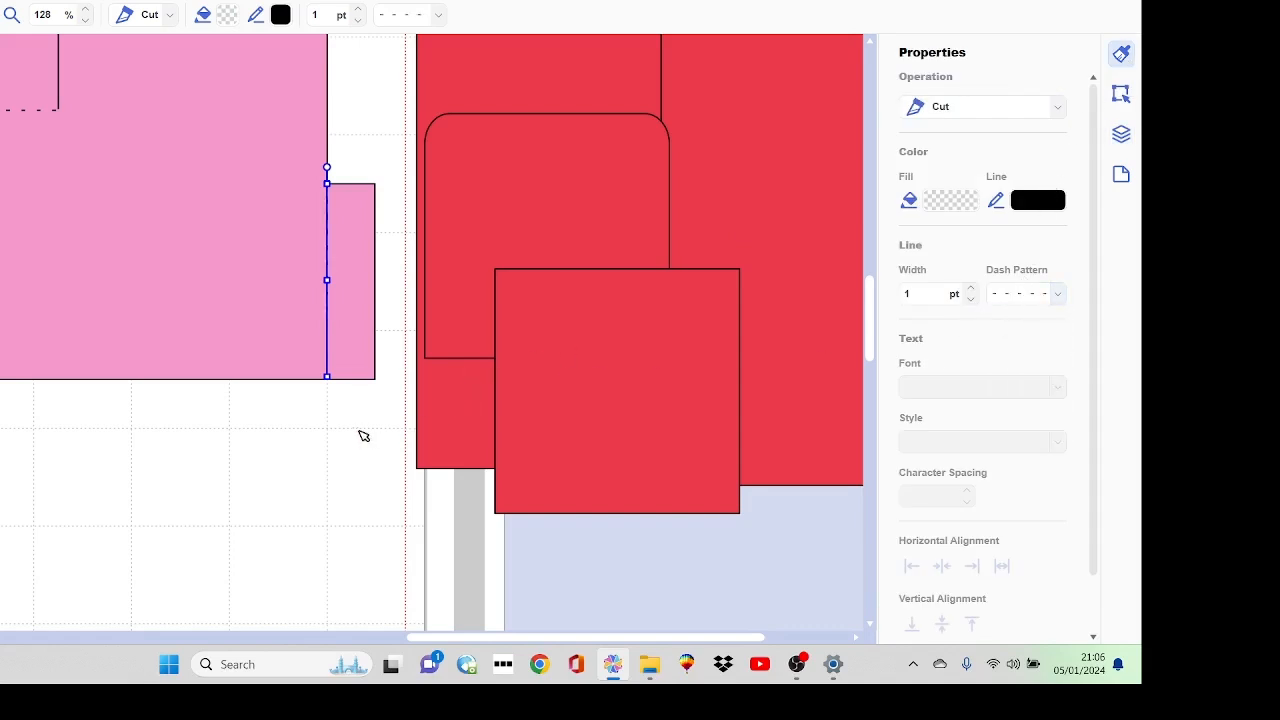
{"action": "left_click", "coordinate": [365, 436]}
- Set the X position of the tab's dashed line to 11"
{"action": "left_click", "coordinate": [326, 372]}
{"action": "left_click", "coordinate": [1121, 94]}
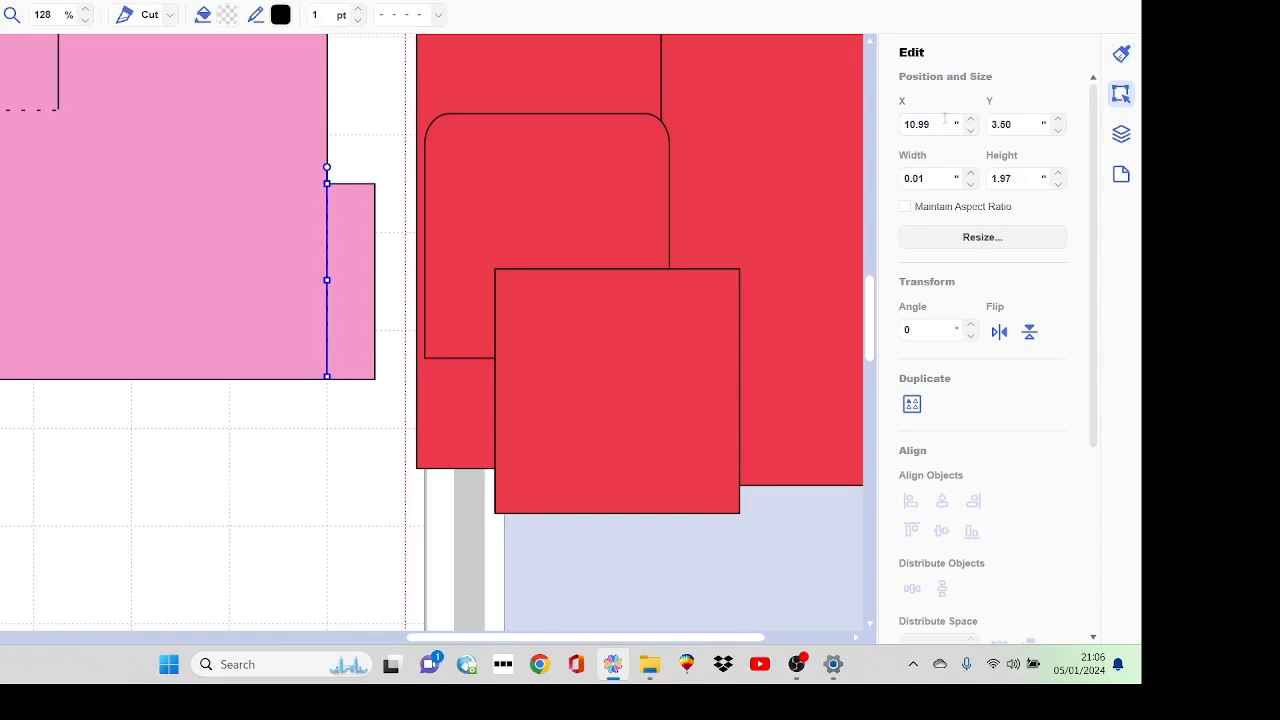
{"action": "left_click_drag", "start_coordinate": [940, 121], "coordinate": [895, 128]}
{"action": "type", "text": "11"}
{"action": "left_click", "coordinate": [367, 427]}
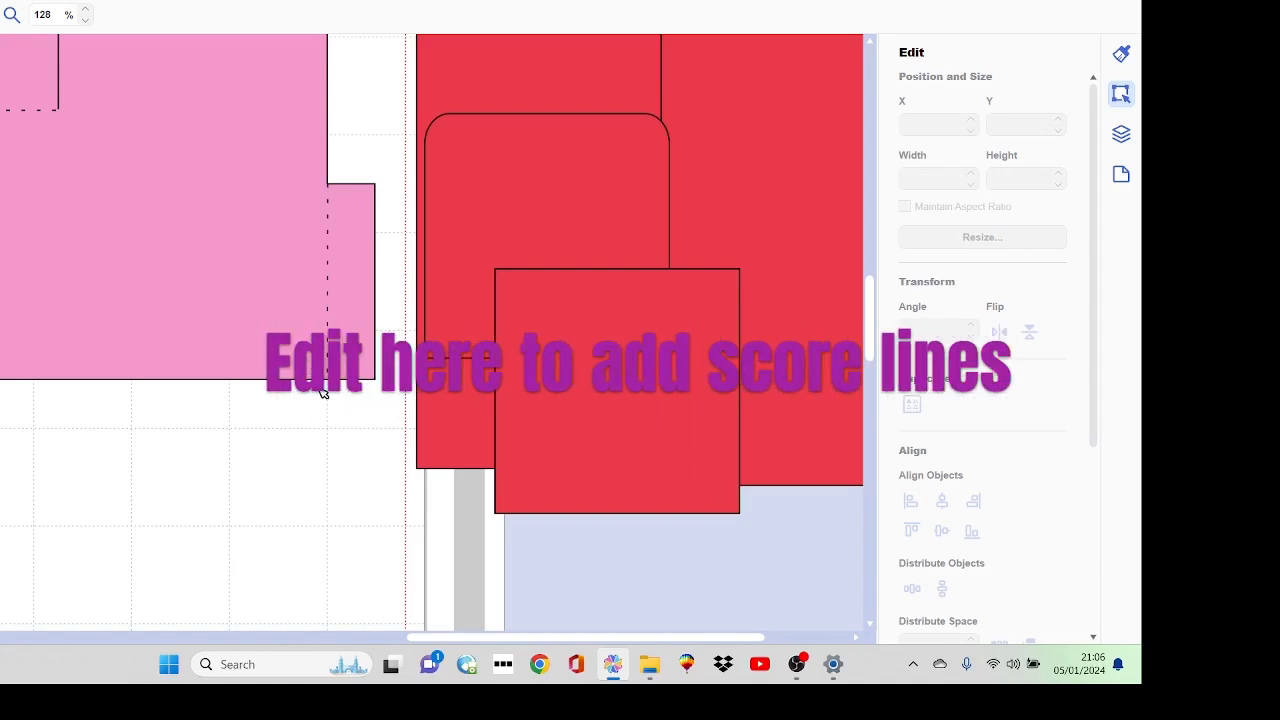
{"action": "left_click", "coordinate": [328, 372]}
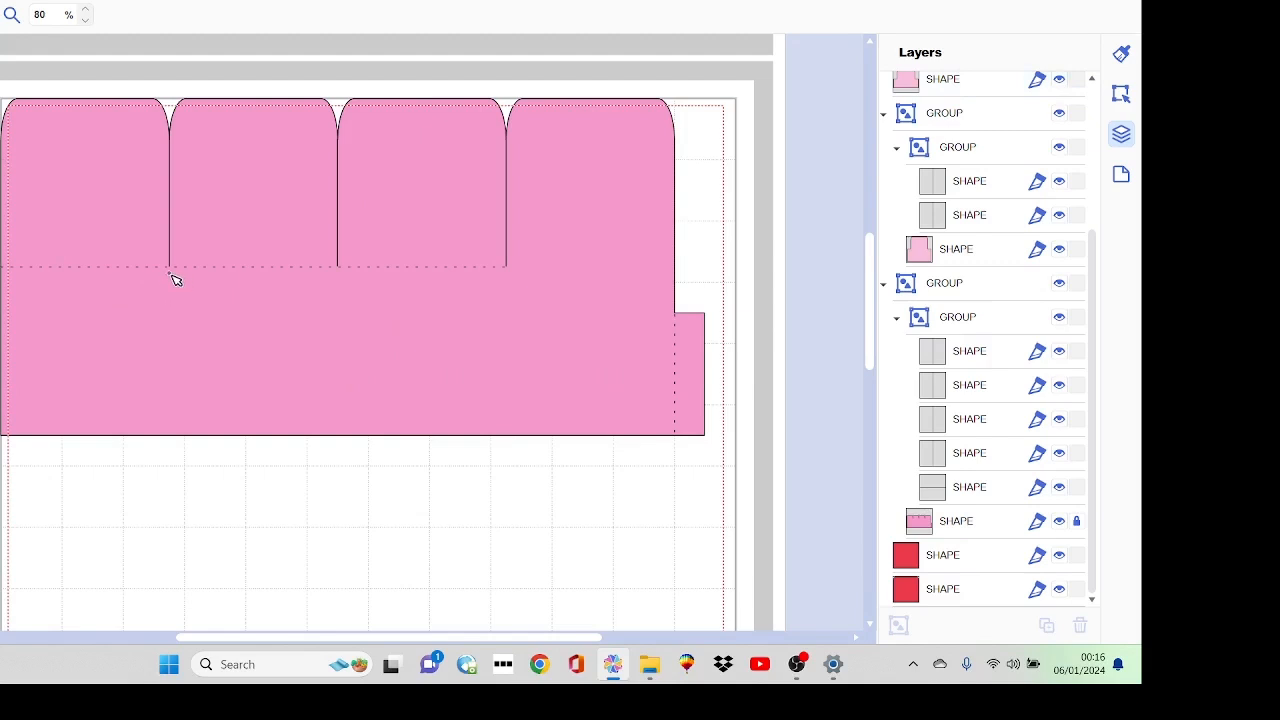
- Draw a vertical line about 2.5" tall below the first notch's line, under the horizontal dashed line, and give it the short, widely spaced dash pattern
{"action": "left_click_drag", "start_coordinate": [170, 273], "coordinate": [169, 427]}
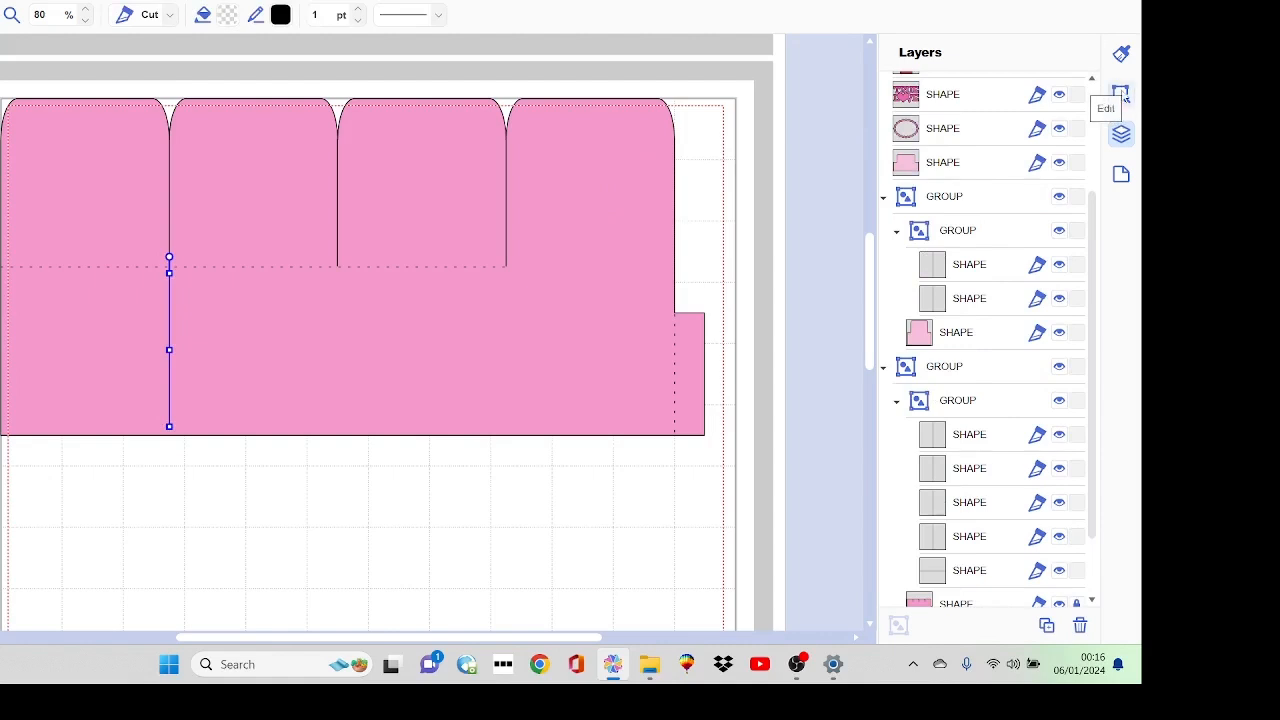
{"action": "left_click", "coordinate": [1121, 93]}
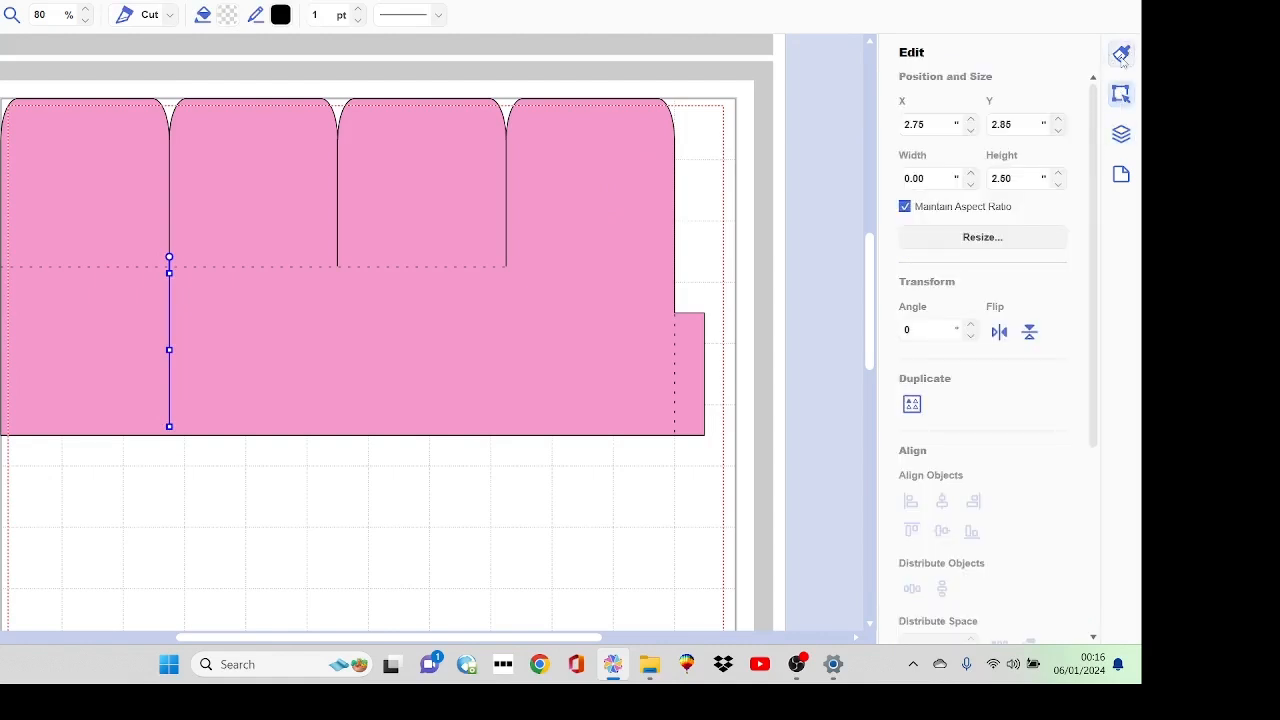
{"action": "left_click", "coordinate": [1121, 54]}
{"action": "left_click", "coordinate": [1059, 304]}
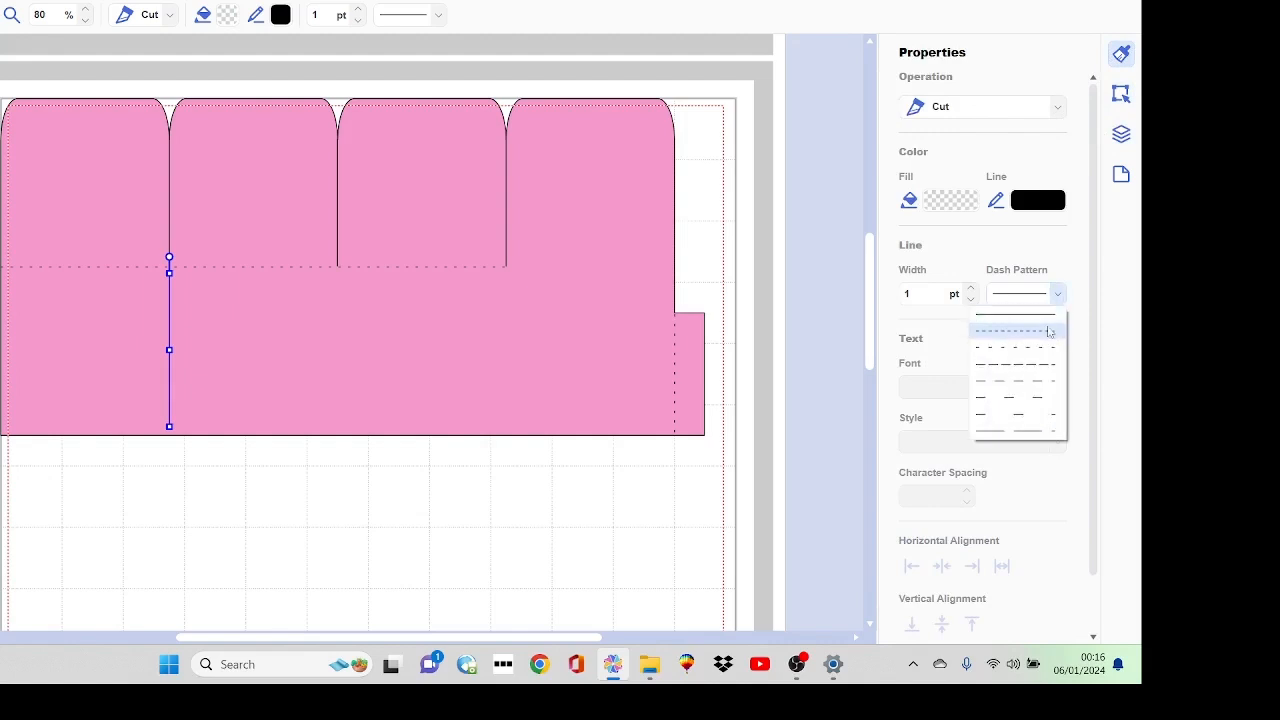
{"action": "left_click", "coordinate": [1046, 348]}
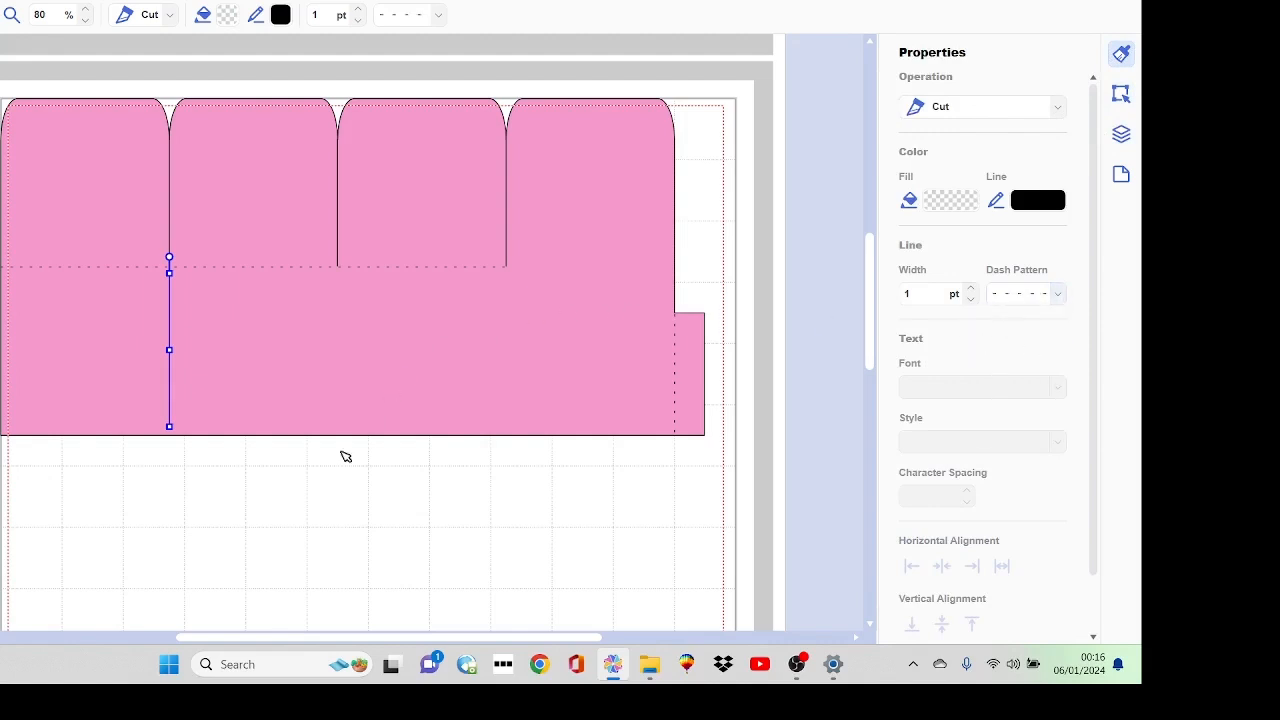
{"action": "left_click", "coordinate": [298, 527]}
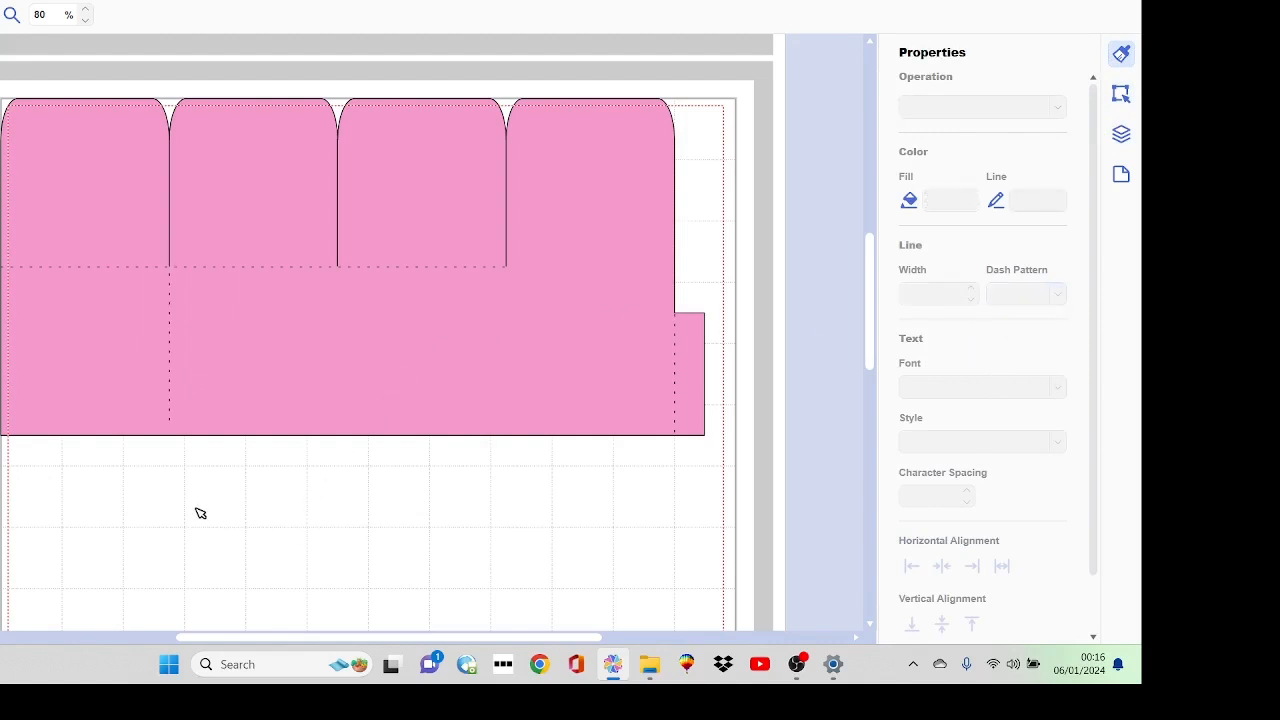
{"action": "left_click", "coordinate": [170, 291]}
{"action": "left_click_drag", "start_coordinate": [153, 468], "coordinate": [191, 408]}
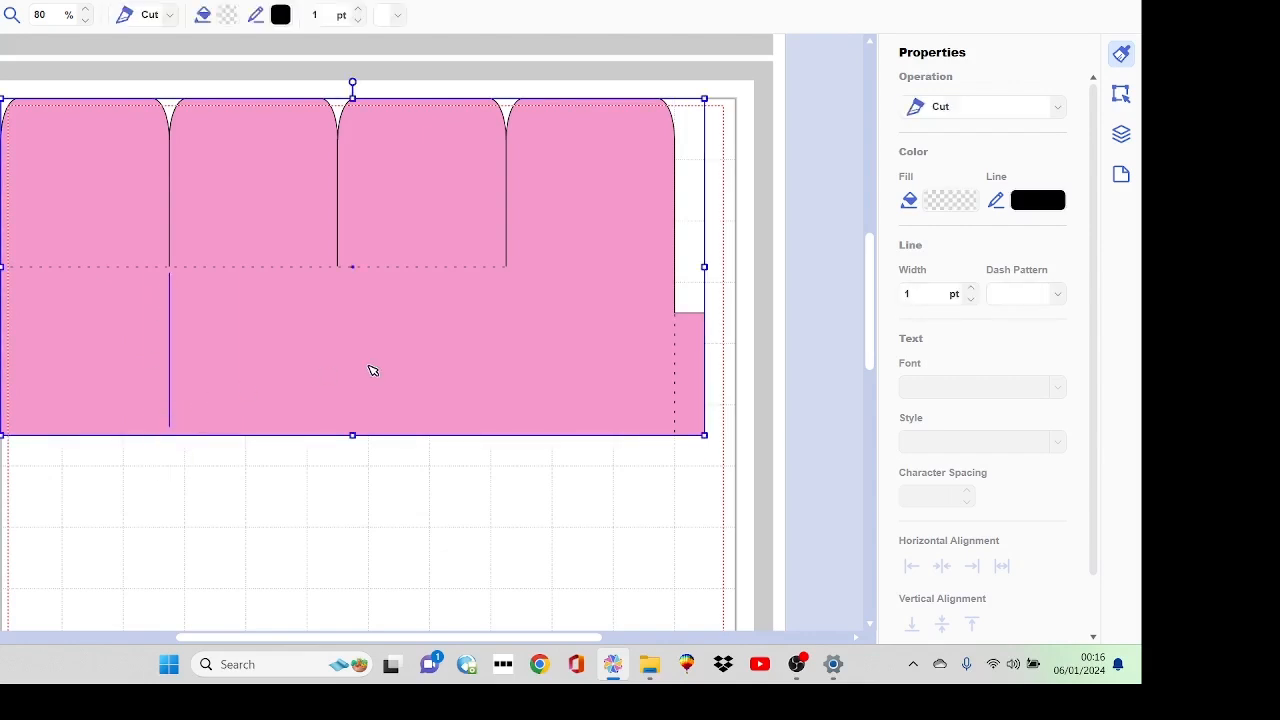
{"action": "left_click", "coordinate": [326, 471]}
{"action": "left_click", "coordinate": [172, 338]}
{"action": "left_click", "coordinate": [1119, 93]}
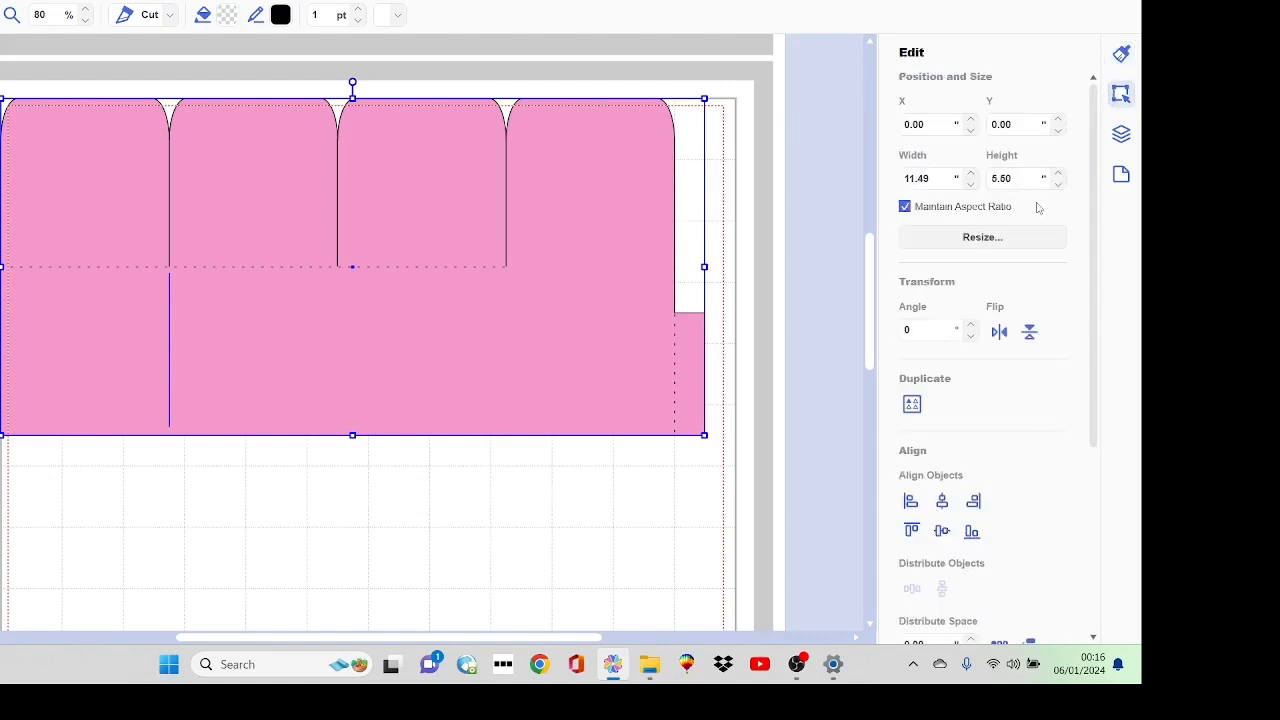
{"action": "left_click", "coordinate": [287, 557]}
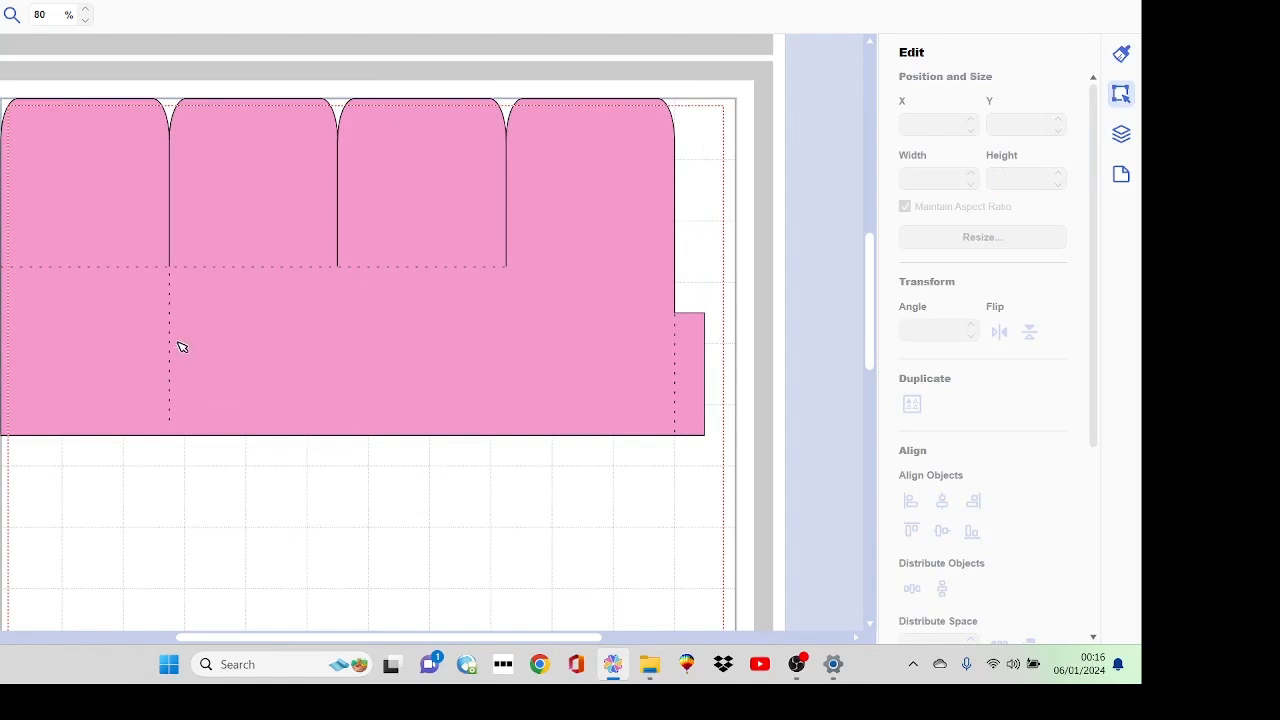
- Unlock the aspect ratio of the vertical dashed fold line below the first tab and stretch it down just past the box's bottom edge
{"action": "left_click", "coordinate": [1121, 134]}
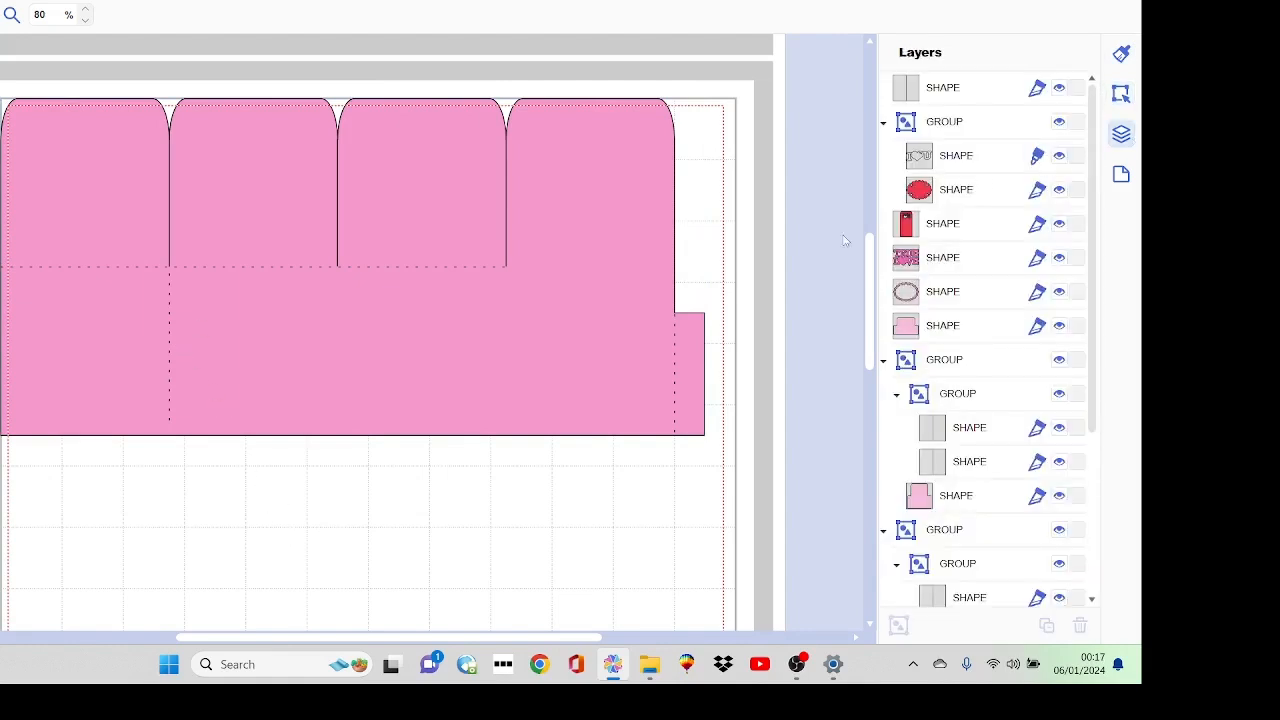
{"action": "left_click", "coordinate": [977, 88]}
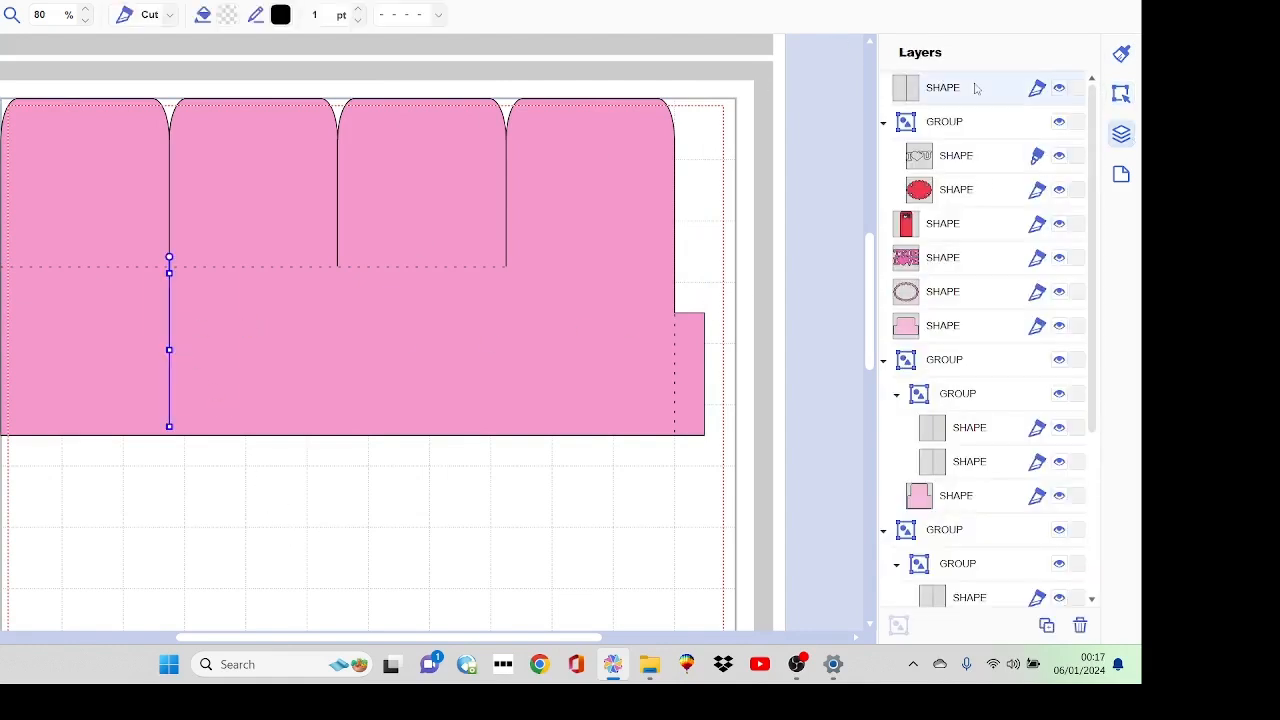
{"action": "left_click", "coordinate": [1121, 95]}
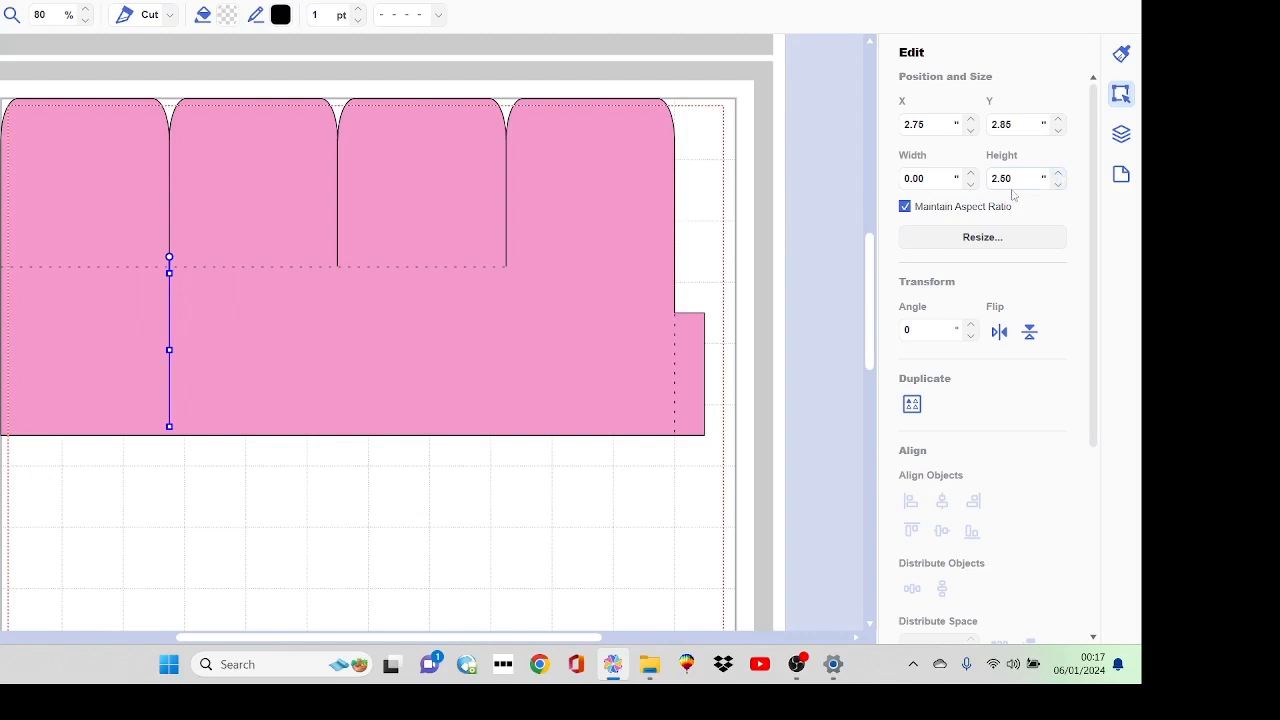
{"action": "left_click", "coordinate": [929, 207]}
{"action": "left_click", "coordinate": [206, 534]}
{"action": "left_click_drag", "start_coordinate": [155, 452], "coordinate": [180, 446]}
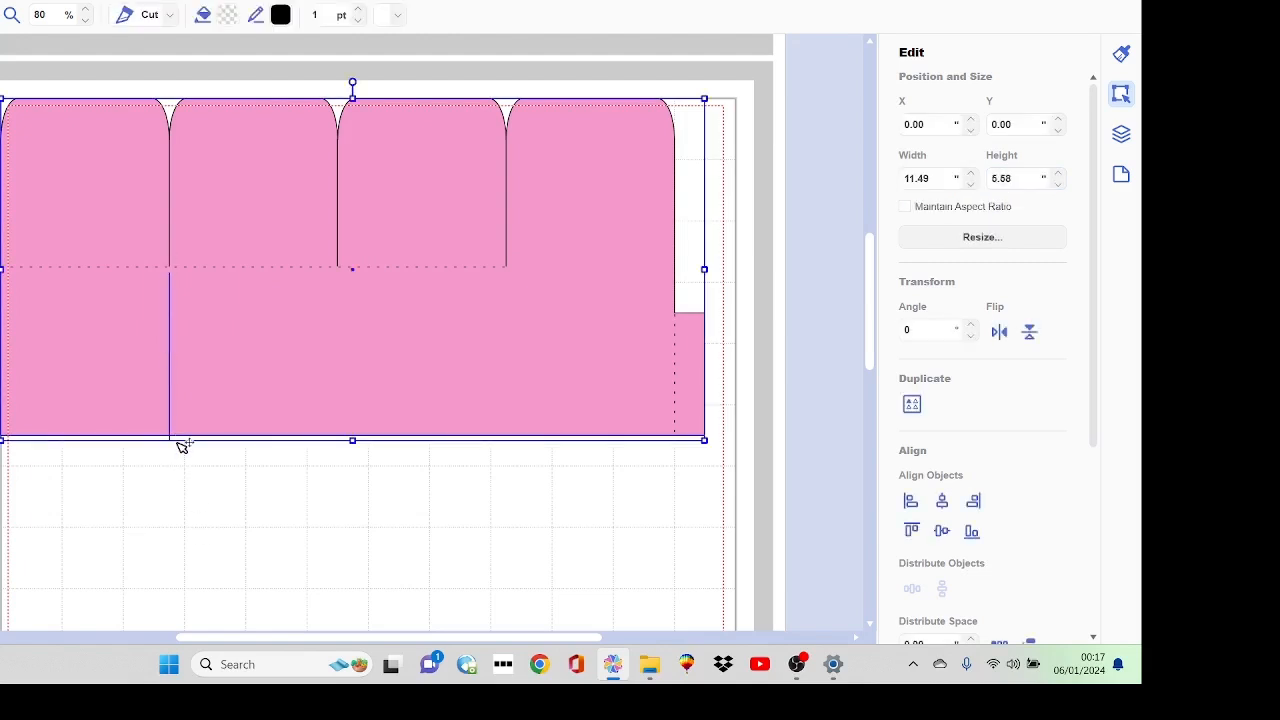
{"action": "left_click", "coordinate": [240, 471]}
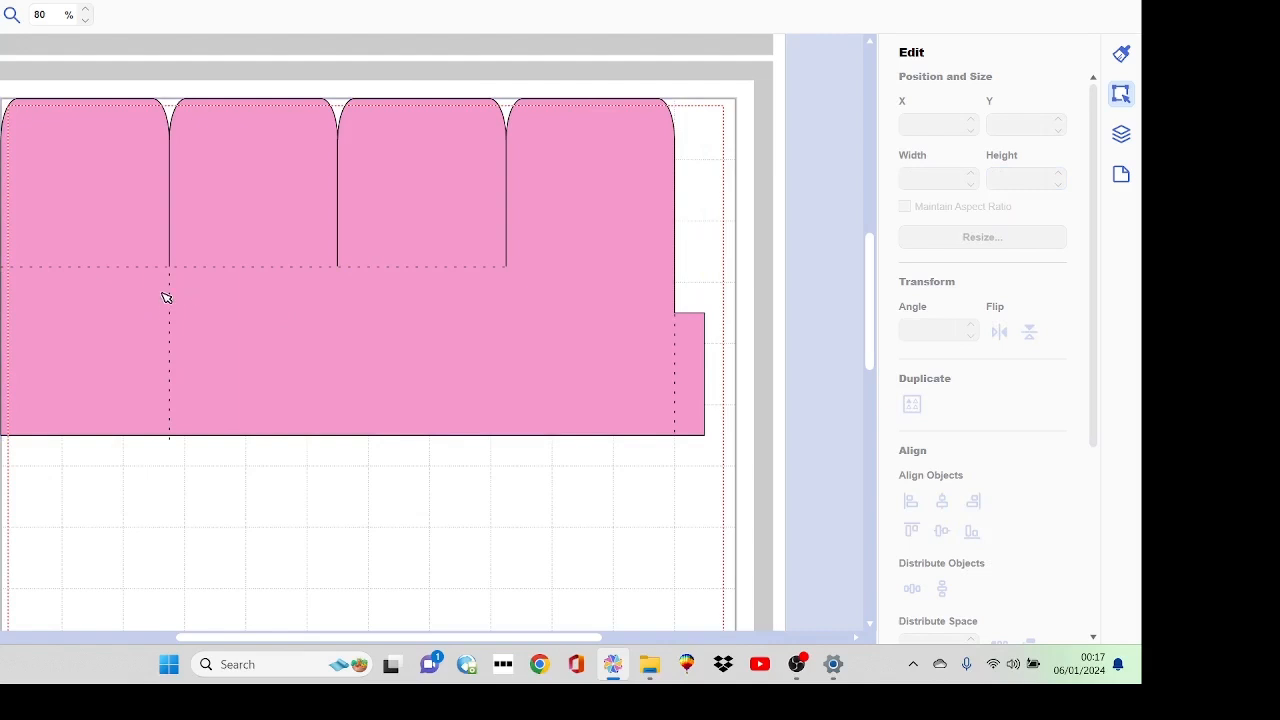
- Nudge the vertical dashed fold line up by three small increments toward the horizontal fold line
{"action": "left_click", "coordinate": [167, 297]}
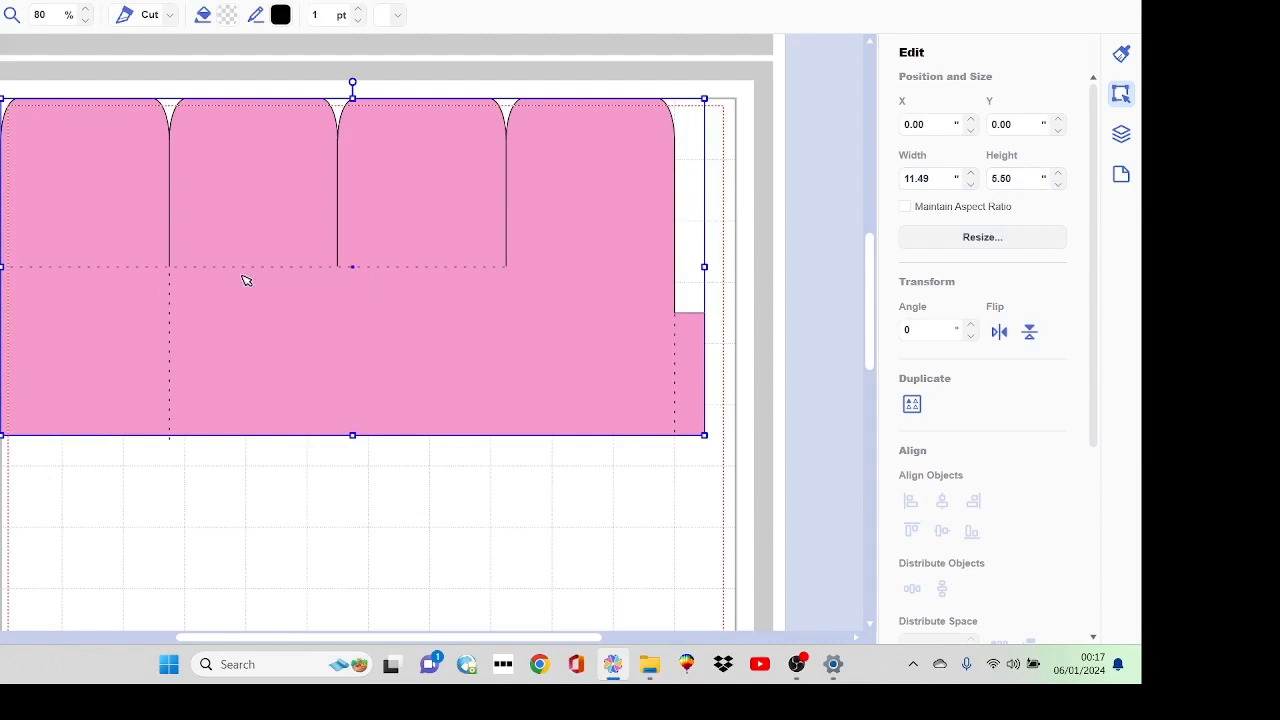
{"action": "left_click", "coordinate": [6, 16]}
{"action": "left_click_drag", "start_coordinate": [126, 250], "coordinate": [254, 346]}
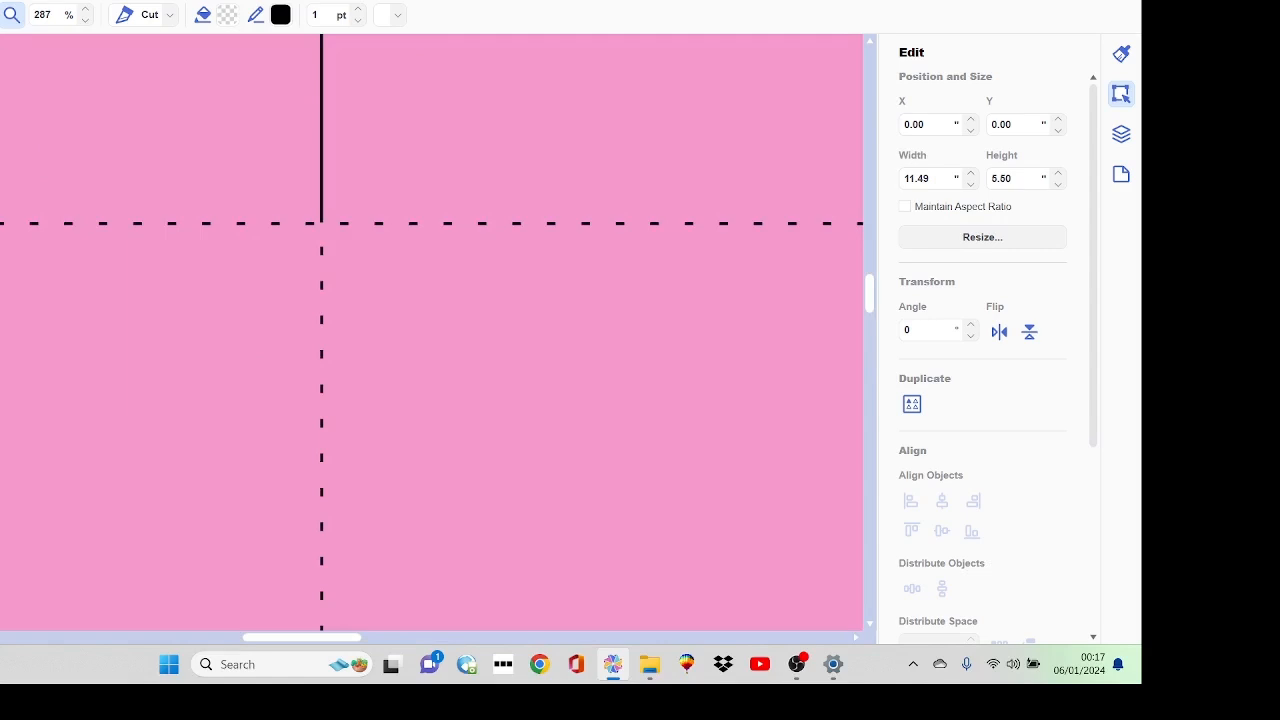
{"action": "left_click", "coordinate": [1119, 135]}
{"action": "left_click", "coordinate": [972, 89]}
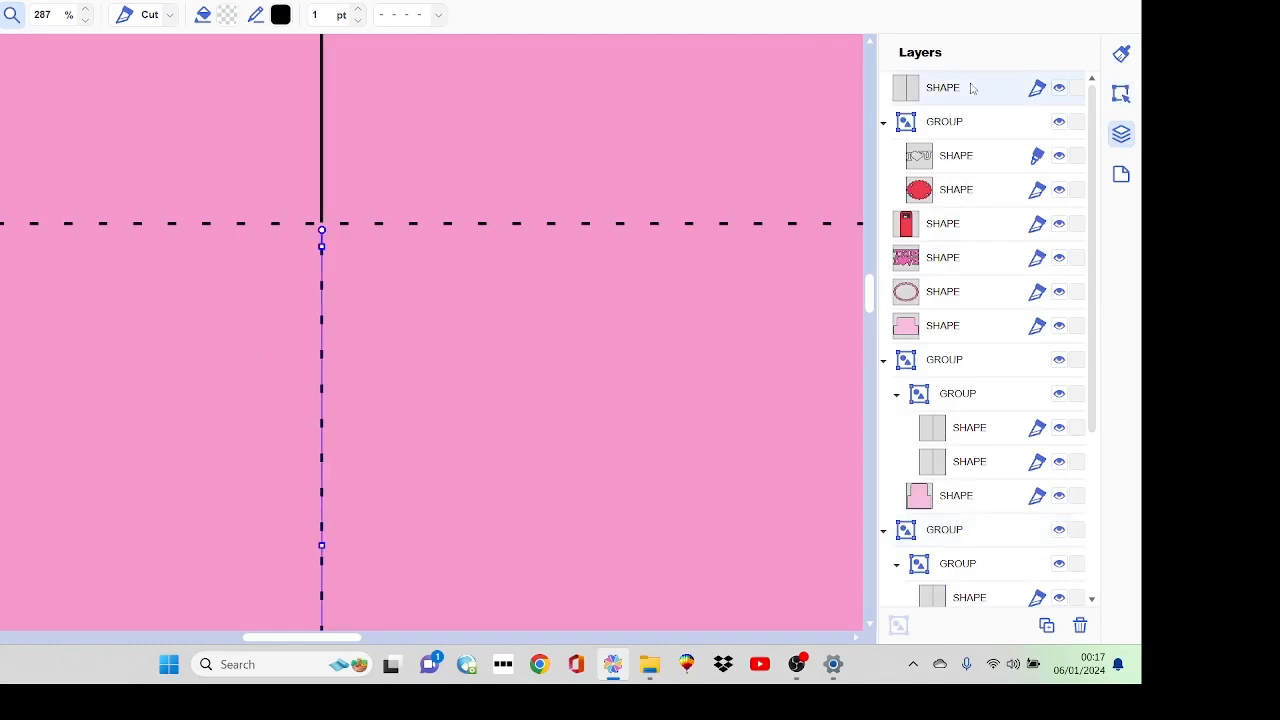
{"action": "key", "text": "Up"}
{"action": "key", "text": "Up"}
{"action": "key", "text": "Up"}
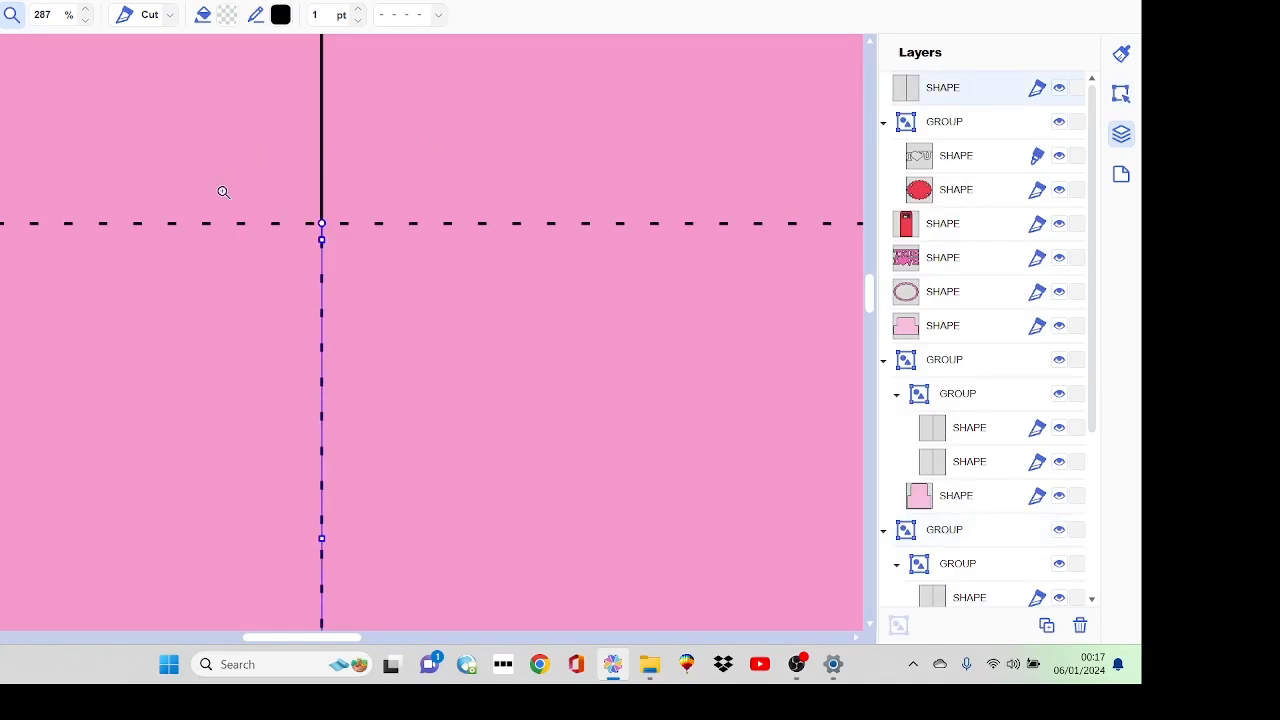
- Shorten the vertical dashed line from its lower end to about 2.66 inches, ending just at the box's bottom edge
{"action": "left_click", "coordinate": [252, 278]}
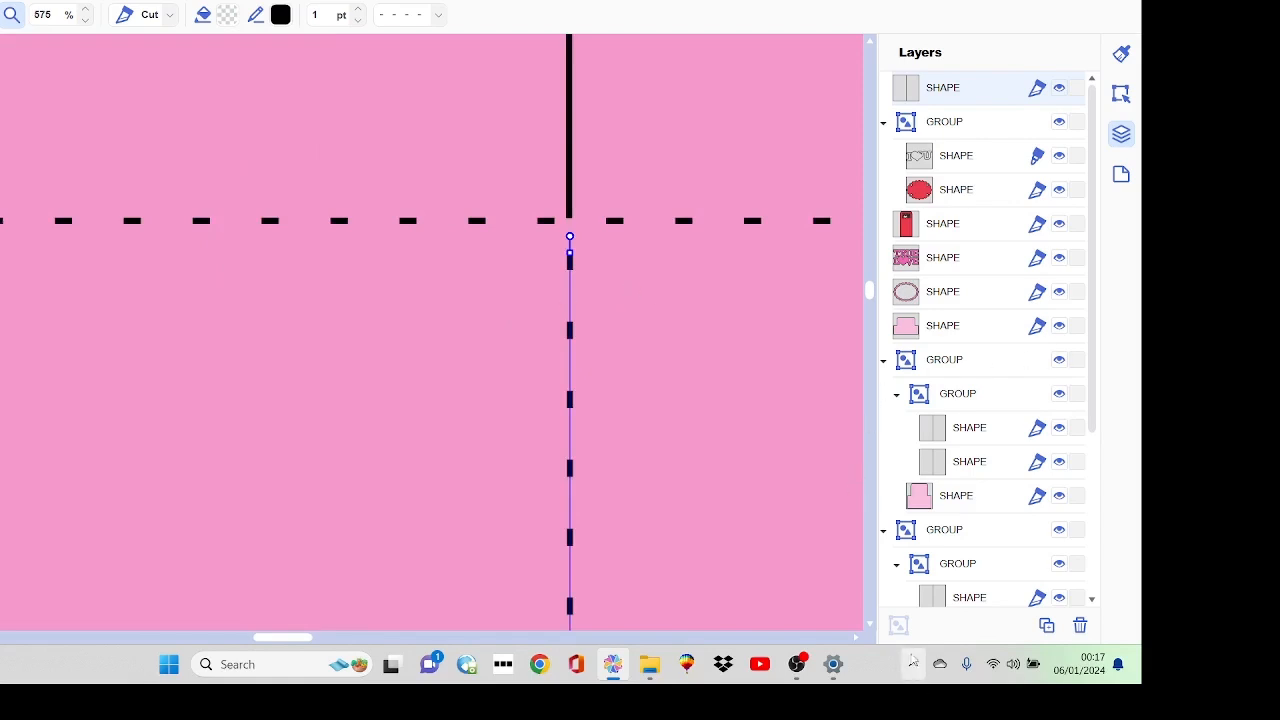
{"action": "left_click", "coordinate": [870, 624]}
{"action": "left_click_drag", "start_coordinate": [870, 626], "coordinate": [870, 626]}
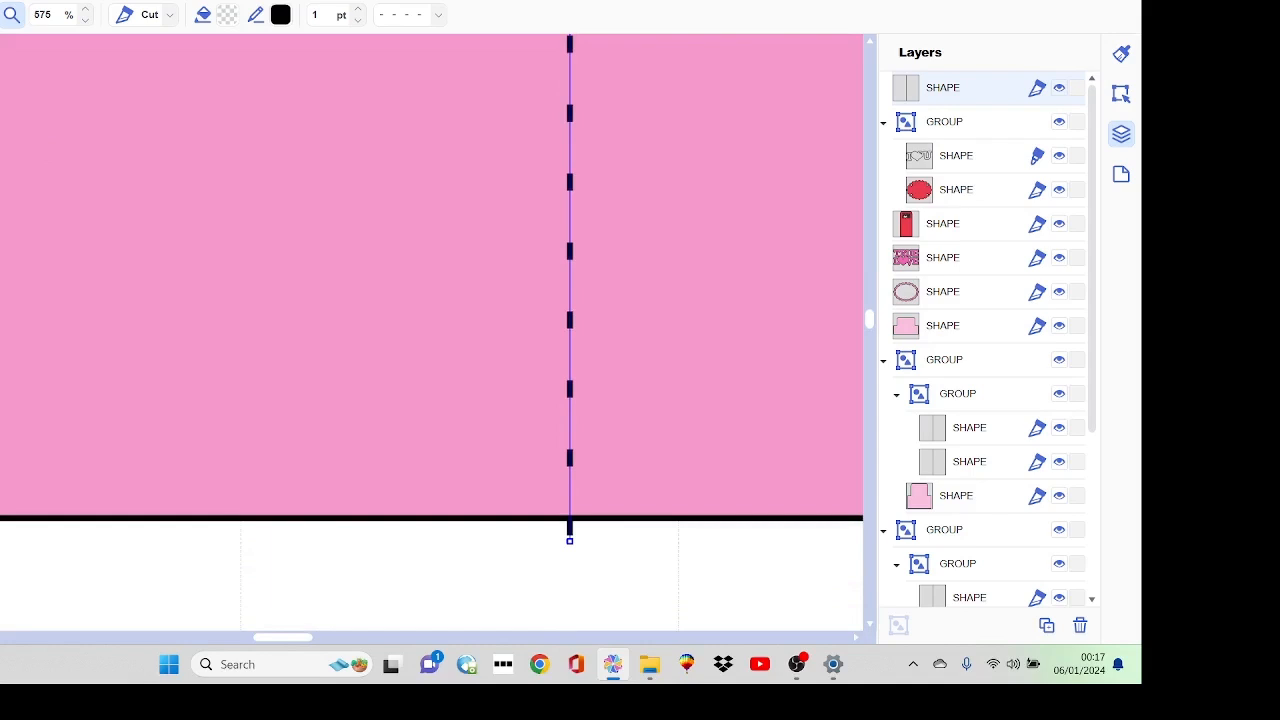
{"action": "left_click", "coordinate": [2, 88]}
{"action": "left_click_drag", "start_coordinate": [575, 546], "coordinate": [585, 516]}
- Duplicate the vertical dashed fold line and set the copy's X position to 5.5 inches
{"action": "left_click", "coordinate": [1, 1]}
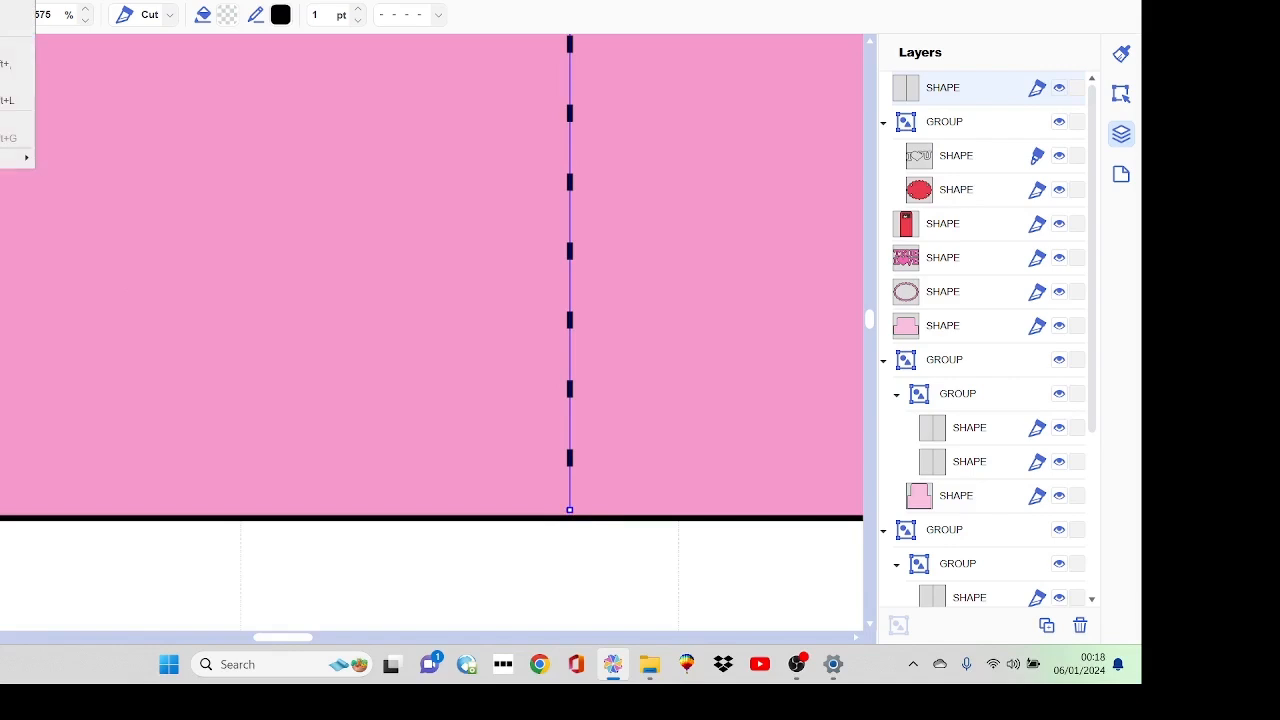
{"action": "left_click", "coordinate": [4, 9]}
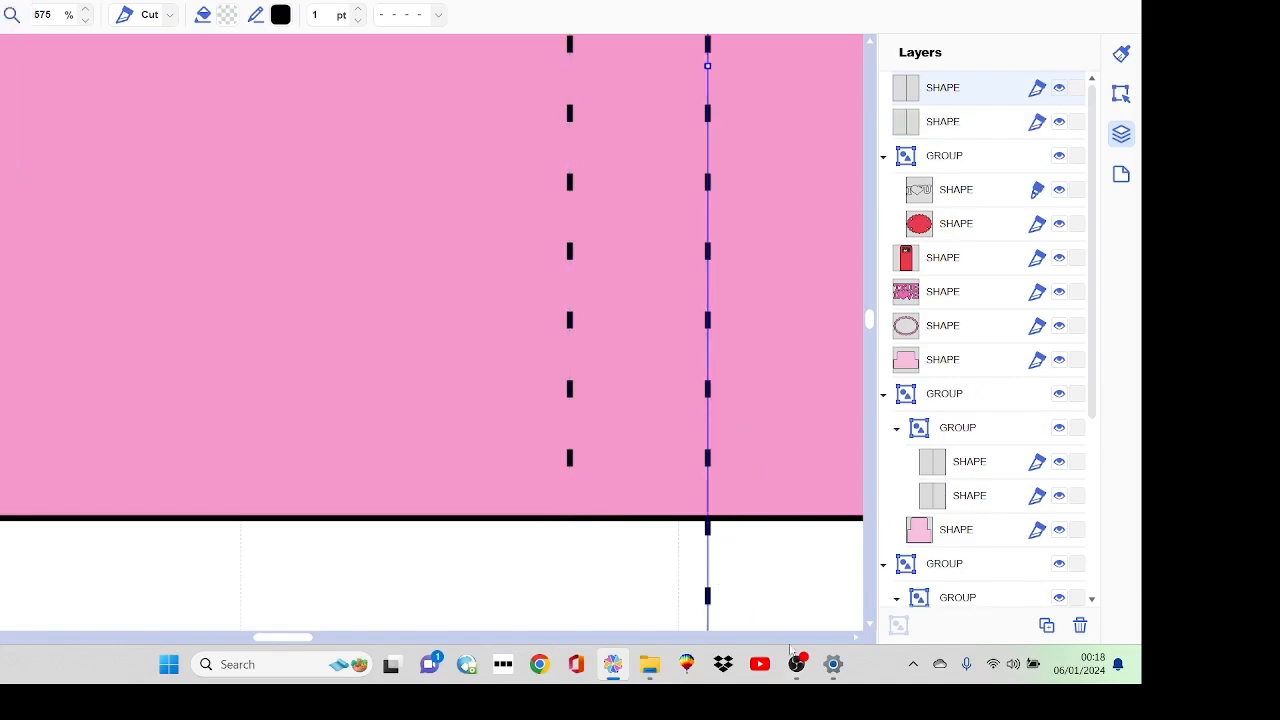
{"action": "left_click", "coordinate": [842, 640]}
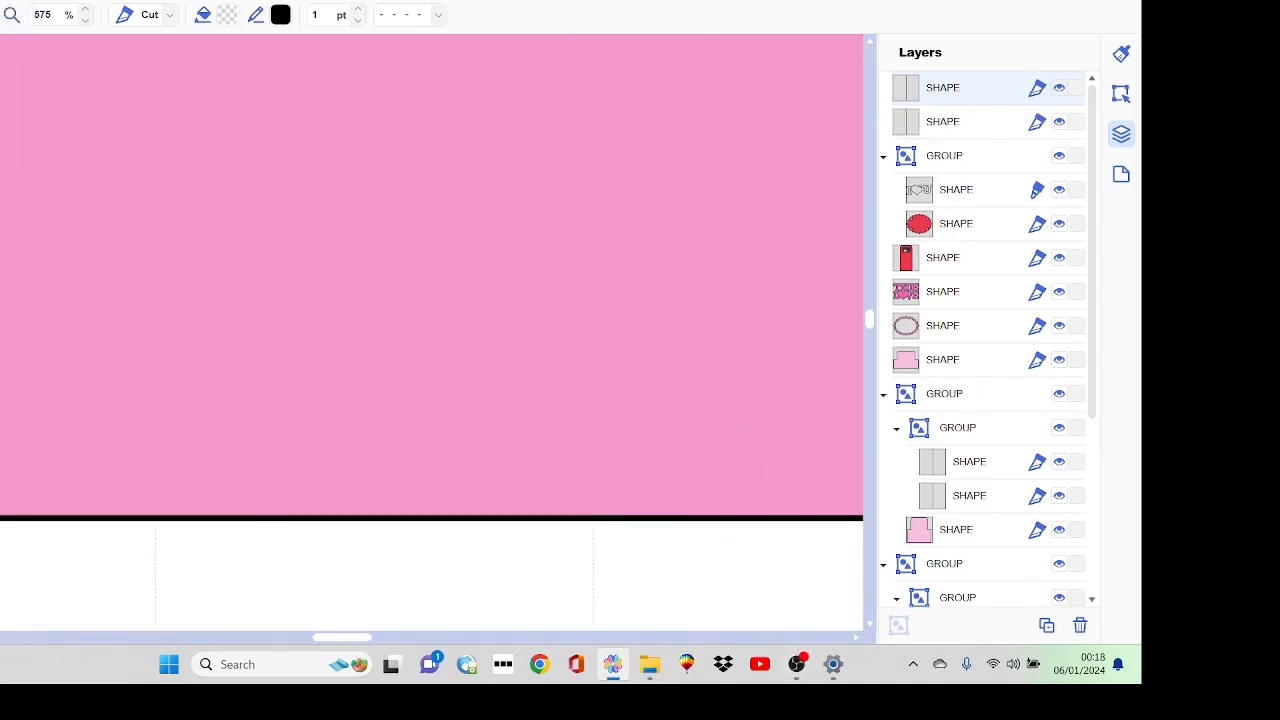
{"action": "left_click", "coordinate": [1121, 93]}
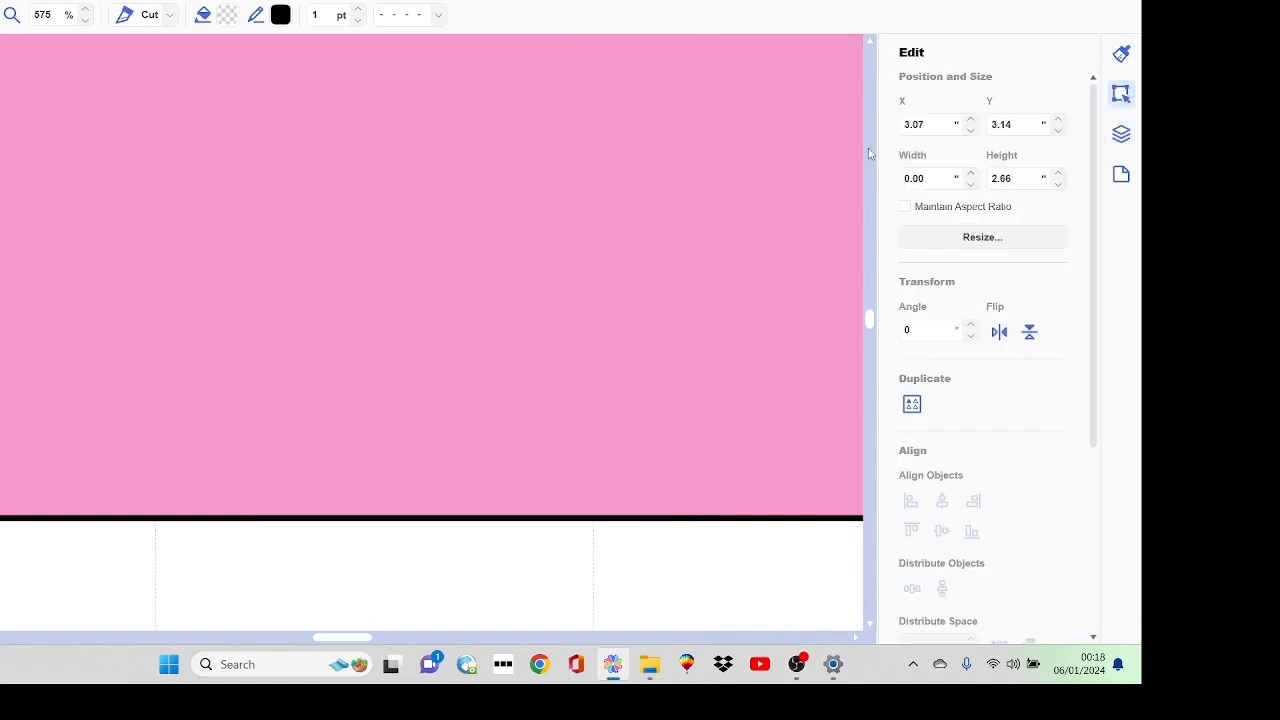
{"action": "left_click_drag", "start_coordinate": [932, 129], "coordinate": [887, 140]}
{"action": "type", "text": "5.5"}
- Nudge the second vertical dashed line up to a Y position of 2.86 inches, with its lower end at the box's bottom edge
{"action": "left_click", "coordinate": [87, 20]}
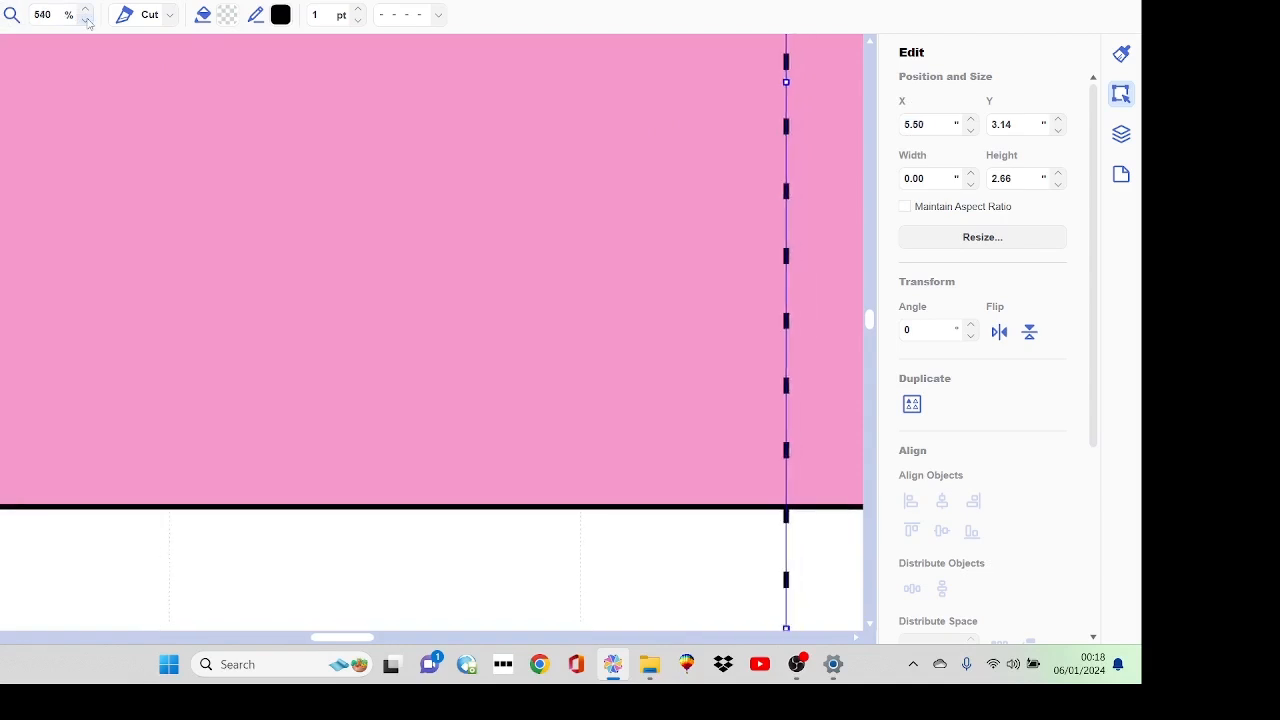
{"action": "left_click", "coordinate": [87, 21]}
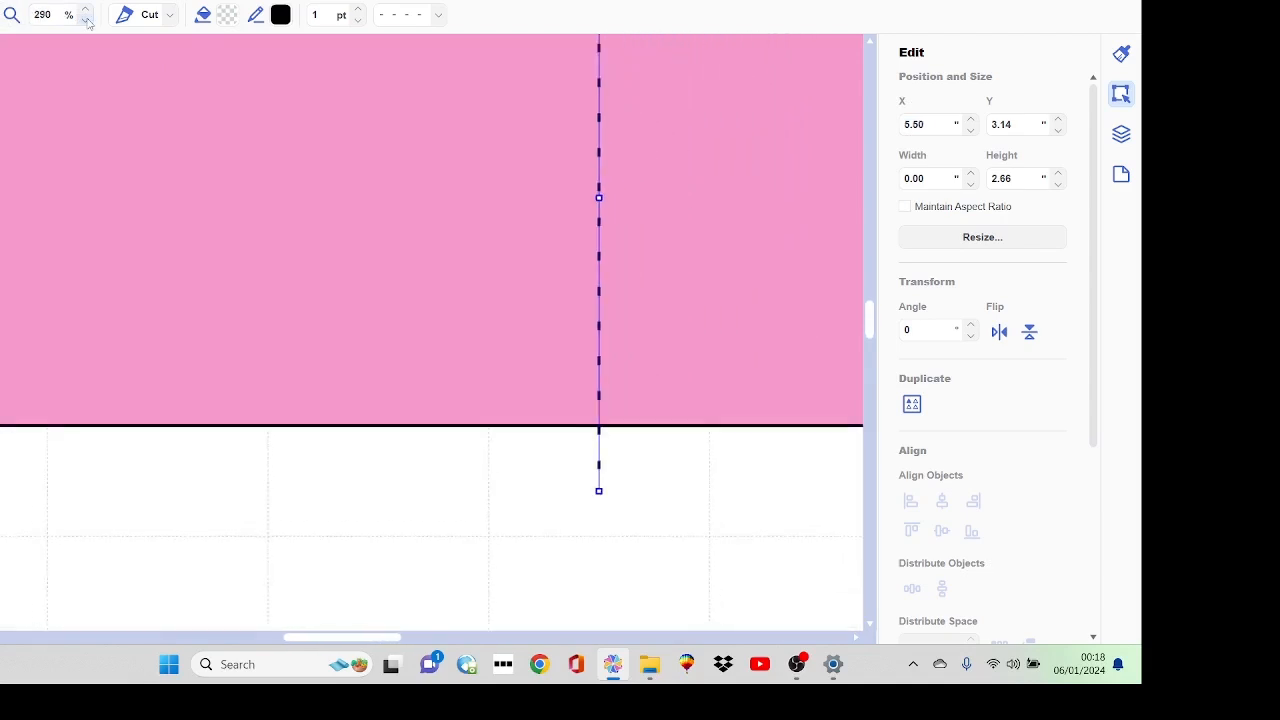
{"action": "left_click", "coordinate": [88, 21]}
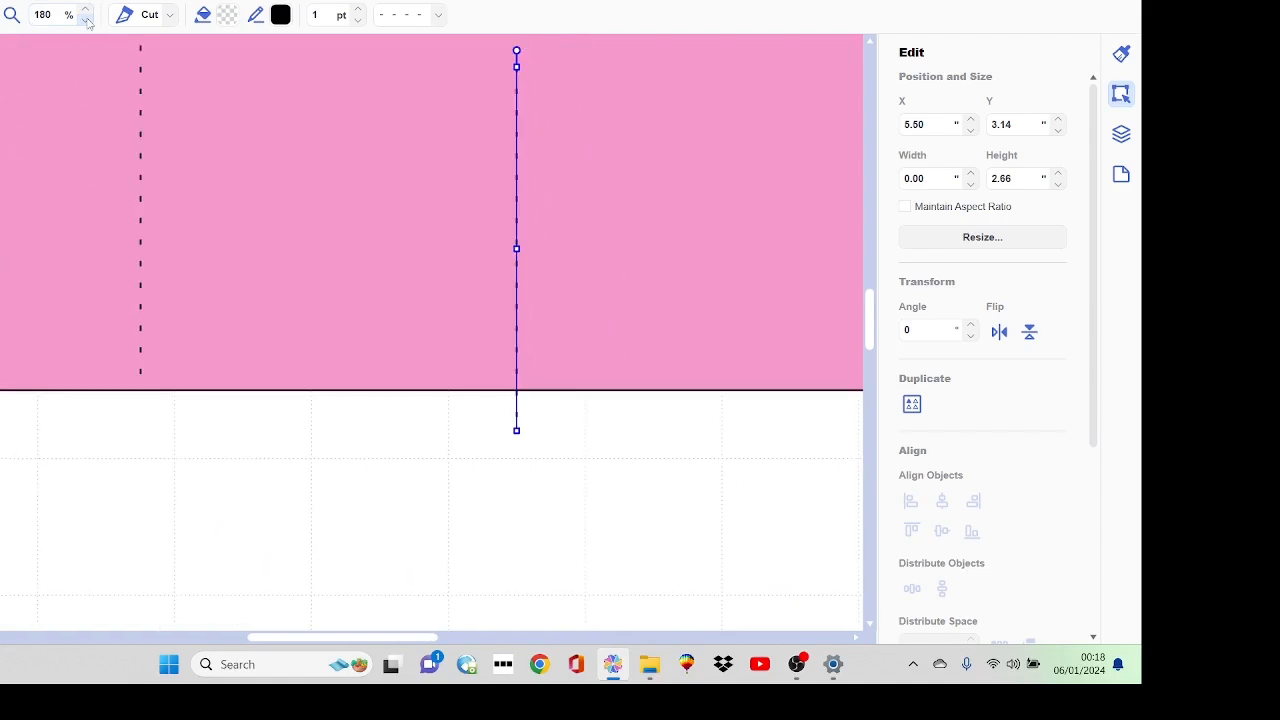
{"action": "left_click", "coordinate": [88, 21]}
{"action": "left_click_drag", "start_coordinate": [126, 423], "coordinate": [213, 367]}
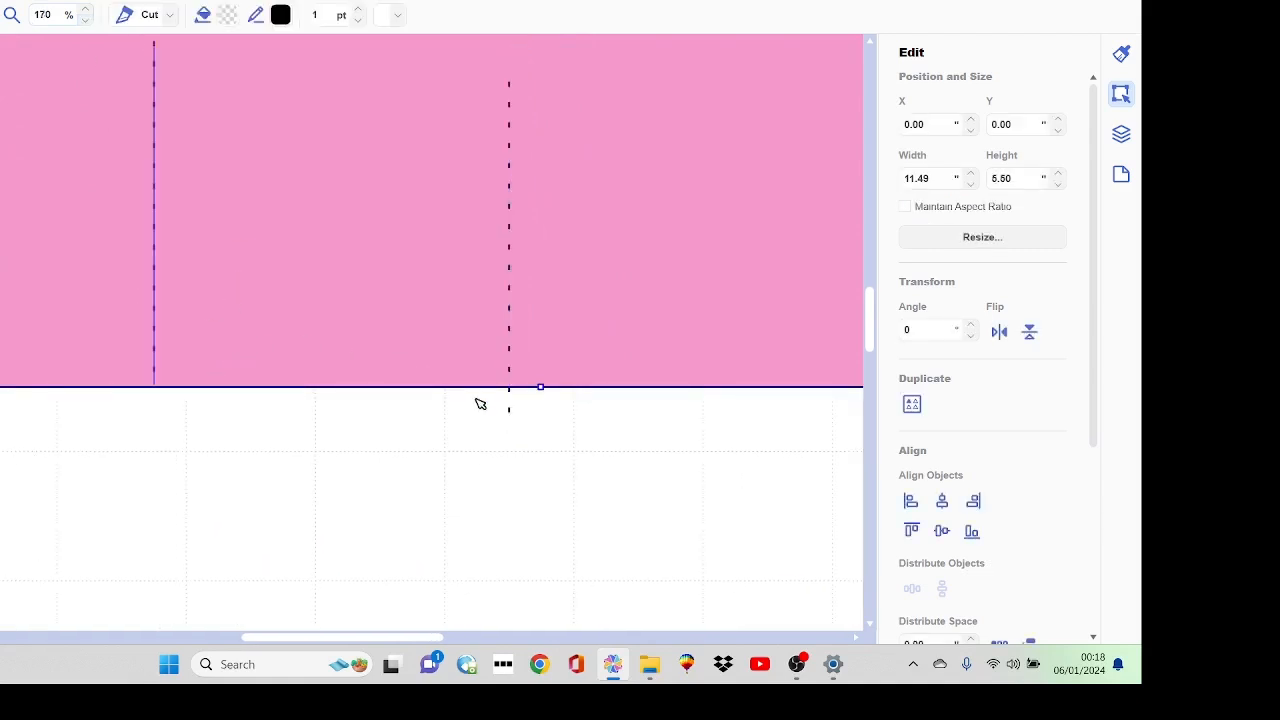
{"action": "left_click", "coordinate": [448, 447]}
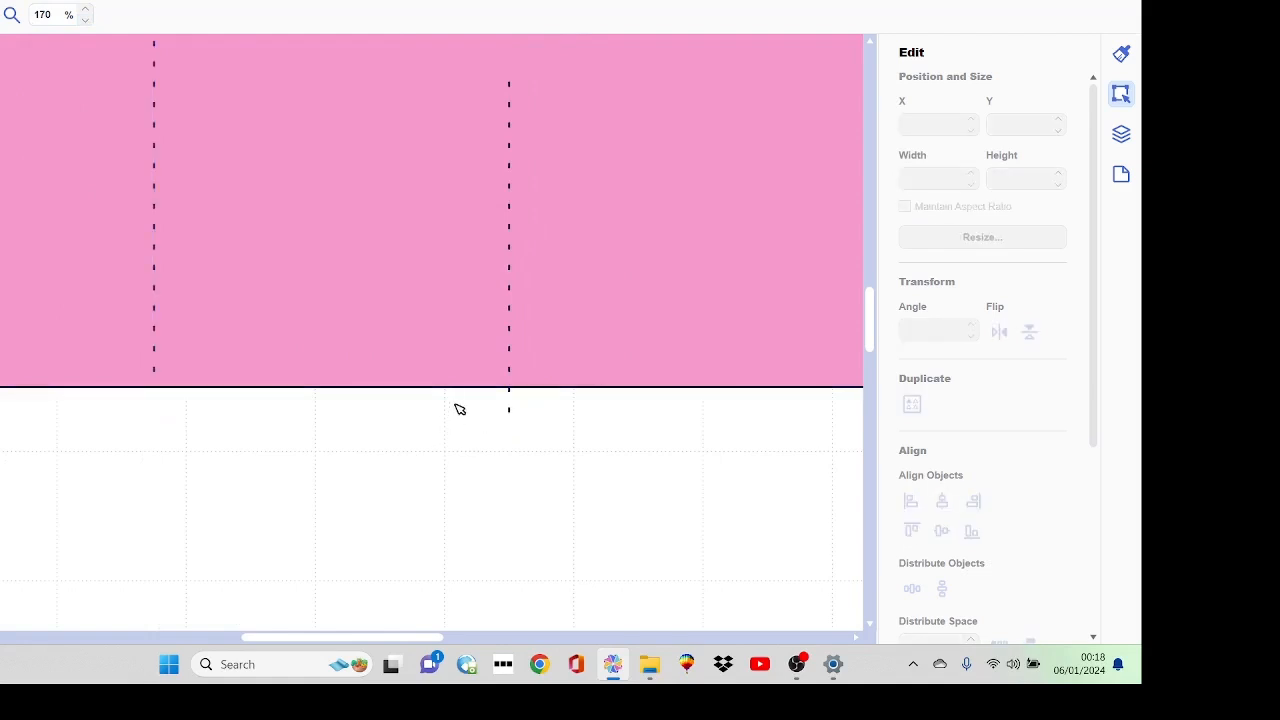
{"action": "left_click", "coordinate": [512, 412]}
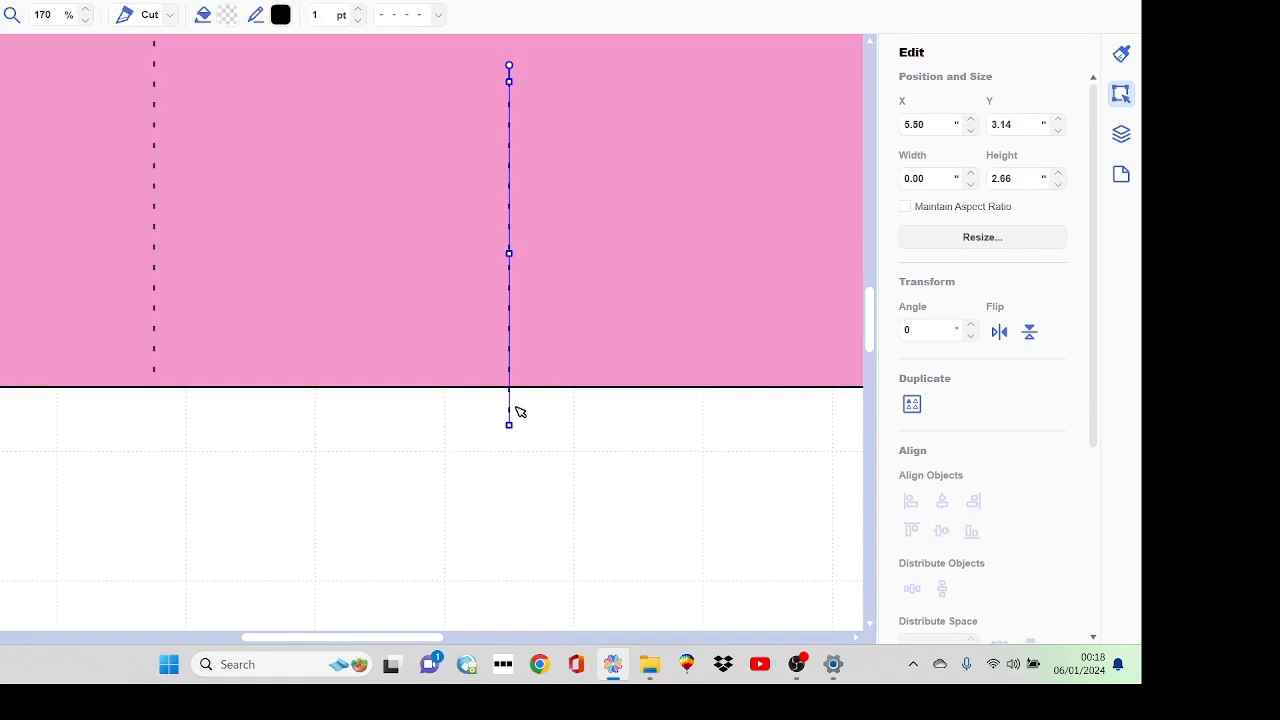
{"action": "key", "text": "Up"}
{"action": "key", "text": "Up"}
{"action": "key", "text": "Up"}
{"action": "key", "text": "Up"}
{"action": "key", "text": "Up"}
{"action": "key", "text": "Up"}
{"action": "key", "text": "Up"}
{"action": "key", "text": "Up"}
{"action": "key", "text": "Up"}
{"action": "key", "text": "Up"}
{"action": "key", "text": "Up"}
{"action": "key", "text": "Up"}
{"action": "key", "text": "Up"}
{"action": "key", "text": "Up"}
{"action": "key", "text": "Up"}
{"action": "key", "text": "Up"}
{"action": "key", "text": "Up"}
{"action": "key", "text": "Up"}
{"action": "key", "text": "Up"}
{"action": "key", "text": "Up"}
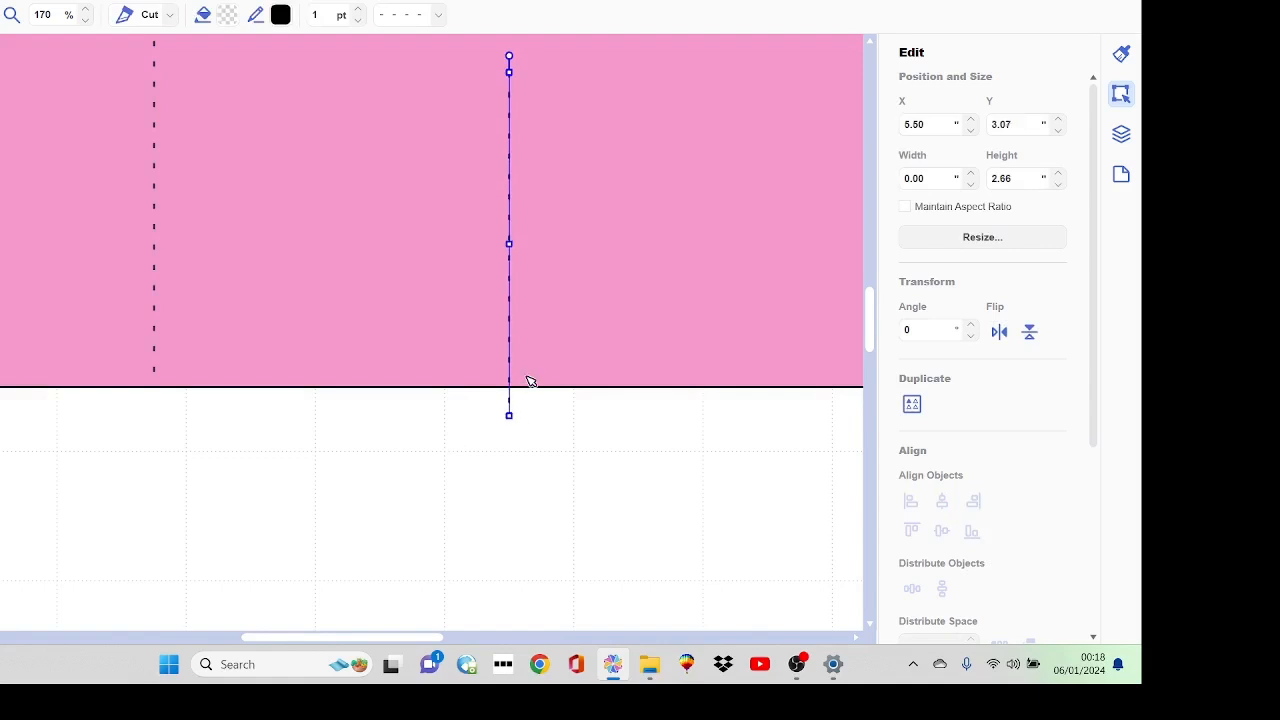
{"action": "key", "text": "Up"}
{"action": "key", "text": "Up"}
{"action": "key", "text": "Up"}
{"action": "key", "text": "Up"}
{"action": "key", "text": "Up"}
{"action": "key", "text": "Up"}
{"action": "key", "text": "Up"}
{"action": "key", "text": "Up"}
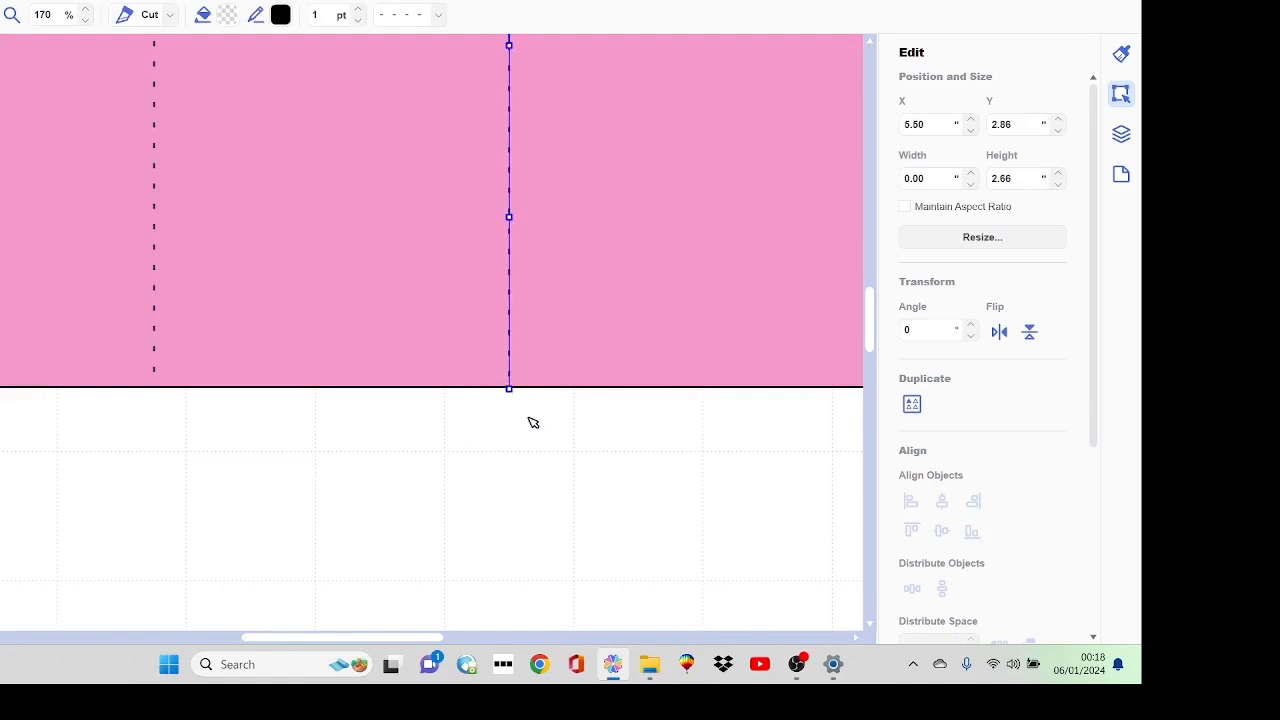
{"action": "left_click", "coordinate": [537, 430]}
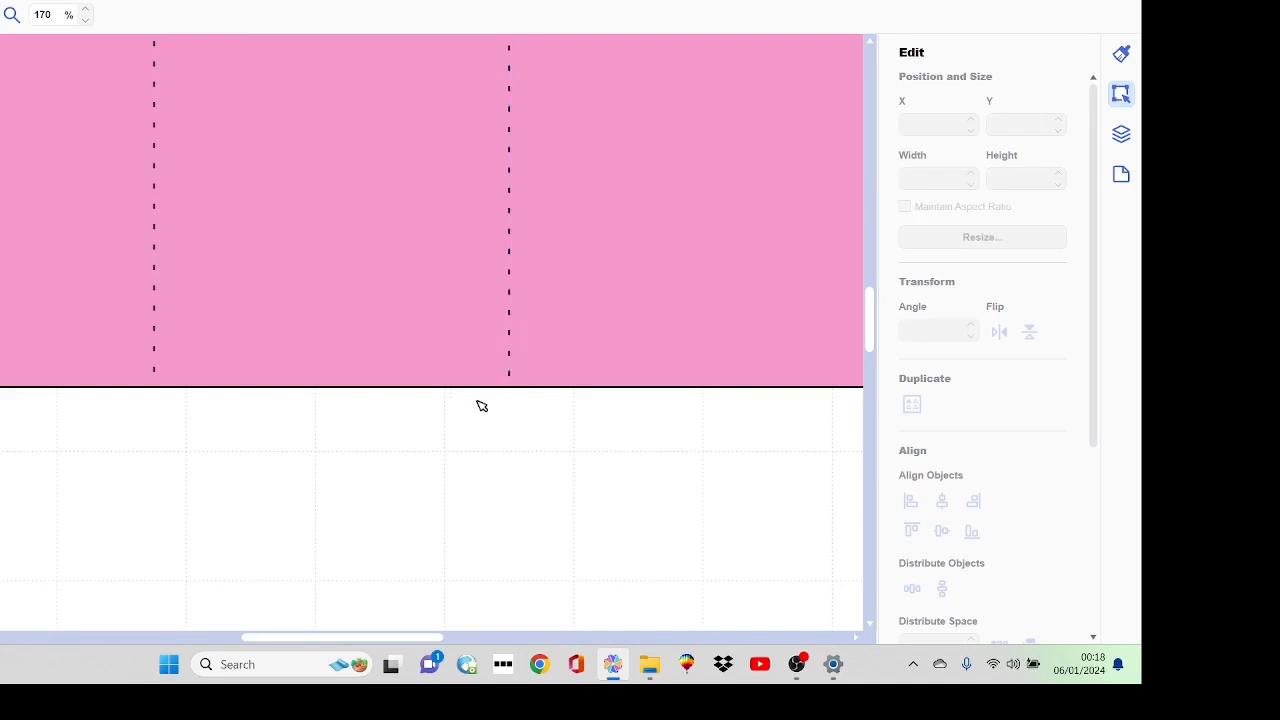
{"action": "left_click_drag", "start_coordinate": [515, 417], "coordinate": [516, 350]}
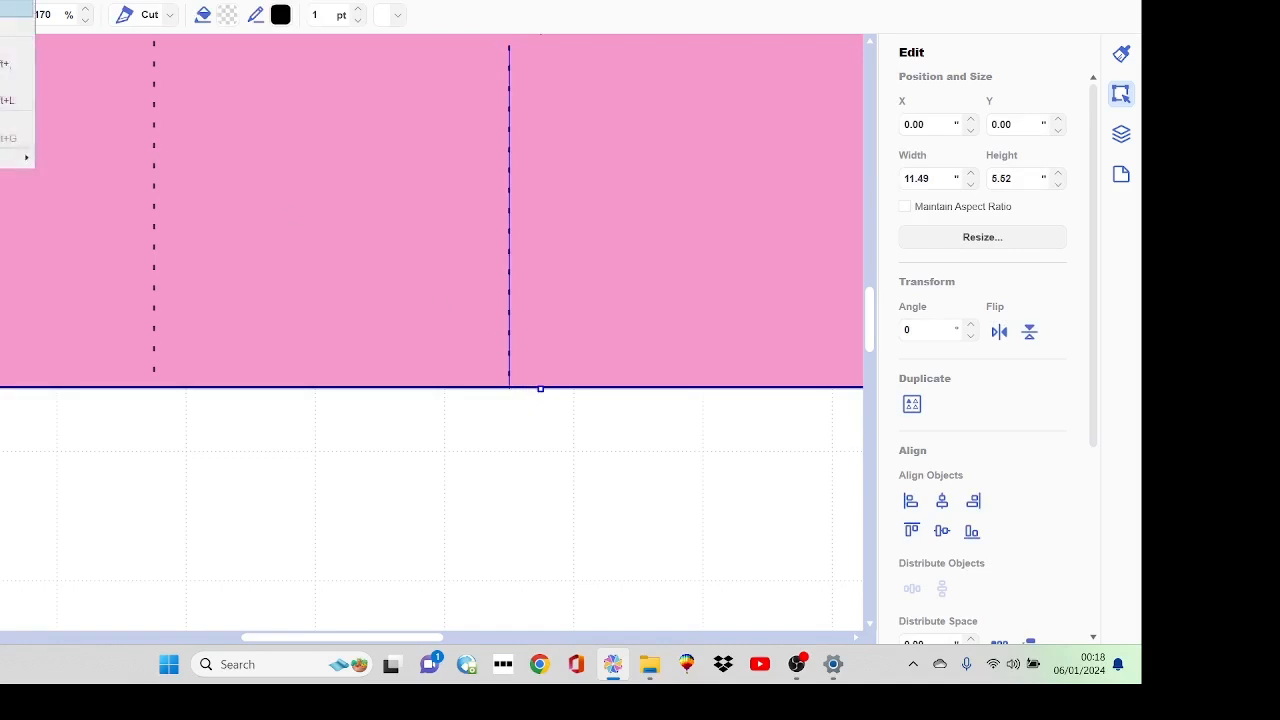
{"action": "left_click", "coordinate": [8, 8]}
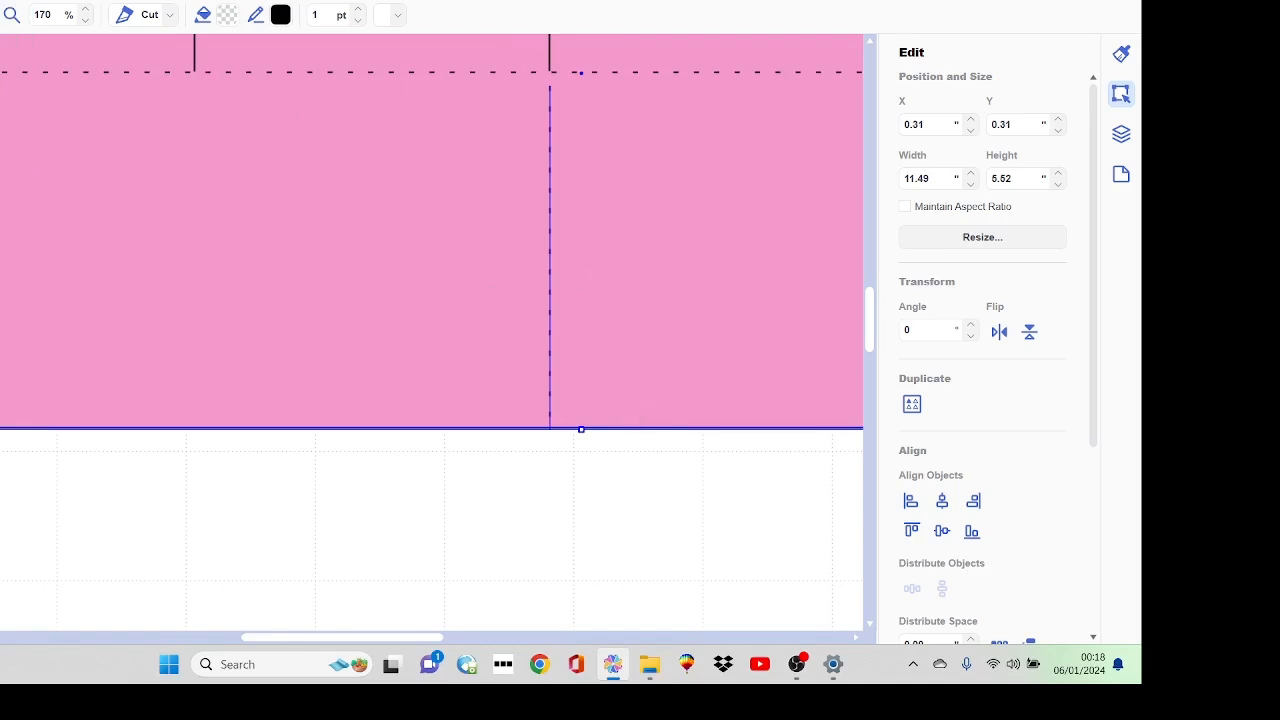
{"action": "key", "text": "Delete"}
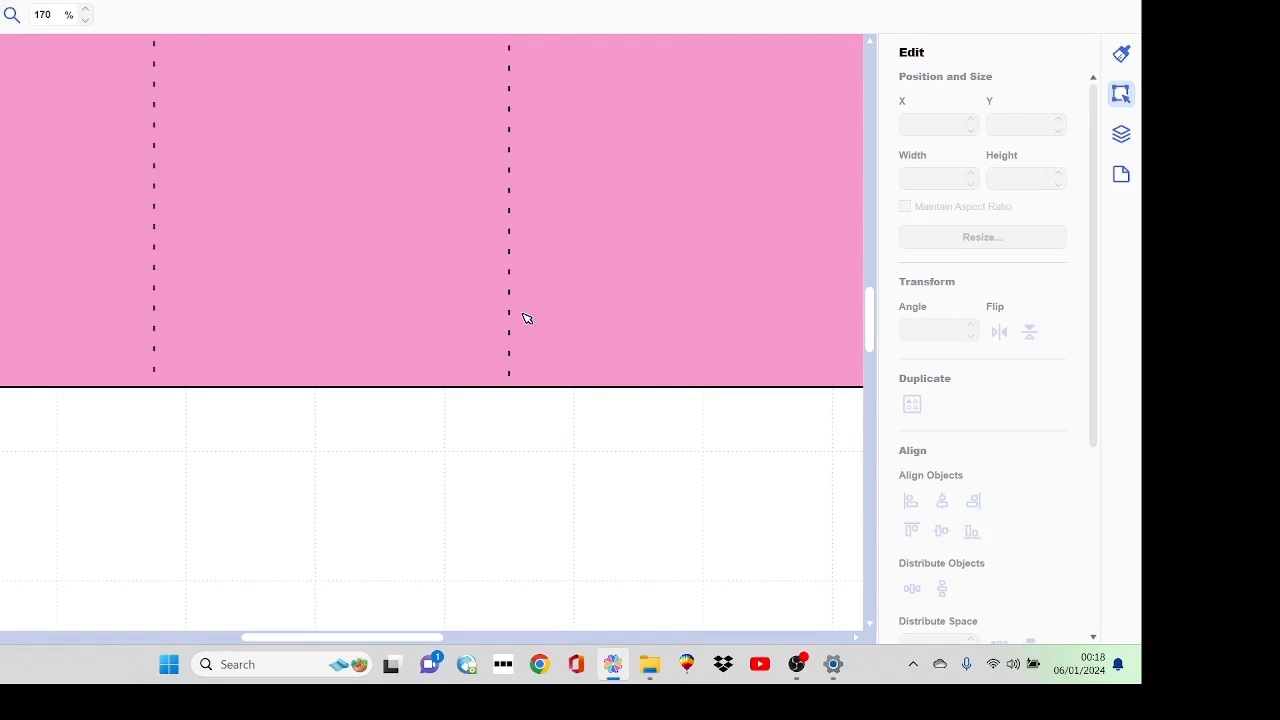
- Duplicate the second vertical dashed line and place the copy below the third slit at X 8.25 inches and Y 2.77 inches
{"action": "left_click", "coordinate": [1121, 134]}
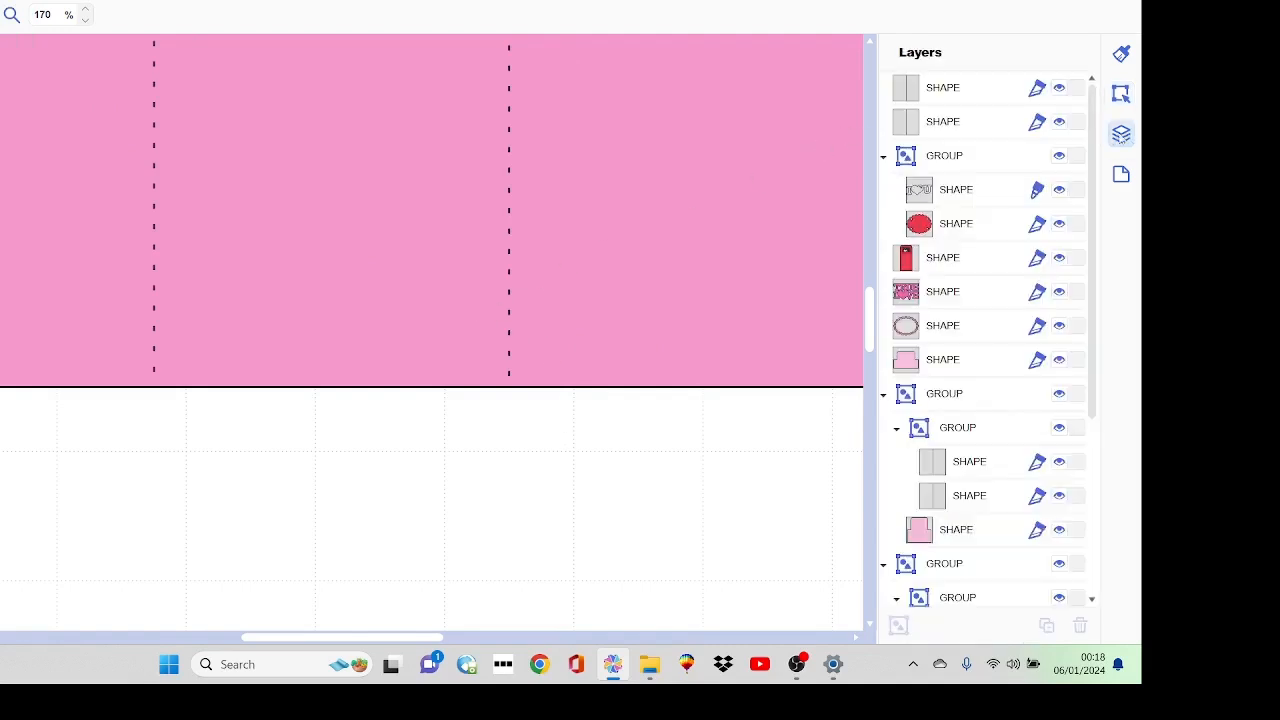
{"action": "left_click", "coordinate": [984, 100]}
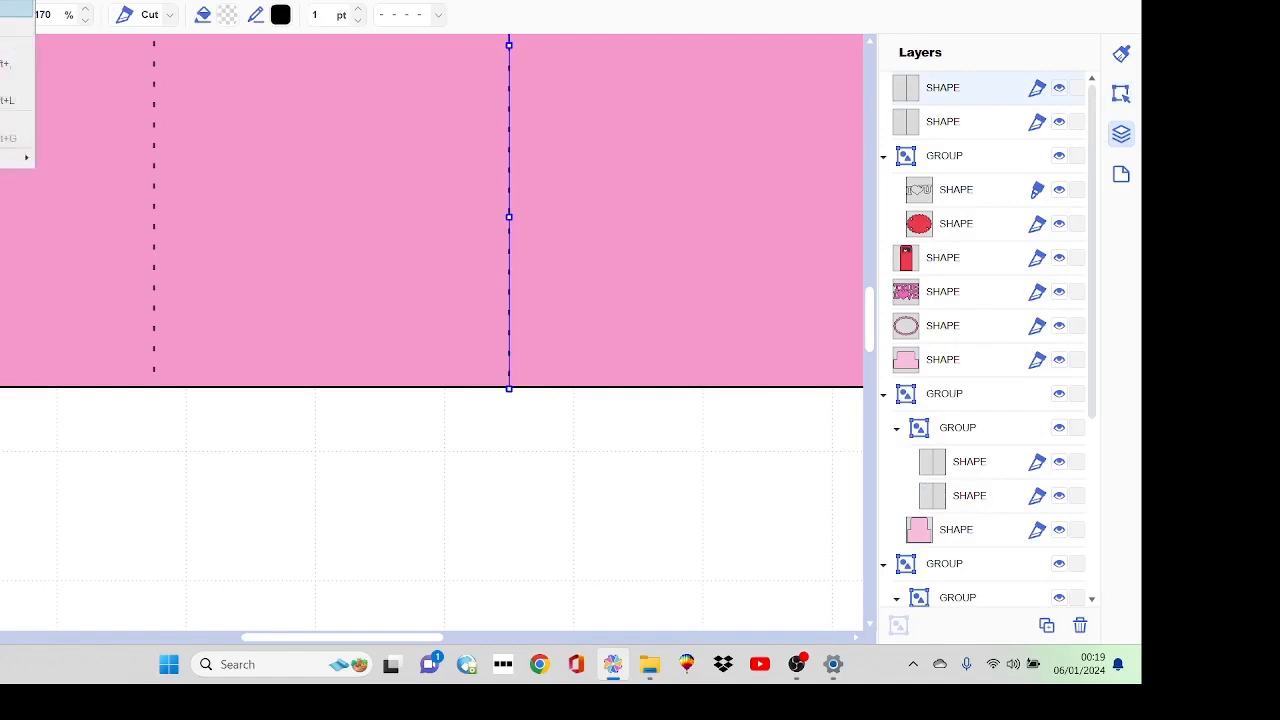
{"action": "key", "text": "ctrl+d"}
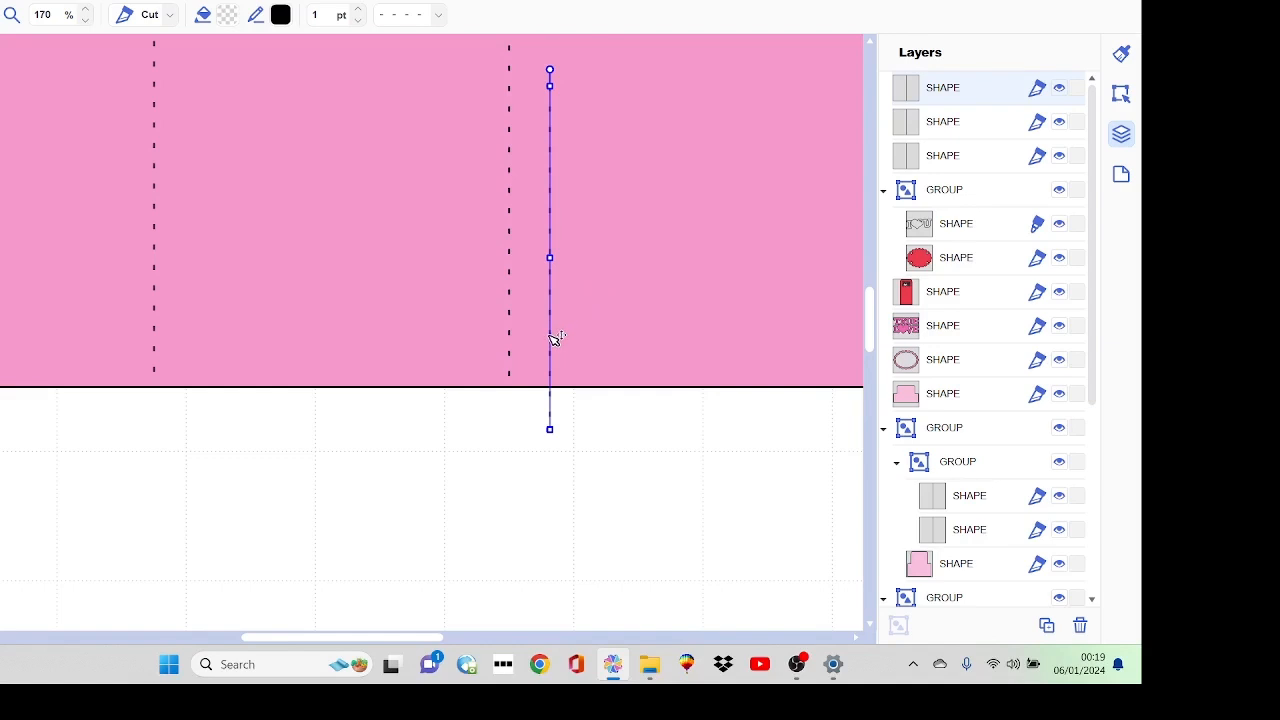
{"action": "left_click_drag", "start_coordinate": [556, 338], "coordinate": [868, 280]}
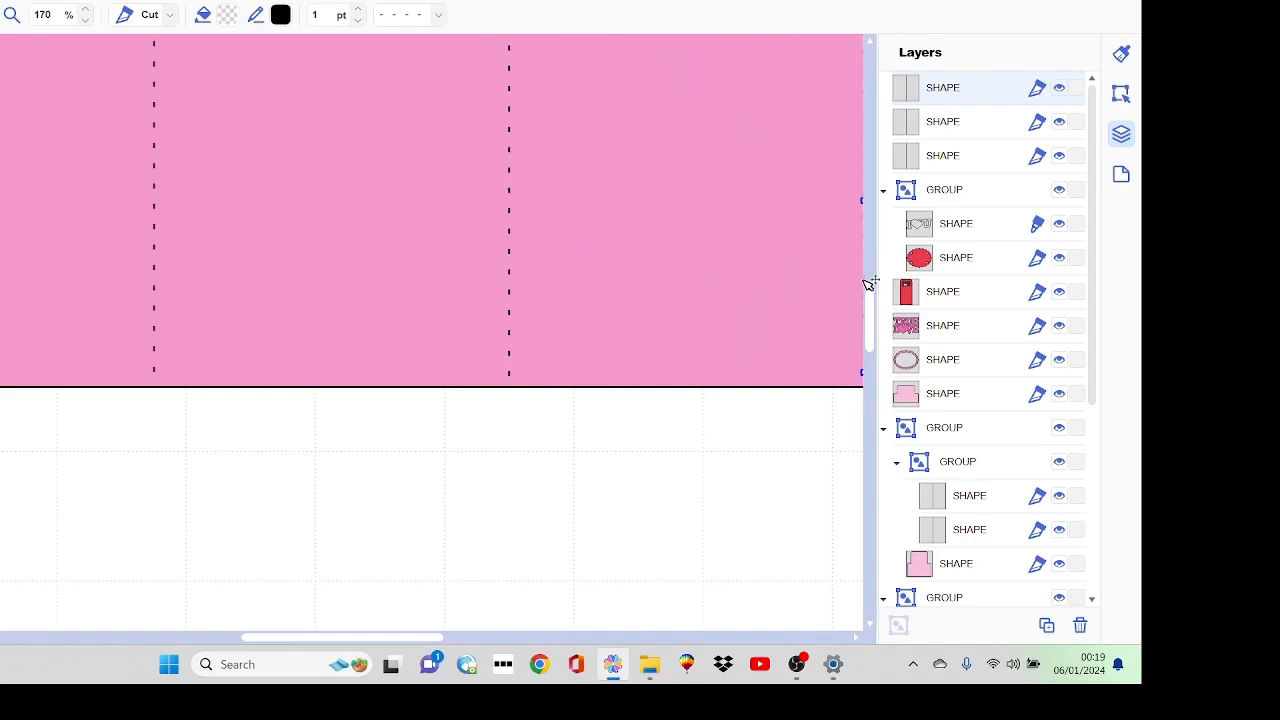
{"action": "left_click", "coordinate": [1120, 96]}
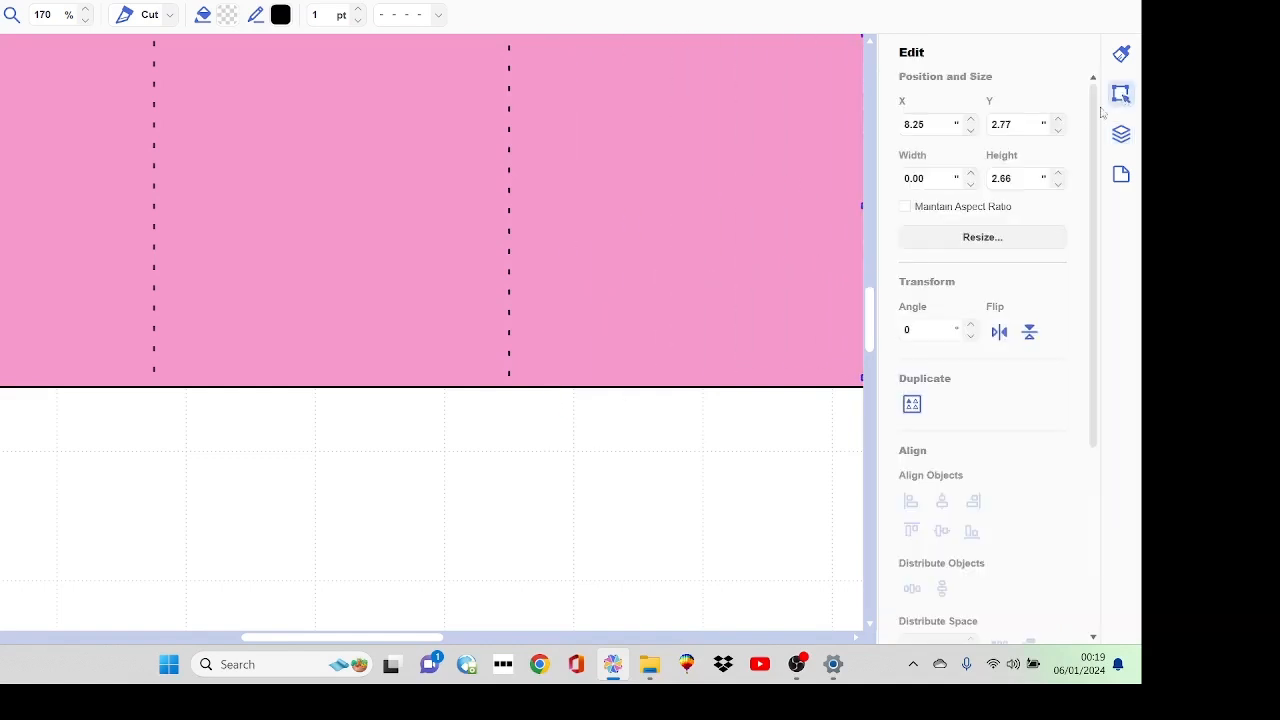
{"action": "double_click", "coordinate": [940, 130]}
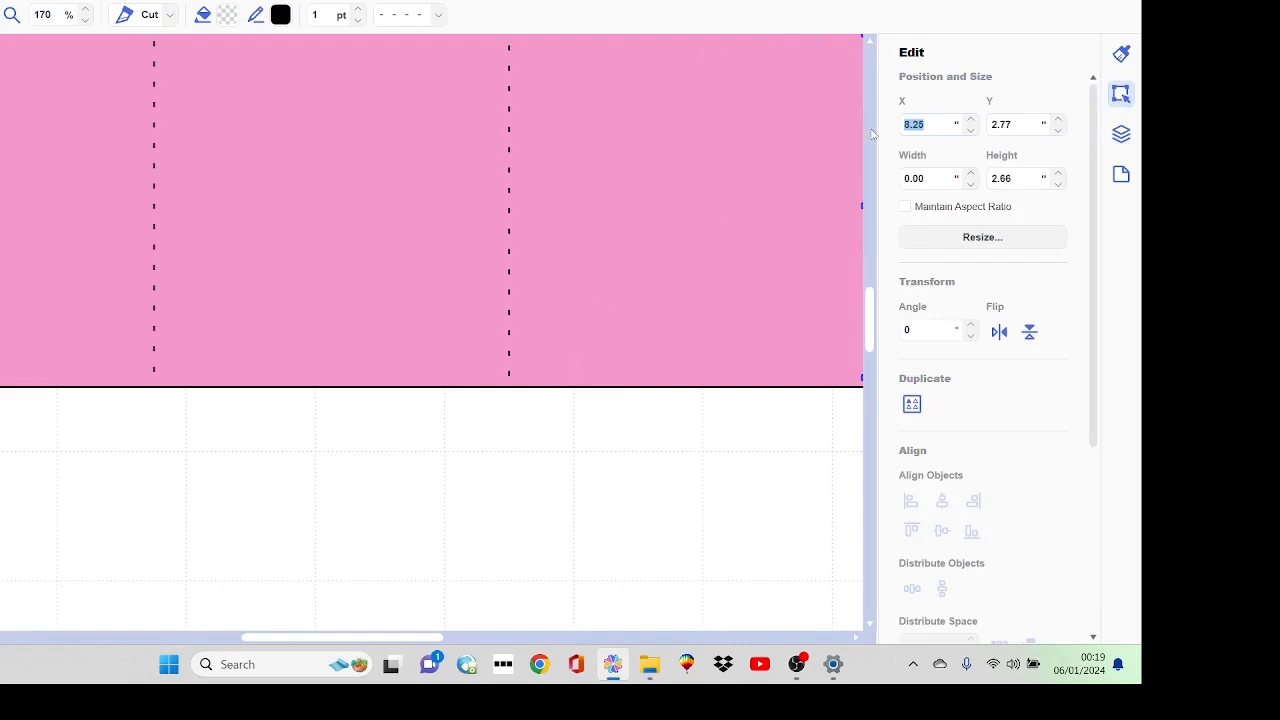
{"action": "left_click", "coordinate": [937, 121]}
{"action": "scroll", "coordinate": [858, 634], "scroll_direction": "right", "scroll_amount": 3}
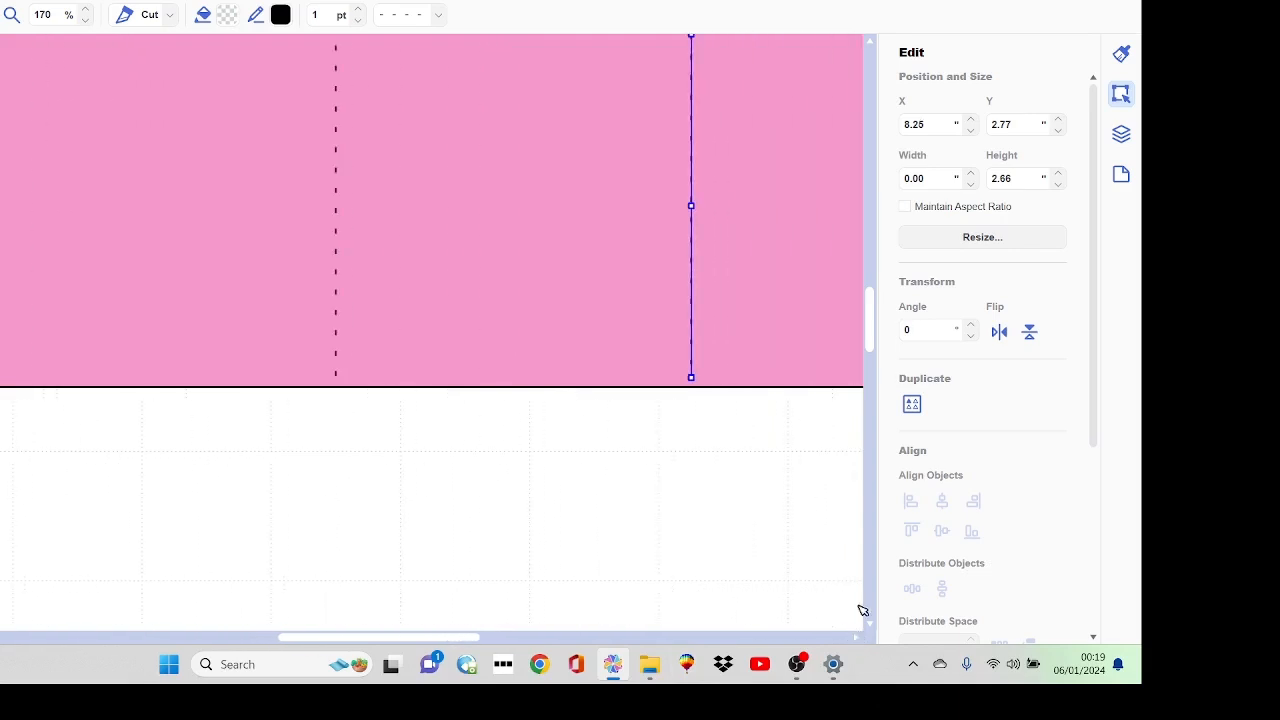
{"action": "scroll", "coordinate": [873, 338], "scroll_direction": "up", "scroll_amount": 3}
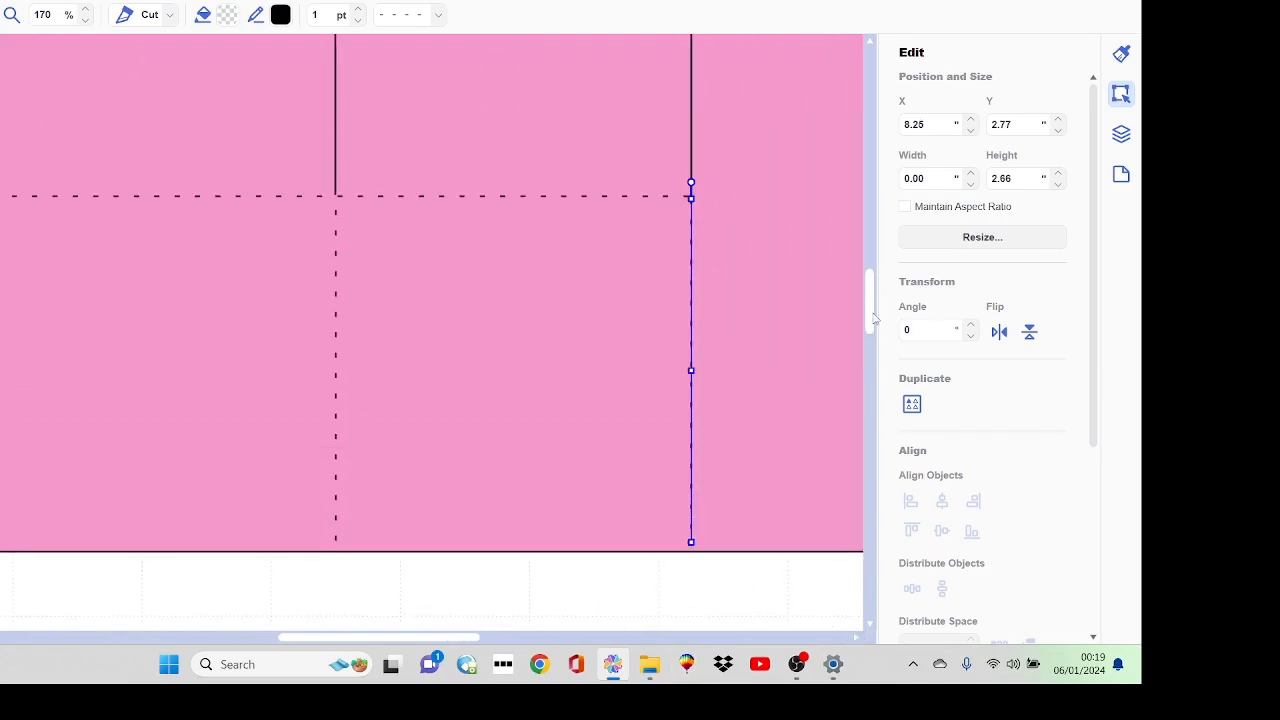
{"action": "left_click", "coordinate": [795, 627]}
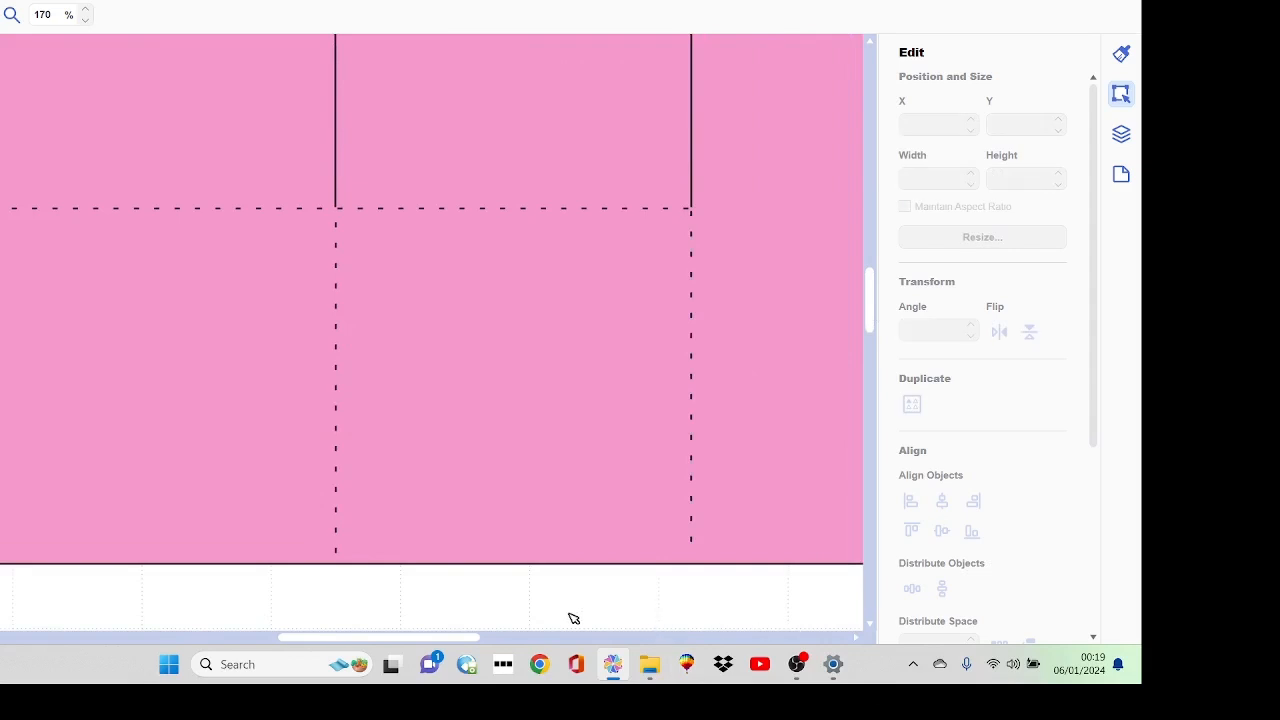
- Zoom out to 90% and examine the whole pink box template, its fold lines and the list of layers
{"action": "left_click", "coordinate": [81, 23]}
{"action": "left_click", "coordinate": [81, 23]}
{"action": "left_click", "coordinate": [81, 23]}
{"action": "left_click", "coordinate": [81, 23]}
{"action": "left_click", "coordinate": [82, 23]}
{"action": "left_click", "coordinate": [82, 23]}
{"action": "left_click", "coordinate": [82, 23]}
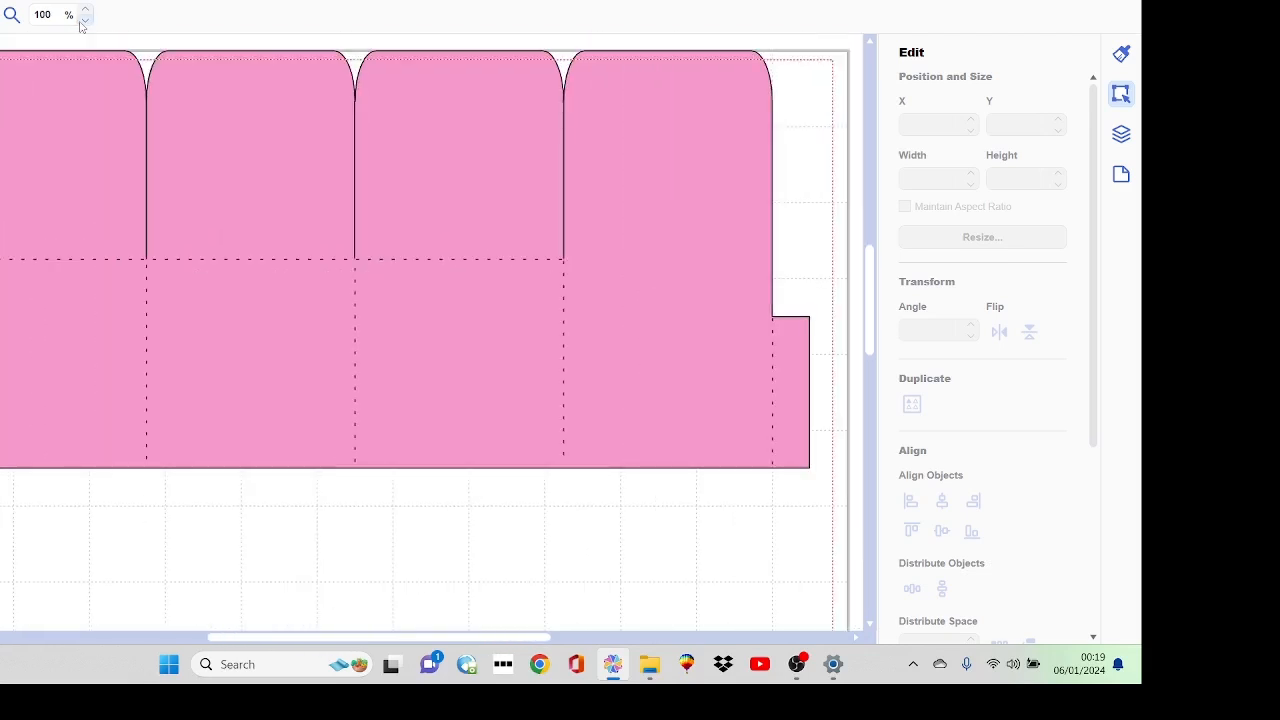
{"action": "left_click", "coordinate": [81, 23]}
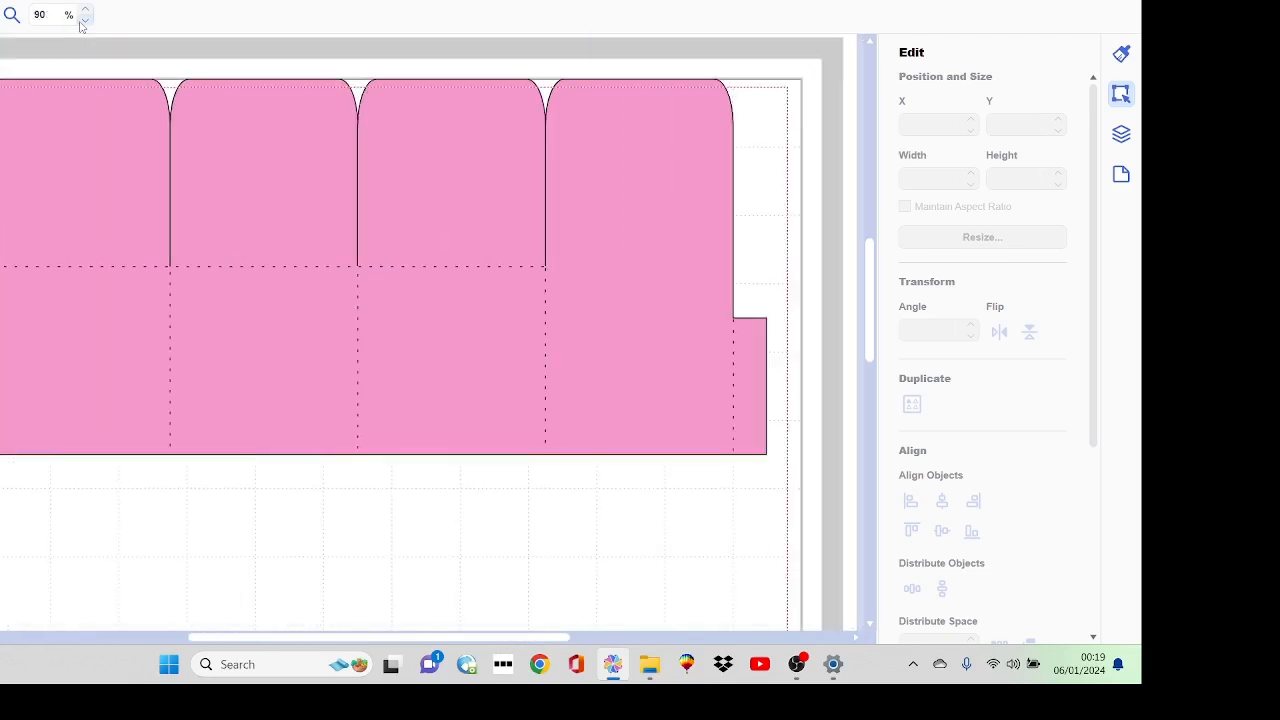
{"action": "left_click", "coordinate": [1121, 136]}
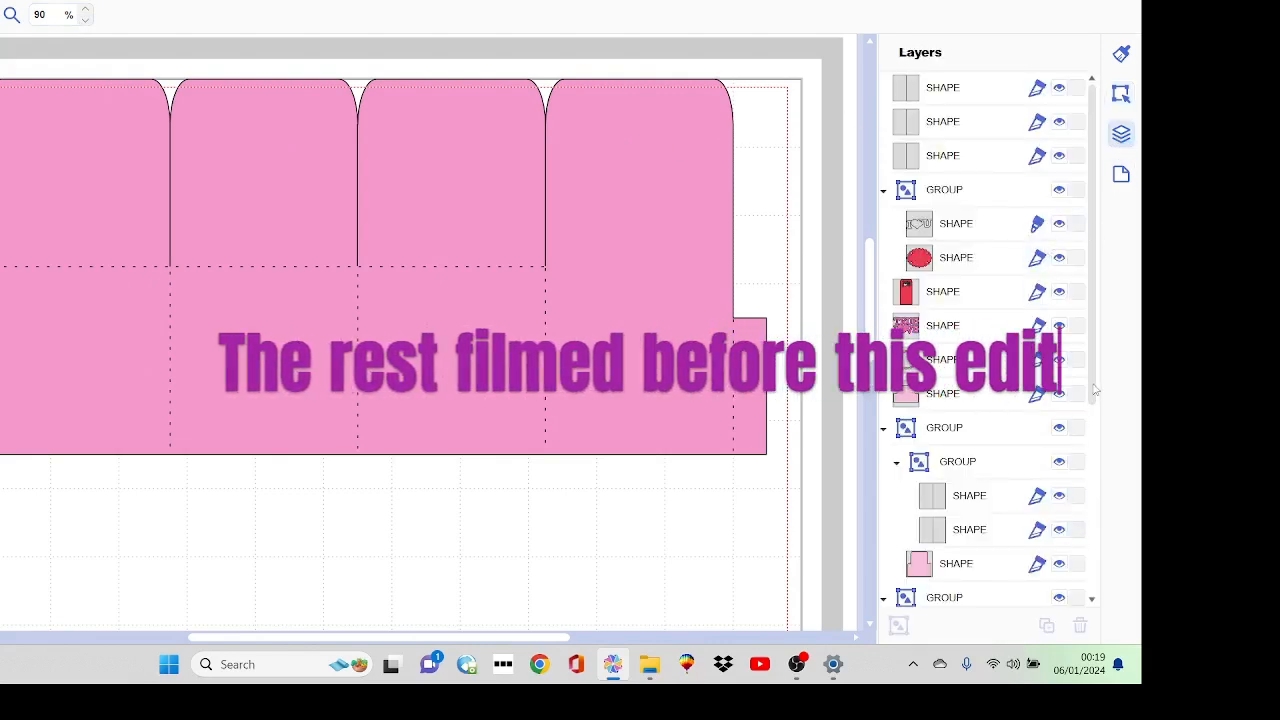
{"action": "scroll", "coordinate": [1095, 418], "scroll_direction": "down", "scroll_amount": 1}
{"action": "scroll", "coordinate": [1095, 418], "scroll_direction": "down", "scroll_amount": 3}
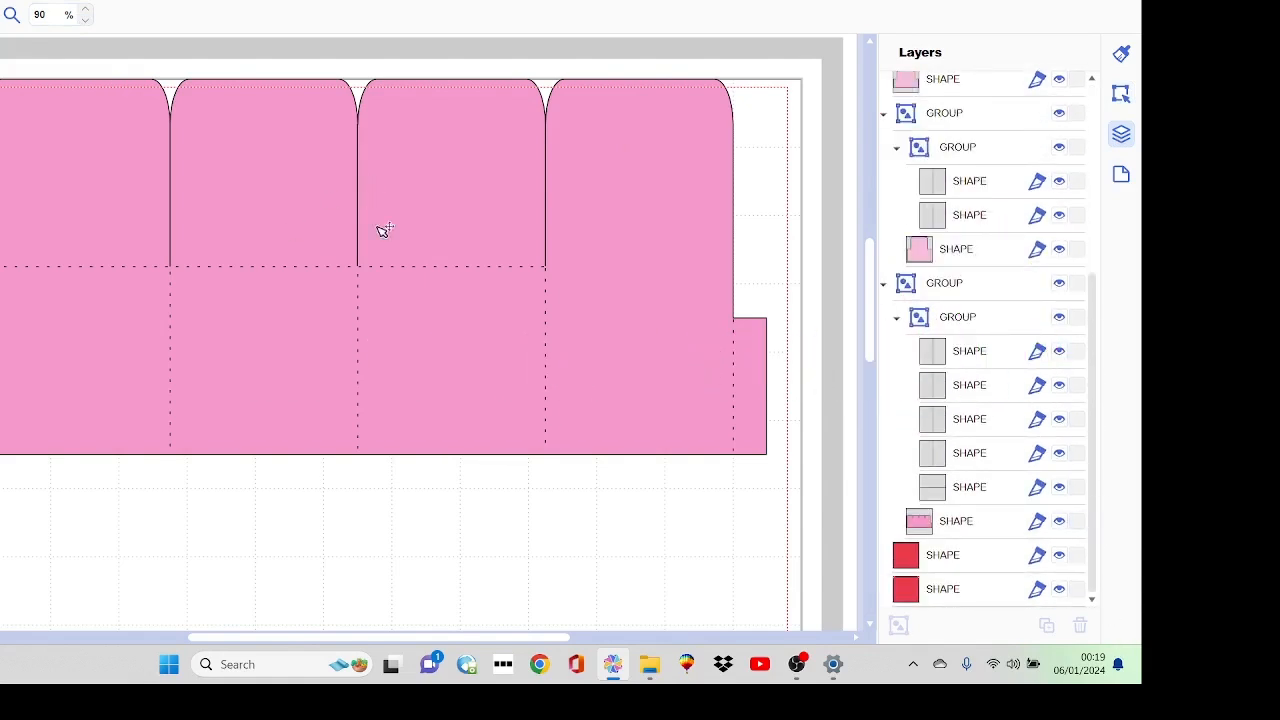
{"action": "left_click_drag", "start_coordinate": [792, 80], "coordinate": [2, 506]}
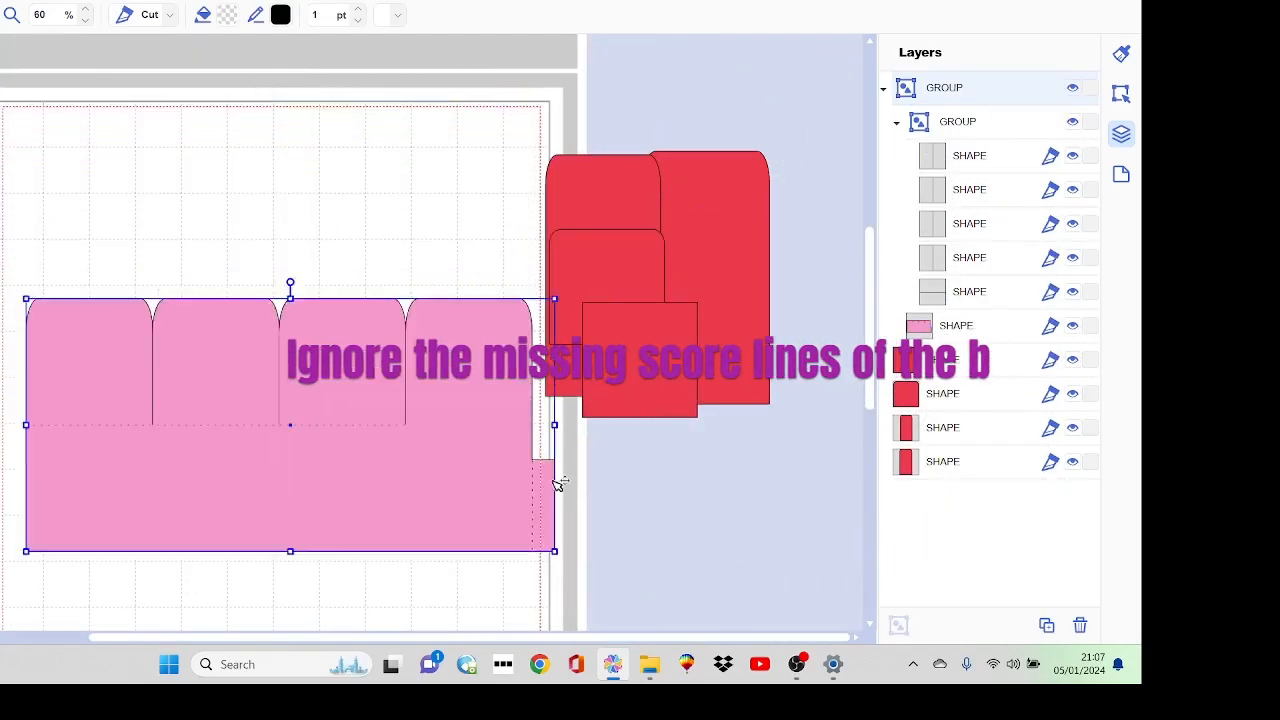
- Move the pink box template off the mat and bring the tall red rounded-top shape onto the mat's upper-left area
{"action": "left_click_drag", "start_coordinate": [560, 484], "coordinate": [892, 436]}
{"action": "left_click_drag", "start_coordinate": [754, 214], "coordinate": [119, 189]}
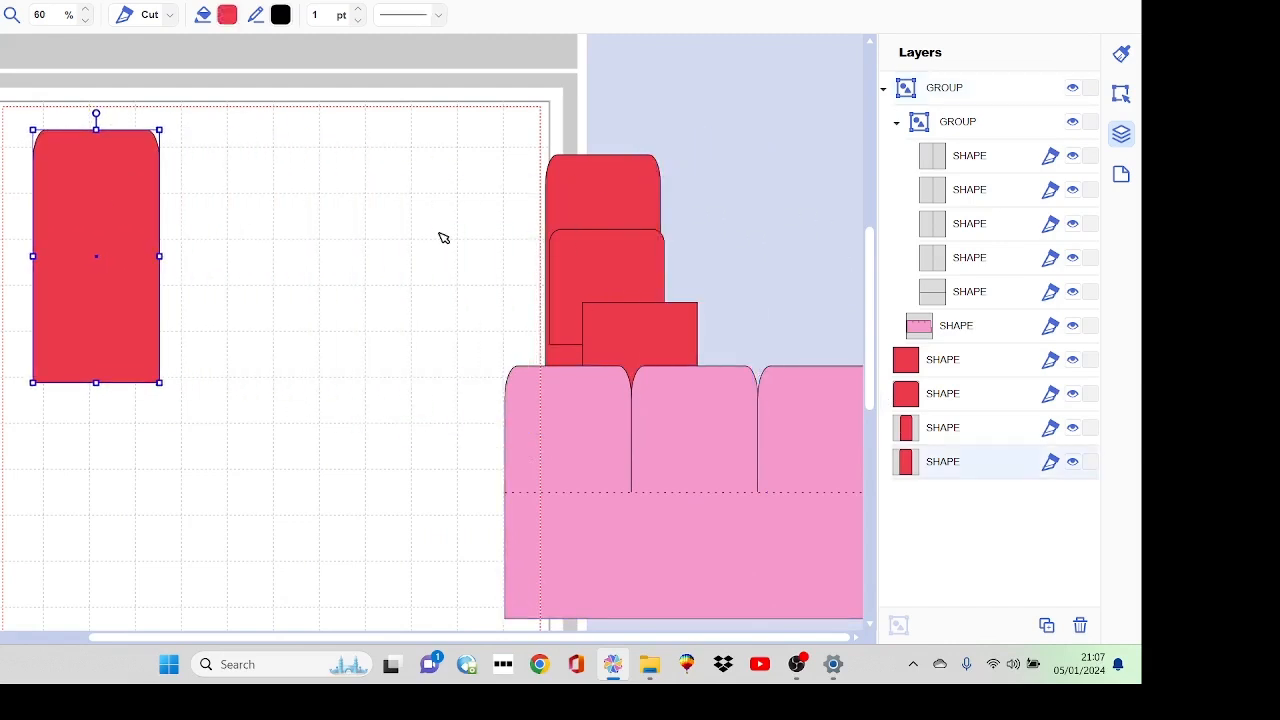
- Make a copy of the tall red shape, park it outside the mat, and shift the original further into the mat
{"action": "left_click", "coordinate": [85, 20]}
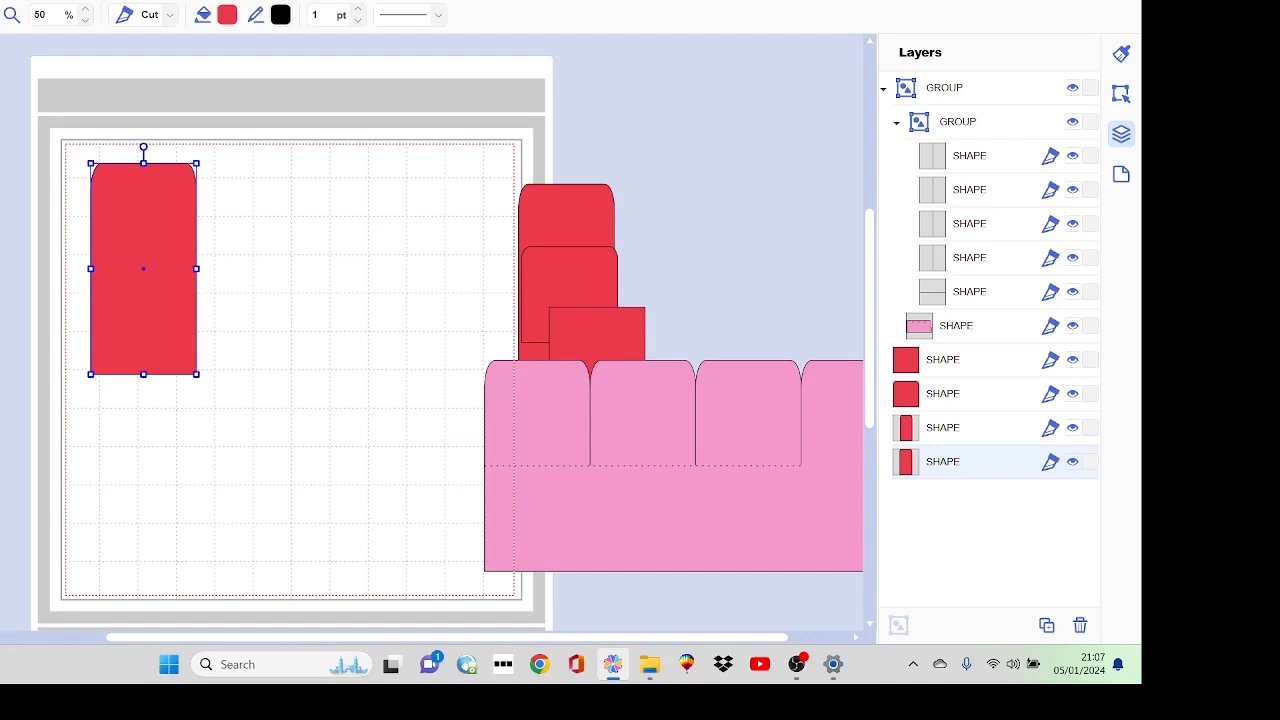
{"action": "left_click", "coordinate": [0, 0]}
{"action": "left_click", "coordinate": [10, 8]}
{"action": "left_click_drag", "start_coordinate": [187, 208], "coordinate": [748, 203]}
{"action": "left_click", "coordinate": [183, 246]}
{"action": "left_click_drag", "start_coordinate": [183, 246], "coordinate": [272, 268]}
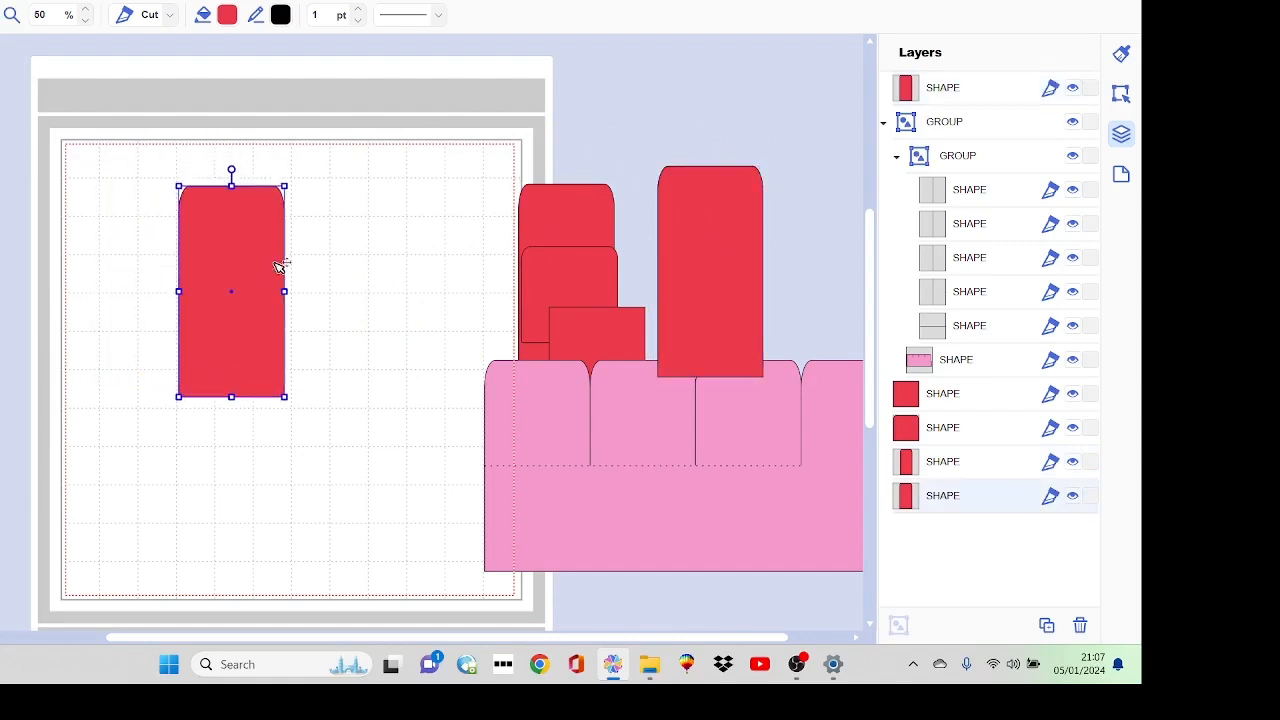
- Set the height of the red rounded-top shape on the mat to 4 inches
{"action": "left_click", "coordinate": [1096, 102]}
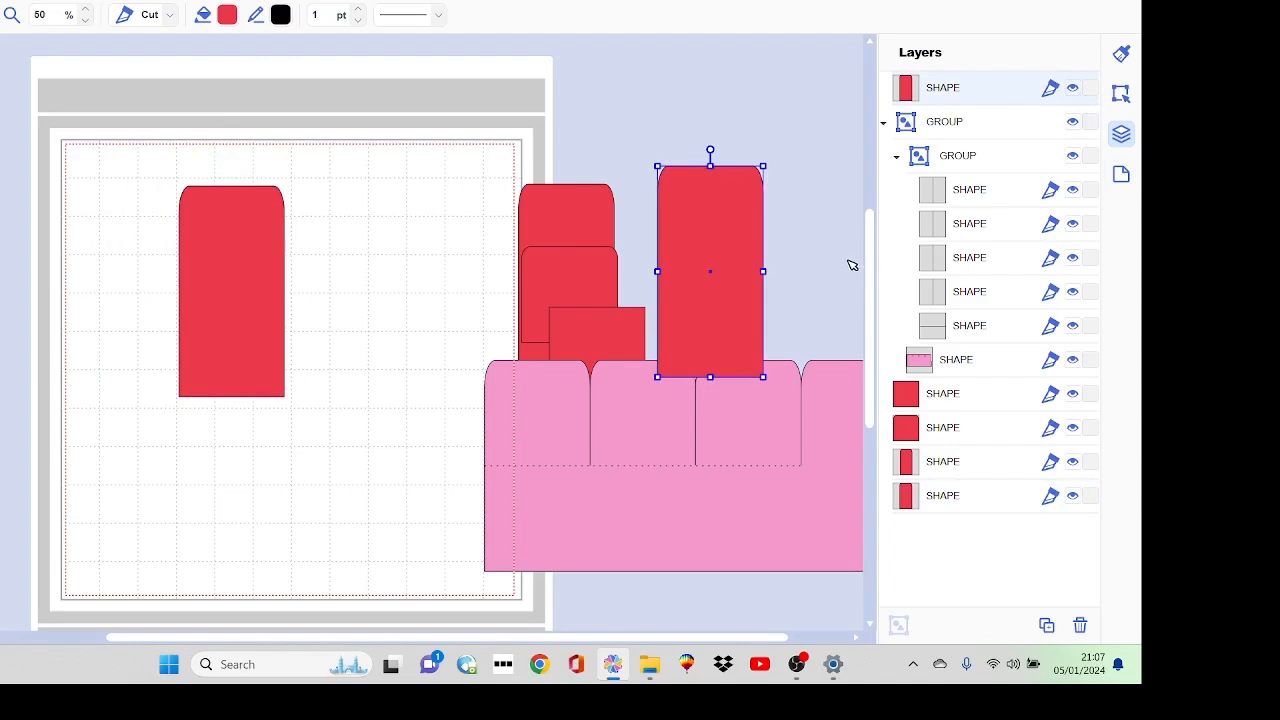
{"action": "left_click", "coordinate": [1122, 94]}
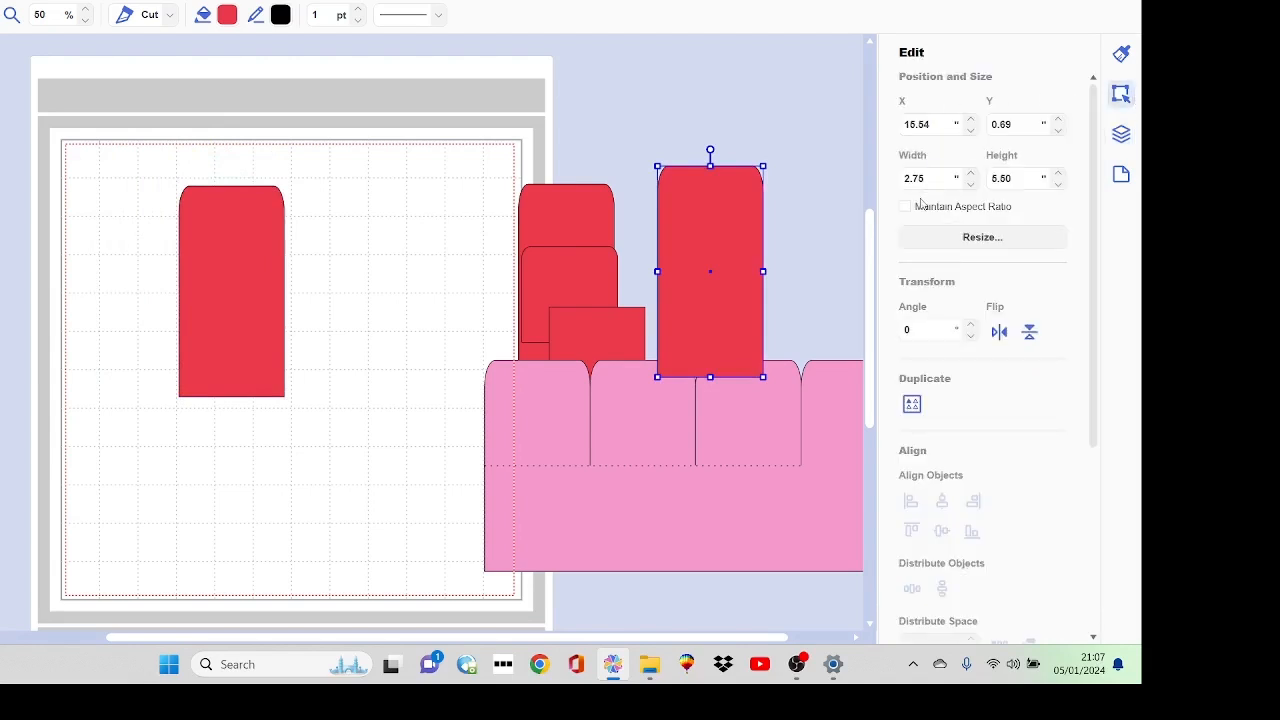
{"action": "mouse_move", "coordinate": [220, 212]}
{"action": "left_mouse_down"}
{"action": "mouse_move", "coordinate": [211, 247]}
{"action": "mouse_move", "coordinate": [216, 223]}
{"action": "left_mouse_up"}
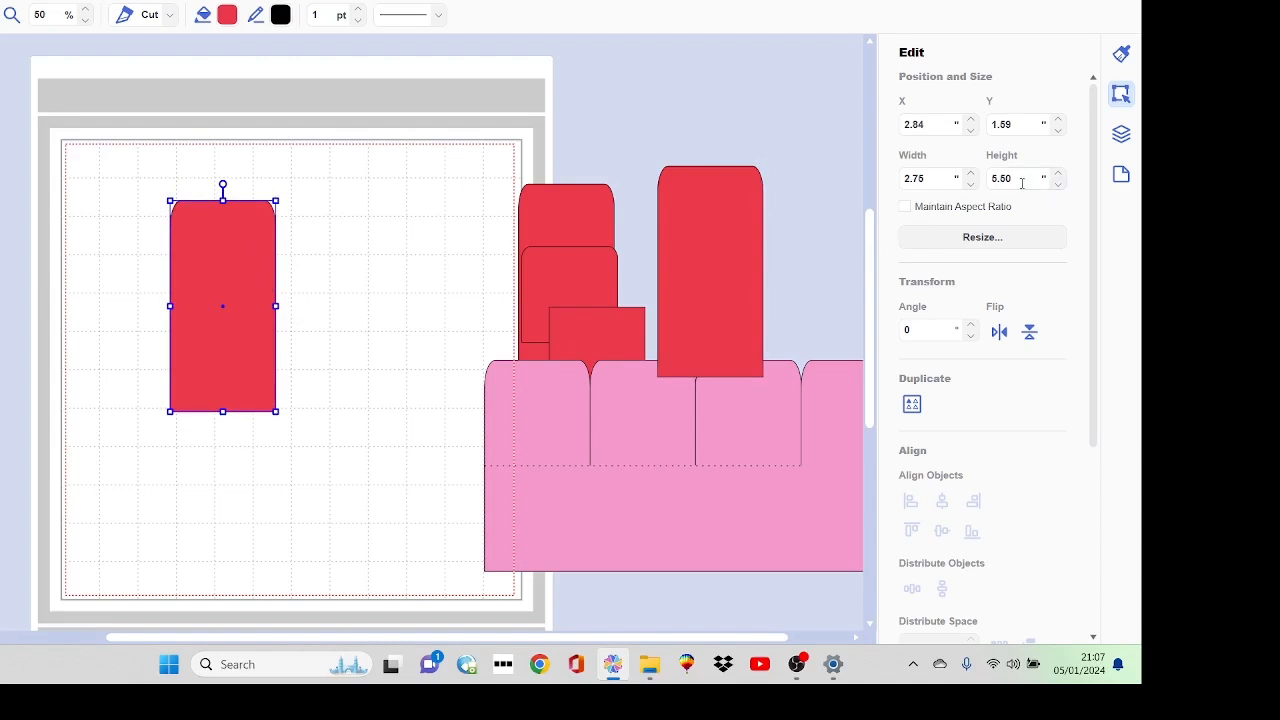
{"action": "left_click_drag", "start_coordinate": [1023, 178], "coordinate": [972, 183]}
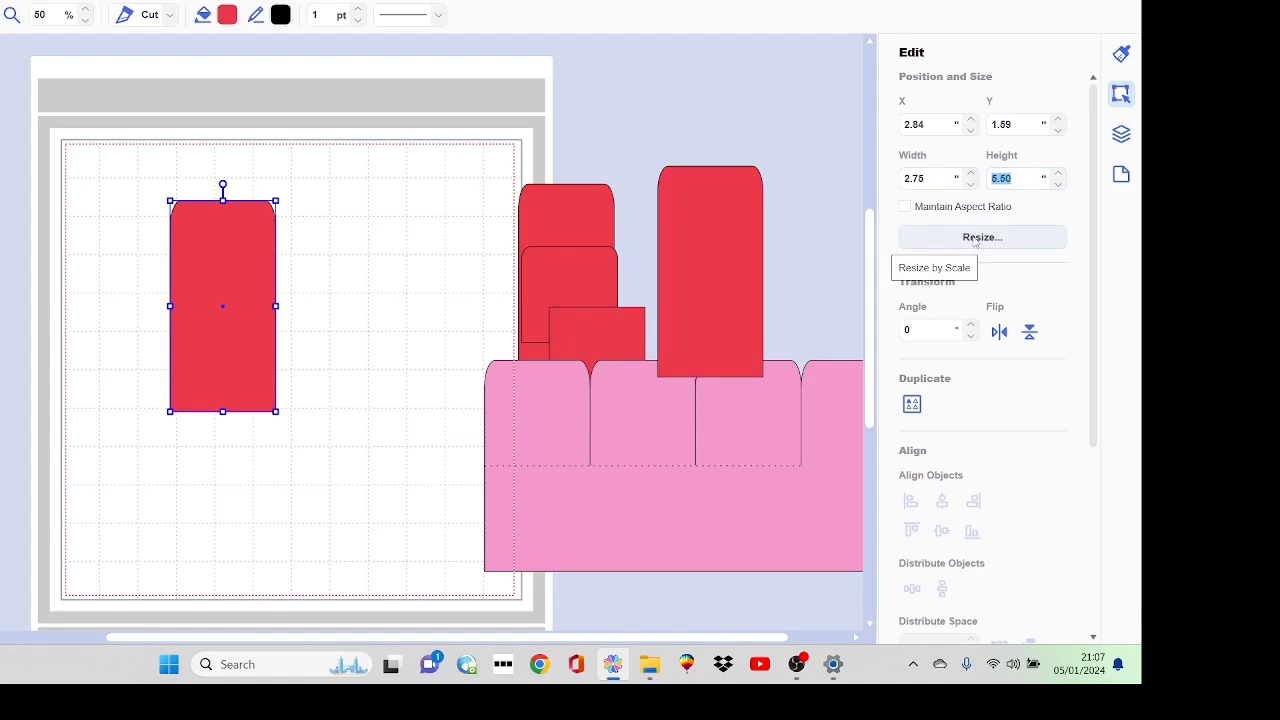
{"action": "type", "text": "4"}
{"action": "left_click", "coordinate": [357, 227]}
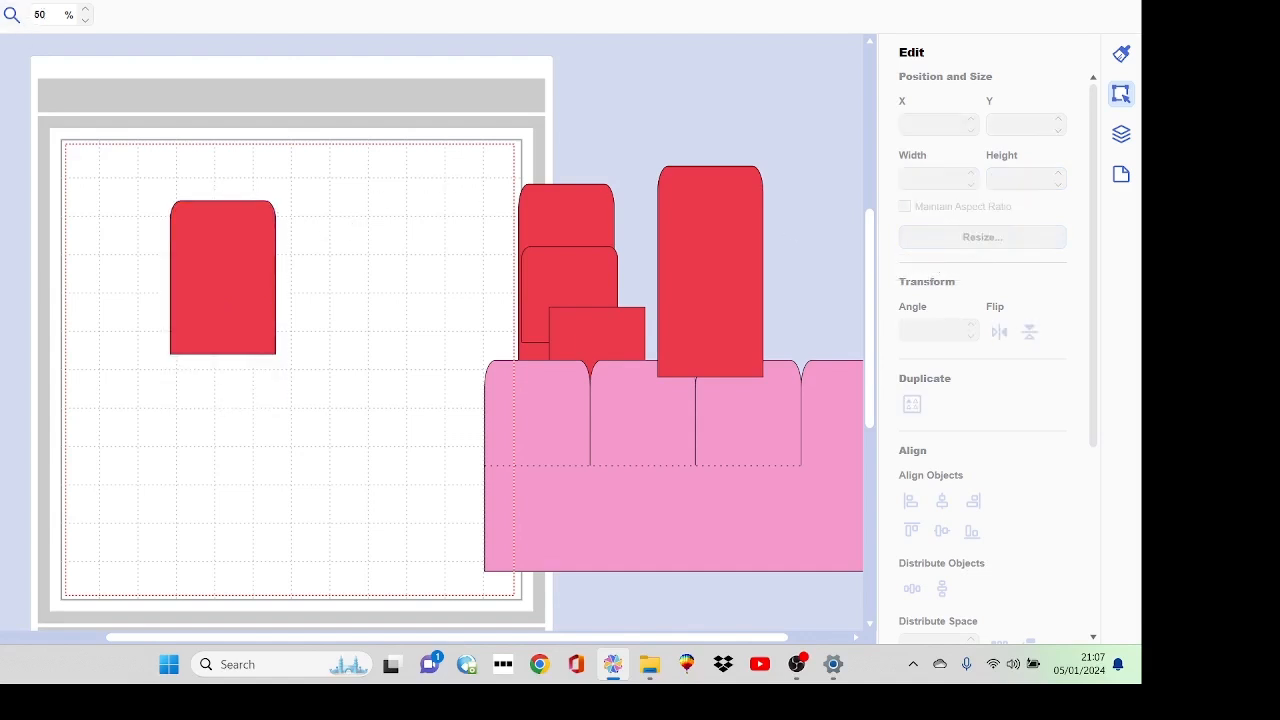
- Add an unfilled rectangle about 2.03 inches high across the red shape's lower part and set its width to 3.75 inches
{"action": "left_click", "coordinate": [12, 14]}
{"action": "left_click_drag", "start_coordinate": [98, 164], "coordinate": [464, 400]}
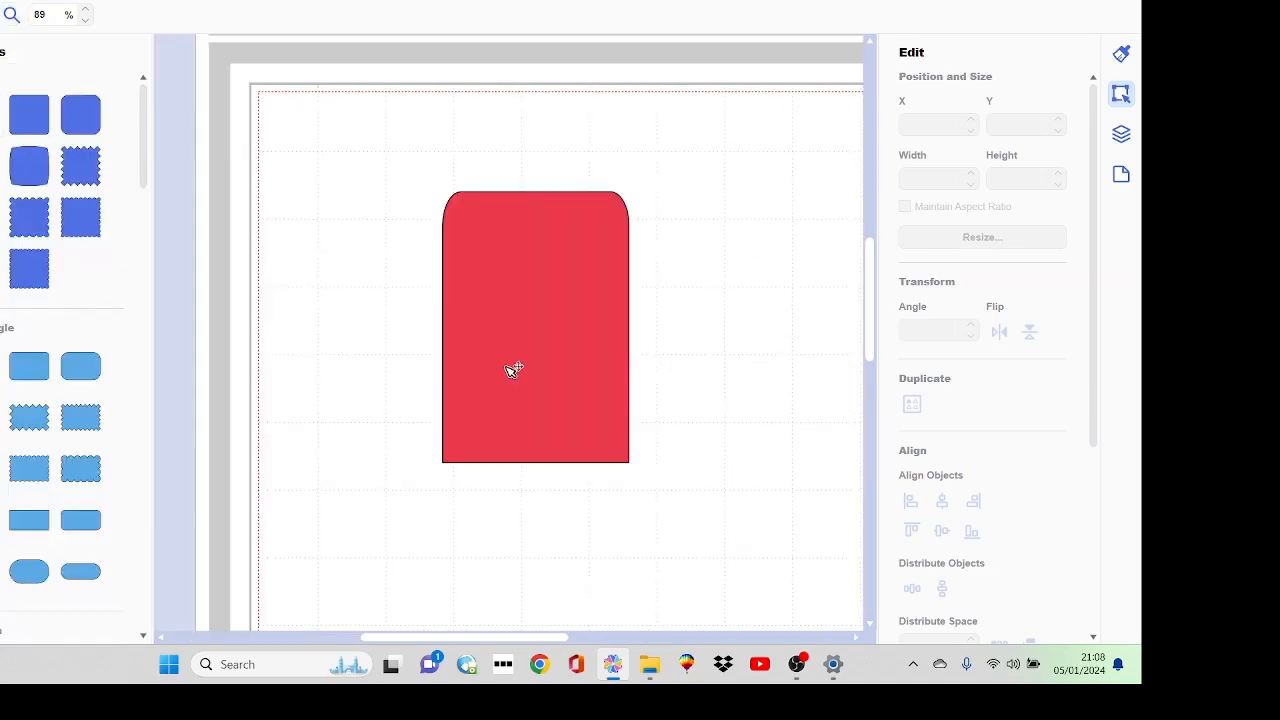
{"action": "left_click", "coordinate": [507, 375]}
{"action": "left_click_drag", "start_coordinate": [507, 237], "coordinate": [524, 369]}
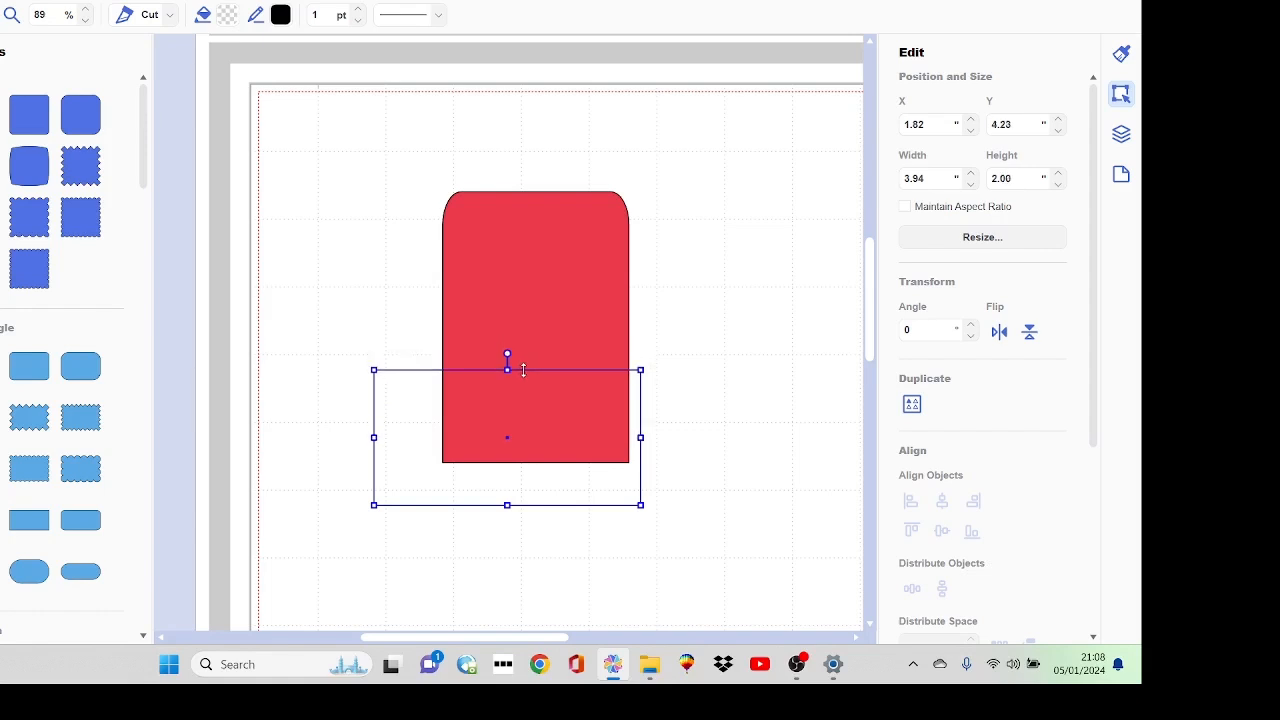
{"action": "double_click", "coordinate": [922, 178]}
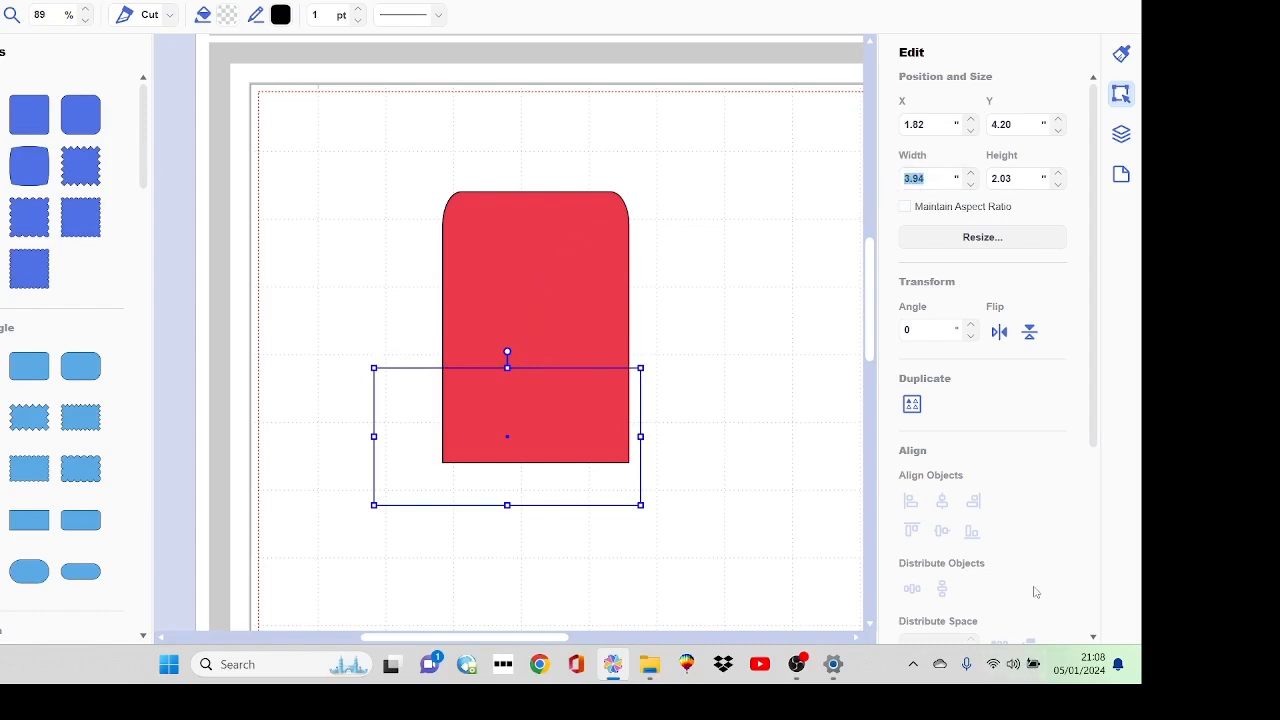
{"action": "type", "text": "3"}
{"action": "key", "text": "Return"}
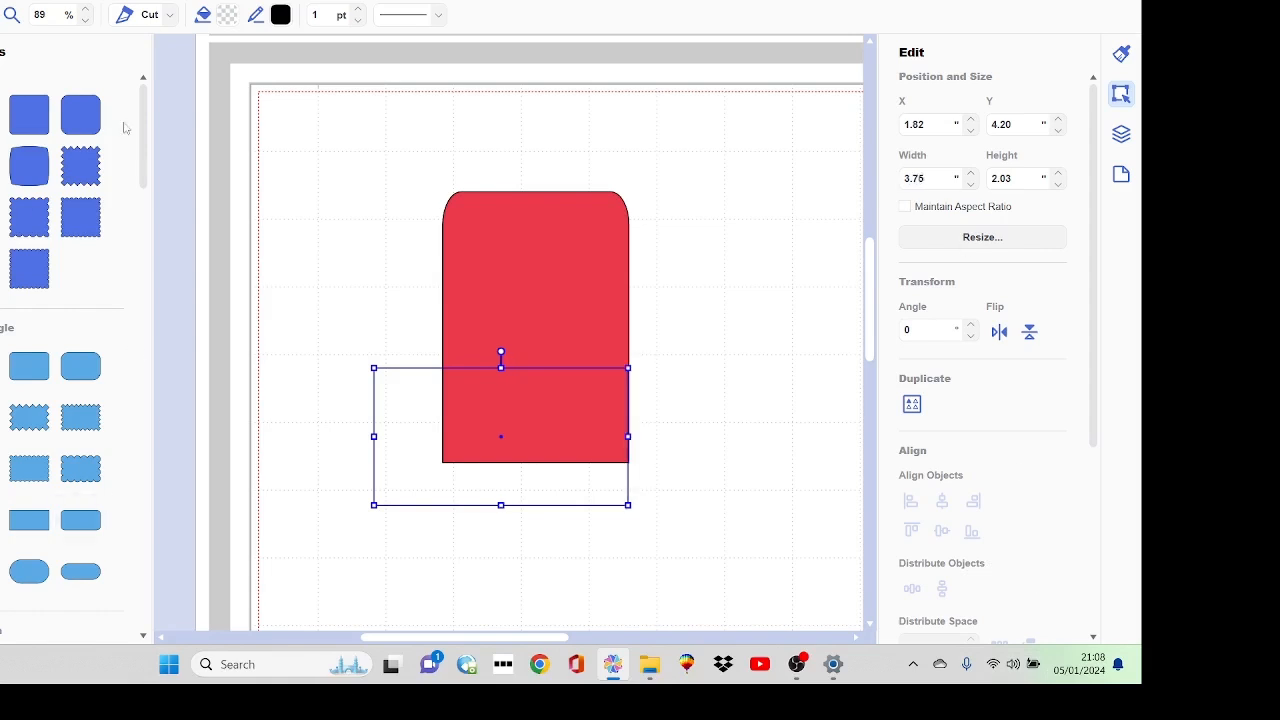
- Centre the red shape and the rectangle horizontally on each other and align their bottom edges
{"action": "left_click_drag", "start_coordinate": [383, 187], "coordinate": [704, 466]}
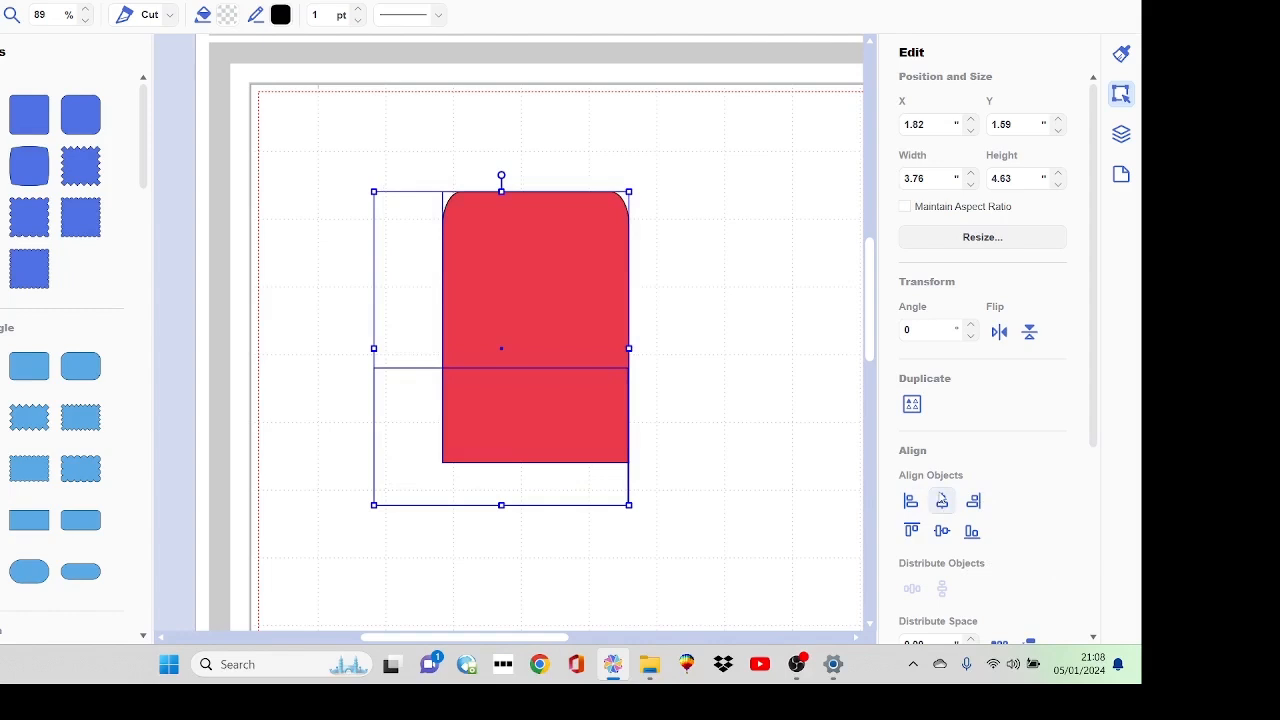
{"action": "left_click", "coordinate": [942, 501]}
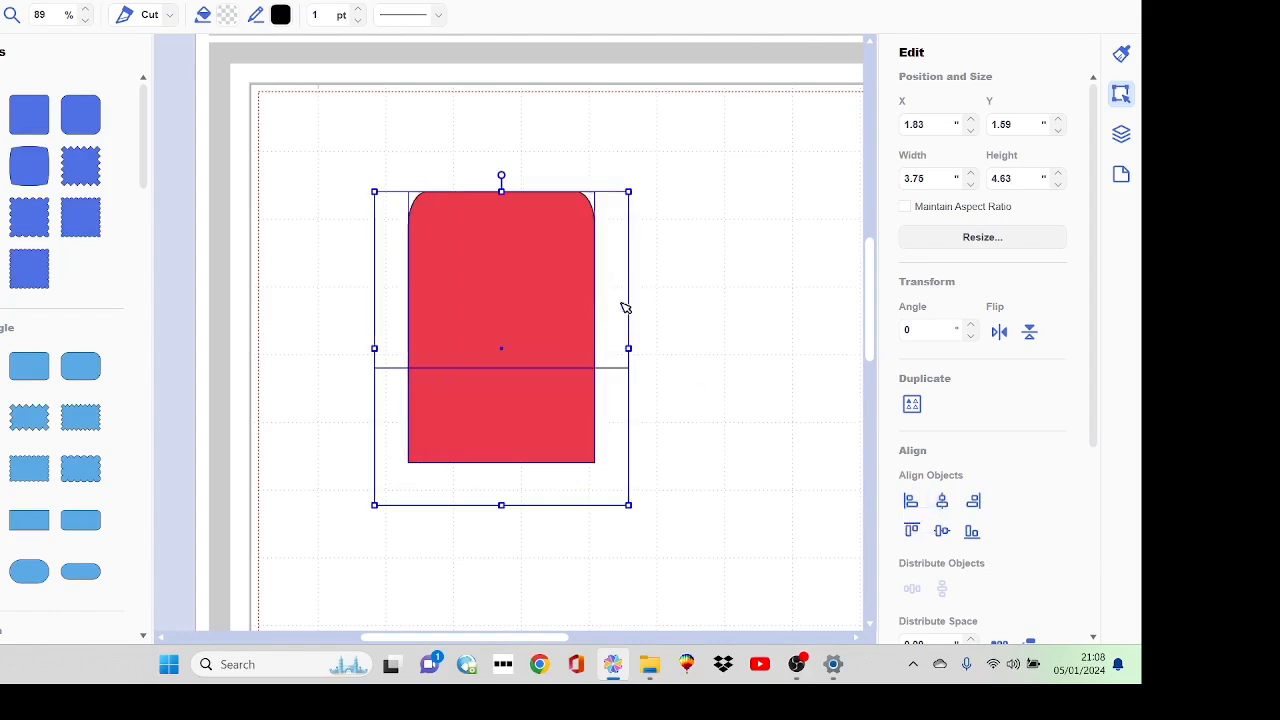
{"action": "left_click", "coordinate": [700, 272]}
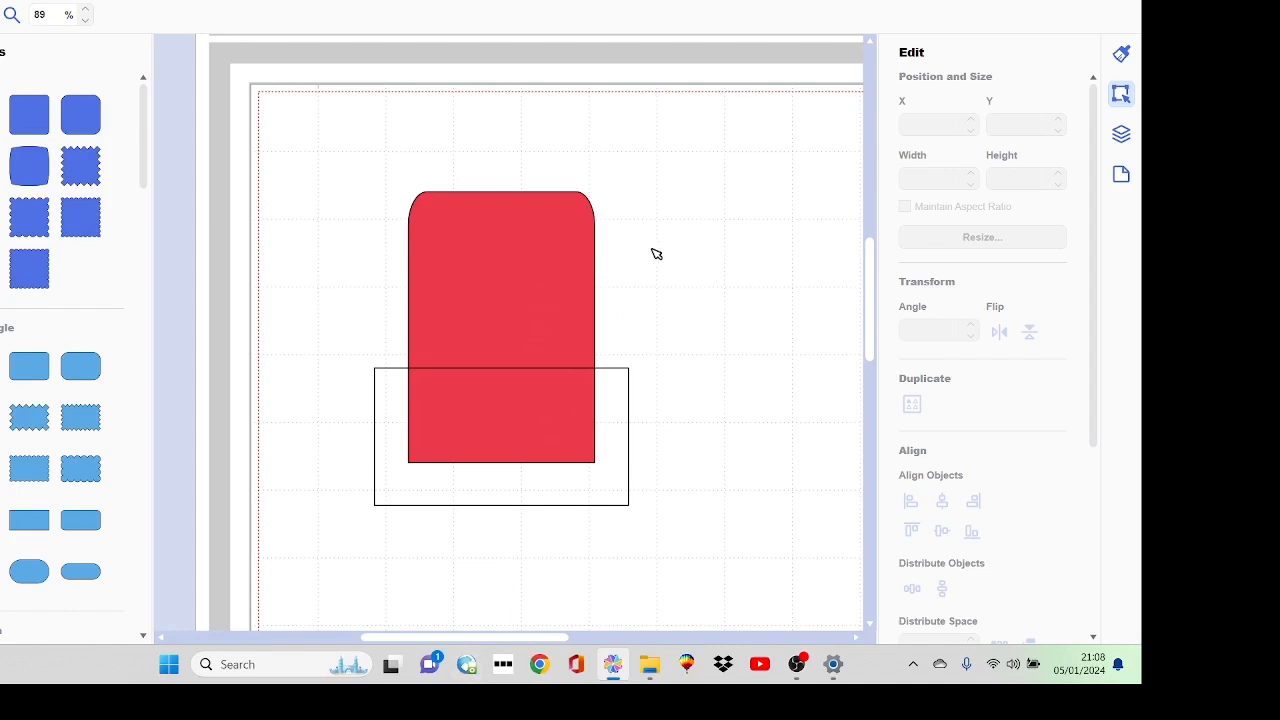
{"action": "left_click", "coordinate": [580, 498]}
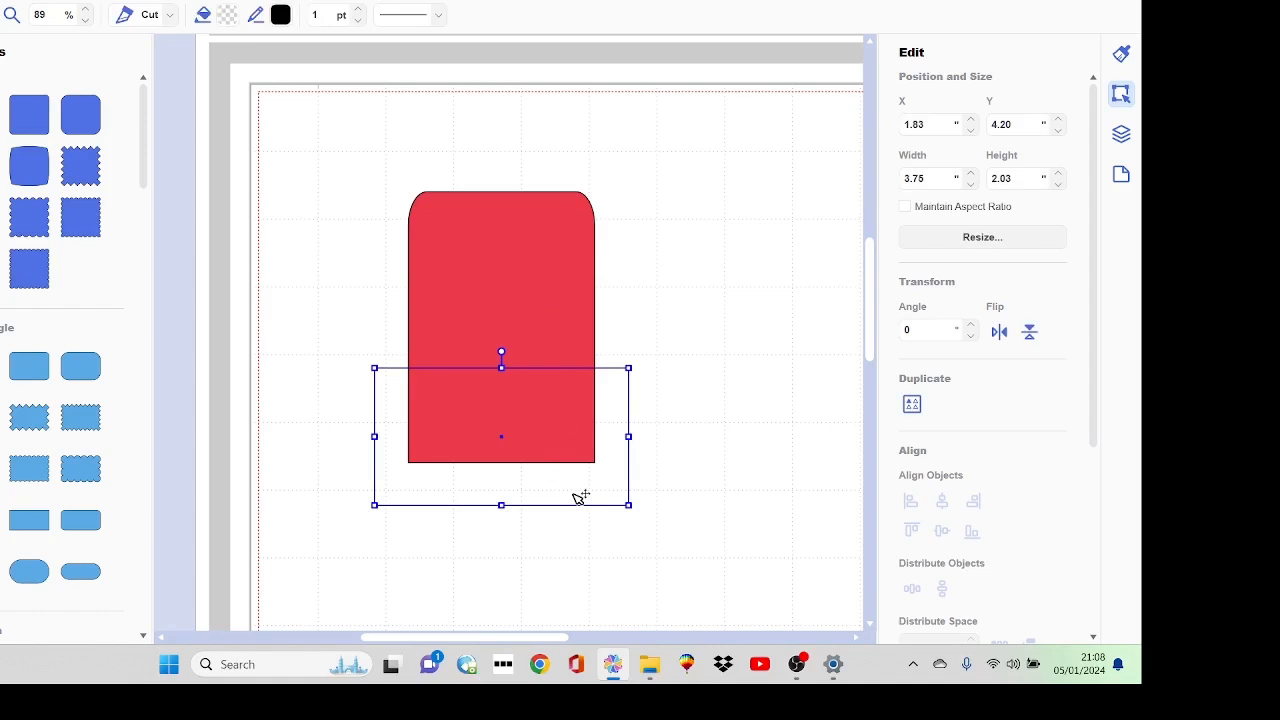
{"action": "left_click_drag", "start_coordinate": [636, 276], "coordinate": [579, 524]}
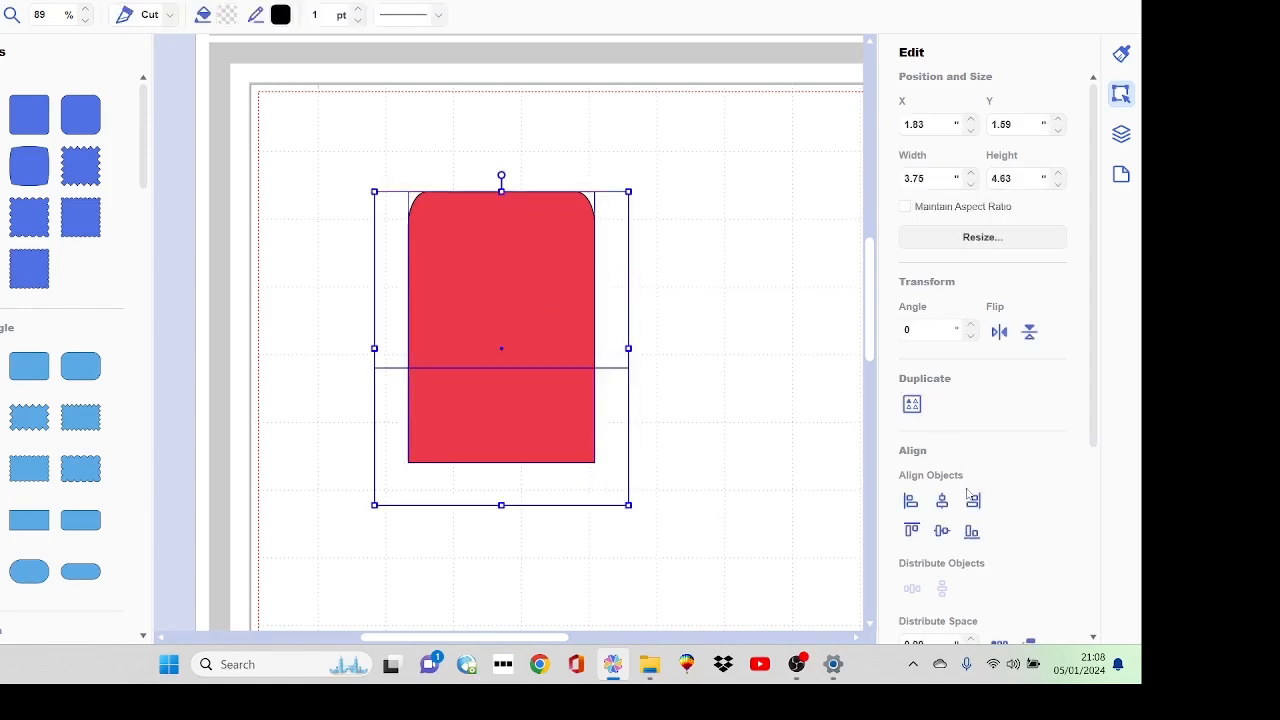
{"action": "left_click", "coordinate": [969, 532]}
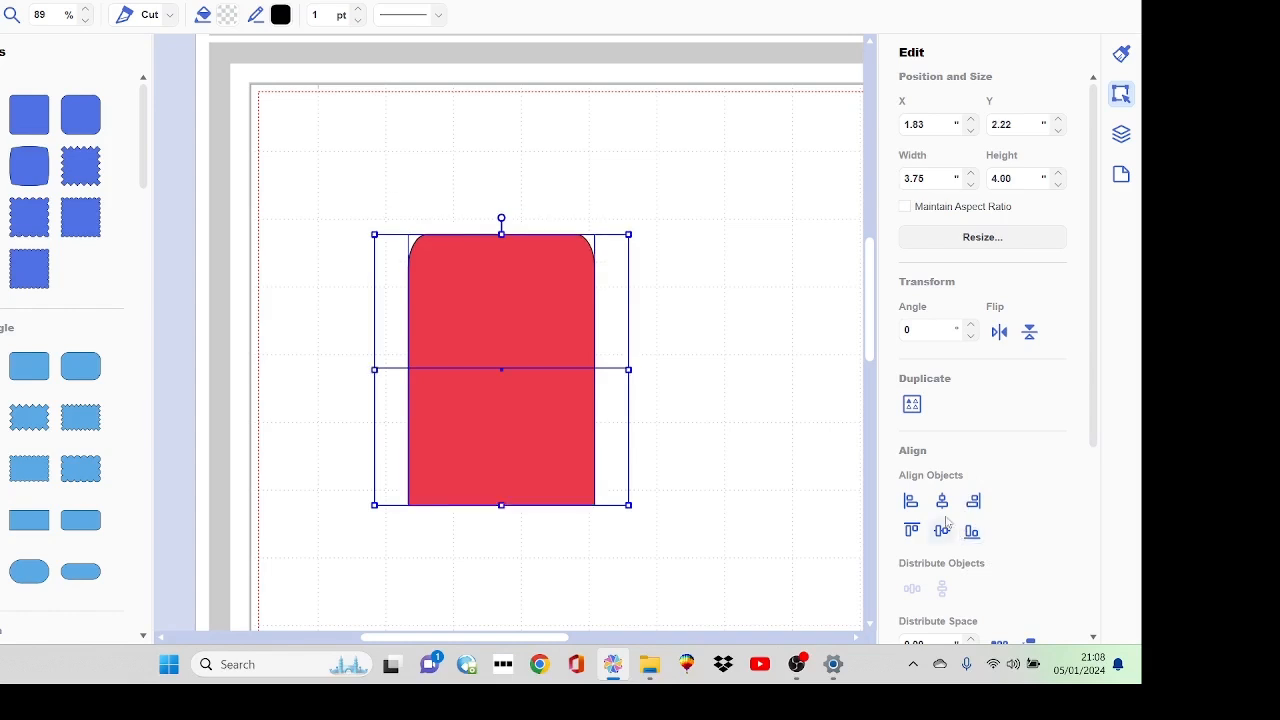
{"action": "left_click", "coordinate": [765, 416]}
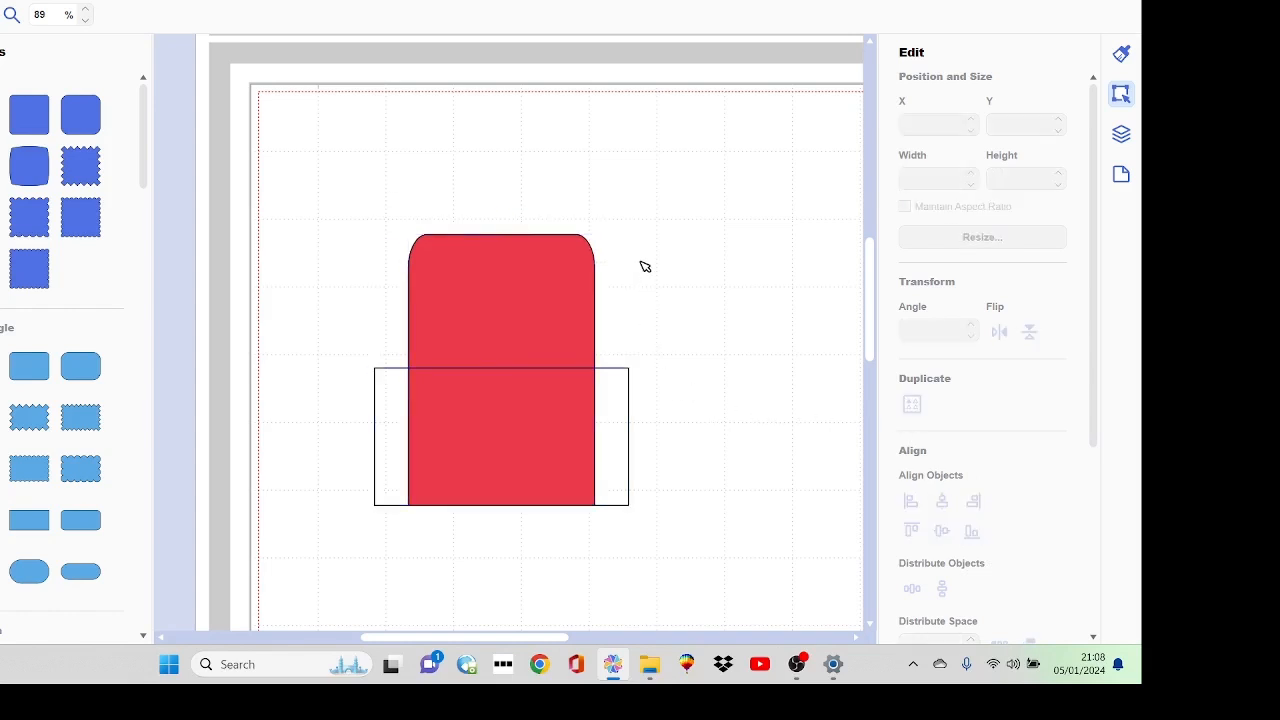
- Weld the red rounded-top shape and the unfilled rectangle into a single outline
{"action": "left_click_drag", "start_coordinate": [646, 220], "coordinate": [316, 524]}
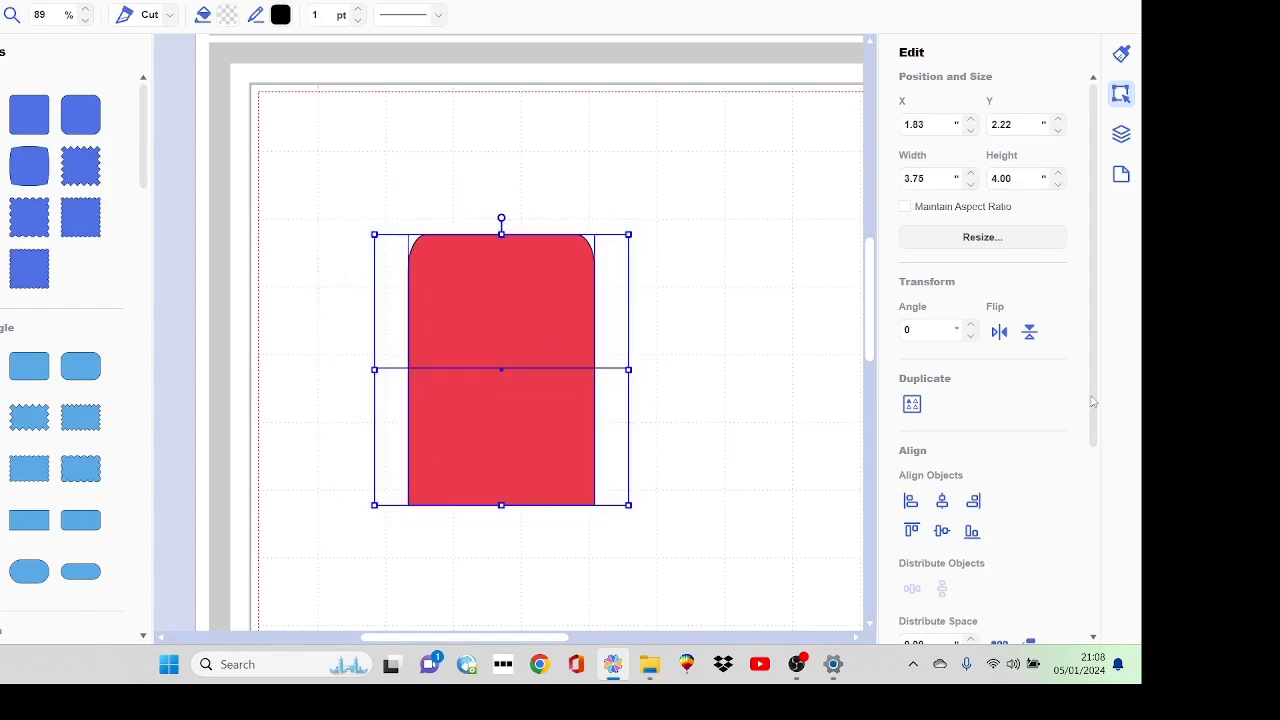
{"action": "left_click_drag", "start_coordinate": [1093, 401], "coordinate": [1110, 580]}
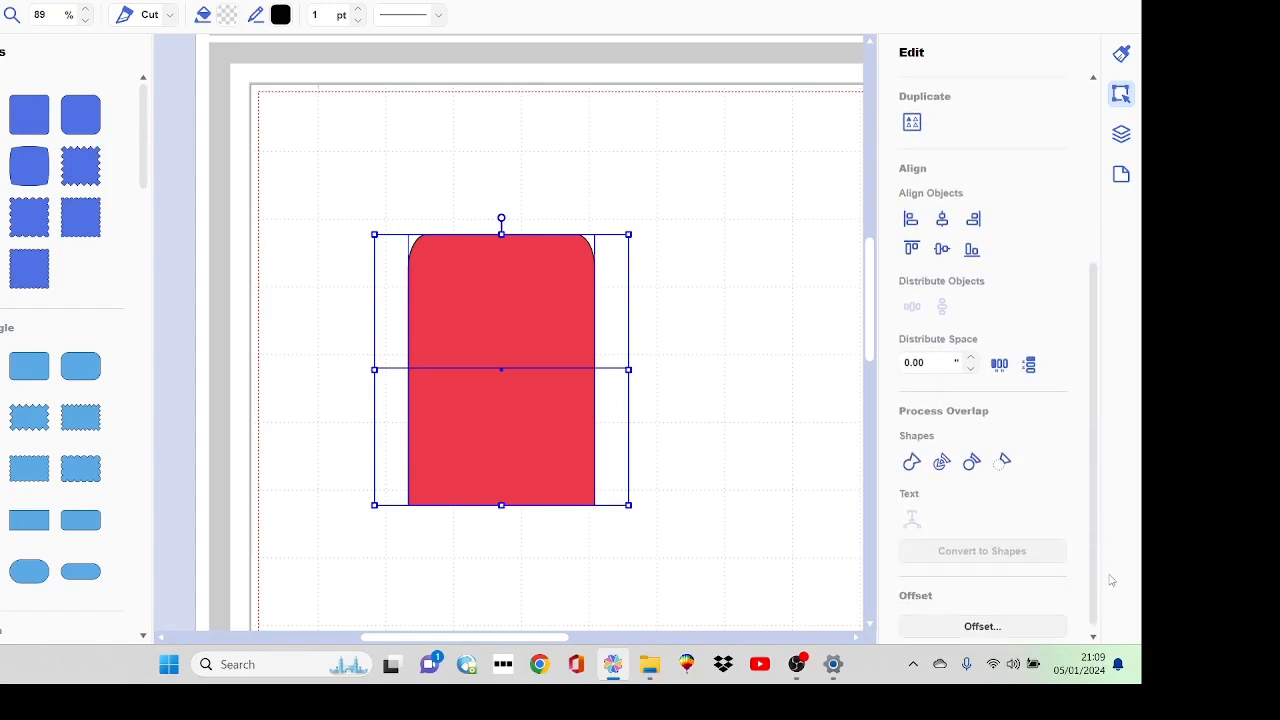
{"action": "left_click", "coordinate": [912, 462]}
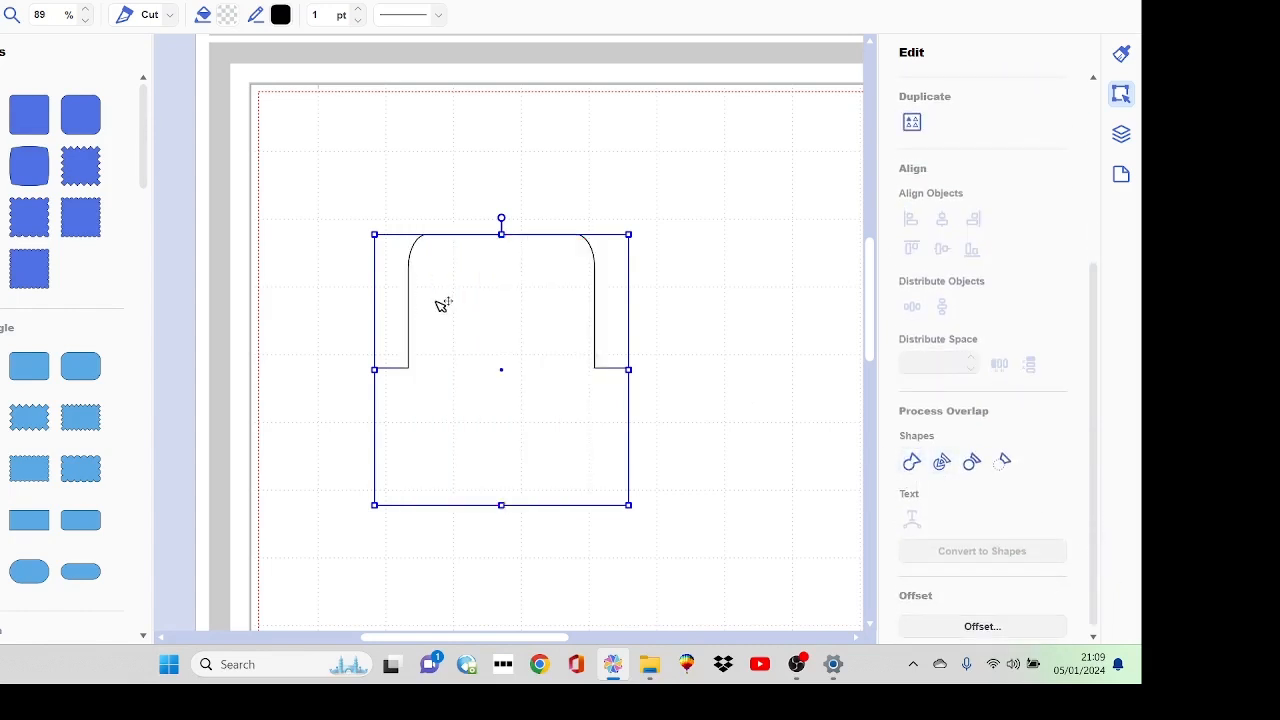
- Fill the welded insert shape with the light pink swatch rgb(248, 191, 223)
{"action": "left_click", "coordinate": [692, 236]}
{"action": "left_click", "coordinate": [503, 301]}
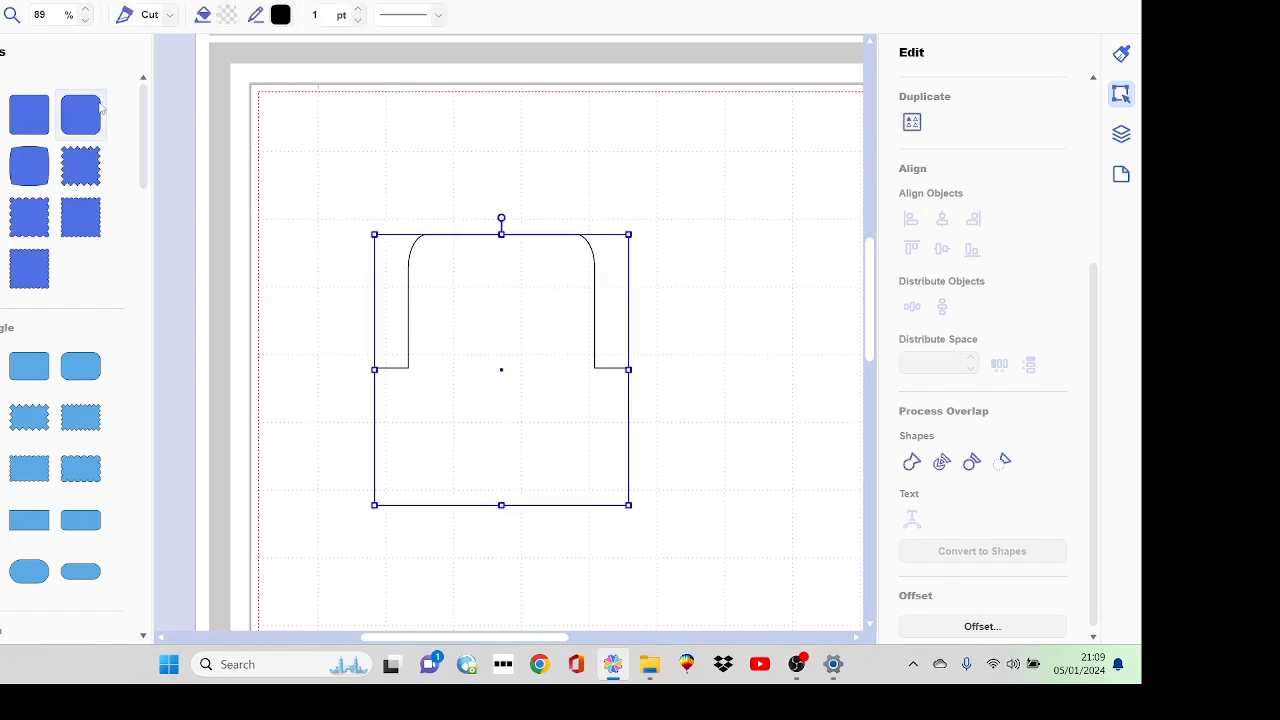
{"action": "left_click", "coordinate": [224, 16]}
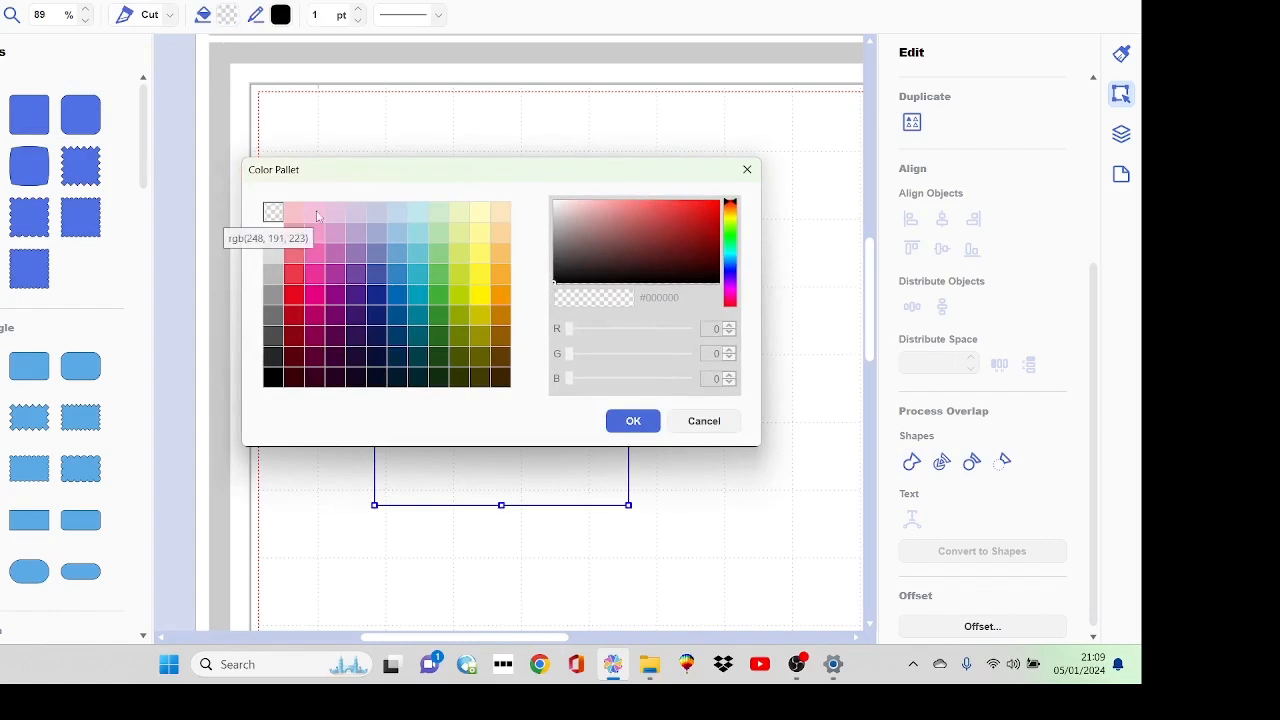
{"action": "left_click", "coordinate": [314, 212]}
{"action": "left_click", "coordinate": [632, 421]}
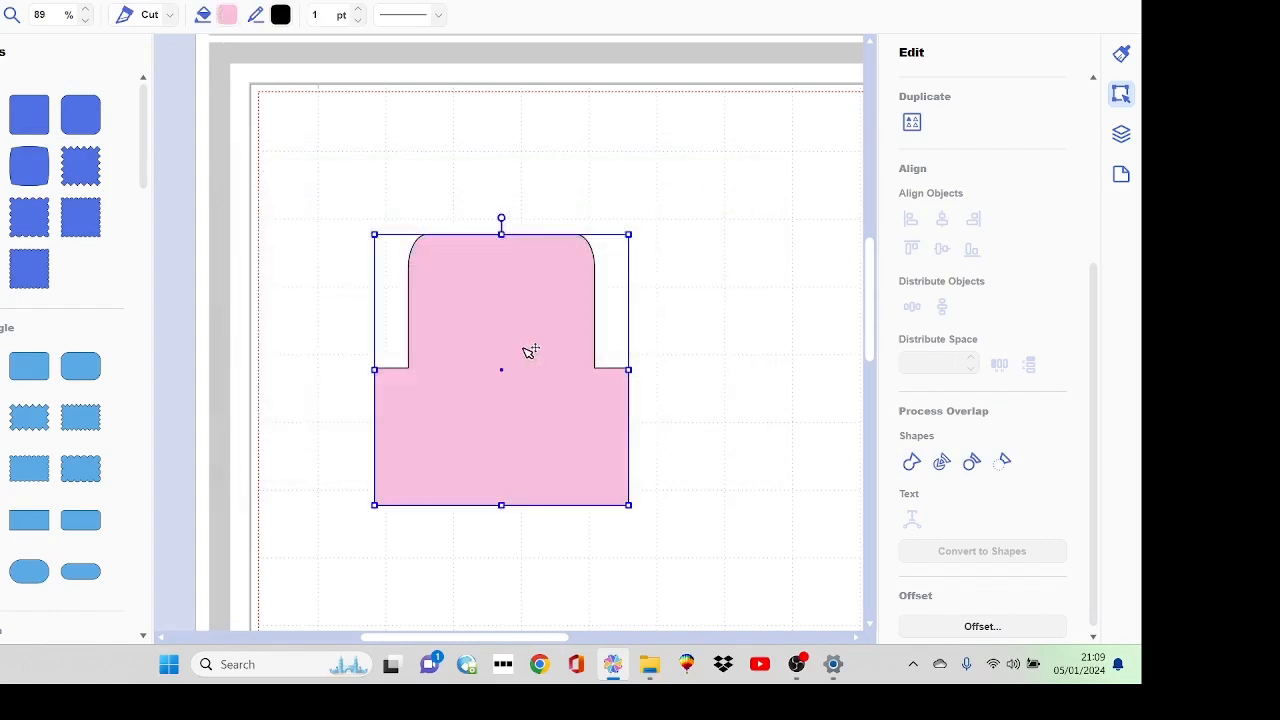
- Move the pink insert piece to the mat's upper-left corner and set its position to X 0 and Y 0
{"action": "left_click_drag", "start_coordinate": [528, 360], "coordinate": [390, 212]}
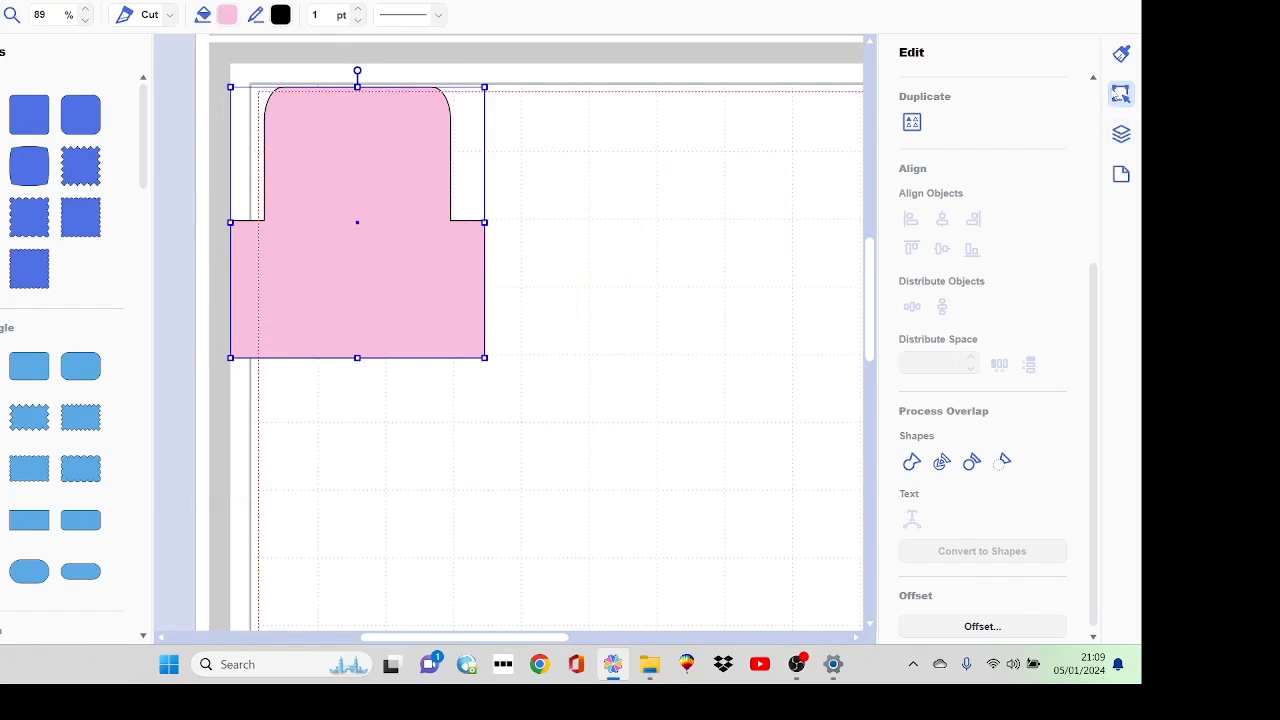
{"action": "scroll", "coordinate": [1100, 97], "scroll_direction": "up", "scroll_amount": 5}
{"action": "left_click_drag", "start_coordinate": [929, 126], "coordinate": [868, 128]}
{"action": "type", "text": "0"}
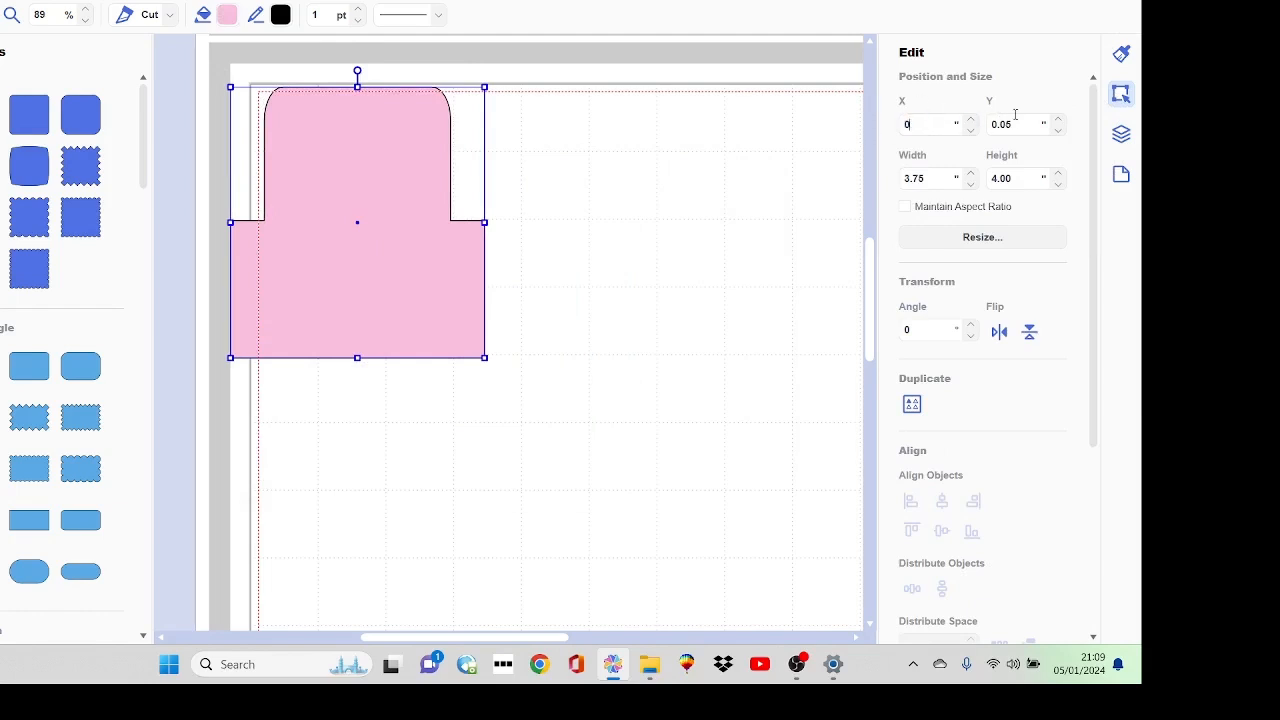
{"action": "left_click", "coordinate": [778, 195]}
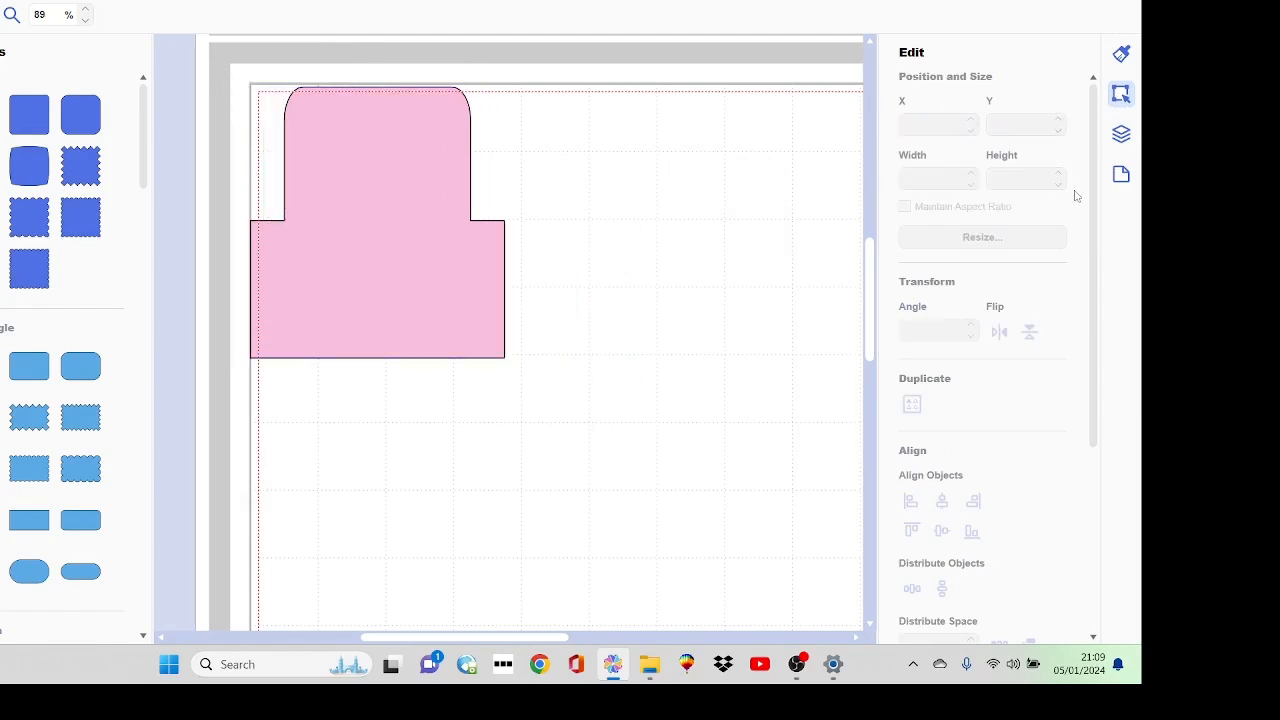
{"action": "left_click", "coordinate": [463, 221]}
{"action": "left_click", "coordinate": [1021, 121]}
{"action": "type", "text": "0"}
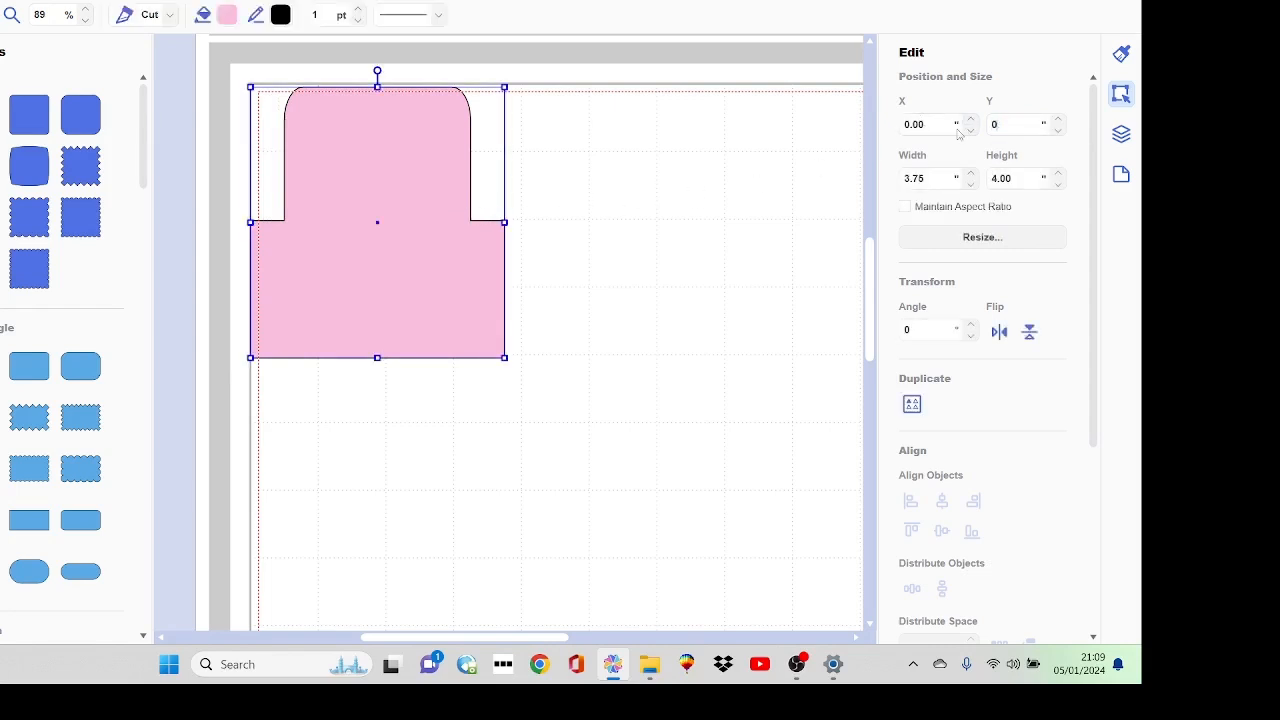
{"action": "left_click", "coordinate": [750, 172]}
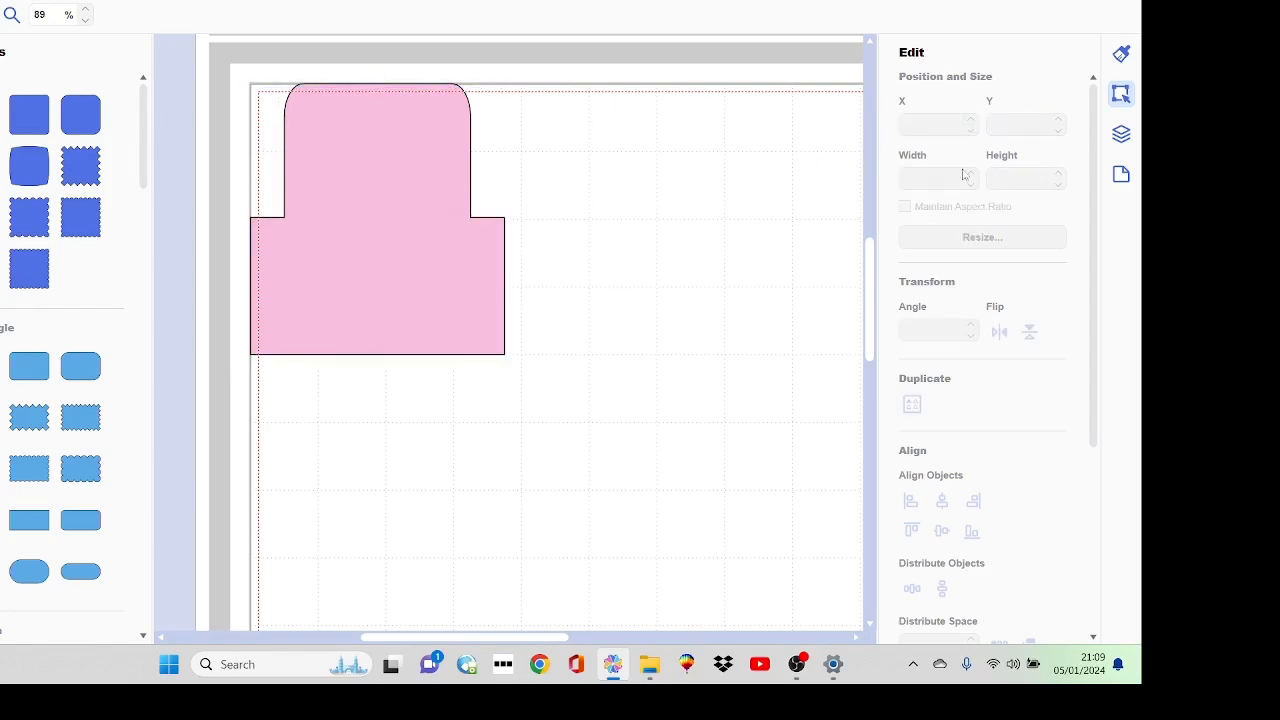
- Lock the pink insert shape in the layer list
{"action": "left_click", "coordinate": [1121, 134]}
{"action": "left_click", "coordinate": [1015, 93]}
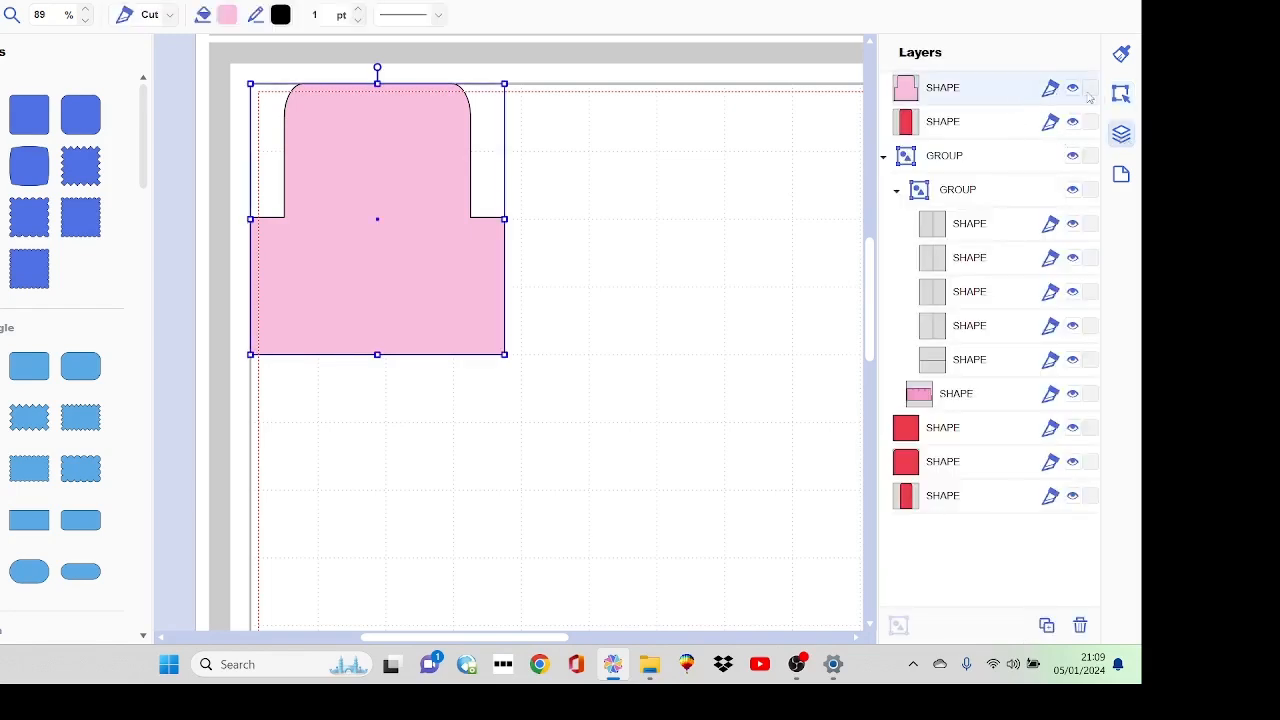
{"action": "left_click", "coordinate": [1090, 89]}
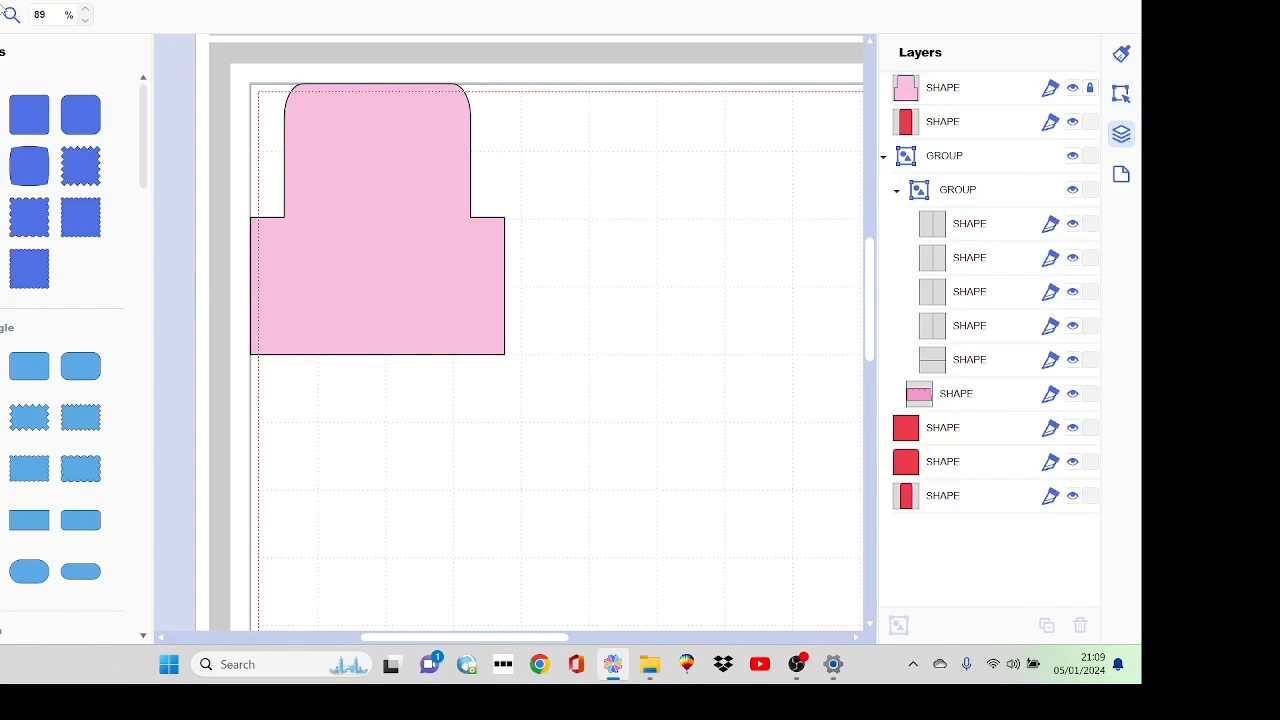
- Draw a vertical straight line about 2.03 inches long from the insert's left inner corner down to its bottom edge
{"action": "left_click_drag", "start_coordinate": [210, 184], "coordinate": [551, 391]}
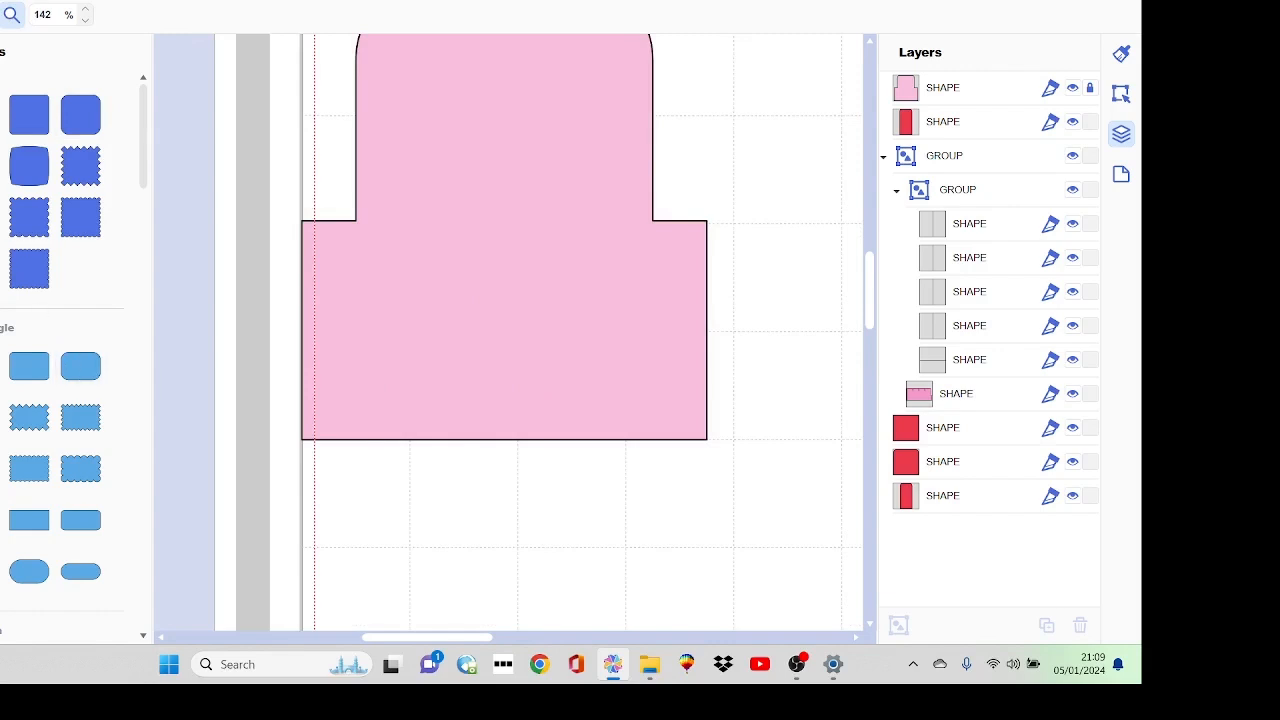
{"action": "key", "text": "Escape"}
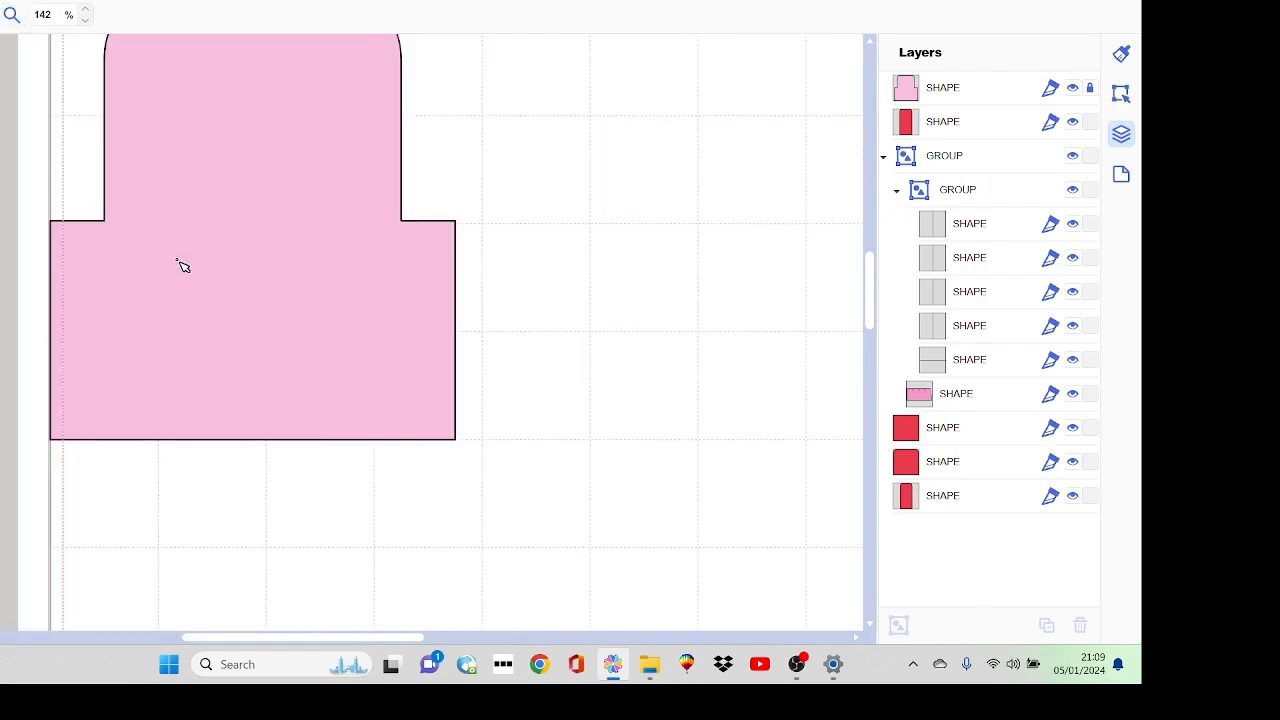
{"action": "left_click", "coordinate": [110, 226]}
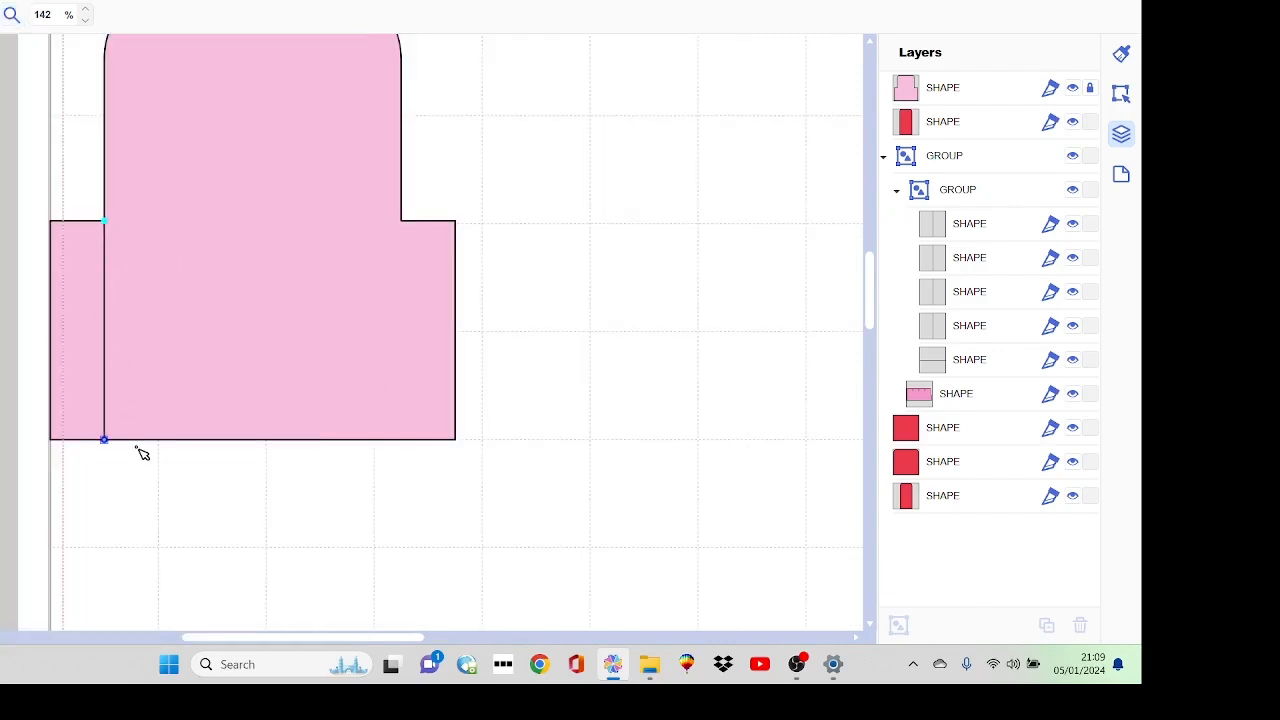
{"action": "left_click", "coordinate": [140, 441]}
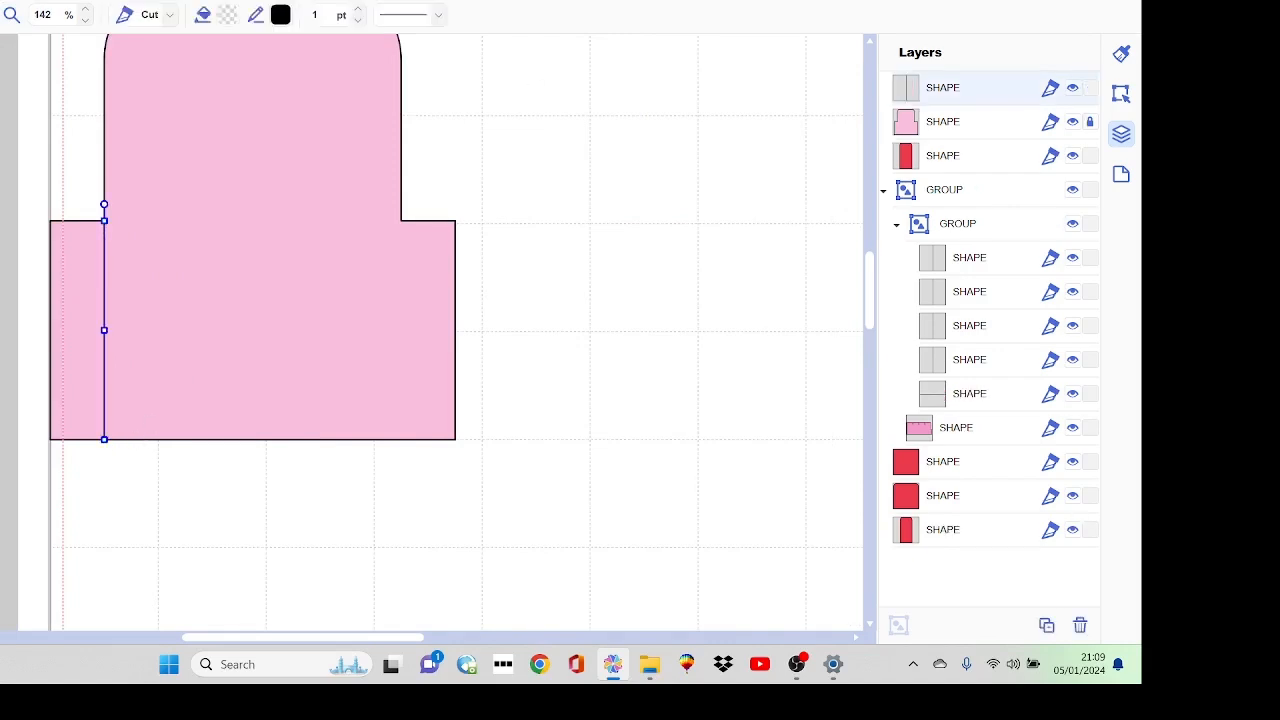
- Change the new vertical line's dash pattern to the third option, the widely spaced short dashes
{"action": "left_click", "coordinate": [1121, 58]}
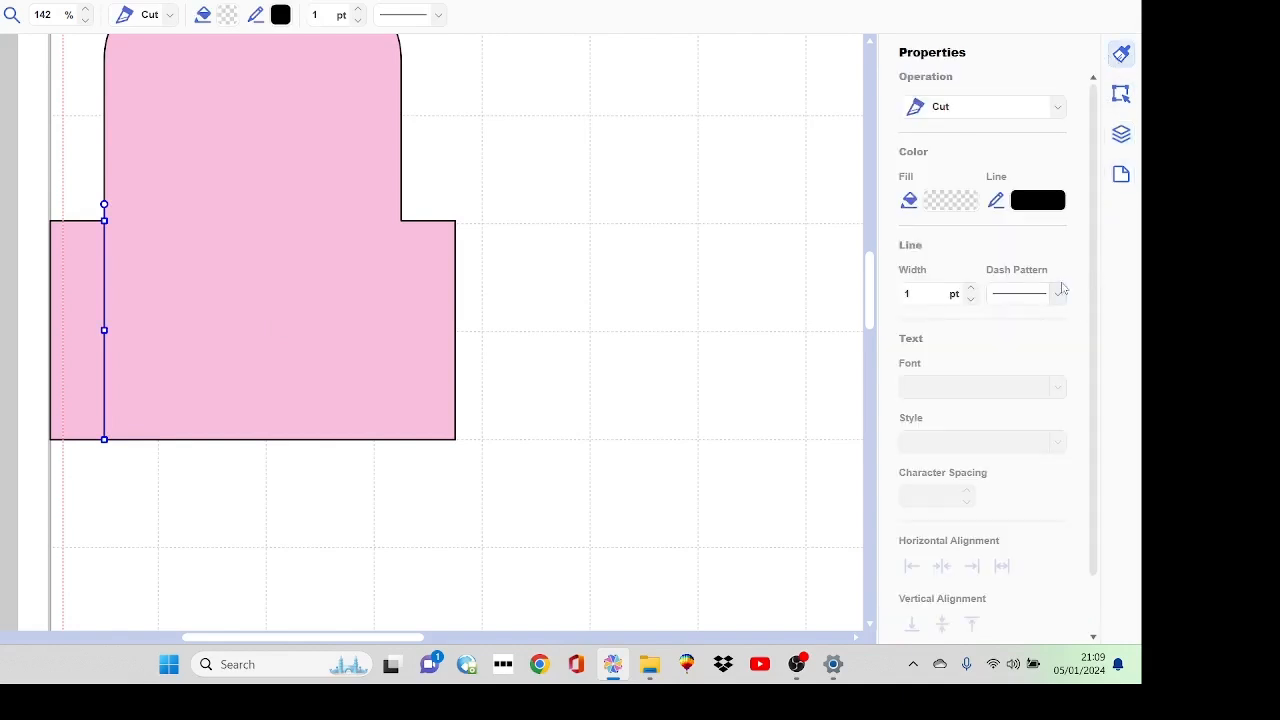
{"action": "left_click", "coordinate": [1059, 296]}
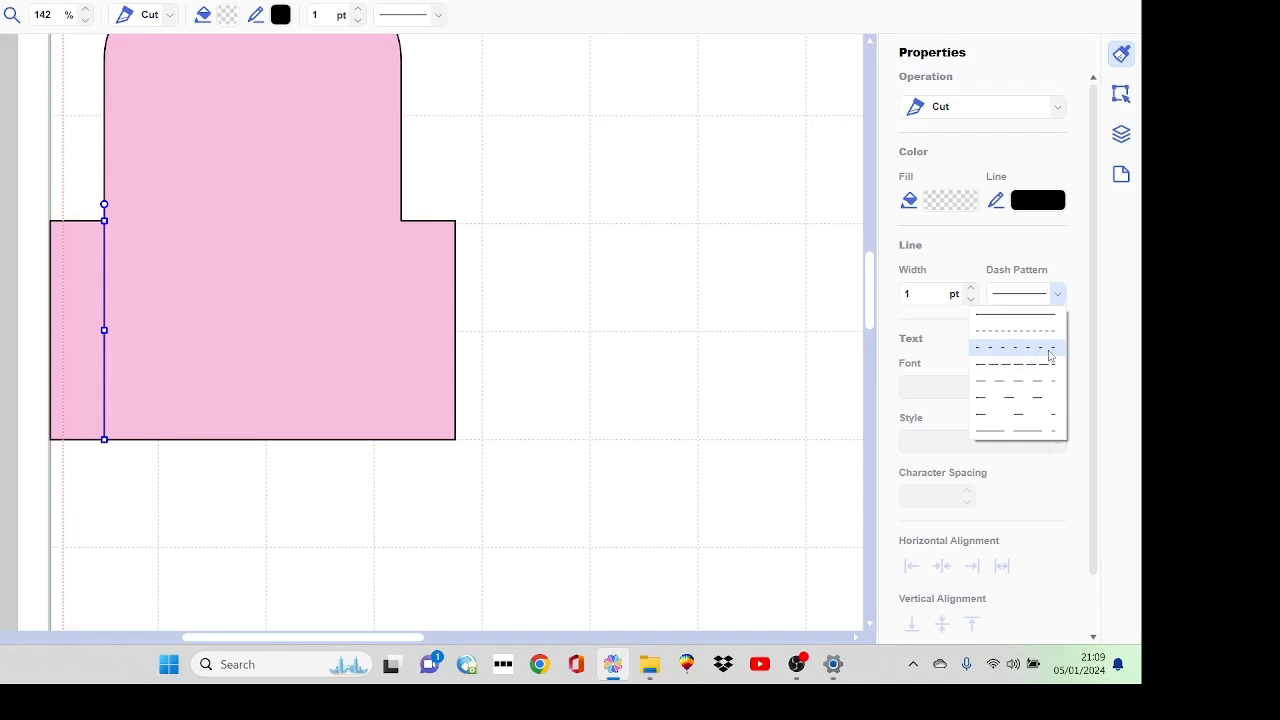
{"action": "left_click", "coordinate": [1050, 348]}
{"action": "left_click", "coordinate": [666, 310]}
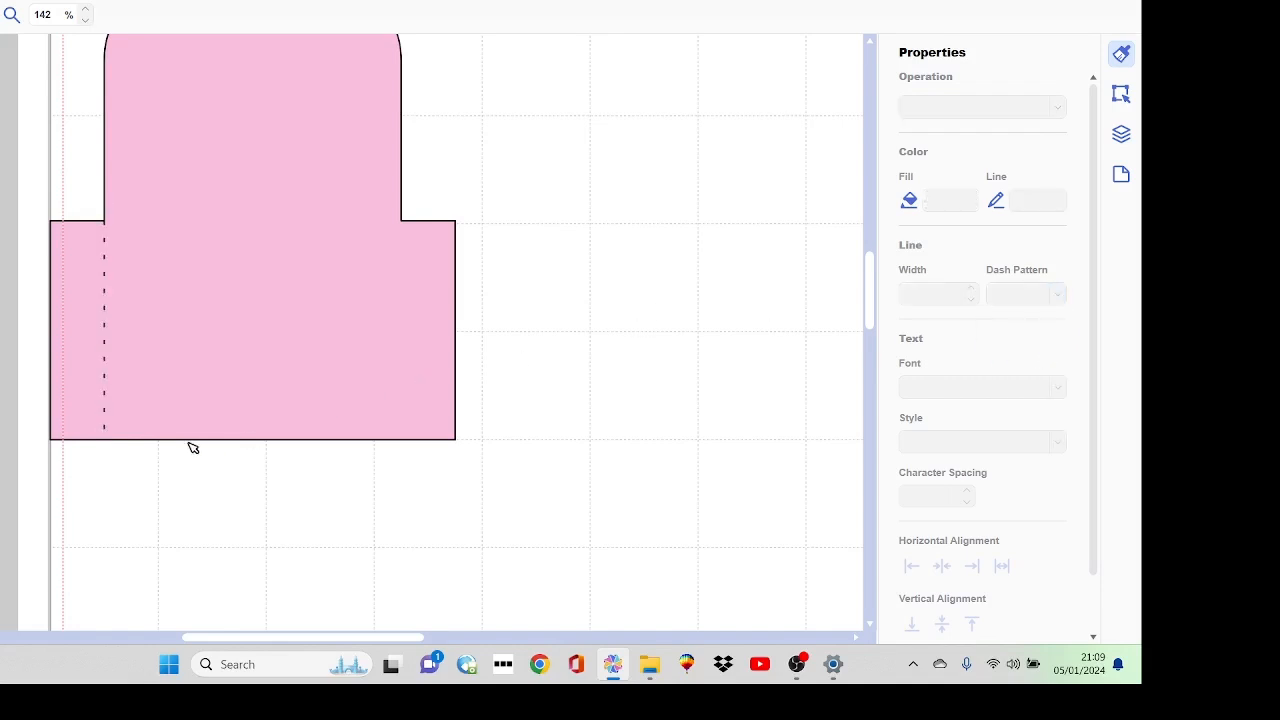
- Duplicate the dashed fold line and place the copy below the insert's right inner corner with X set to 3.25 inches
{"action": "left_click_drag", "start_coordinate": [78, 473], "coordinate": [112, 424]}
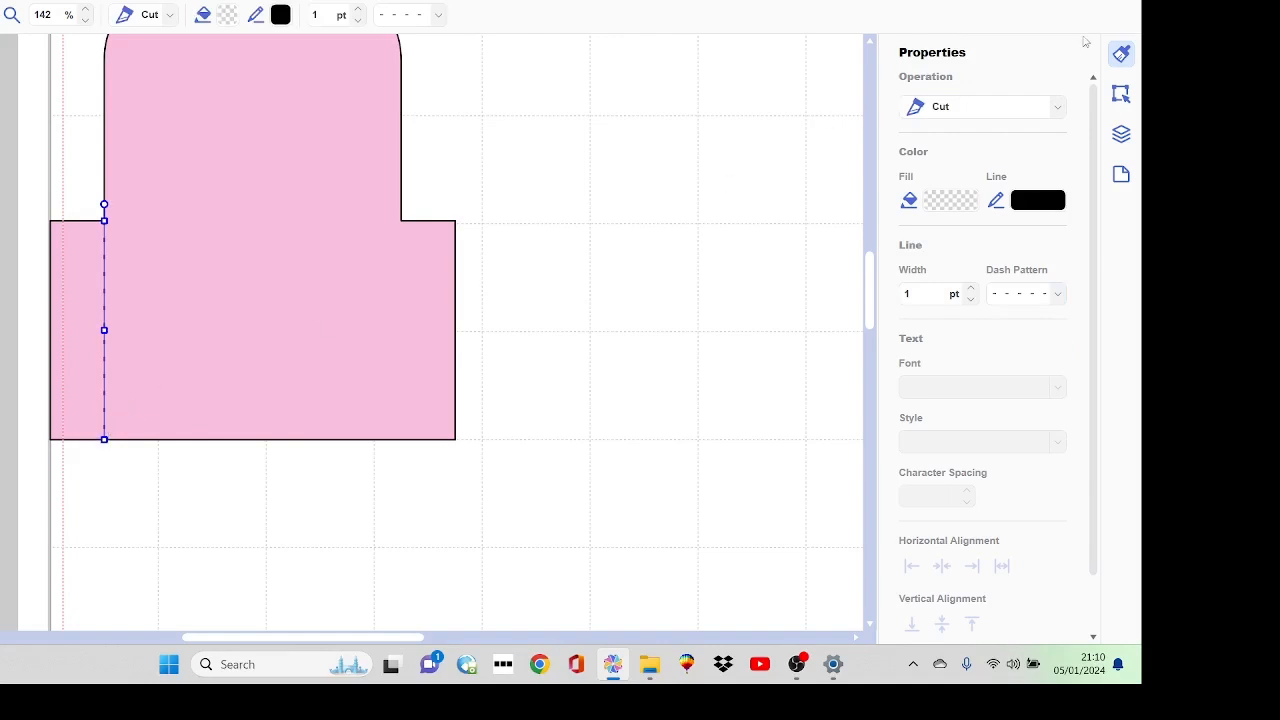
{"action": "left_click", "coordinate": [1123, 101]}
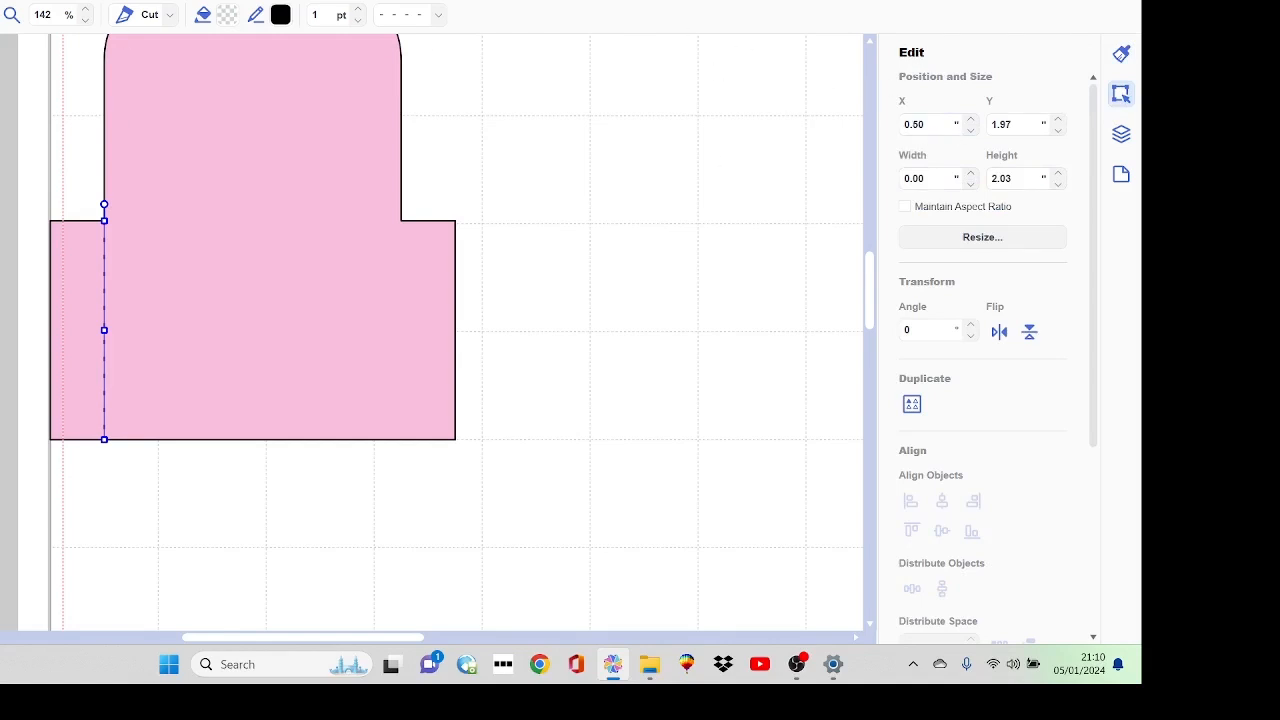
{"action": "left_click", "coordinate": [0, 0]}
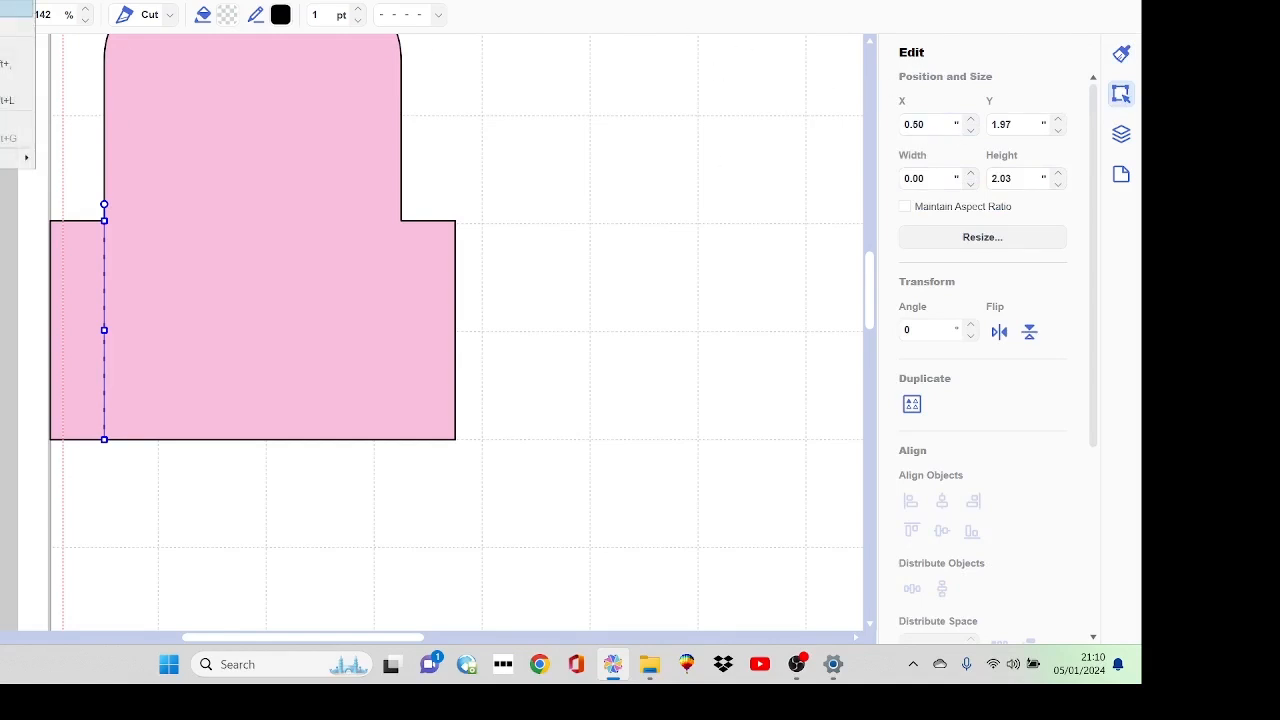
{"action": "key", "text": "Return"}
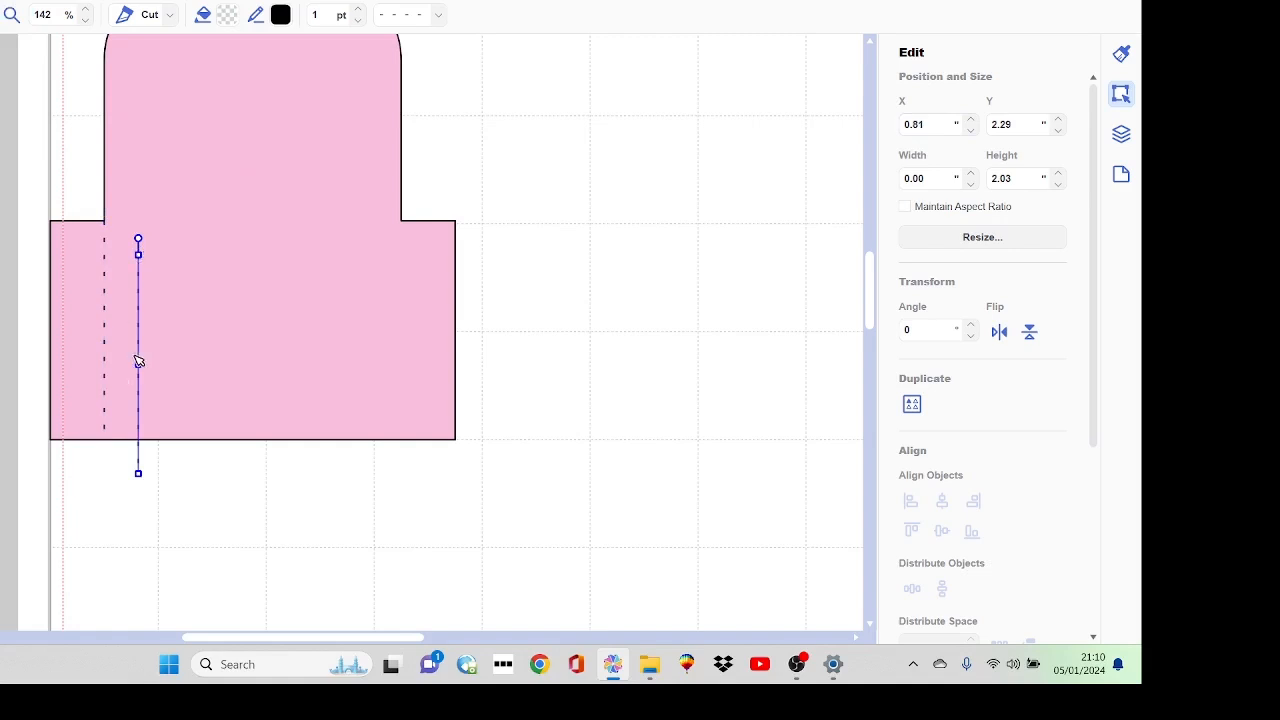
{"action": "left_click_drag", "start_coordinate": [143, 328], "coordinate": [407, 290]}
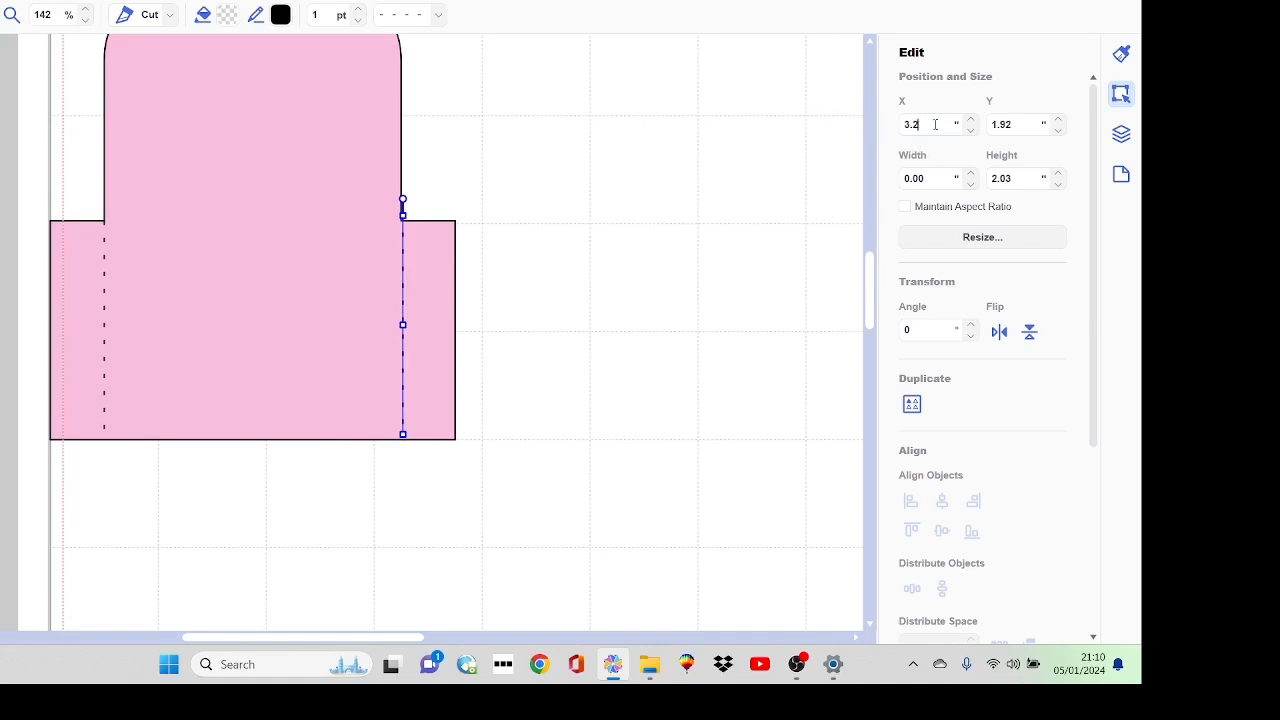
{"action": "left_click", "coordinate": [703, 150]}
- Nudge the left and right dashed lines vertically to fit between the insert's inner corners and its bottom edge
{"action": "left_click_drag", "start_coordinate": [380, 474], "coordinate": [404, 421]}
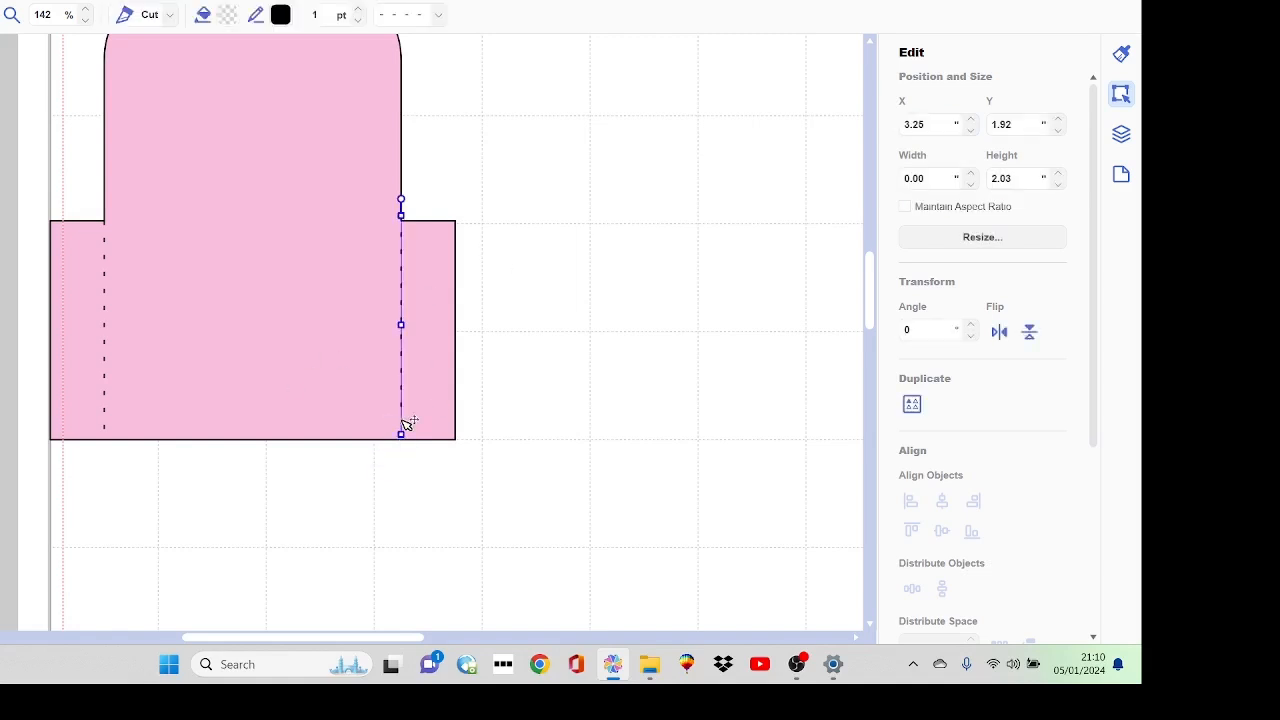
{"action": "left_click_drag", "start_coordinate": [82, 459], "coordinate": [133, 409]}
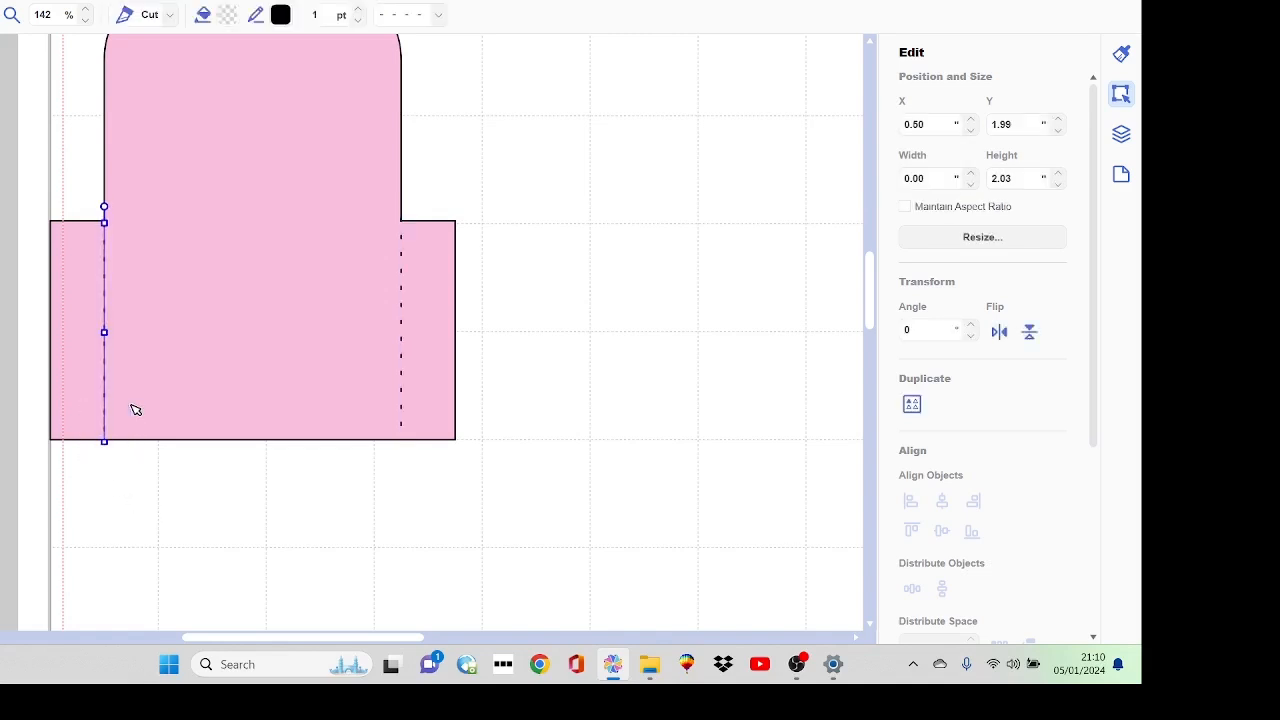
{"action": "left_click_drag", "start_coordinate": [384, 489], "coordinate": [428, 411]}
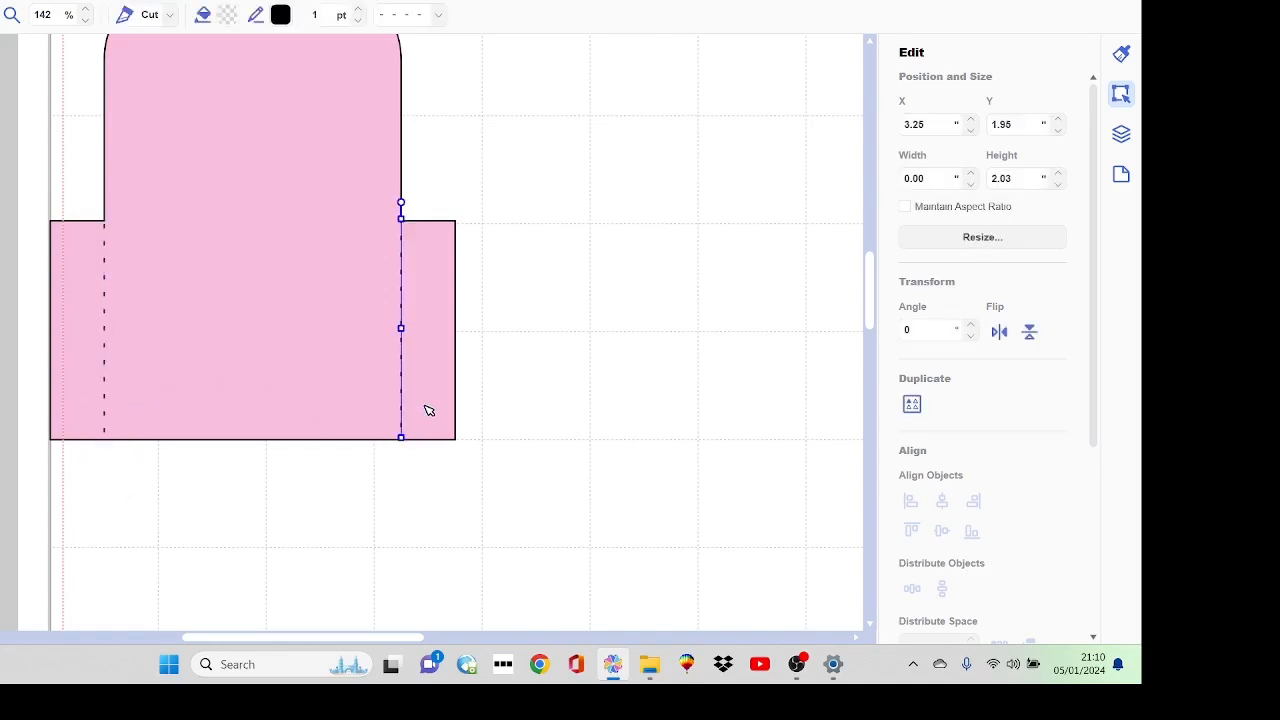
{"action": "left_click", "coordinate": [478, 202]}
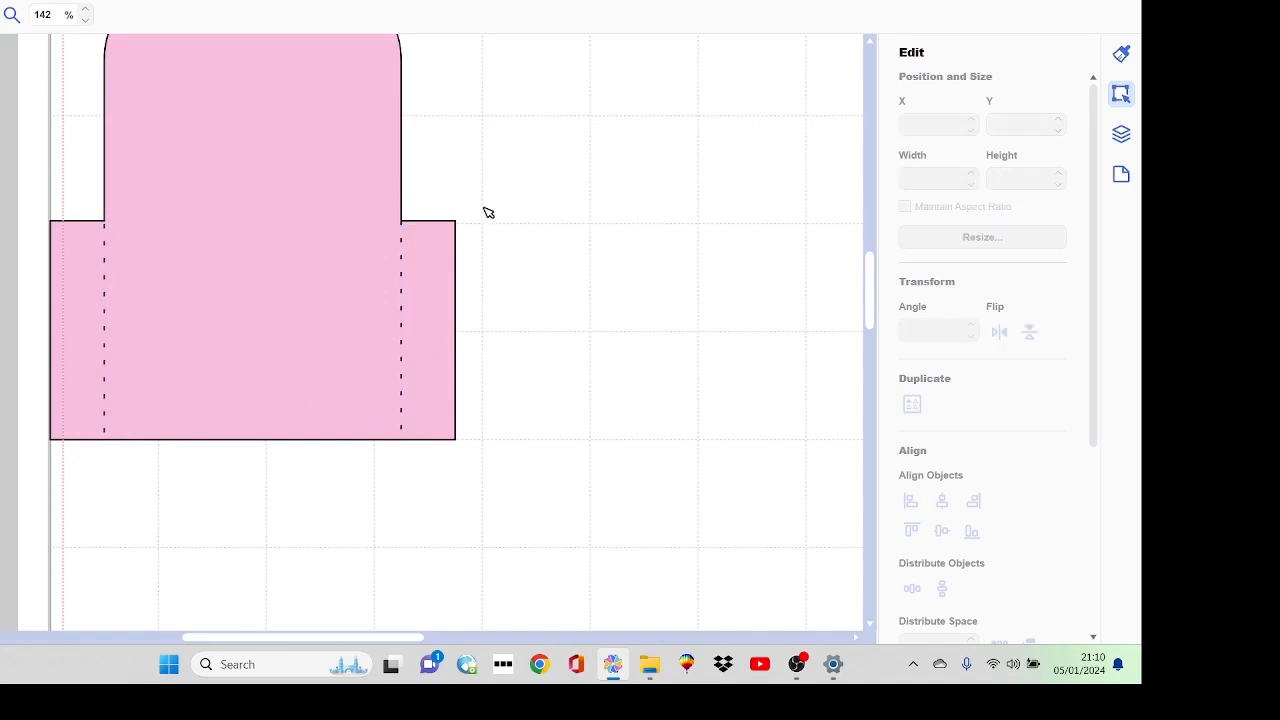
- Group the insert's two dashed fold lines and unlock the pink insert shape
{"action": "left_click_drag", "start_coordinate": [487, 208], "coordinate": [9, 469]}
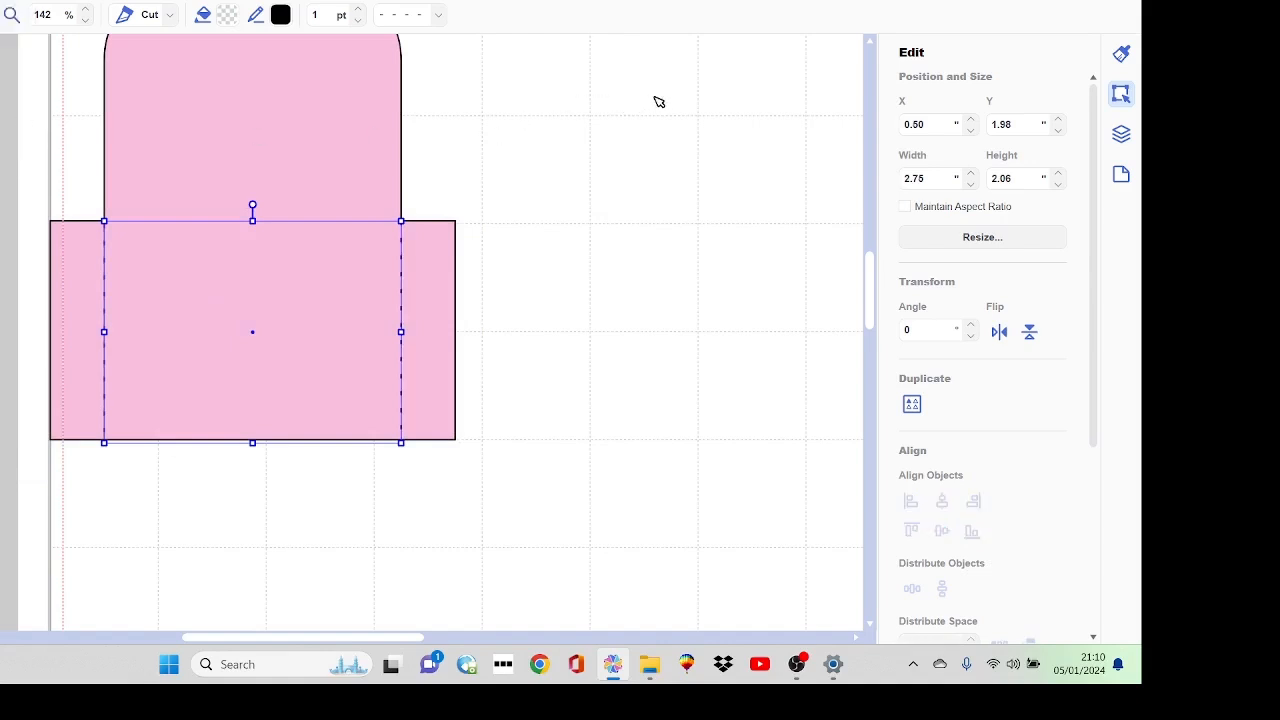
{"action": "left_click", "coordinate": [1122, 136]}
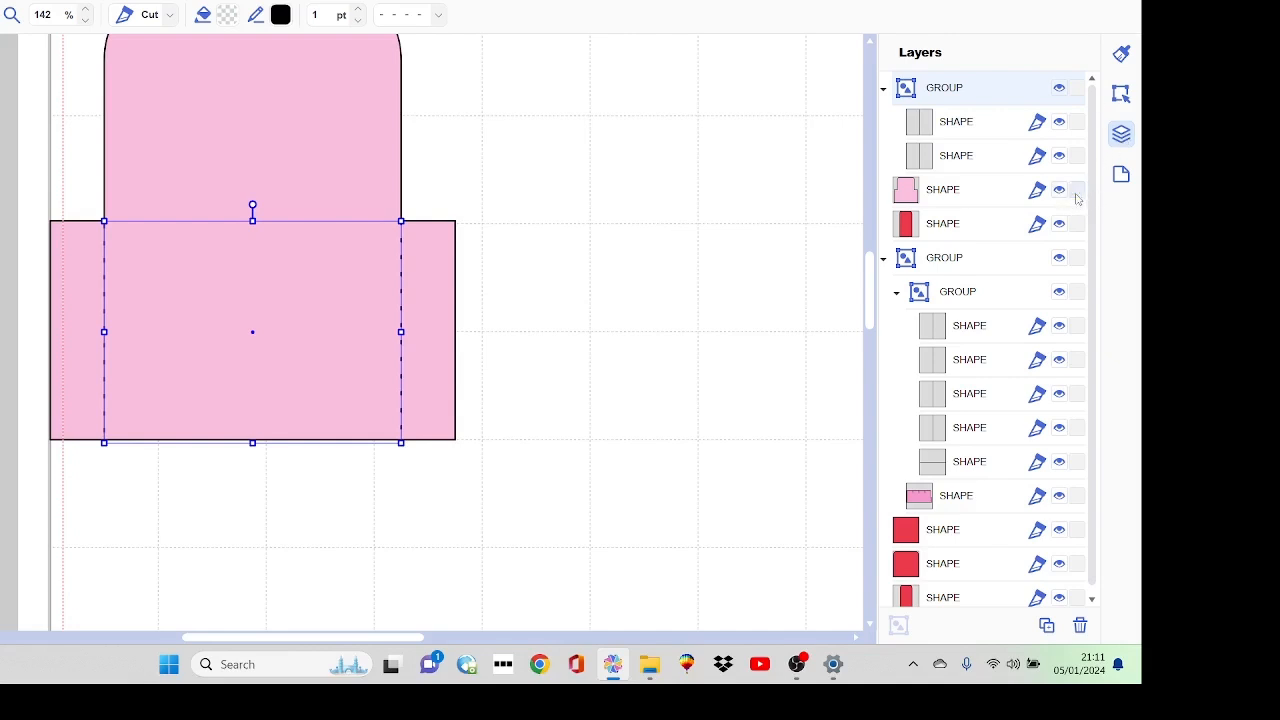
{"action": "left_click", "coordinate": [514, 155]}
- Duplicate the insert with its fold lines and place the copy just right of the original at about X 3.91 inches
{"action": "left_click_drag", "start_coordinate": [502, 118], "coordinate": [246, 469]}
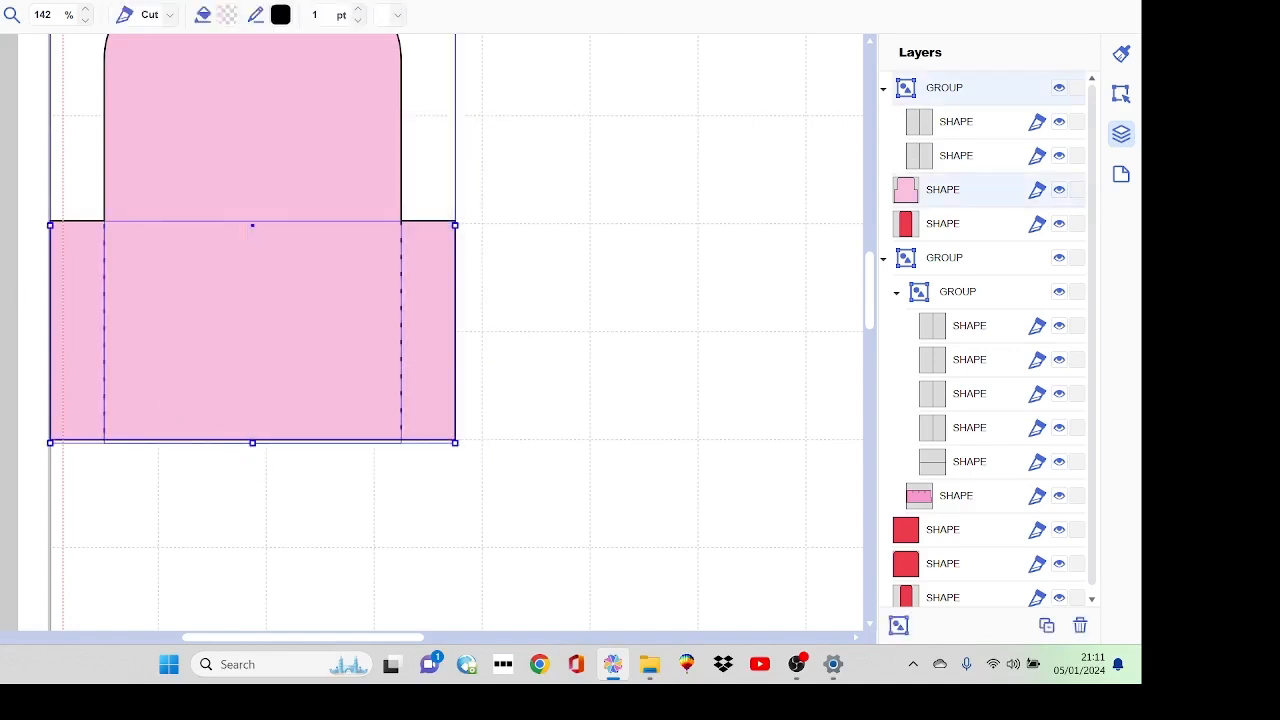
{"action": "left_click", "coordinate": [0, 0]}
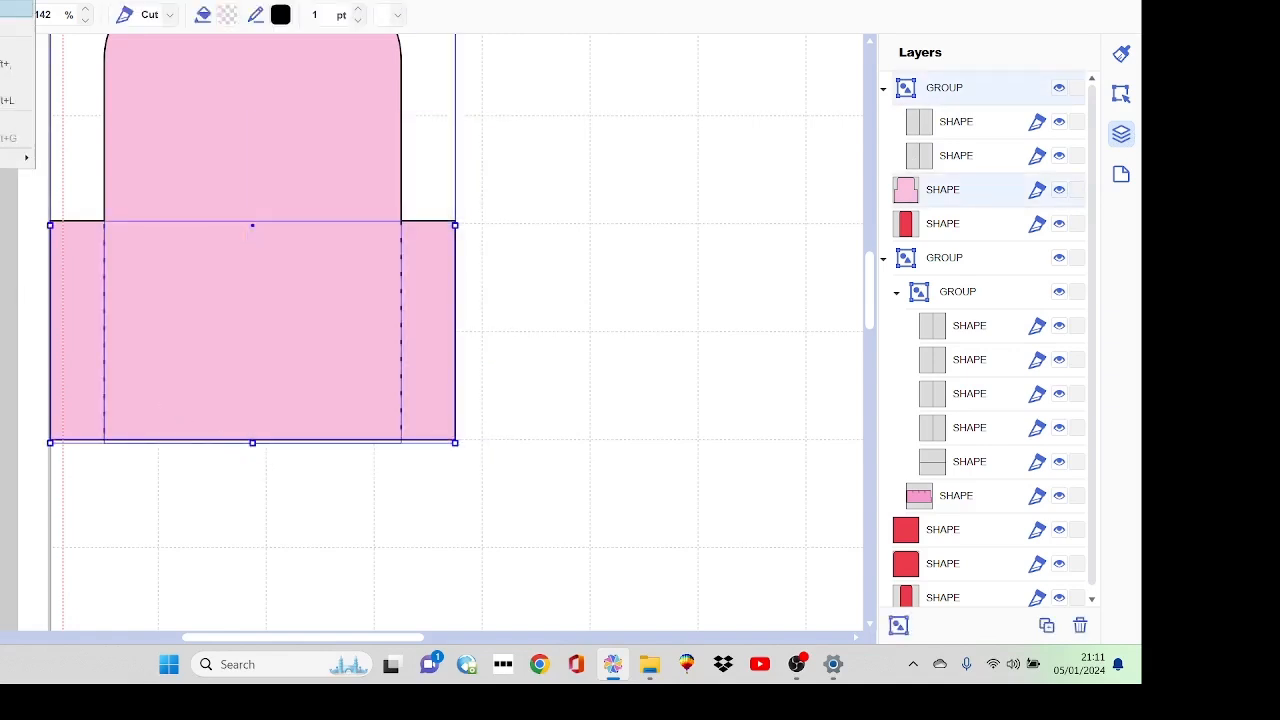
{"action": "left_click", "coordinate": [18, 8]}
{"action": "left_click_drag", "start_coordinate": [371, 184], "coordinate": [760, 148]}
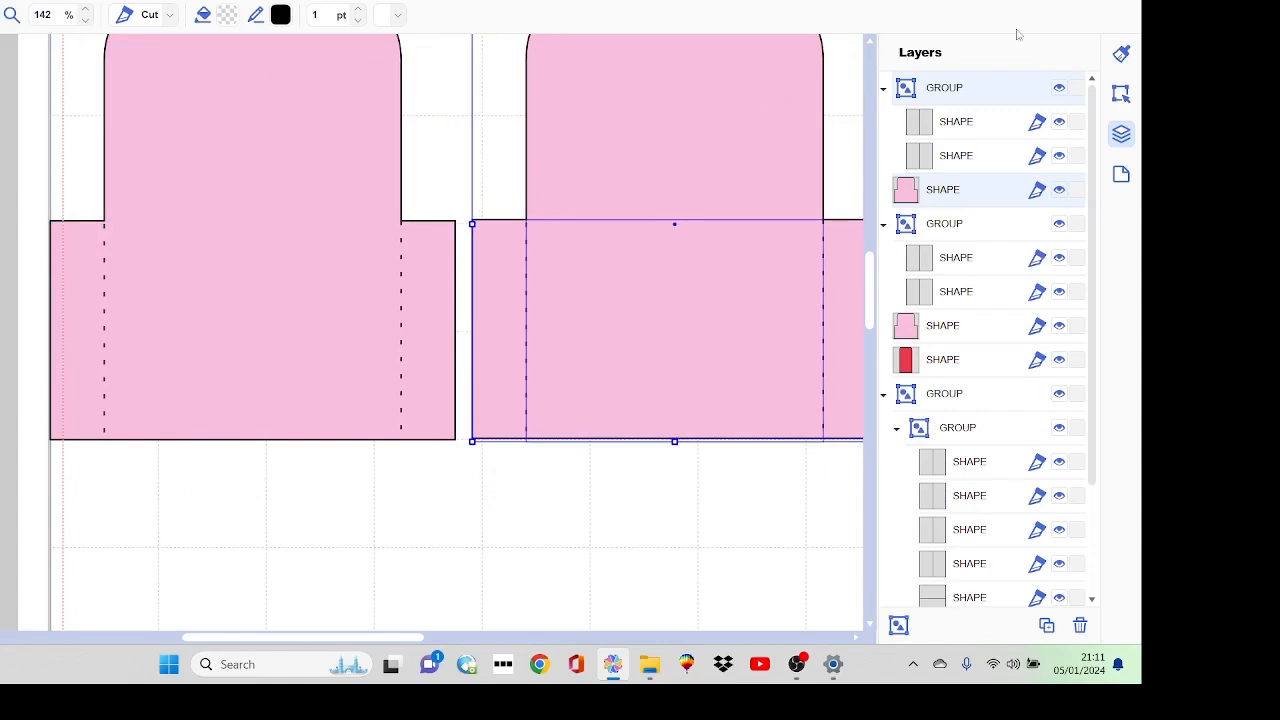
{"action": "left_click", "coordinate": [1122, 94]}
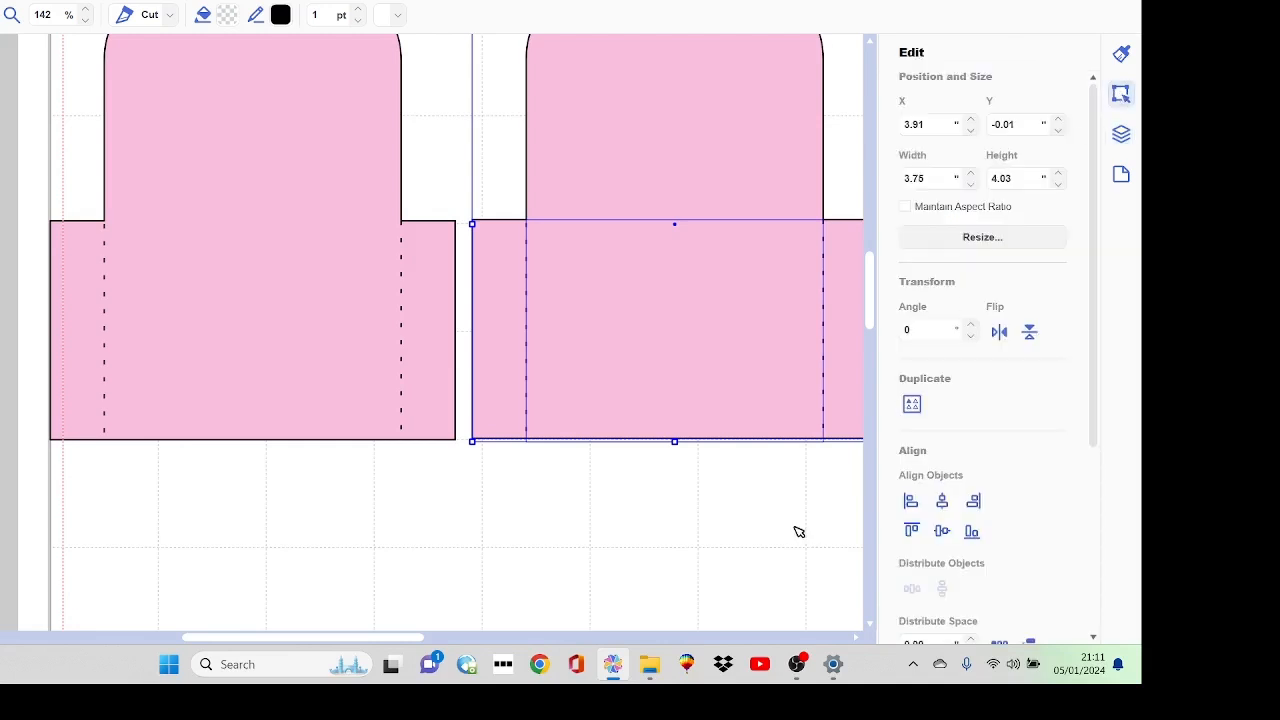
- Reduce the height of the copied pink insert to 2.50 inches without resizing its dashed fold lines
{"action": "left_click", "coordinate": [798, 531]}
{"action": "left_click", "coordinate": [733, 315]}
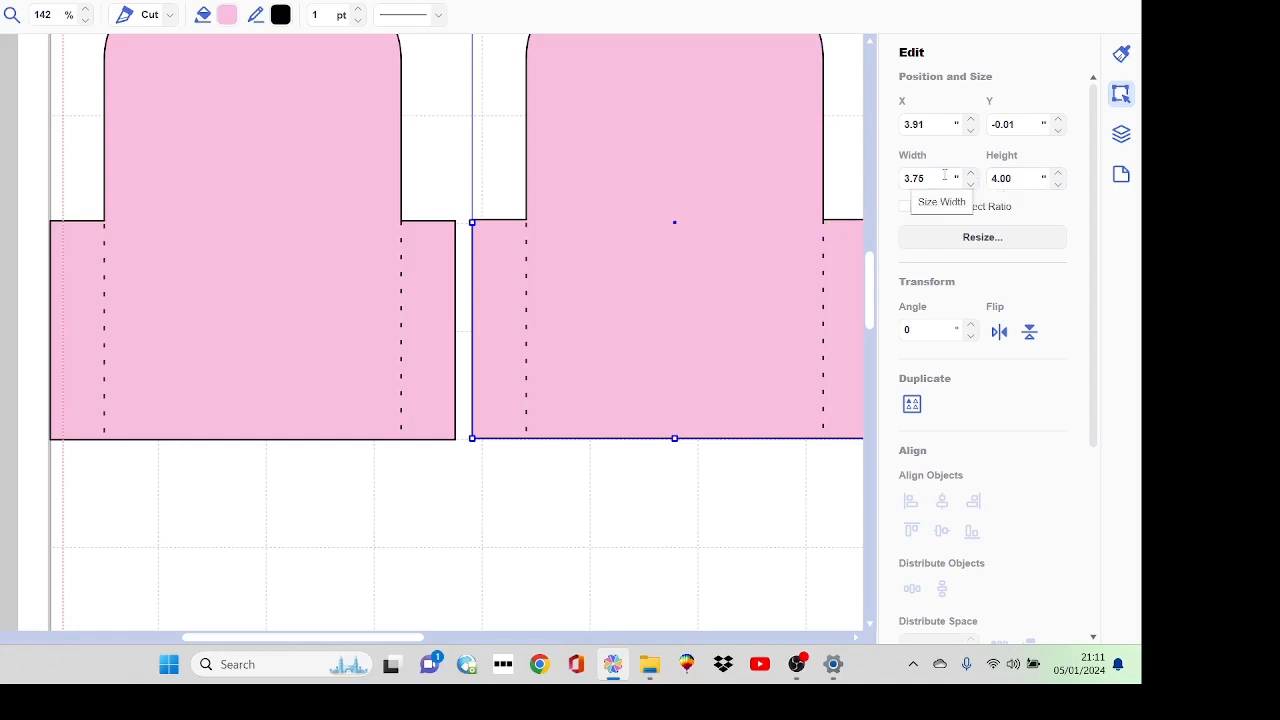
{"action": "left_click", "coordinate": [1060, 185]}
{"action": "left_click", "coordinate": [1060, 185]}
{"action": "left_click", "coordinate": [1060, 185]}
{"action": "left_click", "coordinate": [1060, 185]}
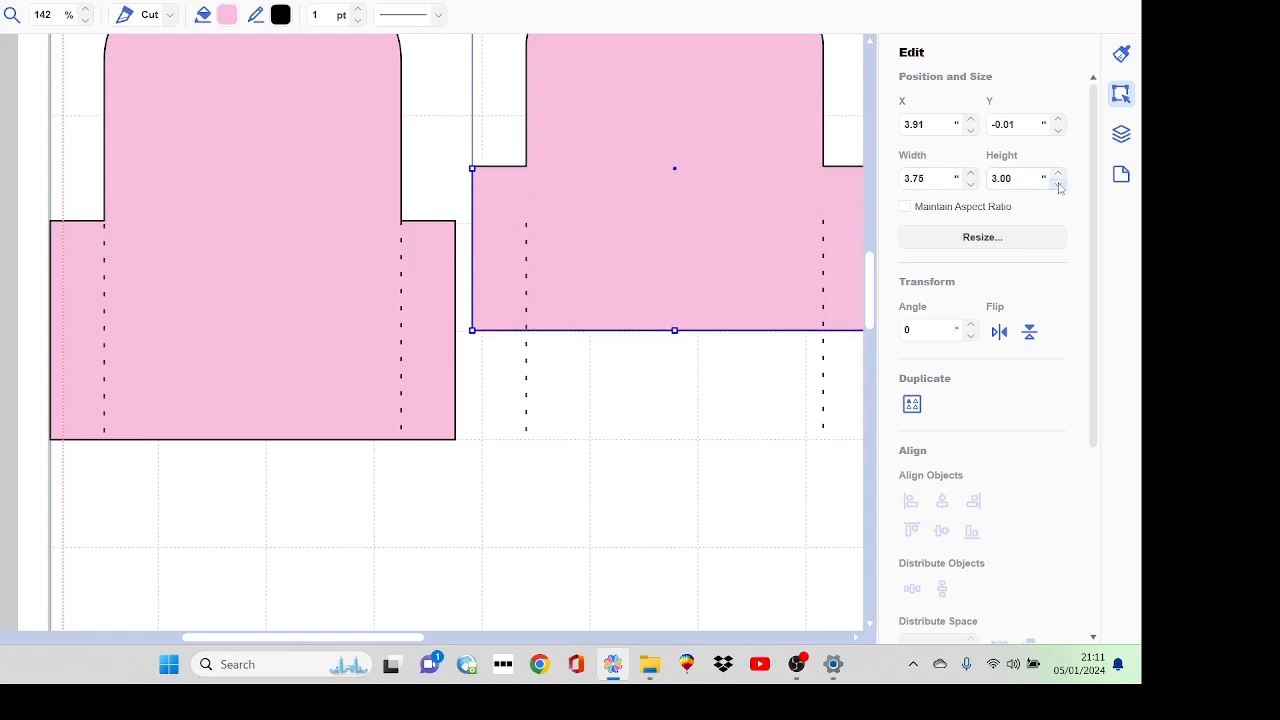
{"action": "left_click", "coordinate": [1060, 185]}
{"action": "left_click", "coordinate": [1060, 185]}
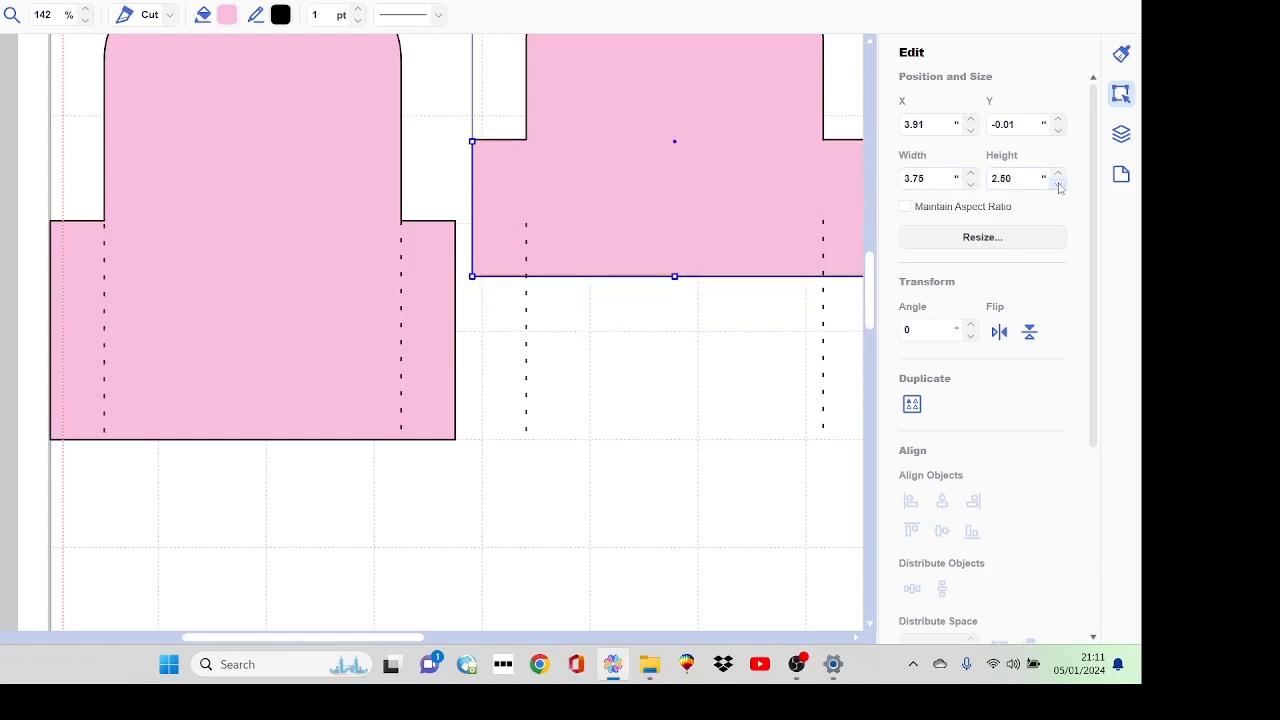
{"action": "left_click", "coordinate": [681, 472]}
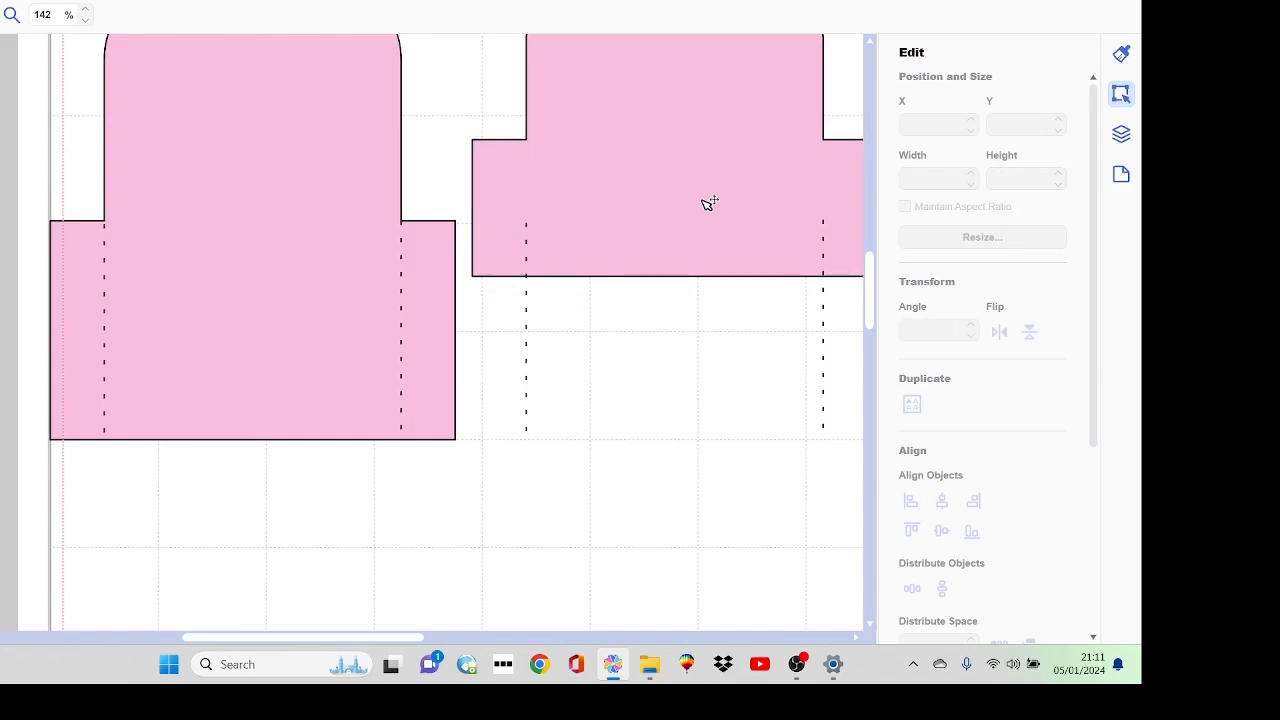
- Resize the copy's dashed fold lines to about 1.28 inches high, fitting between the insert's inner corners and bottom edge
{"action": "left_click_drag", "start_coordinate": [509, 469], "coordinate": [862, 427]}
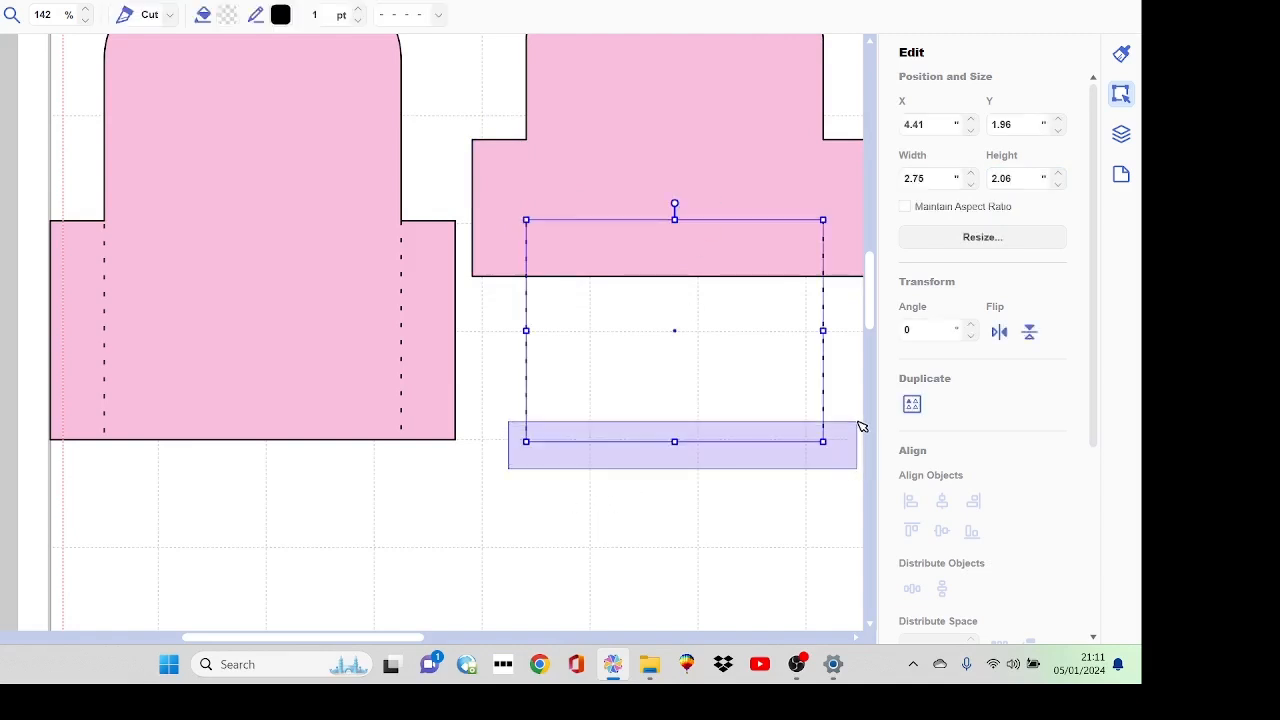
{"action": "left_click_drag", "start_coordinate": [675, 442], "coordinate": [714, 278]}
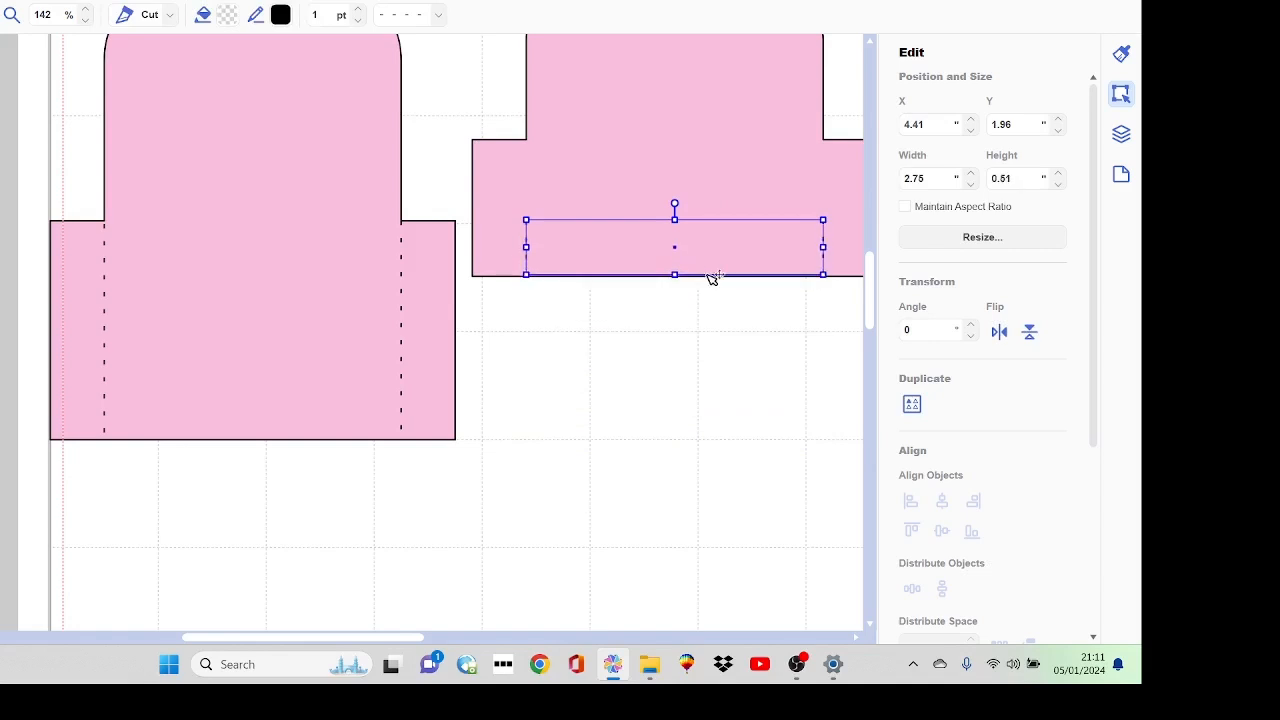
{"action": "left_click_drag", "start_coordinate": [675, 224], "coordinate": [676, 140]}
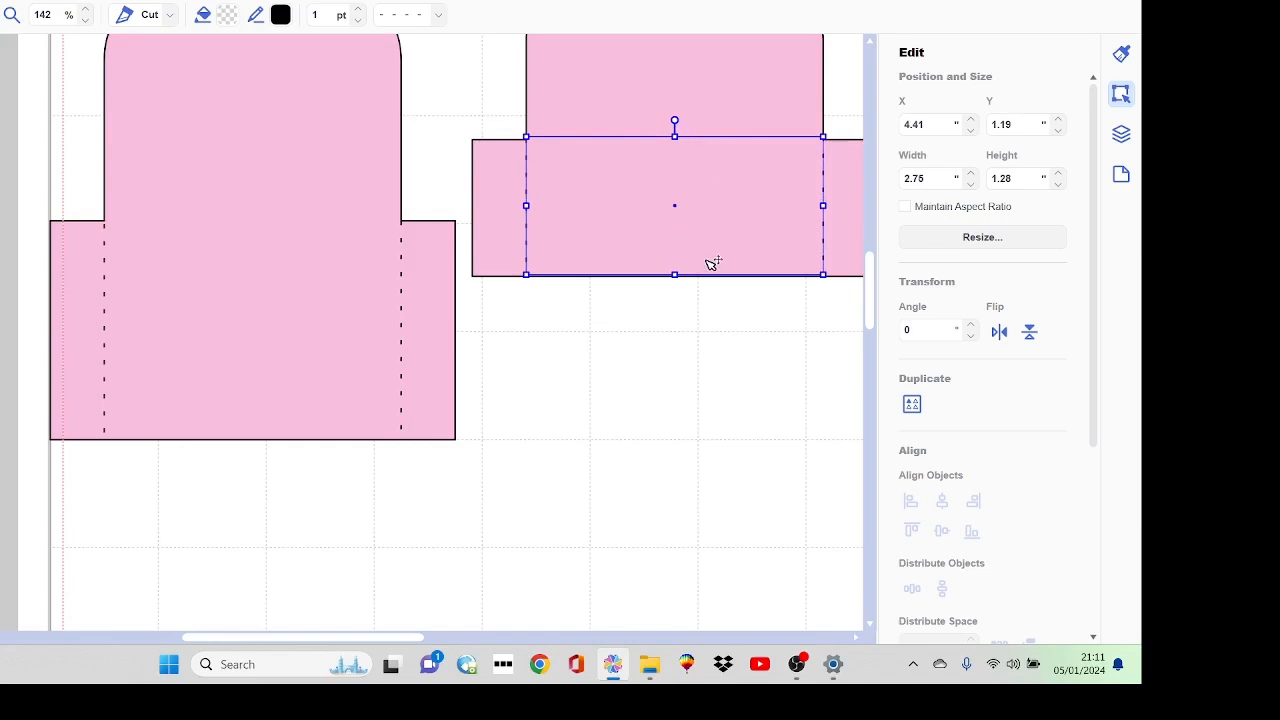
{"action": "left_click", "coordinate": [711, 358]}
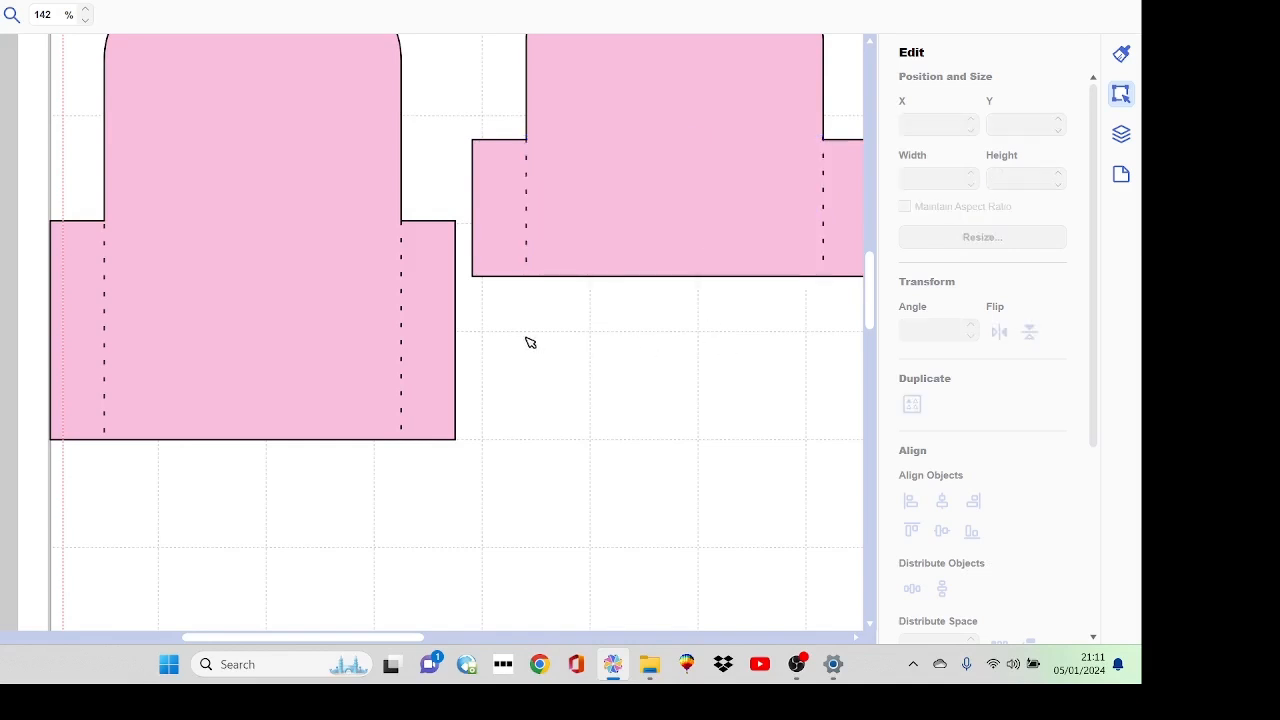
{"action": "left_click_drag", "start_coordinate": [498, 297], "coordinate": [840, 266]}
{"action": "left_click_drag", "start_coordinate": [674, 282], "coordinate": [674, 290]}
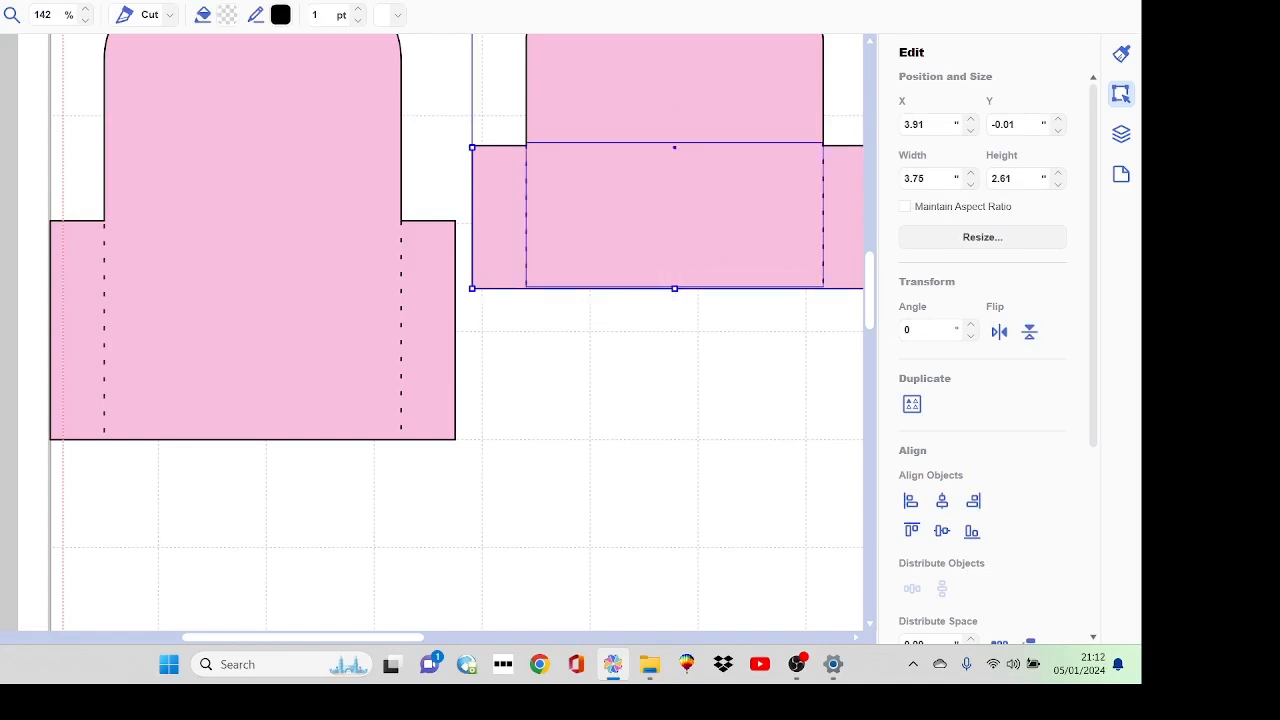
{"action": "key", "text": "ctrl+z"}
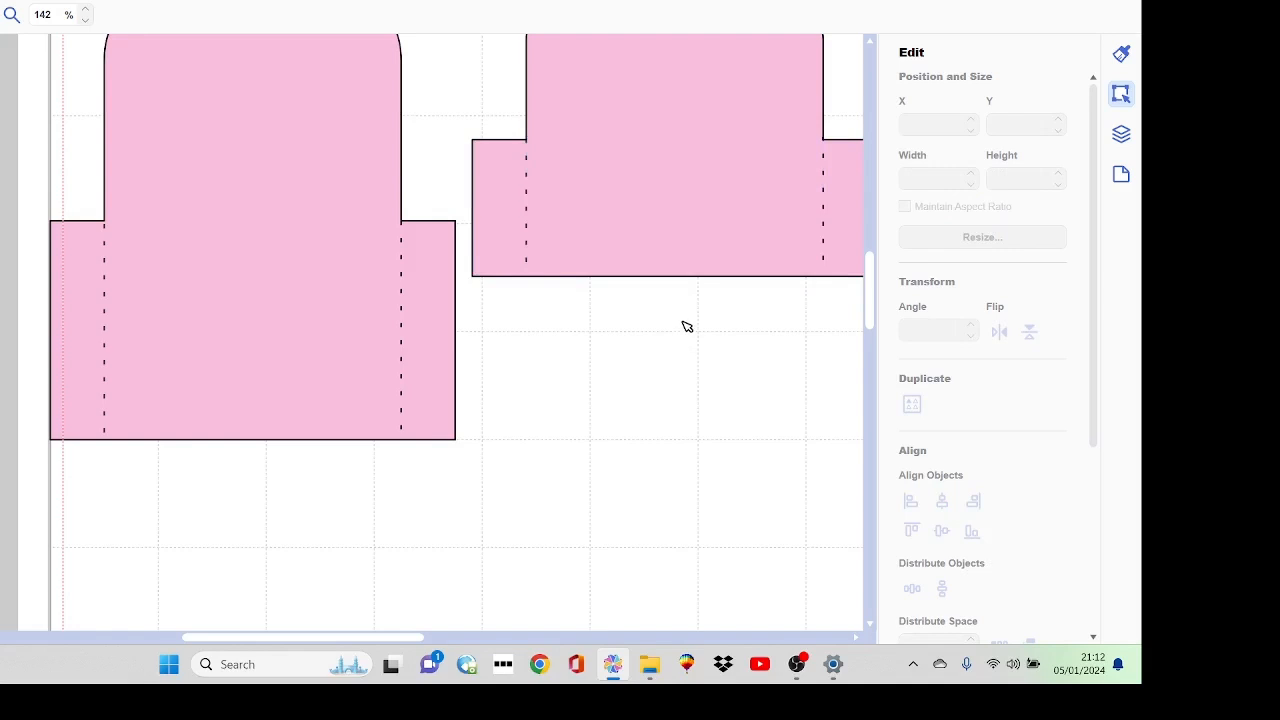
- Group the shorter pink insert with its dashed fold lines and do the same for the taller insert
{"action": "left_click_drag", "start_coordinate": [518, 340], "coordinate": [860, 213]}
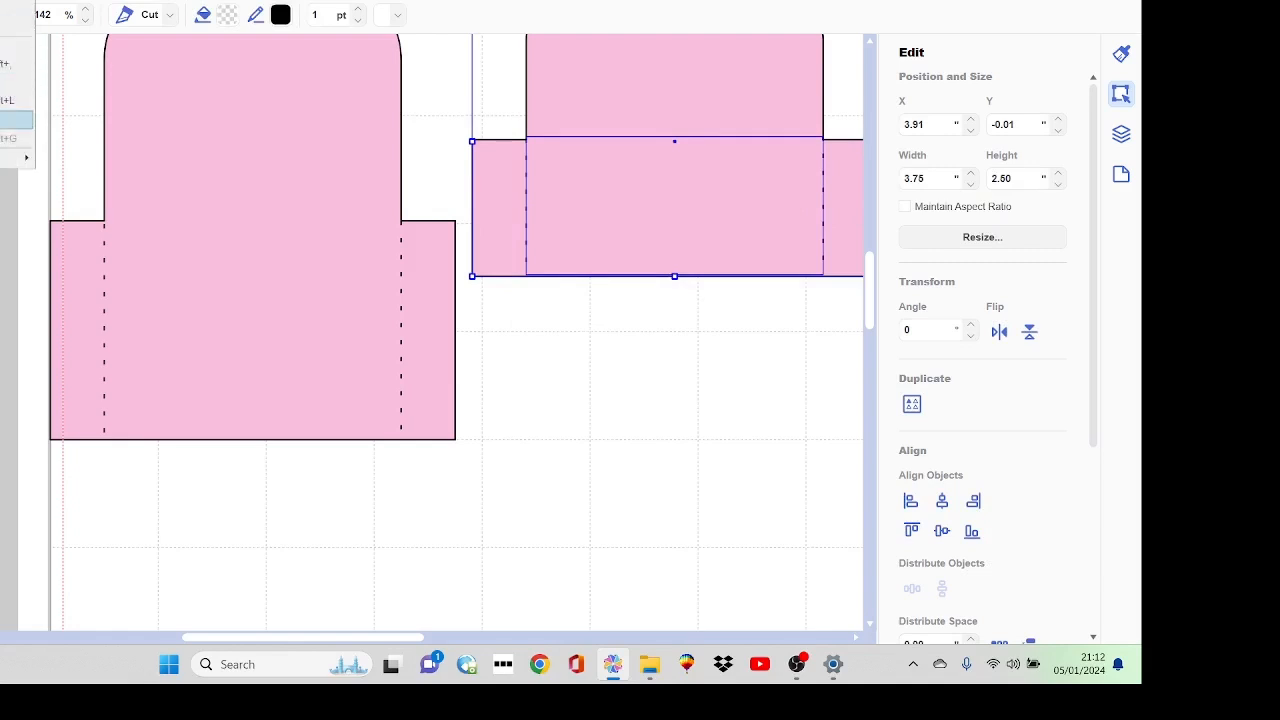
{"action": "left_click", "coordinate": [256, 470]}
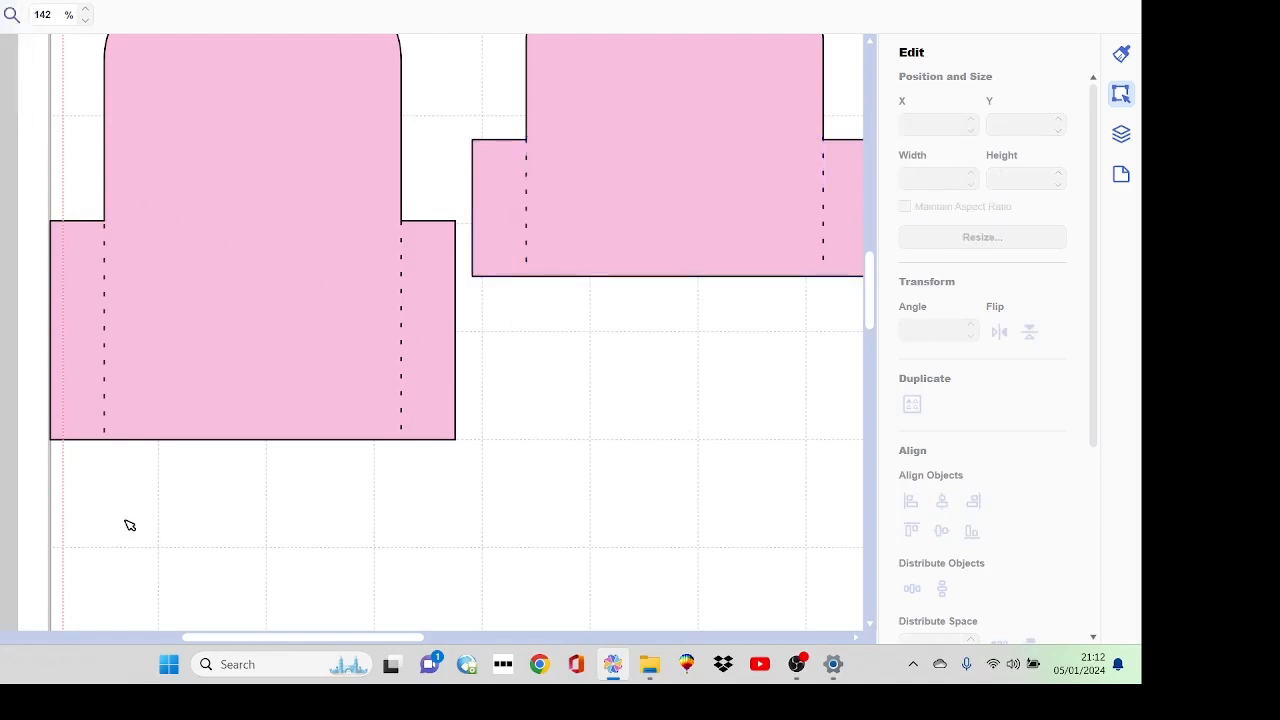
{"action": "left_click_drag", "start_coordinate": [46, 486], "coordinate": [420, 315]}
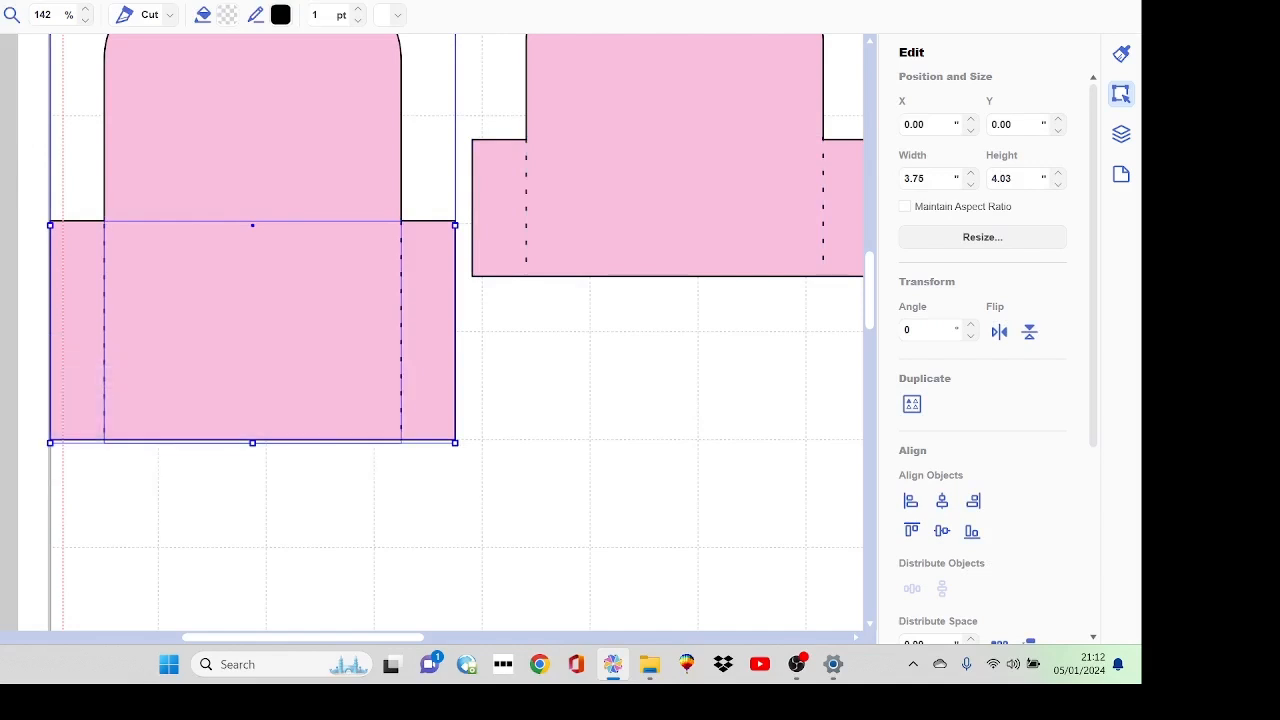
{"action": "left_click", "coordinate": [1, 1]}
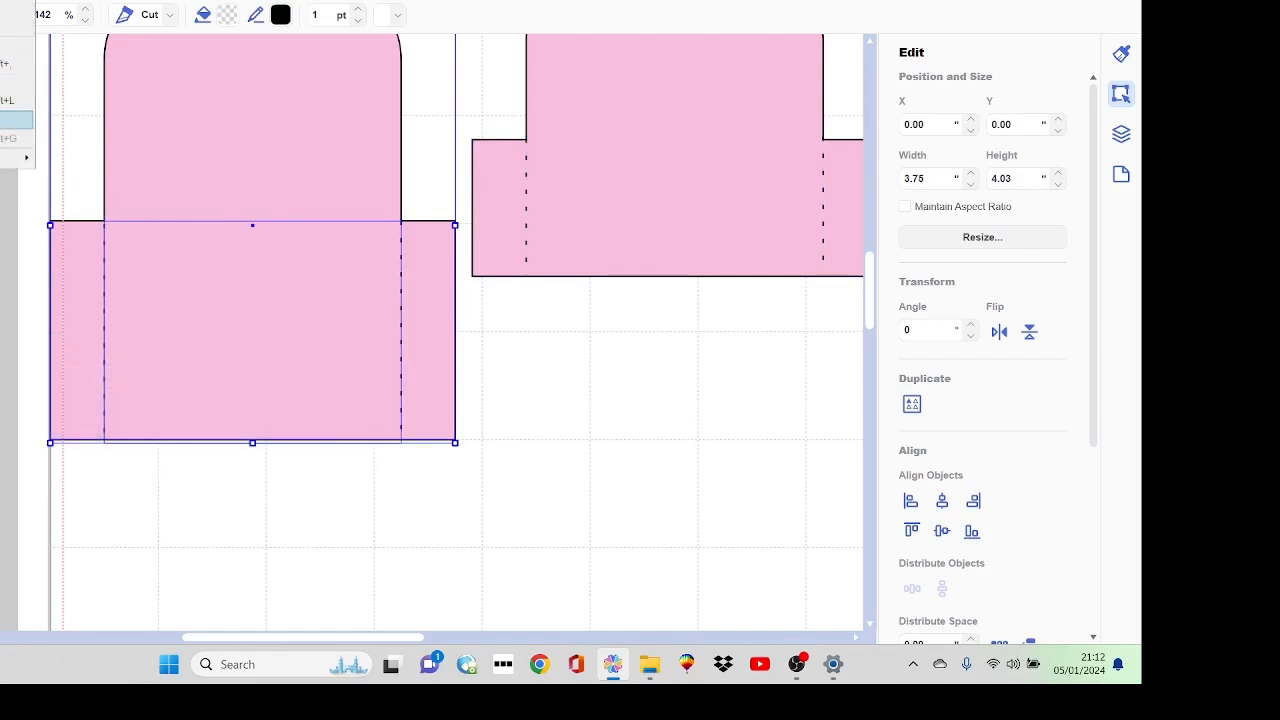
{"action": "left_click", "coordinate": [1, 117]}
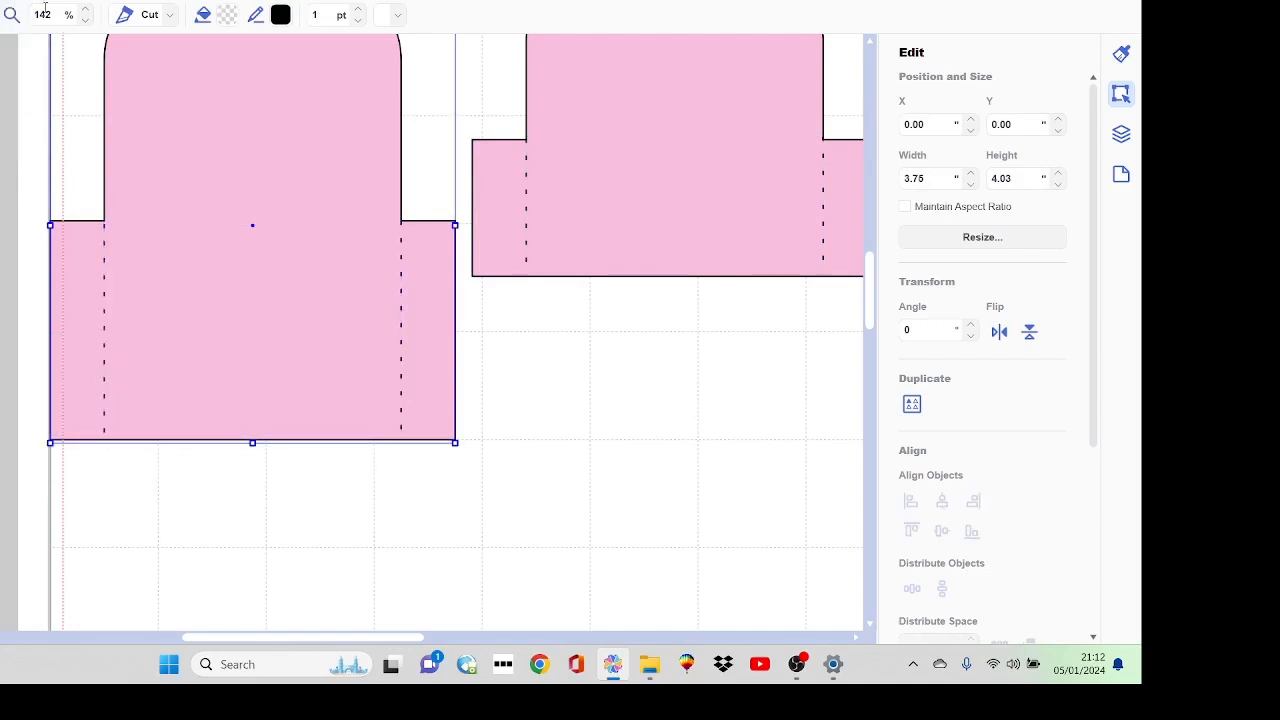
- Move the four-panel box template and both pink inserts off the mat to the space above and beside it
{"action": "left_click", "coordinate": [87, 20]}
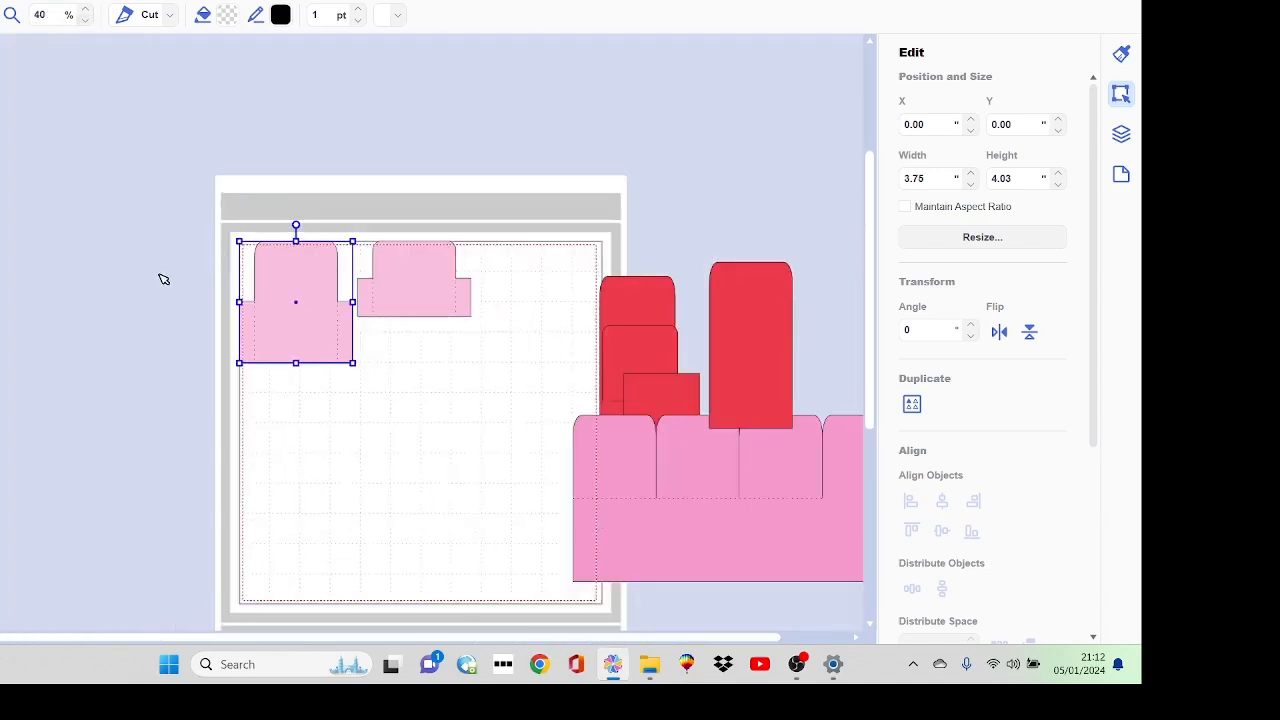
{"action": "left_click", "coordinate": [451, 332]}
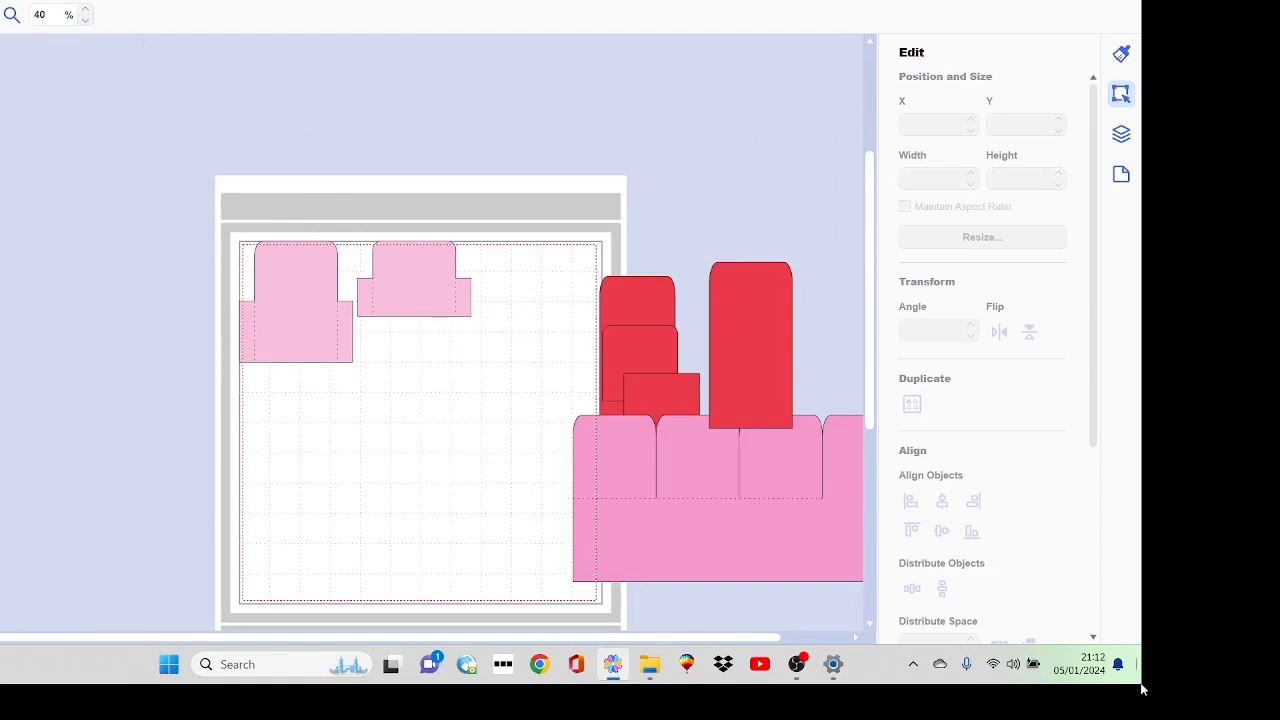
{"action": "left_click_drag", "start_coordinate": [738, 479], "coordinate": [394, 129]}
{"action": "left_click_drag", "start_coordinate": [294, 331], "coordinate": [110, 160]}
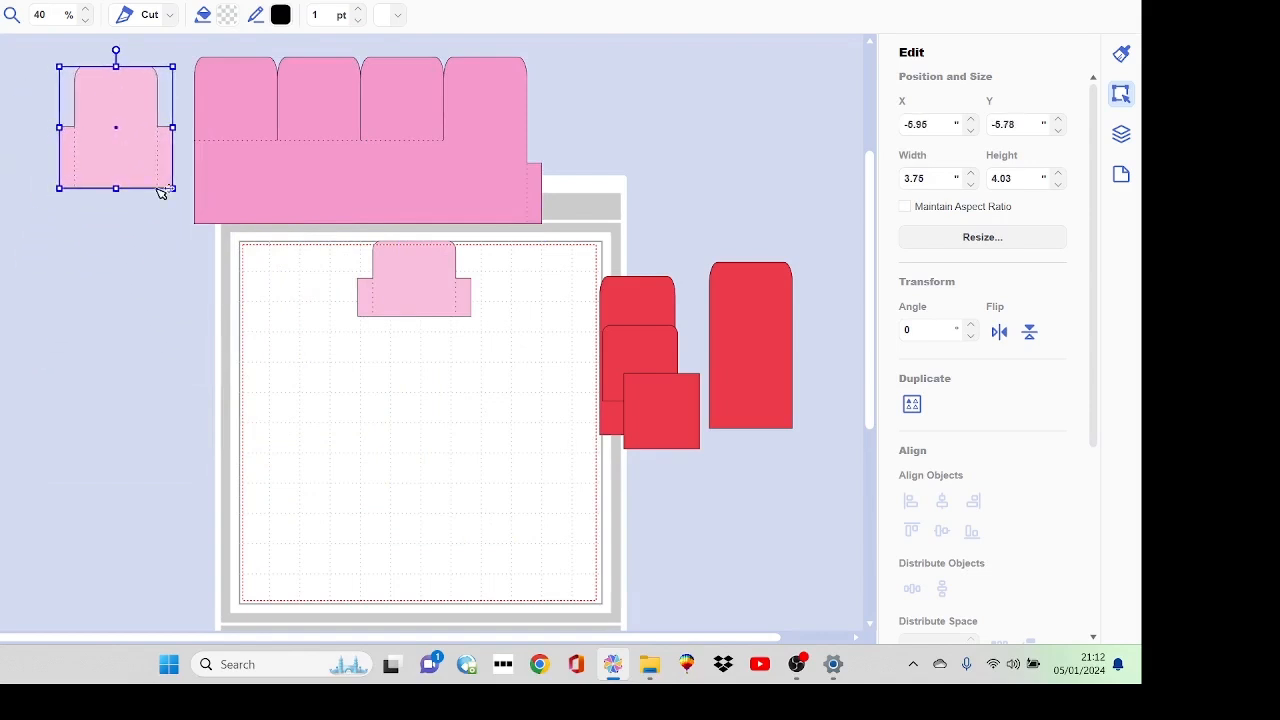
{"action": "left_click_drag", "start_coordinate": [430, 272], "coordinate": [131, 240]}
- Arrange the 2.50 by 5.25 inch red panel, the rounded red square and the plain red square on the mat
{"action": "left_click_drag", "start_coordinate": [655, 291], "coordinate": [326, 283]}
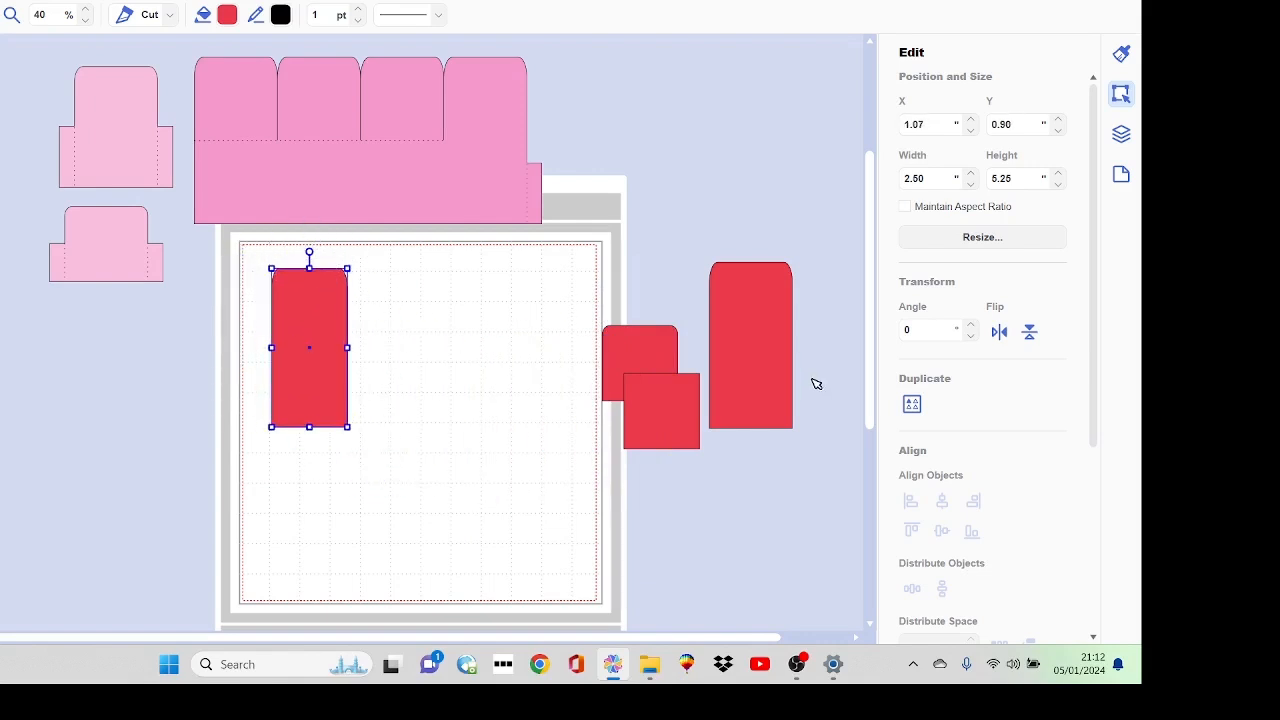
{"action": "left_click_drag", "start_coordinate": [646, 361], "coordinate": [406, 302]}
{"action": "left_click", "coordinate": [677, 418]}
{"action": "left_click_drag", "start_coordinate": [580, 458], "coordinate": [410, 405]}
- Delete the 2.75 by 5.50 inch red panel and move the three remaining red pieces off the mat beside the box template
{"action": "left_click", "coordinate": [775, 370]}
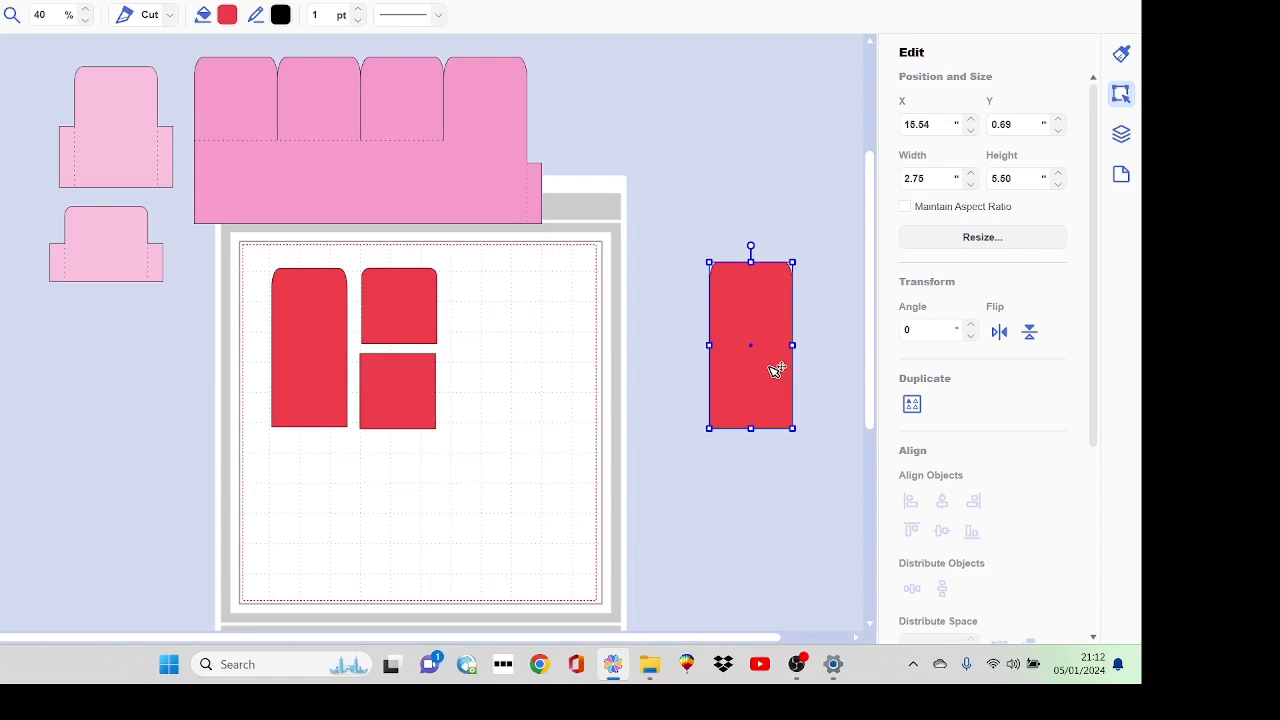
{"action": "key", "text": "Delete"}
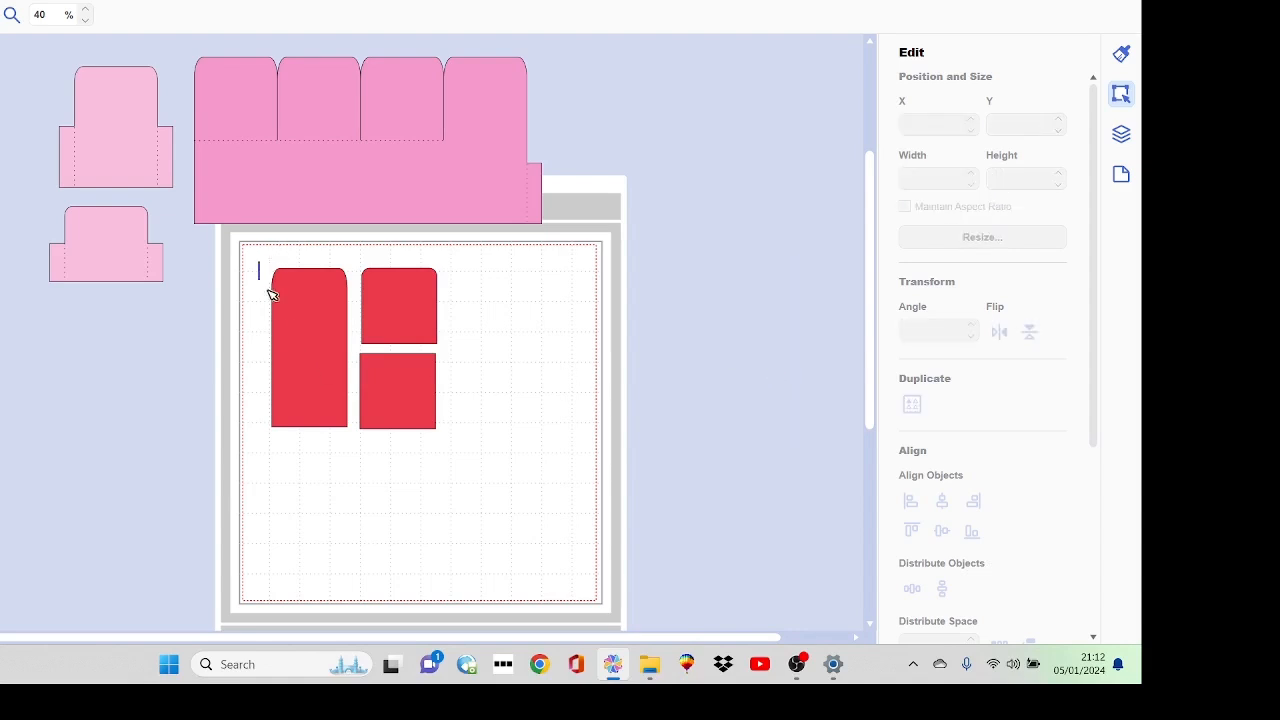
{"action": "left_click_drag", "start_coordinate": [258, 262], "coordinate": [483, 441]}
{"action": "left_click_drag", "start_coordinate": [411, 380], "coordinate": [713, 190]}
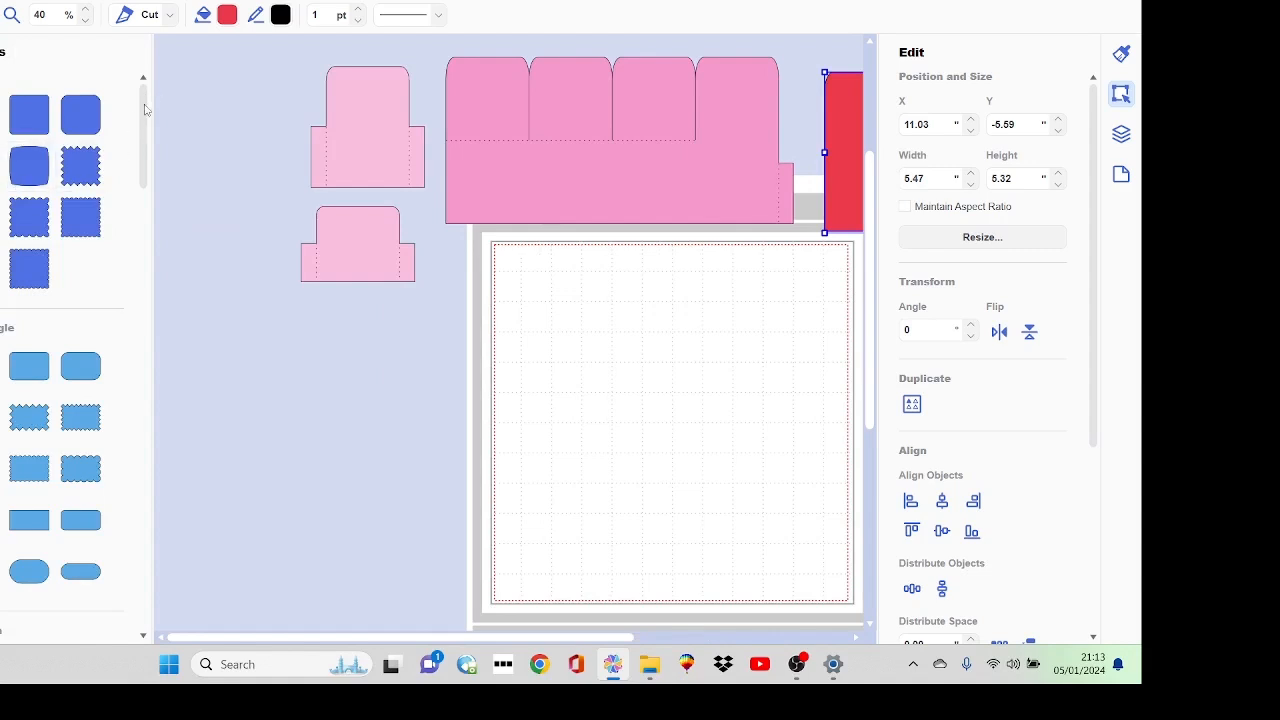
- Add the finely scalloped oval from the basic shapes to the mat
{"action": "left_click_drag", "start_coordinate": [146, 110], "coordinate": [150, 312]}
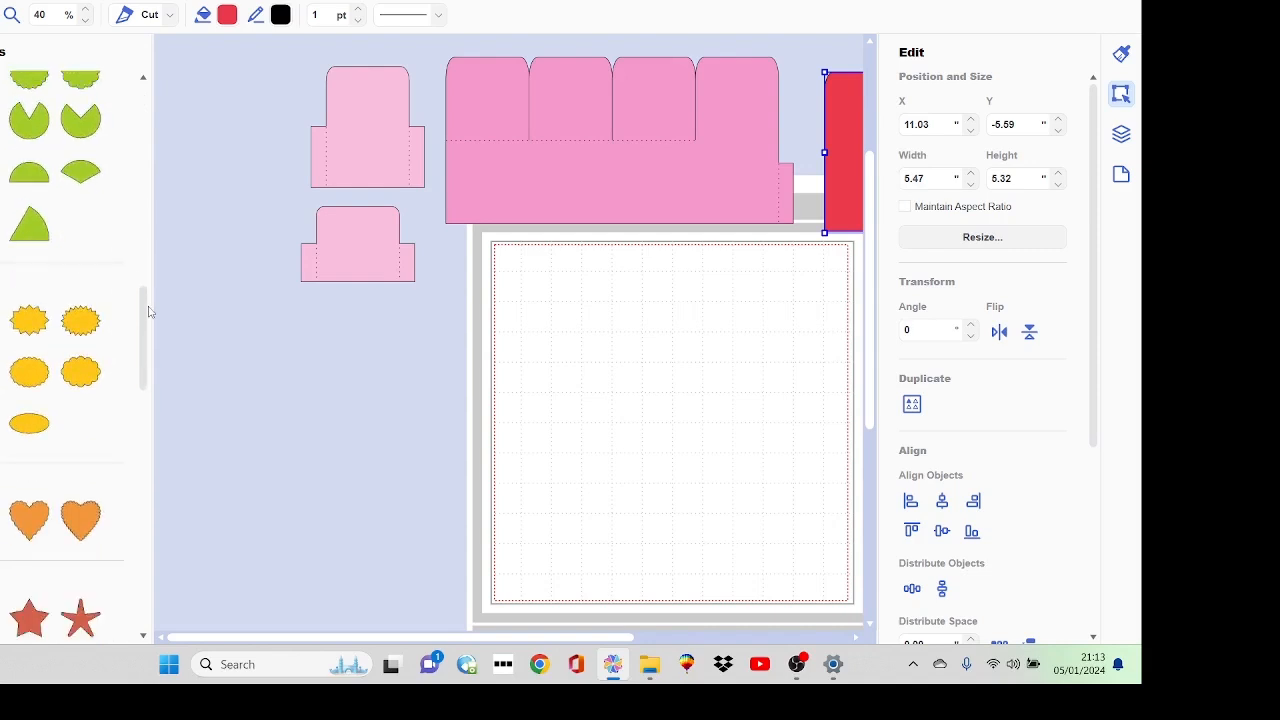
{"action": "left_click", "coordinate": [26, 382]}
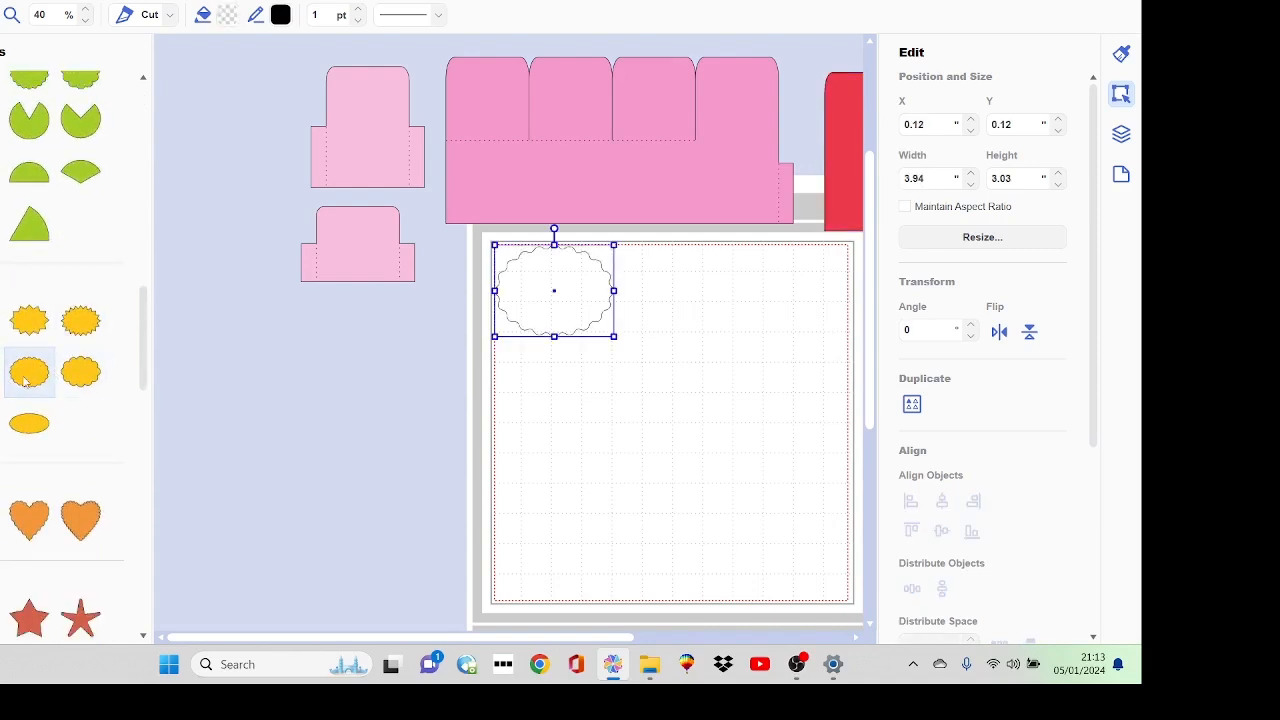
{"action": "left_click", "coordinate": [78, 375]}
{"action": "left_click_drag", "start_coordinate": [568, 256], "coordinate": [659, 242]}
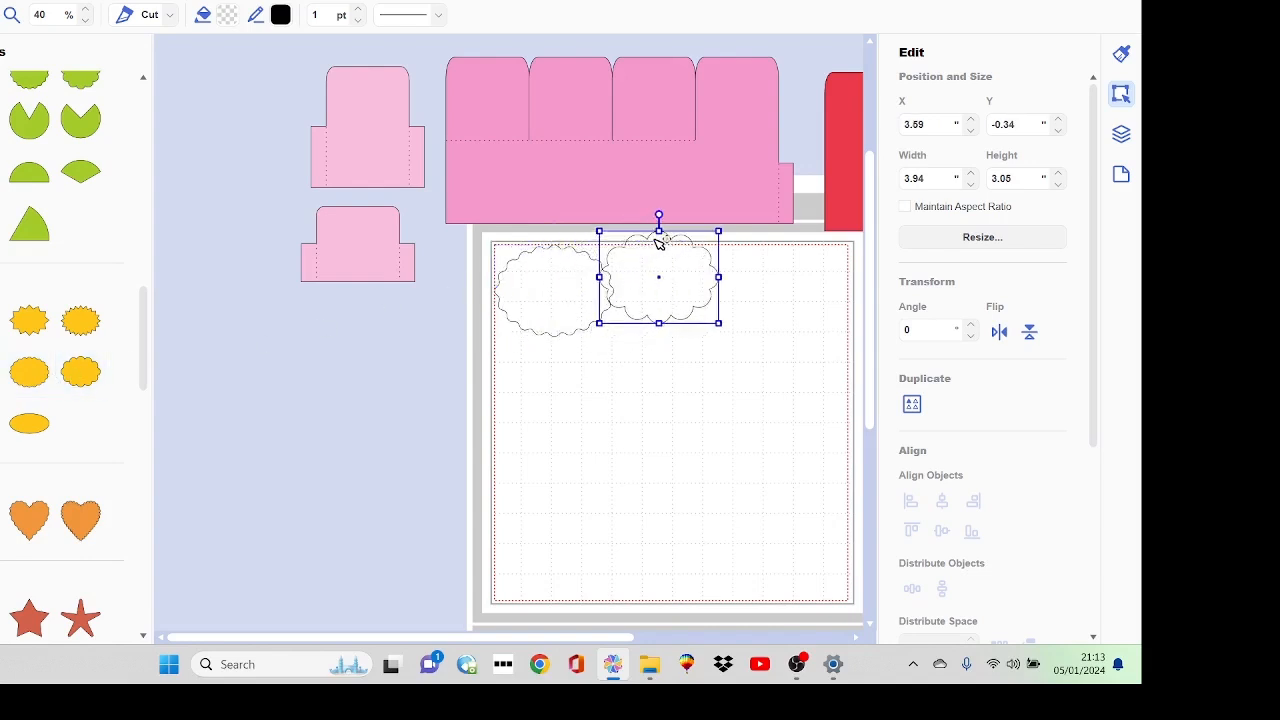
{"action": "key", "text": "Delete"}
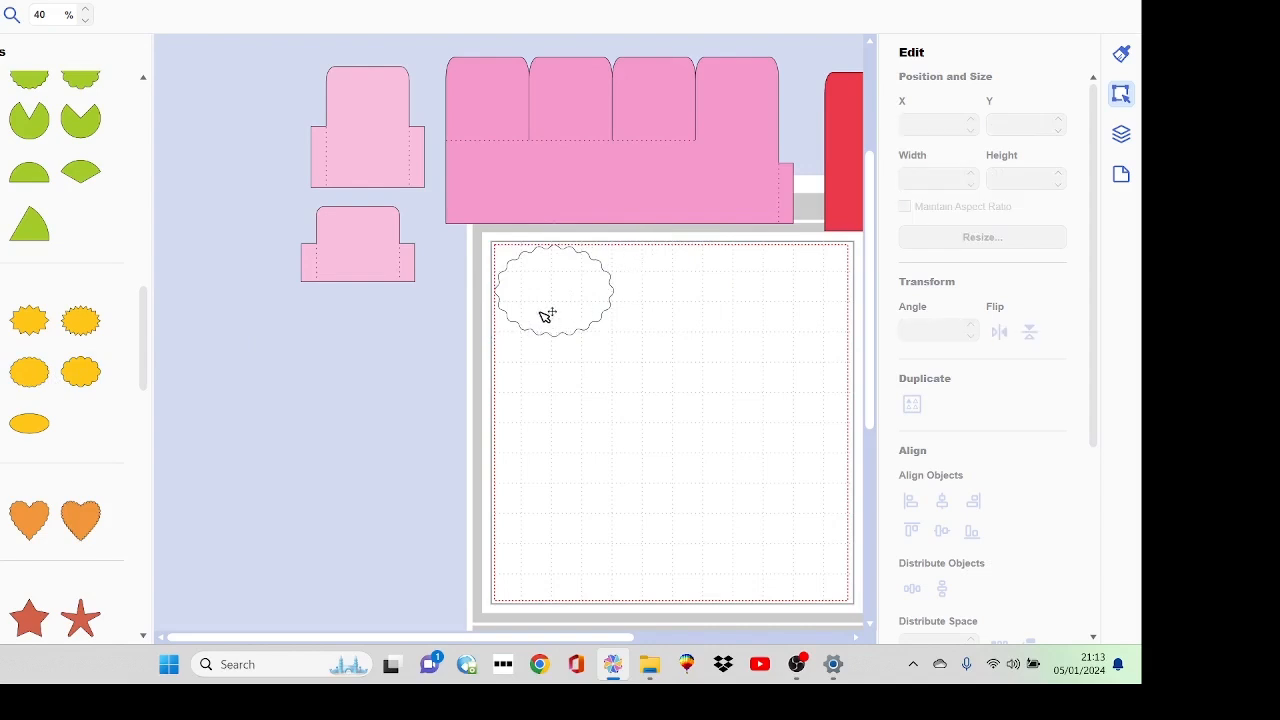
- Set the scalloped oval's width to 2.25 inches while maintaining its aspect ratio
{"action": "left_click", "coordinate": [545, 316]}
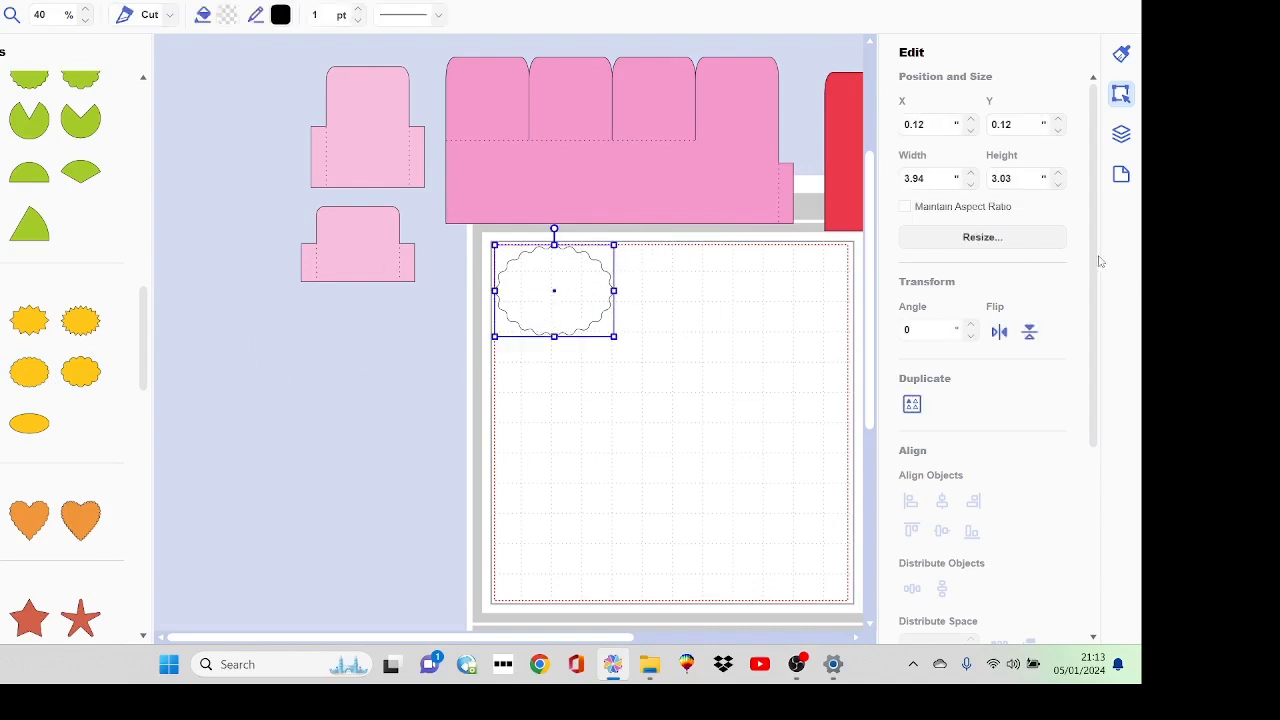
{"action": "left_click", "coordinate": [905, 208]}
{"action": "left_click", "coordinate": [973, 186]}
{"action": "left_click", "coordinate": [973, 186]}
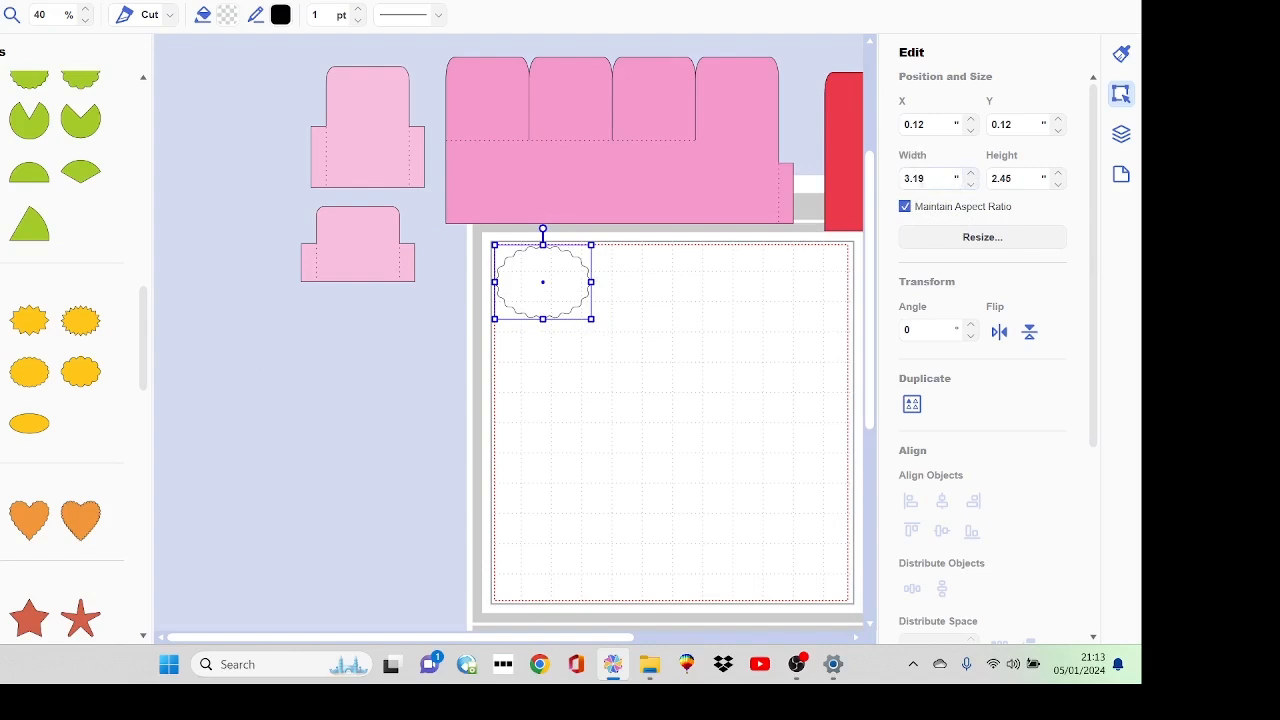
{"action": "left_click_drag", "start_coordinate": [946, 181], "coordinate": [916, 178]}
{"action": "type", "text": "2.25"}
{"action": "left_click", "coordinate": [732, 377]}
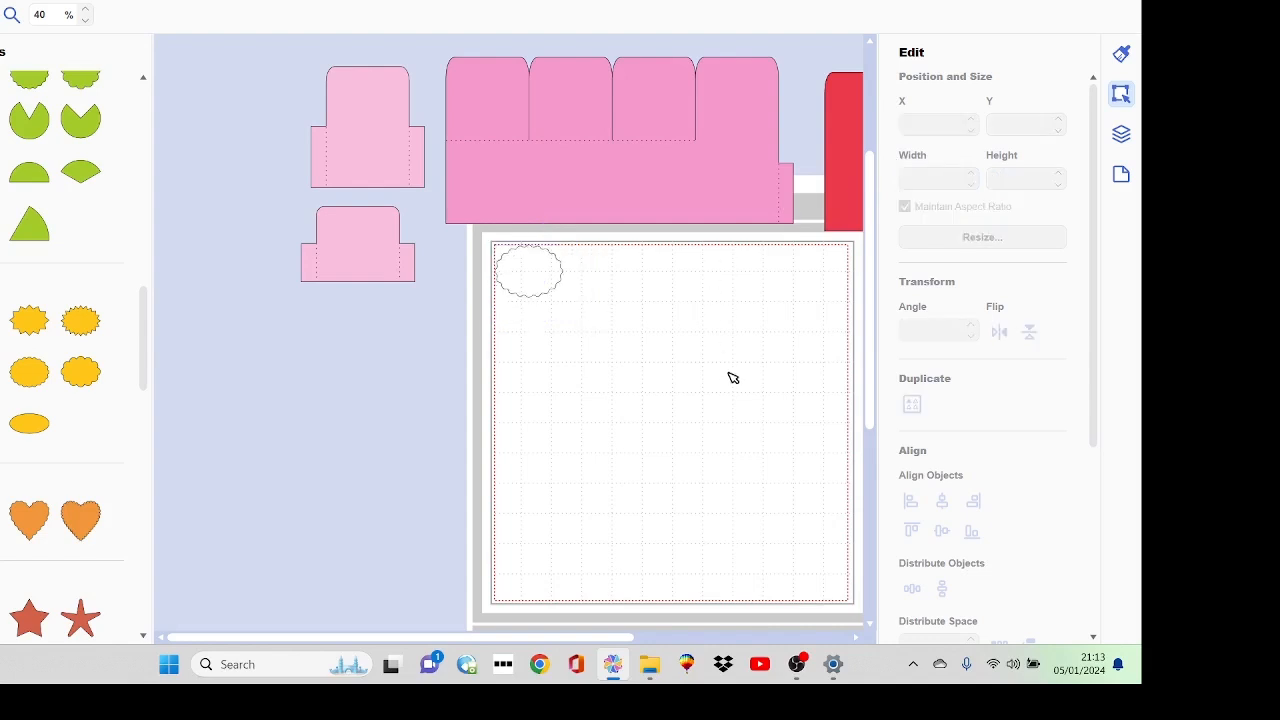
- Bring the rounded red square back onto the mat and place the scalloped oval over it
{"action": "left_click", "coordinate": [856, 639]}
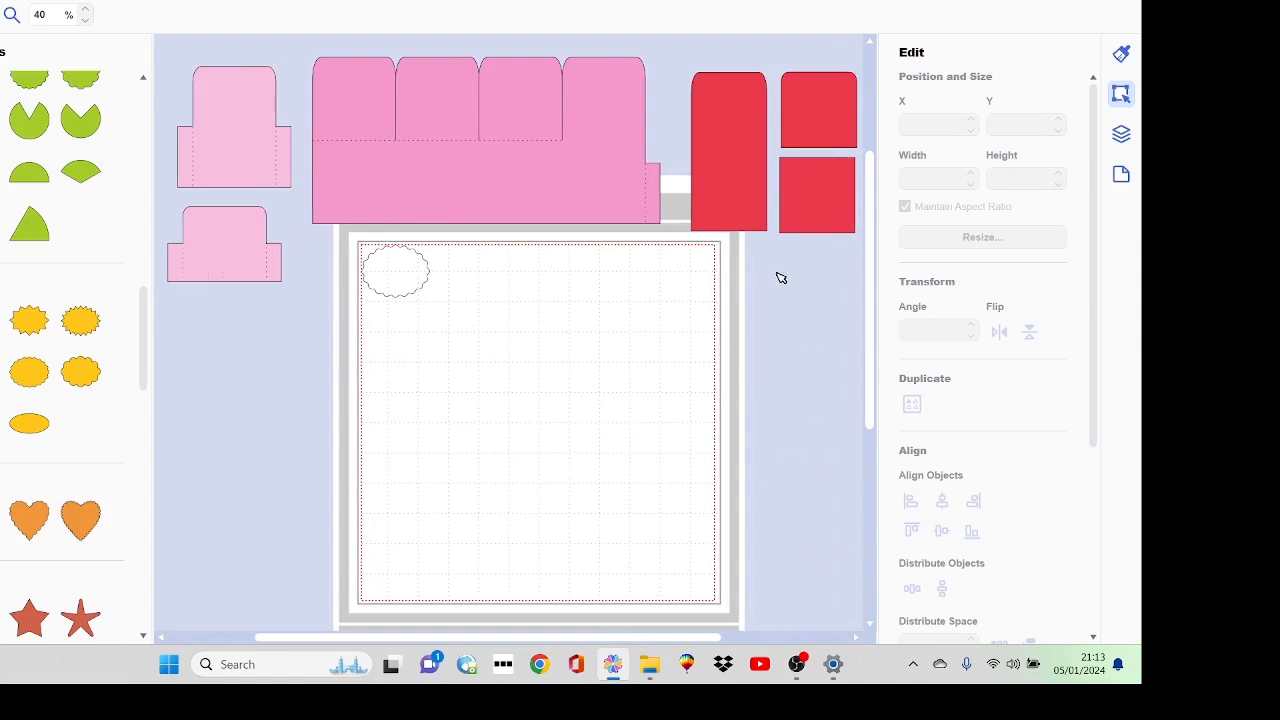
{"action": "left_click_drag", "start_coordinate": [831, 103], "coordinate": [534, 309]}
{"action": "left_click_drag", "start_coordinate": [386, 271], "coordinate": [516, 312]}
{"action": "left_click_drag", "start_coordinate": [515, 318], "coordinate": [529, 325]}
- Close the shape library and move the scalloped oval clear of the rounded red square, to about X 7.77 and Y 1.61 inches
{"action": "left_click_drag", "start_coordinate": [145, 329], "coordinate": [173, 125]}
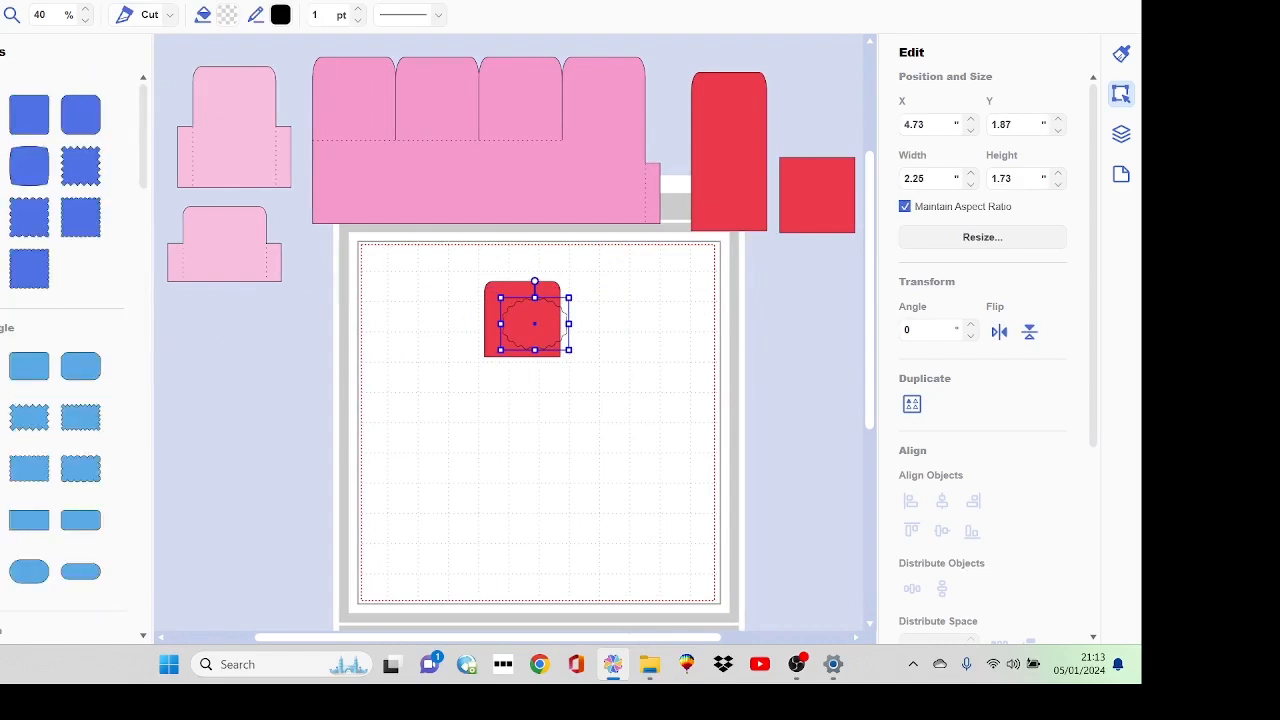
{"action": "left_click", "coordinate": [2, 134]}
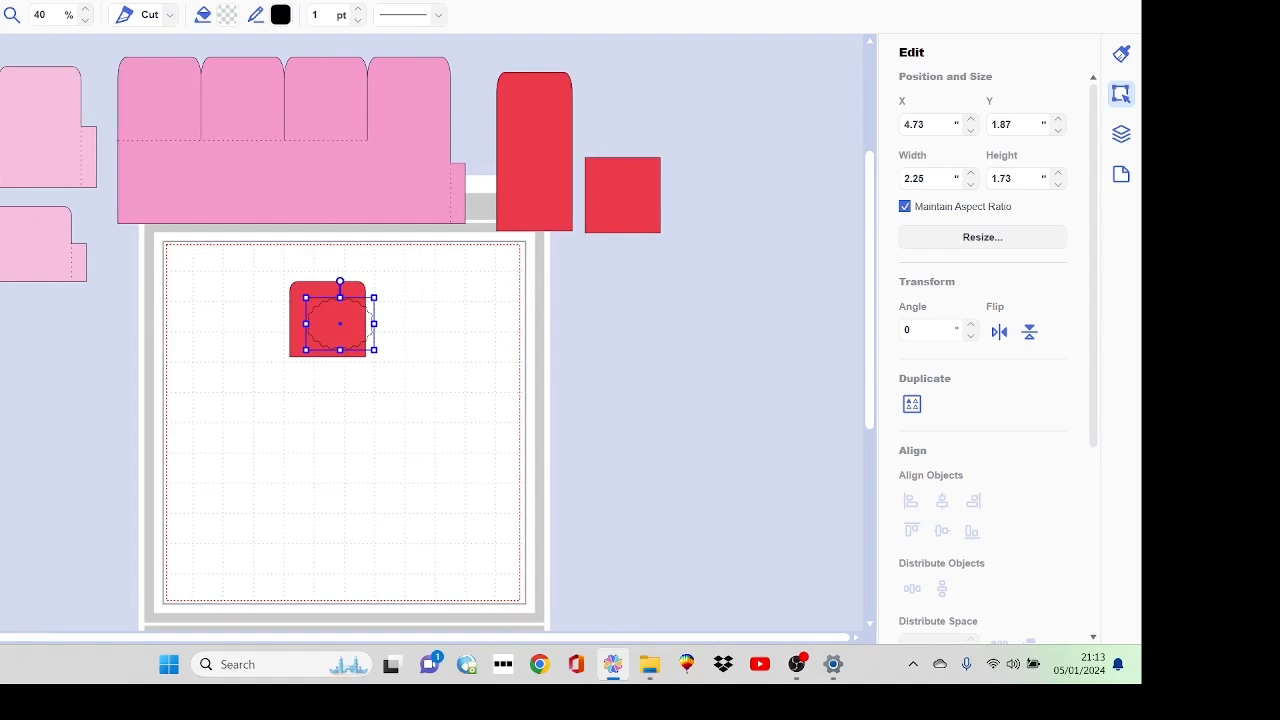
{"action": "left_click", "coordinate": [14, 15]}
{"action": "left_click_drag", "start_coordinate": [249, 277], "coordinate": [557, 449]}
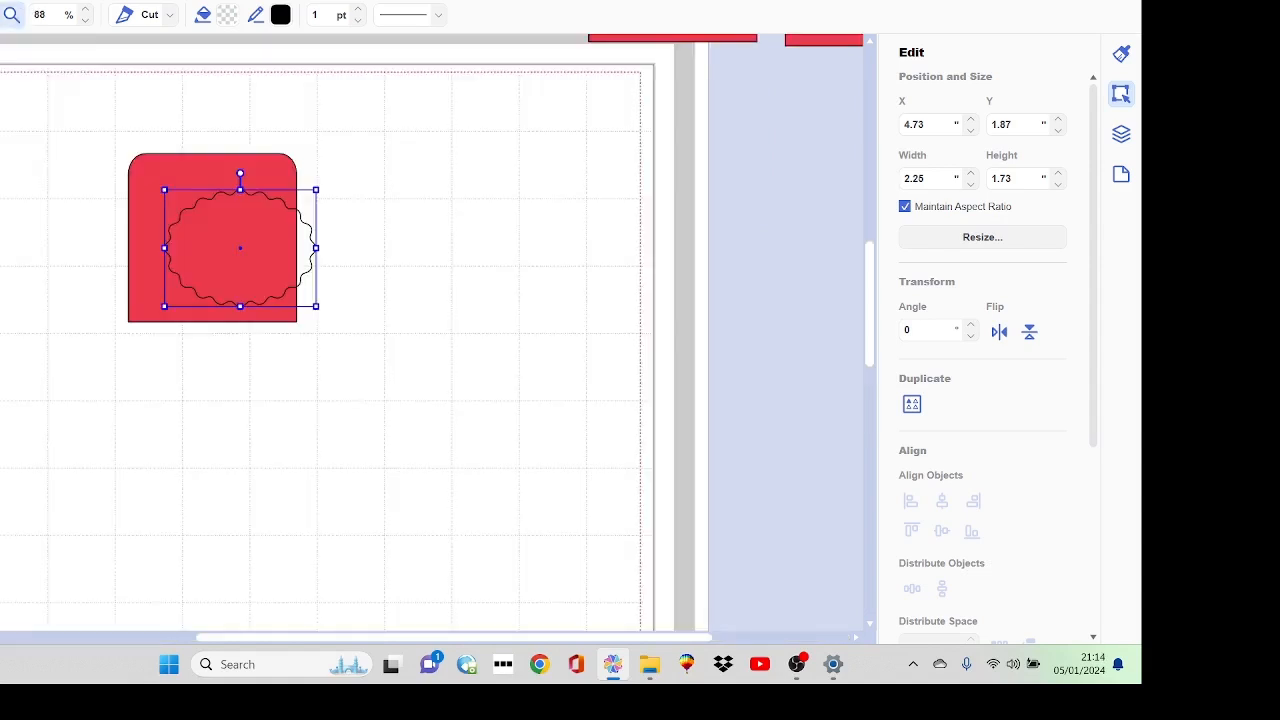
{"action": "mouse_move", "coordinate": [280, 237]}
{"action": "left_mouse_down"}
{"action": "mouse_move", "coordinate": [243, 228]}
{"action": "mouse_move", "coordinate": [457, 211]}
{"action": "mouse_move", "coordinate": [509, 257]}
{"action": "mouse_move", "coordinate": [484, 220]}
{"action": "left_mouse_up"}
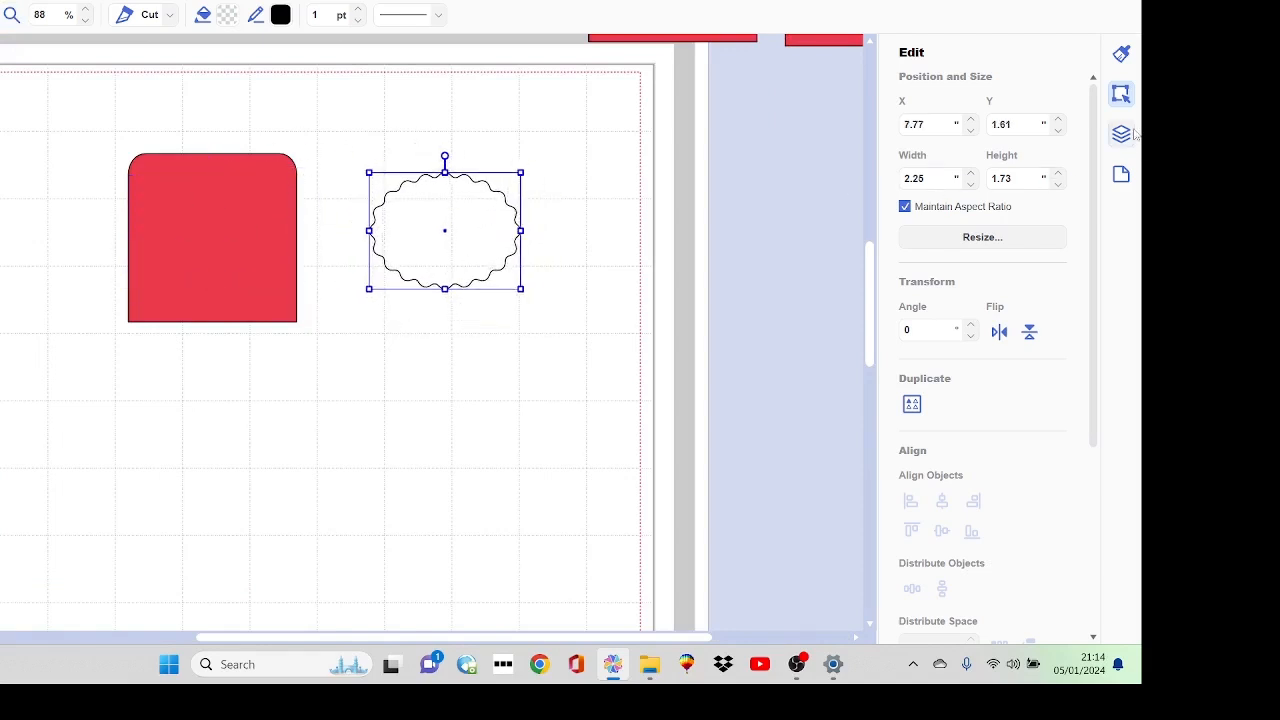
- Create an inward offset line inside the scalloped oval with 0.12 inch spacing and round corners, leaving the original line as is
{"action": "left_click_drag", "start_coordinate": [1095, 107], "coordinate": [1111, 468]}
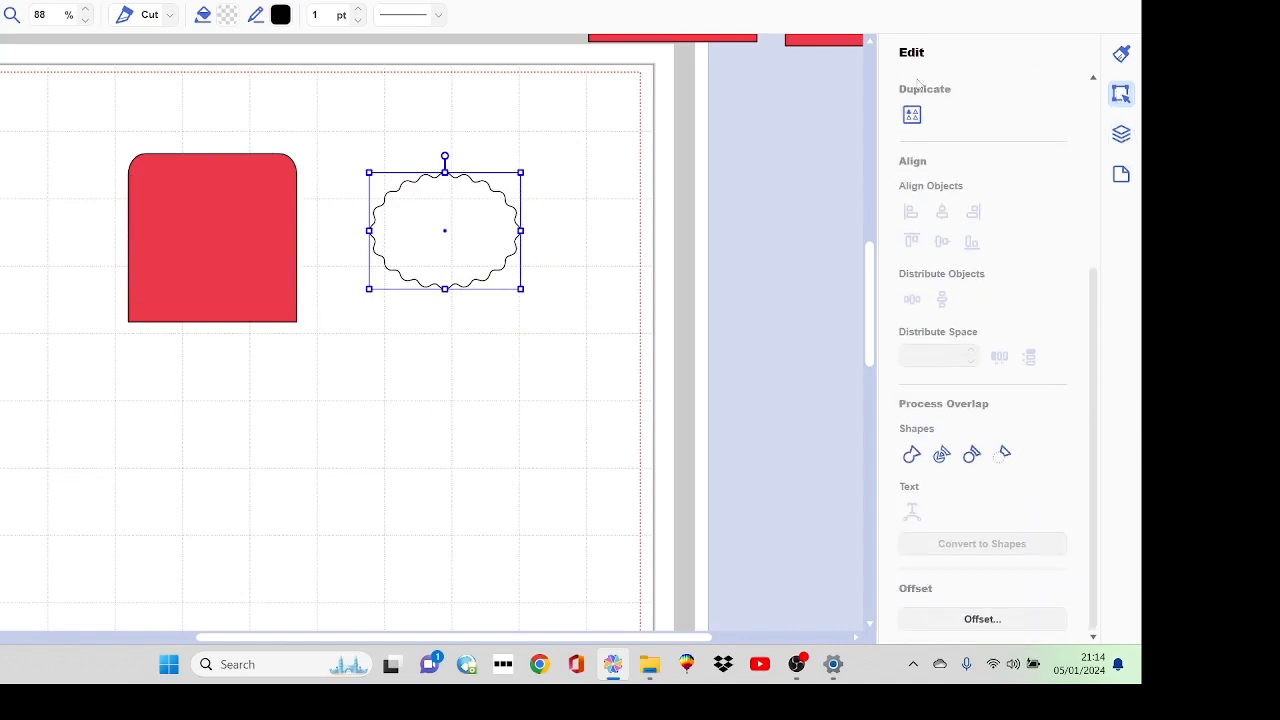
{"action": "left_click", "coordinate": [988, 621]}
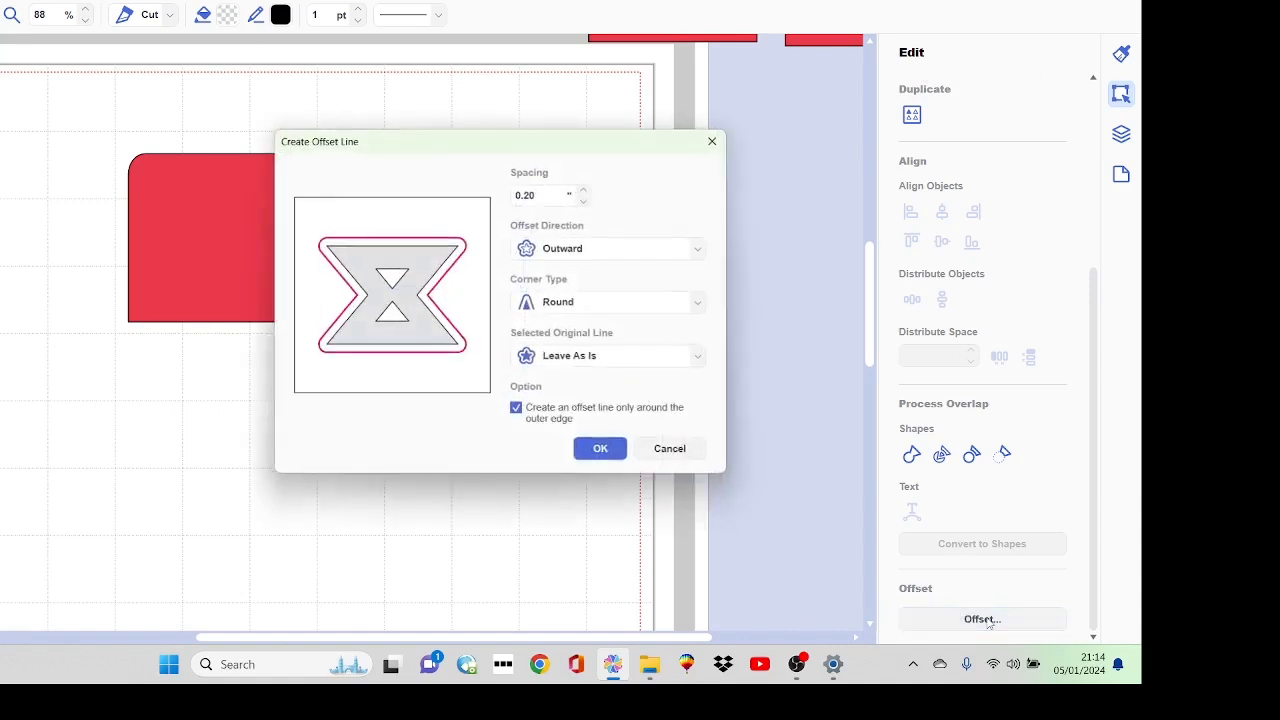
{"action": "left_click", "coordinate": [703, 249]}
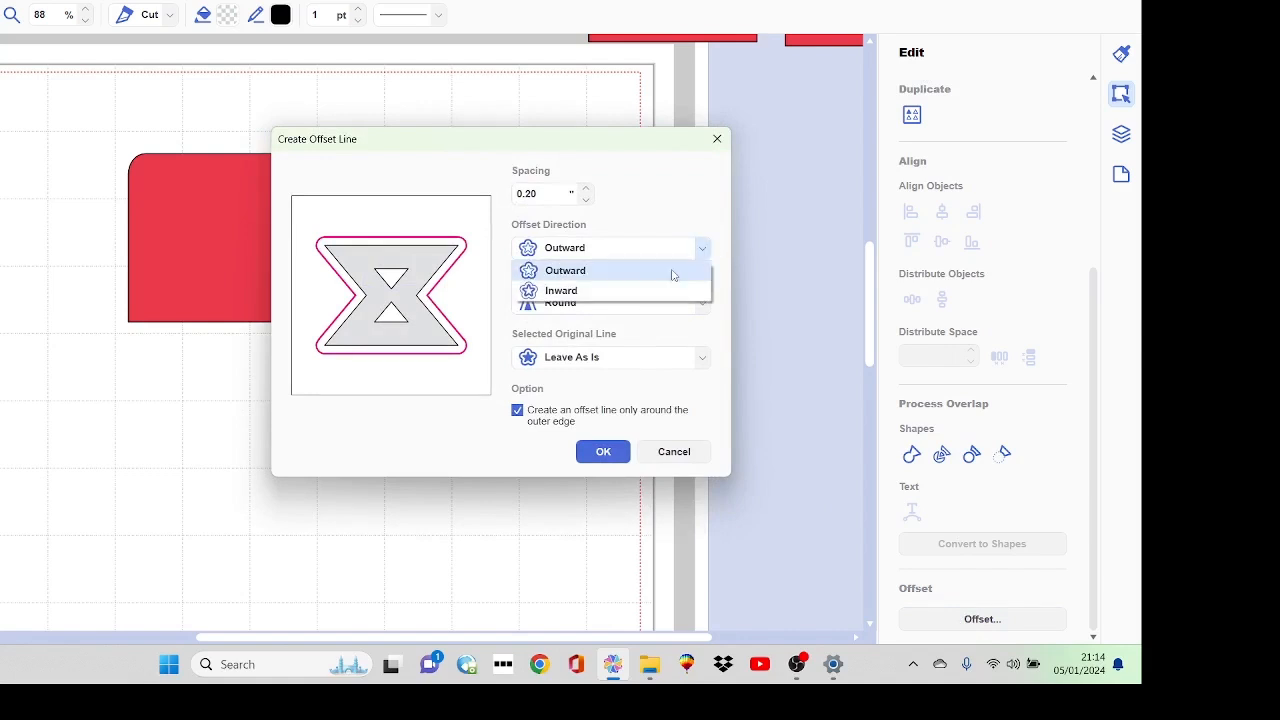
{"action": "left_click", "coordinate": [602, 291]}
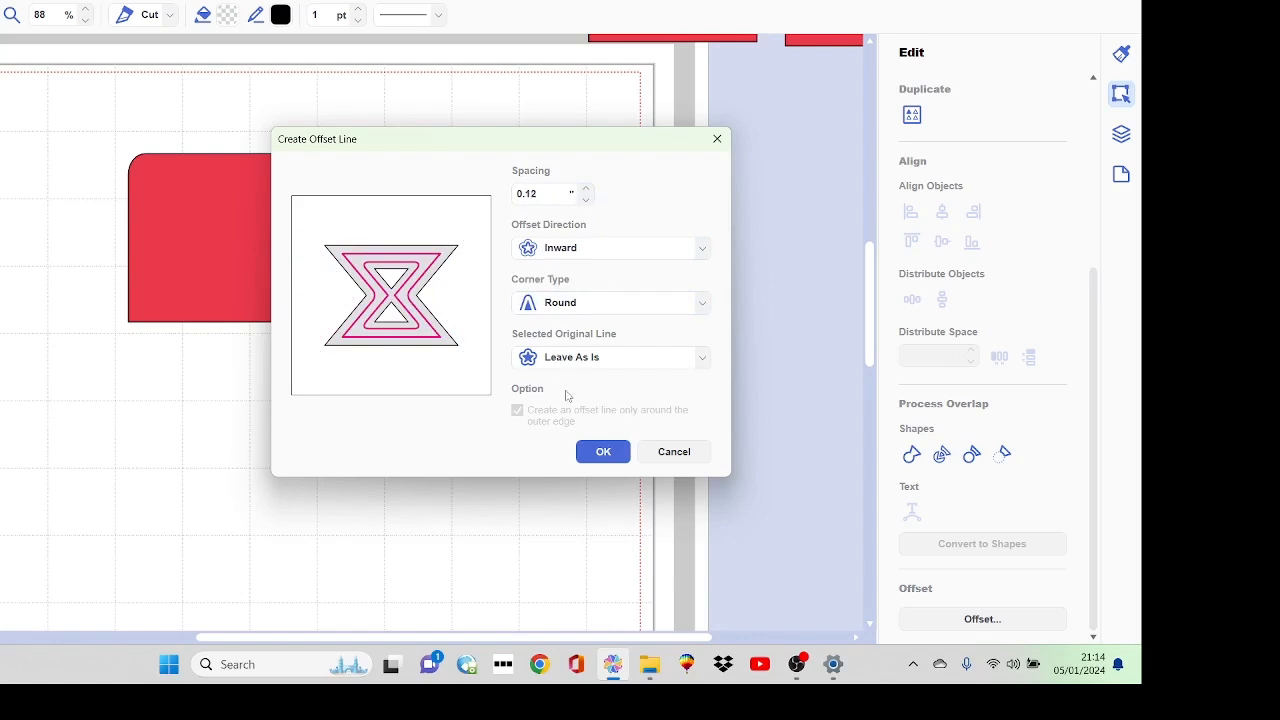
{"action": "left_click", "coordinate": [627, 459]}
{"action": "left_click", "coordinate": [612, 436]}
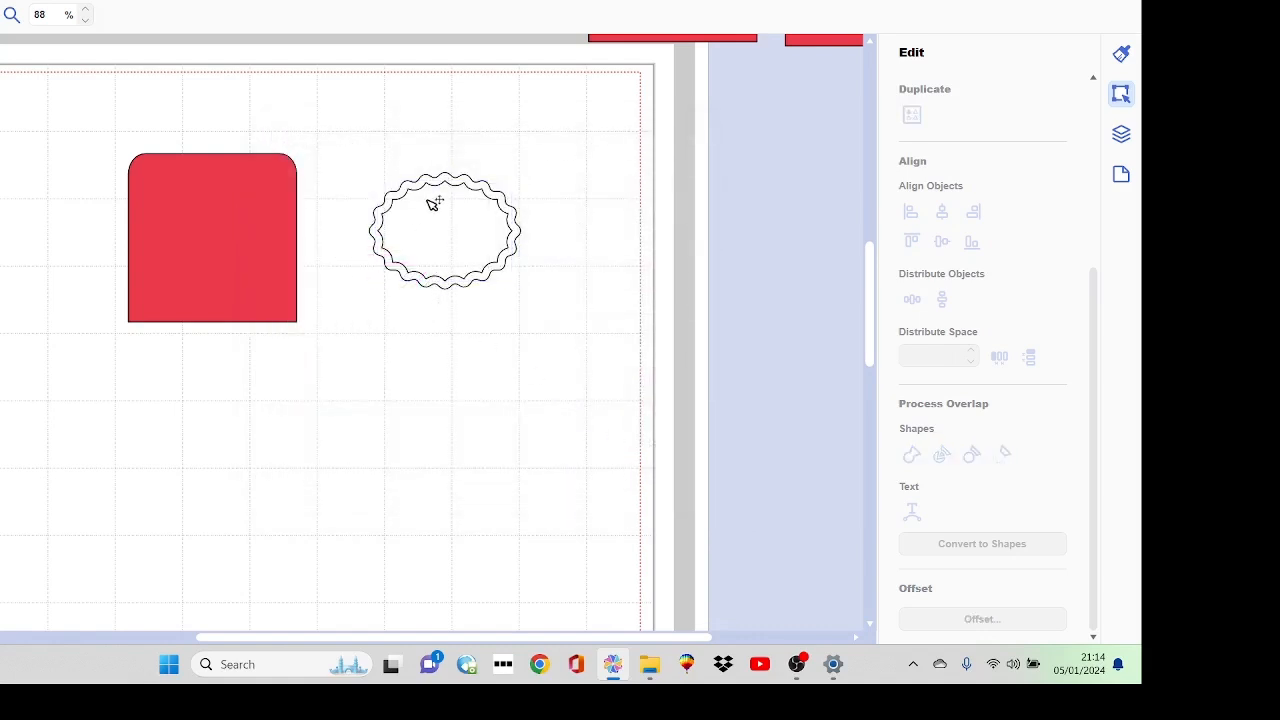
- Cut the inner scalloped oval out of the outer one to form a ring, and move the inner oval below it
{"action": "left_click_drag", "start_coordinate": [522, 177], "coordinate": [486, 317]}
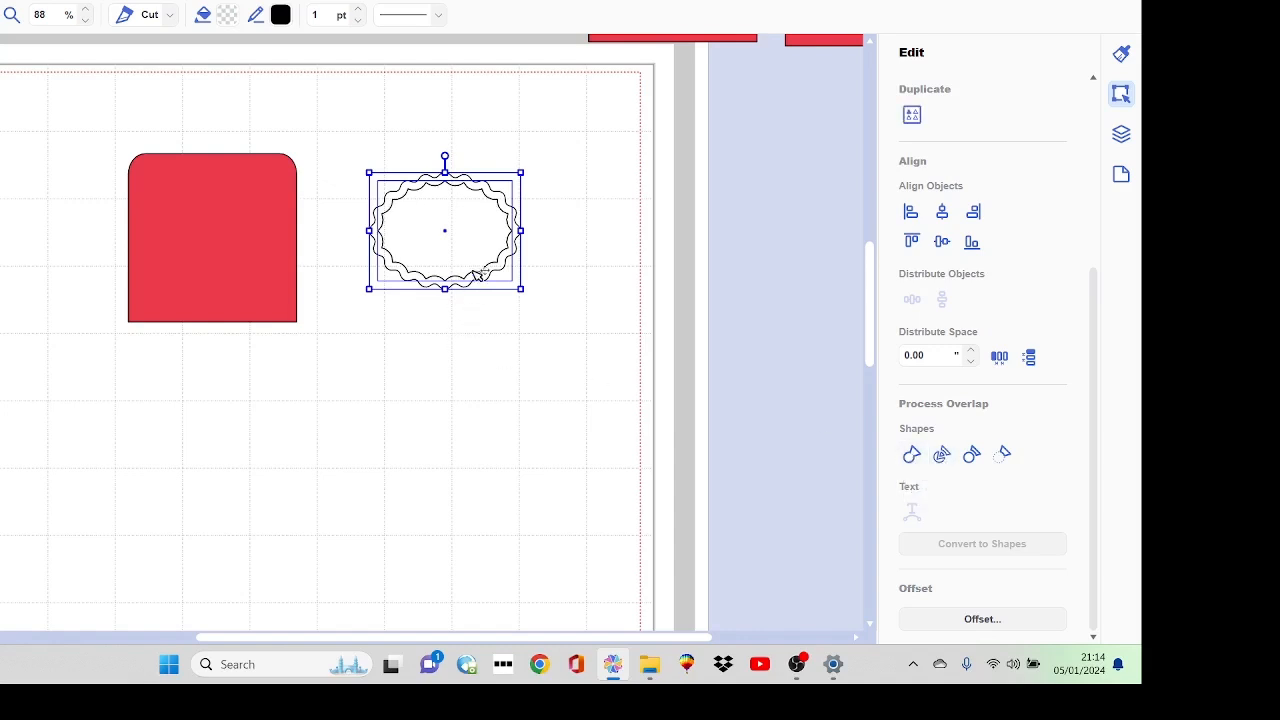
{"action": "left_click", "coordinate": [535, 337]}
{"action": "left_click", "coordinate": [432, 190]}
{"action": "mouse_move", "coordinate": [434, 231]}
{"action": "left_mouse_down"}
{"action": "mouse_move", "coordinate": [431, 363]}
{"action": "mouse_move", "coordinate": [479, 283]}
{"action": "mouse_move", "coordinate": [515, 278]}
{"action": "mouse_move", "coordinate": [494, 296]}
{"action": "left_mouse_up"}
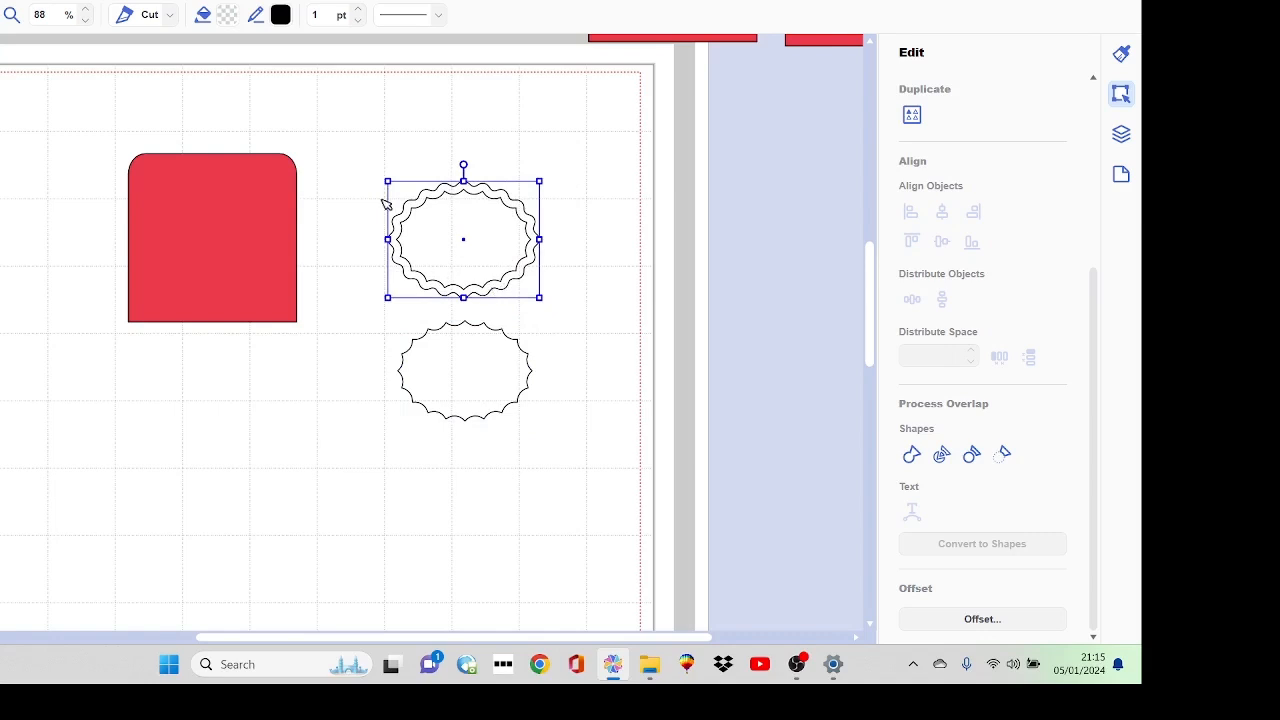
- Fill the scalloped ring with light pink #F499CC
{"action": "left_click", "coordinate": [230, 17]}
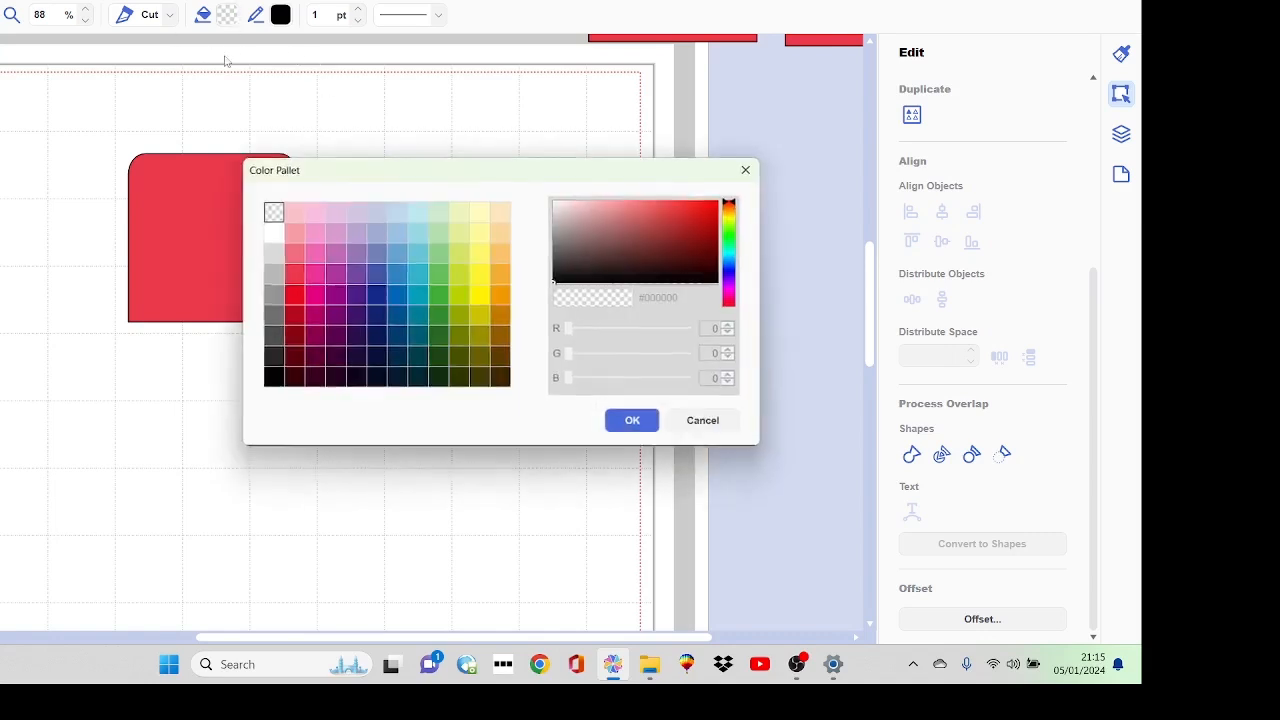
{"action": "left_click", "coordinate": [315, 233]}
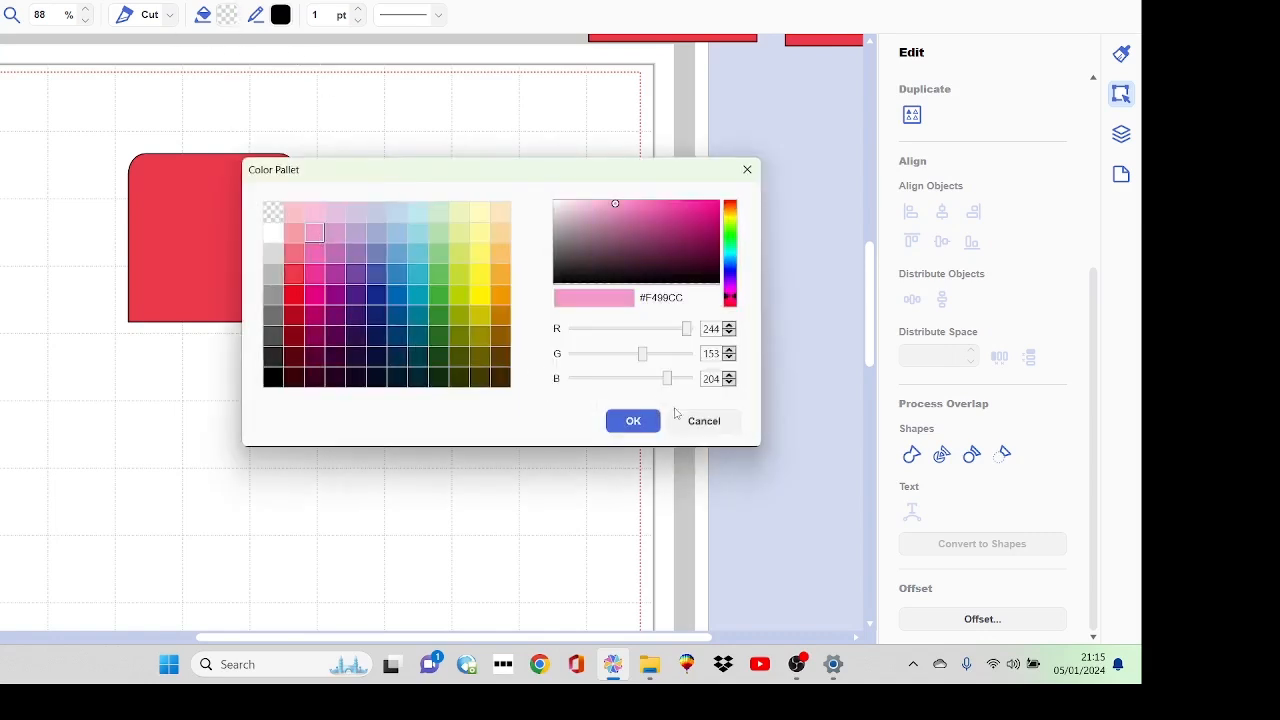
{"action": "left_click", "coordinate": [640, 421]}
{"action": "left_click", "coordinate": [607, 468]}
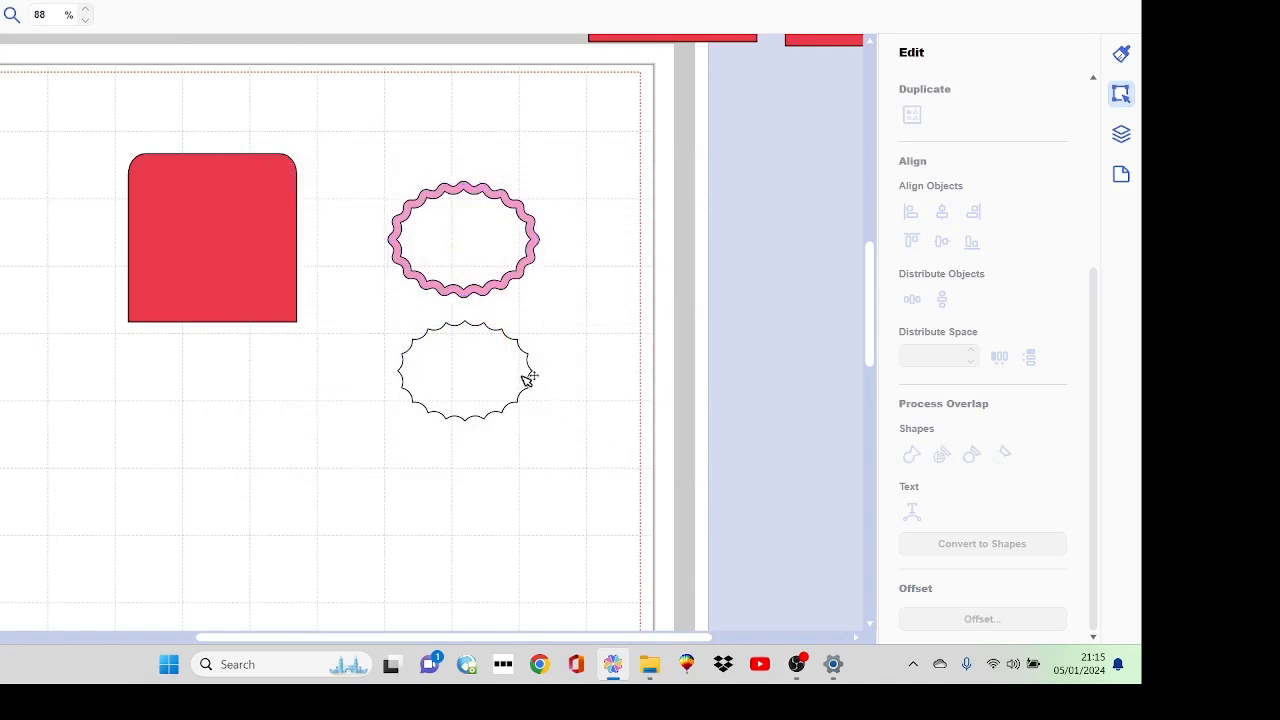
- Fill the inner scalloped oval with magenta and shift it slightly away from its place under the ring
{"action": "left_click", "coordinate": [486, 366]}
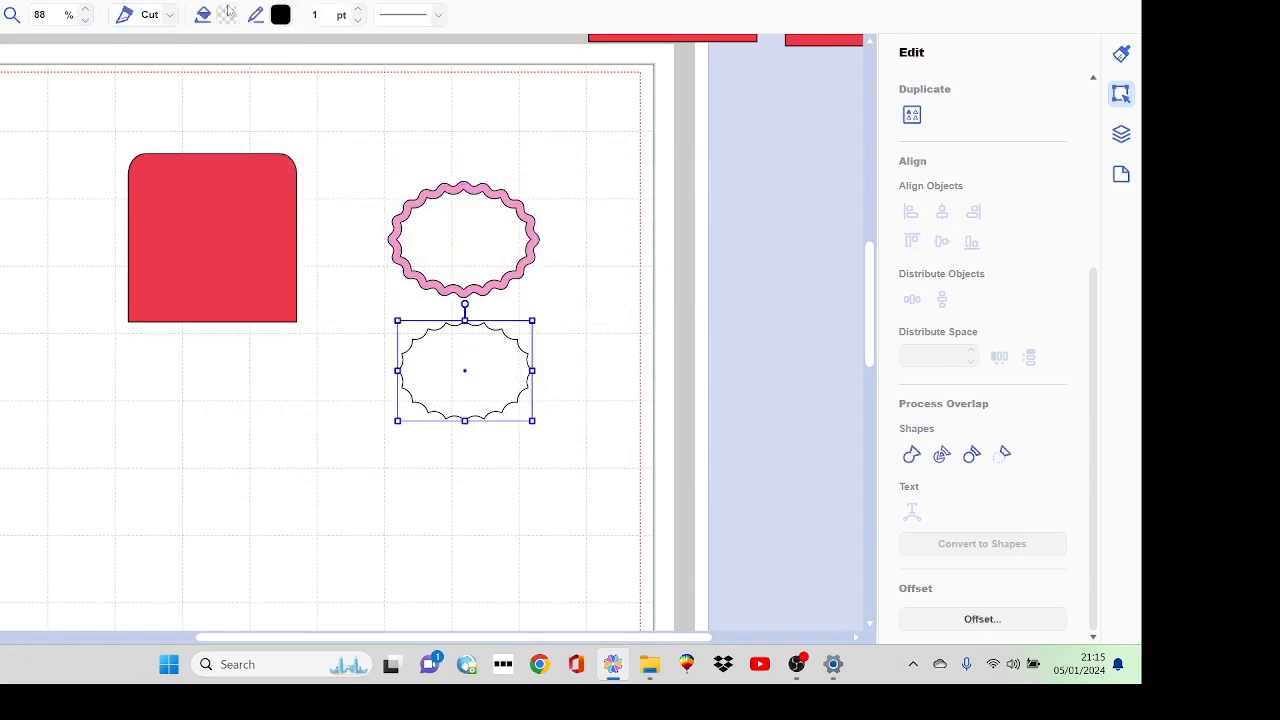
{"action": "left_click", "coordinate": [228, 18]}
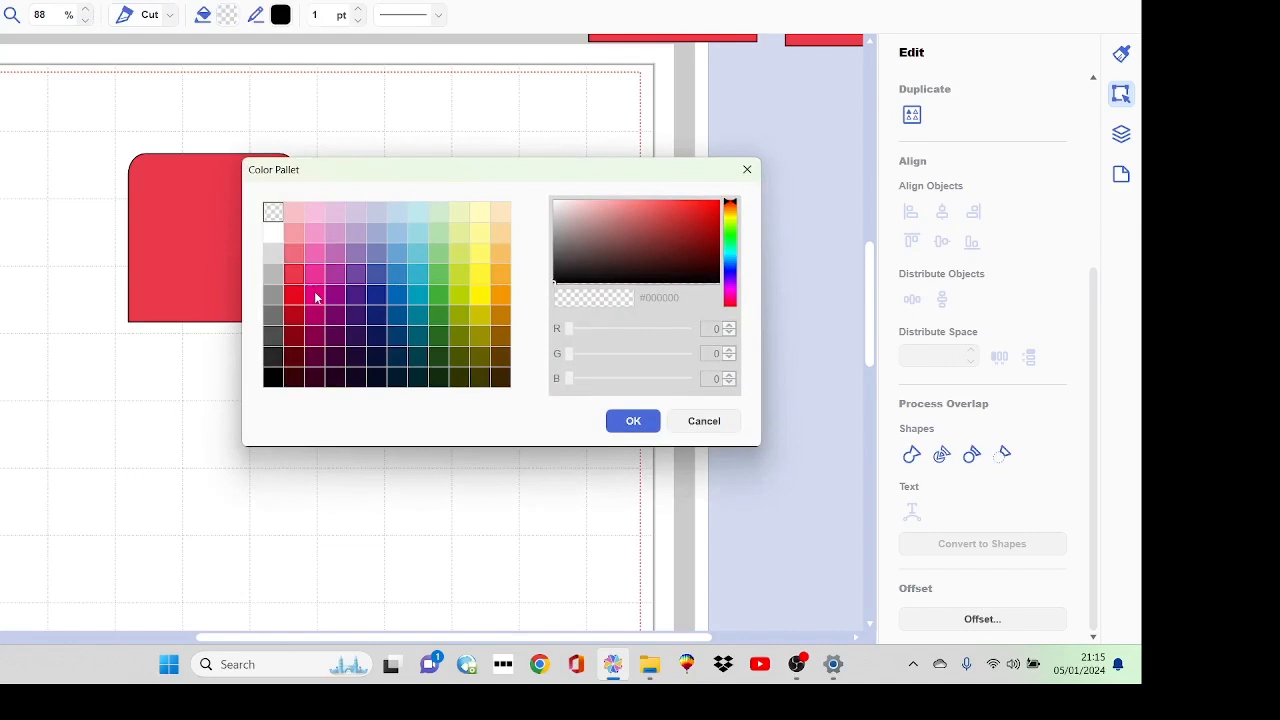
{"action": "left_click", "coordinate": [315, 294]}
{"action": "left_click", "coordinate": [645, 421]}
{"action": "mouse_move", "coordinate": [526, 370]}
{"action": "left_mouse_down"}
{"action": "mouse_move", "coordinate": [549, 247]}
{"action": "mouse_move", "coordinate": [511, 237]}
{"action": "mouse_move", "coordinate": [528, 244]}
{"action": "mouse_move", "coordinate": [521, 359]}
{"action": "mouse_move", "coordinate": [549, 318]}
{"action": "mouse_move", "coordinate": [549, 373]}
{"action": "left_mouse_up"}
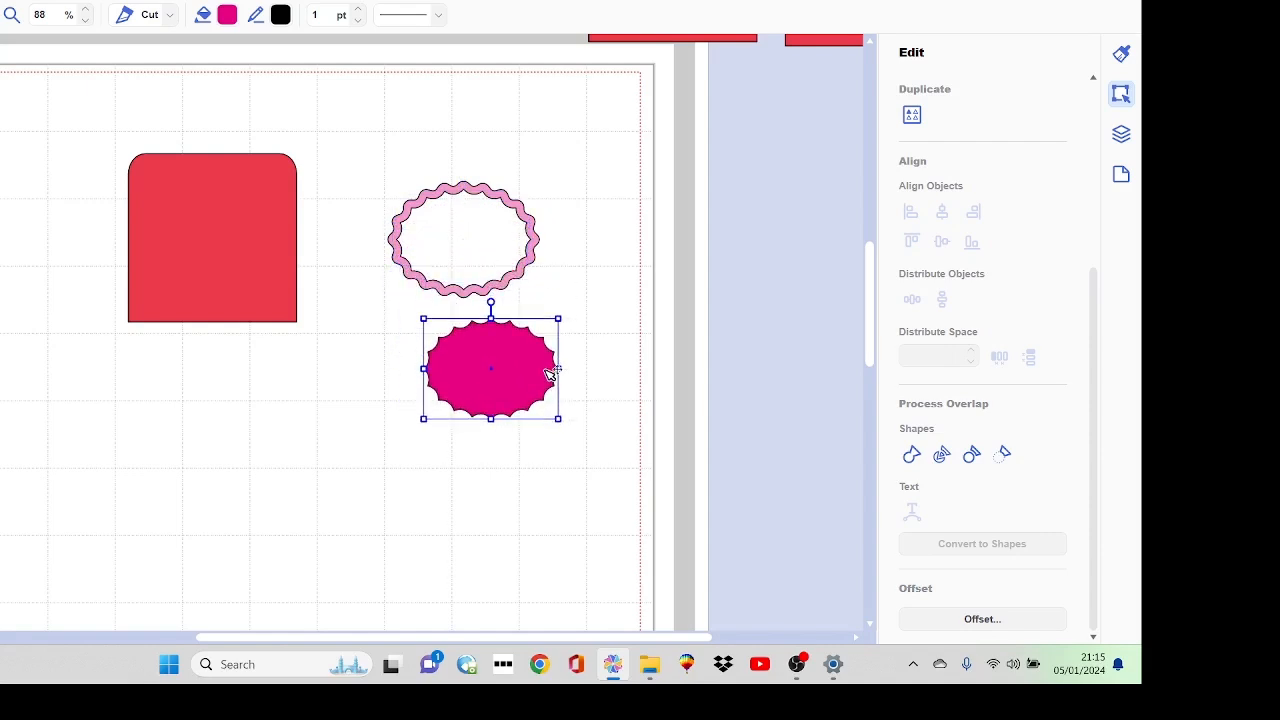
- Create a 0.12 inch outward offset with round corners around the magenta oval, and move the offset outline over the pink ring
{"action": "left_click", "coordinate": [994, 619]}
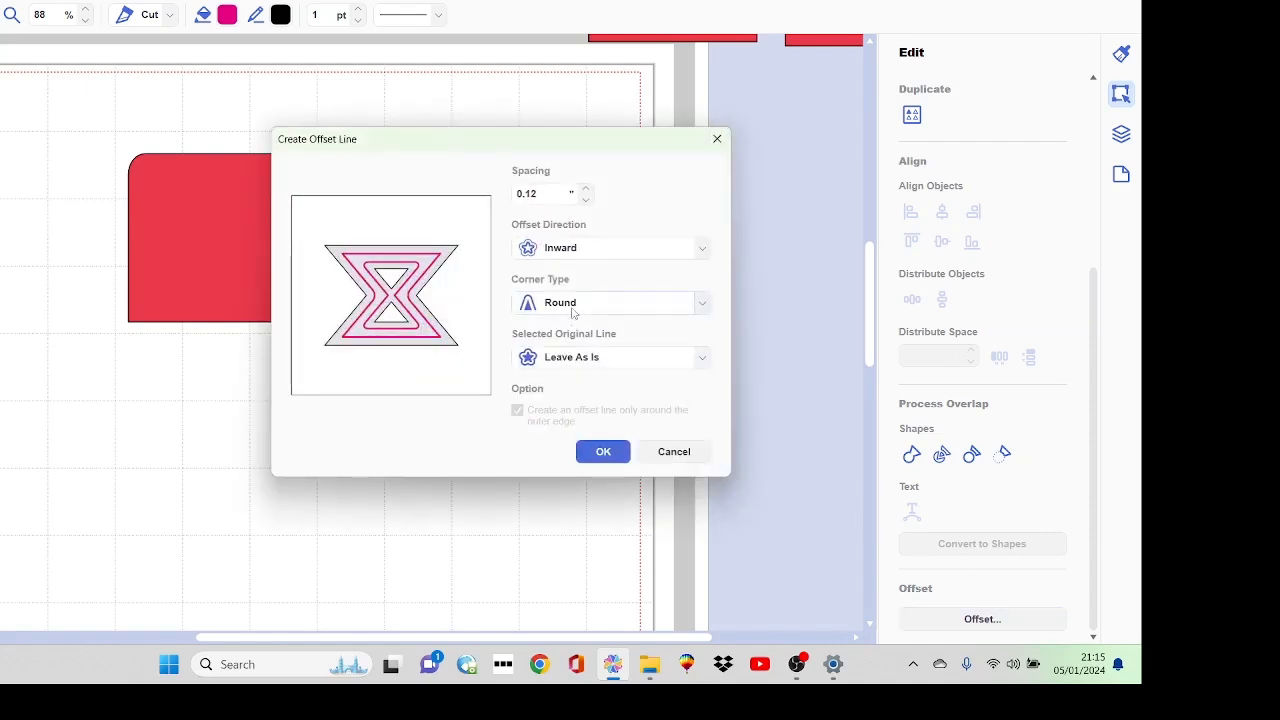
{"action": "left_click", "coordinate": [703, 254]}
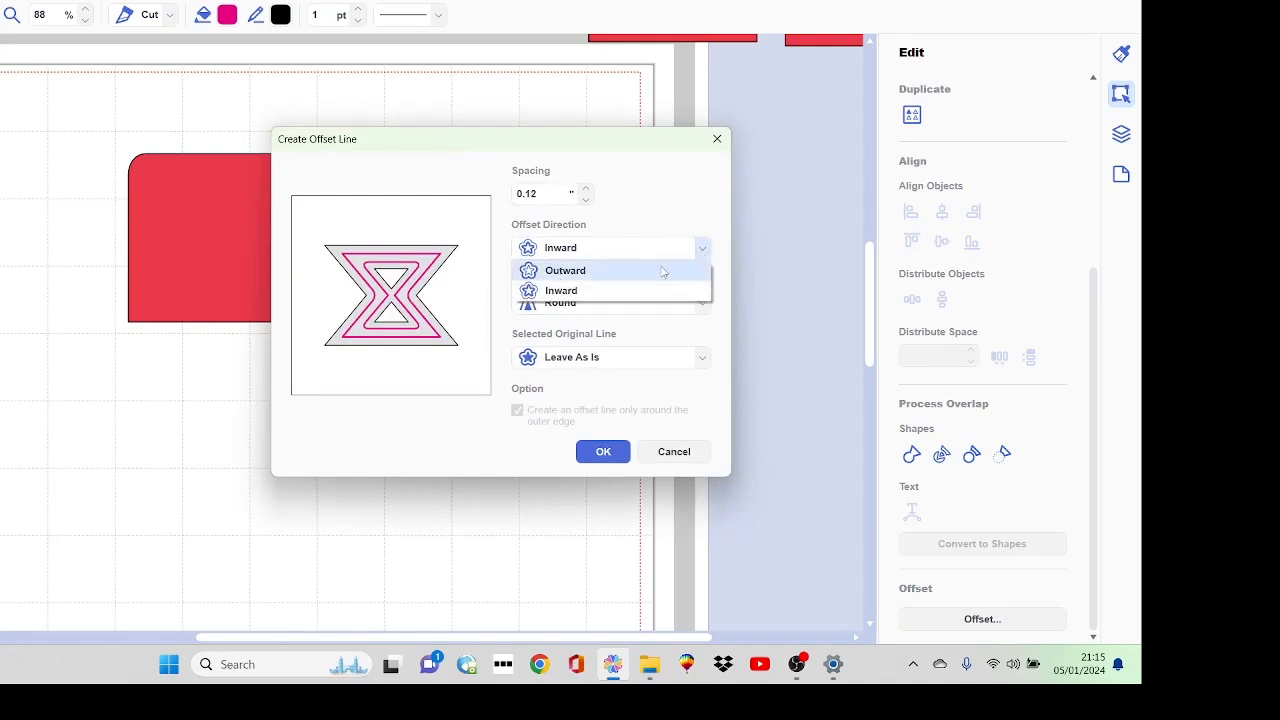
{"action": "left_click", "coordinate": [662, 272]}
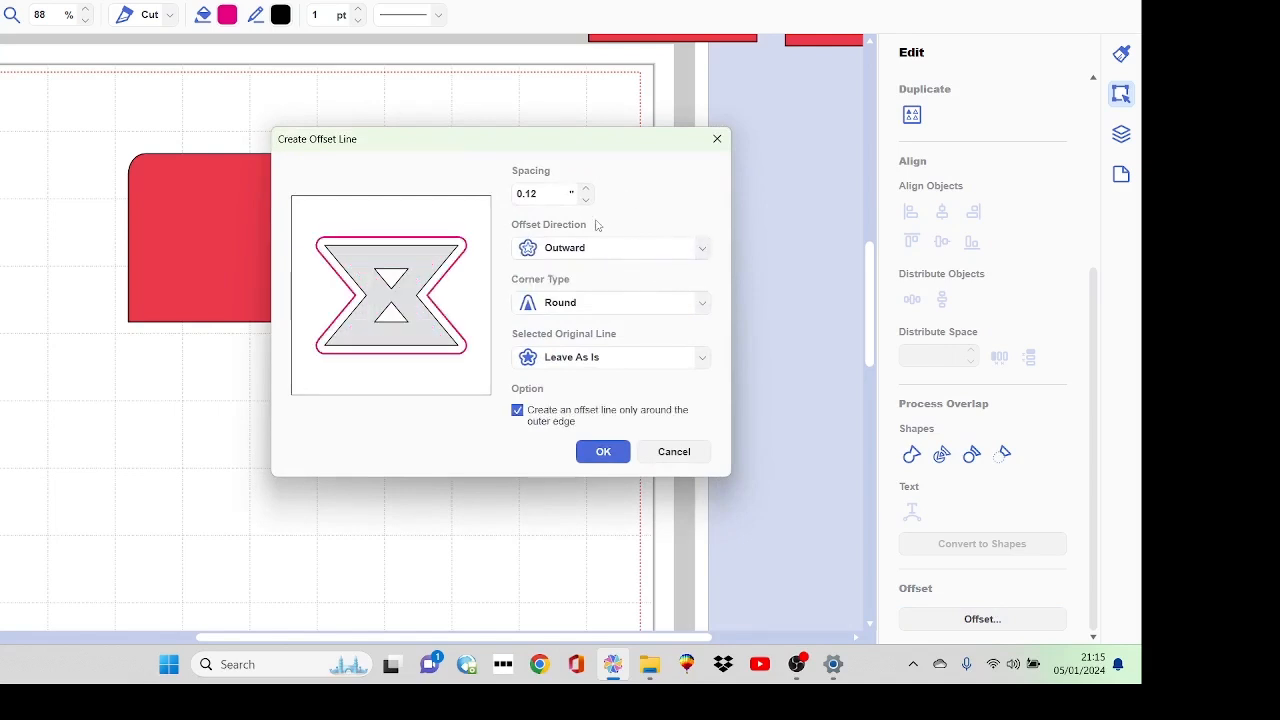
{"action": "left_click", "coordinate": [606, 455]}
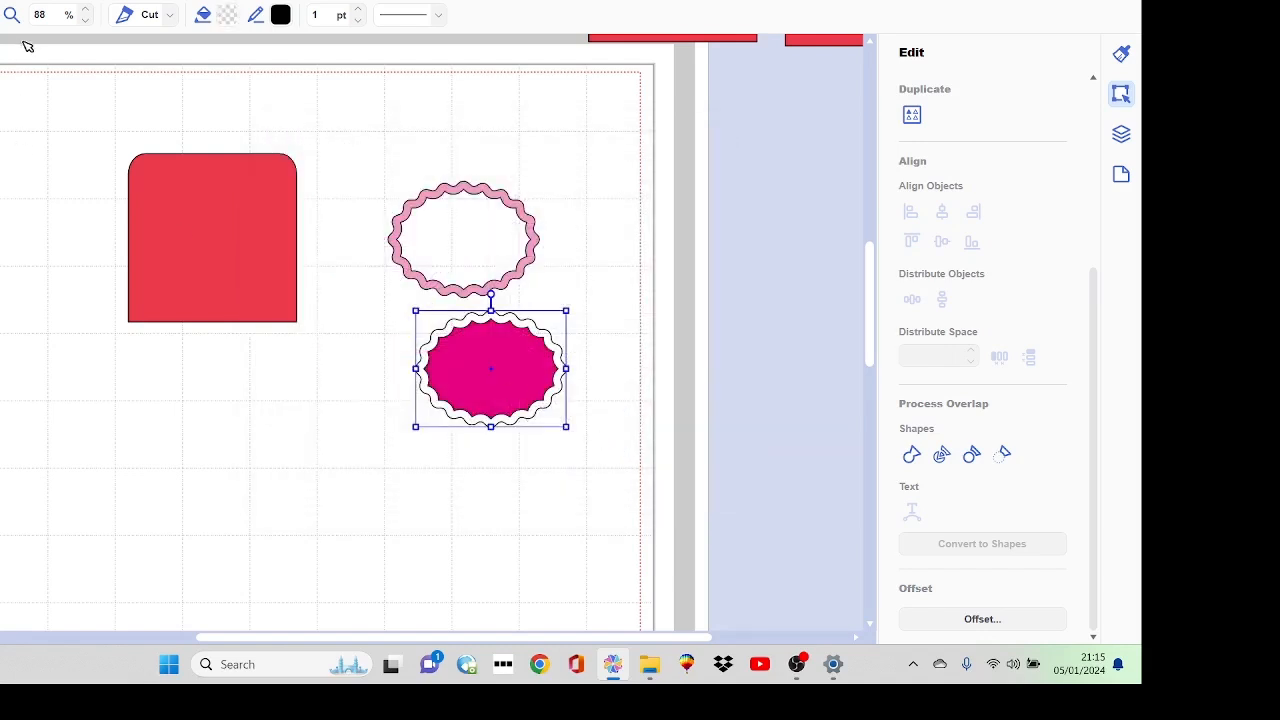
{"action": "left_click", "coordinate": [12, 14]}
{"action": "left_click_drag", "start_coordinate": [369, 180], "coordinate": [616, 431]}
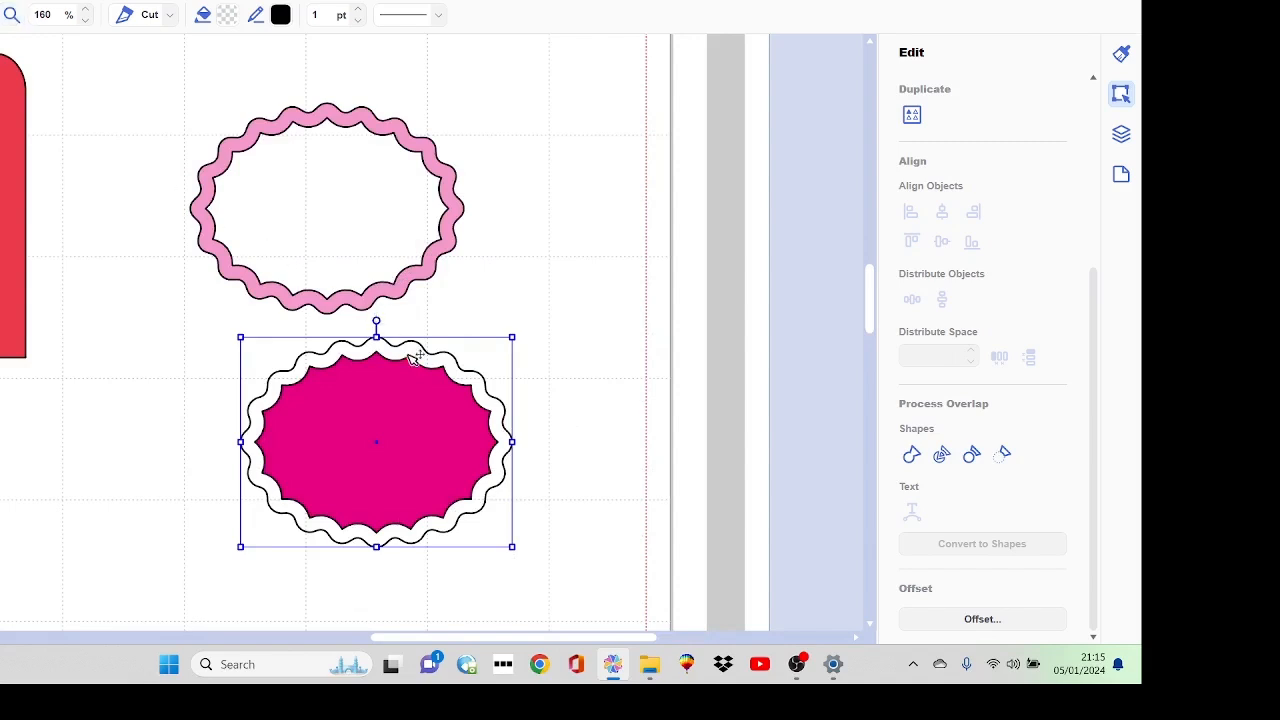
{"action": "mouse_move", "coordinate": [424, 352]}
{"action": "left_mouse_down"}
{"action": "mouse_move", "coordinate": [388, 122]}
{"action": "mouse_move", "coordinate": [376, 119]}
{"action": "left_mouse_up"}
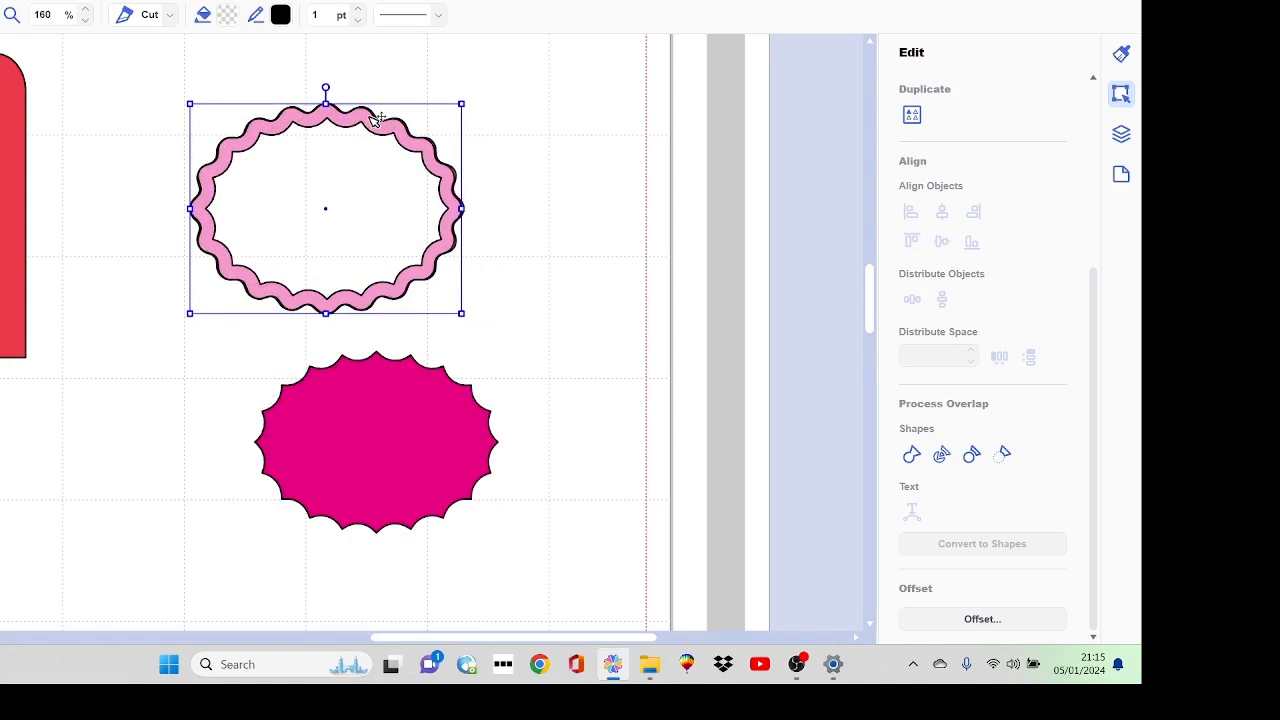
- Fill the offset oval with the same red as the panel and send it to the back, behind the pink ring
{"action": "left_click", "coordinate": [228, 15]}
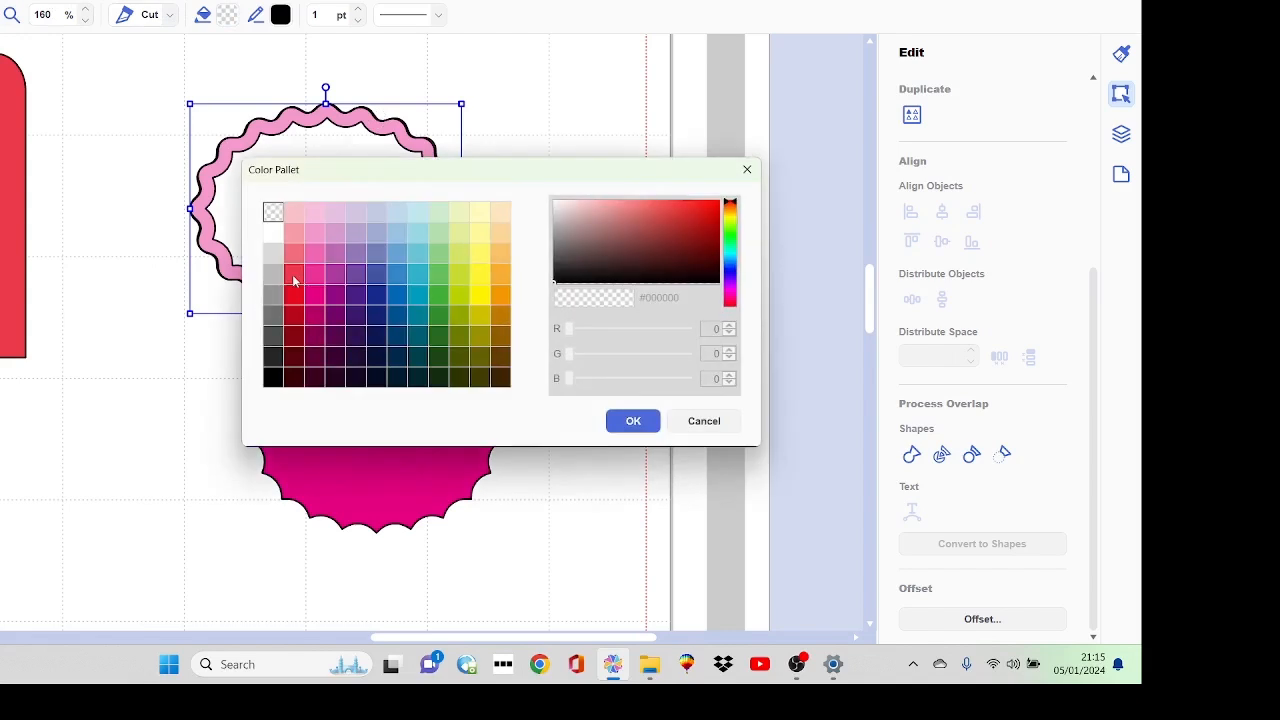
{"action": "left_click", "coordinate": [299, 281]}
{"action": "left_click", "coordinate": [628, 421]}
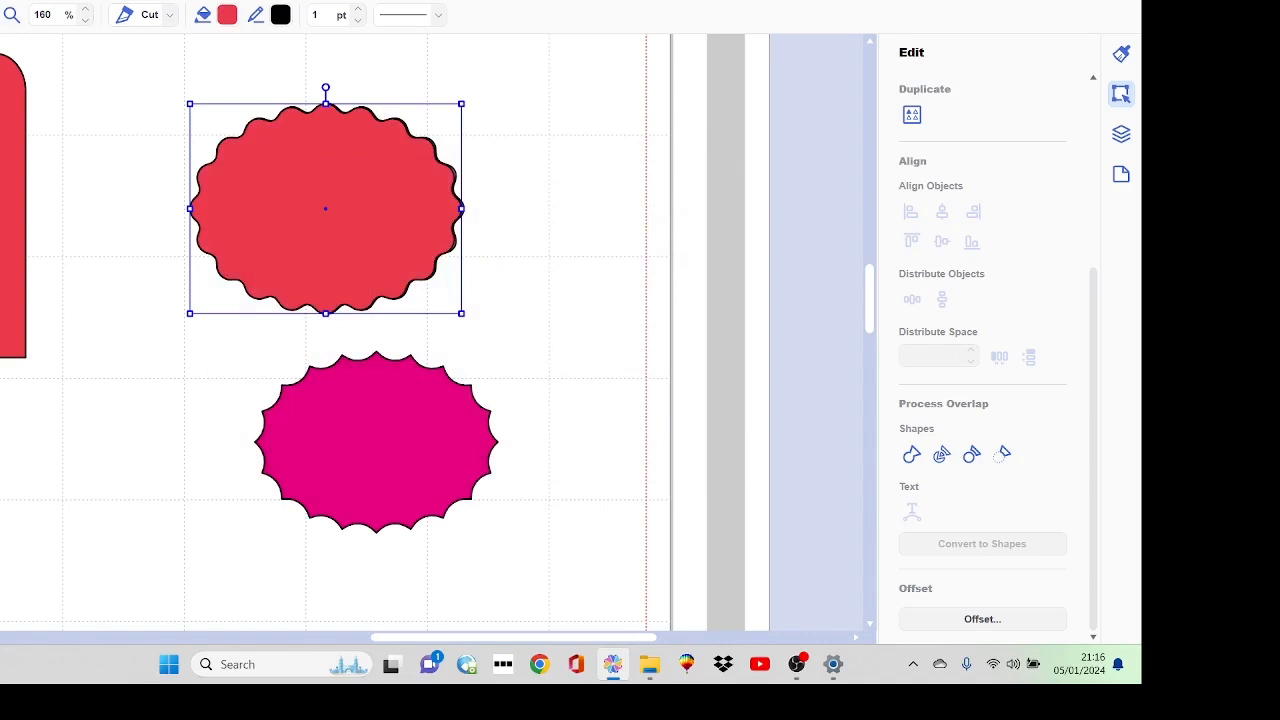
{"action": "left_click", "coordinate": [2, 2]}
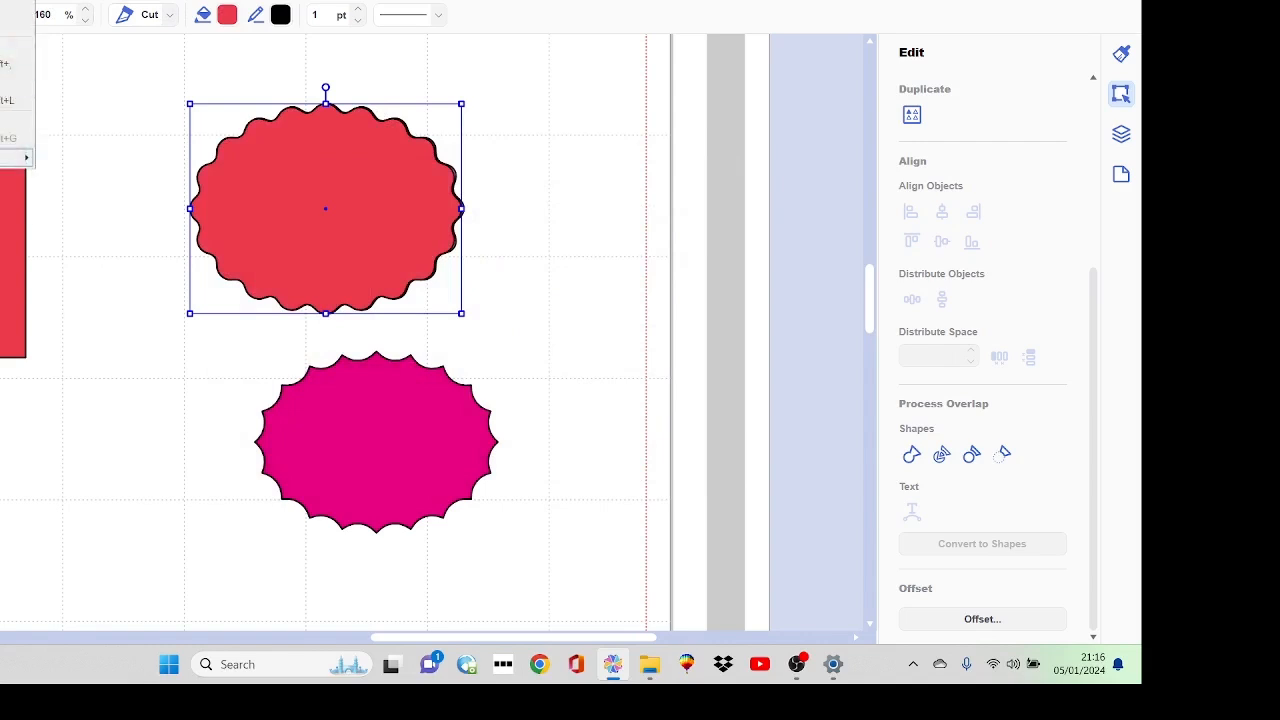
{"action": "mouse_move", "coordinate": [9, 160]}
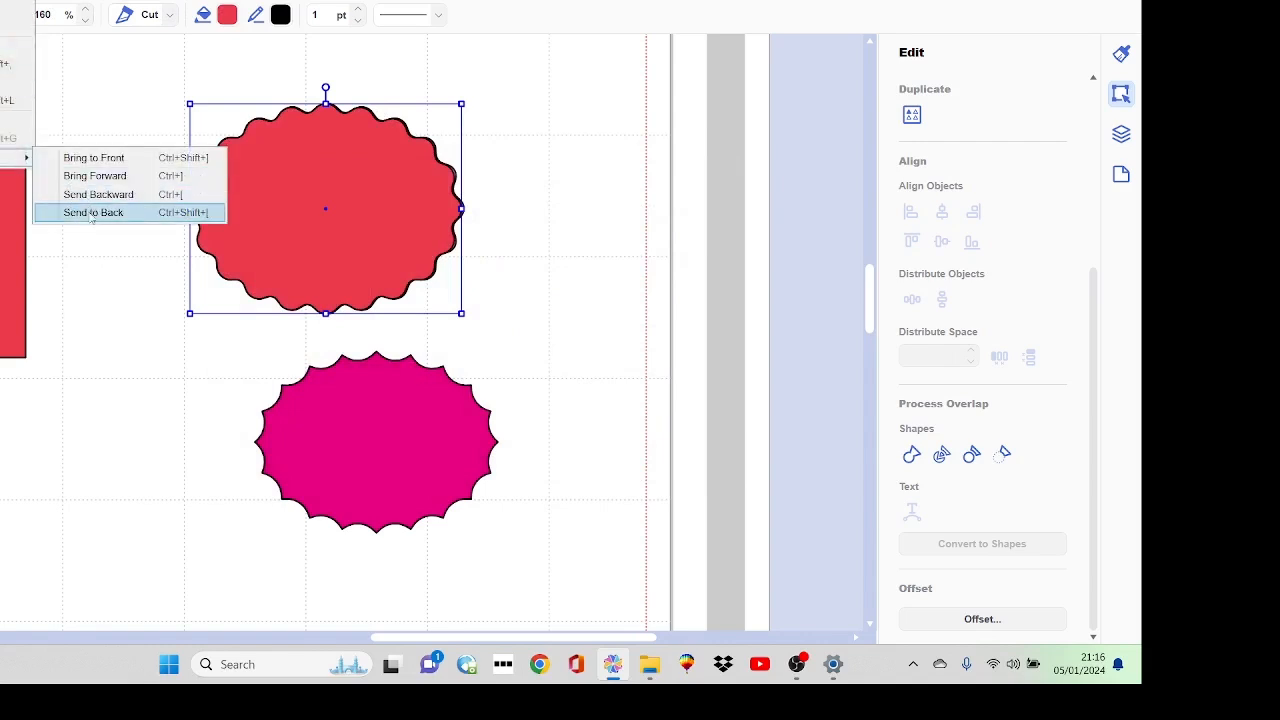
{"action": "left_click", "coordinate": [92, 213]}
{"action": "left_click", "coordinate": [555, 276]}
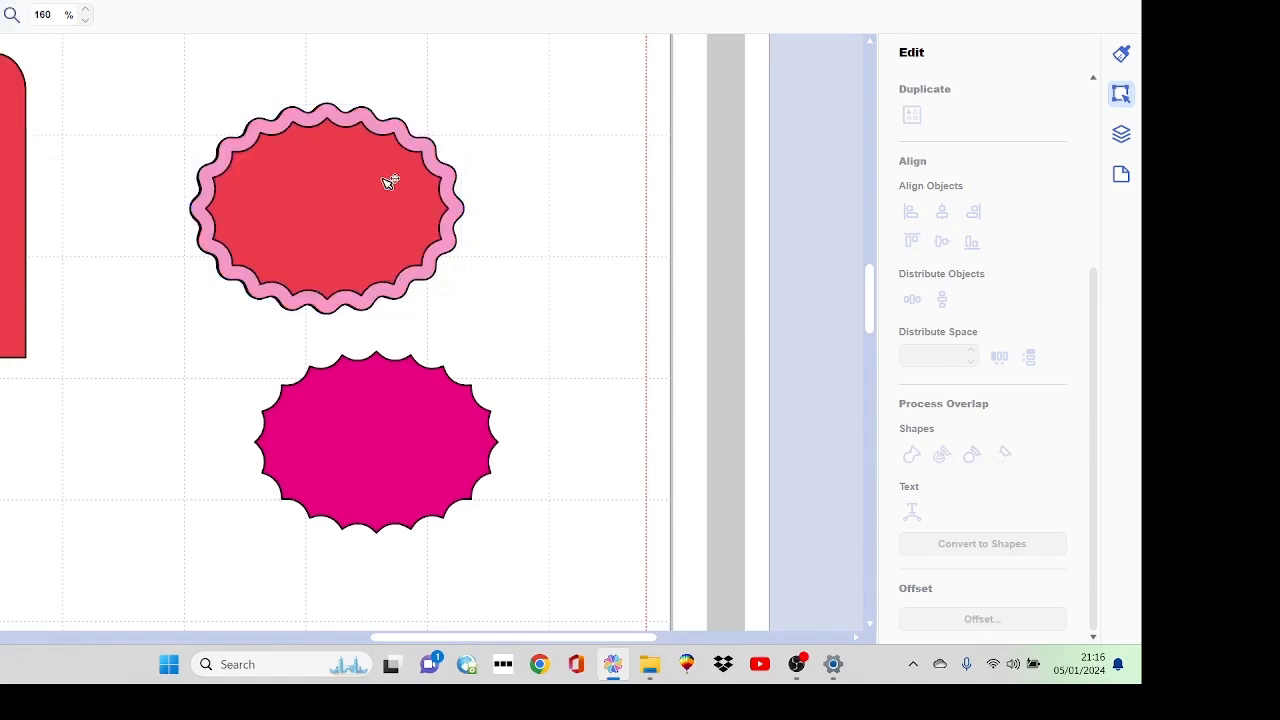
- Delete the leftover magenta scalloped oval
{"action": "left_click", "coordinate": [477, 463]}
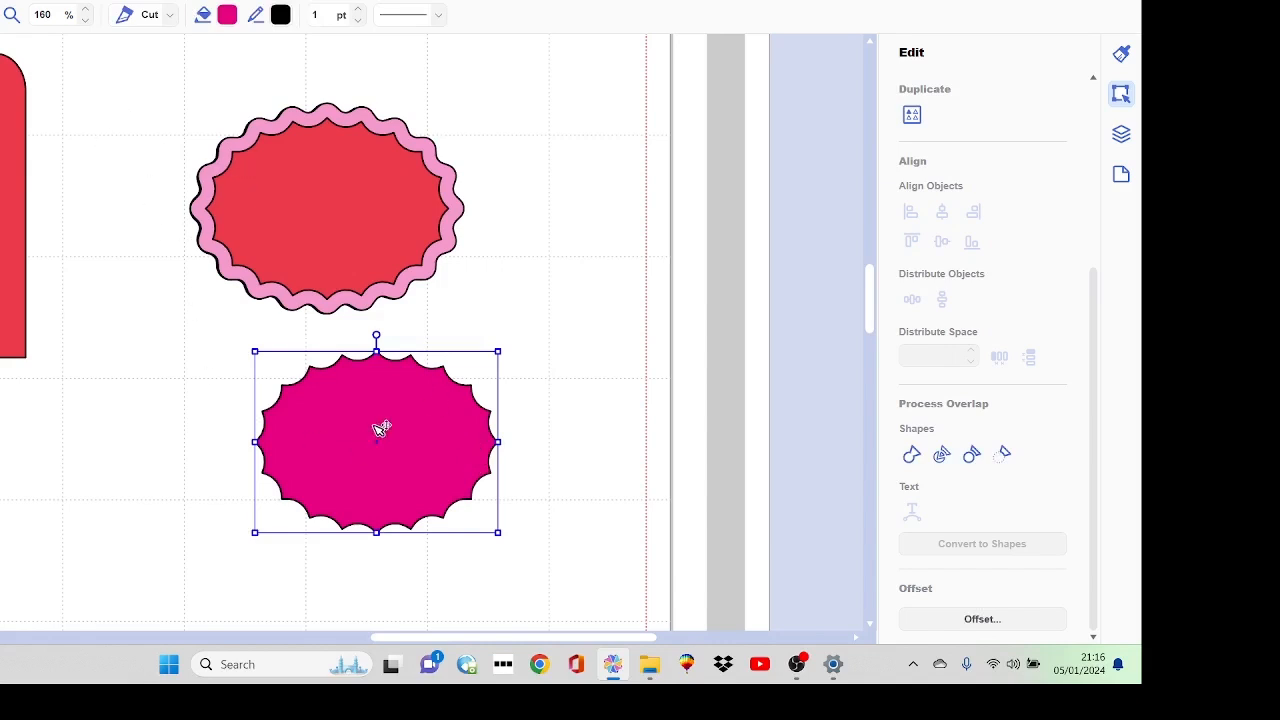
{"action": "left_click_drag", "start_coordinate": [382, 428], "coordinate": [715, 213]}
{"action": "key", "text": "Delete"}
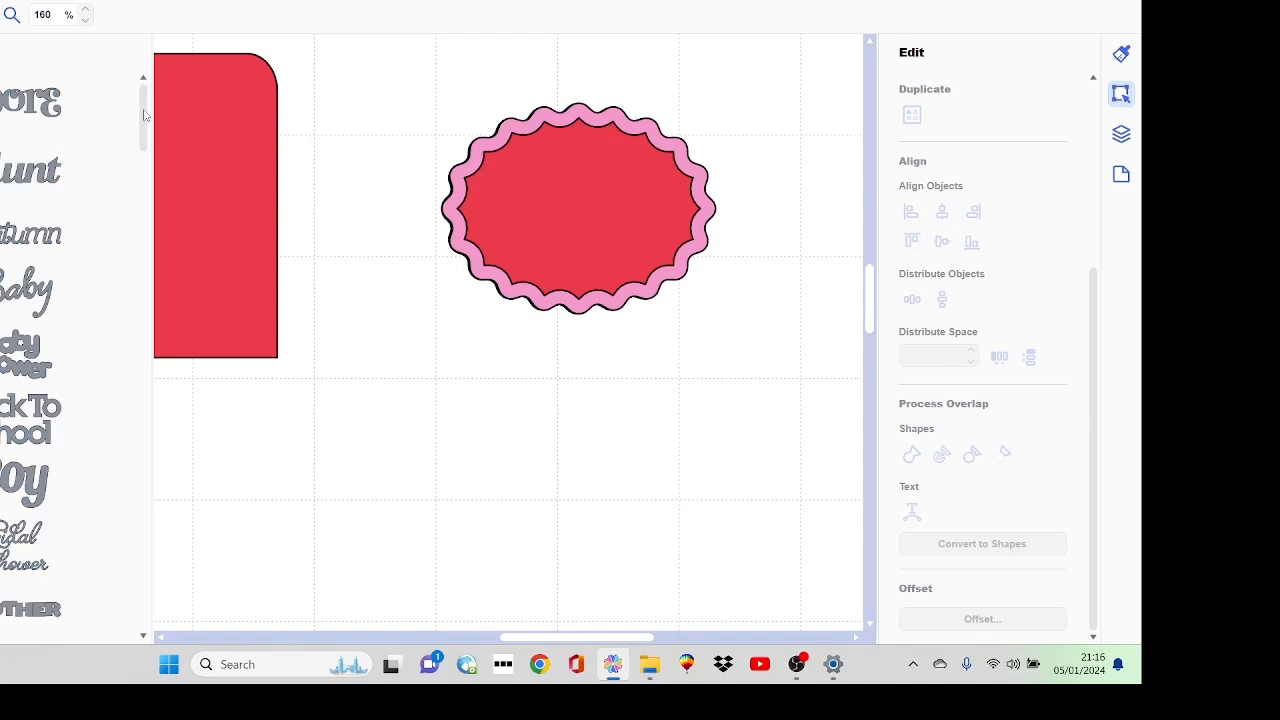
- Add the "True Love" word shape from the library to the mat and scale it down below the red panel
{"action": "left_click_drag", "start_coordinate": [144, 115], "coordinate": [181, 584]}
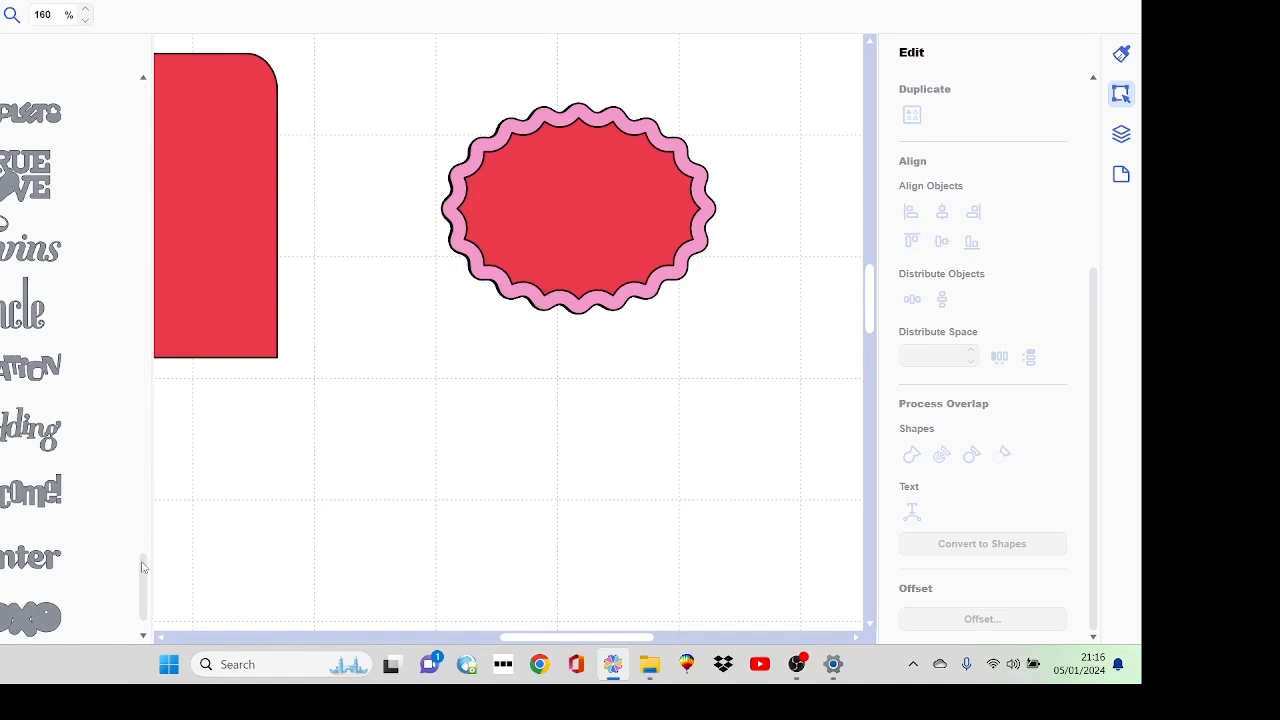
{"action": "scroll", "coordinate": [69, 360], "scroll_direction": "up", "scroll_amount": 7}
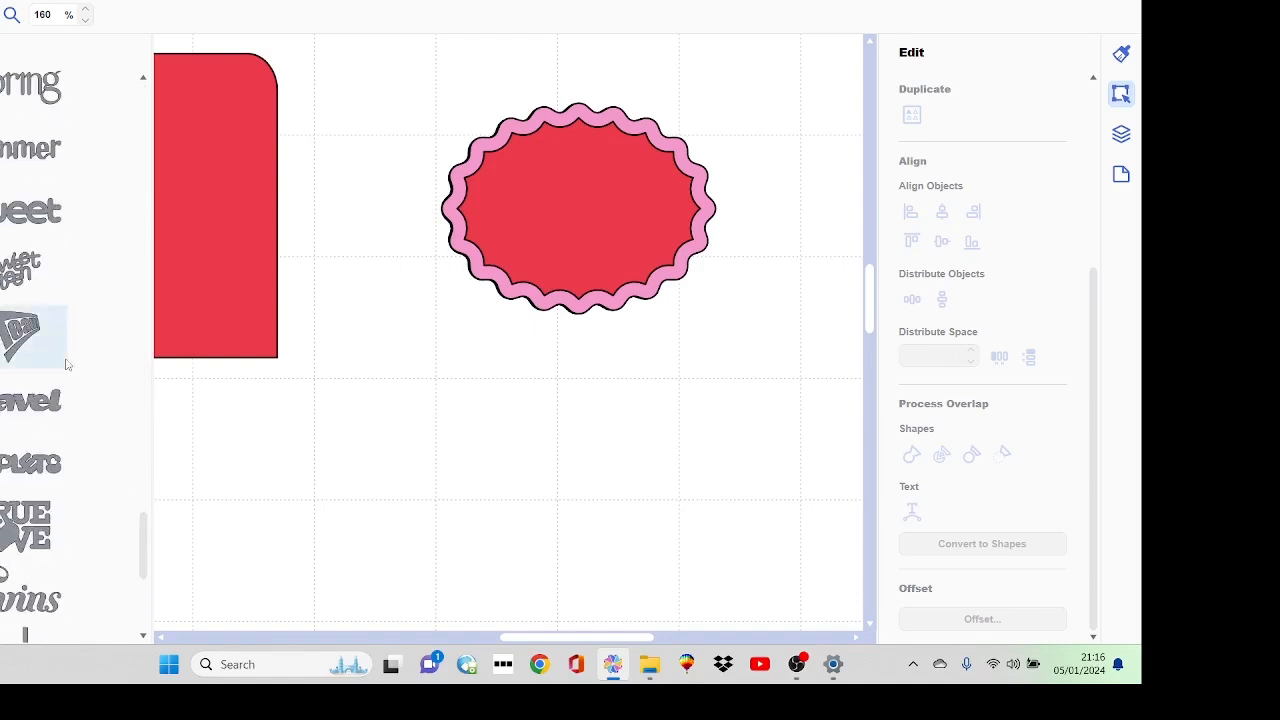
{"action": "left_click_drag", "start_coordinate": [32, 520], "coordinate": [357, 425]}
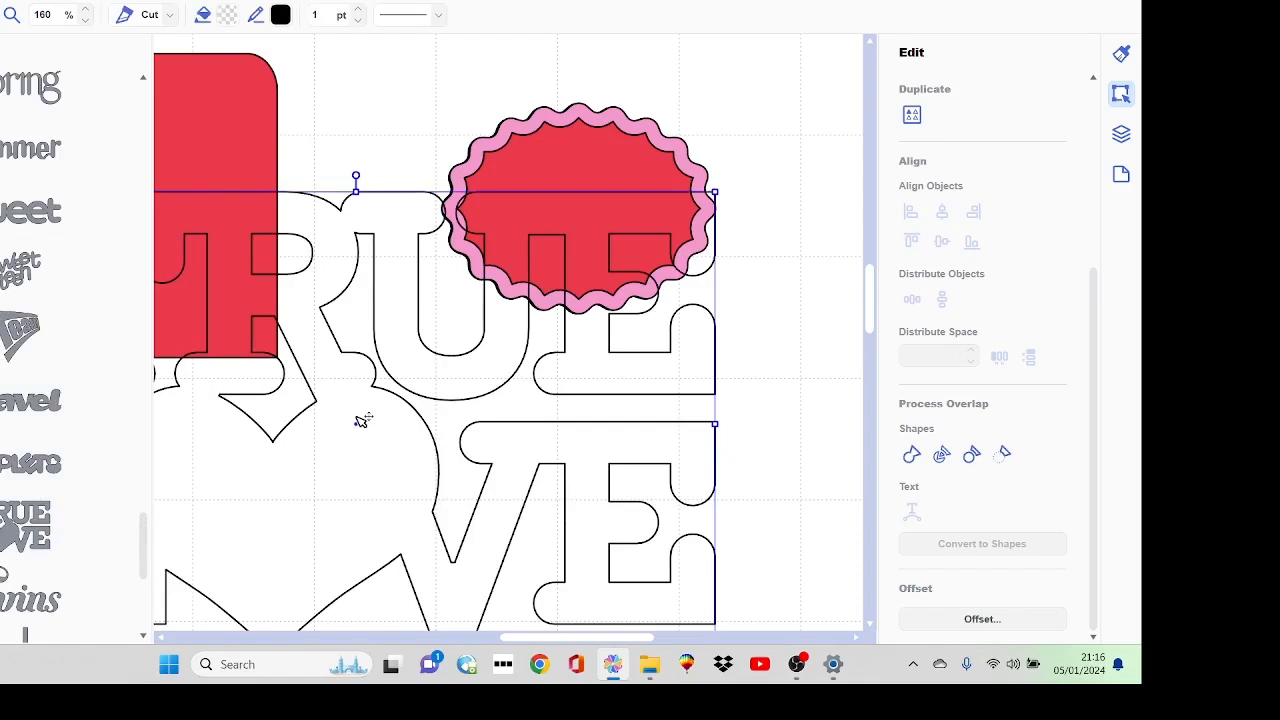
{"action": "left_click_drag", "start_coordinate": [715, 191], "coordinate": [256, 488]}
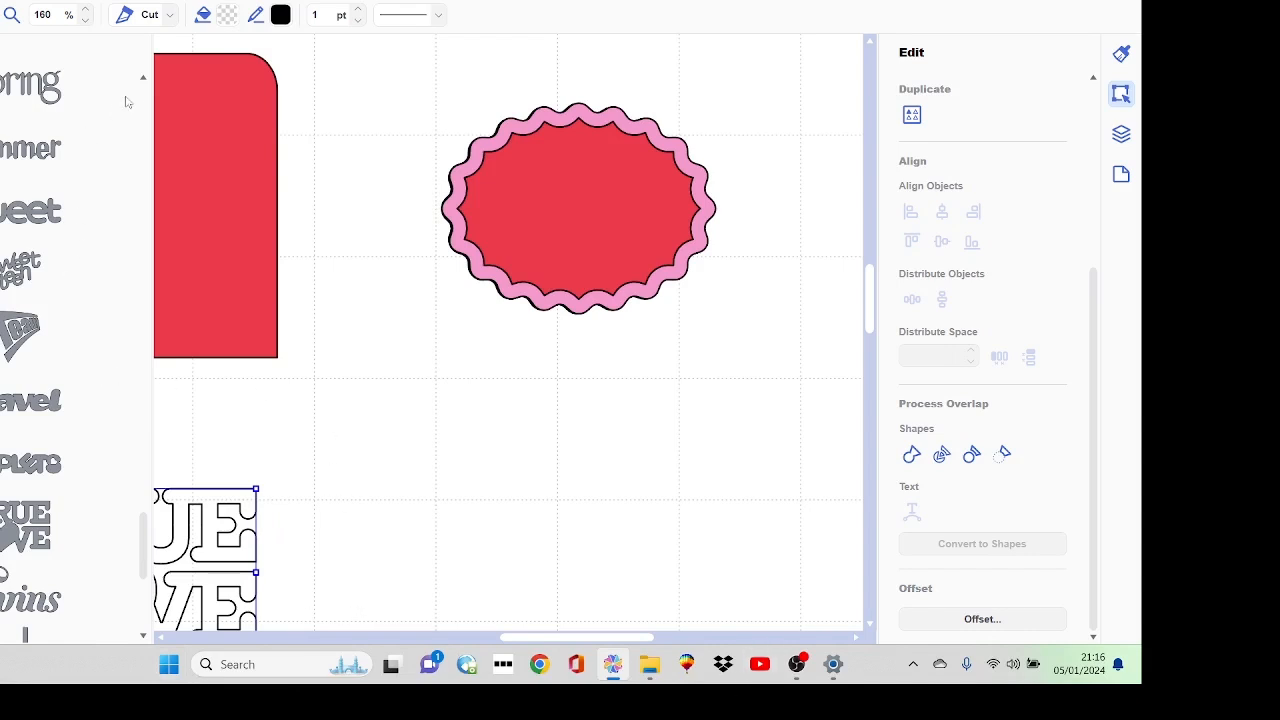
- Add the "I ♥ U", heart-shaped "Love You" and "Love" word shapes from the library to the mat
{"action": "scroll", "coordinate": [145, 88], "scroll_direction": "up", "scroll_amount": 10}
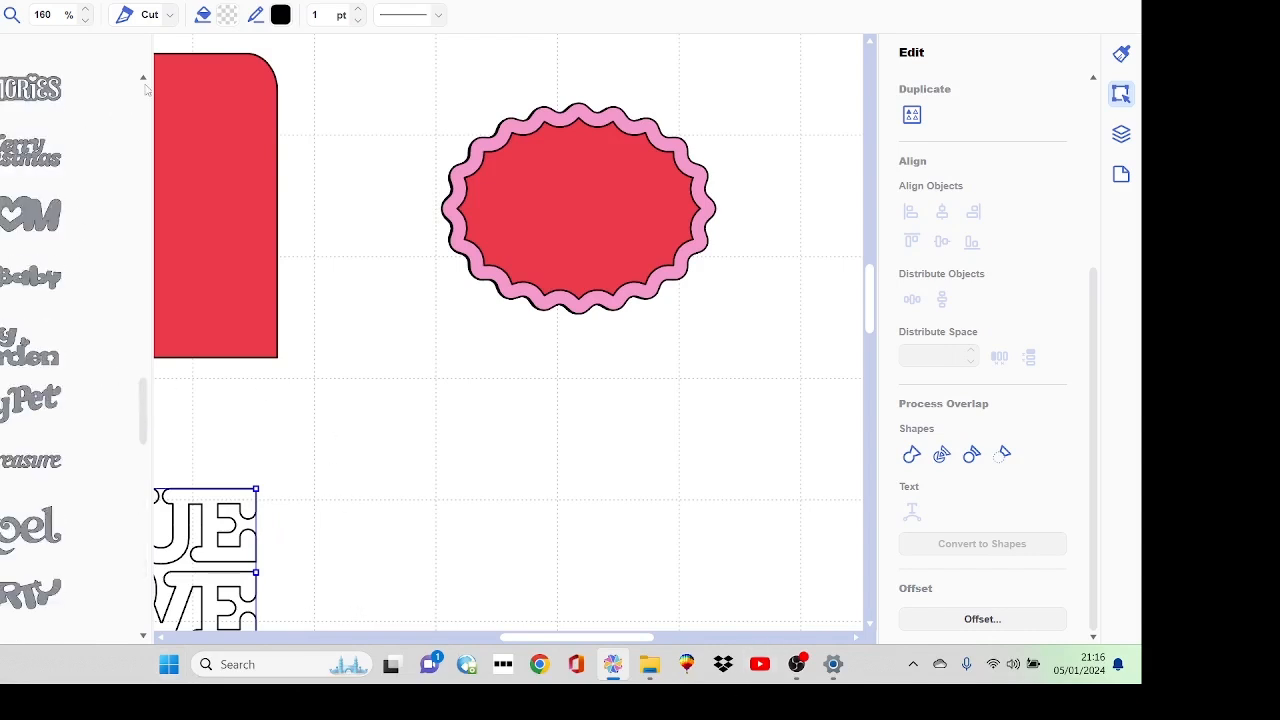
{"action": "scroll", "coordinate": [145, 88], "scroll_direction": "up", "scroll_amount": 5}
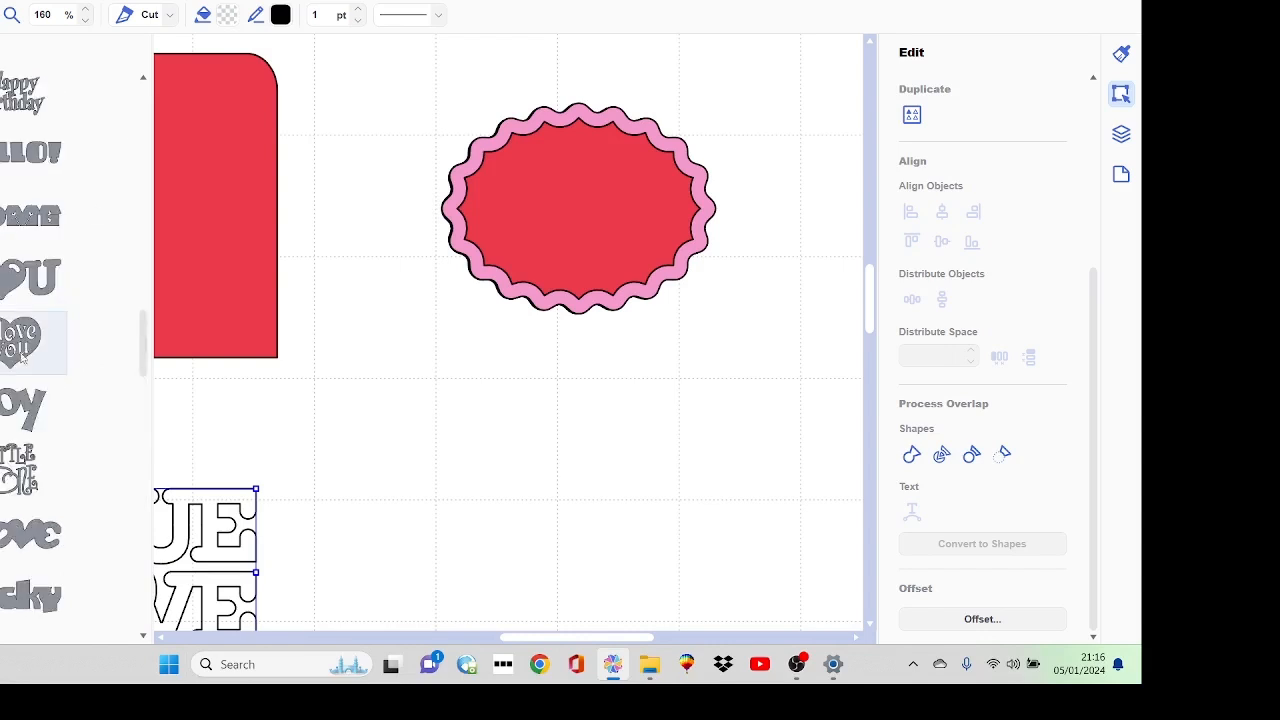
{"action": "left_click_drag", "start_coordinate": [30, 280], "coordinate": [477, 445]}
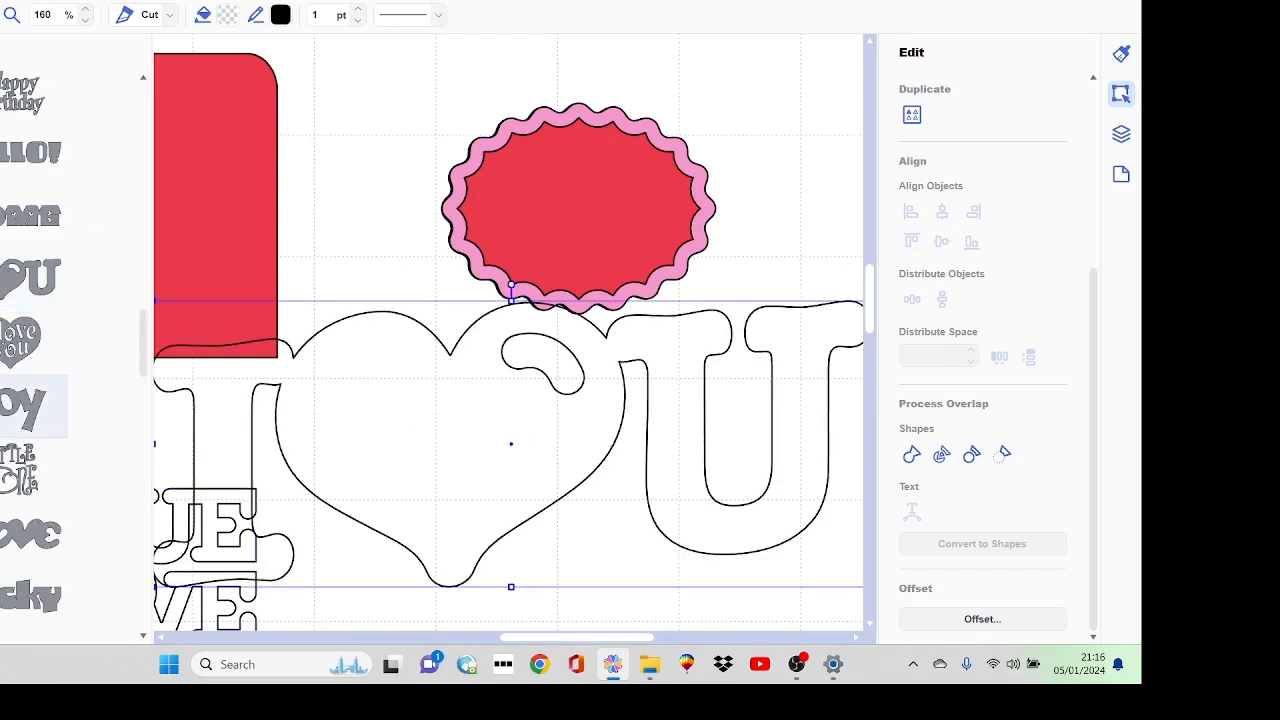
{"action": "left_click_drag", "start_coordinate": [450, 203], "coordinate": [449, 202]}
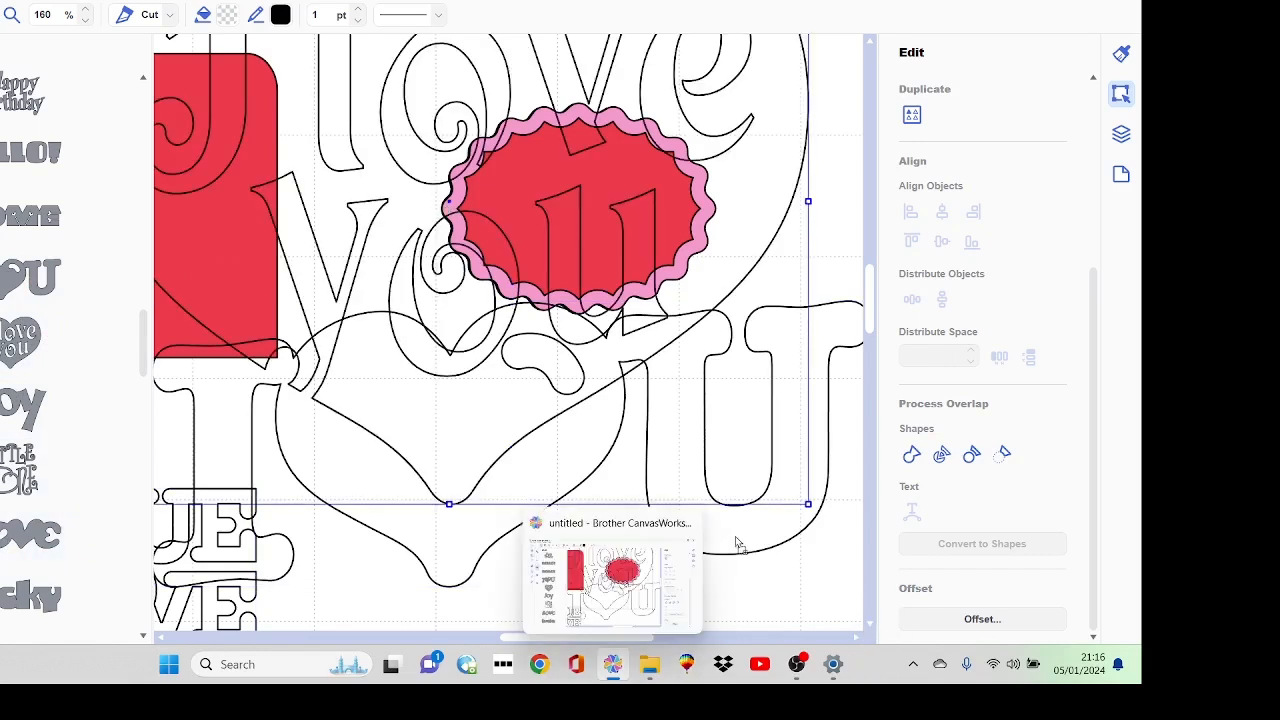
{"action": "key", "text": "ctrl+v"}
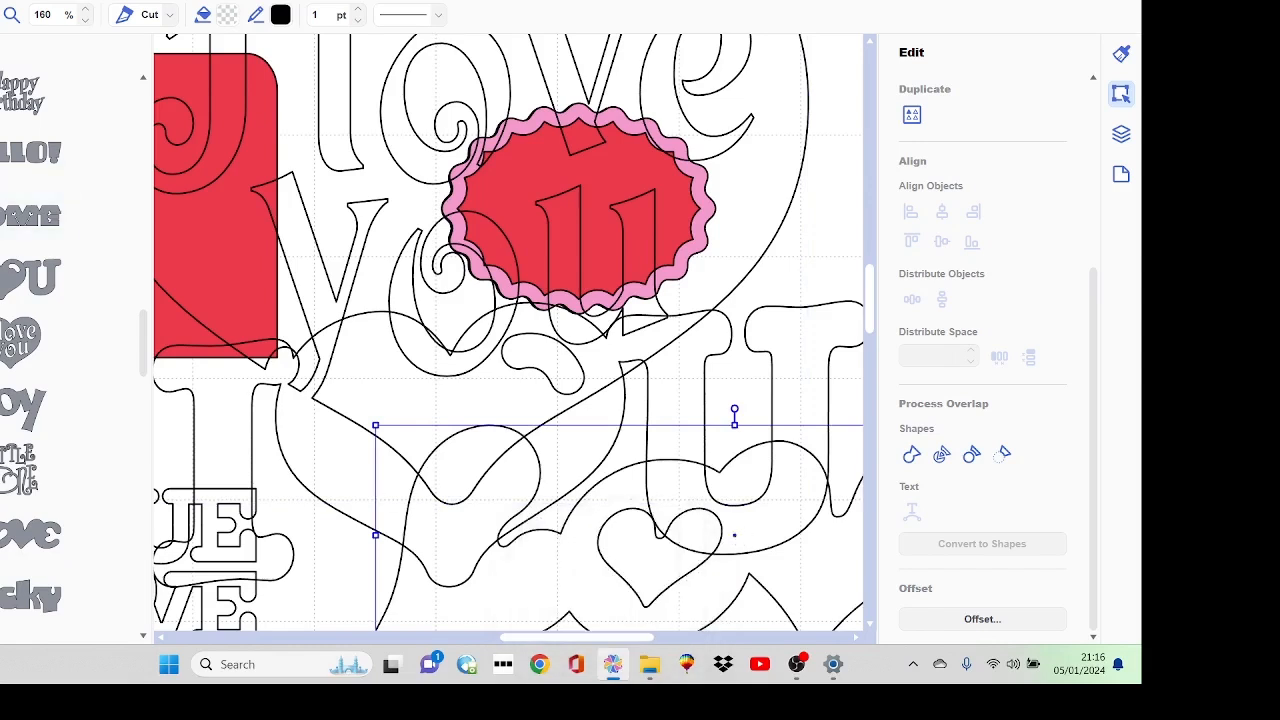
- Move the large heart-shaped "I love you" word shape off the mat and delete it
{"action": "left_click", "coordinate": [86, 20]}
{"action": "left_click", "coordinate": [86, 20]}
{"action": "left_click", "coordinate": [86, 20]}
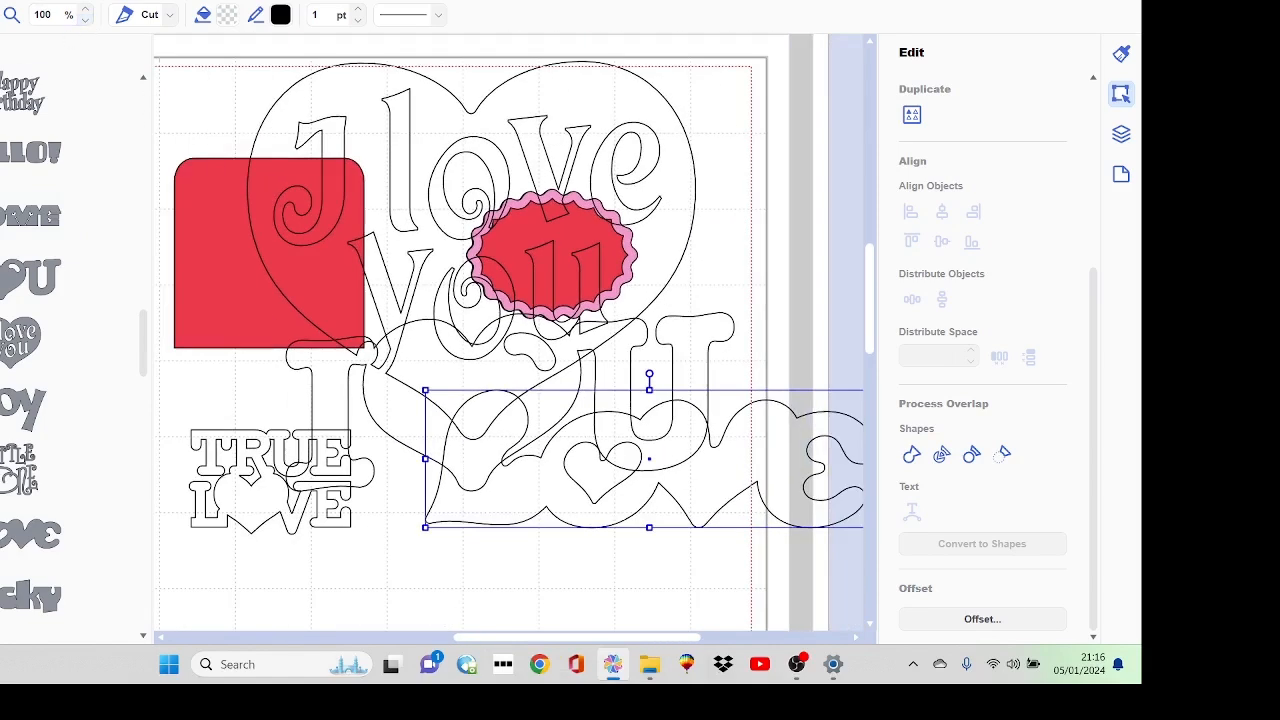
{"action": "scroll", "coordinate": [271, 243], "scroll_direction": "right", "scroll_amount": 5}
{"action": "left_click_drag", "start_coordinate": [322, 71], "coordinate": [731, 186]}
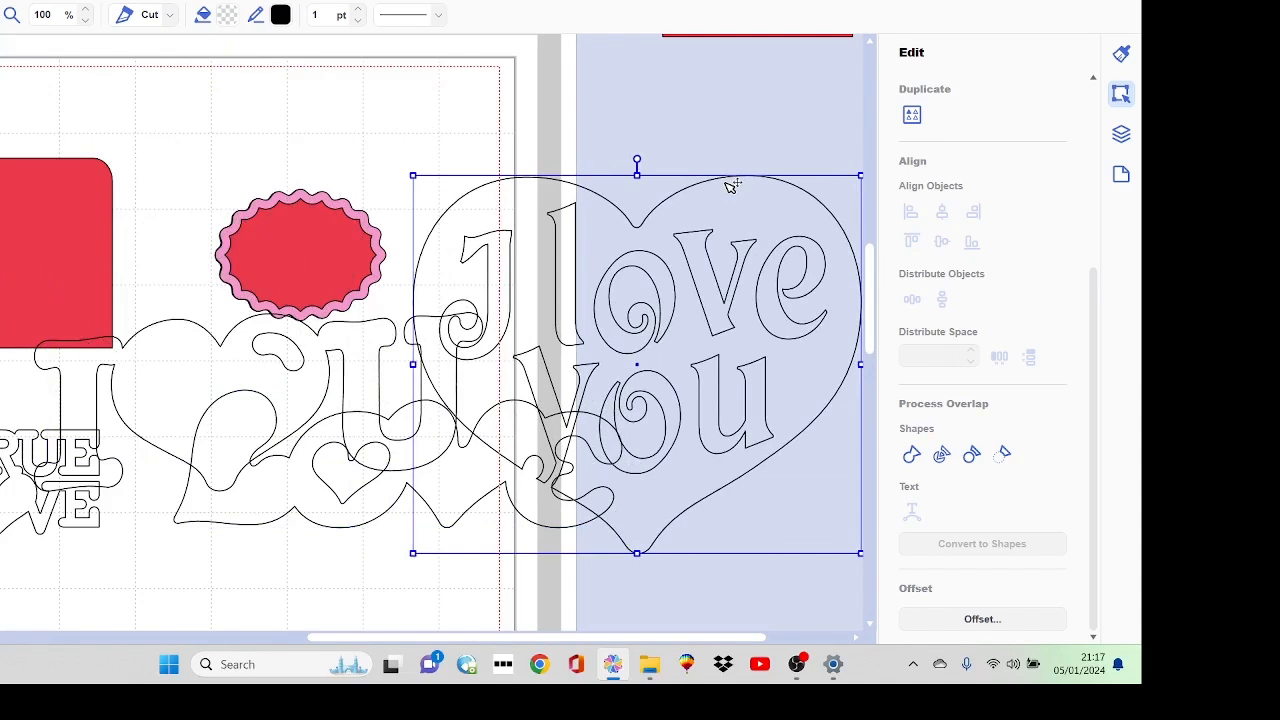
{"action": "key", "text": "Delete"}
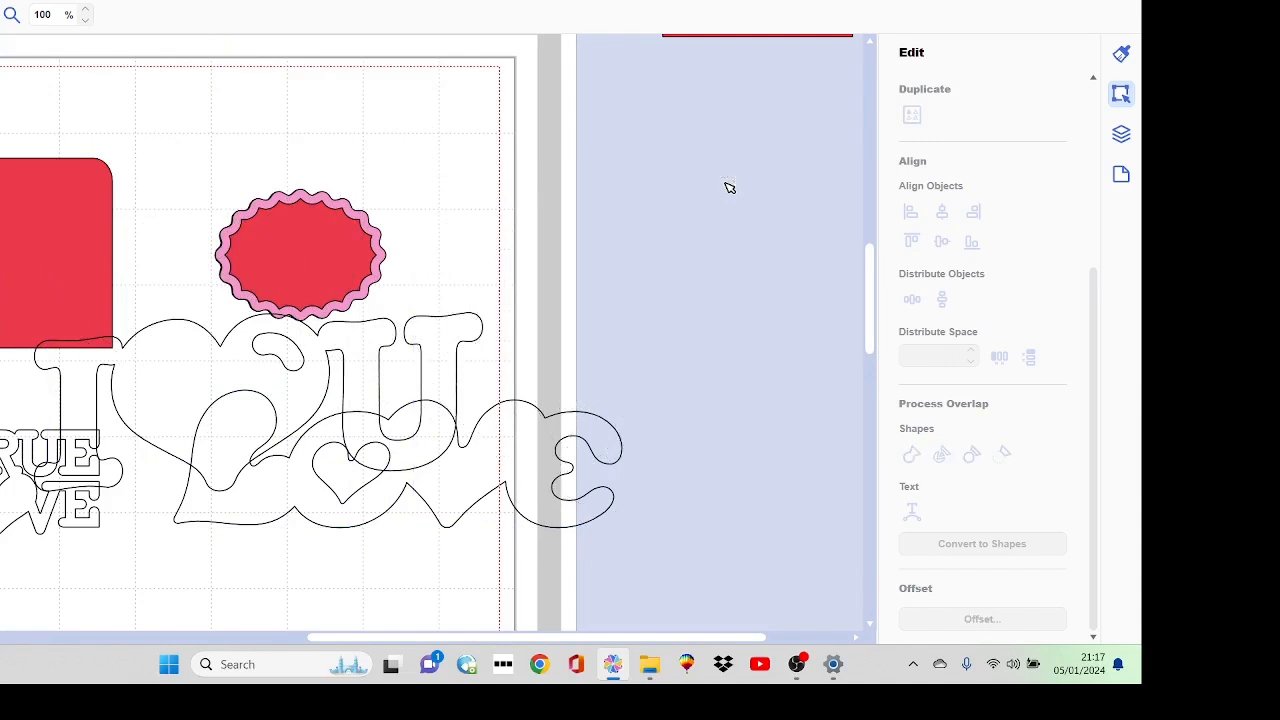
- Scale down the "I ♥ U" word shape, place it in the middle of the red scalloped oval and set its line type to Draw
{"action": "left_click", "coordinate": [288, 332]}
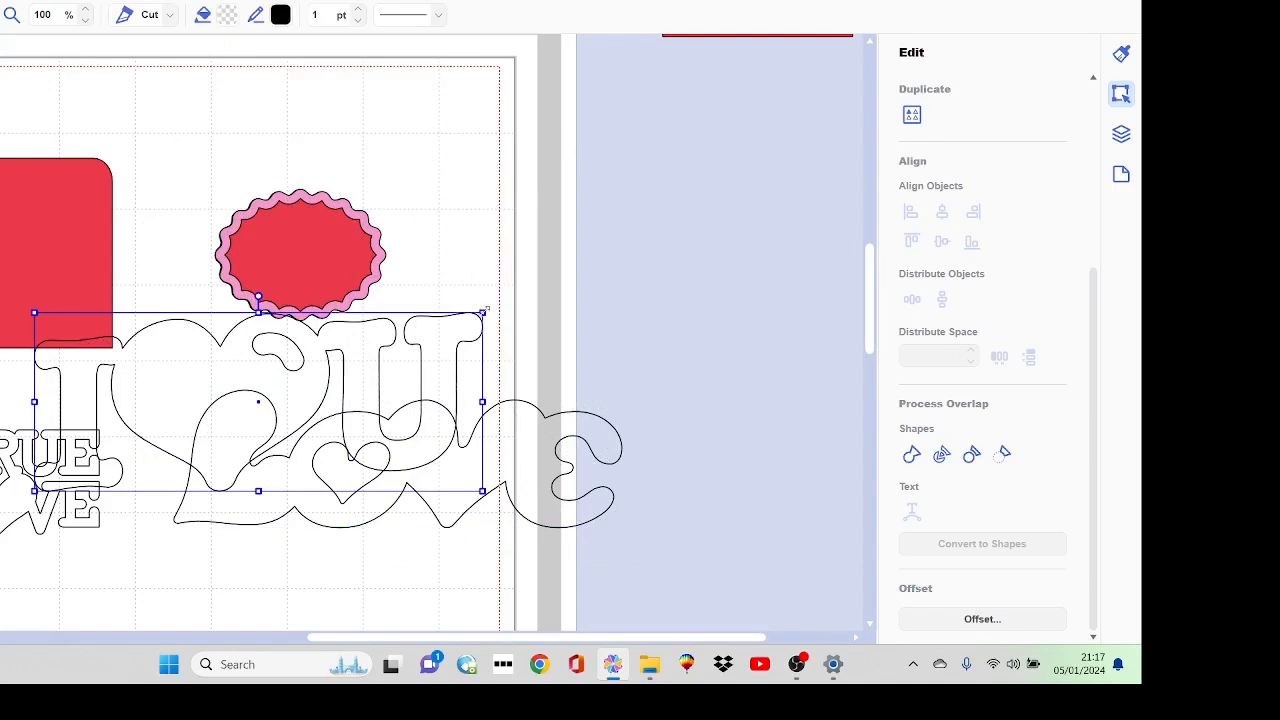
{"action": "left_click_drag", "start_coordinate": [365, 340], "coordinate": [346, 272]}
{"action": "left_click", "coordinate": [170, 17]}
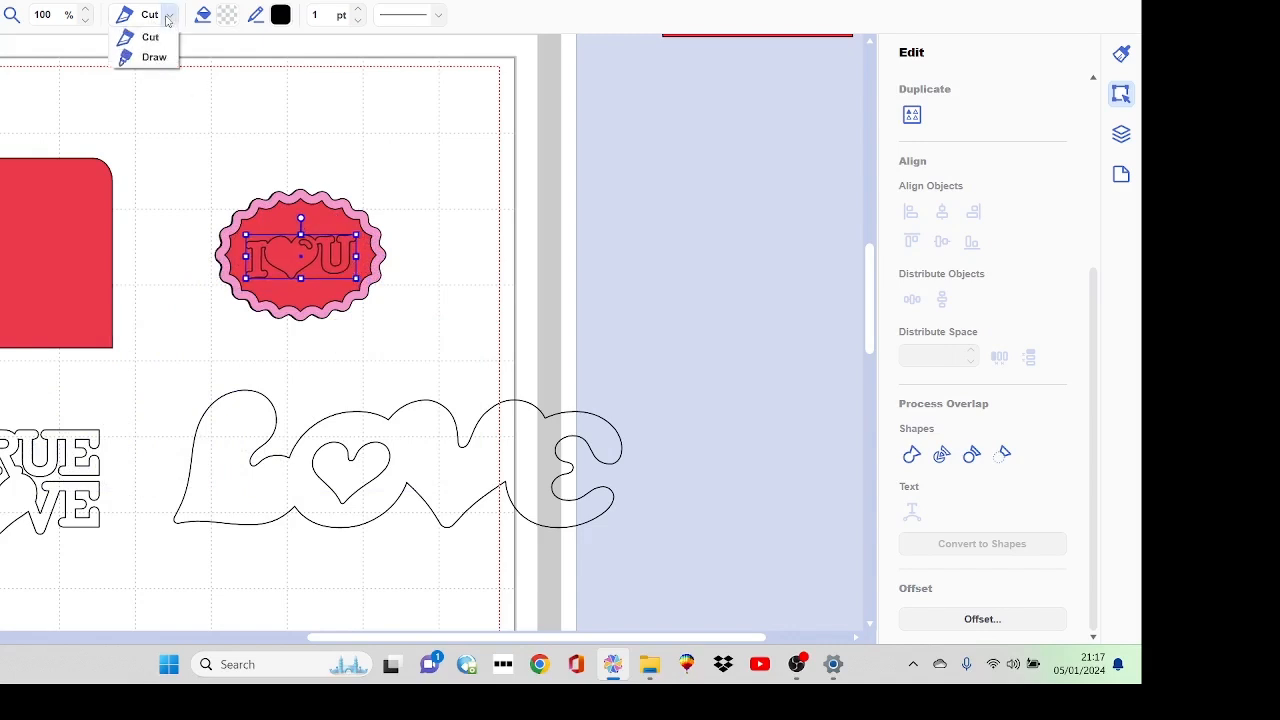
{"action": "left_click", "coordinate": [146, 60]}
{"action": "left_click", "coordinate": [337, 366]}
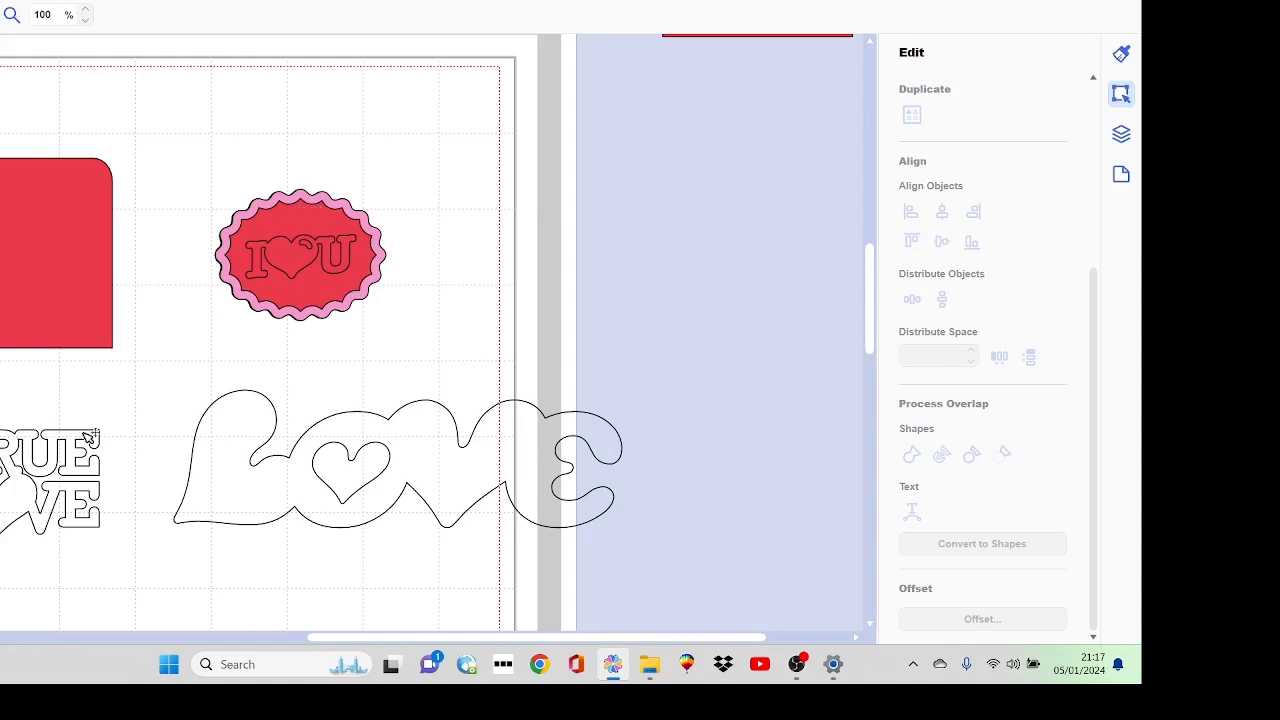
- Move the tall rounded red panel down and place the "True Love" word shape near its upper end
{"action": "left_click", "coordinate": [62, 473]}
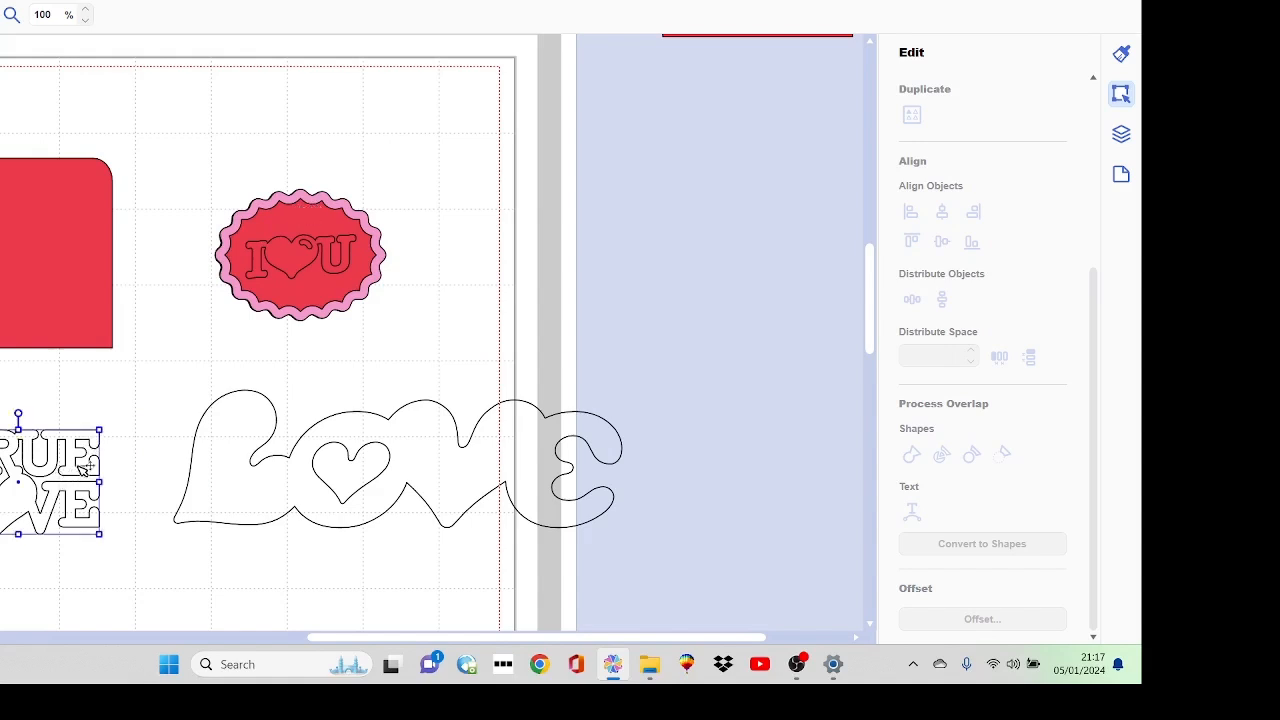
{"action": "left_click_drag", "start_coordinate": [99, 430], "coordinate": [486, 175]}
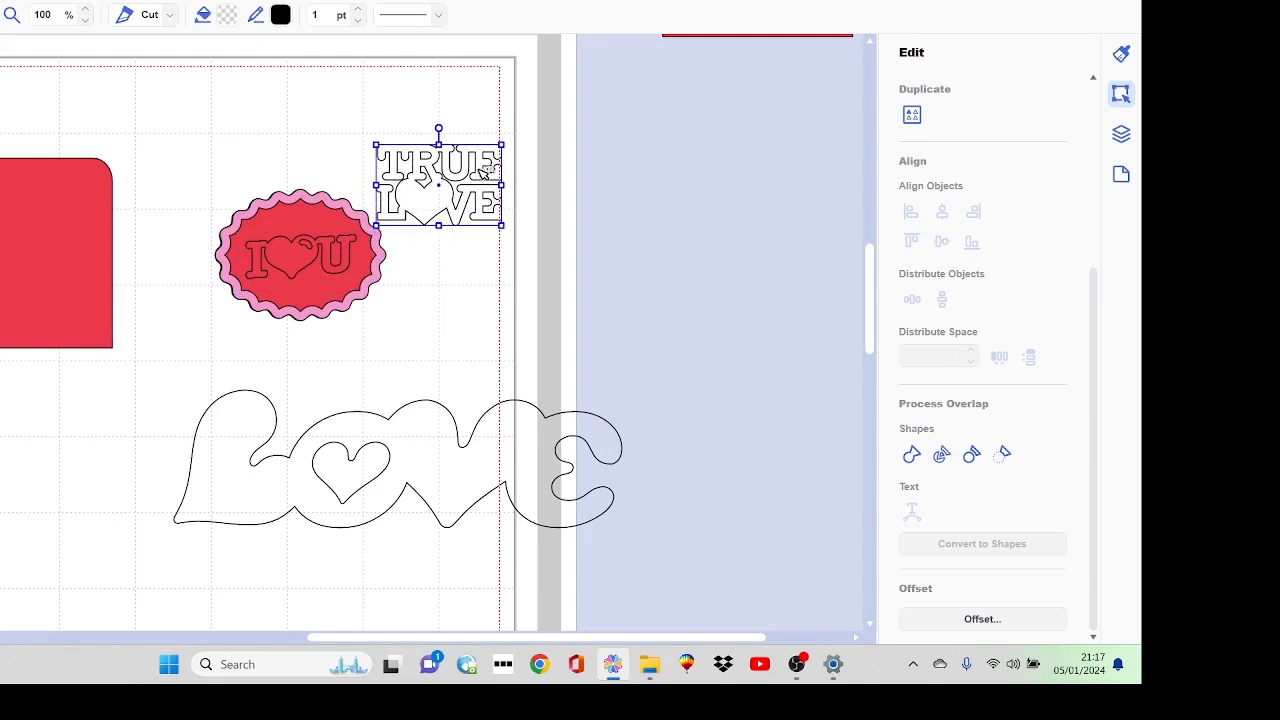
{"action": "left_click_drag", "start_coordinate": [870, 265], "coordinate": [885, 202]}
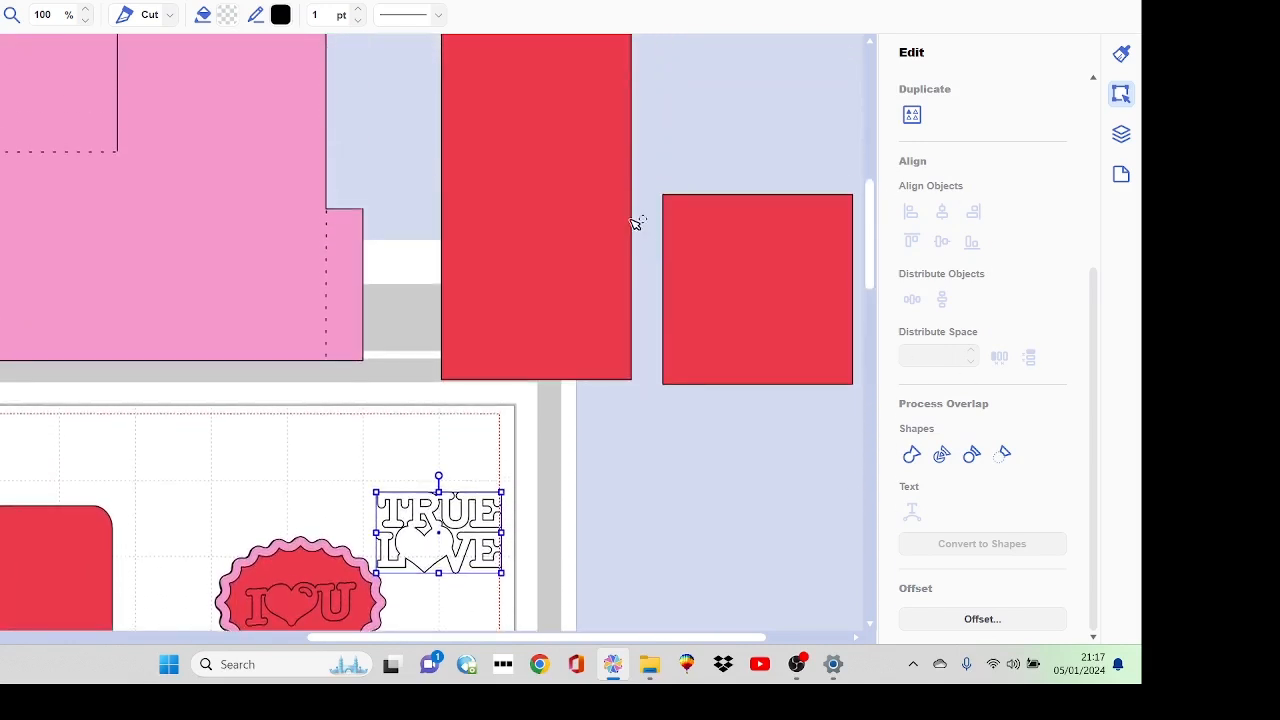
{"action": "left_click_drag", "start_coordinate": [525, 170], "coordinate": [562, 396]}
{"action": "scroll", "coordinate": [1094, 197], "scroll_direction": "up", "scroll_amount": 3}
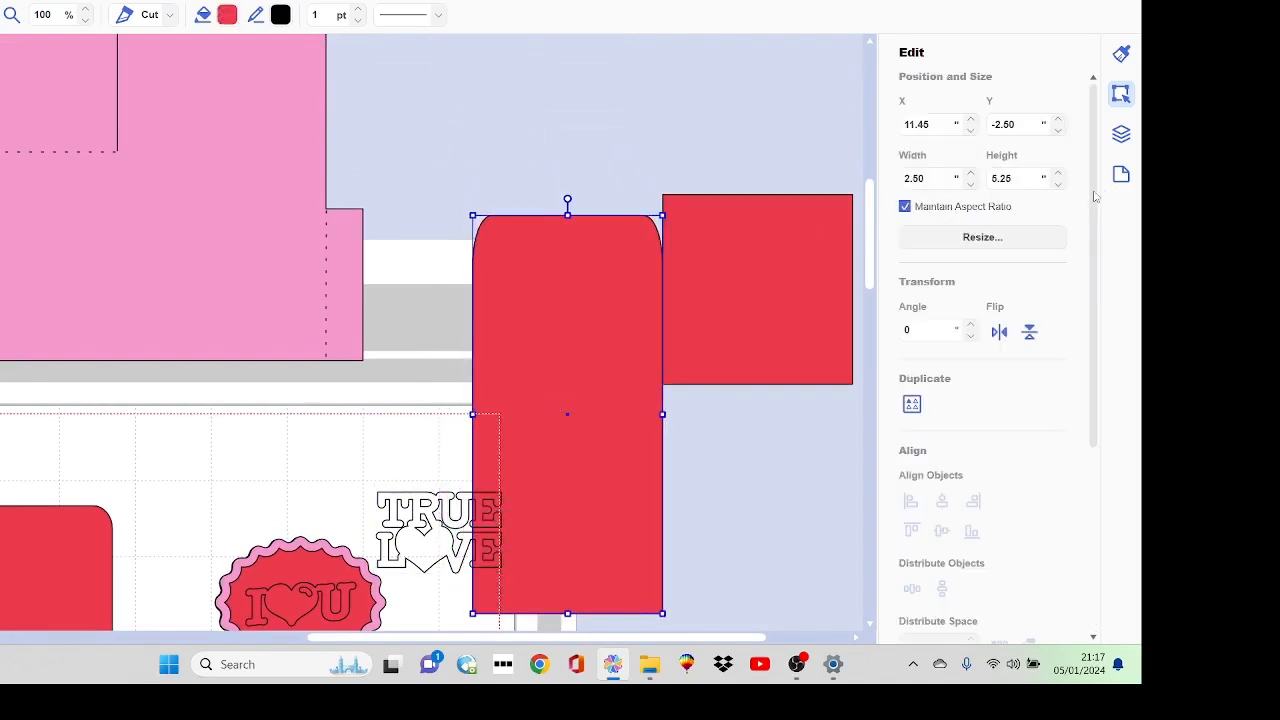
{"action": "left_click_drag", "start_coordinate": [540, 329], "coordinate": [514, 360]}
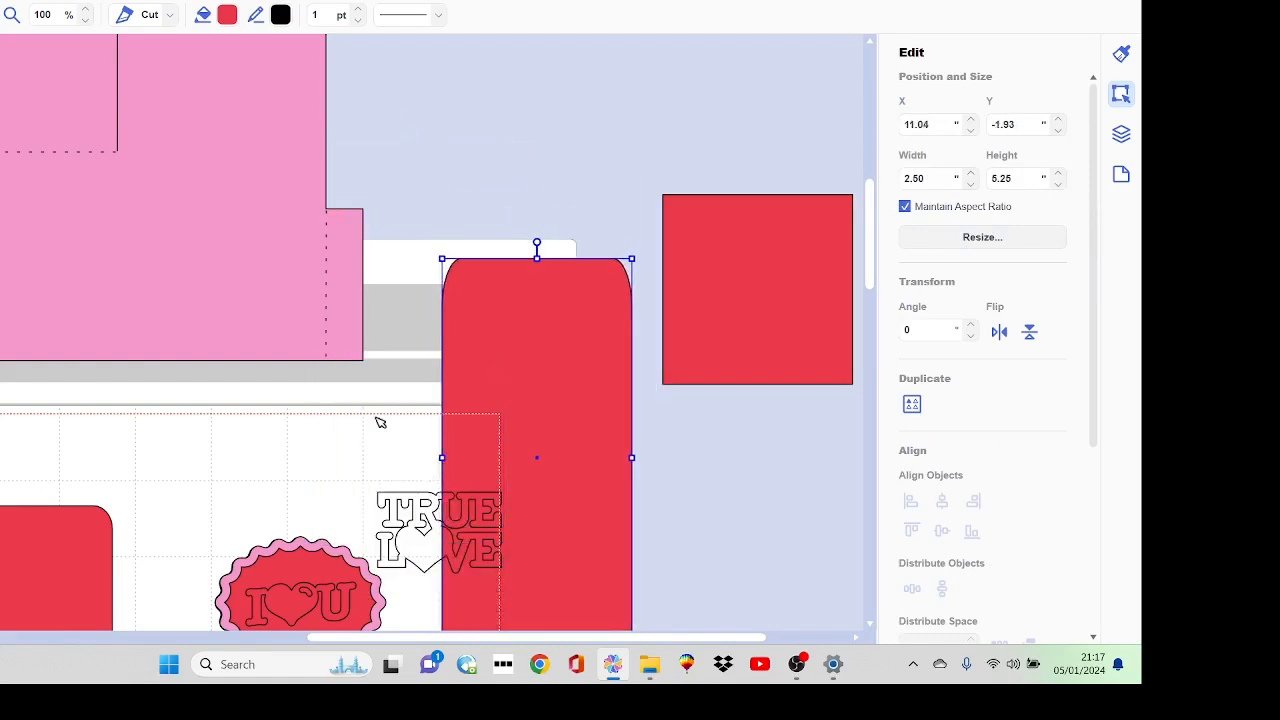
{"action": "left_click_drag", "start_coordinate": [436, 517], "coordinate": [539, 311]}
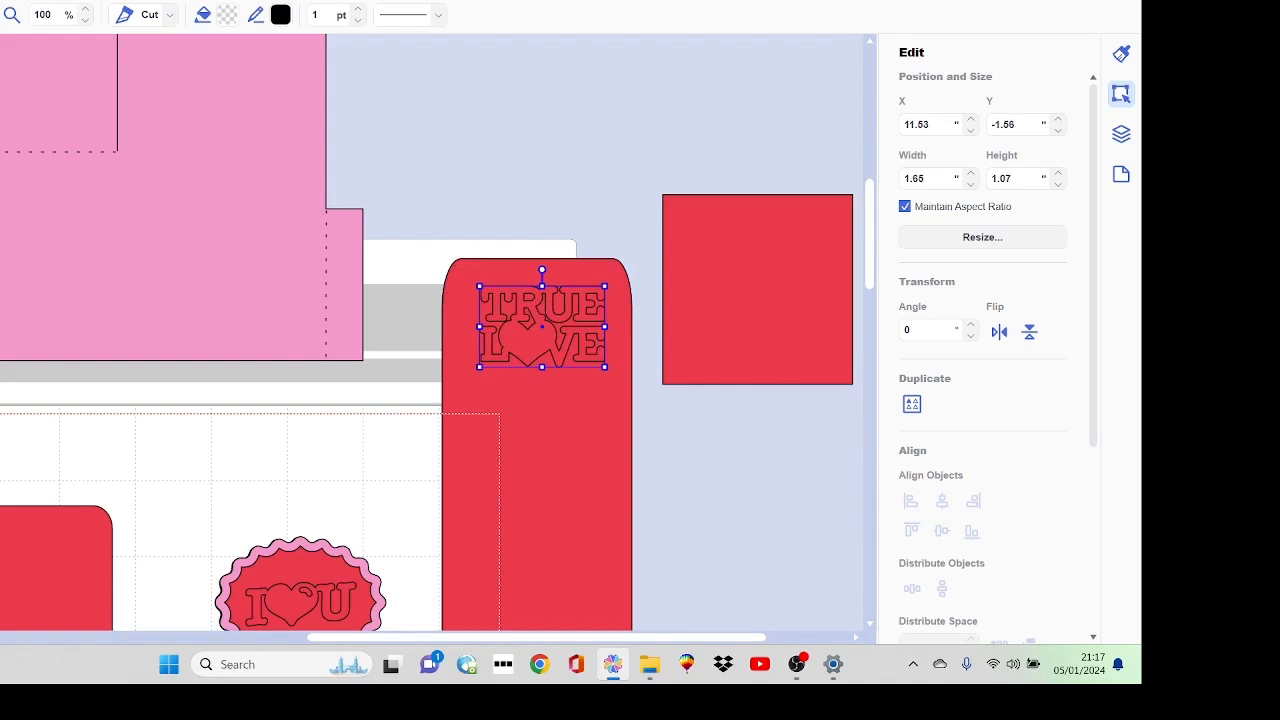
- Duplicate the "True Love" word shape and place the copy below the red square
{"action": "left_click", "coordinate": [2, 2]}
{"action": "left_click", "coordinate": [5, 9]}
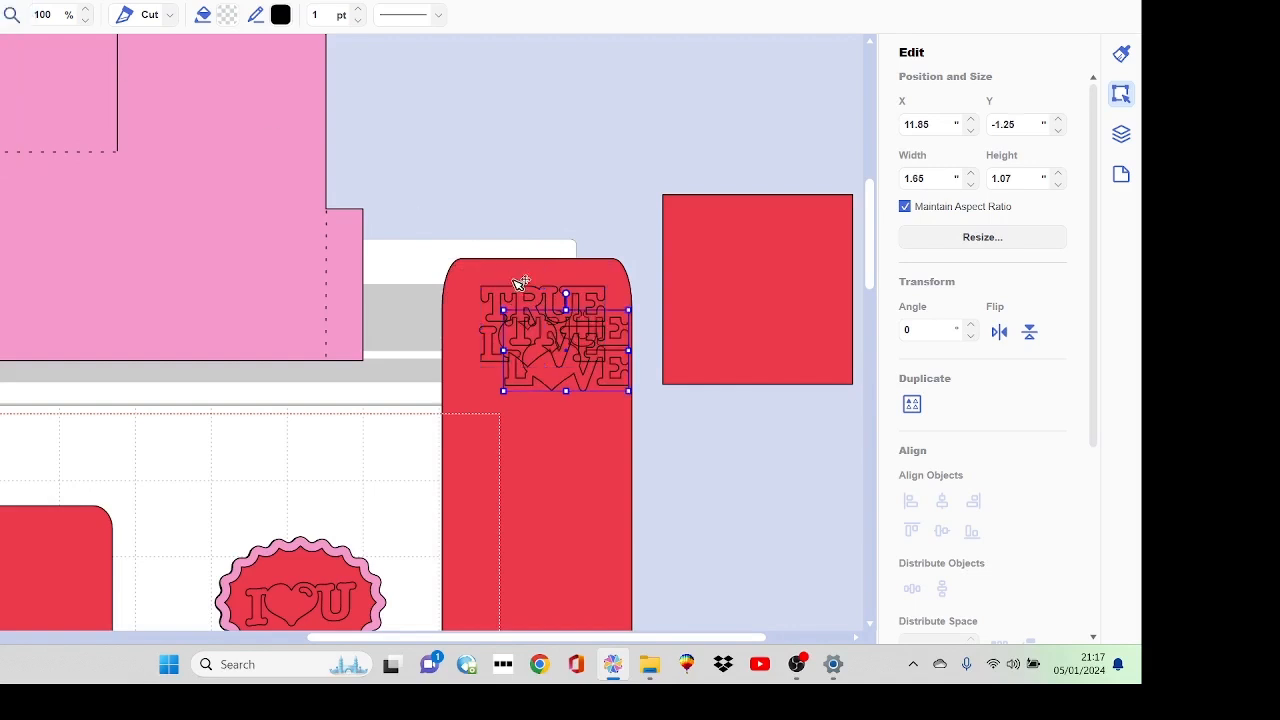
{"action": "left_click_drag", "start_coordinate": [578, 357], "coordinate": [786, 497]}
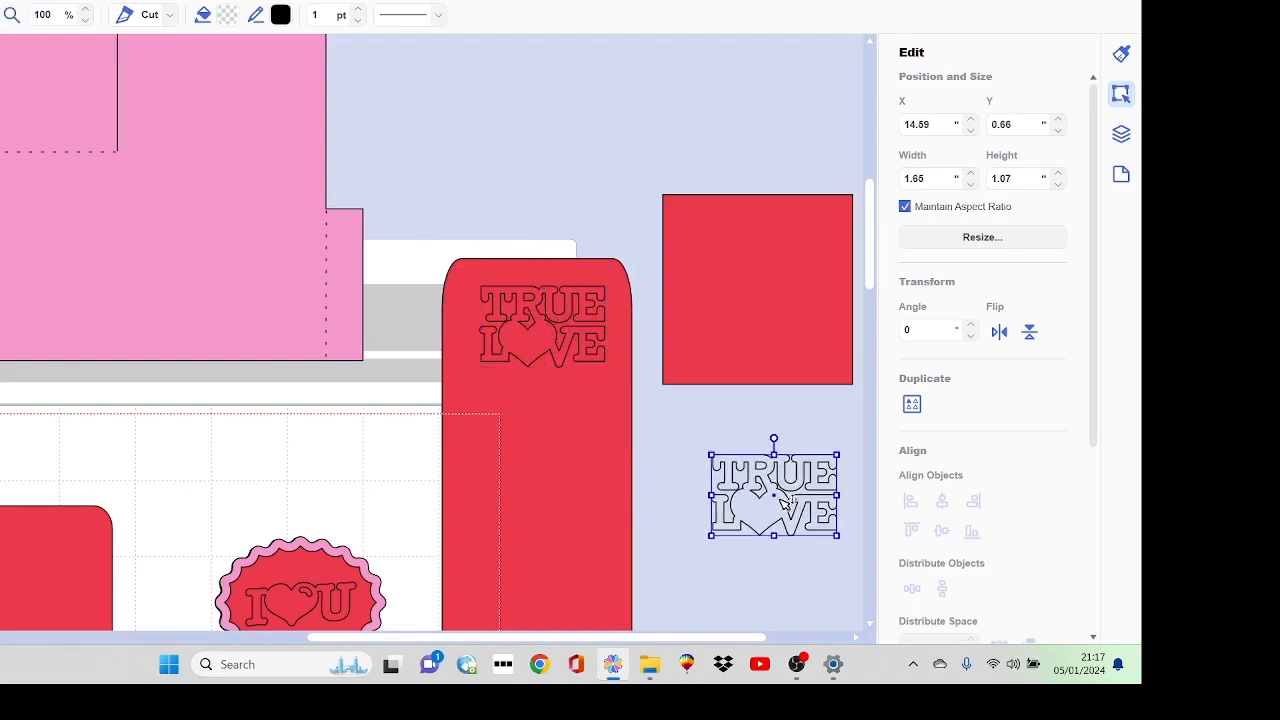
- Centre the "True Love" shape horizontally on the tall red panel and cut it out of the panel
{"action": "left_click_drag", "start_coordinate": [432, 245], "coordinate": [636, 384]}
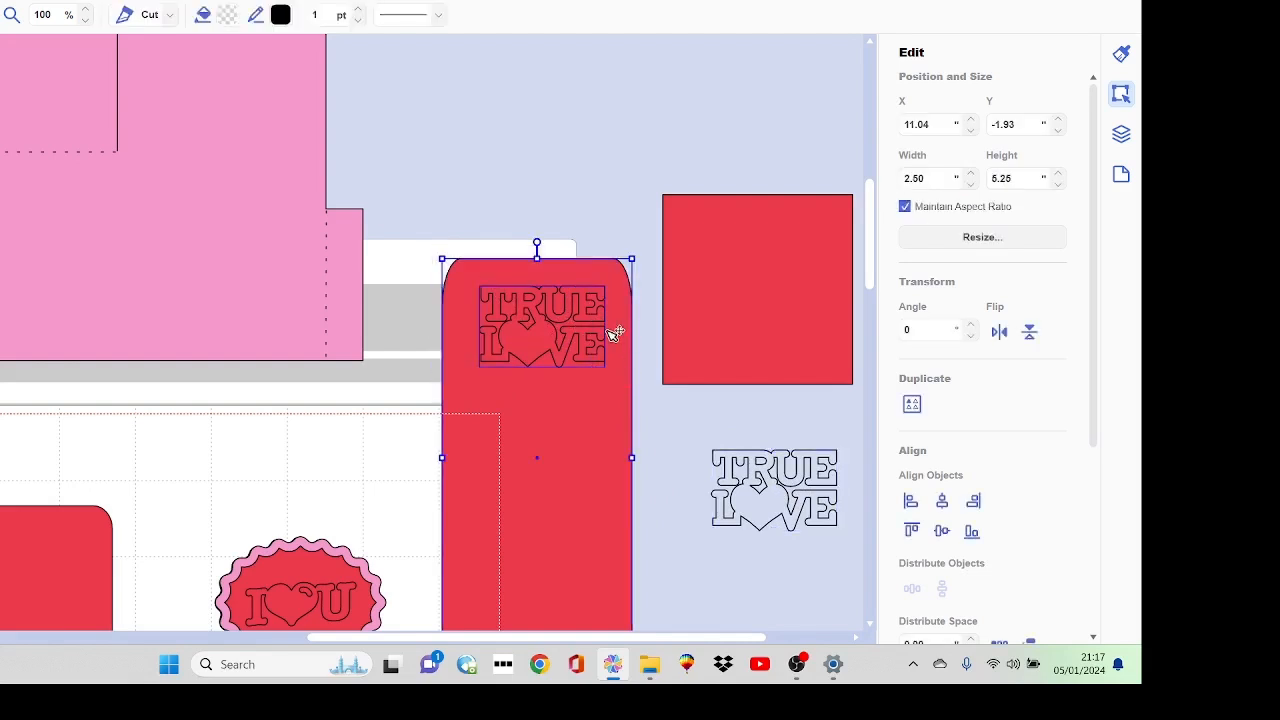
{"action": "left_click", "coordinate": [942, 501]}
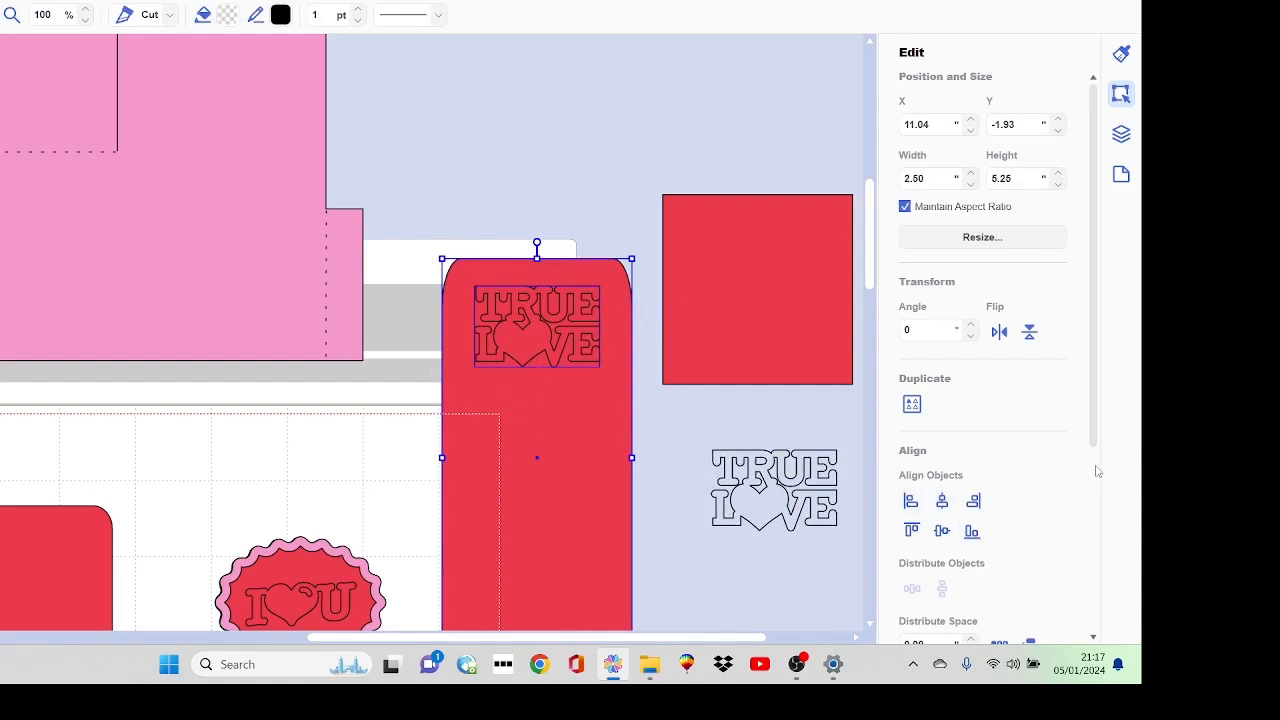
{"action": "left_click_drag", "start_coordinate": [1093, 428], "coordinate": [1091, 569]}
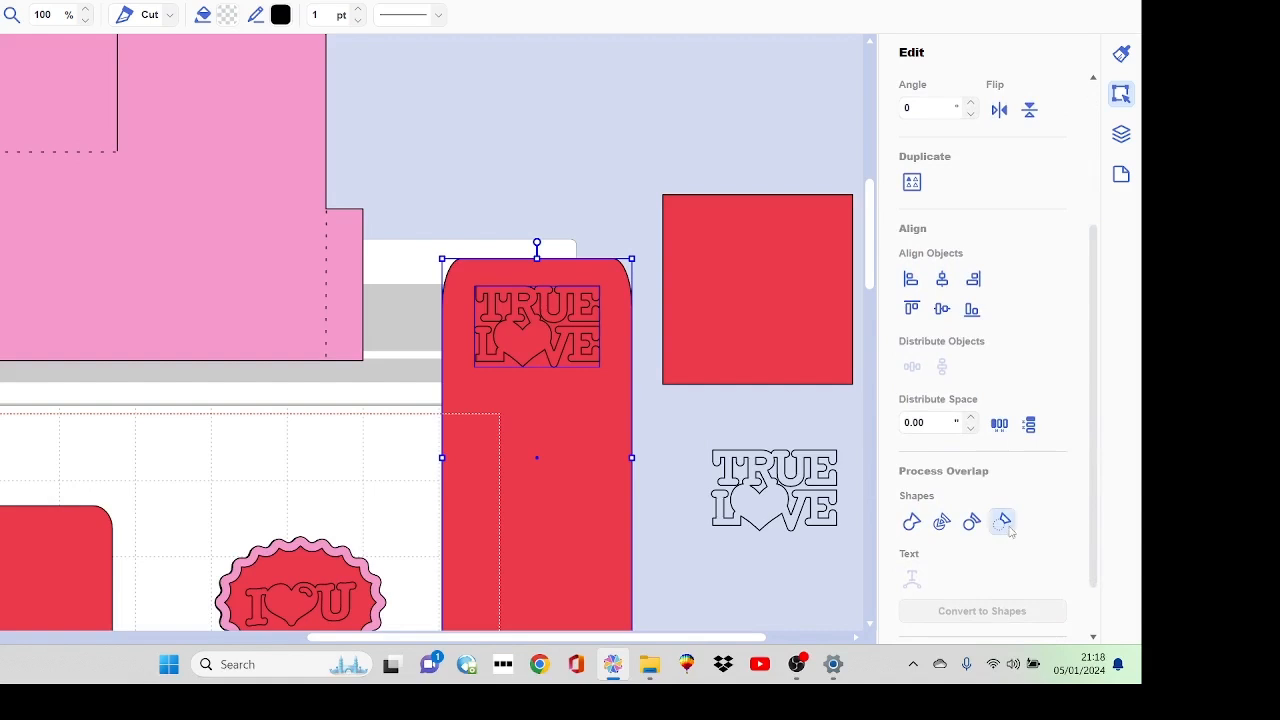
{"action": "left_click", "coordinate": [1005, 524]}
- Fill the "True Love" copy with pink #EF66B2
{"action": "left_click", "coordinate": [798, 520]}
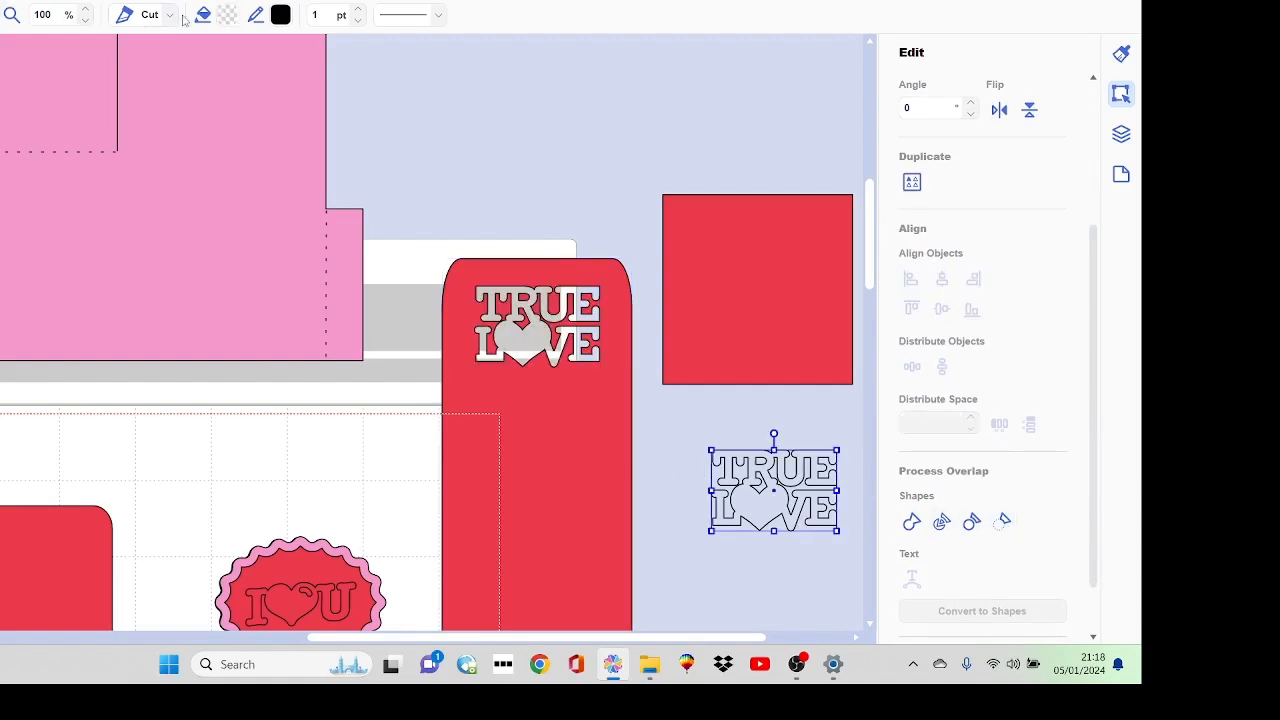
{"action": "left_click", "coordinate": [229, 15]}
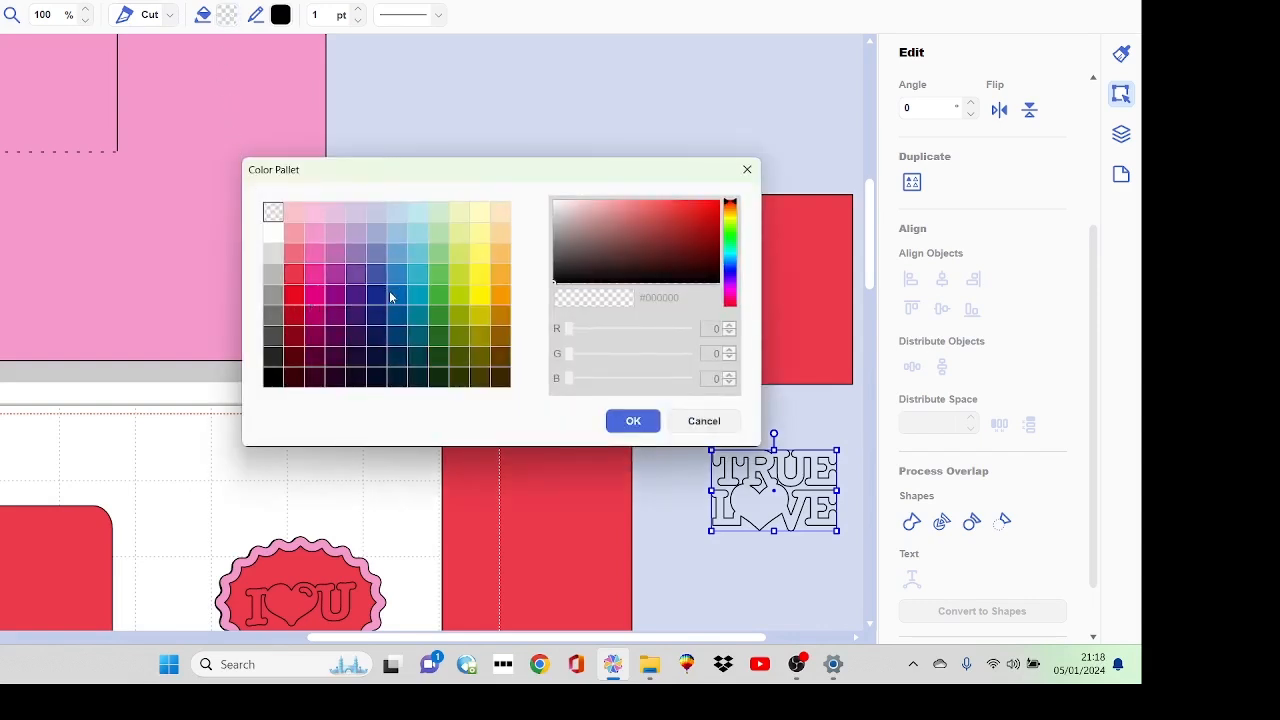
{"action": "left_click", "coordinate": [313, 253]}
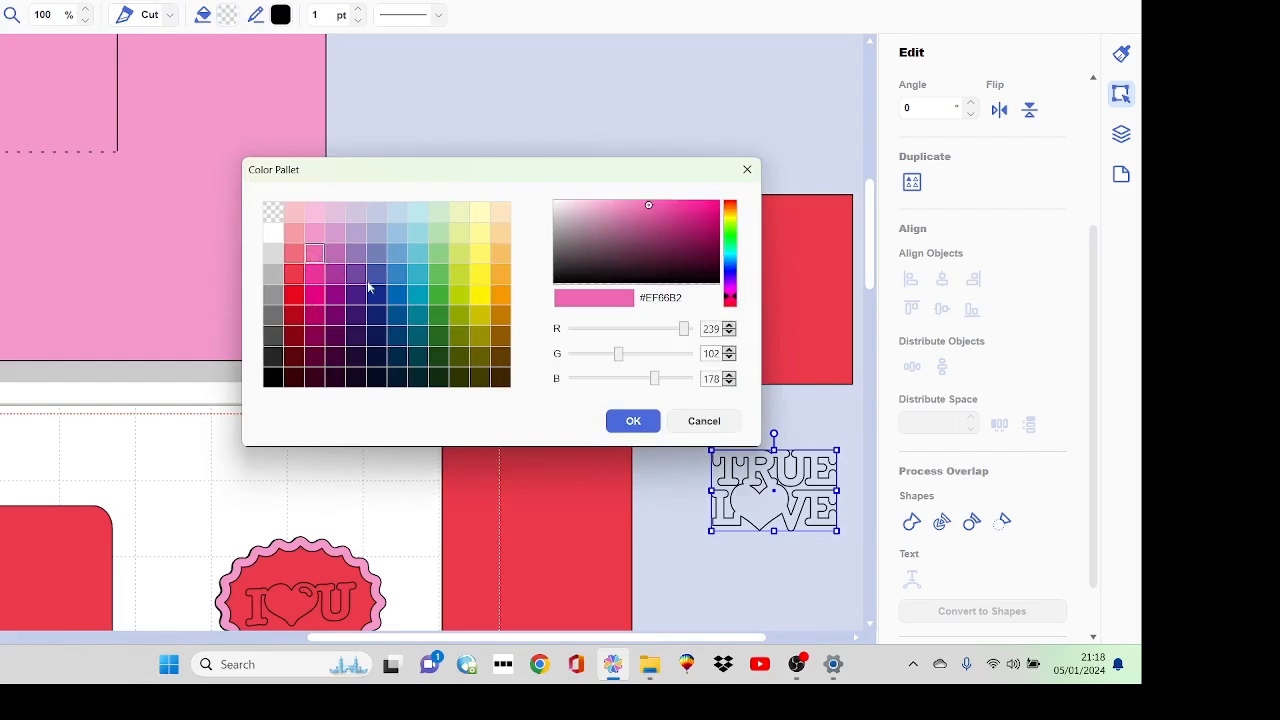
{"action": "left_click", "coordinate": [633, 421]}
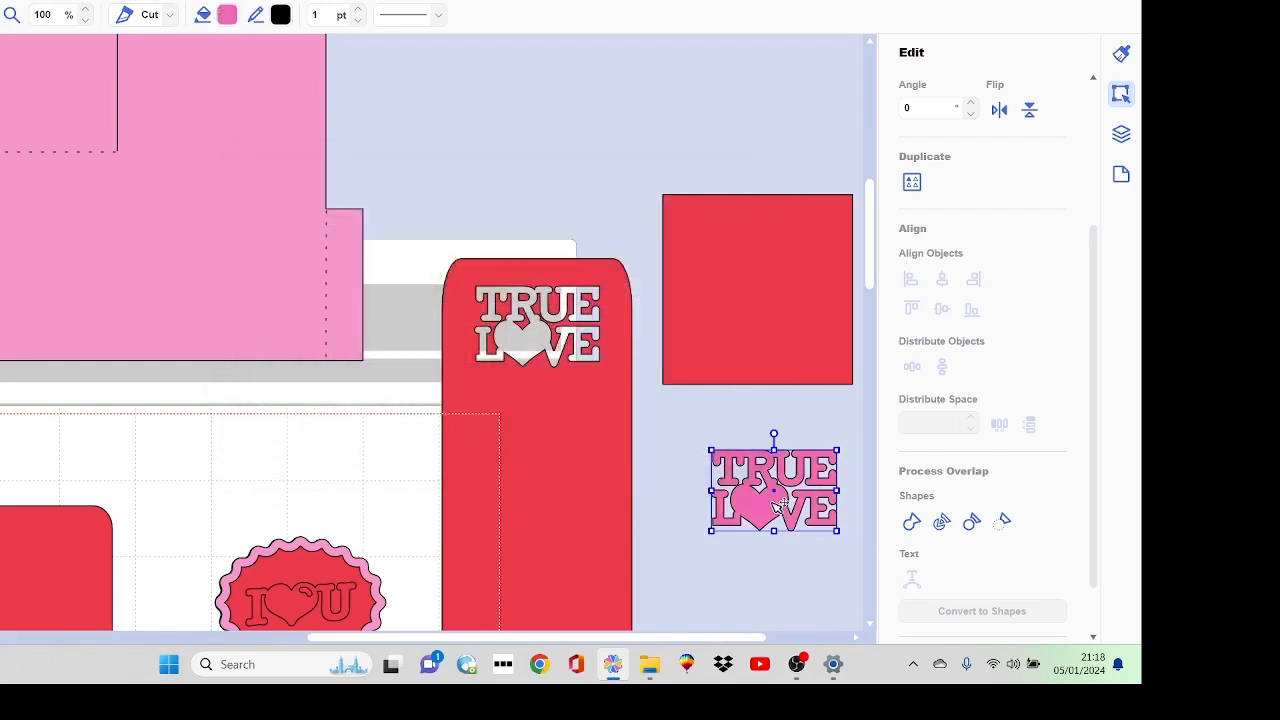
- Try the pink "True Love" copy in the panel's cut-out, and set it aside again below the red square
{"action": "left_click_drag", "start_coordinate": [738, 472], "coordinate": [539, 345]}
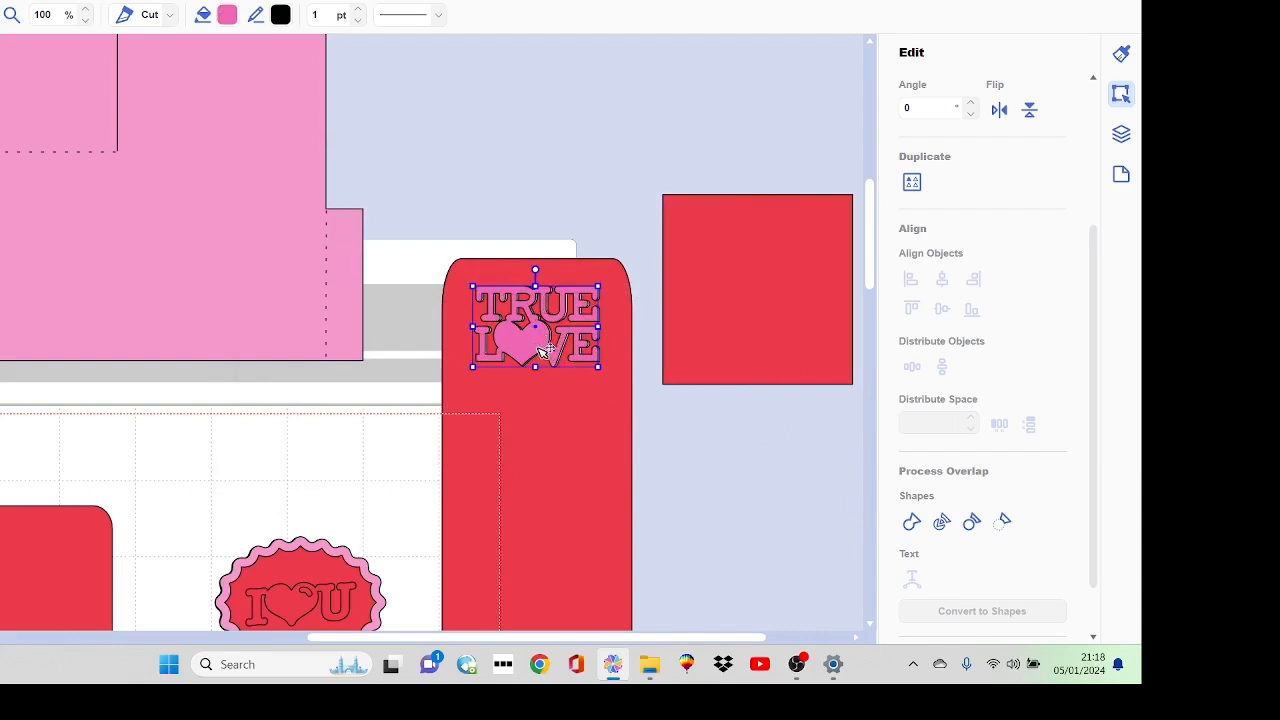
{"action": "left_click", "coordinate": [746, 463]}
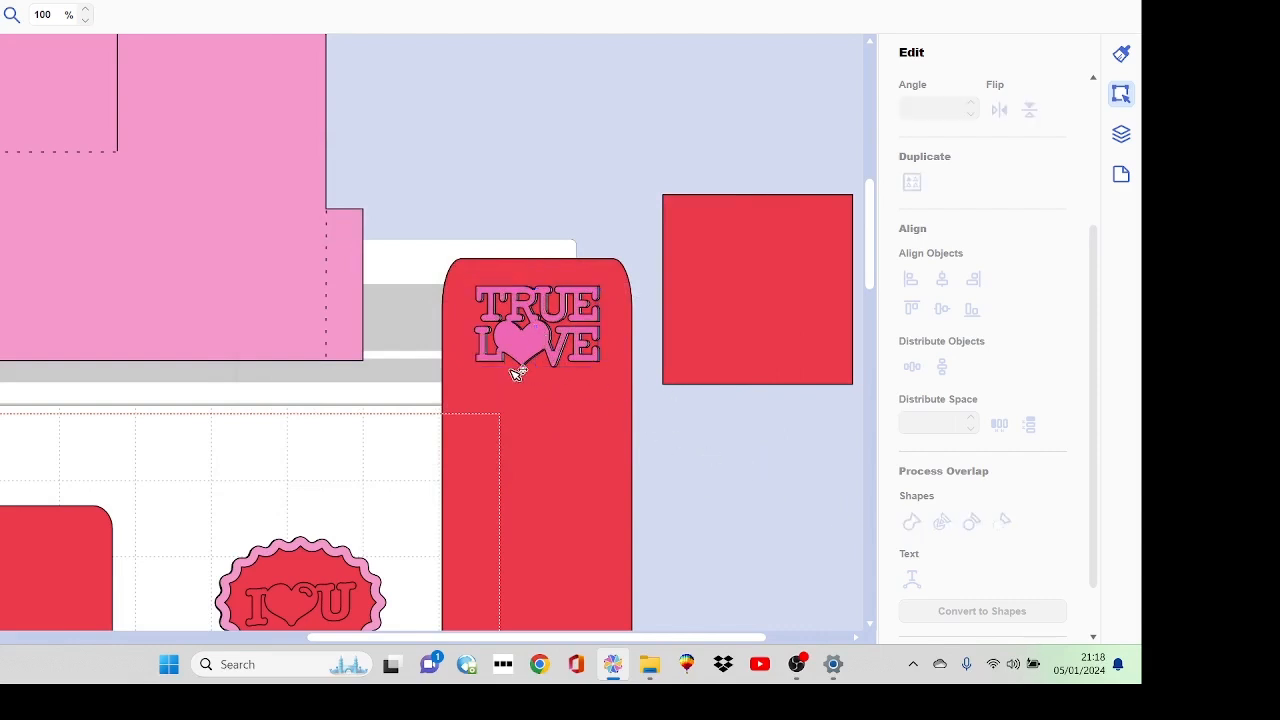
{"action": "left_click_drag", "start_coordinate": [541, 357], "coordinate": [744, 498]}
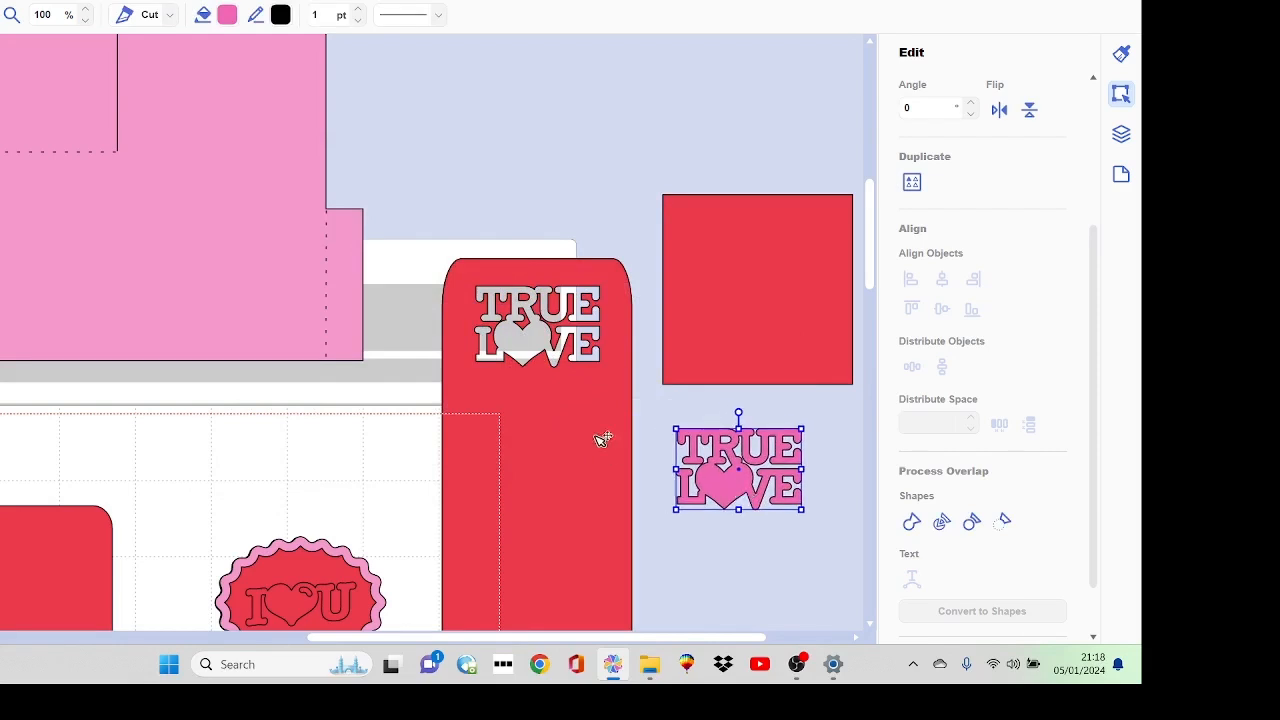
{"action": "left_click", "coordinate": [575, 360]}
{"action": "left_click", "coordinate": [610, 470]}
{"action": "left_click", "coordinate": [722, 582]}
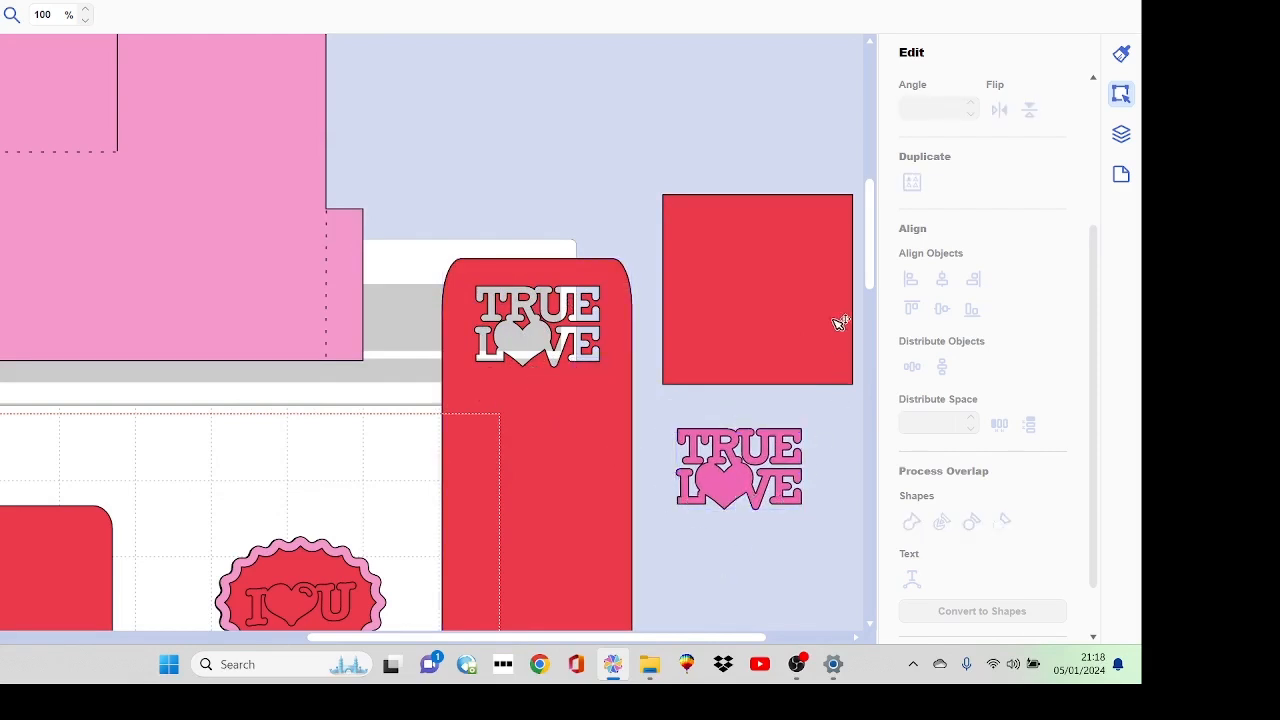
- Delete the large "Love" word shape and move the "I ♥ U" and the red scalloped oval out from the pink ring
{"action": "left_click_drag", "start_coordinate": [870, 218], "coordinate": [873, 268]}
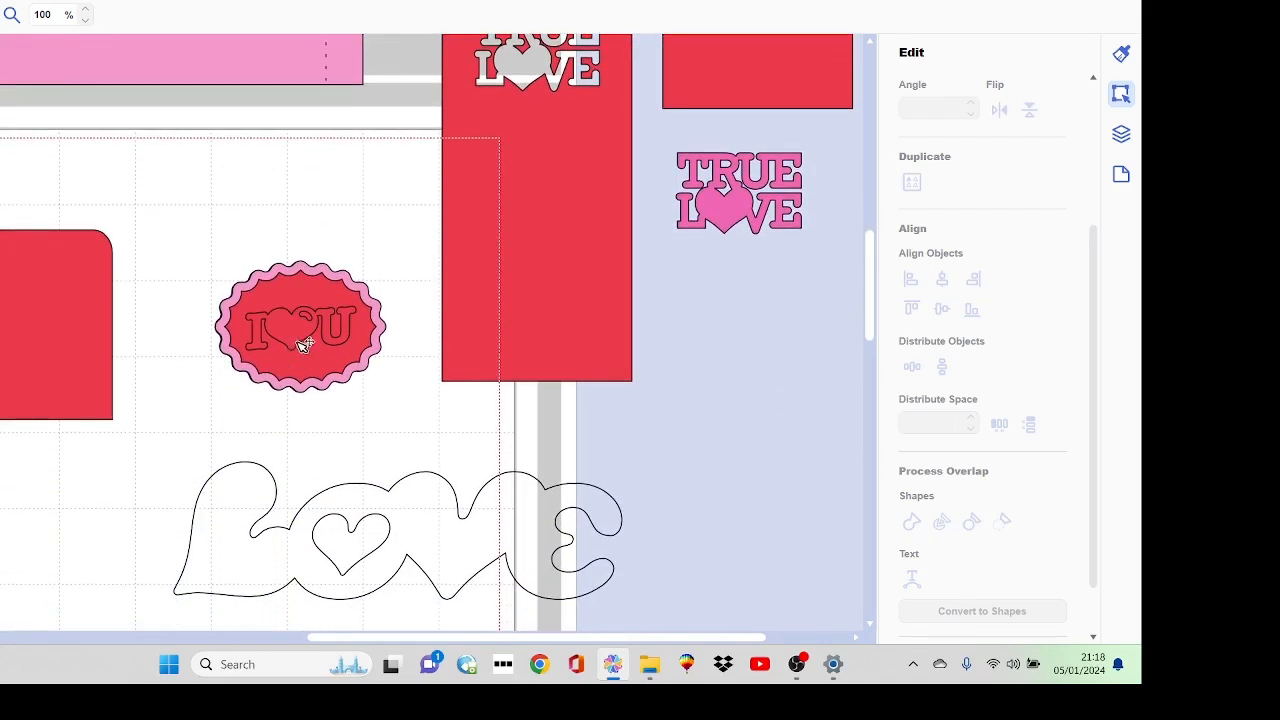
{"action": "left_click", "coordinate": [450, 583]}
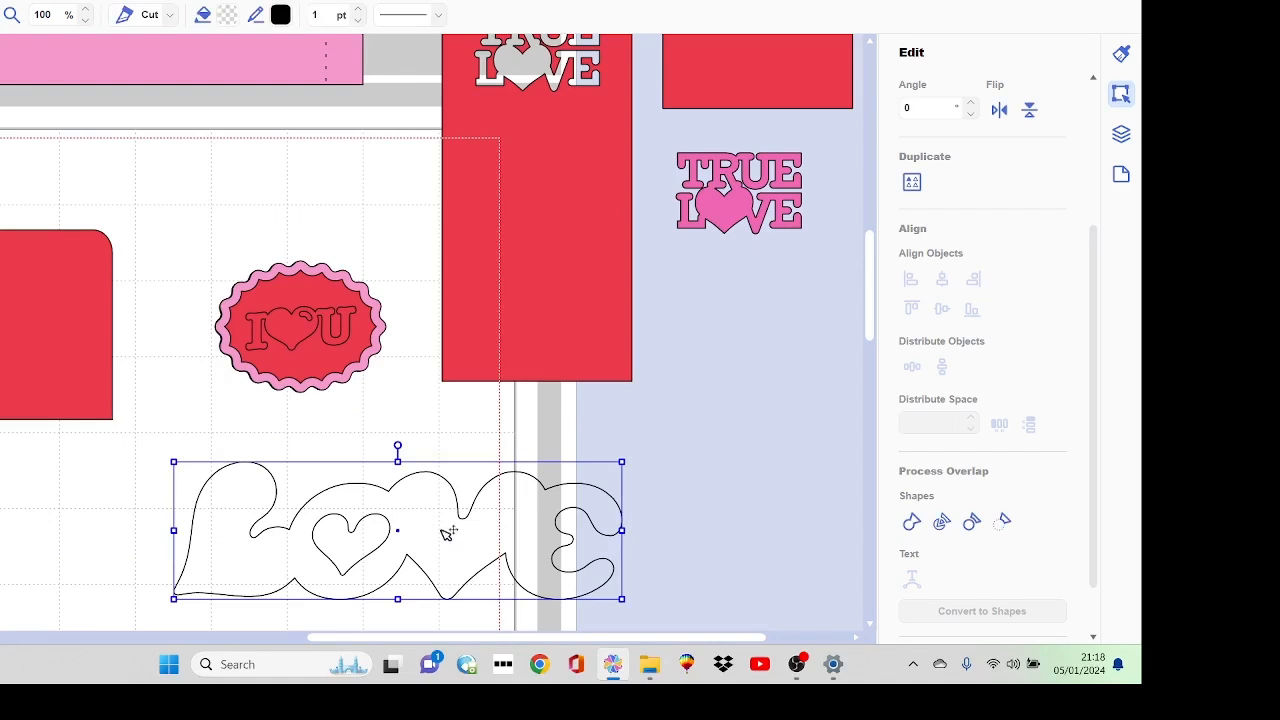
{"action": "key", "text": "Delete"}
{"action": "left_click_drag", "start_coordinate": [314, 343], "coordinate": [222, 497]}
{"action": "left_click_drag", "start_coordinate": [267, 303], "coordinate": [360, 464]}
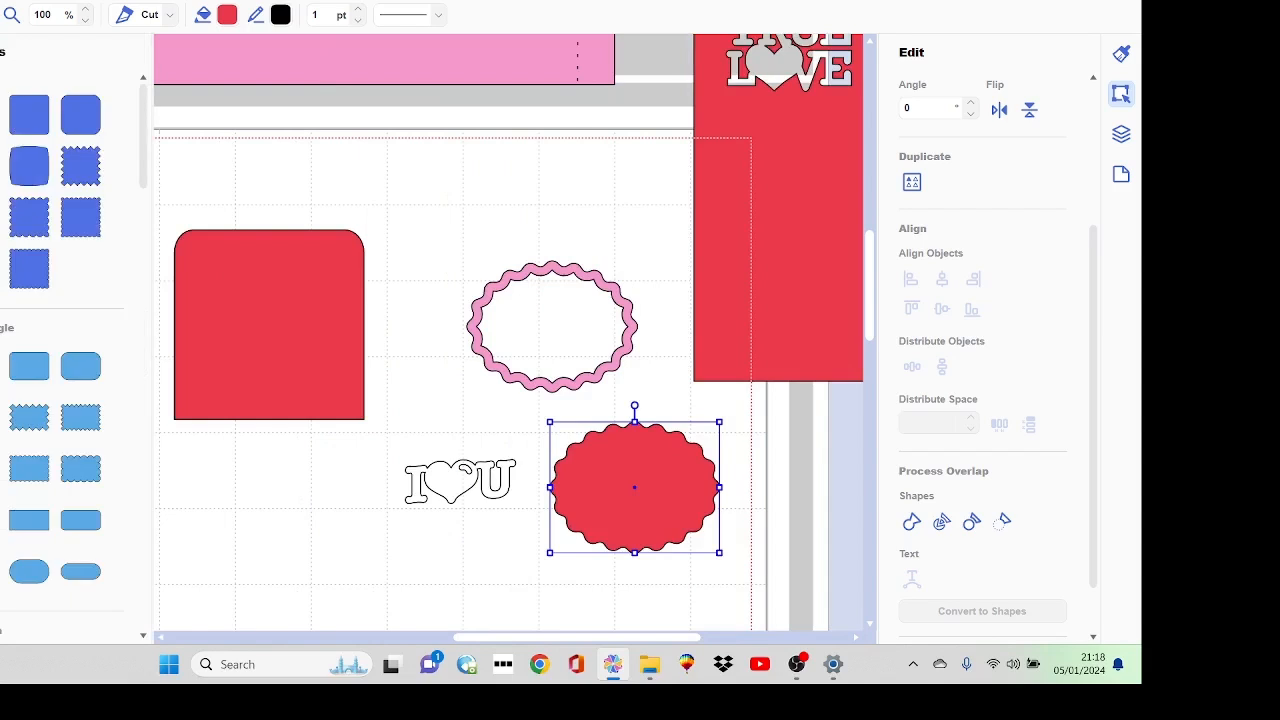
- Add a plain heart from the shape library and scale it down to a tiny heart in the red oval's upper-left area
{"action": "left_click_drag", "start_coordinate": [144, 110], "coordinate": [129, 357]}
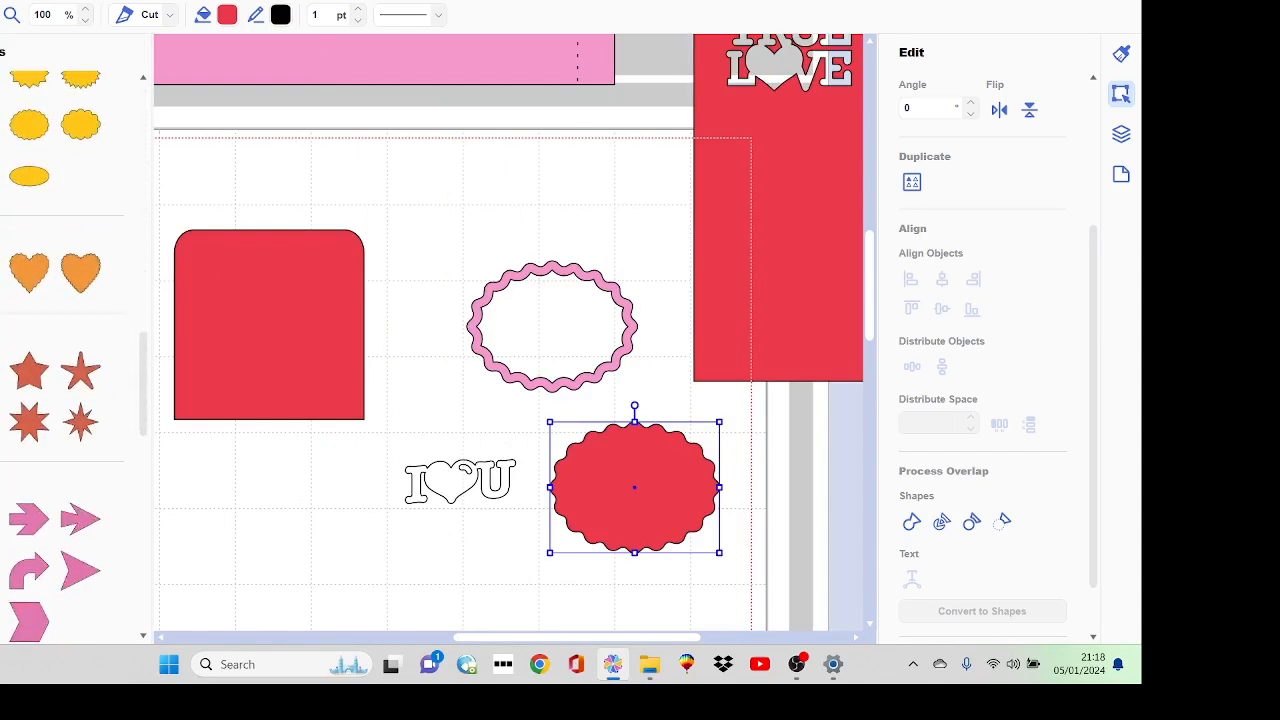
{"action": "left_click_drag", "start_coordinate": [29, 272], "coordinate": [477, 393]}
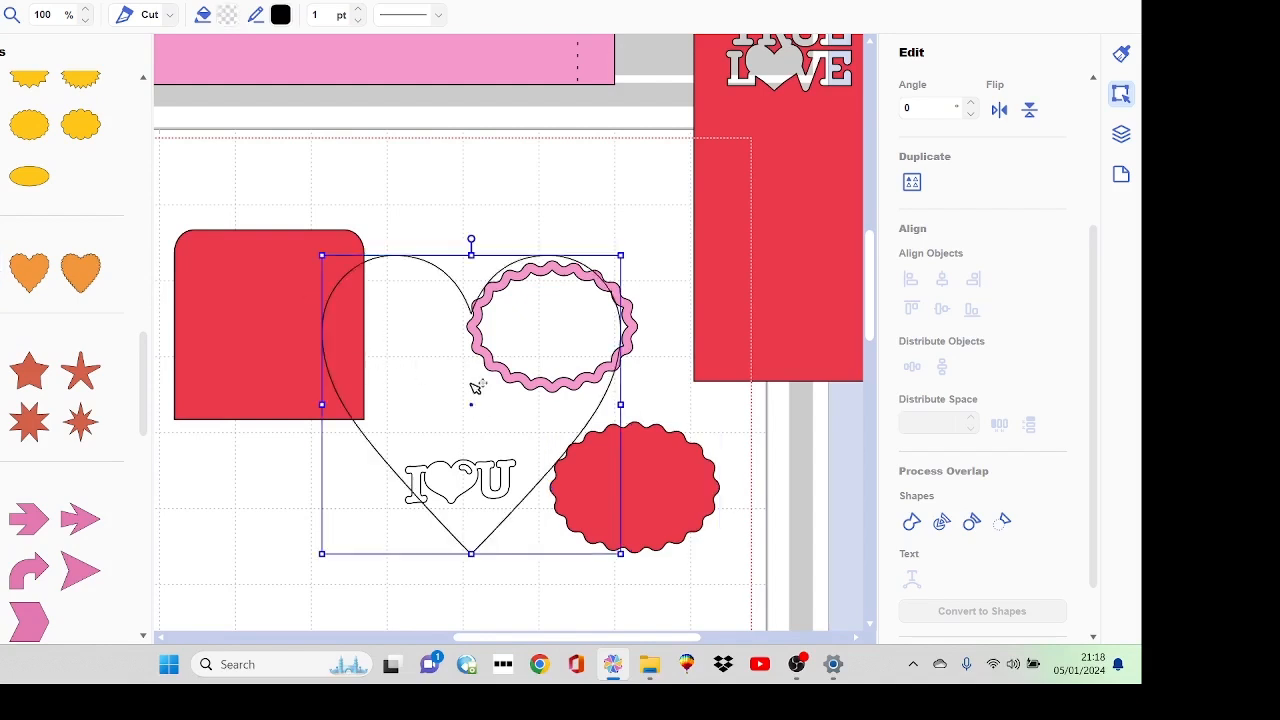
{"action": "left_click_drag", "start_coordinate": [620, 257], "coordinate": [603, 466]}
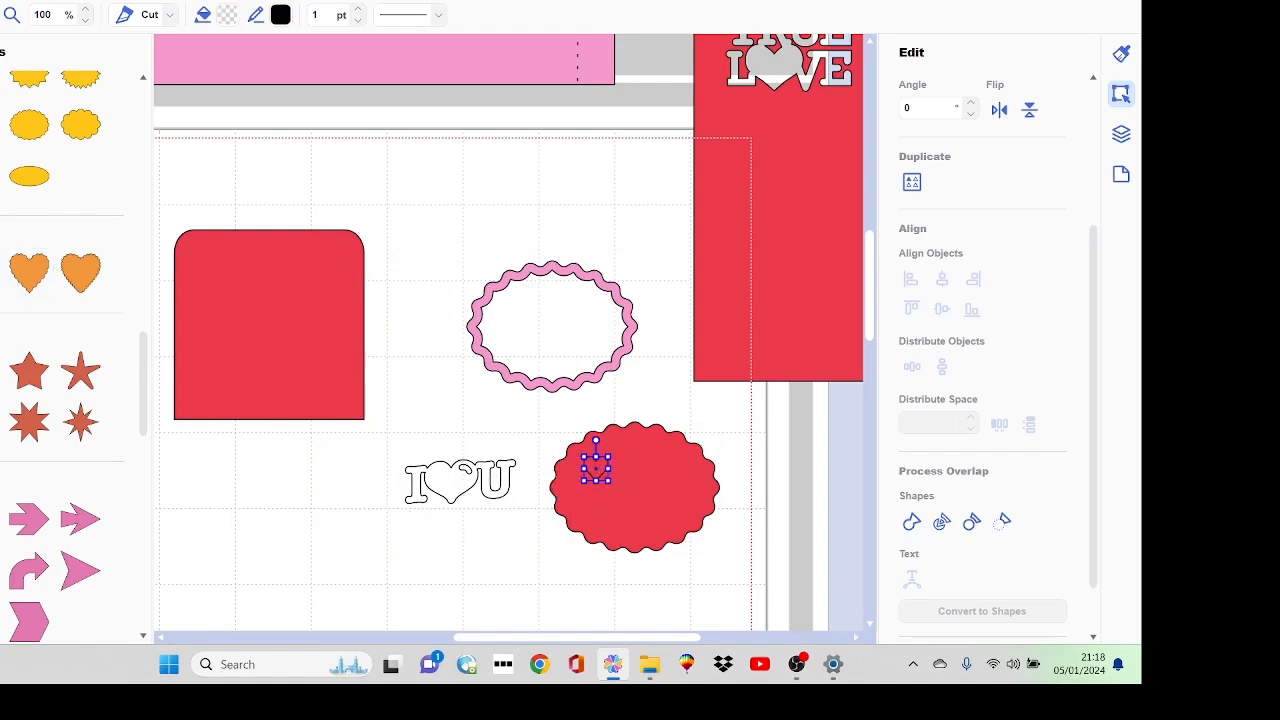
{"action": "left_click", "coordinate": [2, 150]}
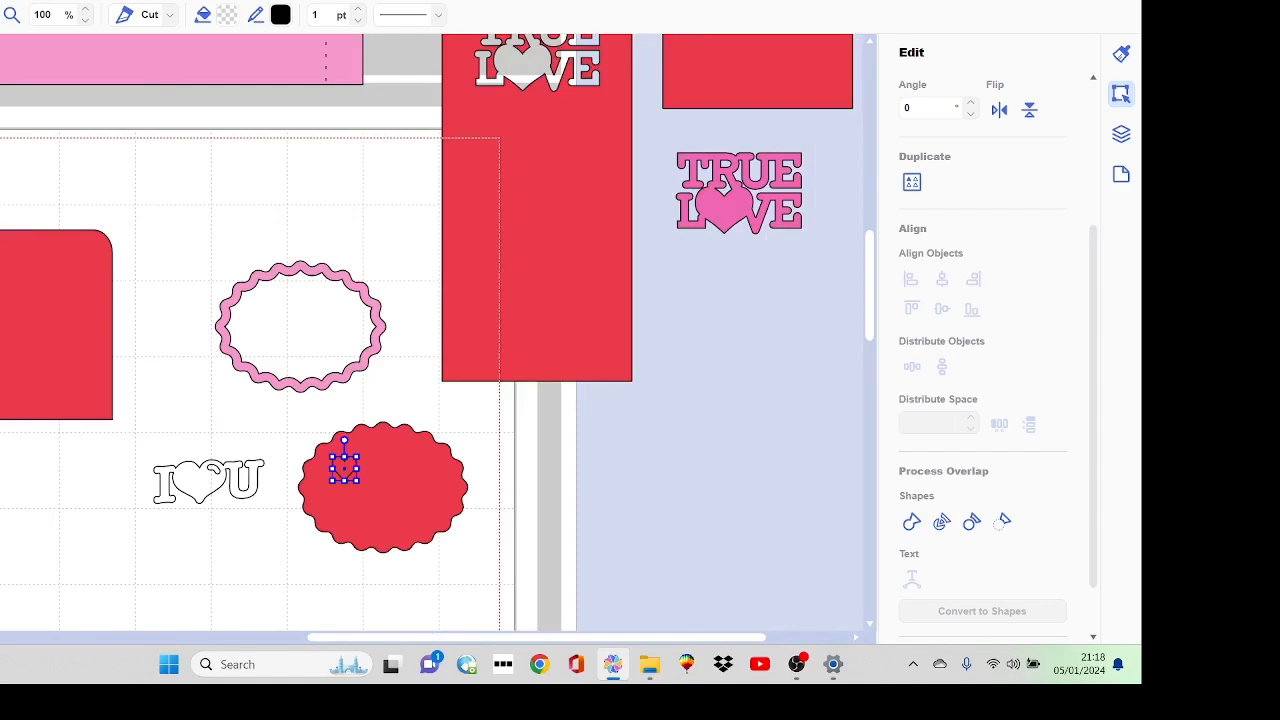
{"action": "left_click_drag", "start_coordinate": [296, 408], "coordinate": [572, 582]}
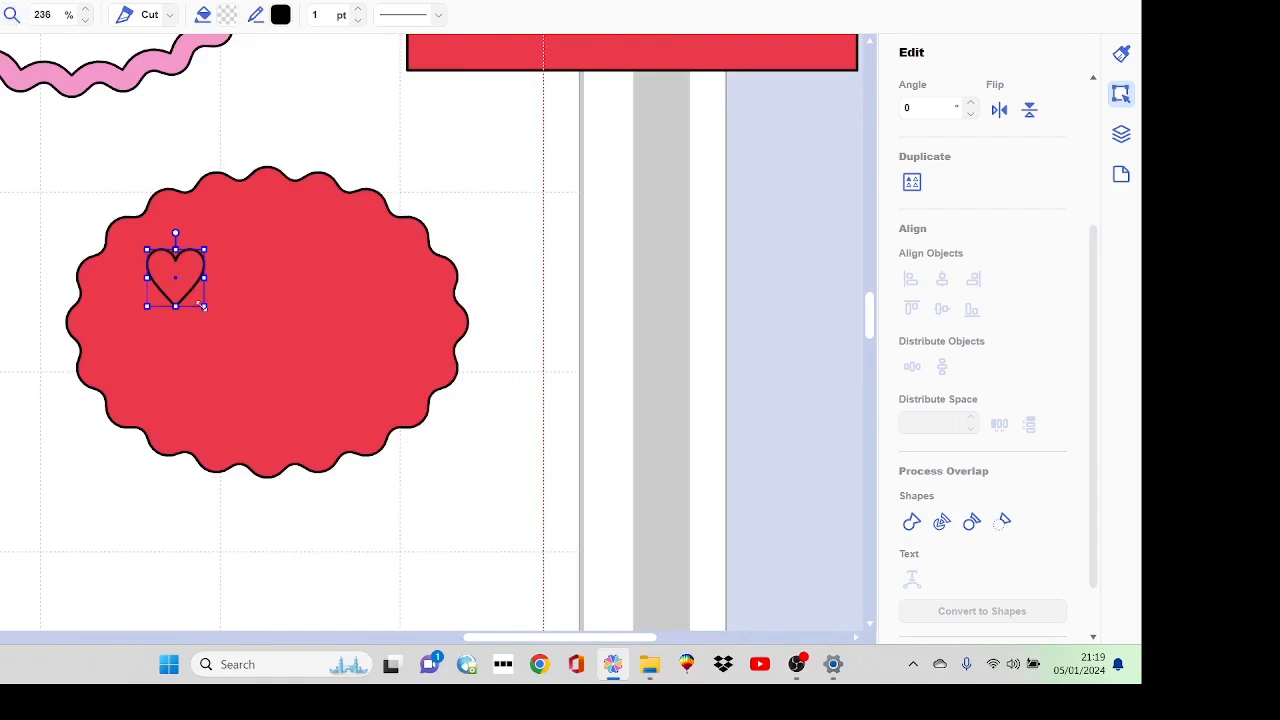
{"action": "left_click_drag", "start_coordinate": [204, 306], "coordinate": [184, 286]}
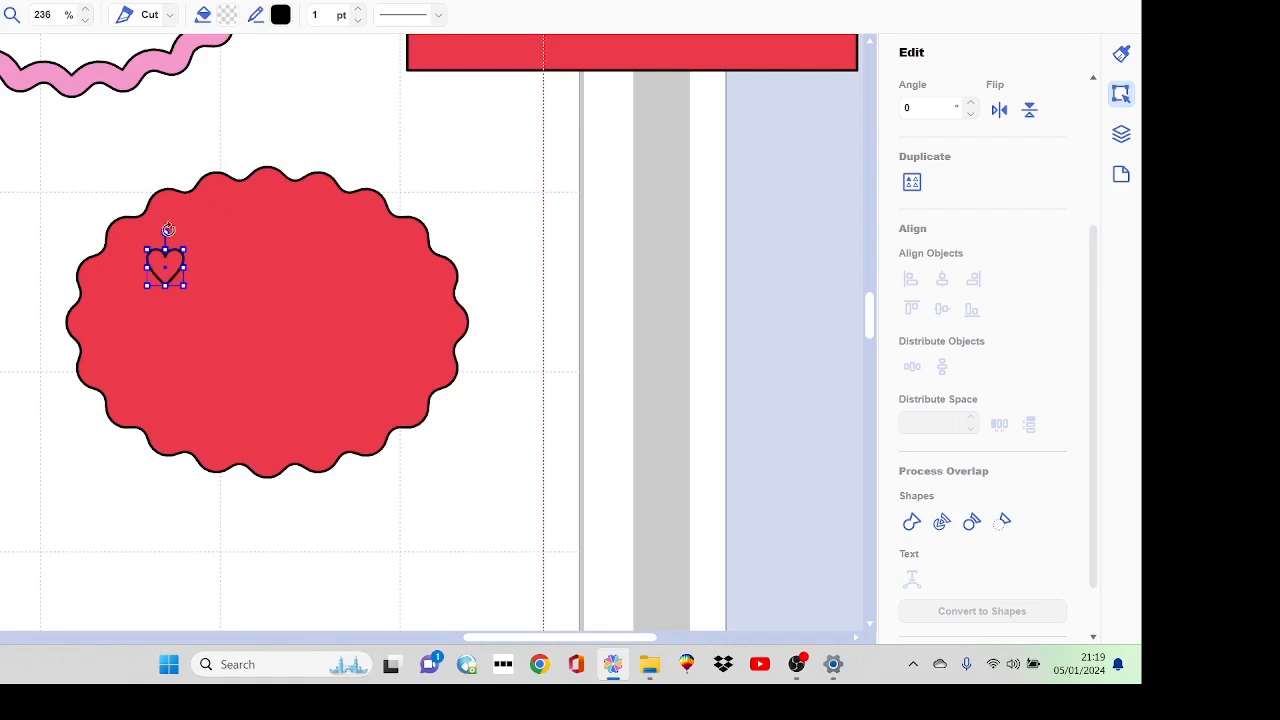
- Rotate the tiny heart to 340° and duplicate it on the red oval
{"action": "left_click_drag", "start_coordinate": [167, 236], "coordinate": [154, 238]}
{"action": "left_click", "coordinate": [2, 0]}
{"action": "left_click", "coordinate": [4, 8]}
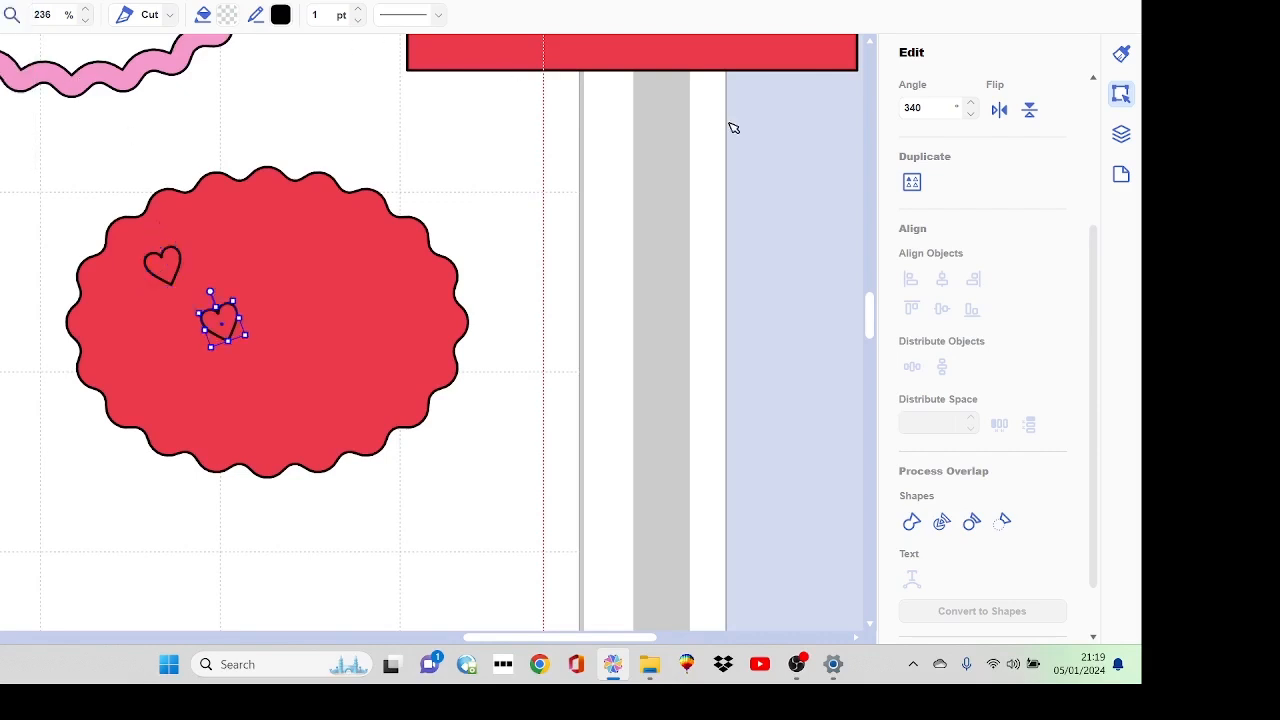
- Flip the duplicate heart horizontally and place it at the oval's upper-right edge, moving the original heart to the upper-left edge
{"action": "left_click", "coordinate": [999, 110]}
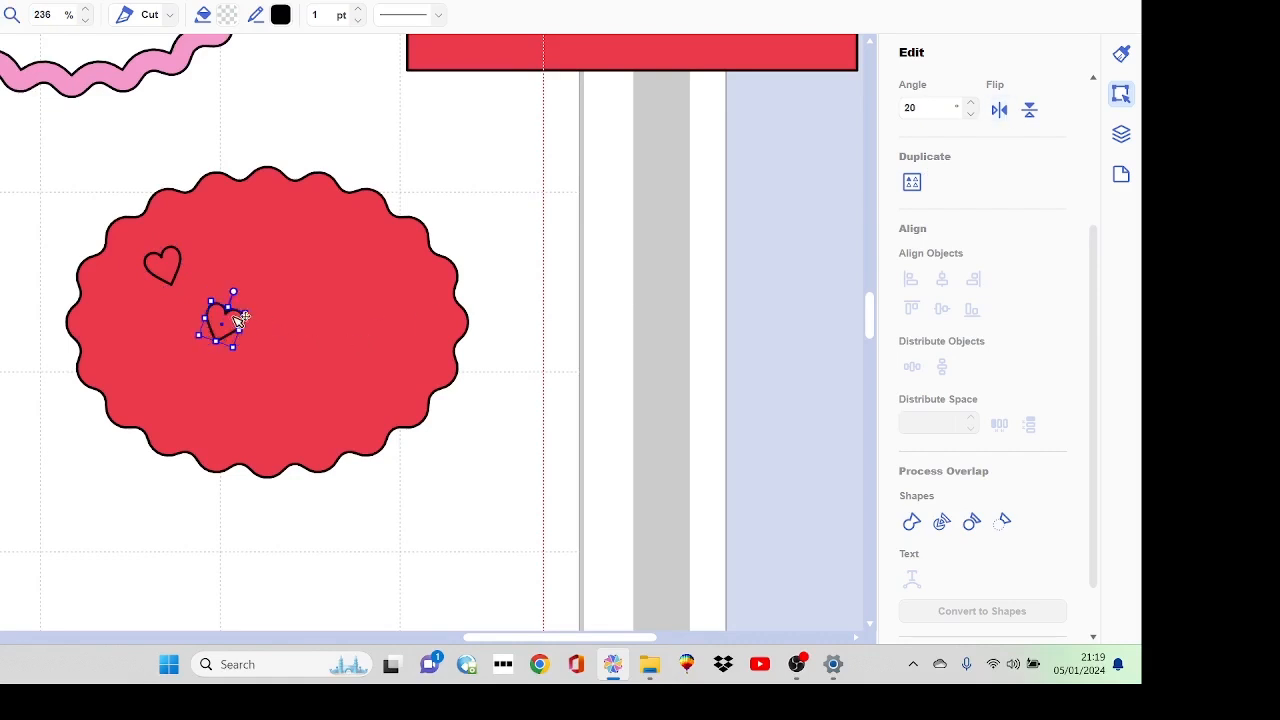
{"action": "left_click_drag", "start_coordinate": [246, 316], "coordinate": [408, 243]}
{"action": "left_click_drag", "start_coordinate": [180, 264], "coordinate": [154, 249]}
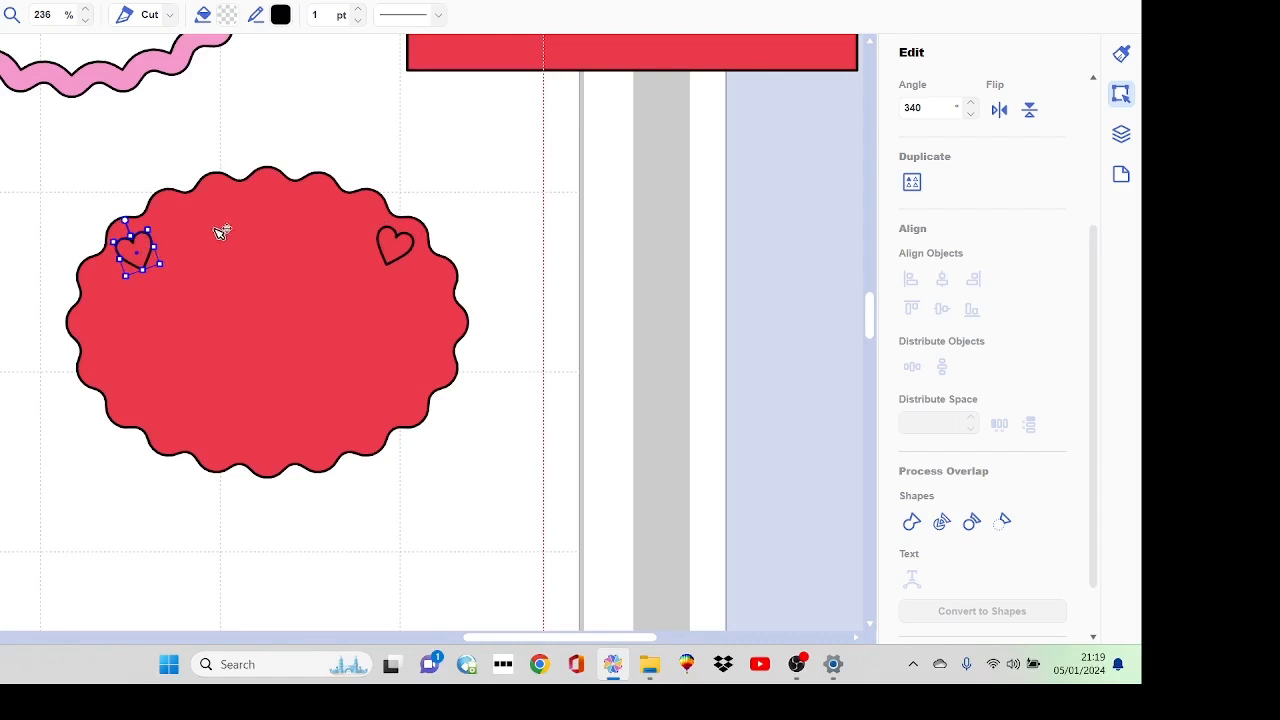
- Top-align and group the two small hearts, and centre the pair horizontally on the red scalloped oval
{"action": "left_click", "coordinate": [408, 241], "text": "shift"}
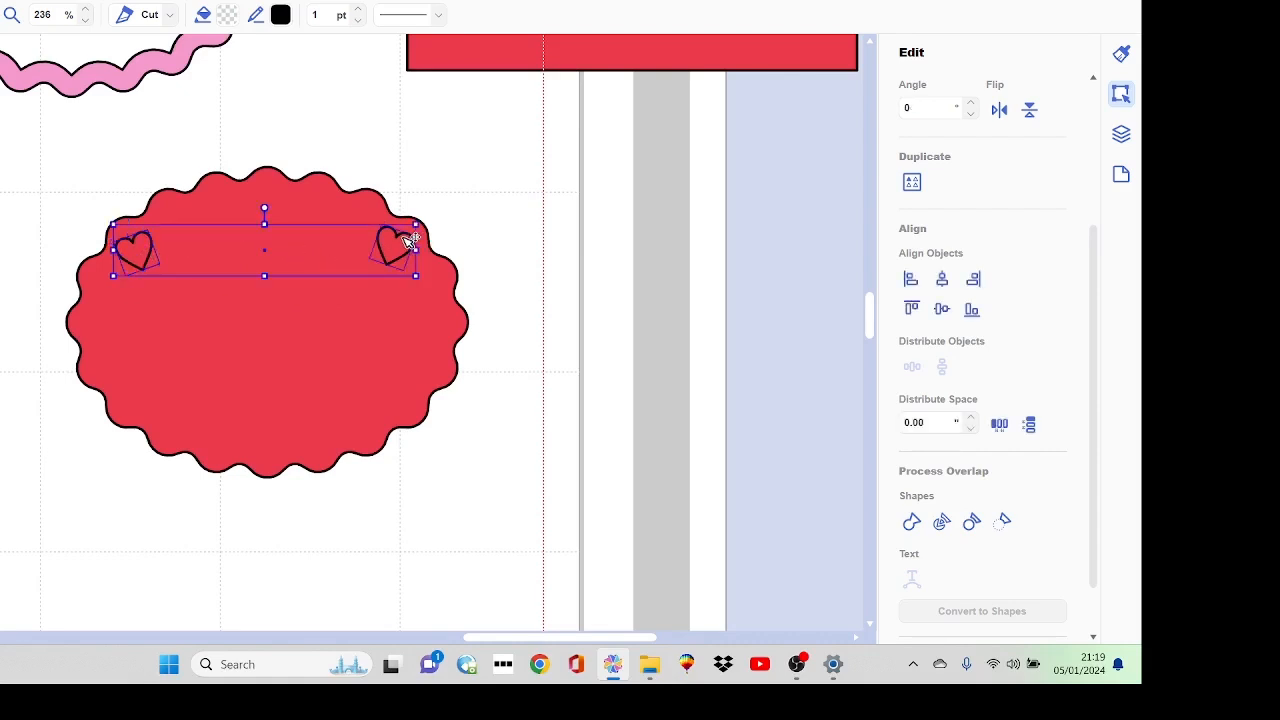
{"action": "left_click", "coordinate": [911, 309]}
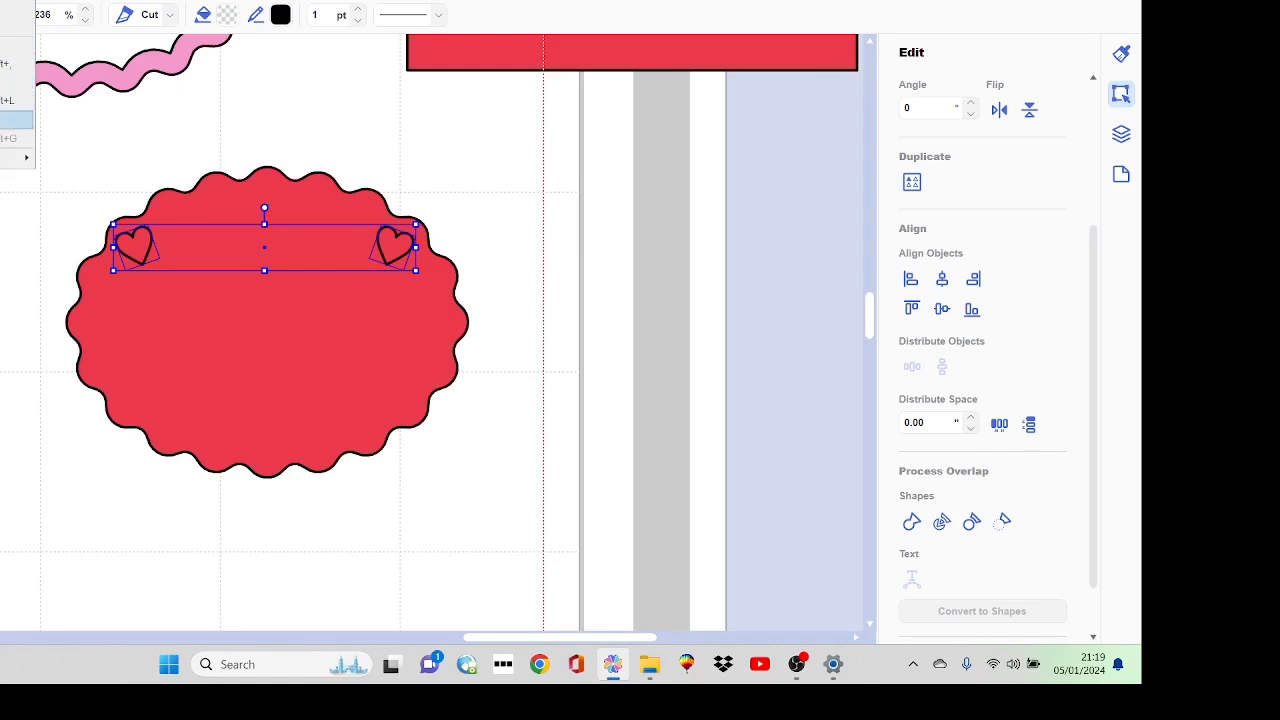
{"action": "left_click", "coordinate": [435, 223]}
{"action": "left_click", "coordinate": [406, 252]}
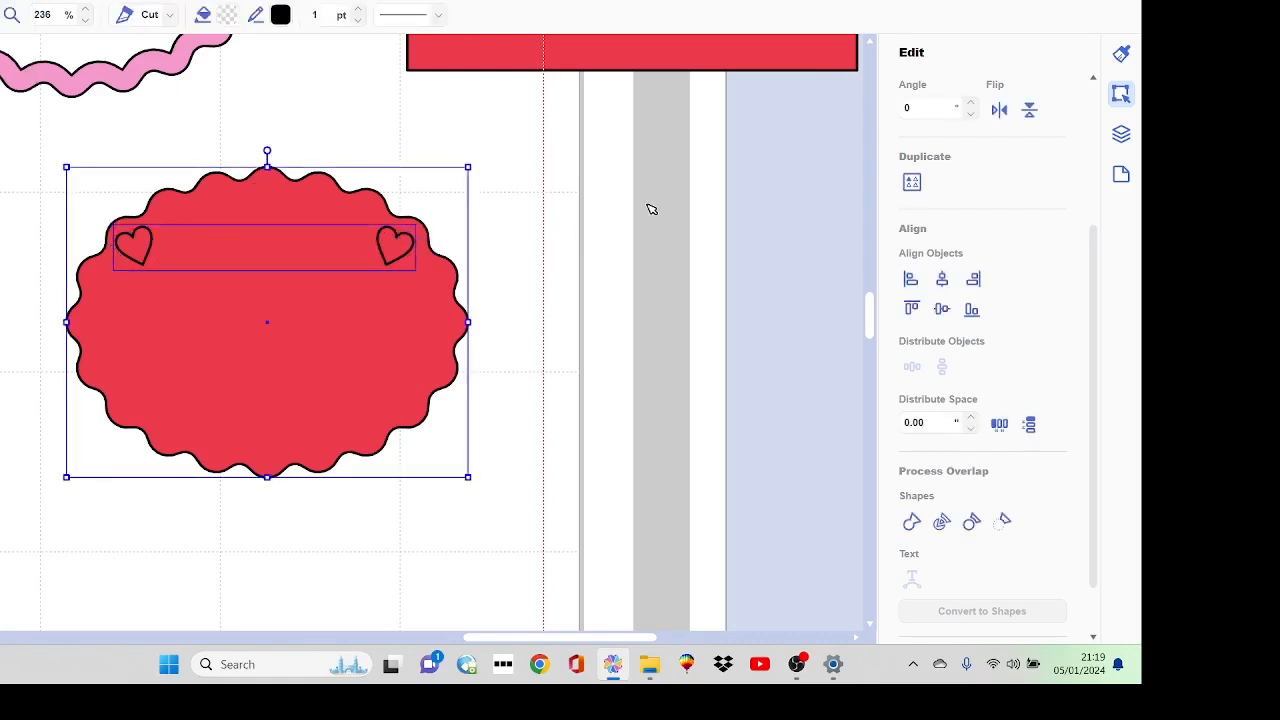
{"action": "left_click", "coordinate": [942, 287]}
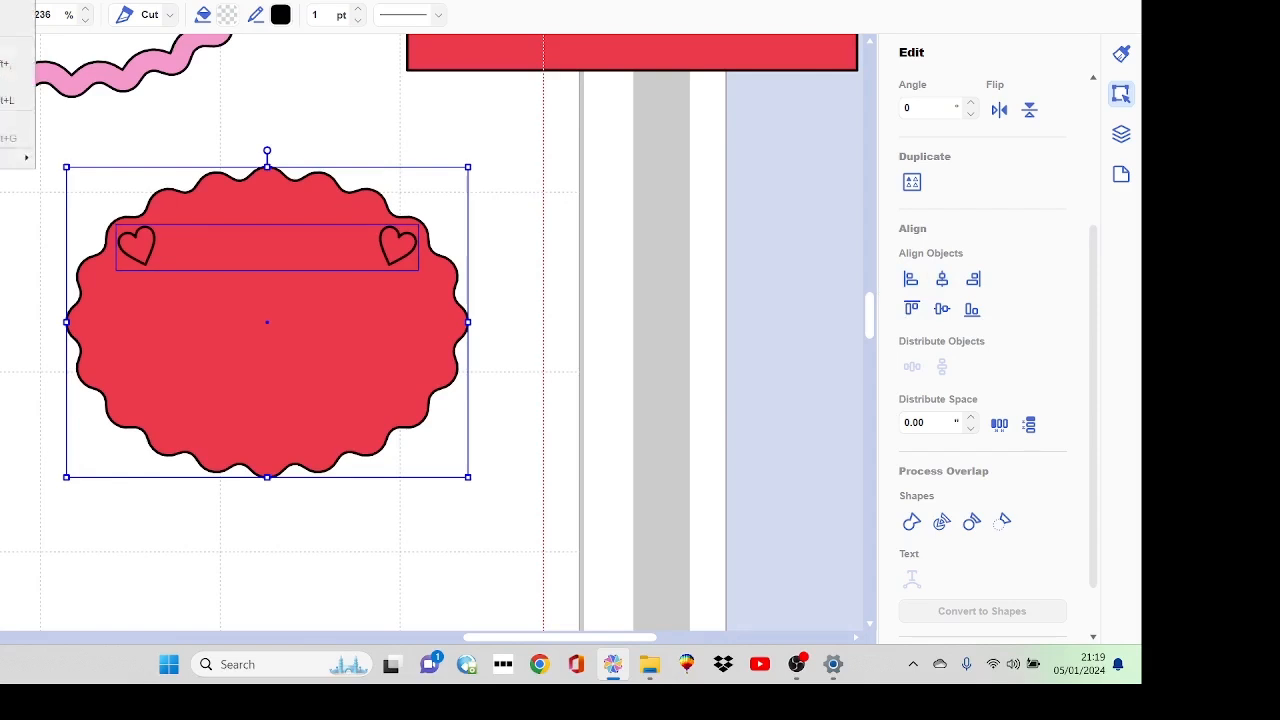
- Duplicate only the grouped heart pair and flip the copy vertically
{"action": "key", "text": "ctrl+d"}
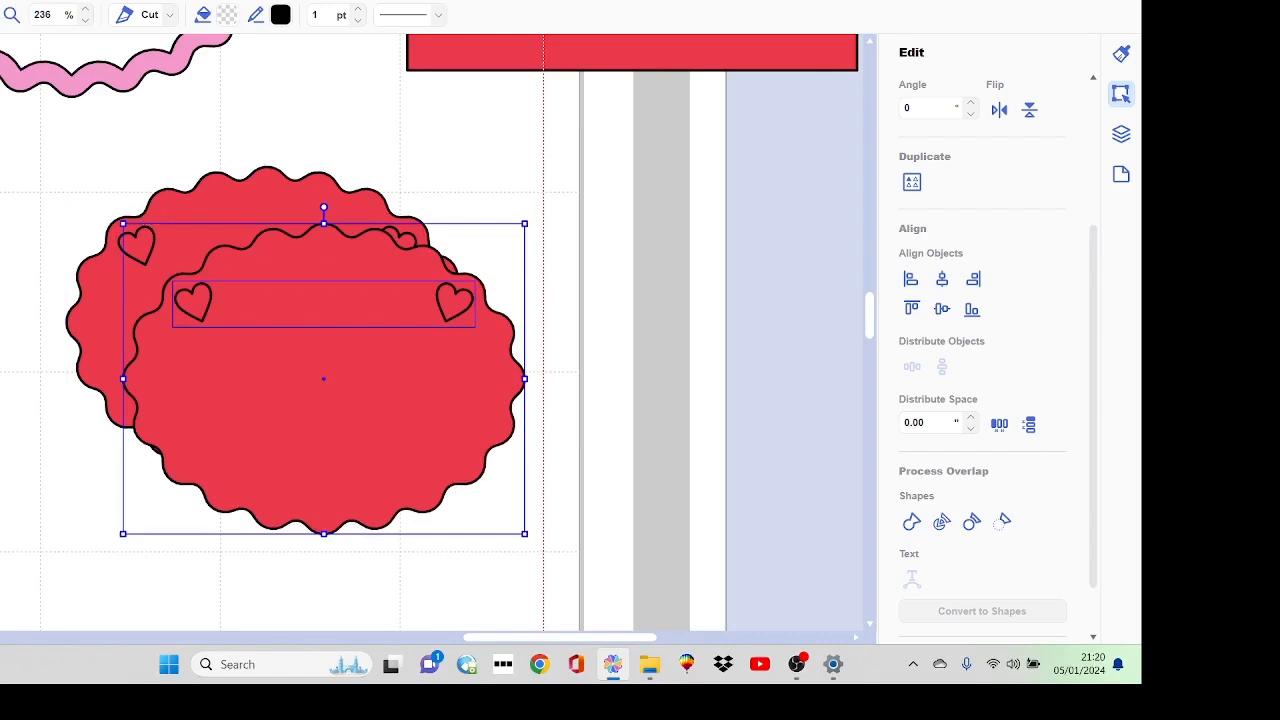
{"action": "key", "text": "Delete"}
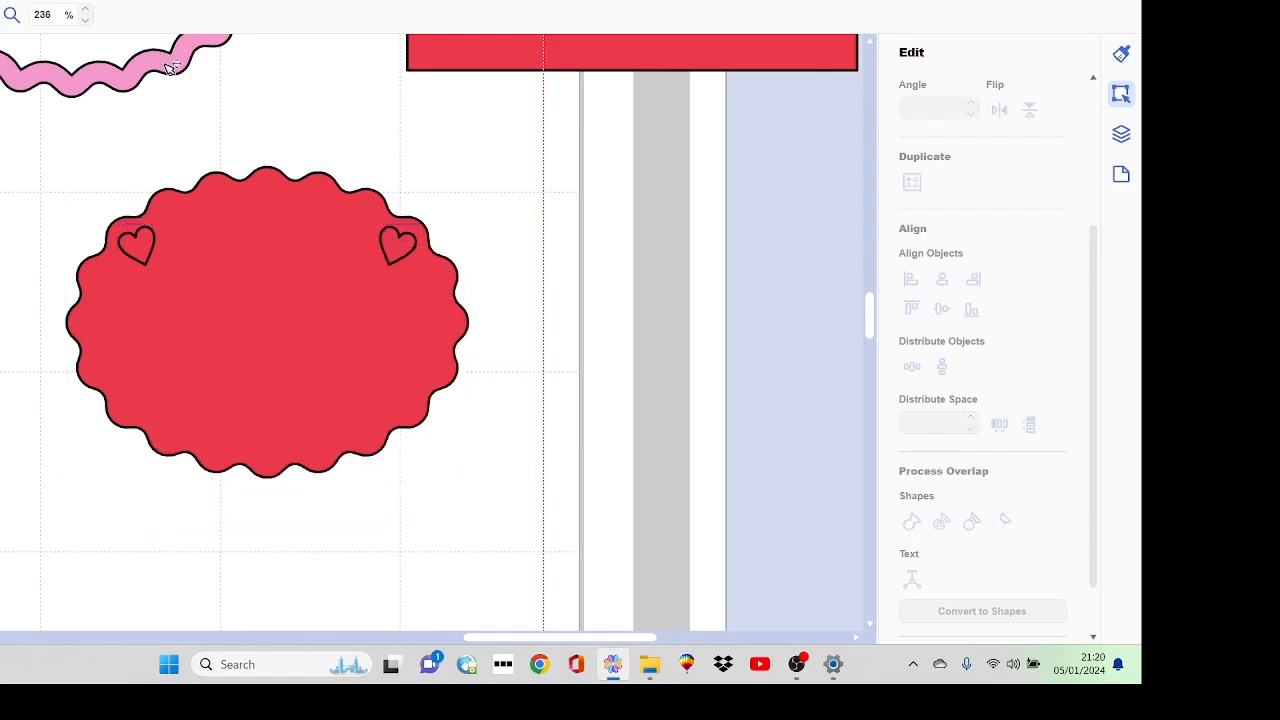
{"action": "left_click", "coordinate": [145, 242]}
{"action": "left_click", "coordinate": [0, 0]}
{"action": "left_click", "coordinate": [6, 12]}
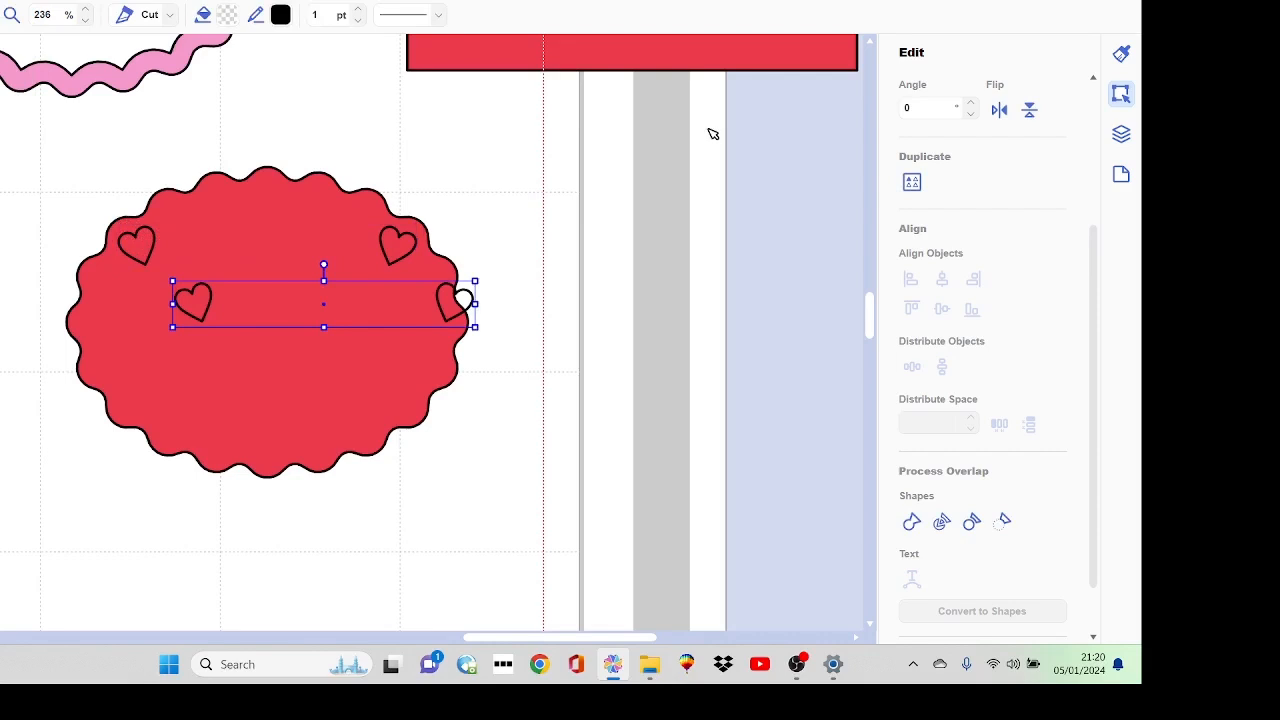
{"action": "left_click", "coordinate": [1030, 110]}
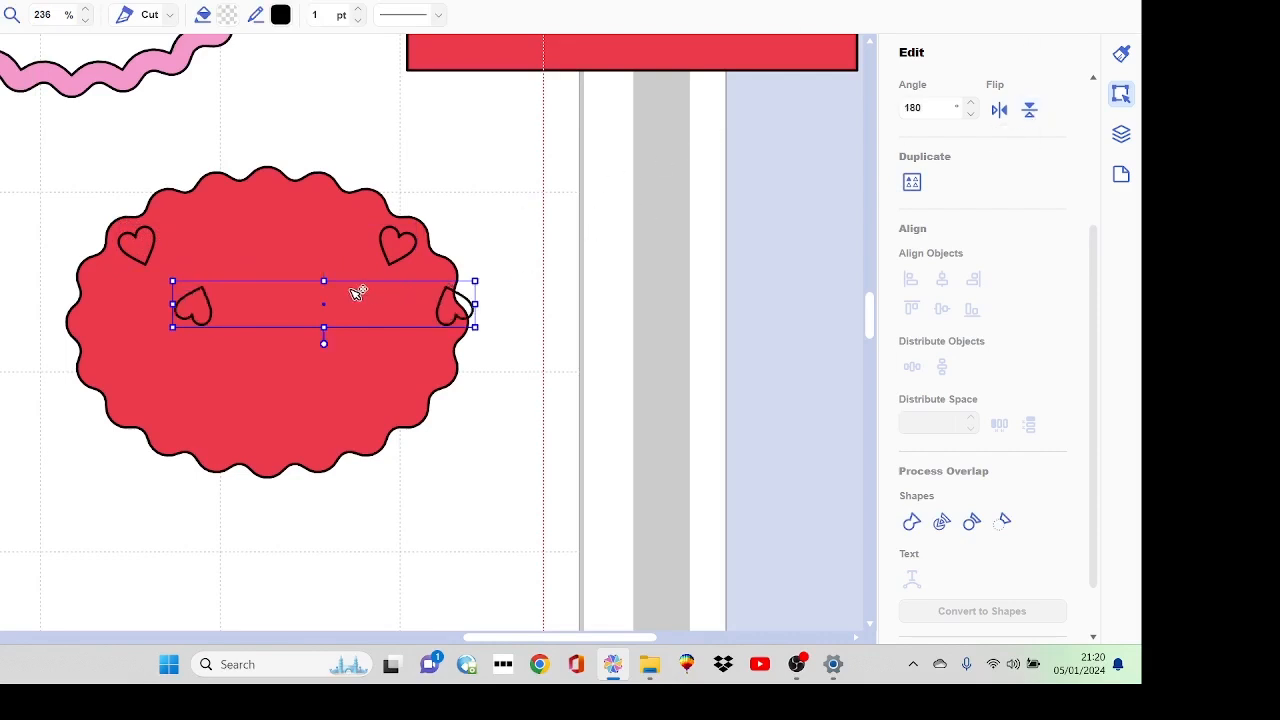
- Move the upside-down heart pair to the oval's lower edge and align its right side with the upper pair
{"action": "left_click_drag", "start_coordinate": [357, 293], "coordinate": [325, 335]}
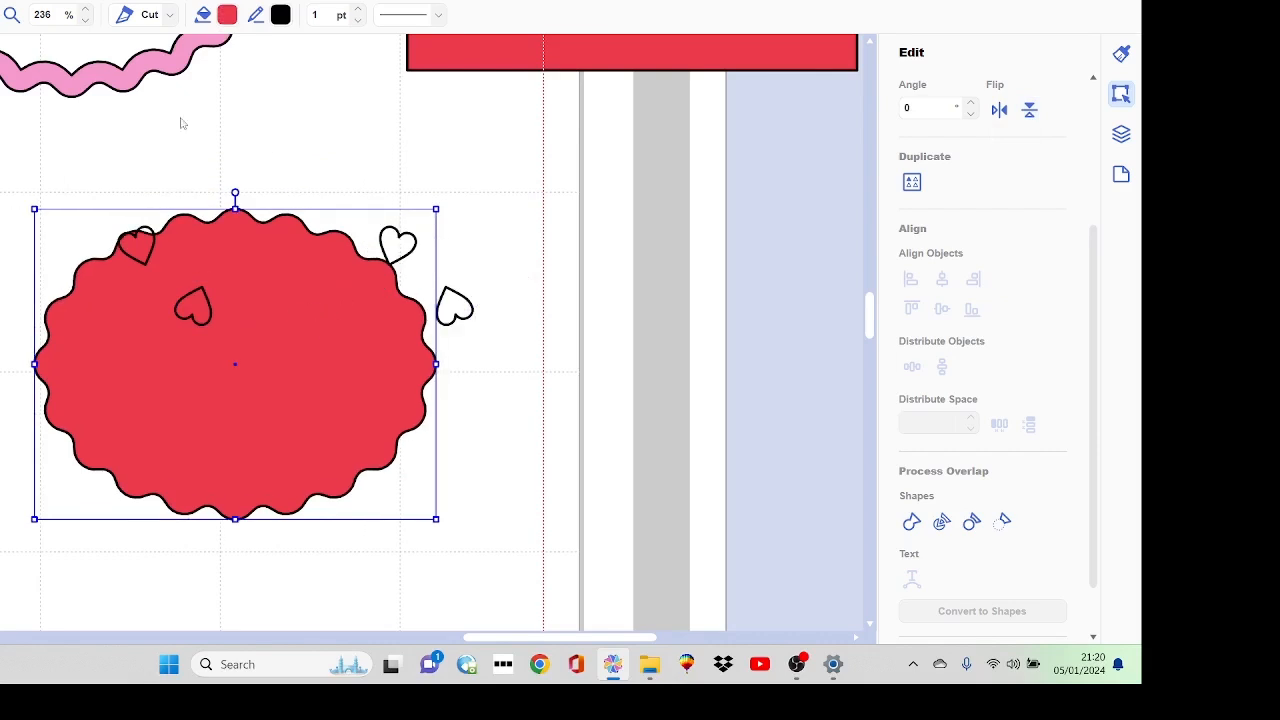
{"action": "key", "text": "ctrl+z"}
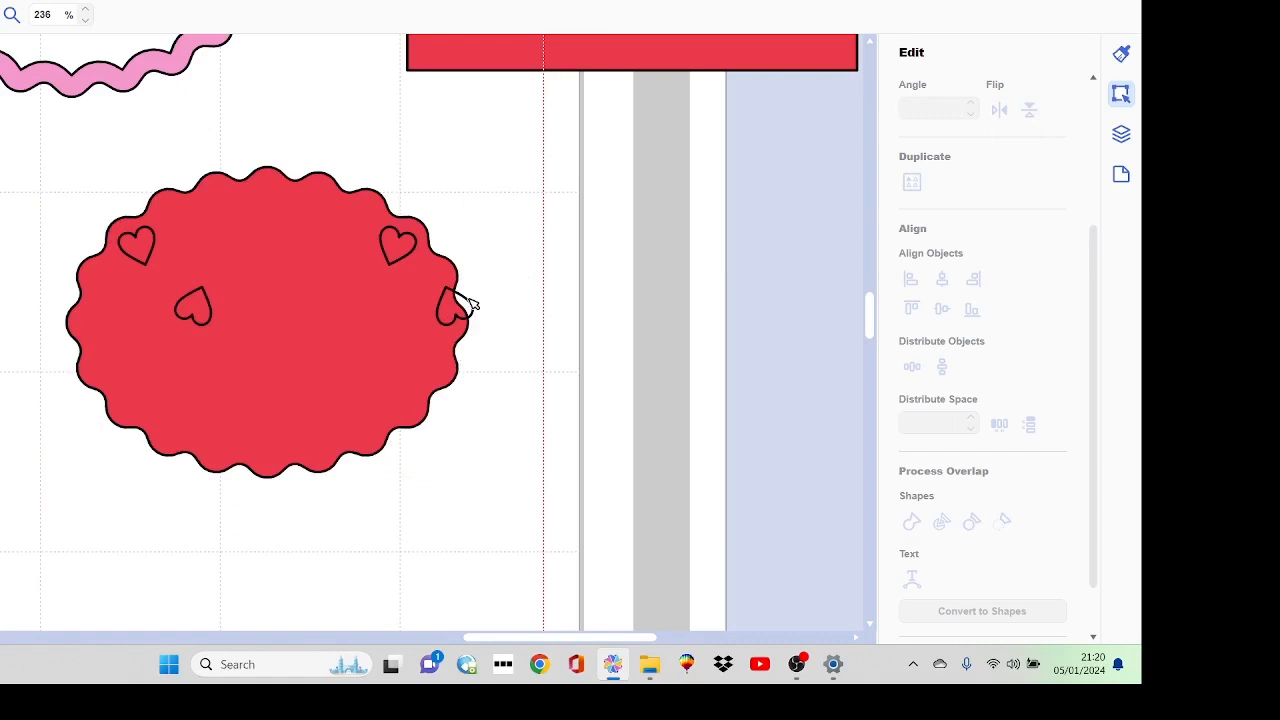
{"action": "left_click", "coordinate": [468, 302]}
{"action": "left_click_drag", "start_coordinate": [465, 300], "coordinate": [415, 397]}
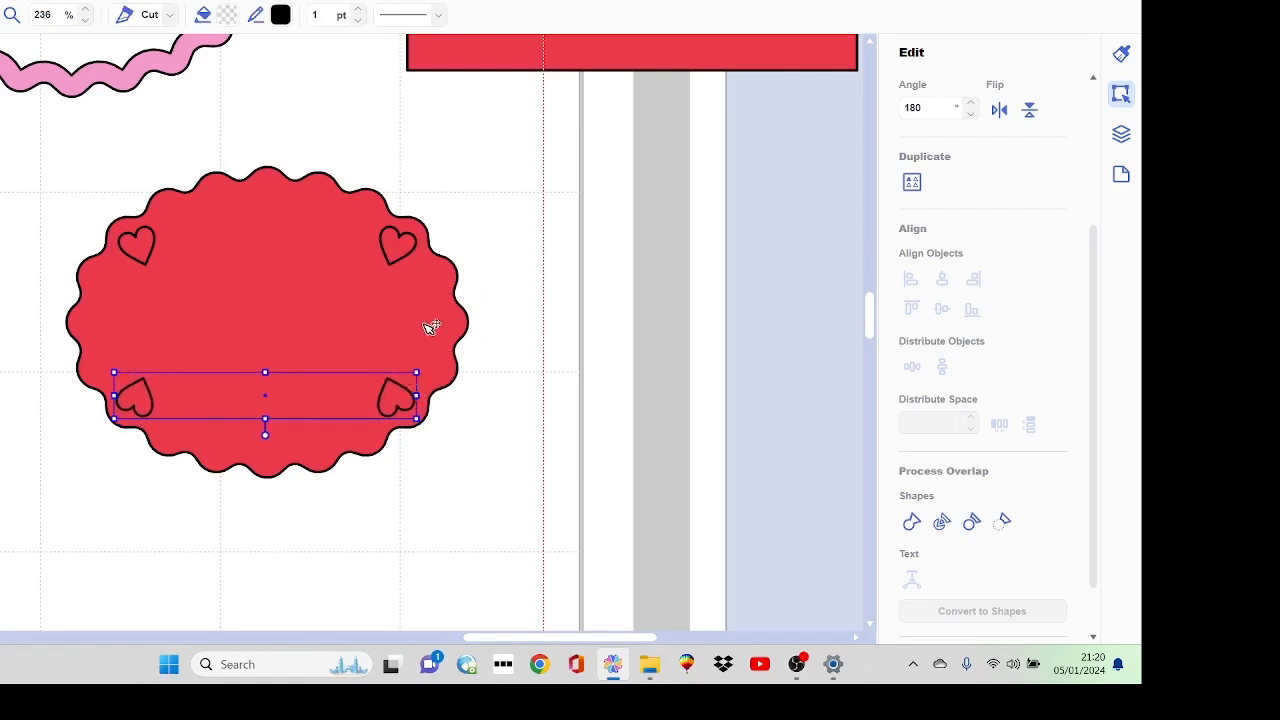
{"action": "left_click_drag", "start_coordinate": [413, 403], "coordinate": [414, 403]}
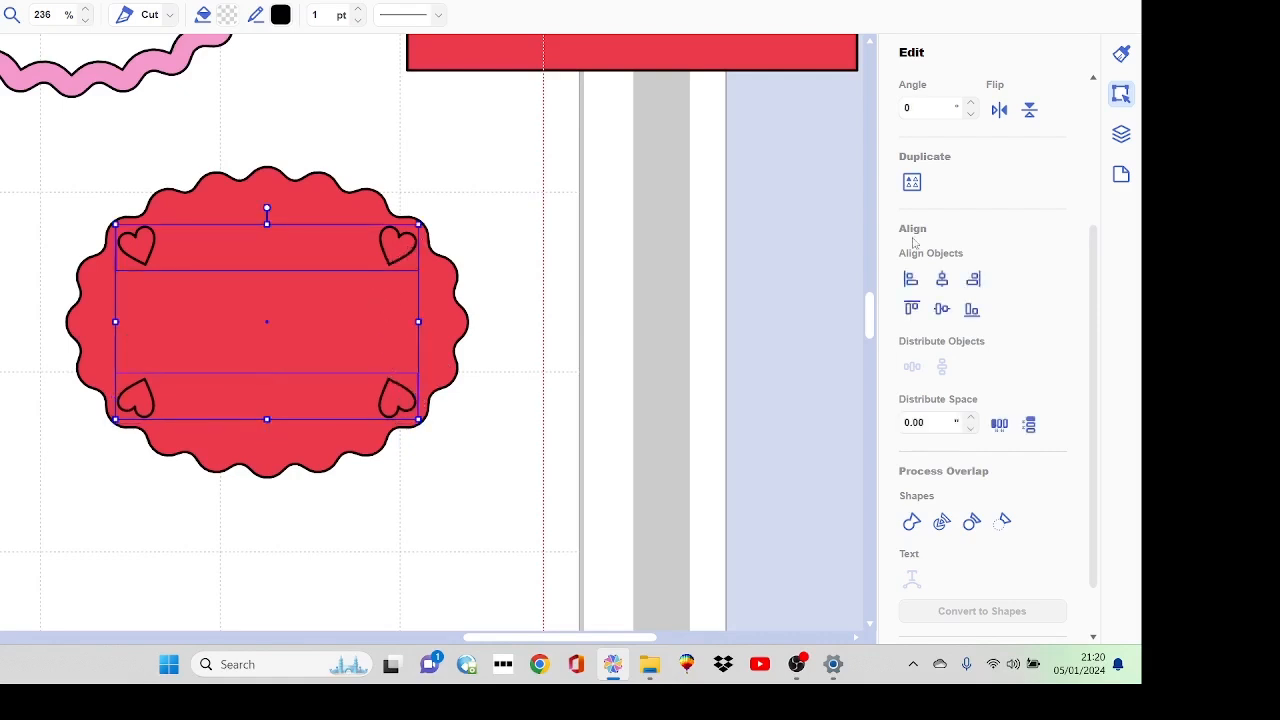
{"action": "left_click", "coordinate": [975, 279]}
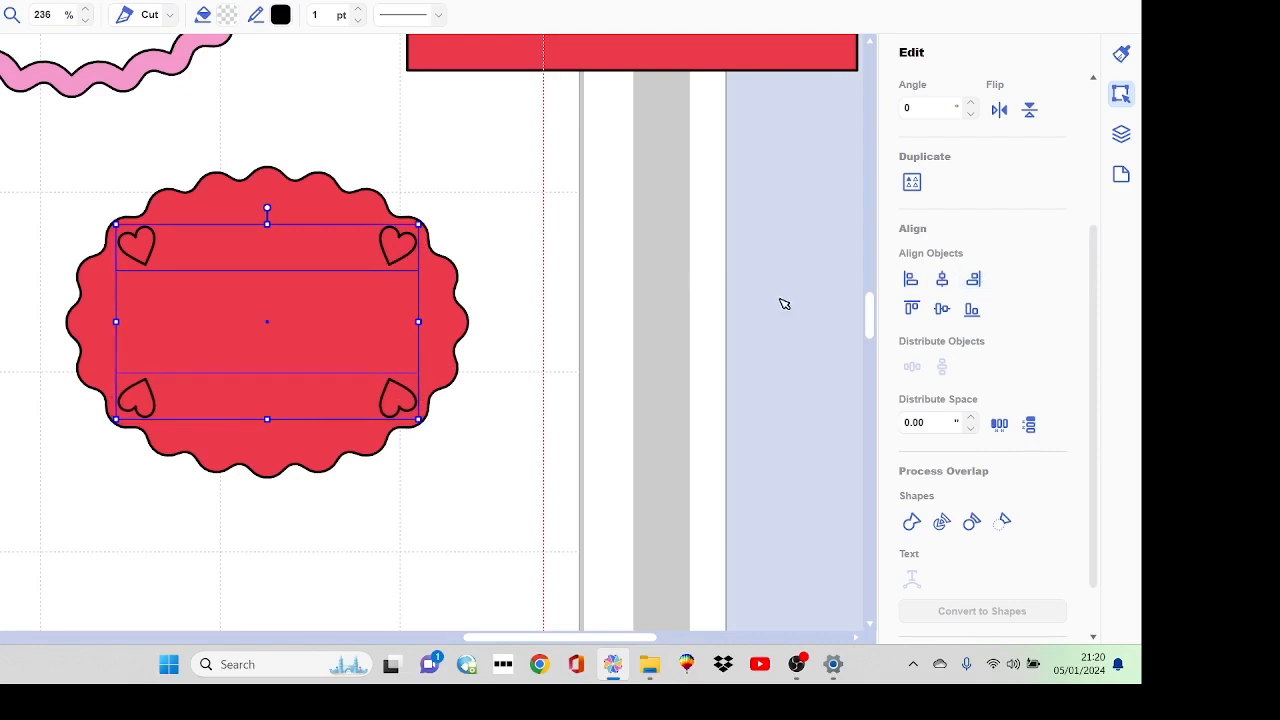
- Subtract both heart pairs from the red scalloped oval to make four heart cut-outs
{"action": "left_click_drag", "start_coordinate": [482, 168], "coordinate": [311, 431]}
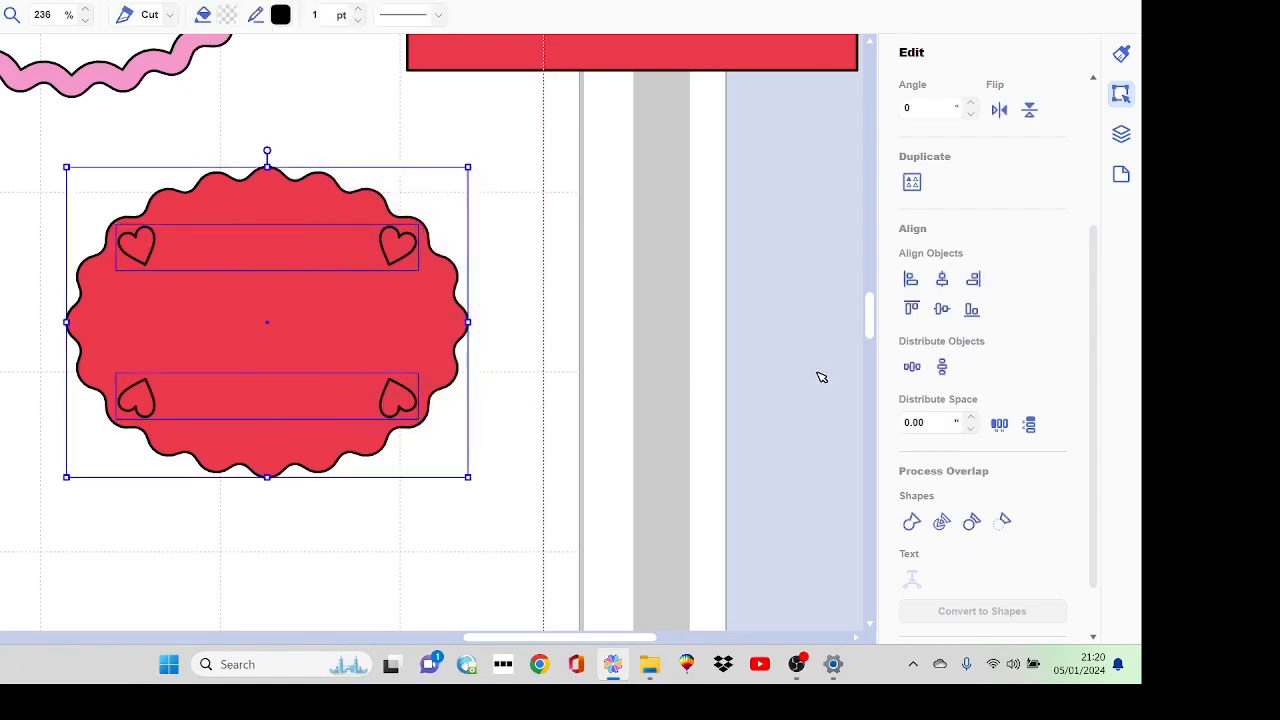
{"action": "left_click", "coordinate": [1003, 524]}
{"action": "left_click", "coordinate": [705, 403]}
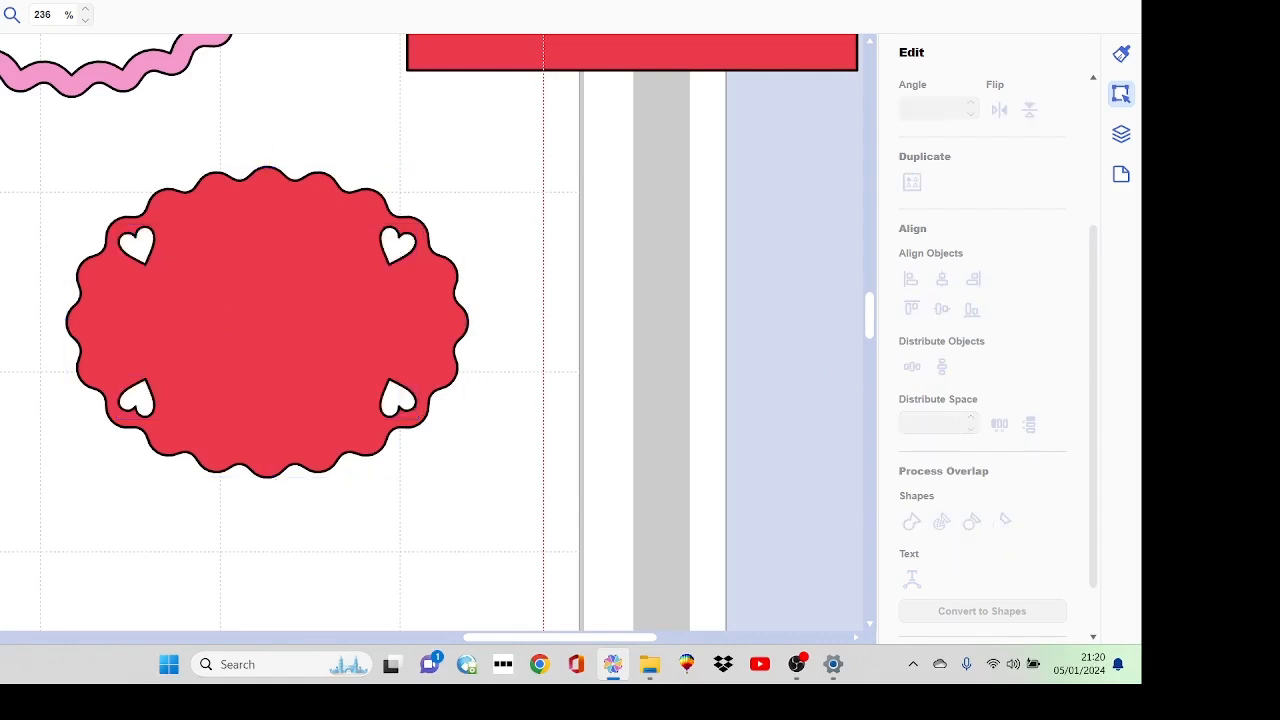
- Move the "I ♥ U" lettering onto the middle of the red oval and bring it to the front
{"action": "left_click_drag", "start_coordinate": [0, 270], "coordinate": [368, 283]}
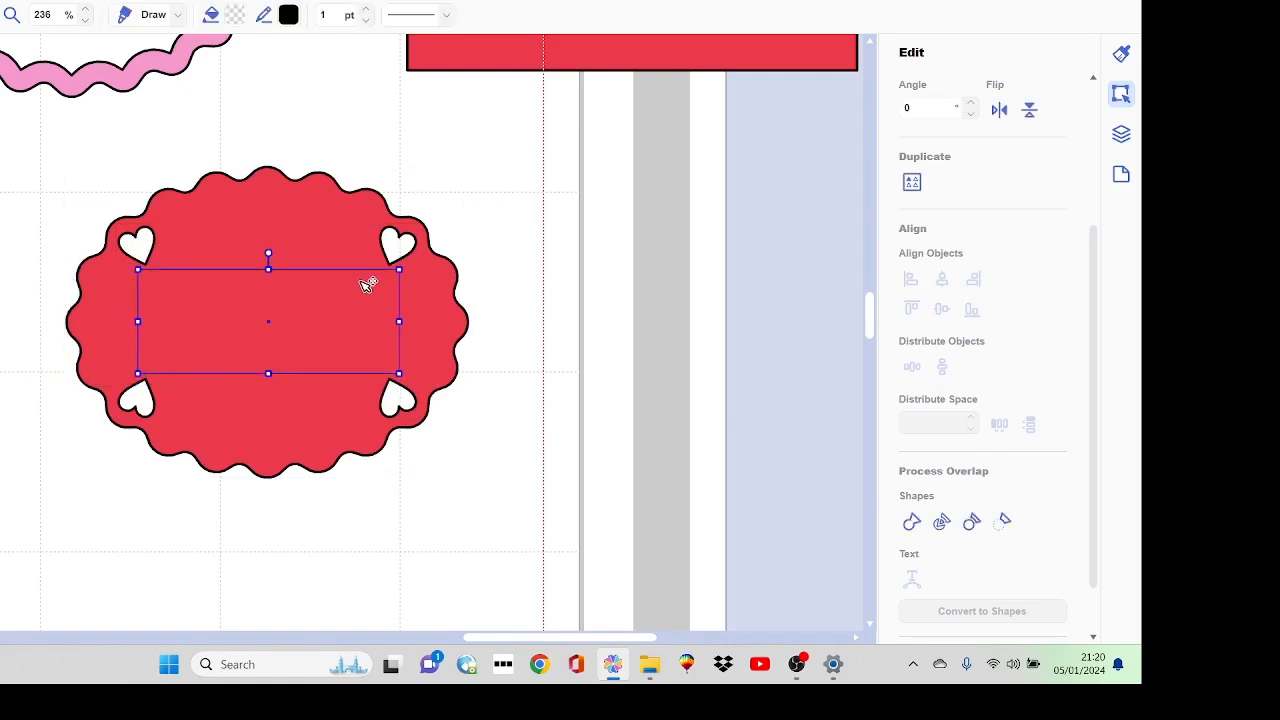
{"action": "left_click", "coordinate": [0, 0]}
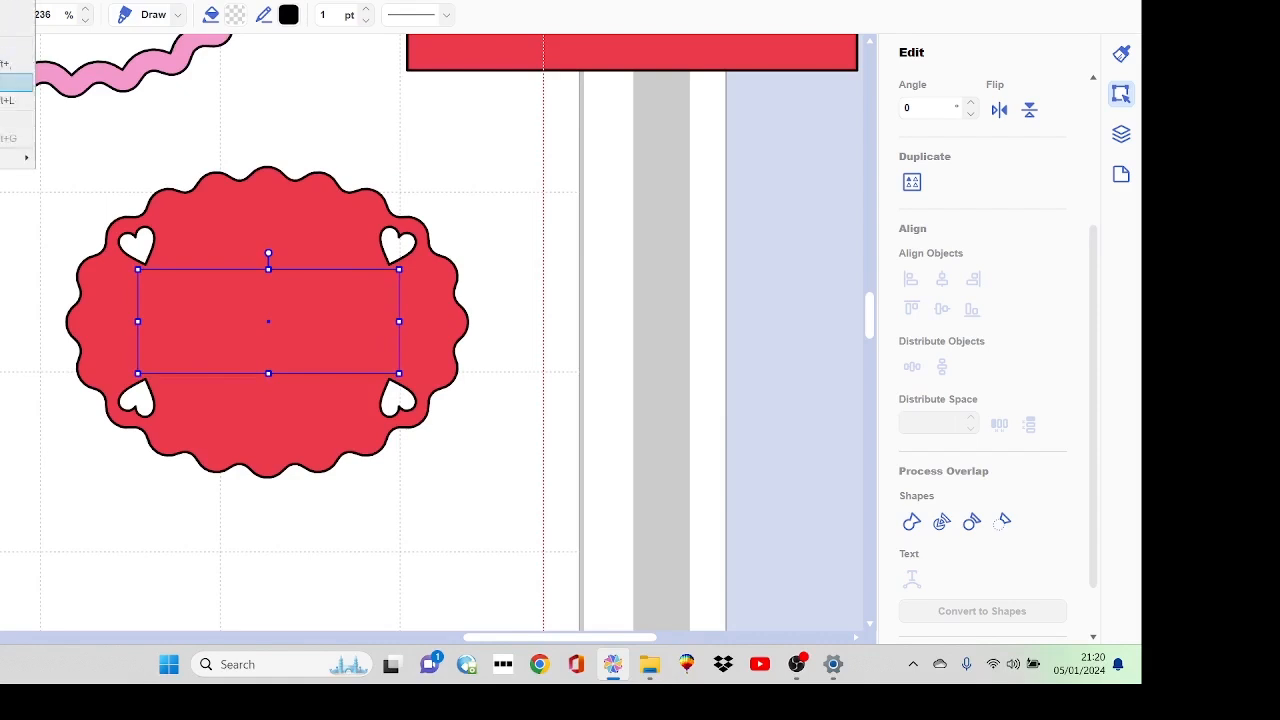
{"action": "mouse_move", "coordinate": [1, 166]}
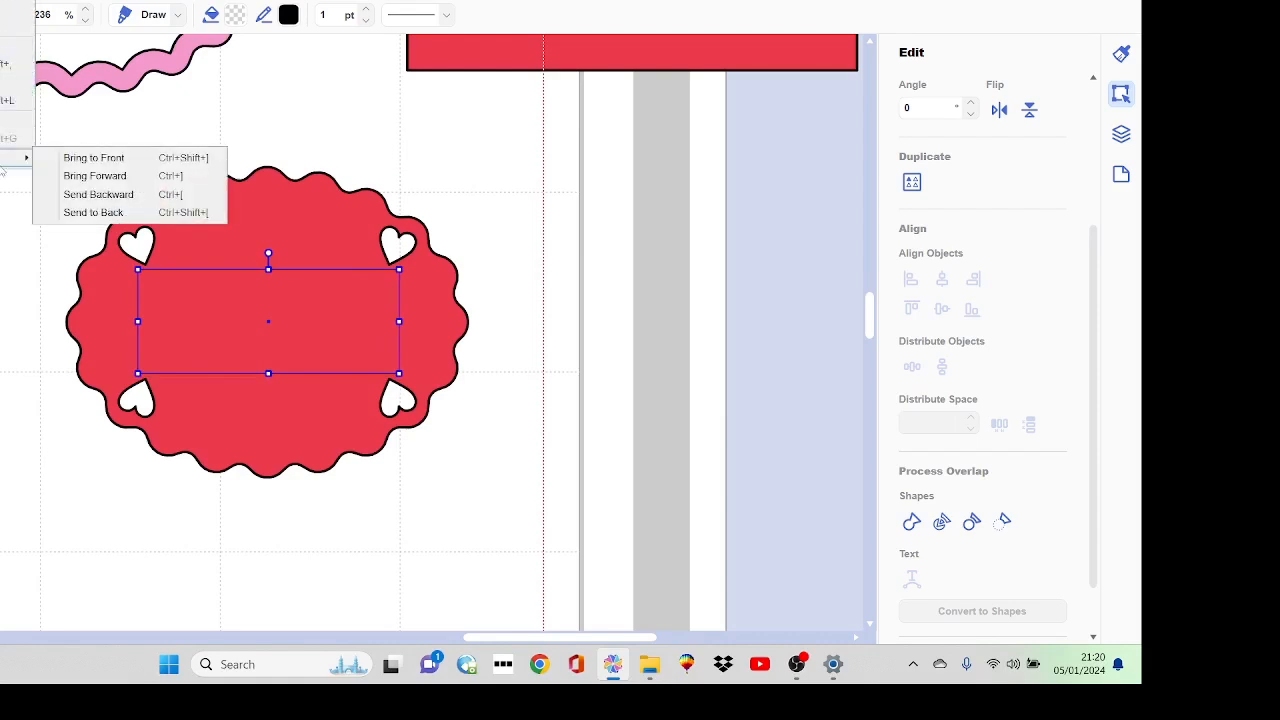
{"action": "left_click", "coordinate": [100, 160]}
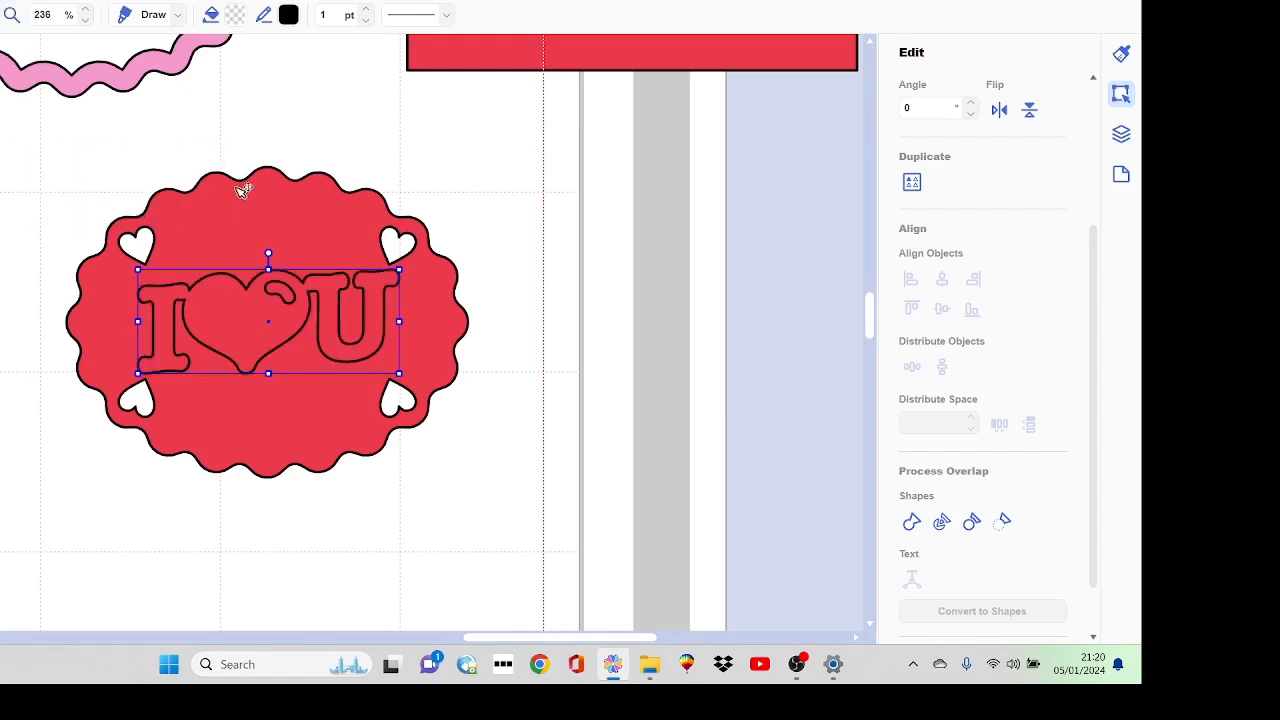
{"action": "left_click", "coordinate": [506, 246]}
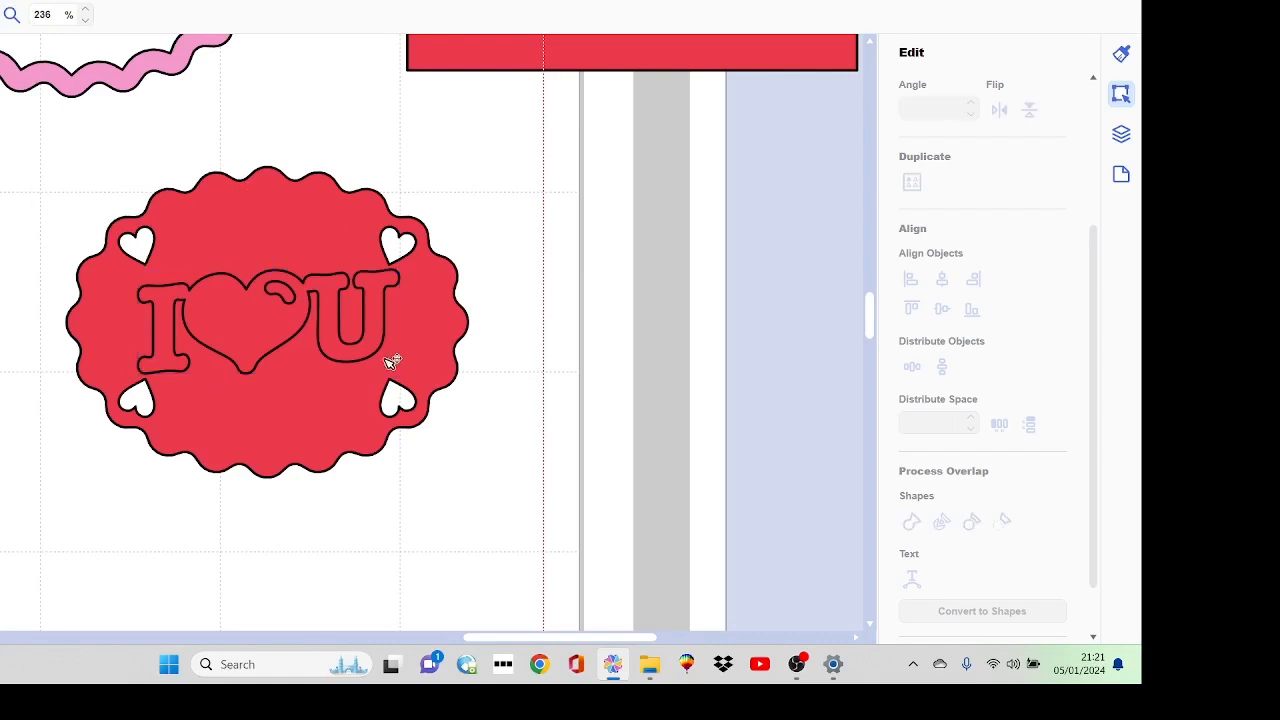
- Scale the "I ♥ U" lettering down slightly and centre it horizontally and vertically on the red oval
{"action": "left_click", "coordinate": [302, 303]}
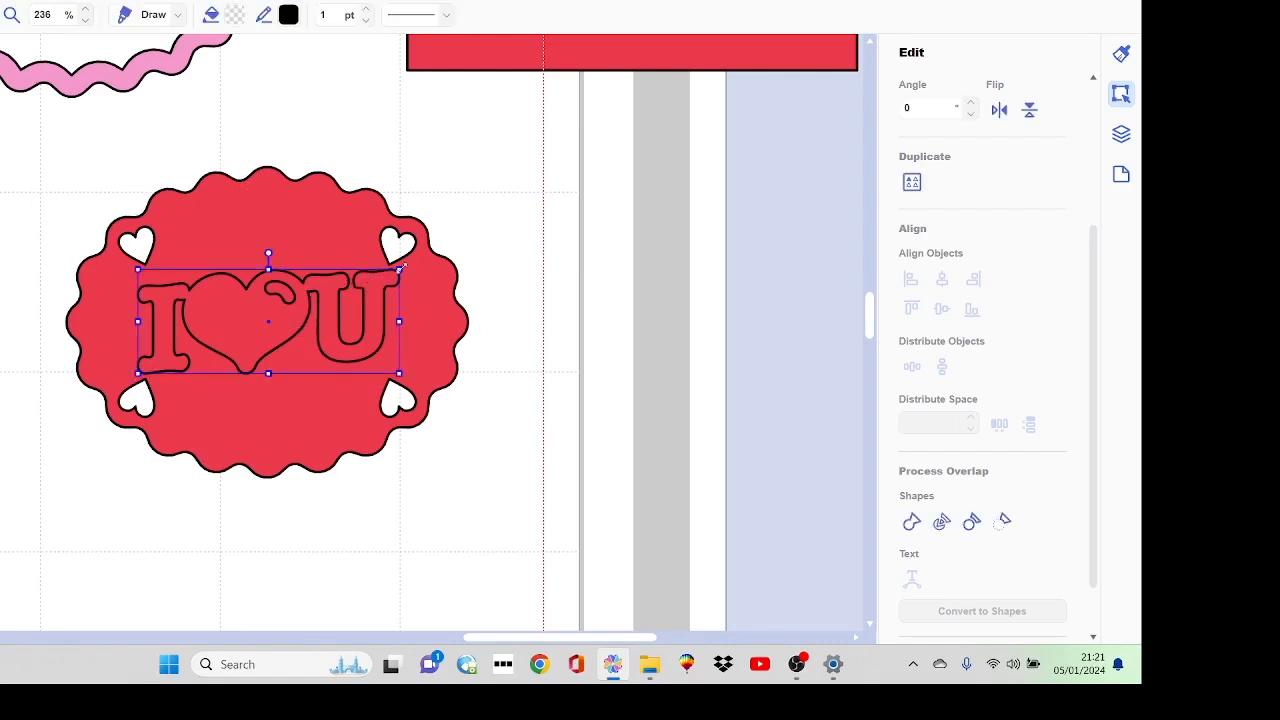
{"action": "left_click_drag", "start_coordinate": [401, 268], "coordinate": [372, 281]}
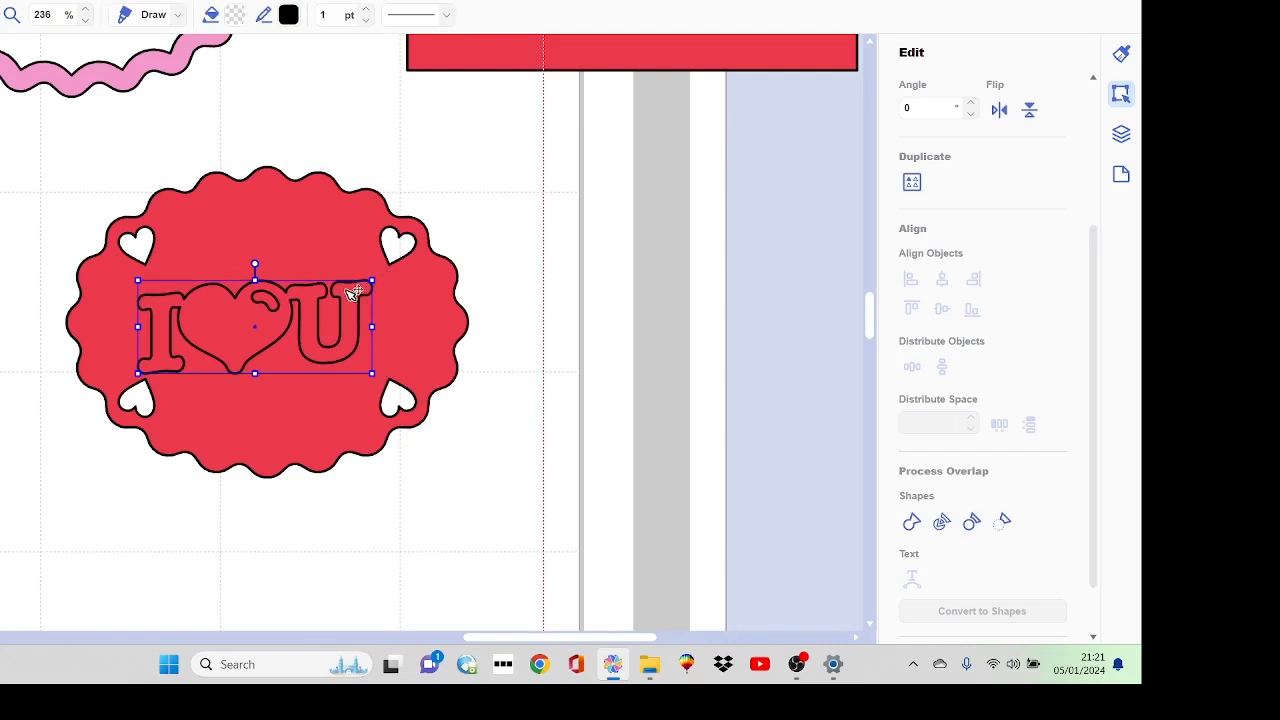
{"action": "left_click_drag", "start_coordinate": [489, 206], "coordinate": [382, 406]}
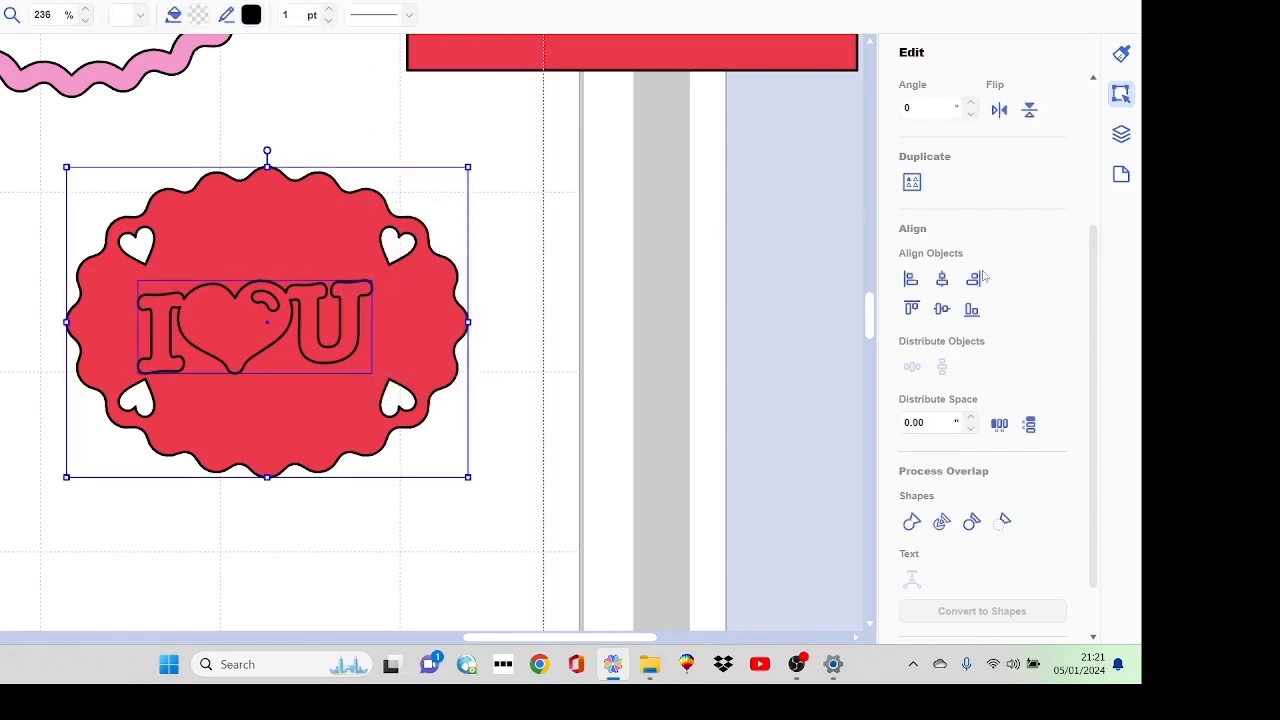
{"action": "left_click", "coordinate": [942, 279]}
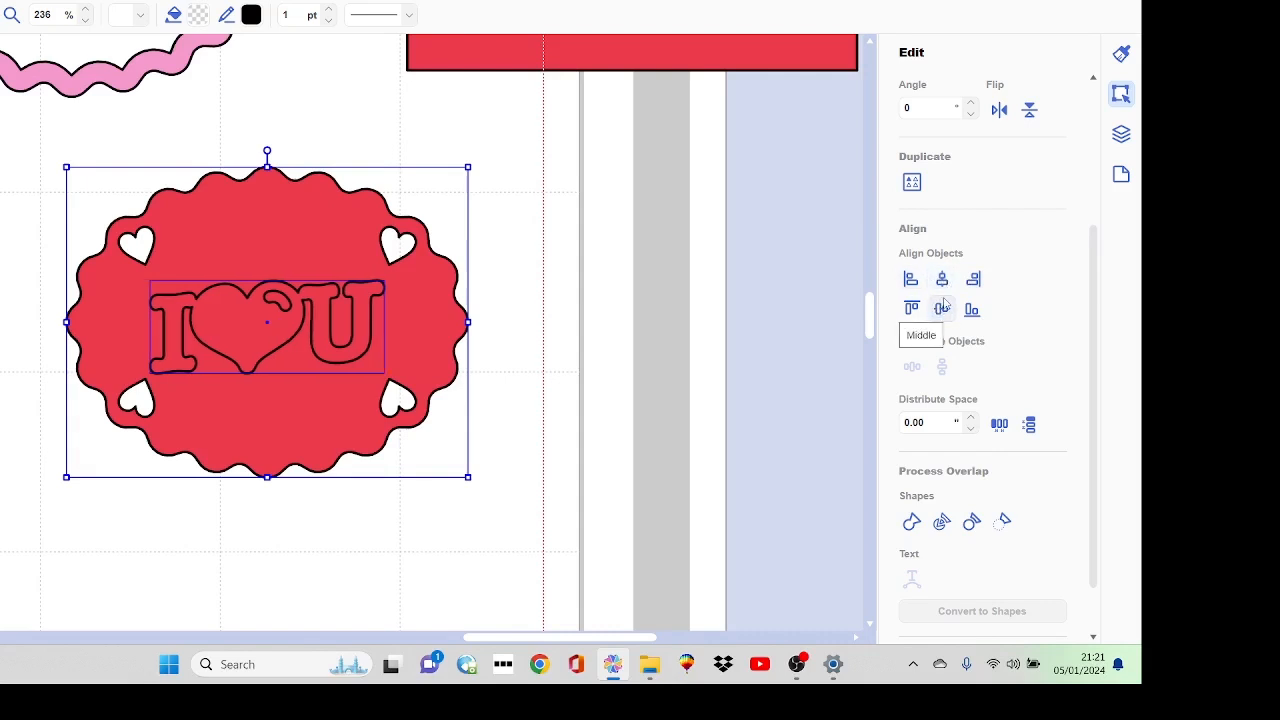
{"action": "left_click", "coordinate": [944, 305]}
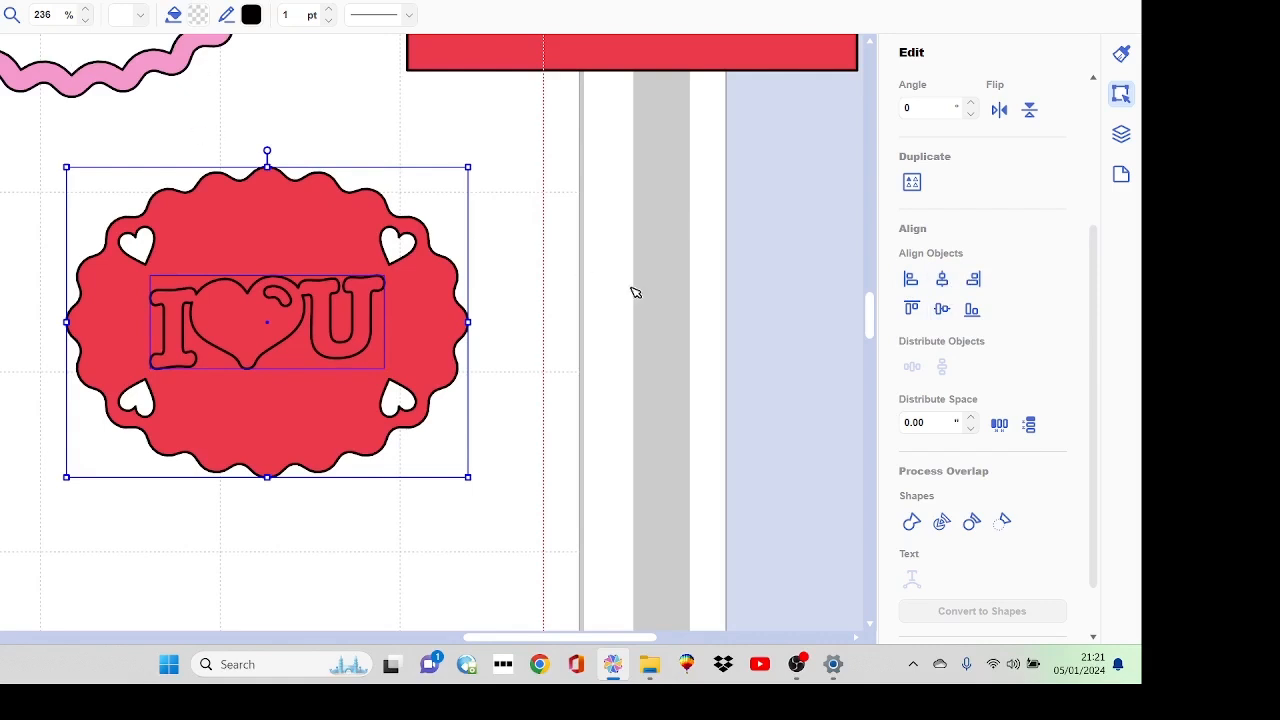
{"action": "left_click", "coordinate": [724, 279]}
{"action": "type", "text": "Another wee edit"}
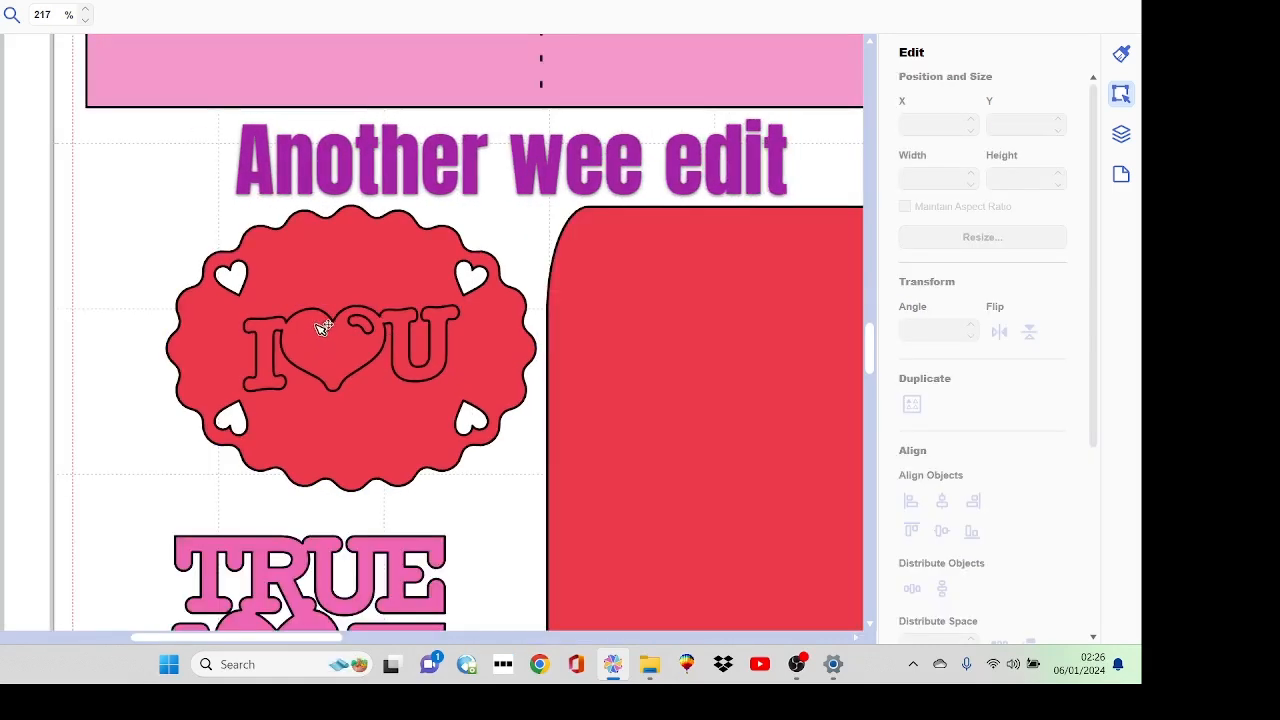
- Fill the "I ♥ U" lettering with light pink #F9C1C7
{"action": "left_click", "coordinate": [323, 328]}
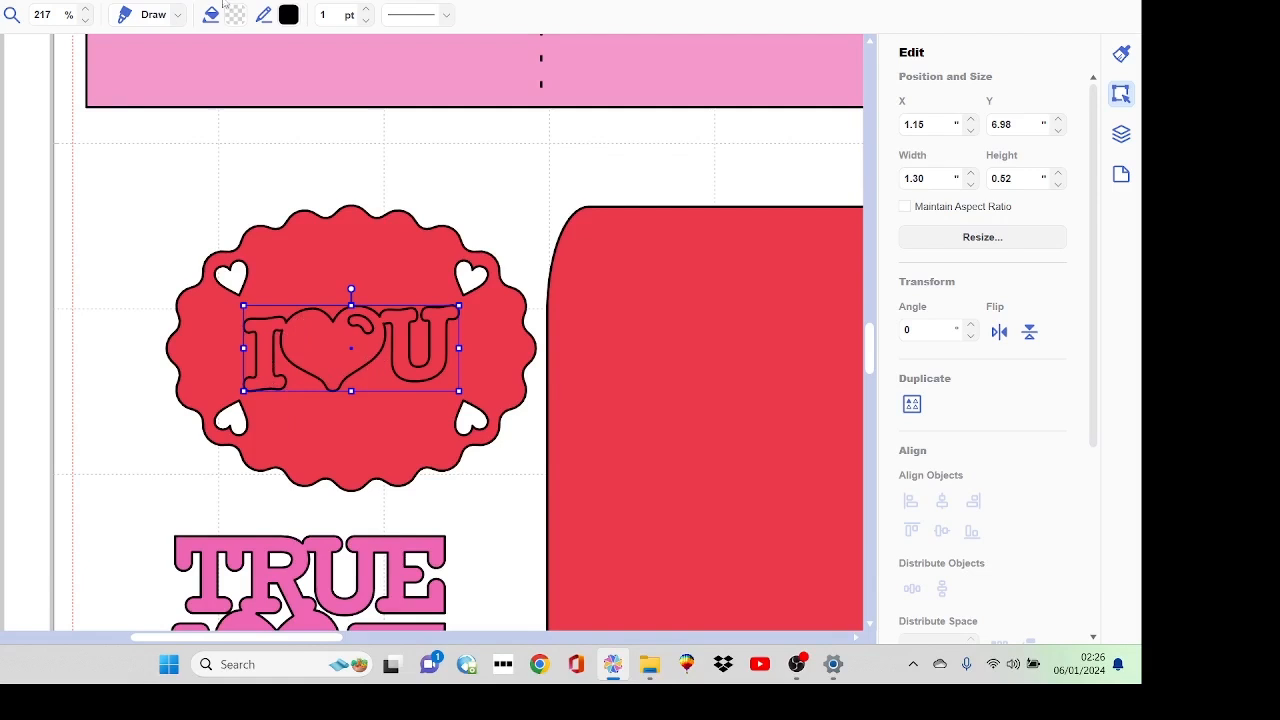
{"action": "left_click", "coordinate": [235, 14]}
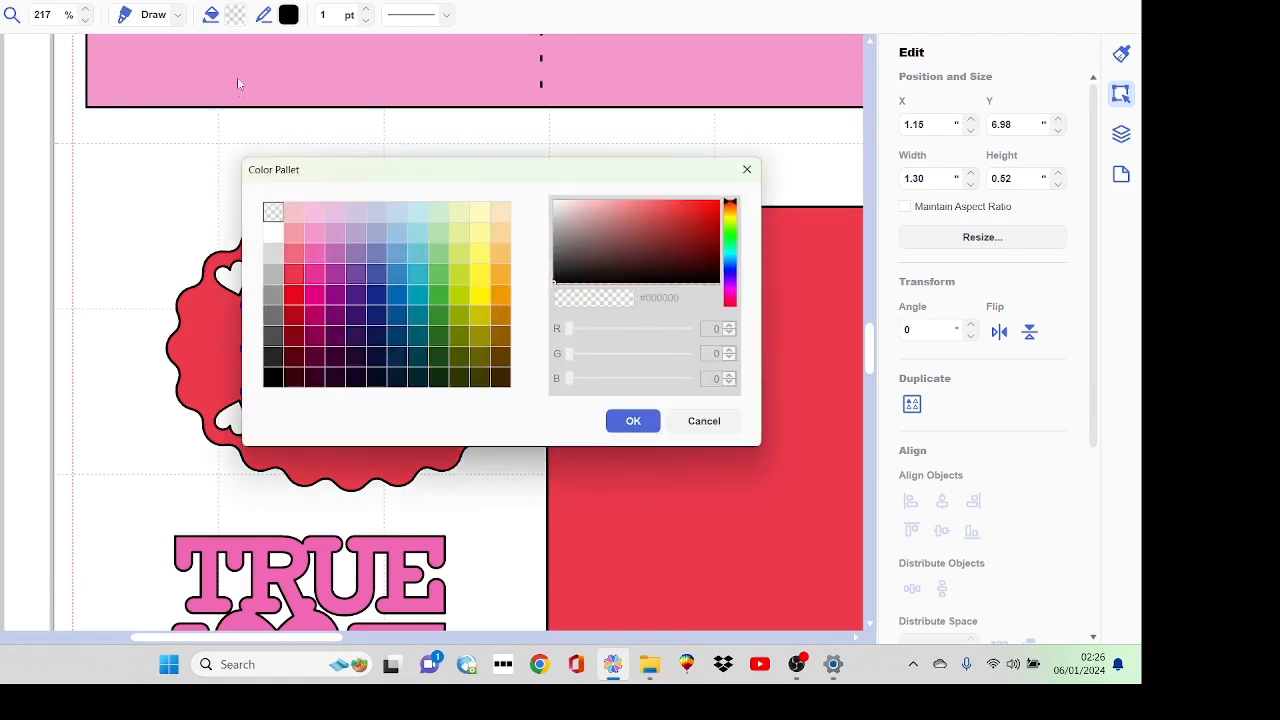
{"action": "left_click", "coordinate": [294, 217]}
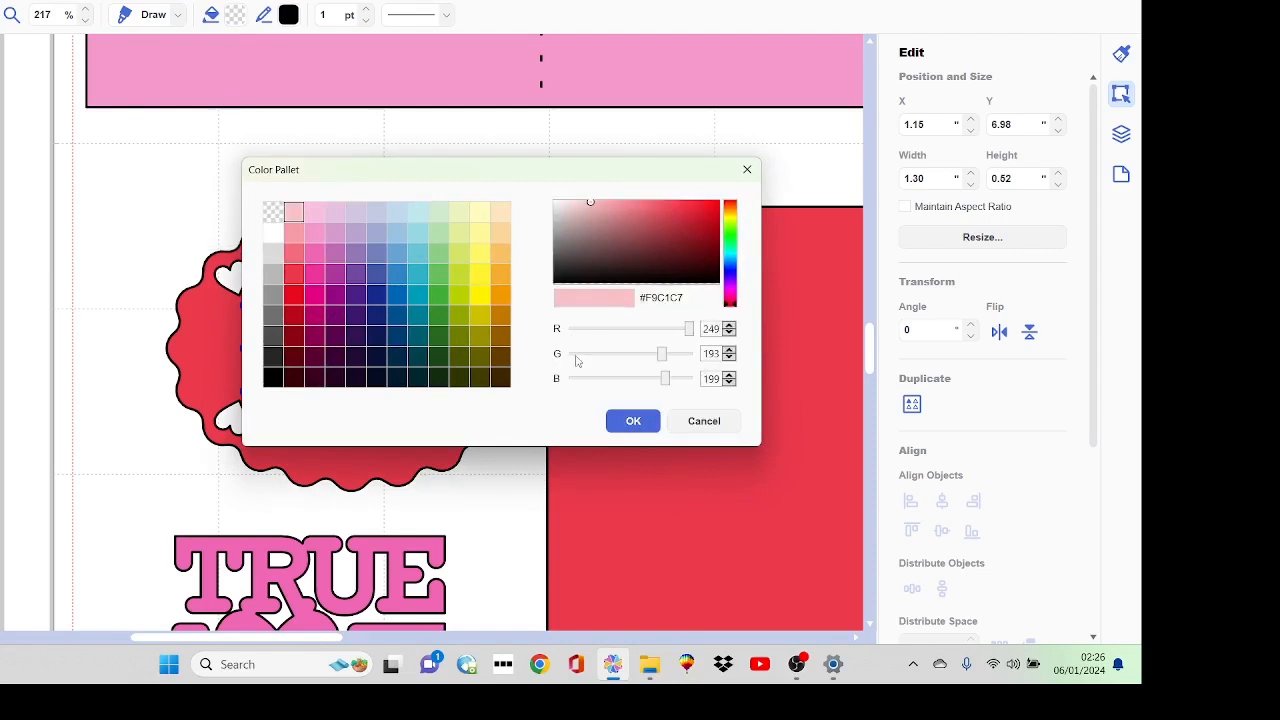
{"action": "left_click", "coordinate": [634, 421]}
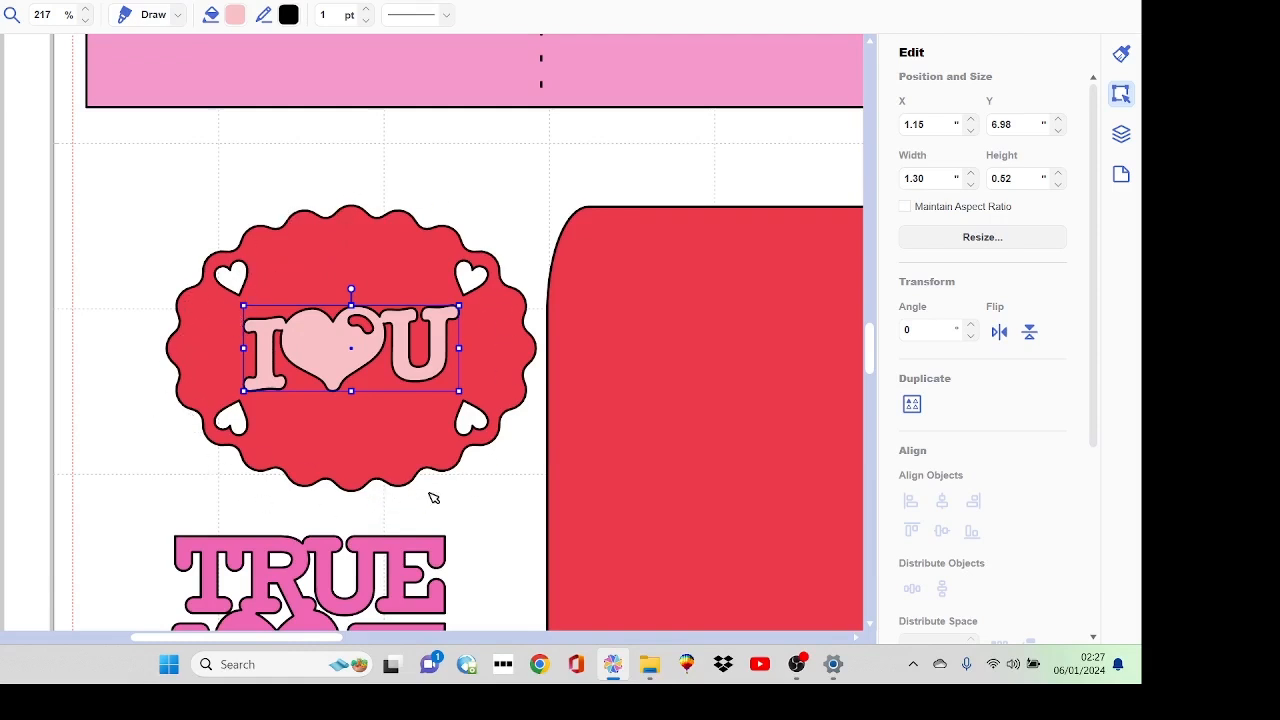
{"action": "left_click", "coordinate": [407, 167]}
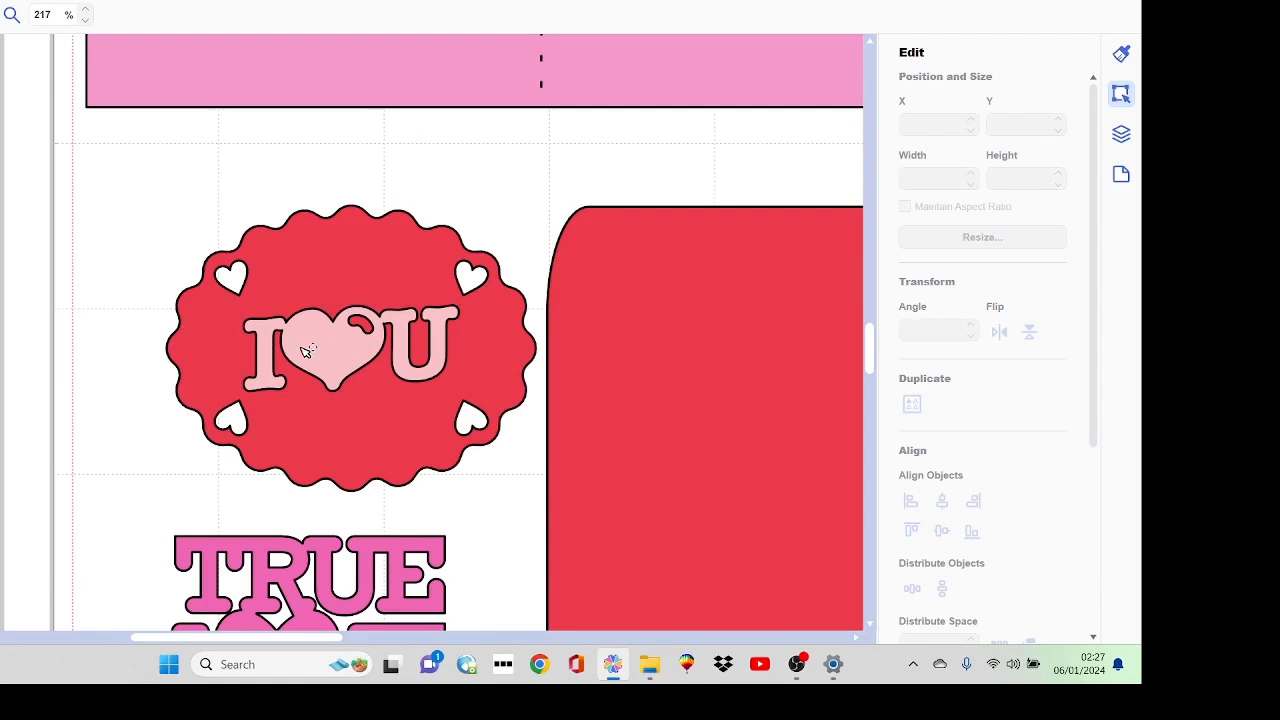
- Select the light pink "I ♥ U" lettering on the red oval
{"action": "left_click", "coordinate": [447, 348]}
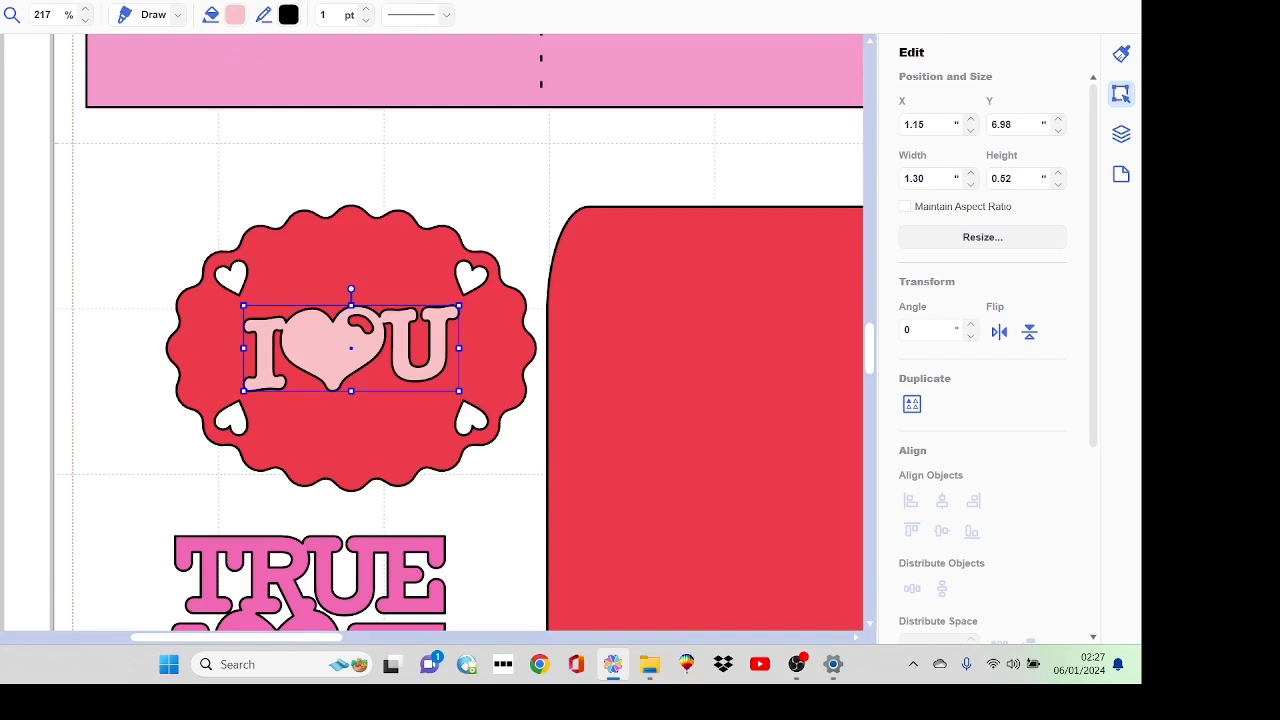
{"action": "left_click", "coordinate": [2, 2]}
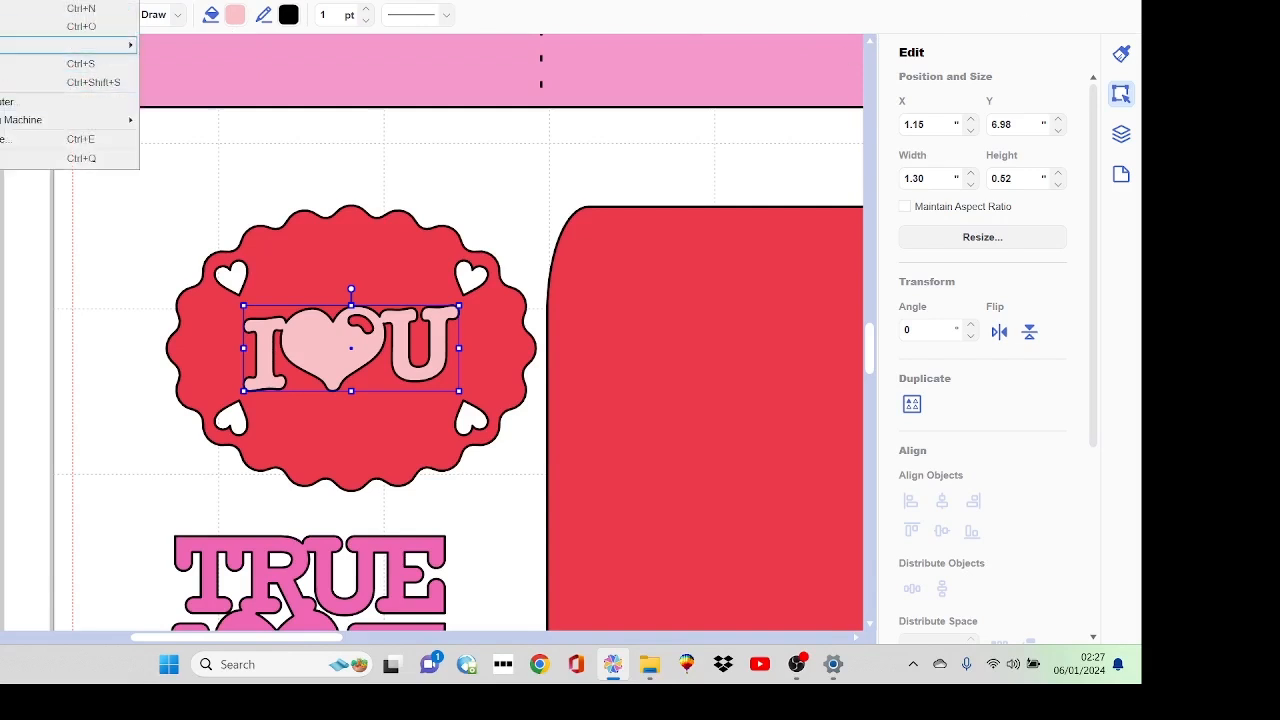